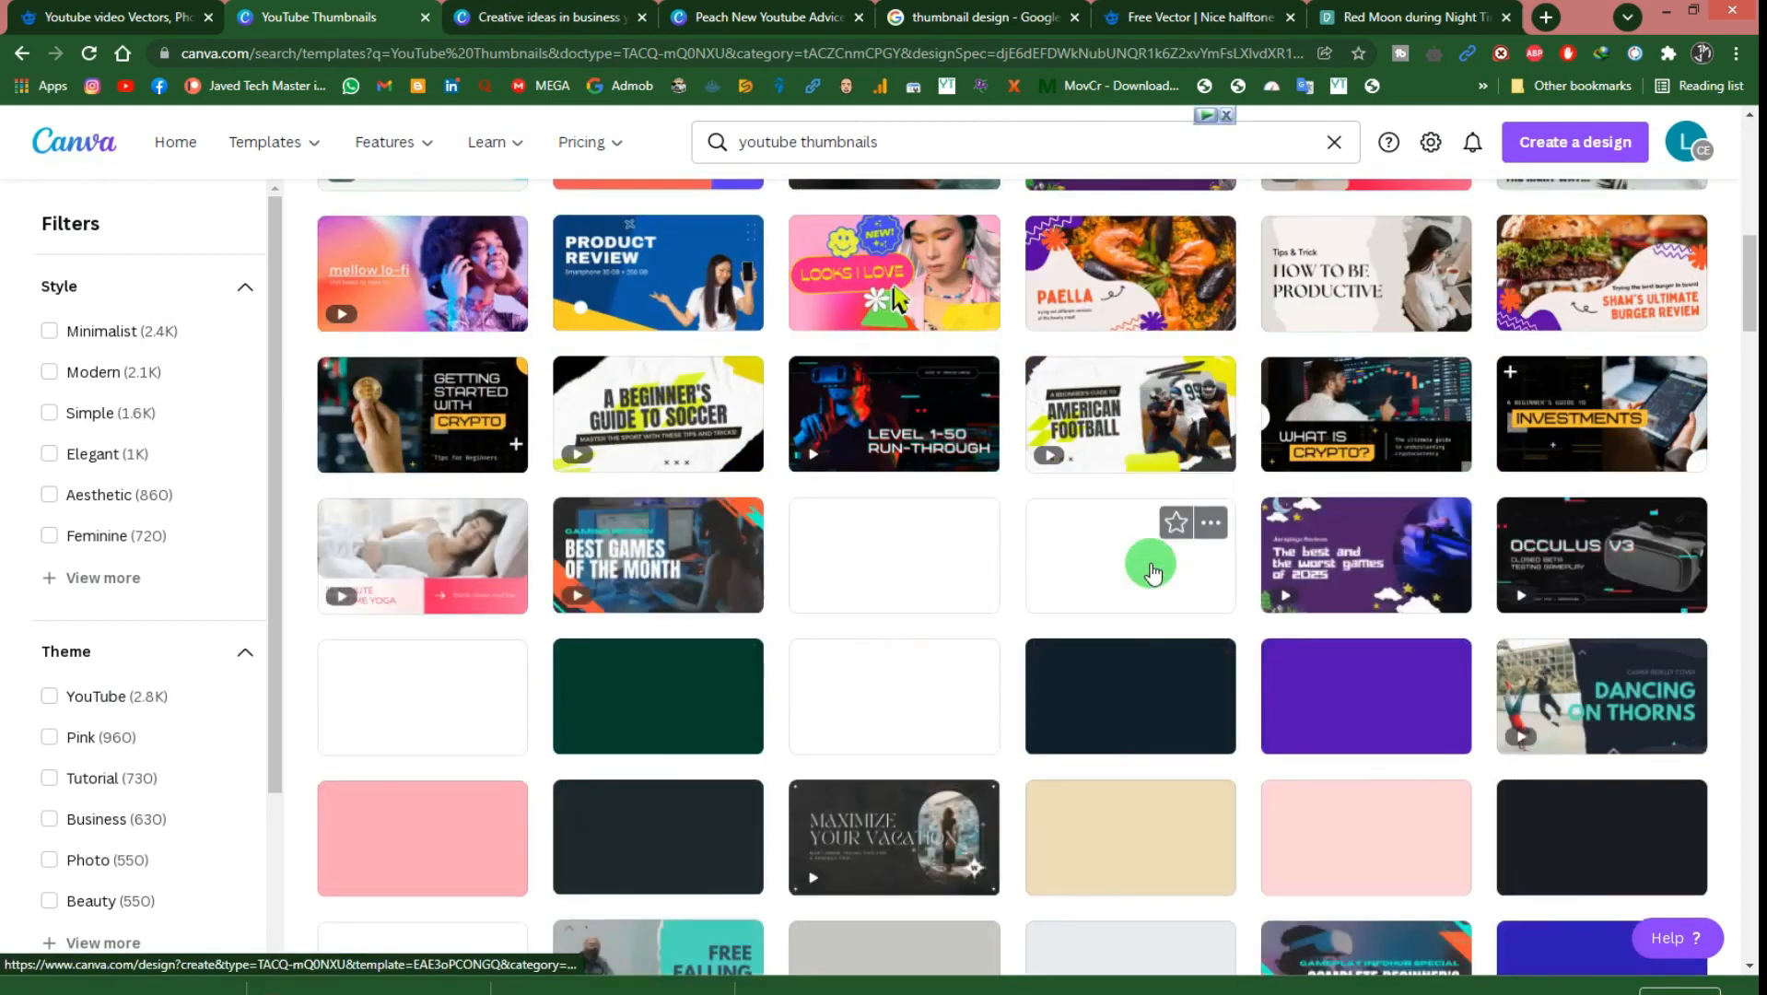
{"action": "scroll", "coordinate": [1152, 571], "scroll_direction": "down", "scroll_amount": 5}
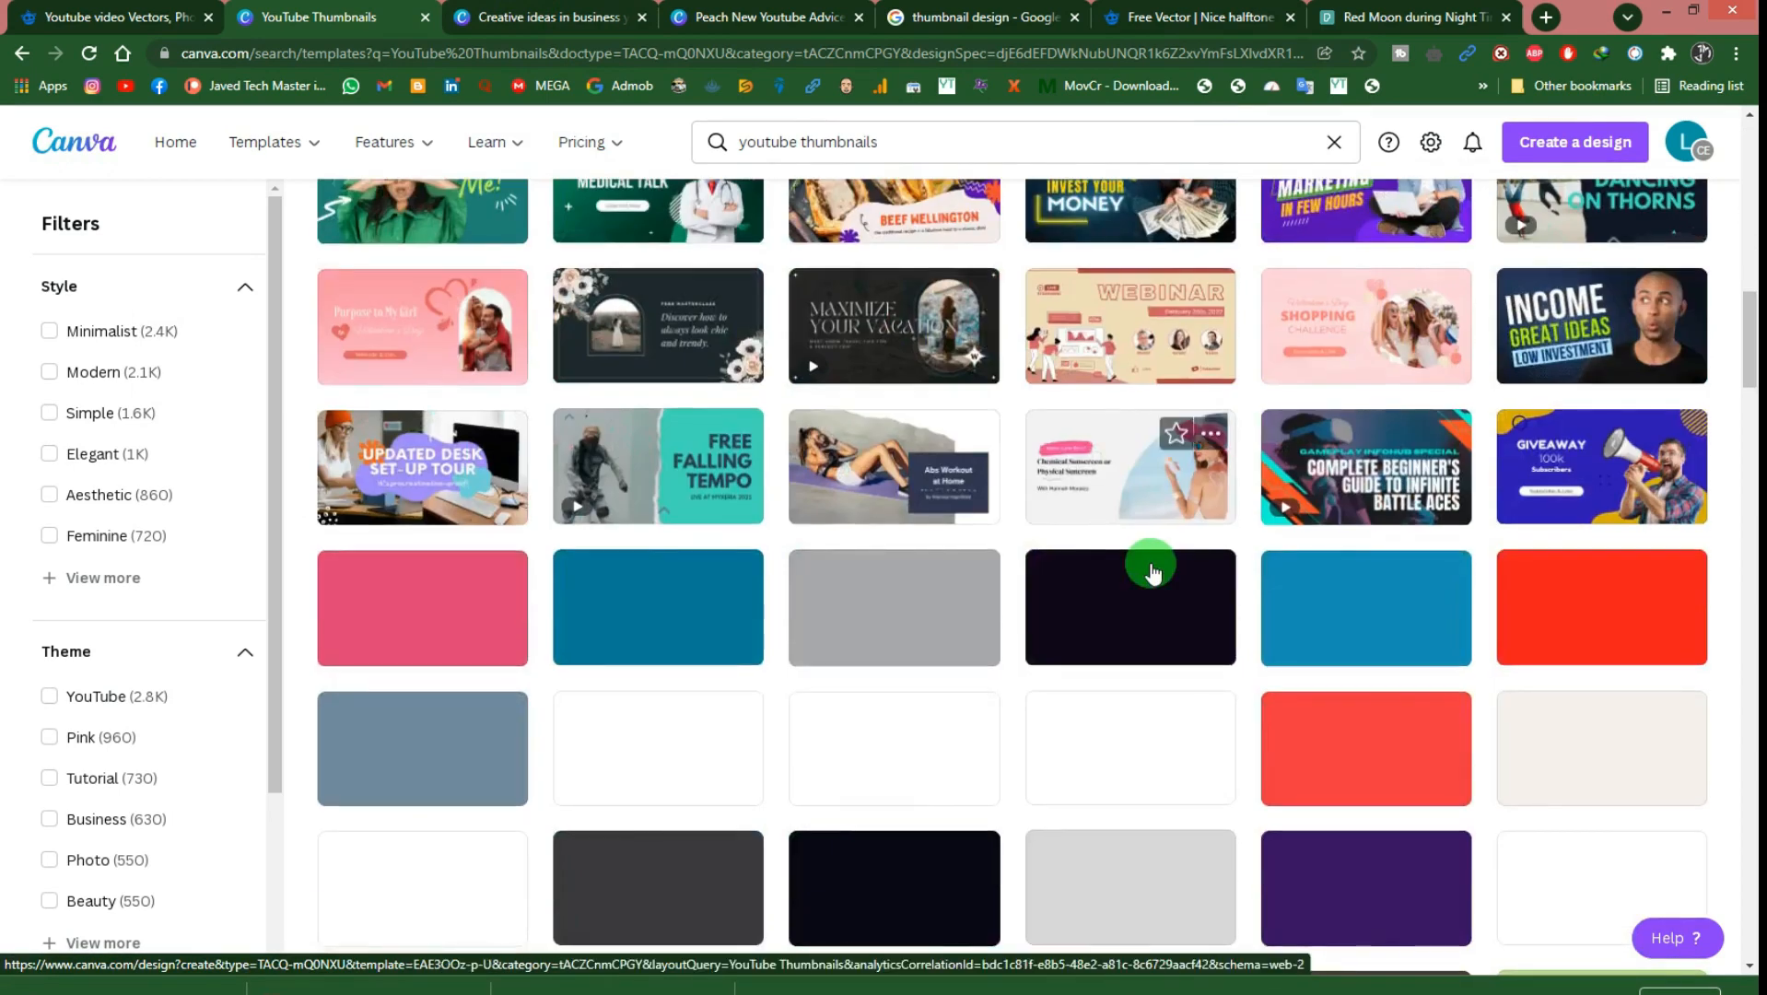
{"action": "scroll", "coordinate": [1156, 567], "scroll_direction": "up", "scroll_amount": 1}
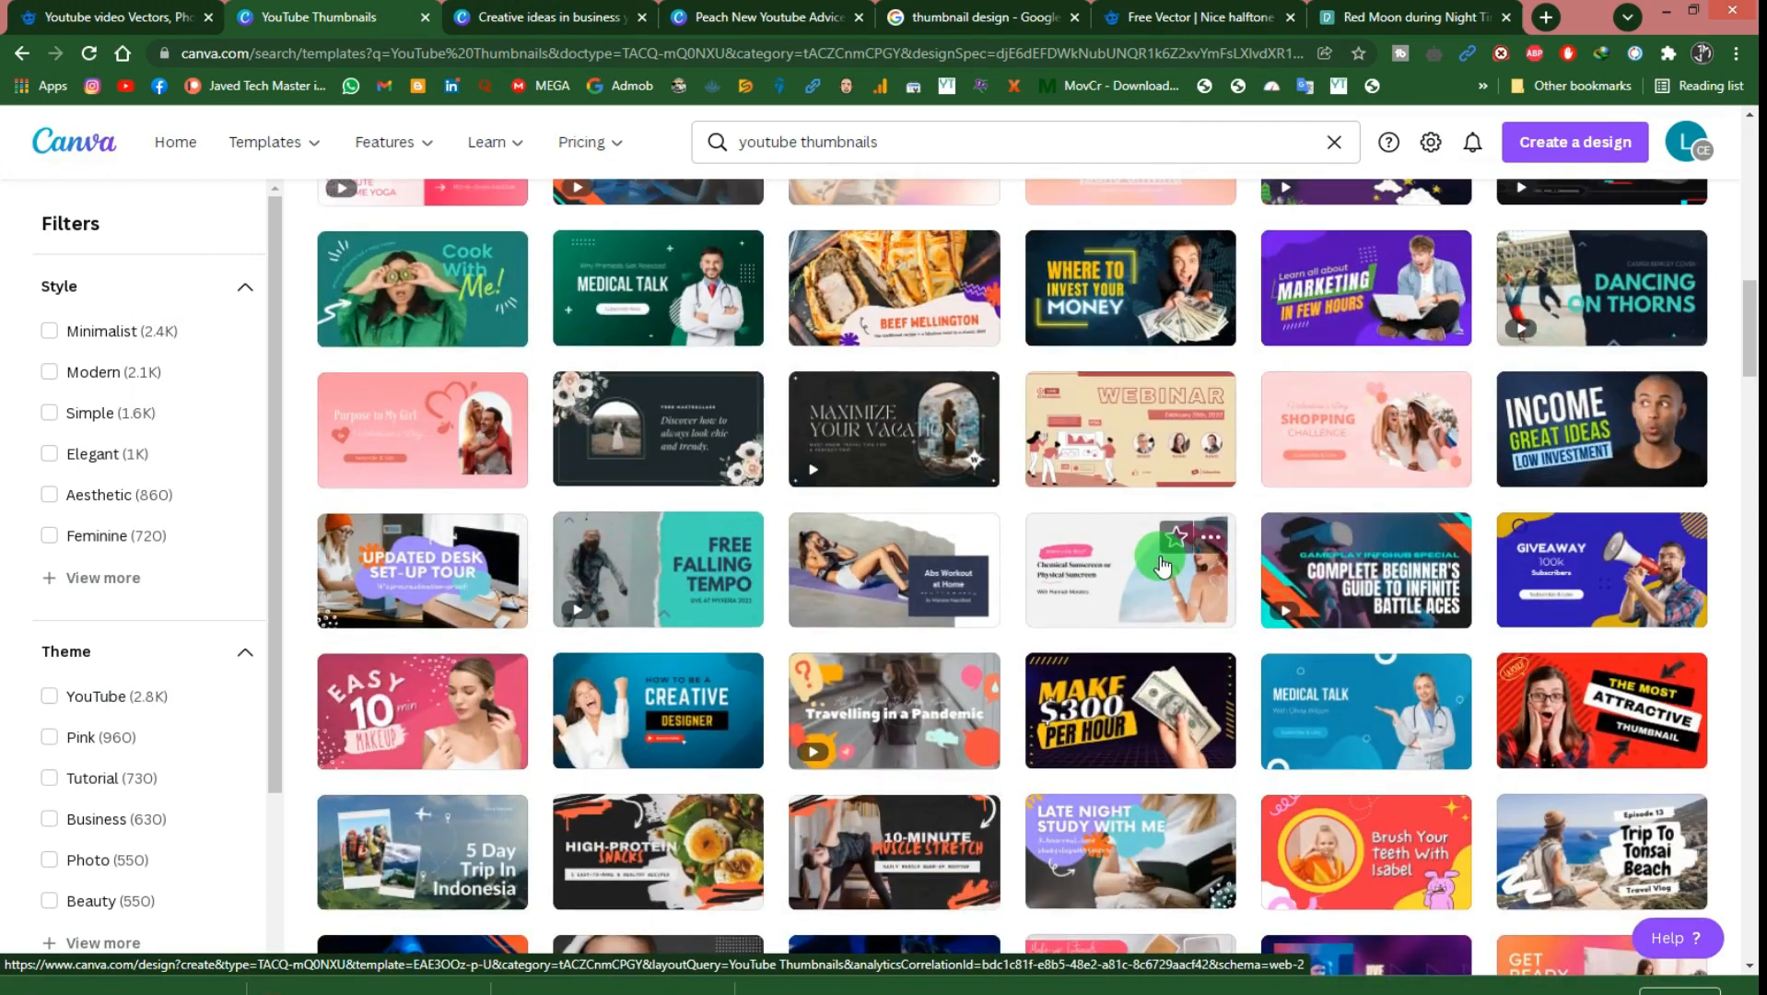
{"action": "left_click", "coordinate": [553, 17]}
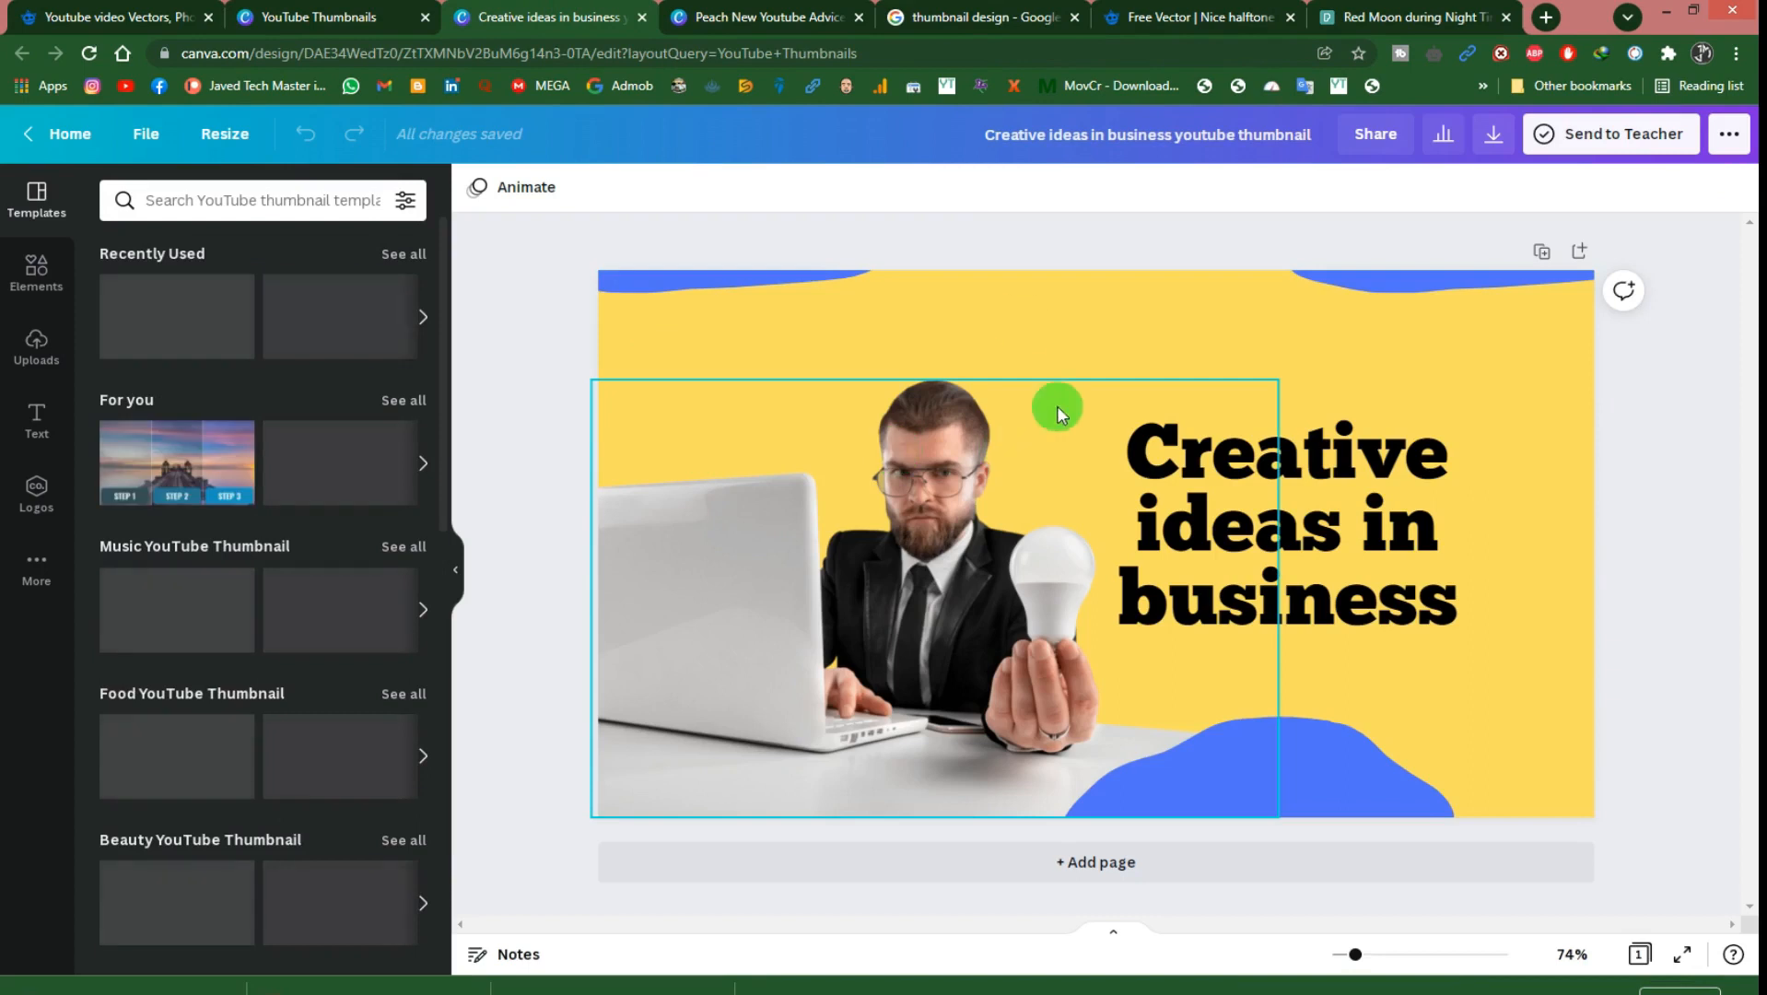
Step: Open the Peach New Youtube Advice Tips design and replace the outlined STARTING heading with THUMBNAIL
{"action": "left_click", "coordinate": [777, 22]}
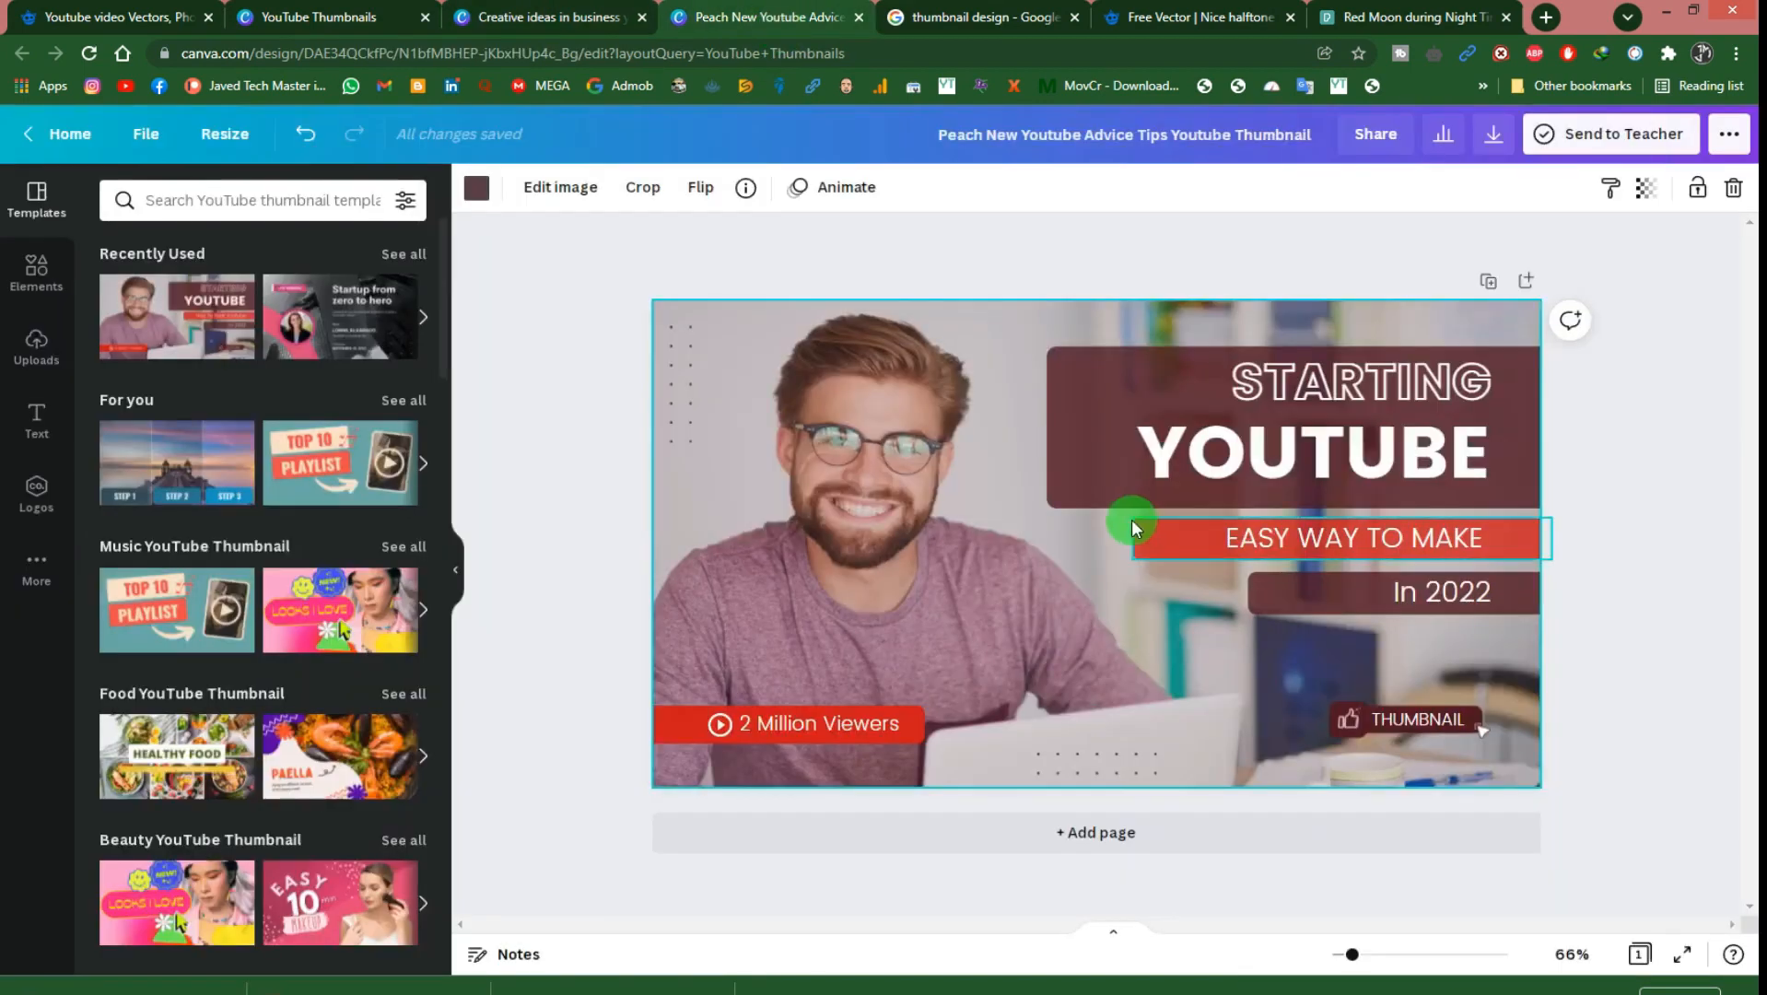
{"action": "left_click", "coordinate": [1333, 396]}
{"action": "double_click", "coordinate": [1333, 396]}
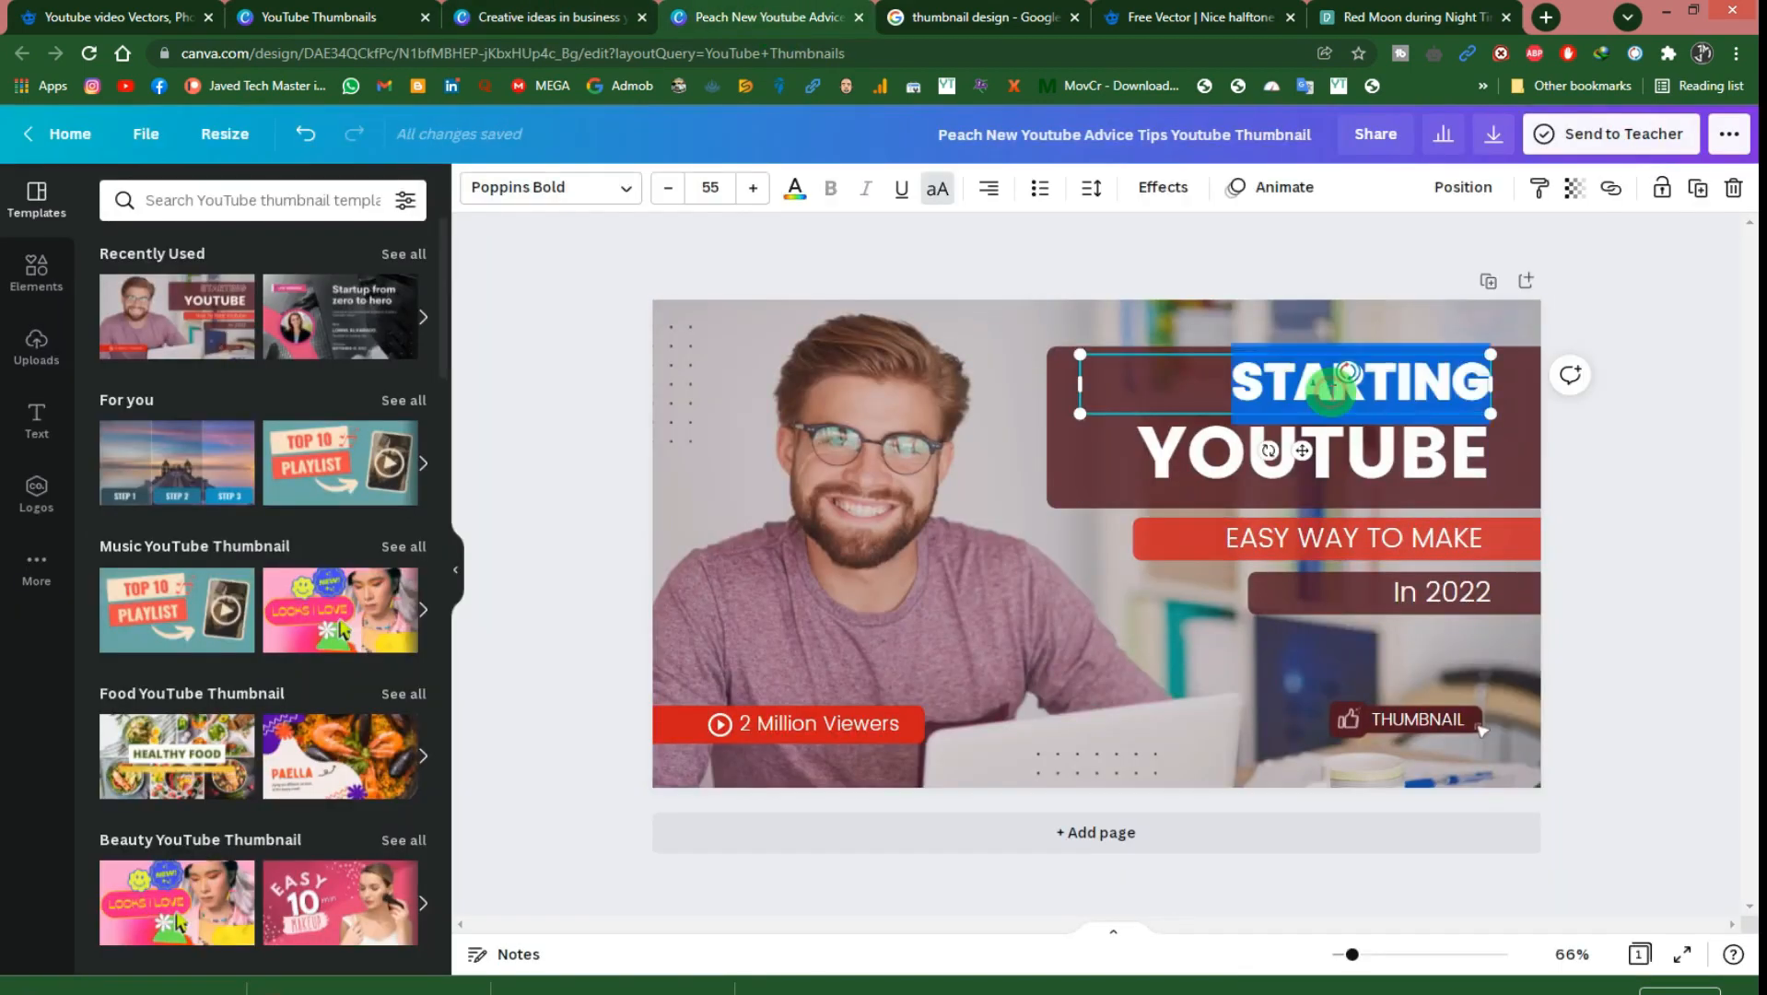
{"action": "type", "text": "THUMBNAIL"}
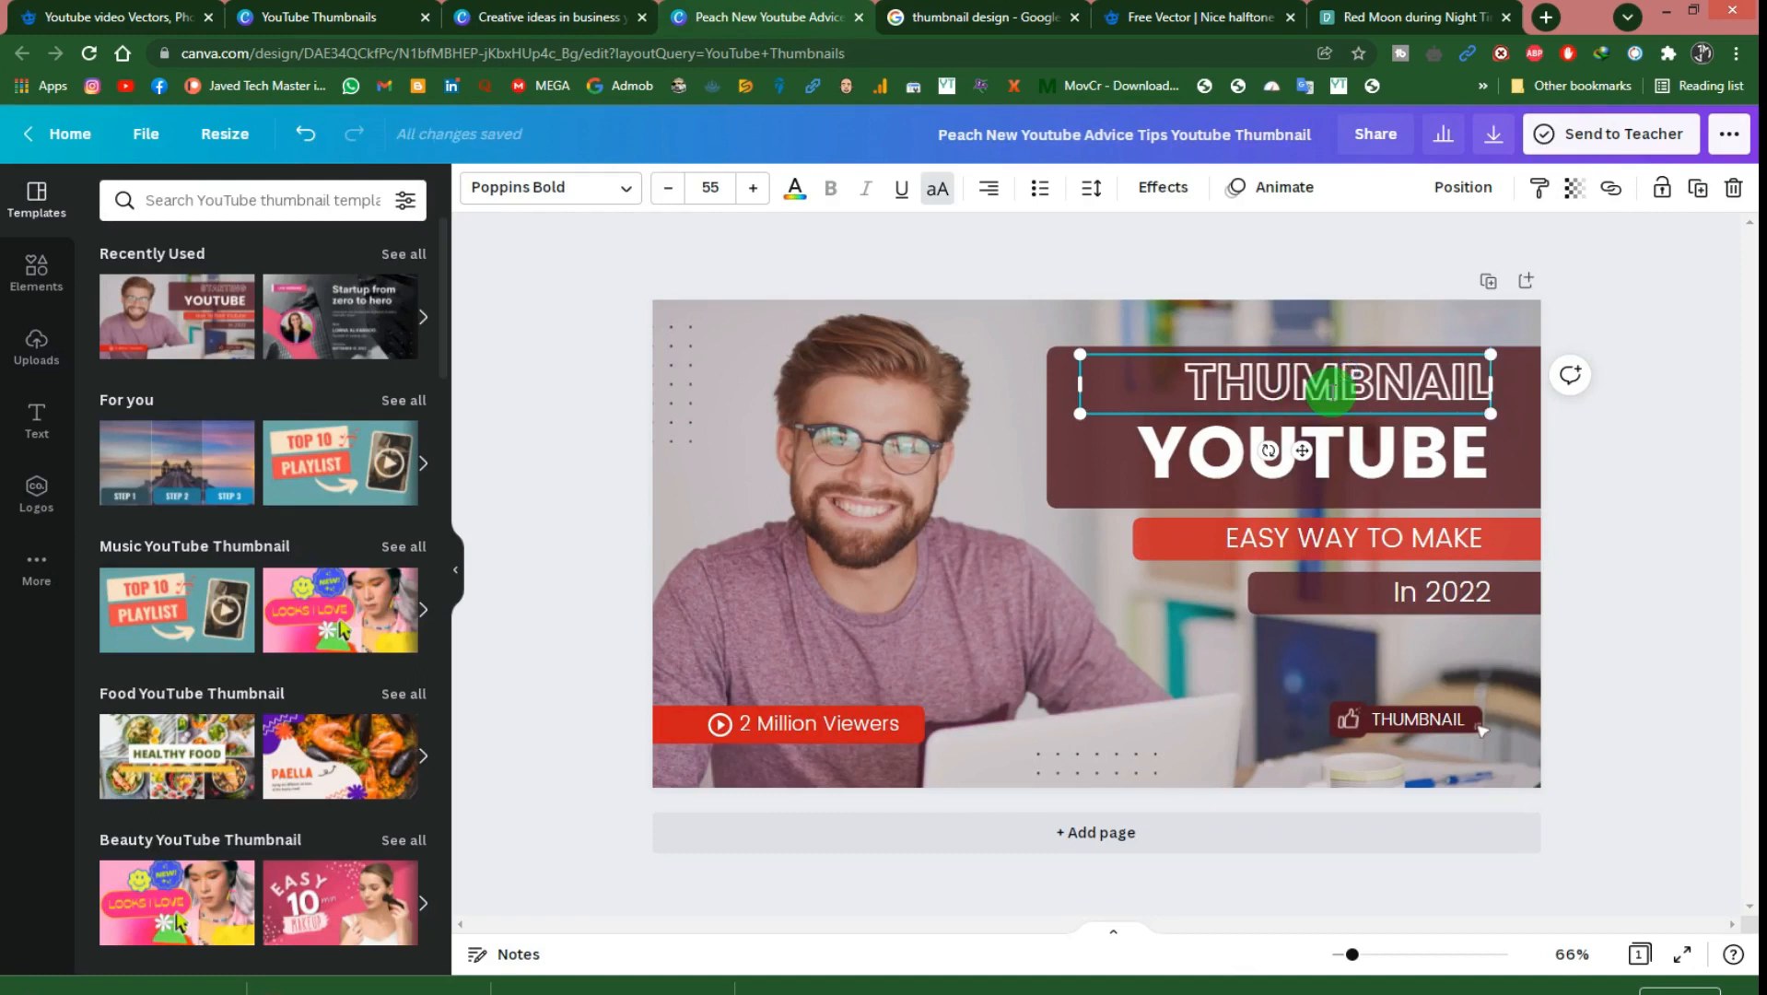
Step: Extend the red banner's text to EASY WAY TO MAKE THUMBNAIL and resize it to one line at font size 26.7
{"action": "left_click", "coordinate": [1444, 543]}
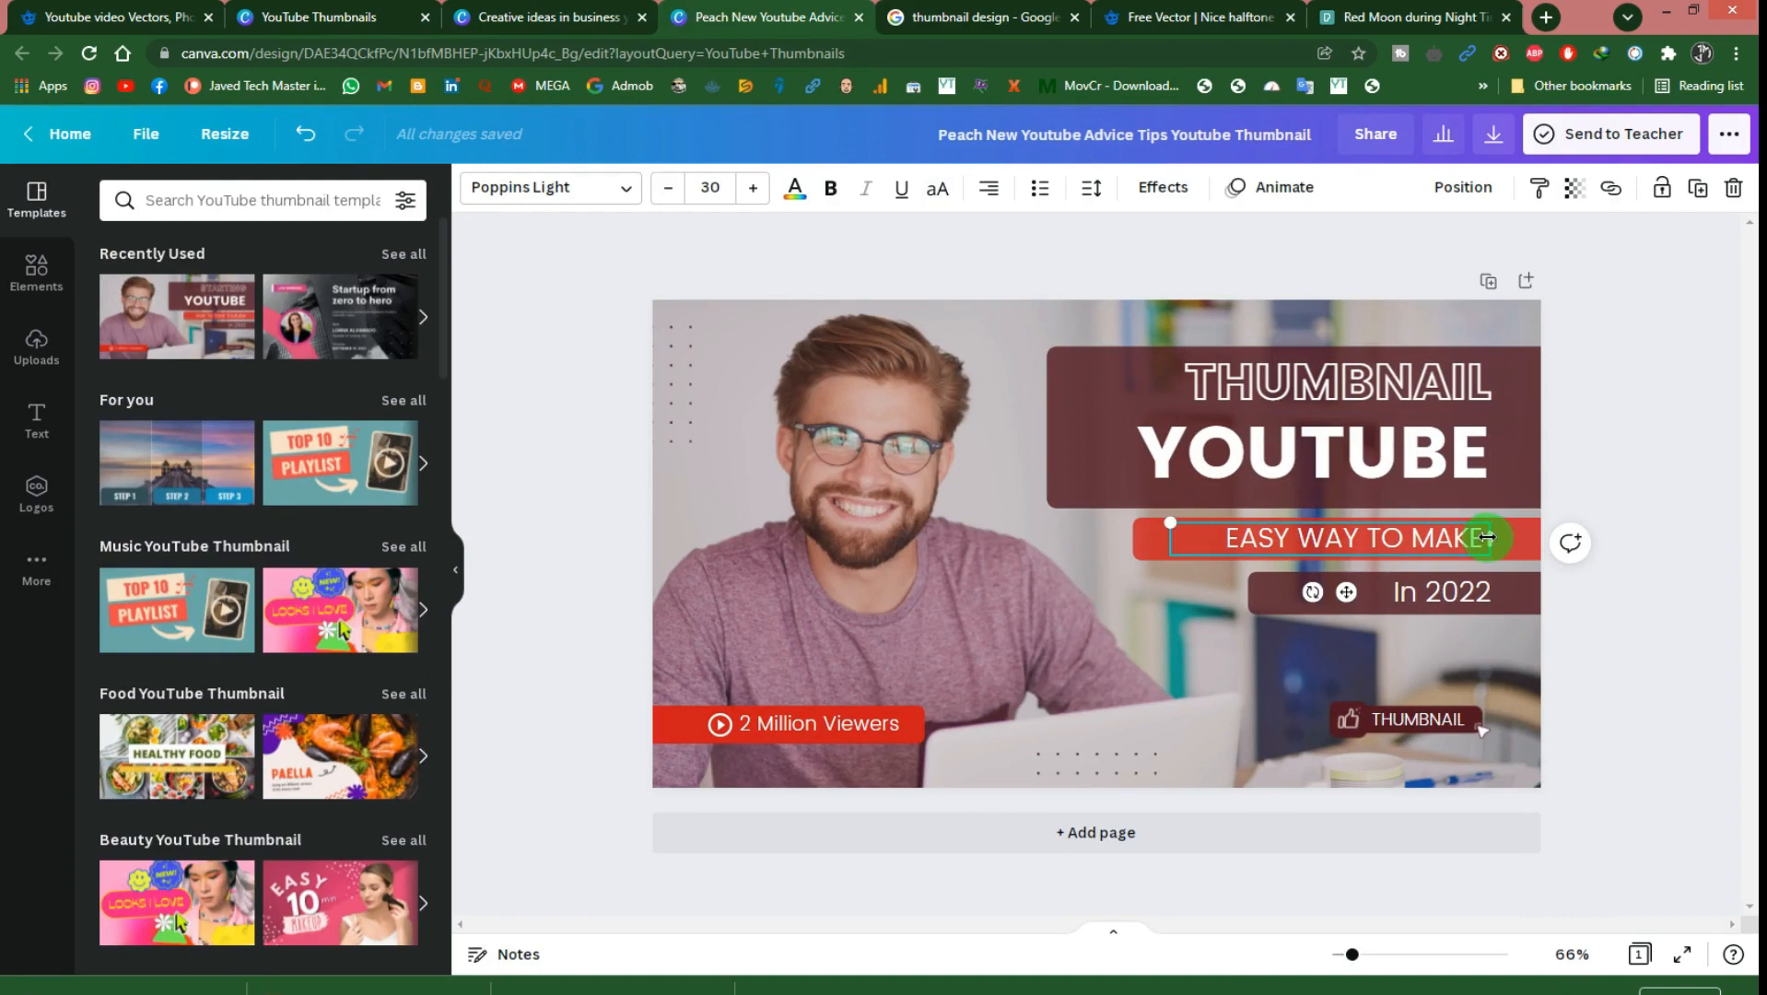
{"action": "type", "text": "THUMBNAIL"}
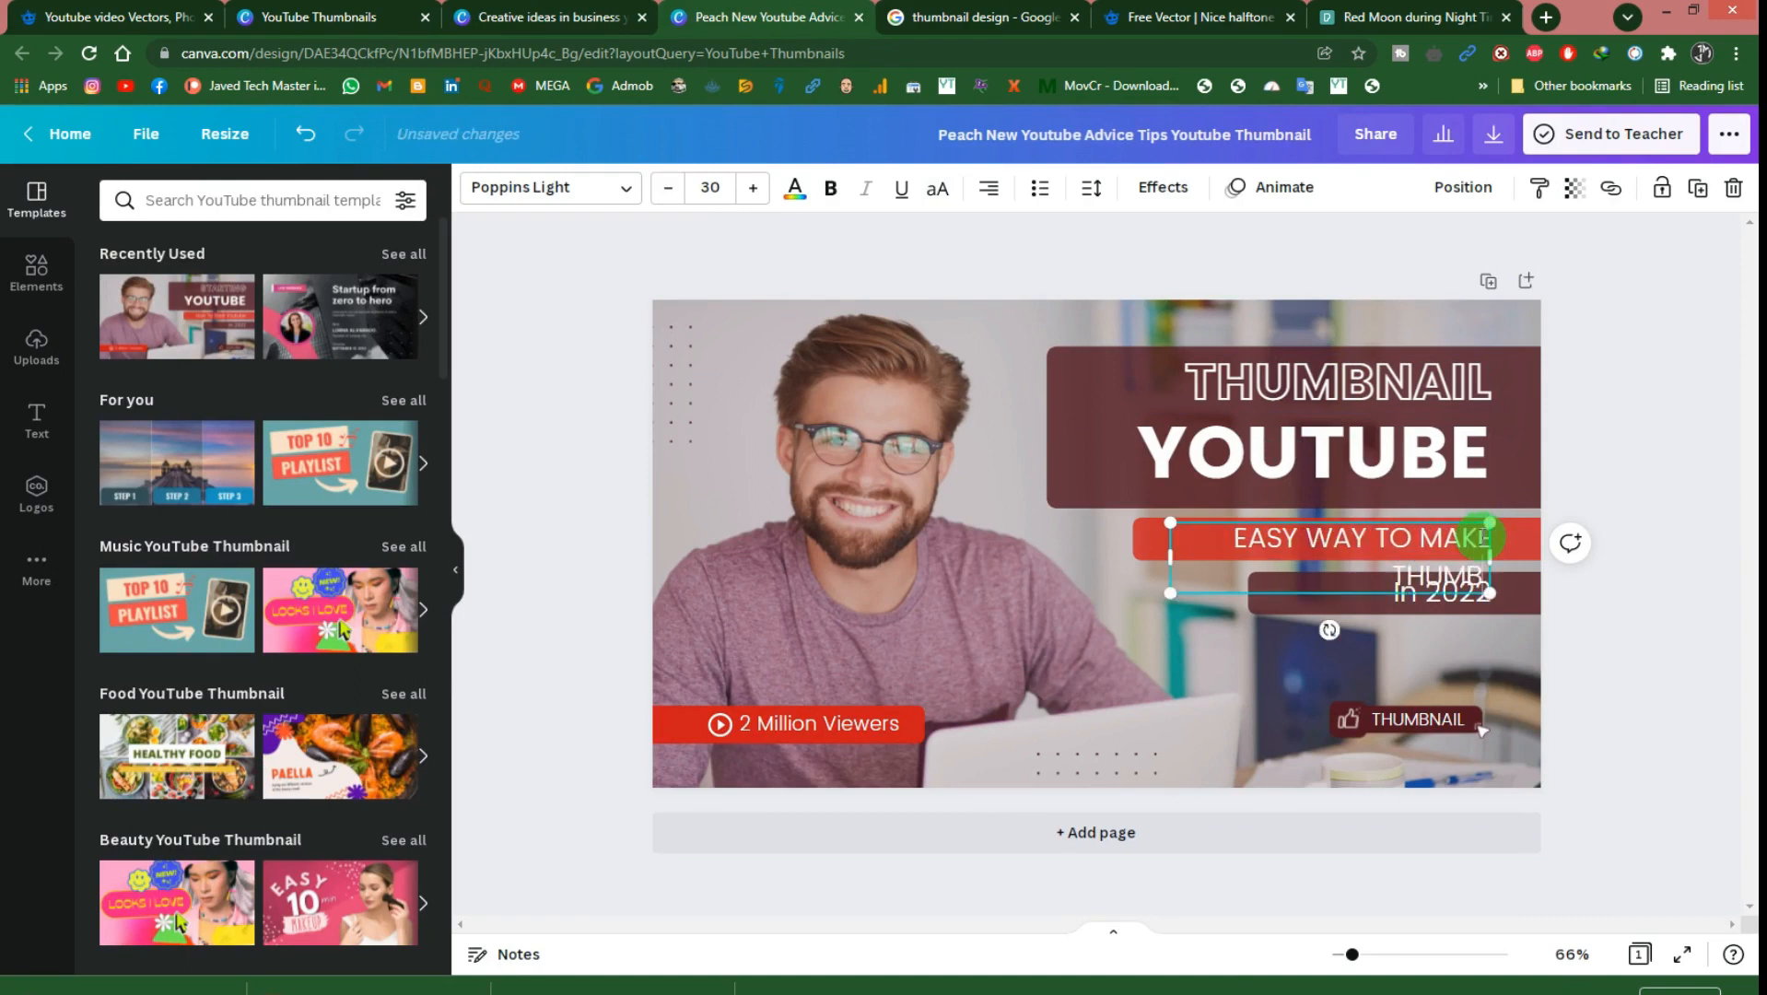
{"action": "left_click", "coordinate": [662, 187]}
{"action": "left_click", "coordinate": [663, 187]}
{"action": "left_click", "coordinate": [663, 187]}
{"action": "left_click", "coordinate": [662, 187]}
{"action": "left_click", "coordinate": [663, 187]}
{"action": "left_click", "coordinate": [663, 187]}
{"action": "left_click", "coordinate": [663, 187]}
{"action": "left_click", "coordinate": [663, 187]}
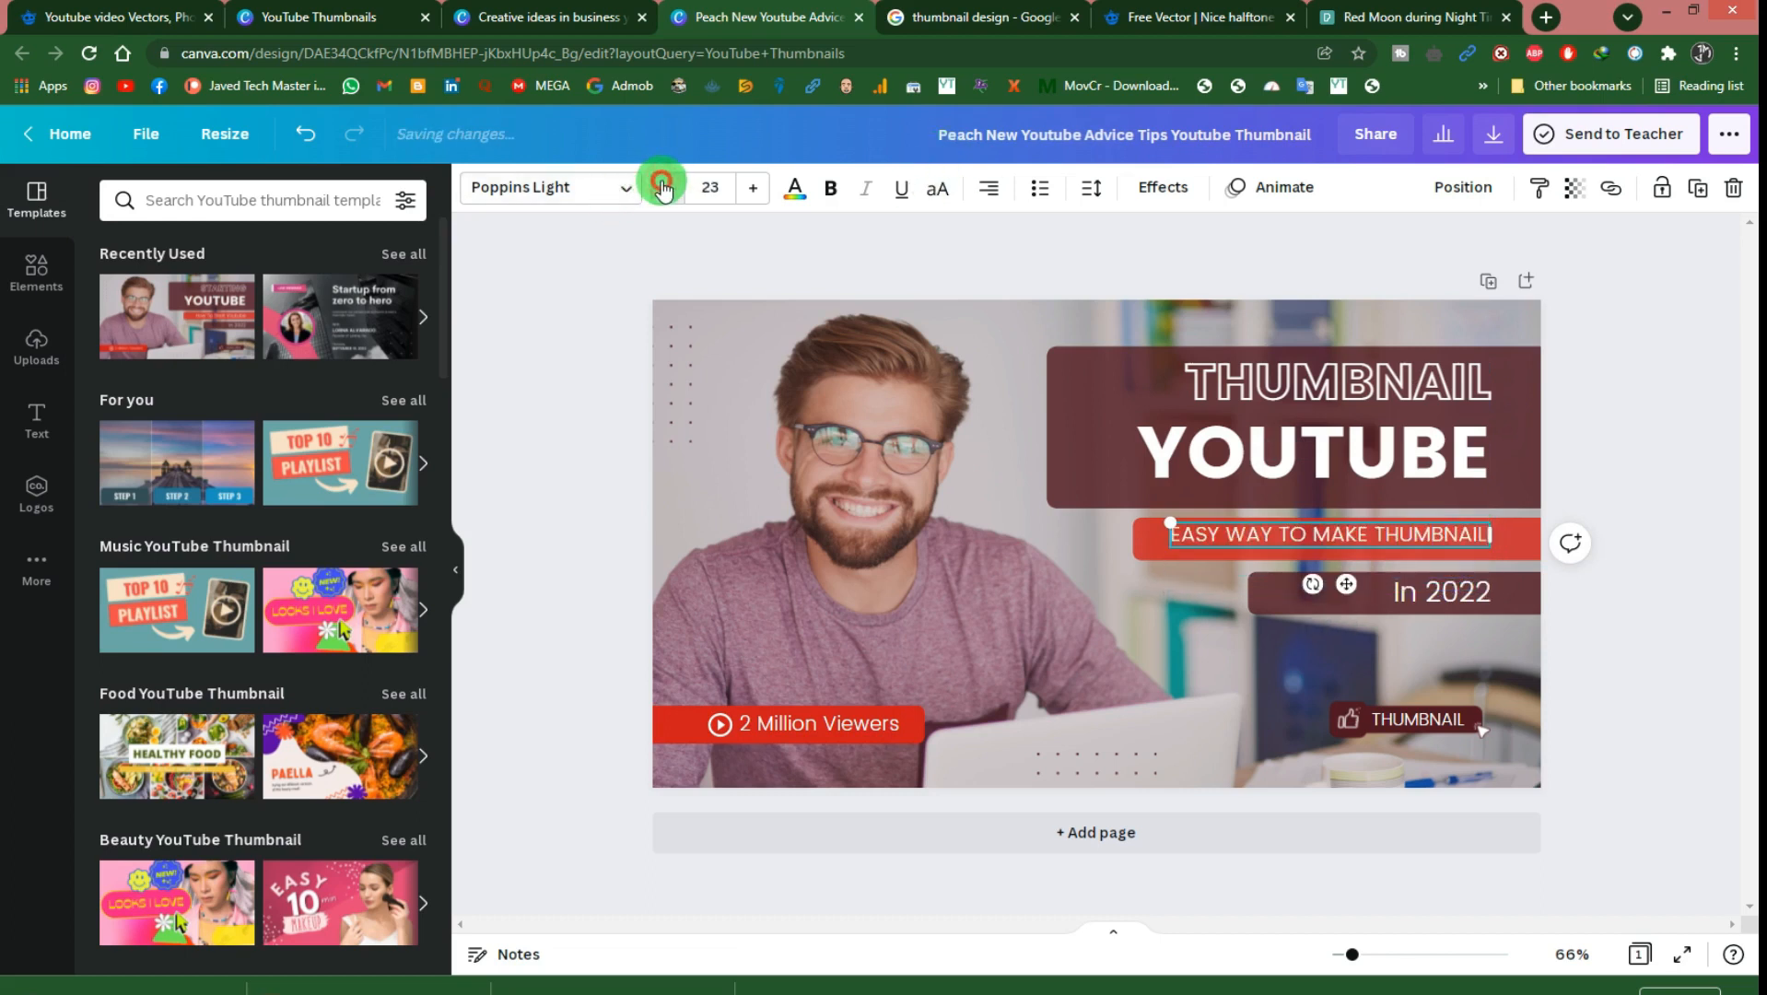
{"action": "left_click_drag", "start_coordinate": [1494, 539], "coordinate": [1537, 544]}
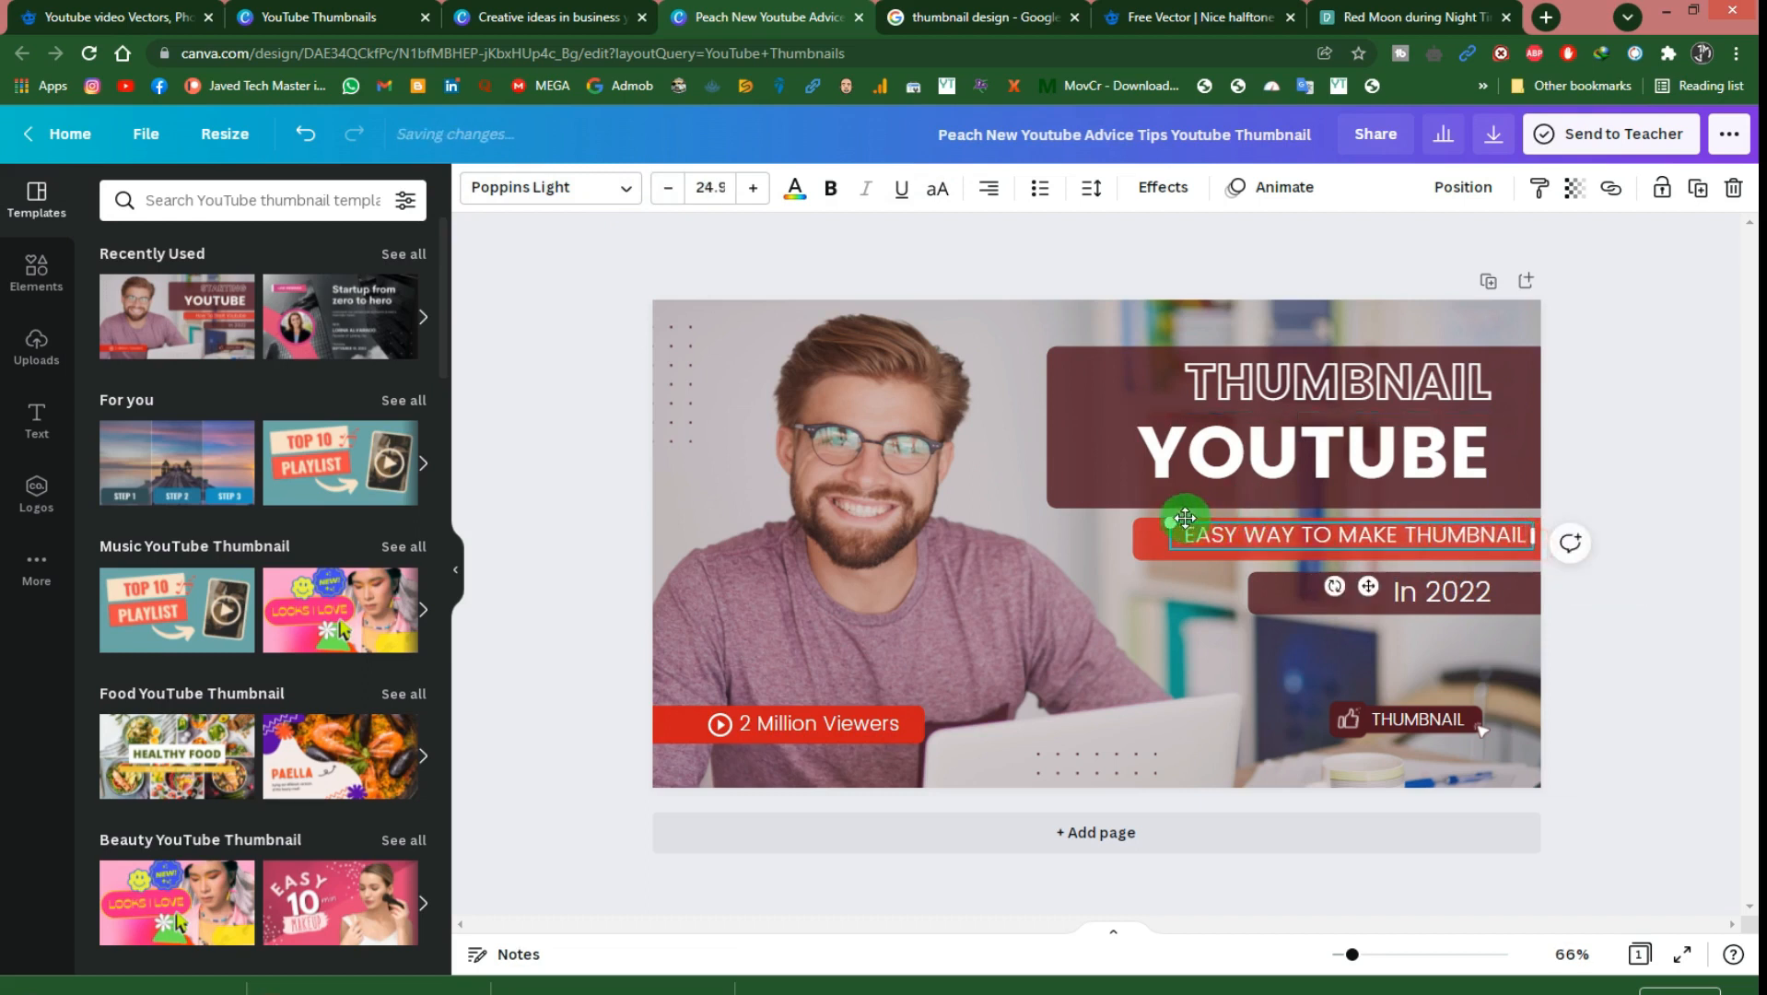
{"action": "left_click_drag", "start_coordinate": [1170, 525], "coordinate": [1145, 508]}
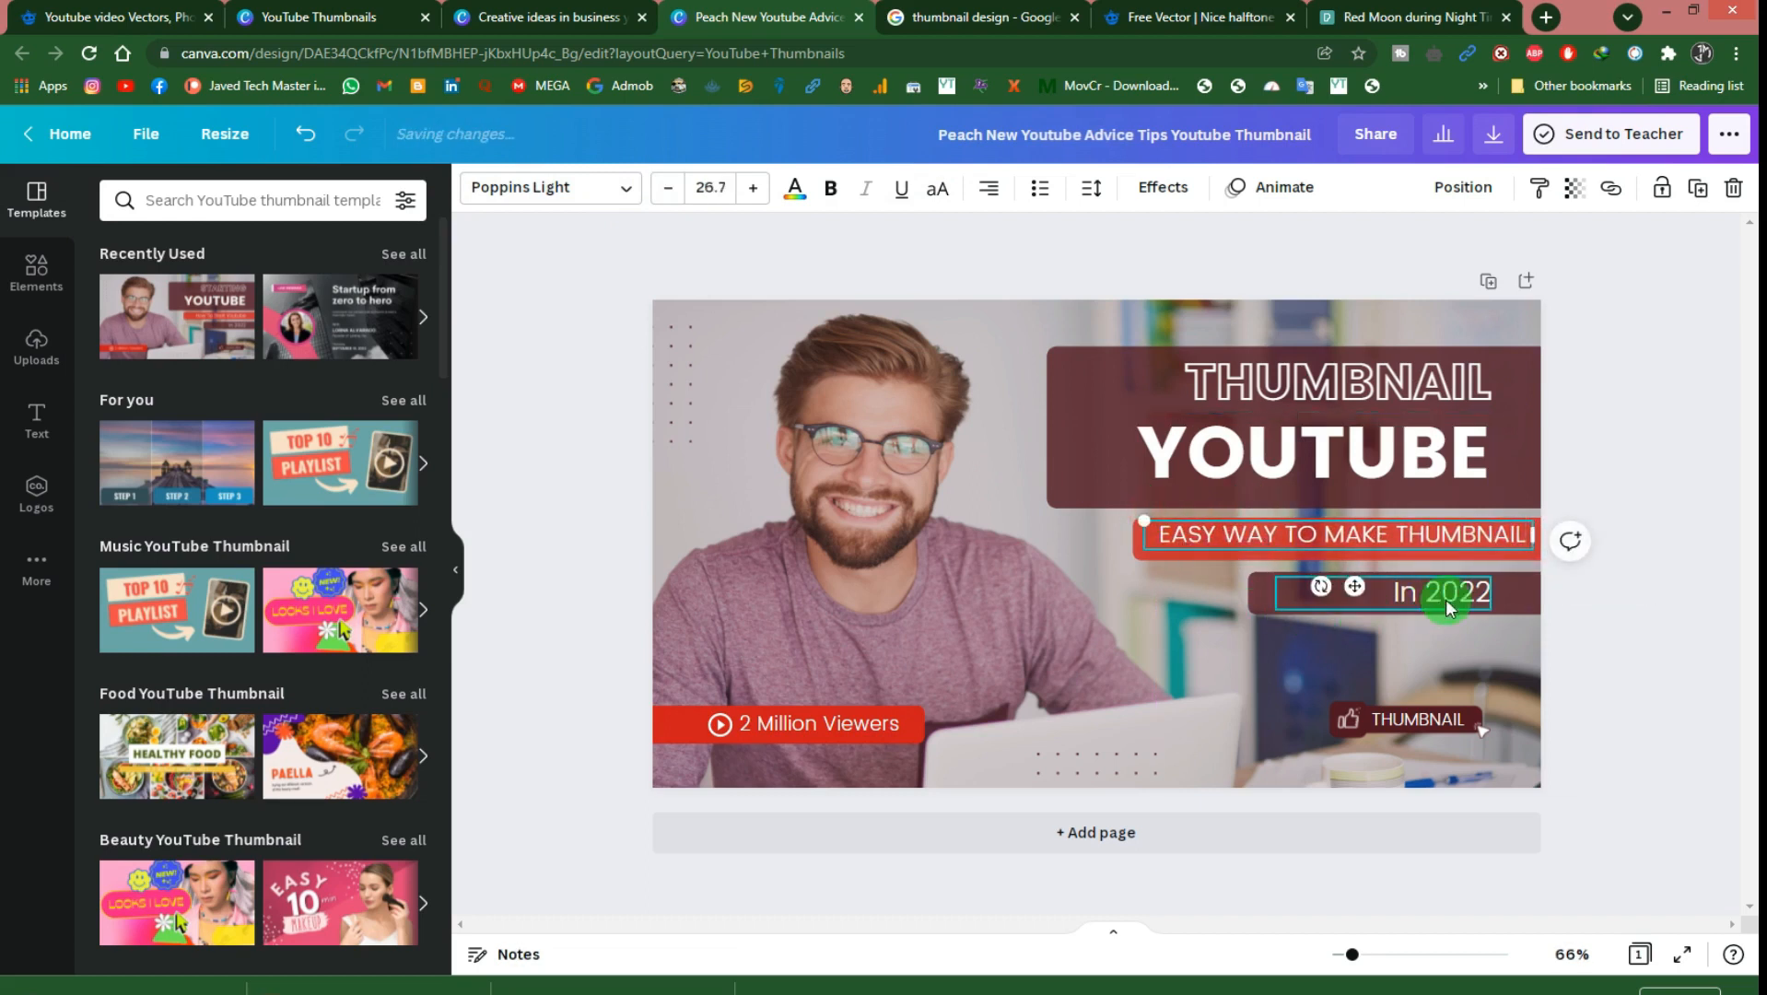
Step: Change the thumbs-up badge's text to SUBSCRIBE and replace the 2 Million Viewers text with JAVEDTECHMASTER
{"action": "left_click", "coordinate": [1442, 728]}
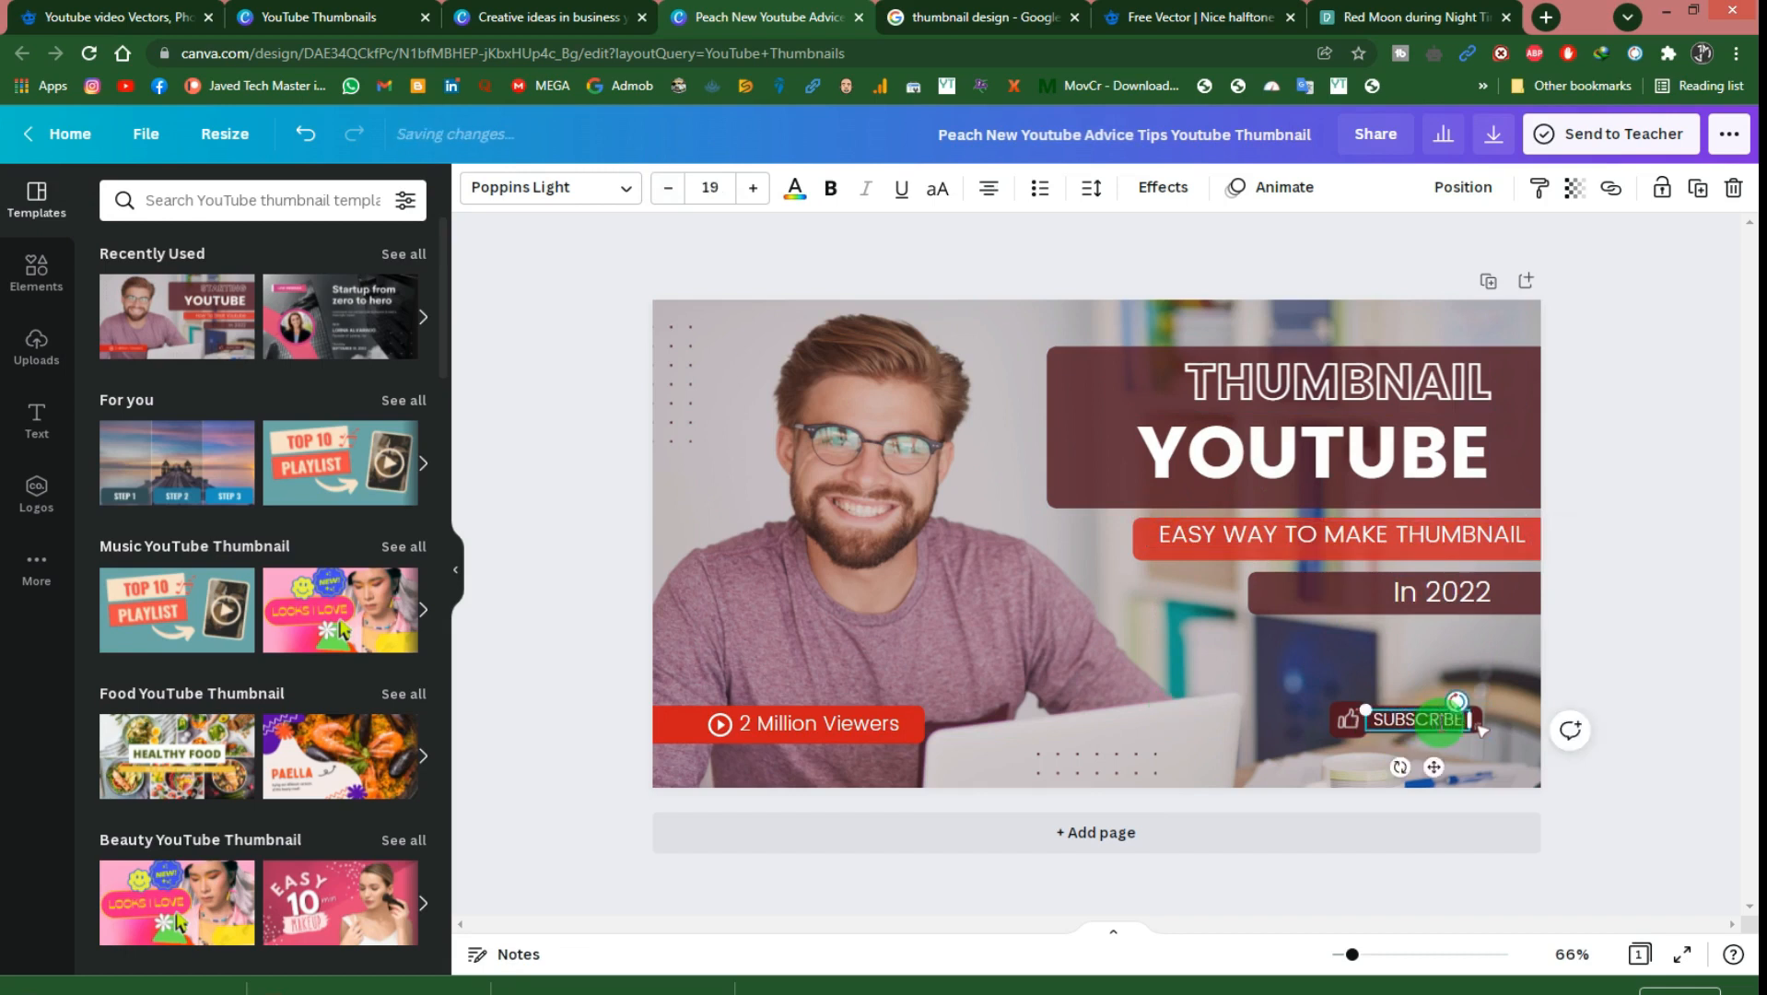
{"action": "double_click", "coordinate": [783, 721]}
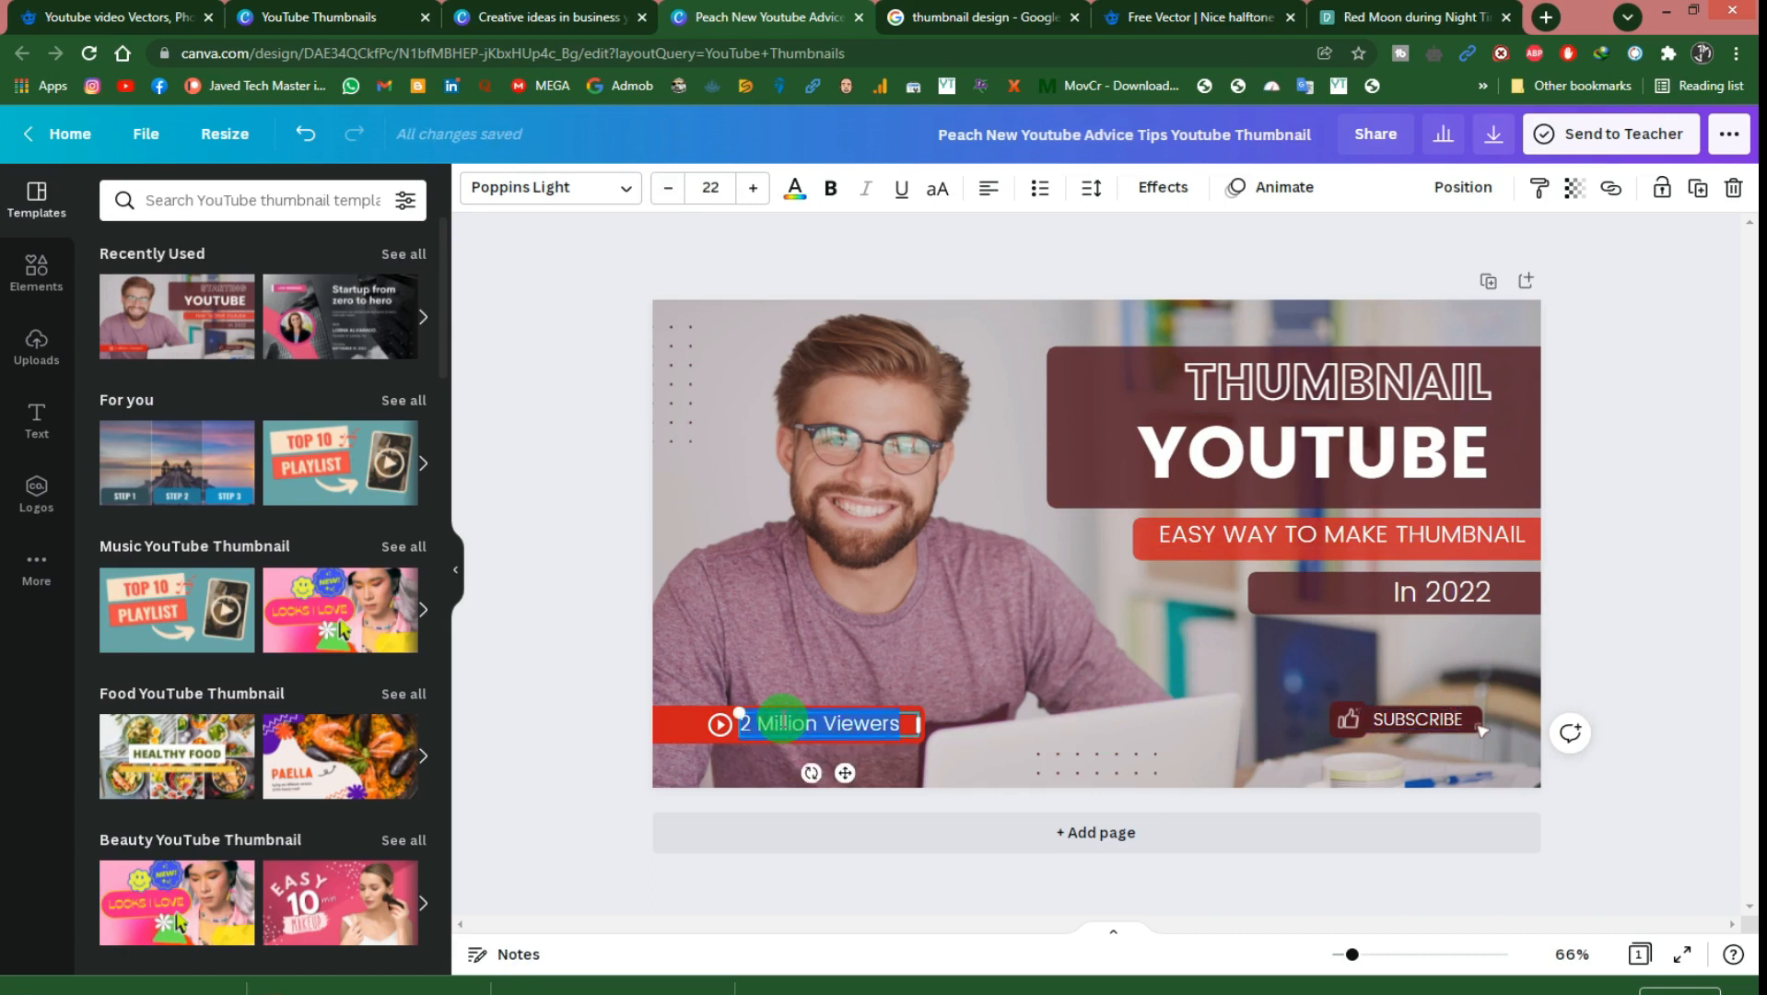
{"action": "type", "text": "AV"}
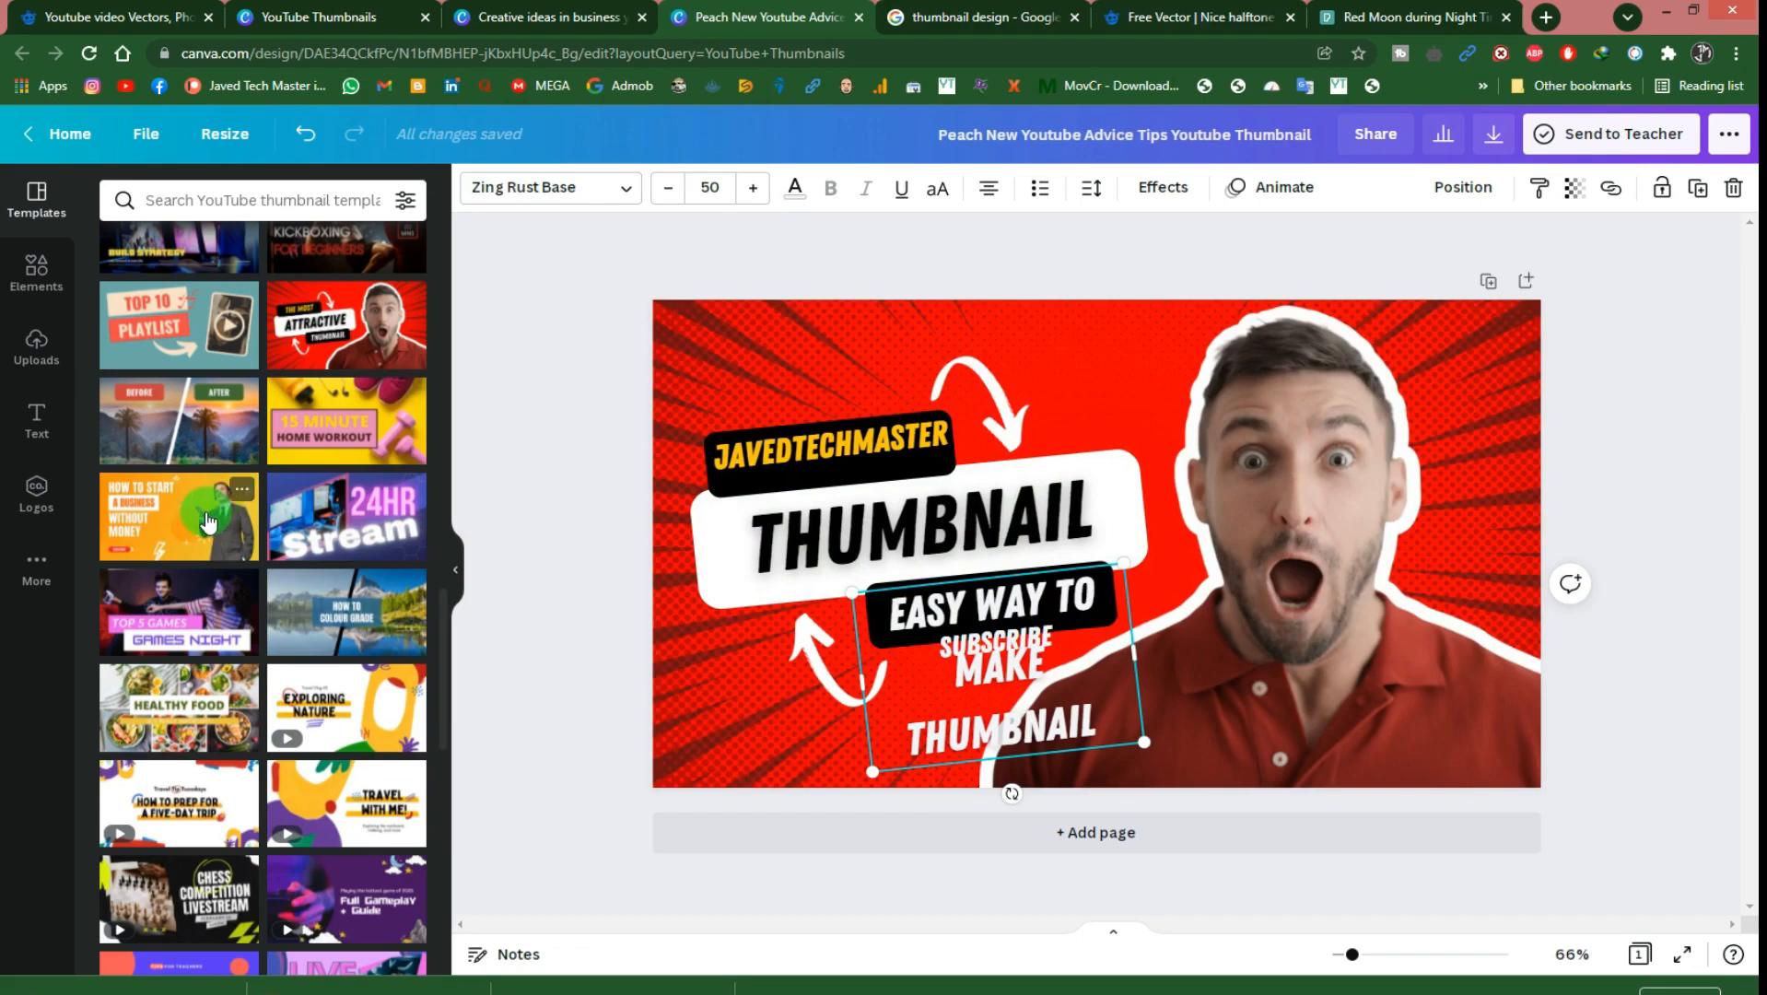
Step: Browse the thumbnail templates and reapply the recently used STARTING YOUTUBE template with the man in glasses
{"action": "scroll", "coordinate": [207, 522], "scroll_direction": "down", "scroll_amount": 5}
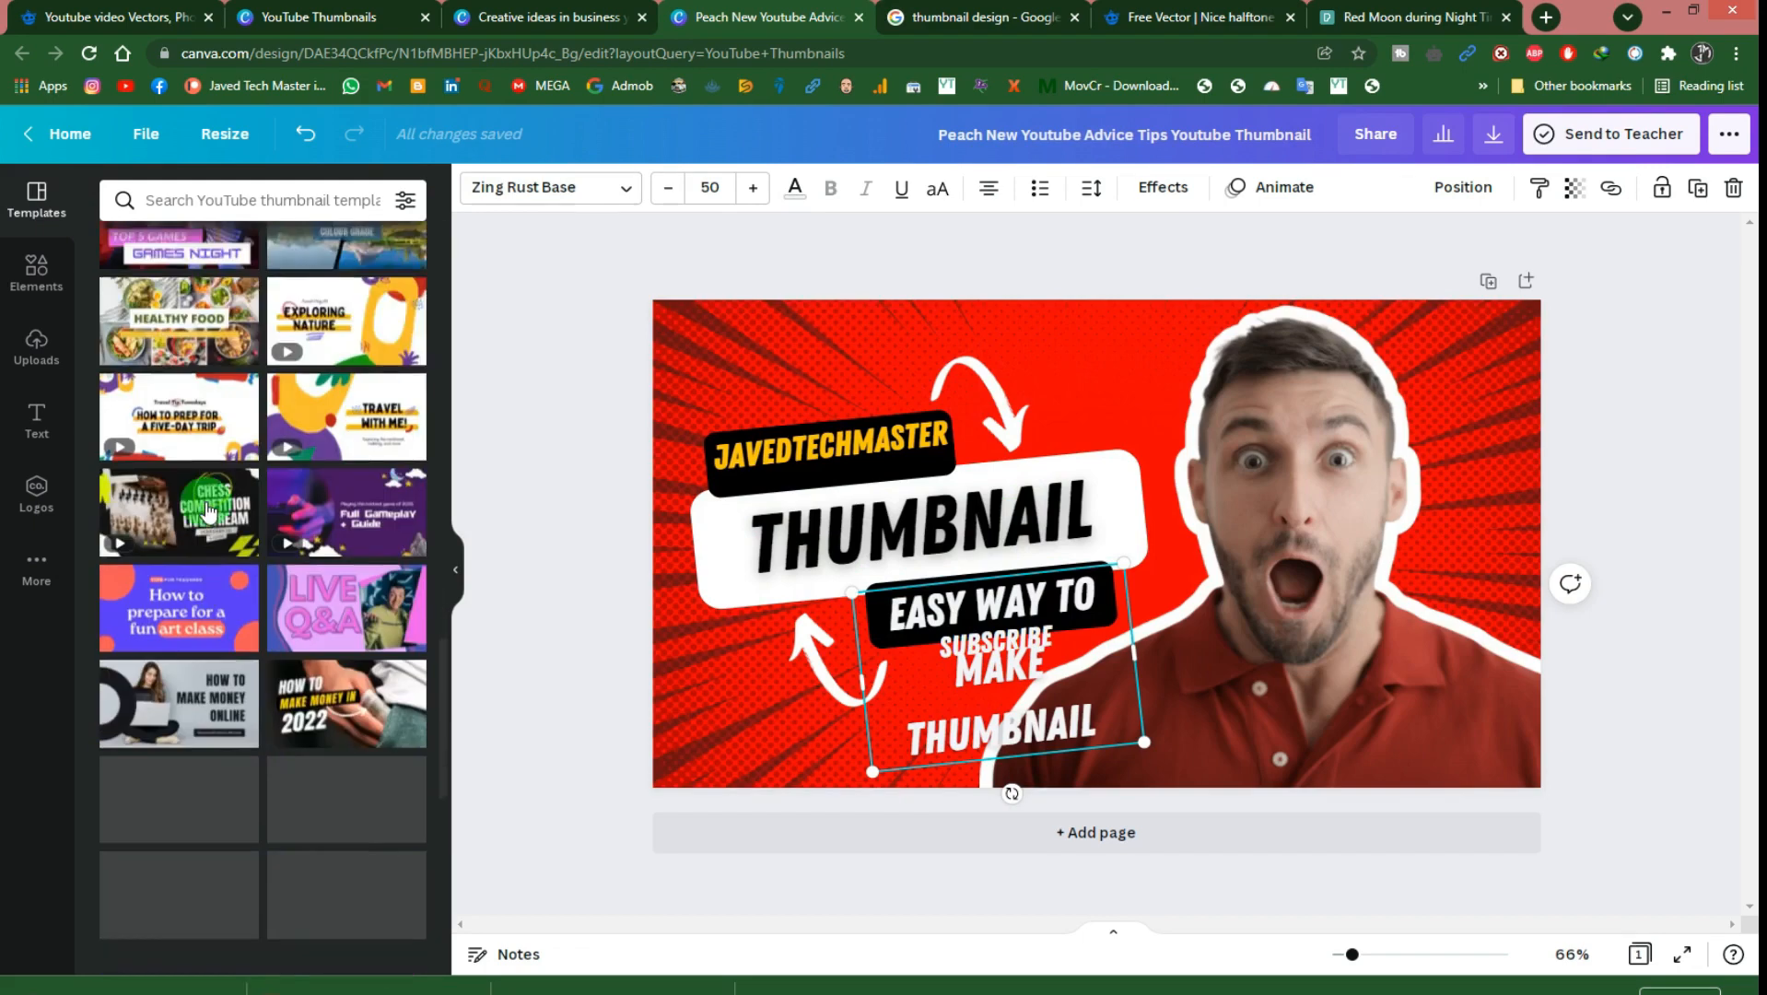
{"action": "scroll", "coordinate": [210, 512], "scroll_direction": "down", "scroll_amount": 5}
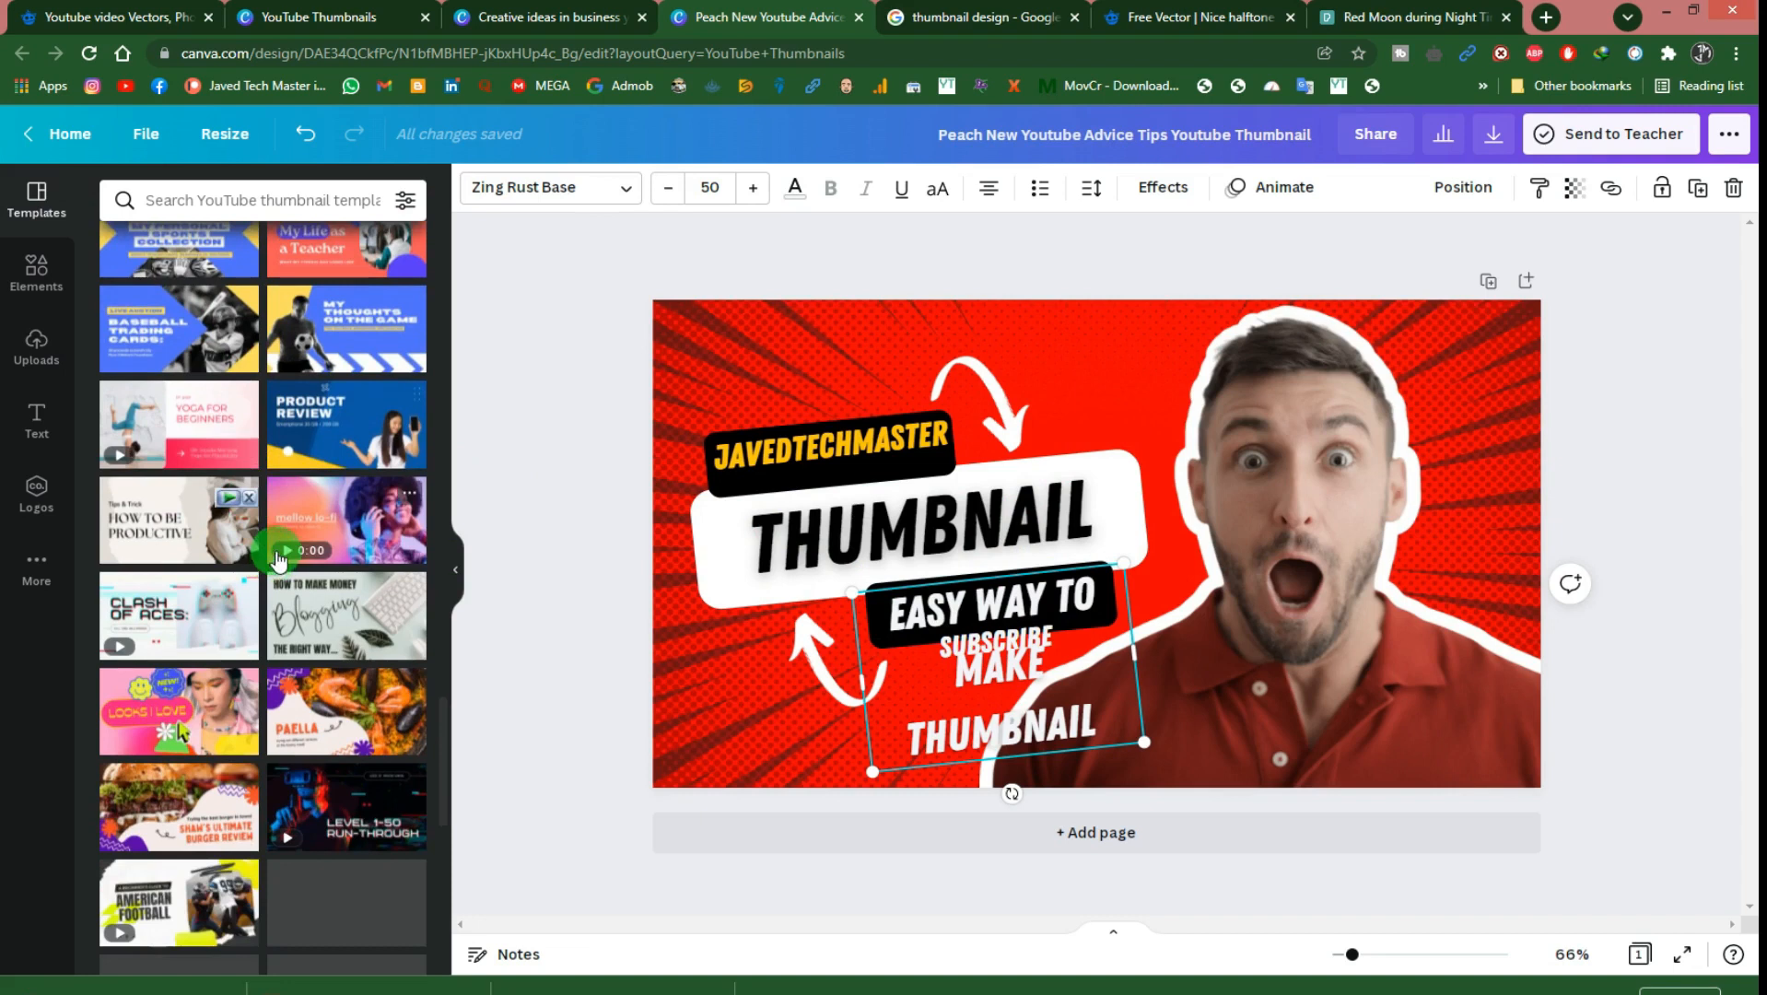
{"action": "scroll", "coordinate": [253, 576], "scroll_direction": "up", "scroll_amount": 10}
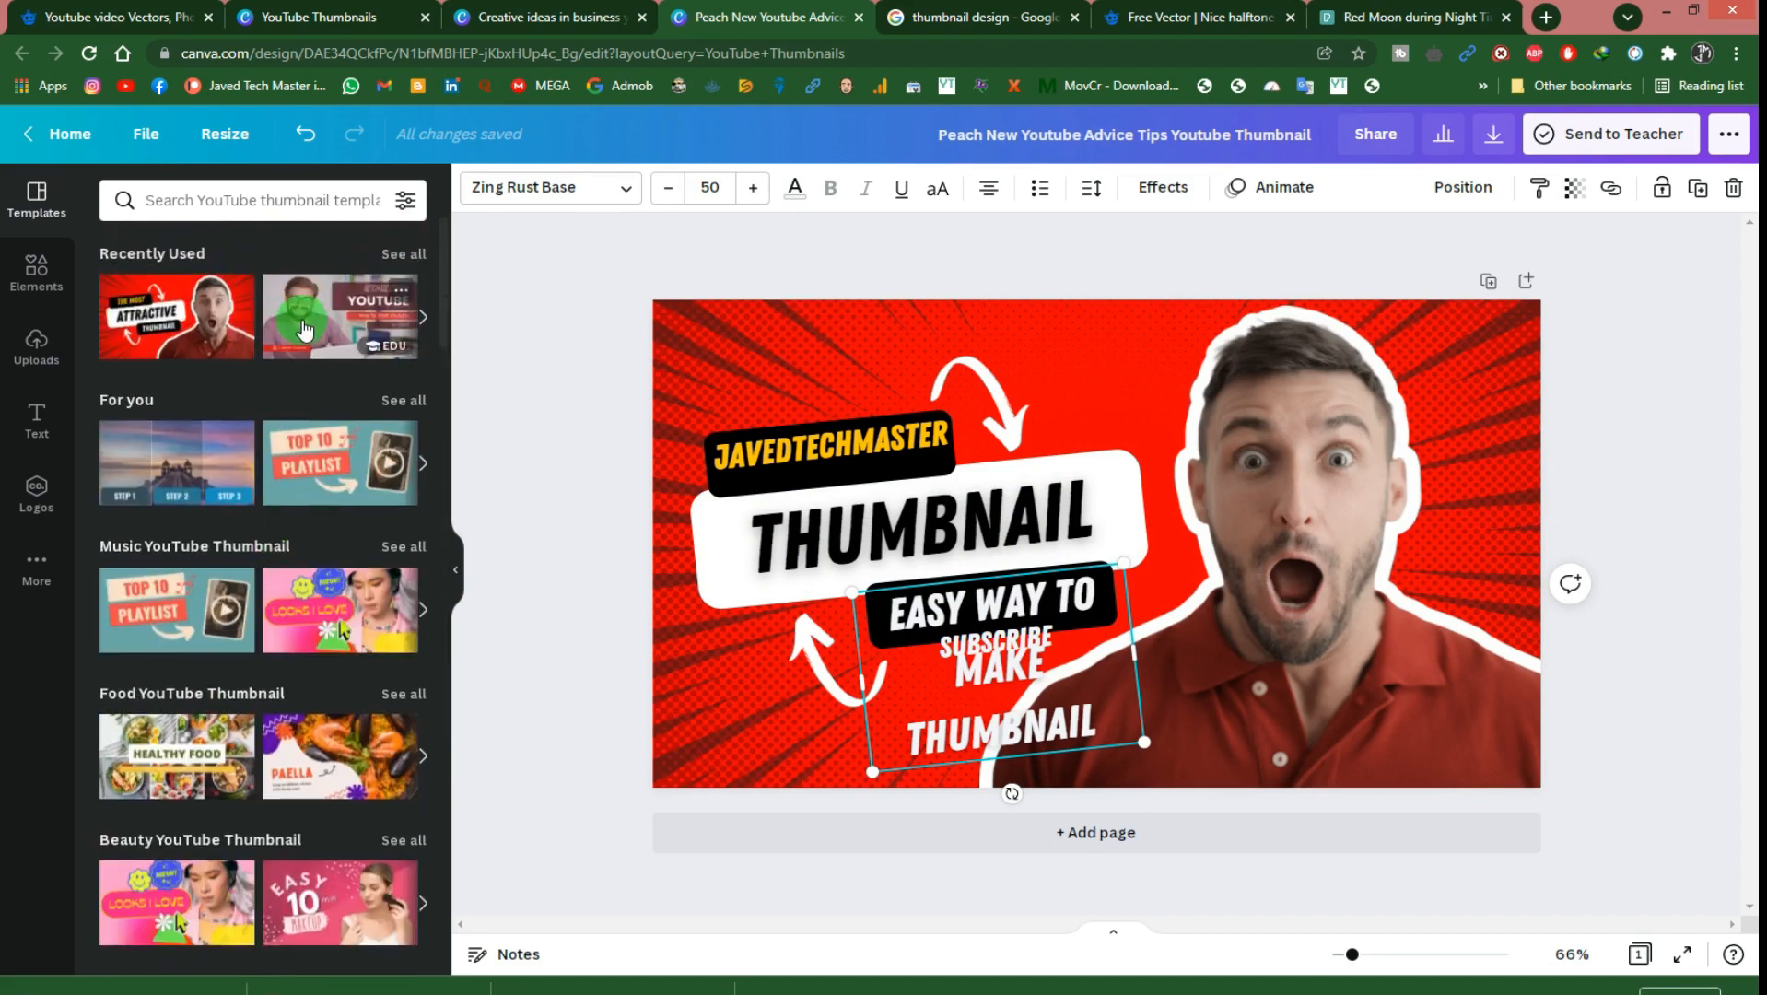
{"action": "left_click", "coordinate": [304, 318]}
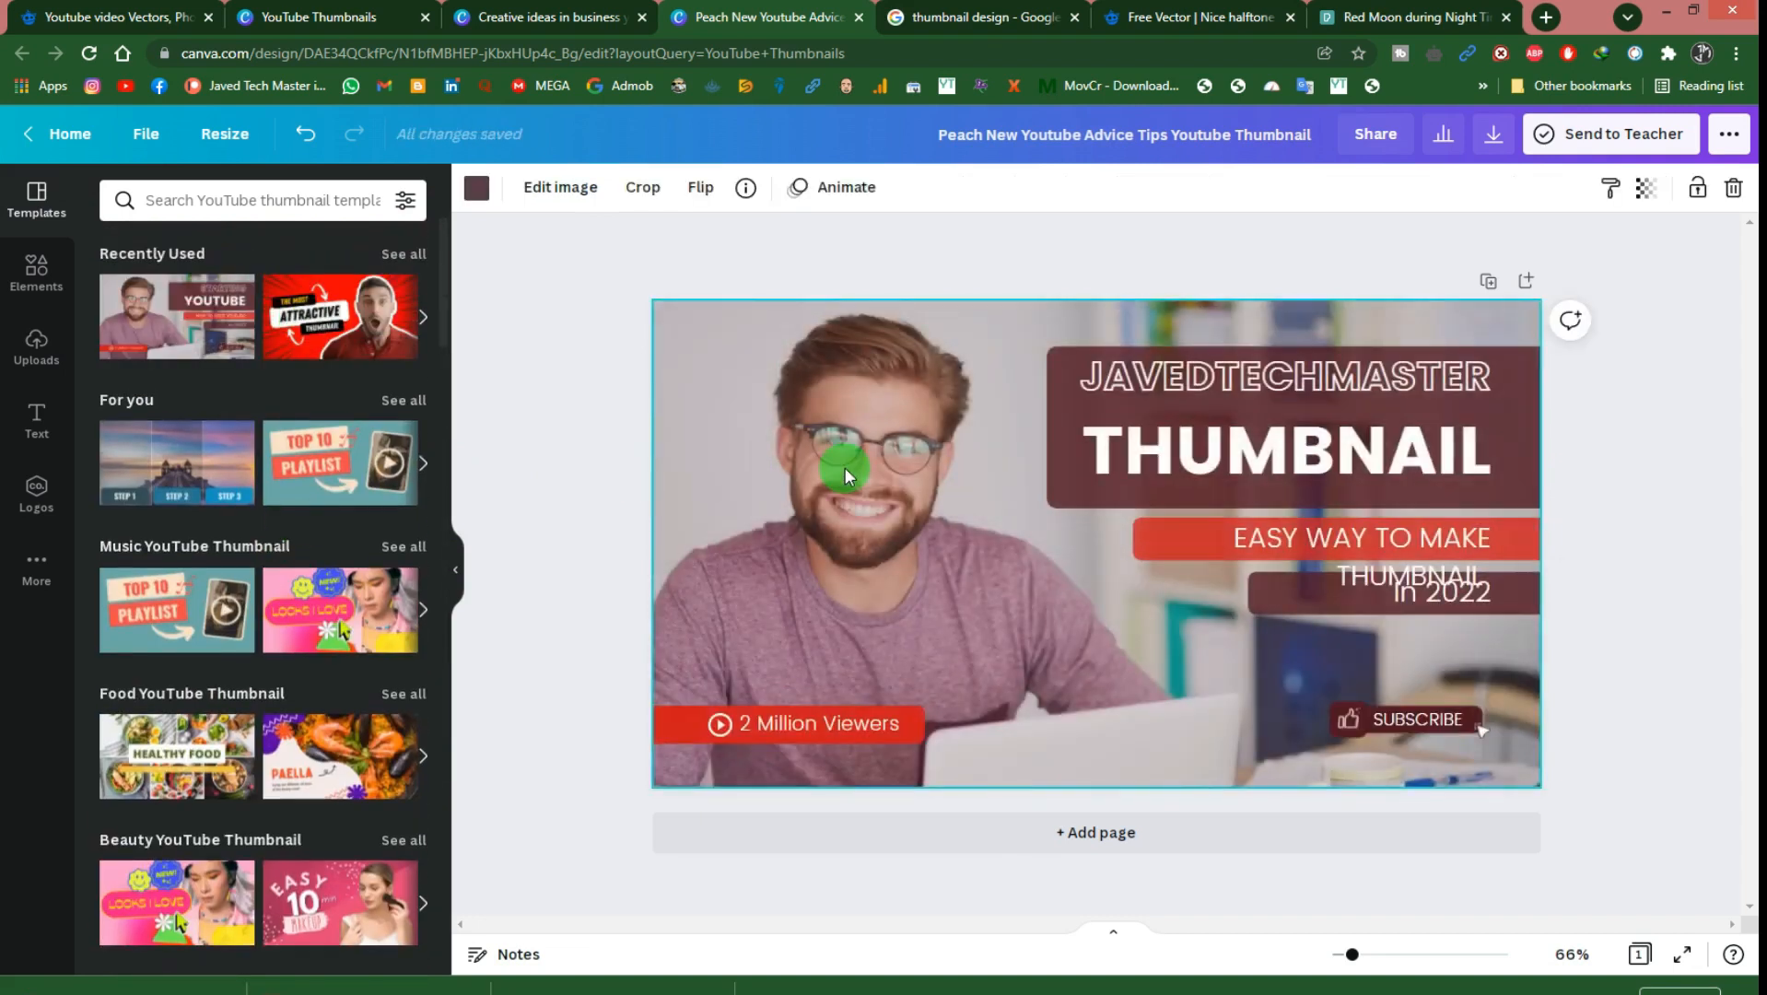
{"action": "left_click", "coordinate": [1280, 378]}
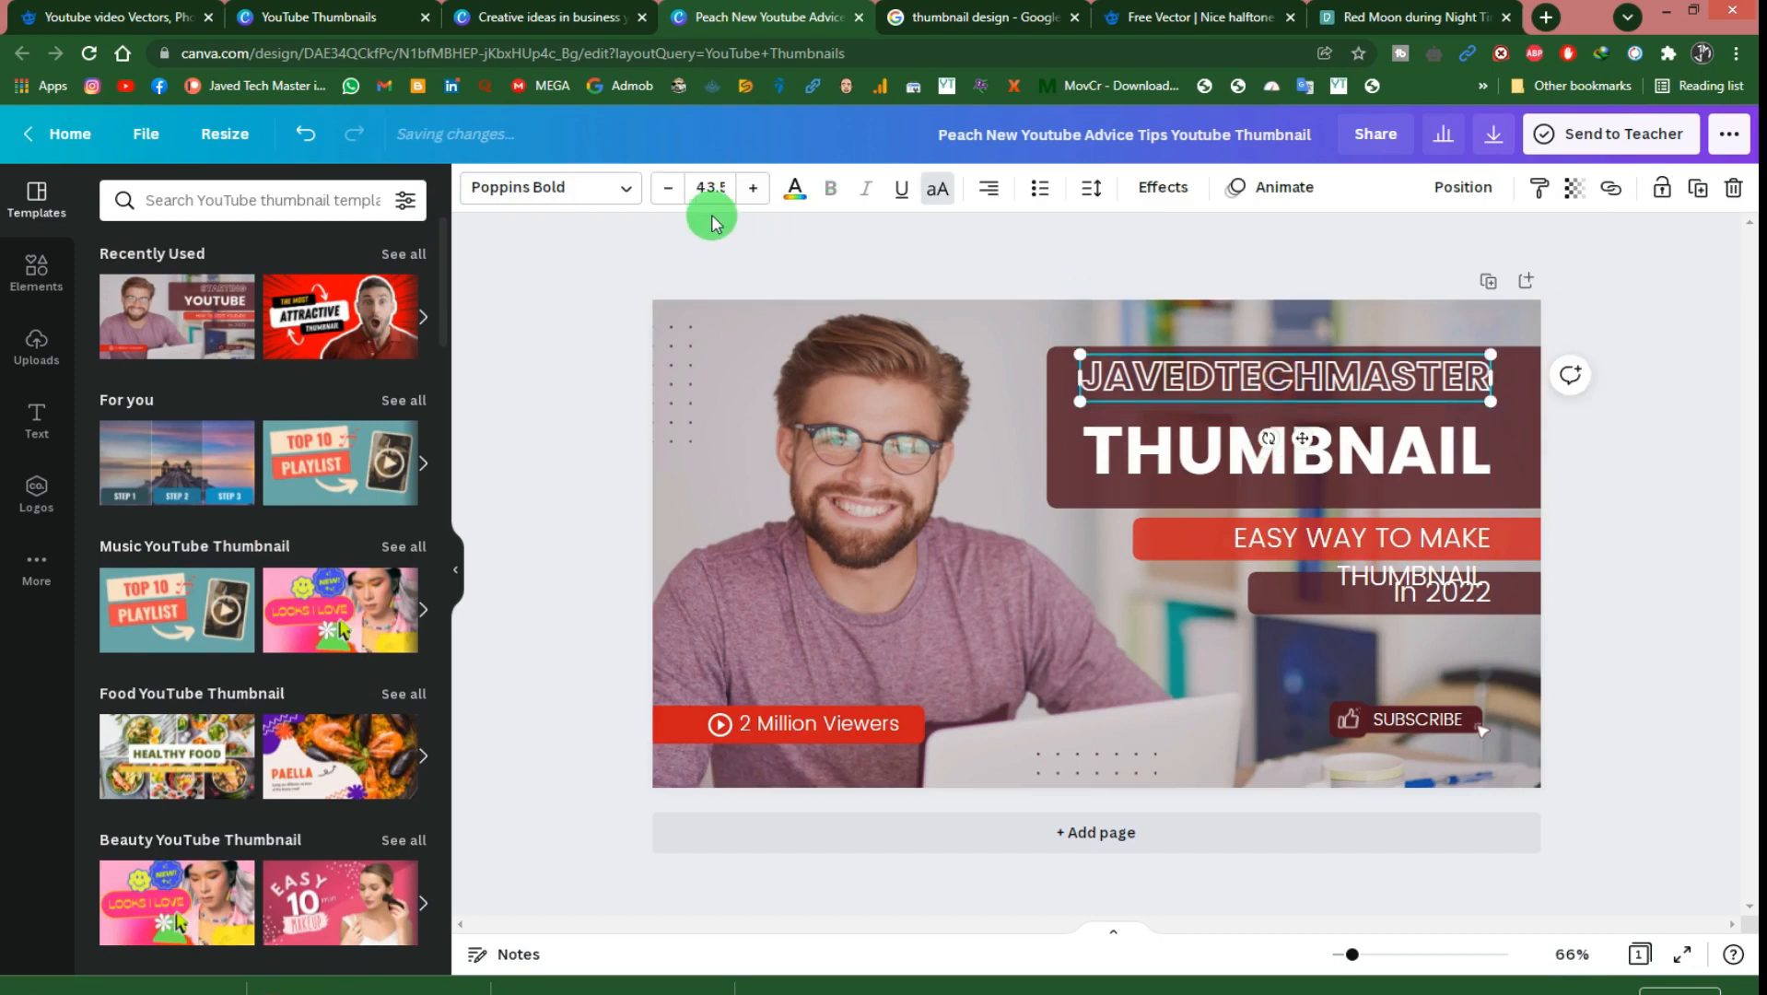
{"action": "left_click", "coordinate": [866, 497]}
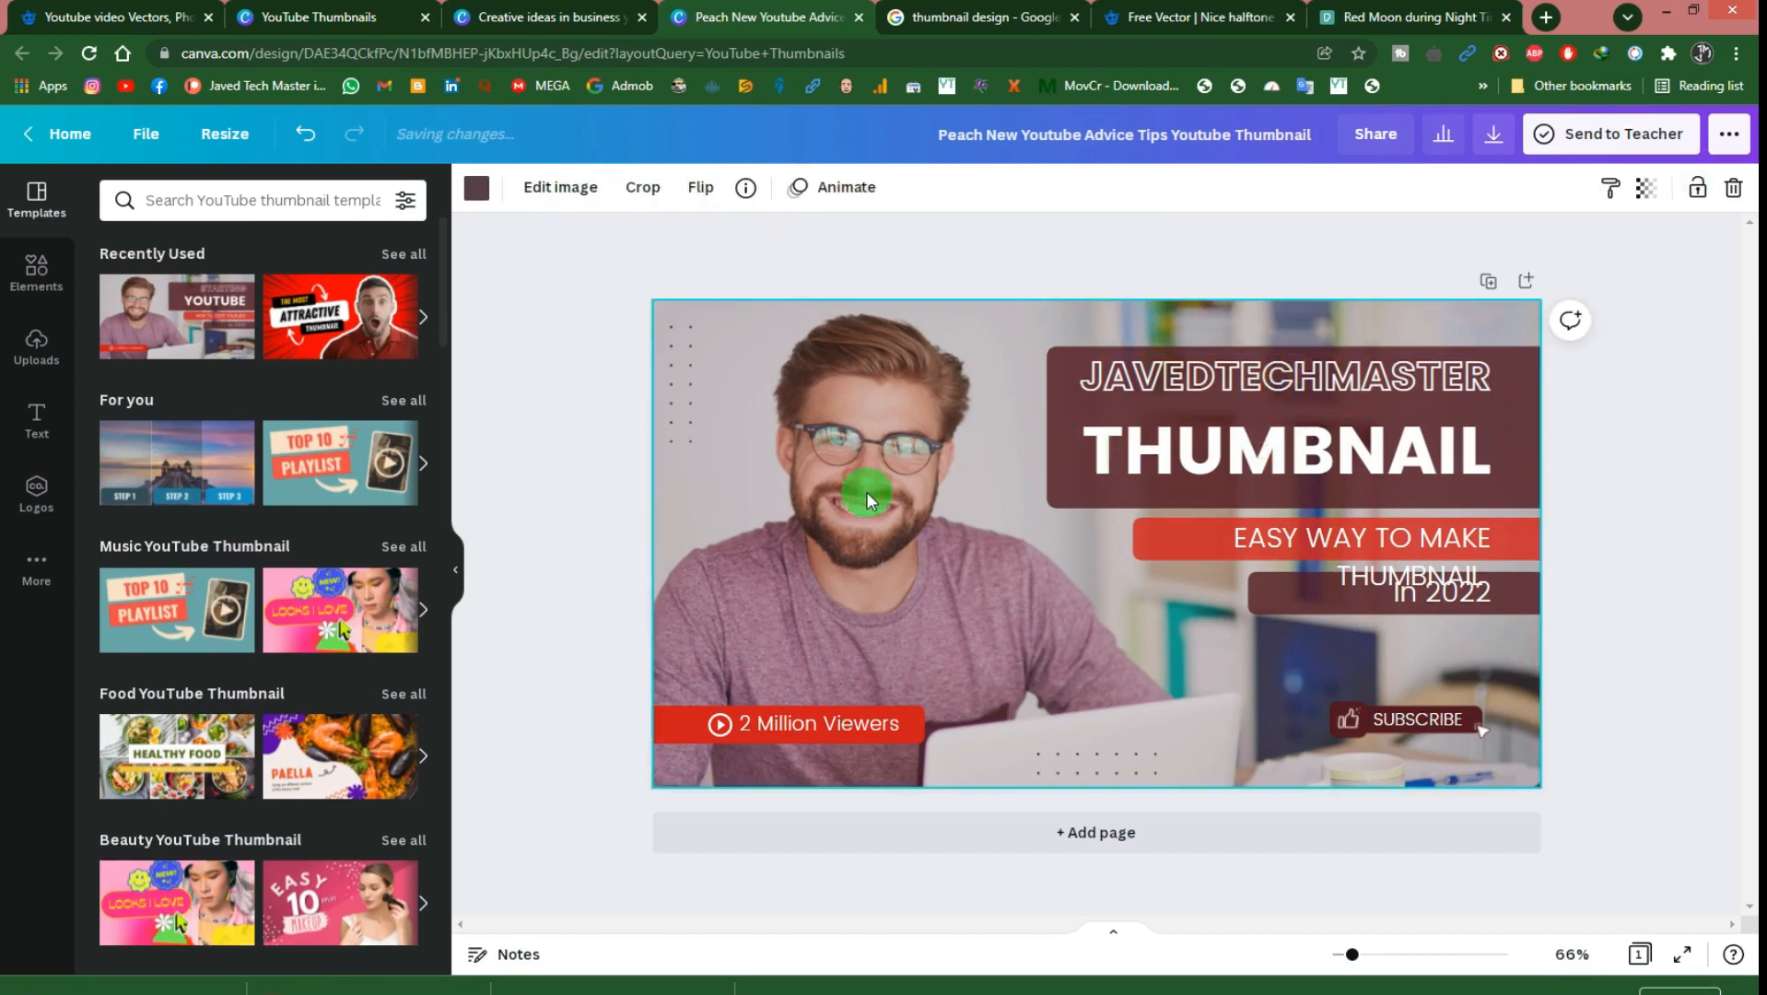
{"action": "double_click", "coordinate": [901, 469]}
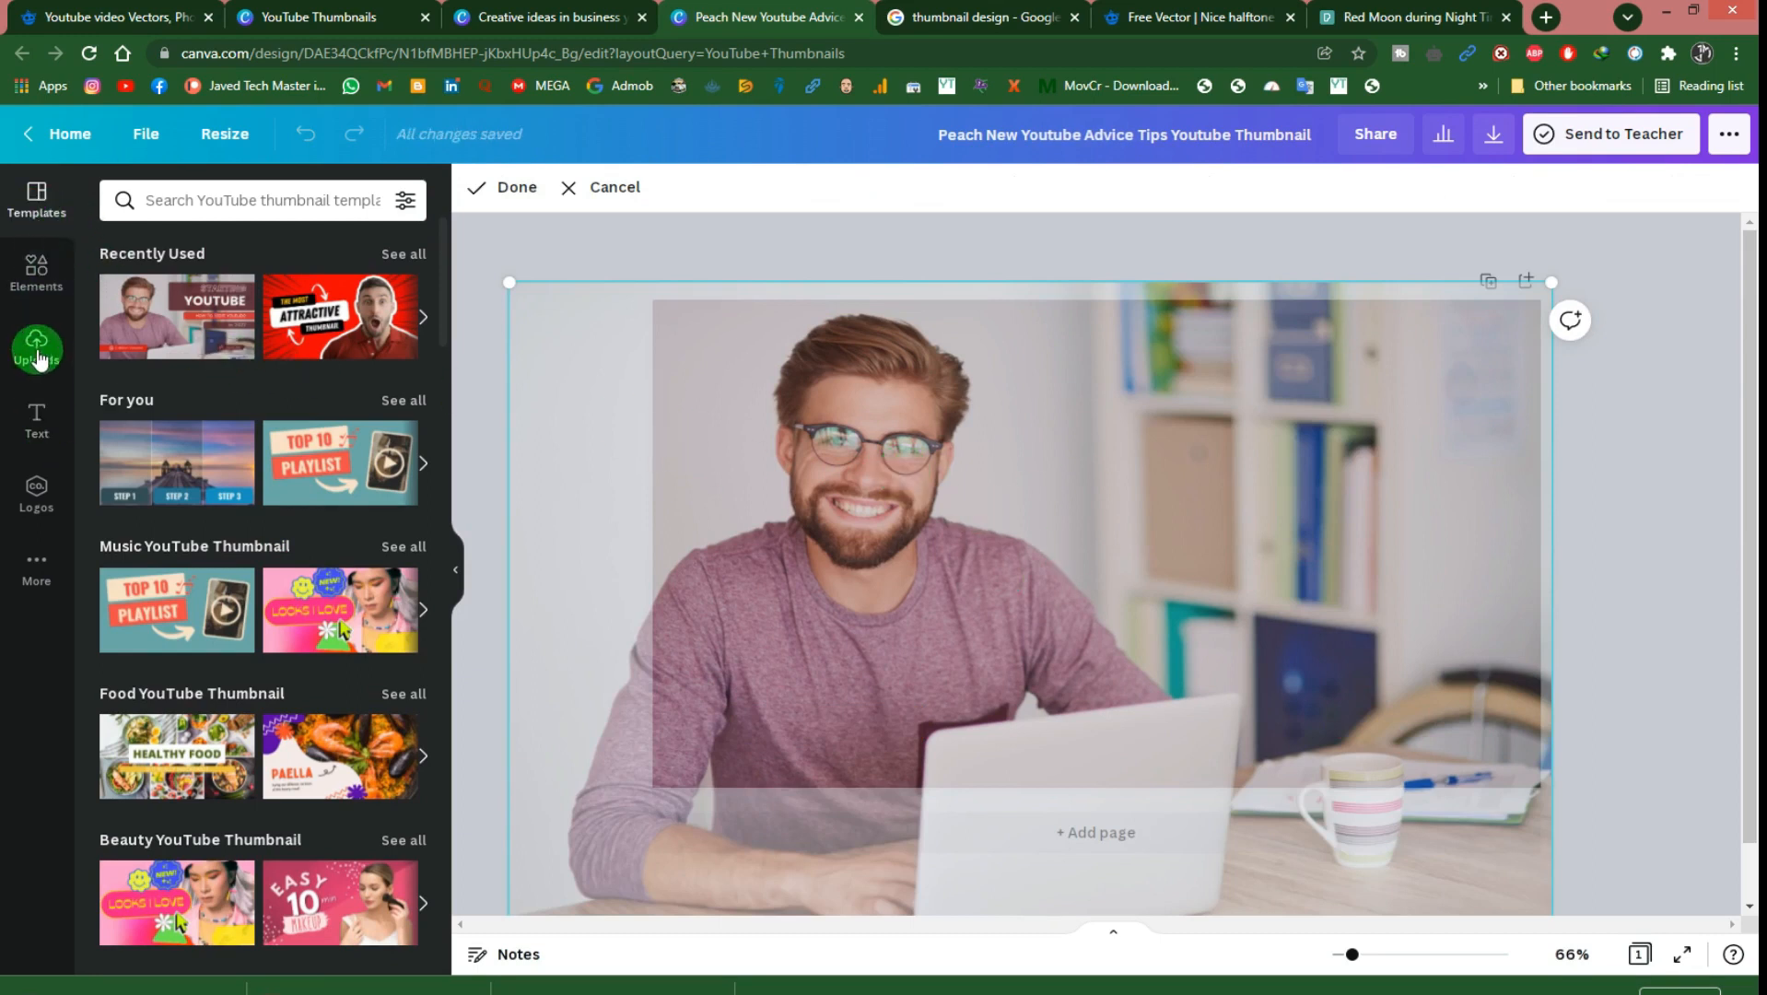
{"action": "left_click", "coordinate": [617, 188]}
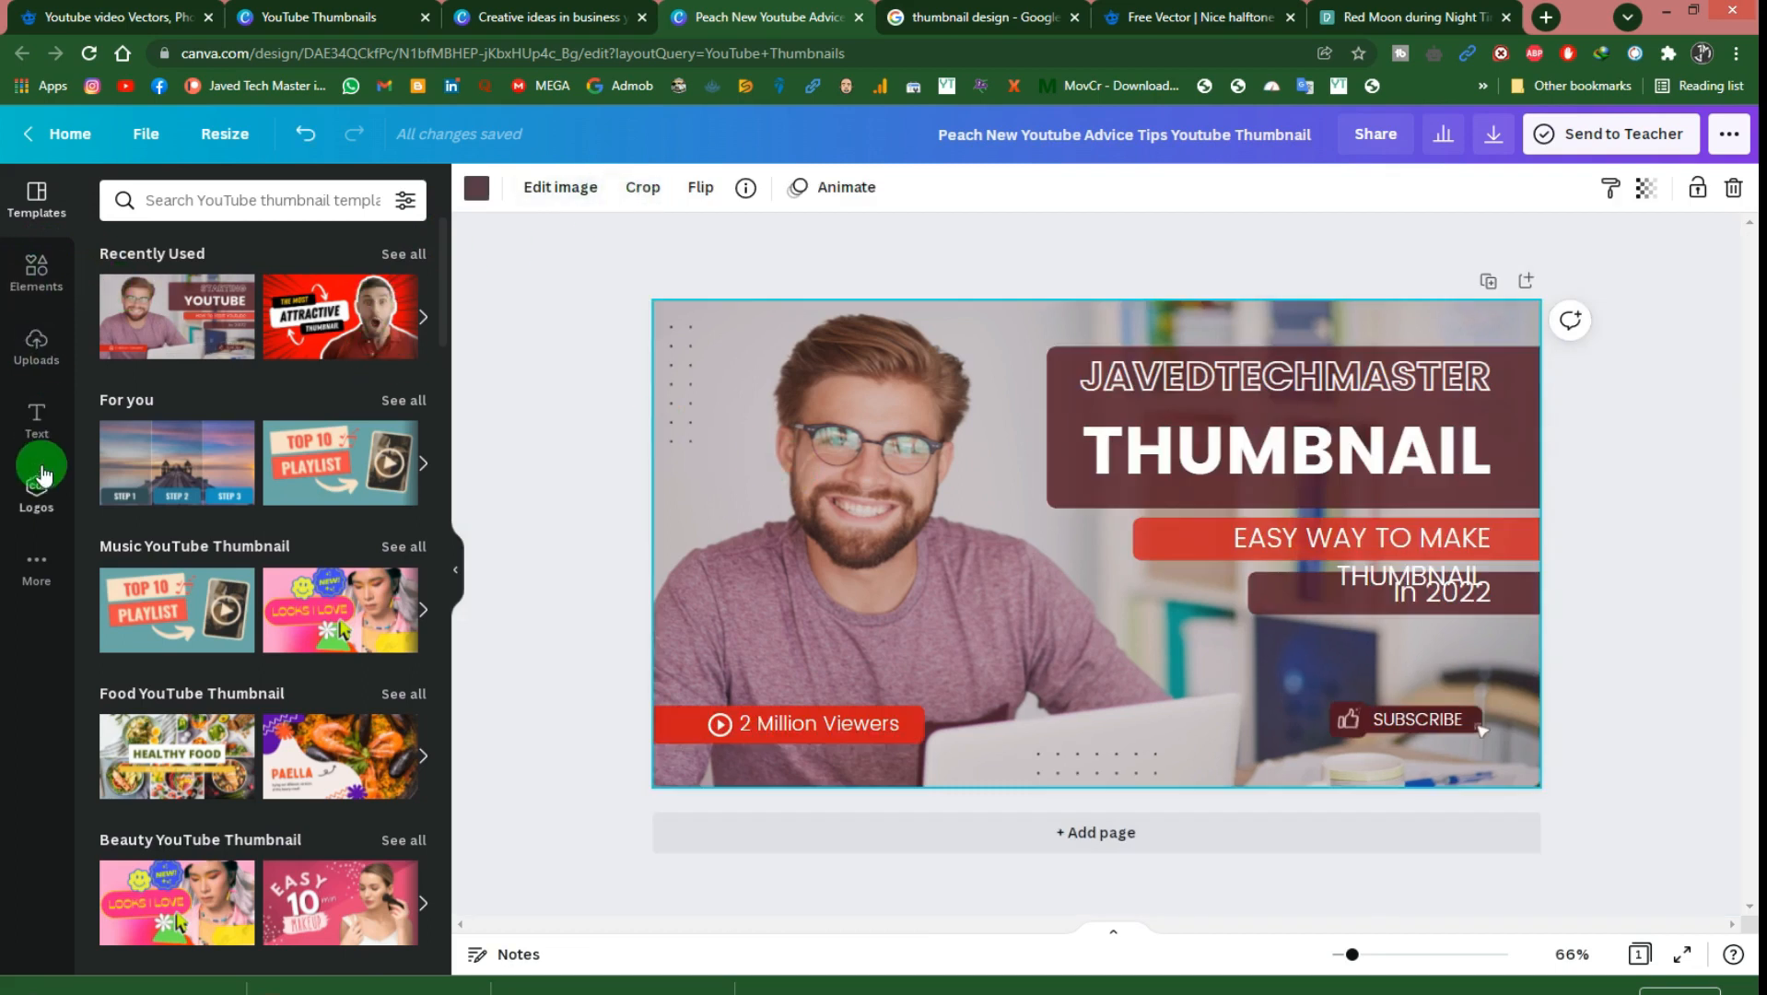
Step: Replace the photo behind the text with the pink, blue and teal polygon background from the Gradients collection
{"action": "left_click", "coordinate": [33, 562]}
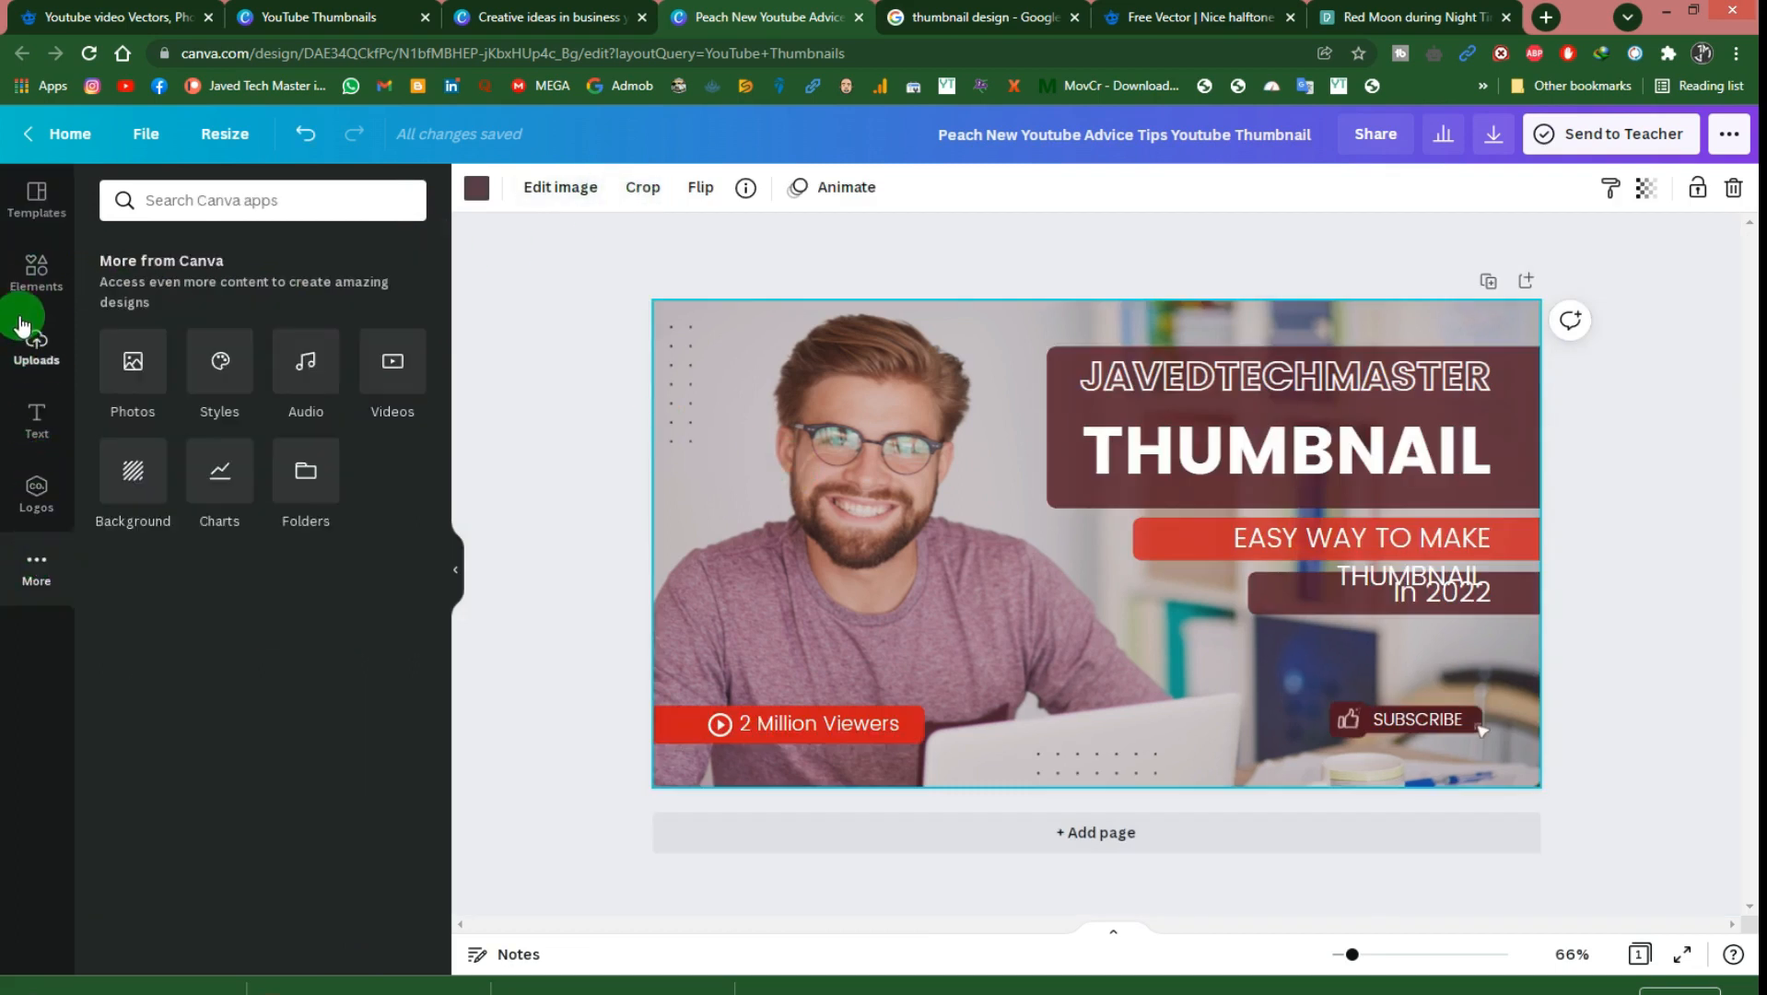
{"action": "left_click", "coordinate": [130, 463]}
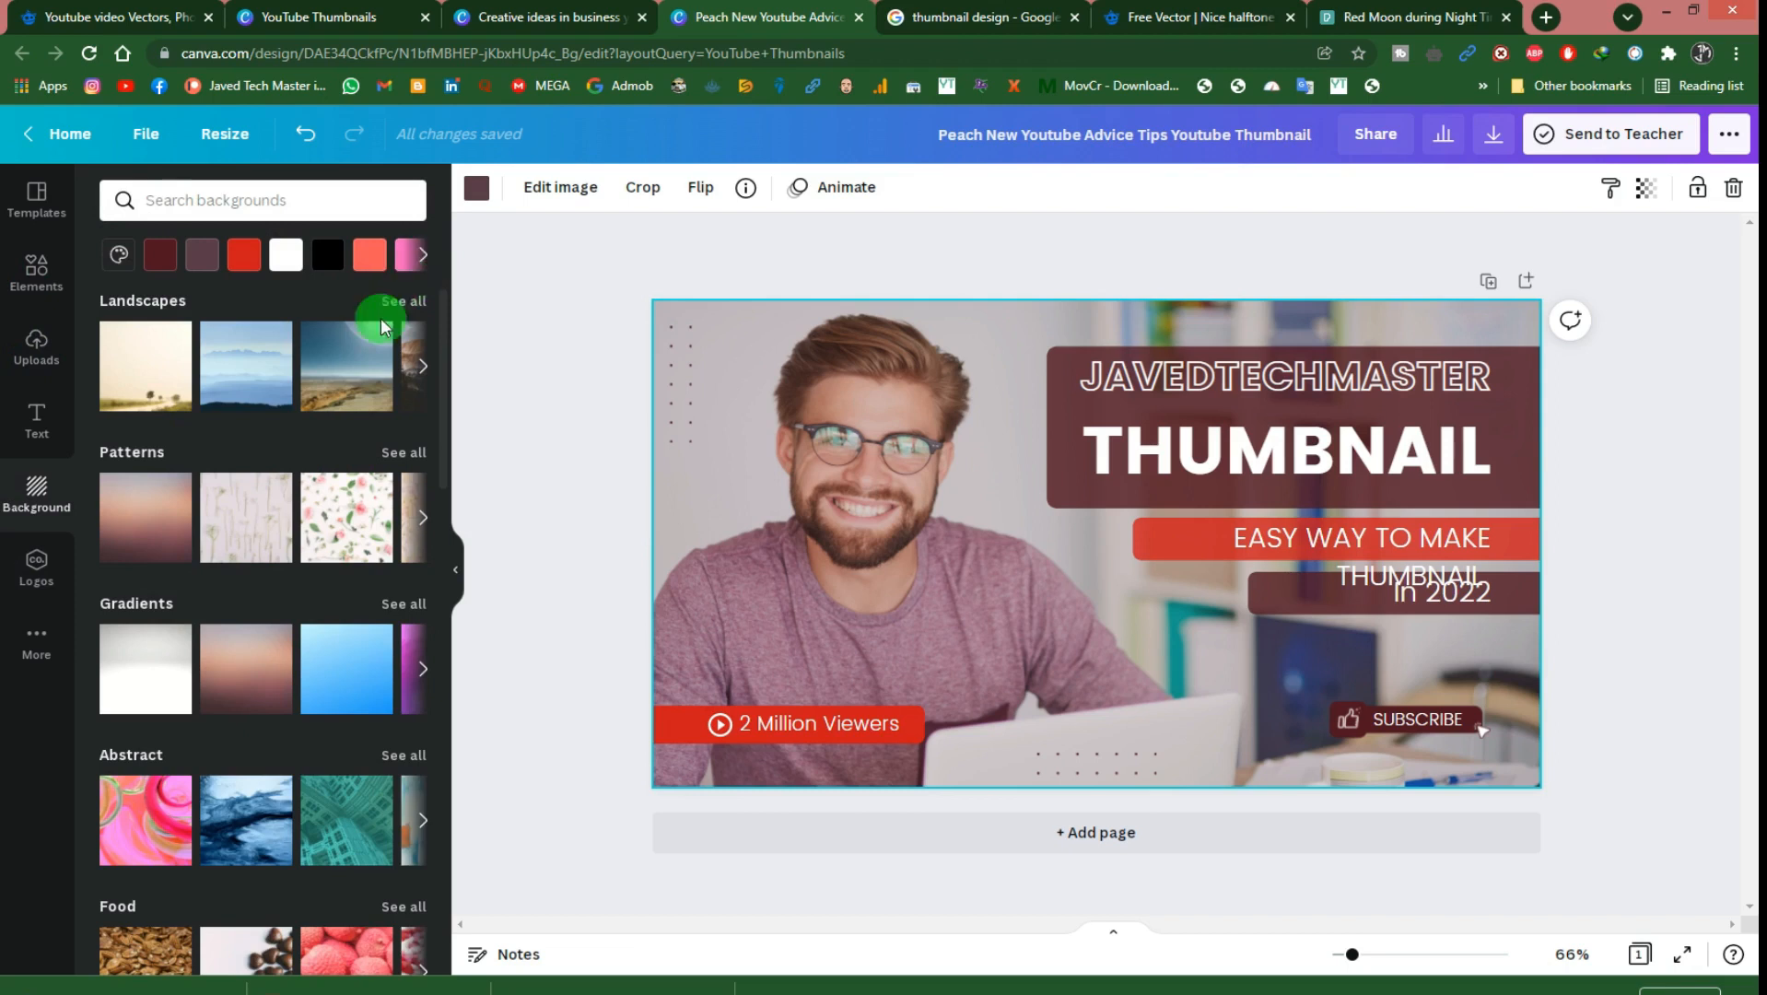
{"action": "scroll", "coordinate": [368, 553], "scroll_direction": "down", "scroll_amount": 5}
{"action": "scroll", "coordinate": [385, 533], "scroll_direction": "up", "scroll_amount": 3}
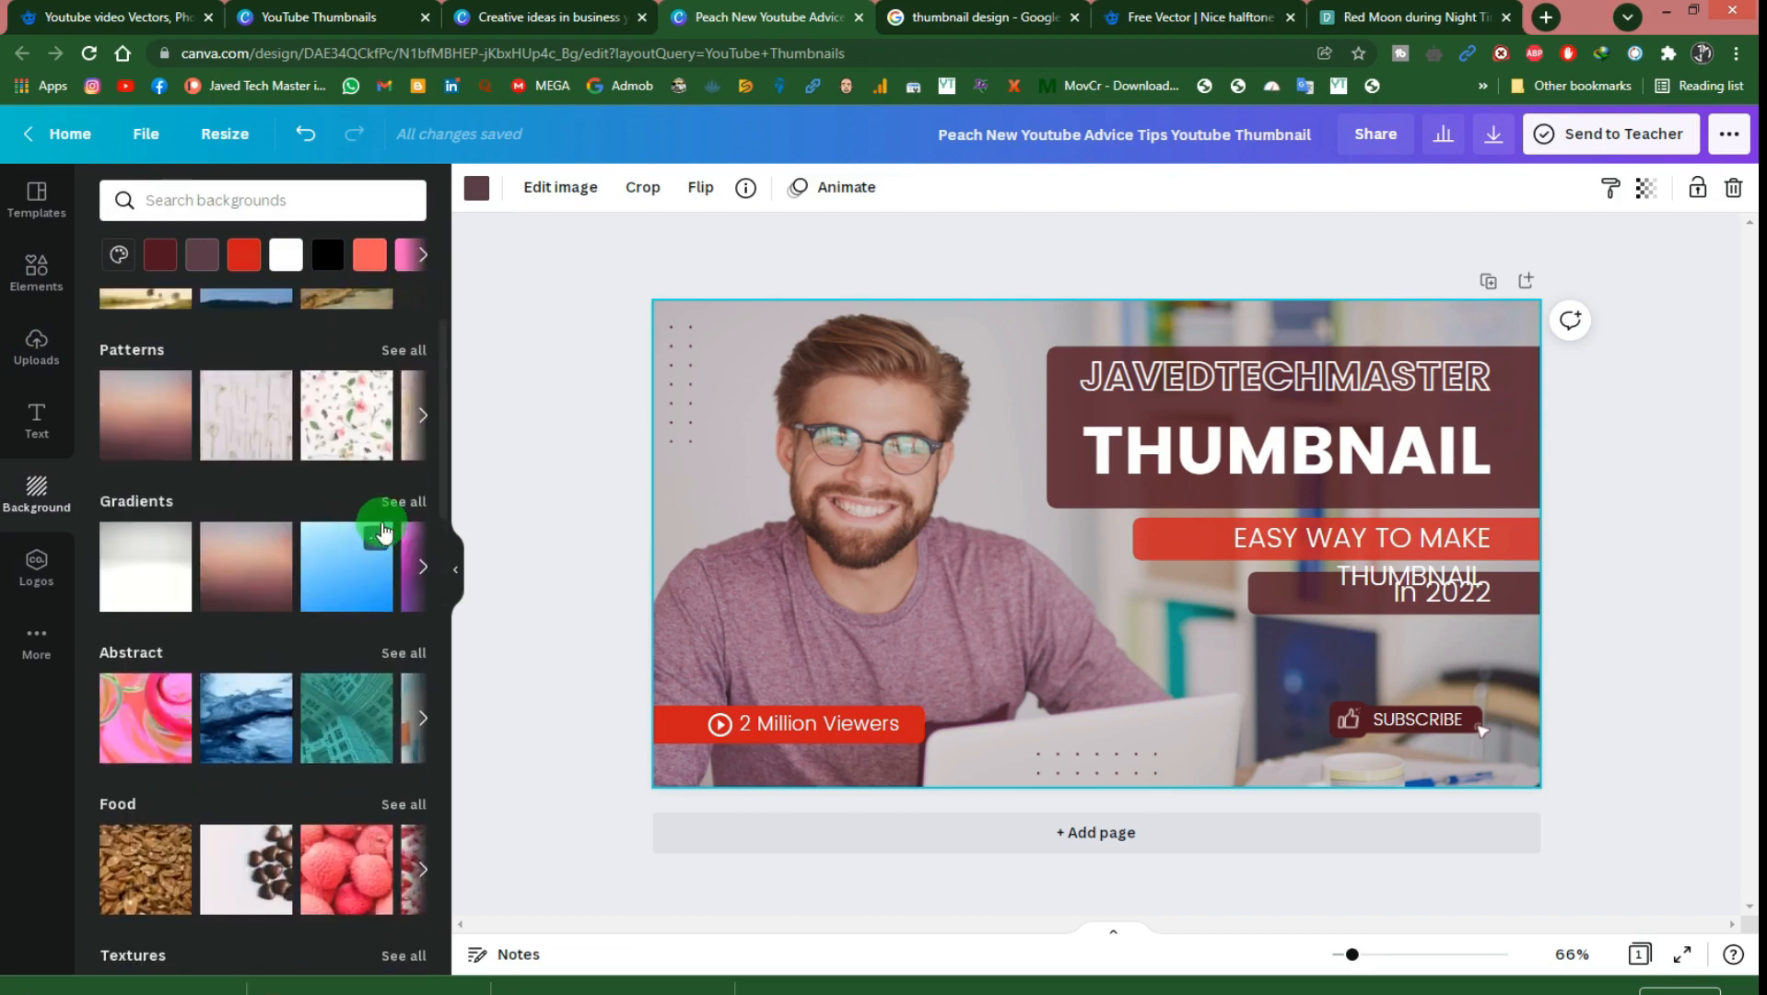
{"action": "left_click", "coordinate": [424, 565]}
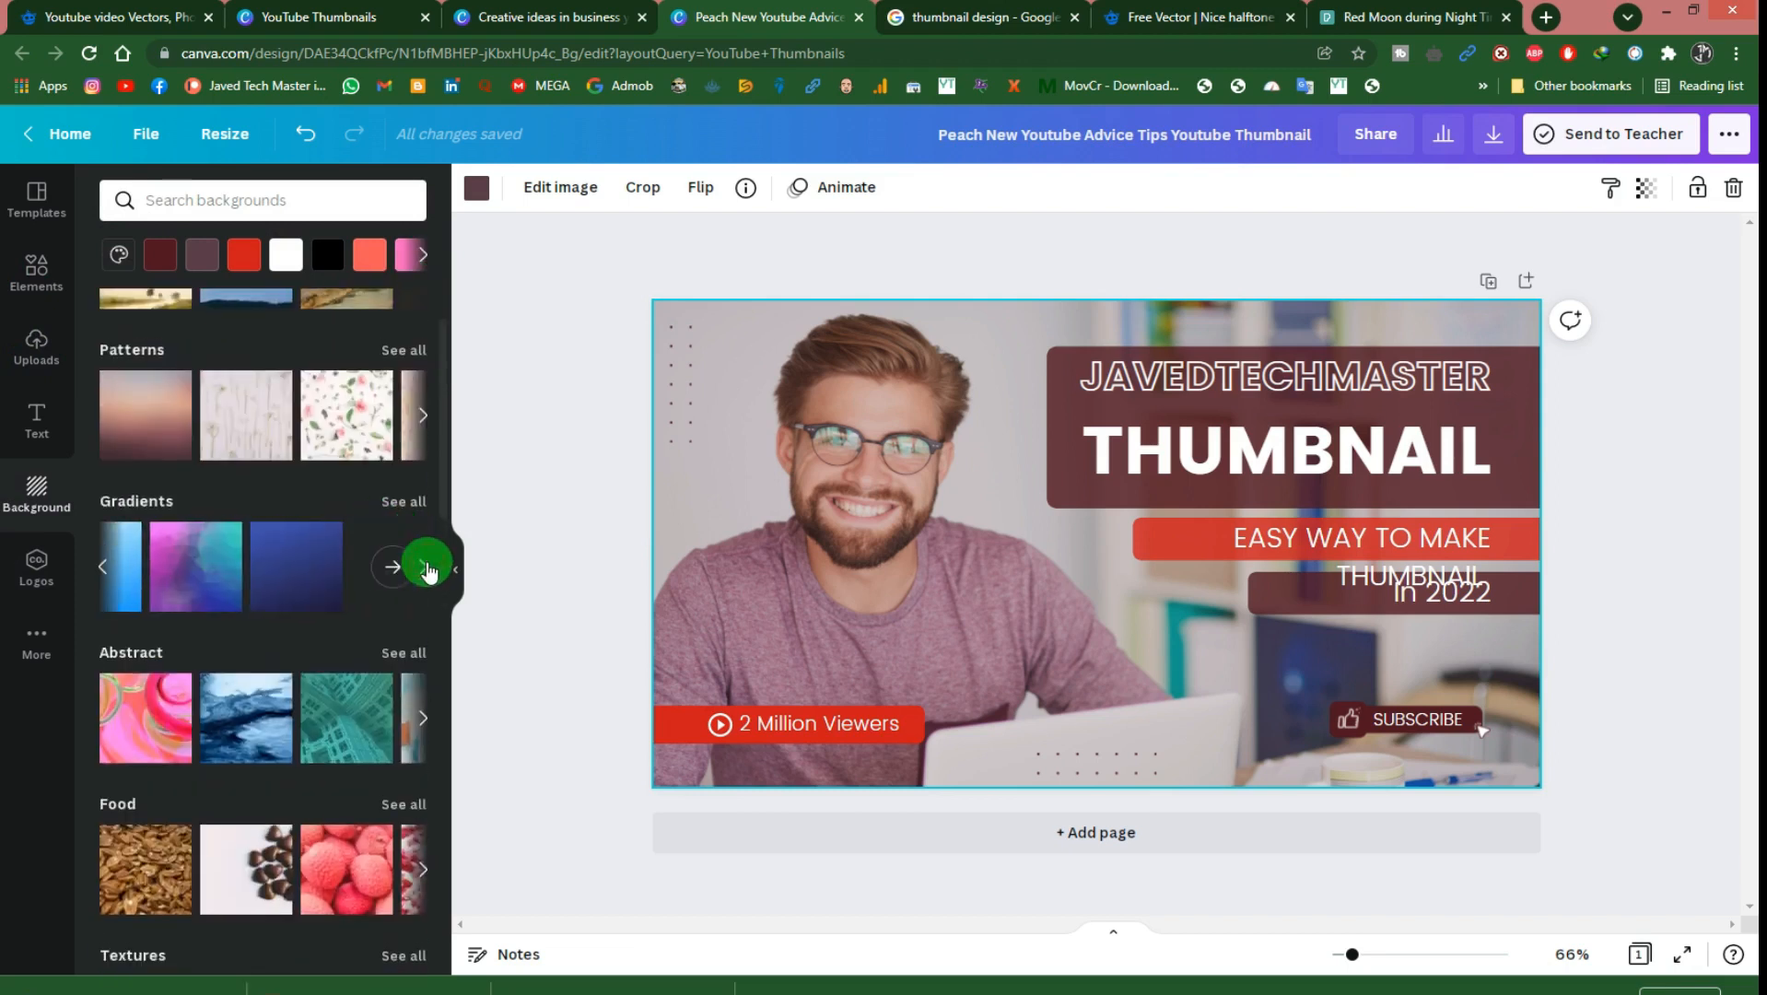
{"action": "left_click", "coordinate": [197, 592]}
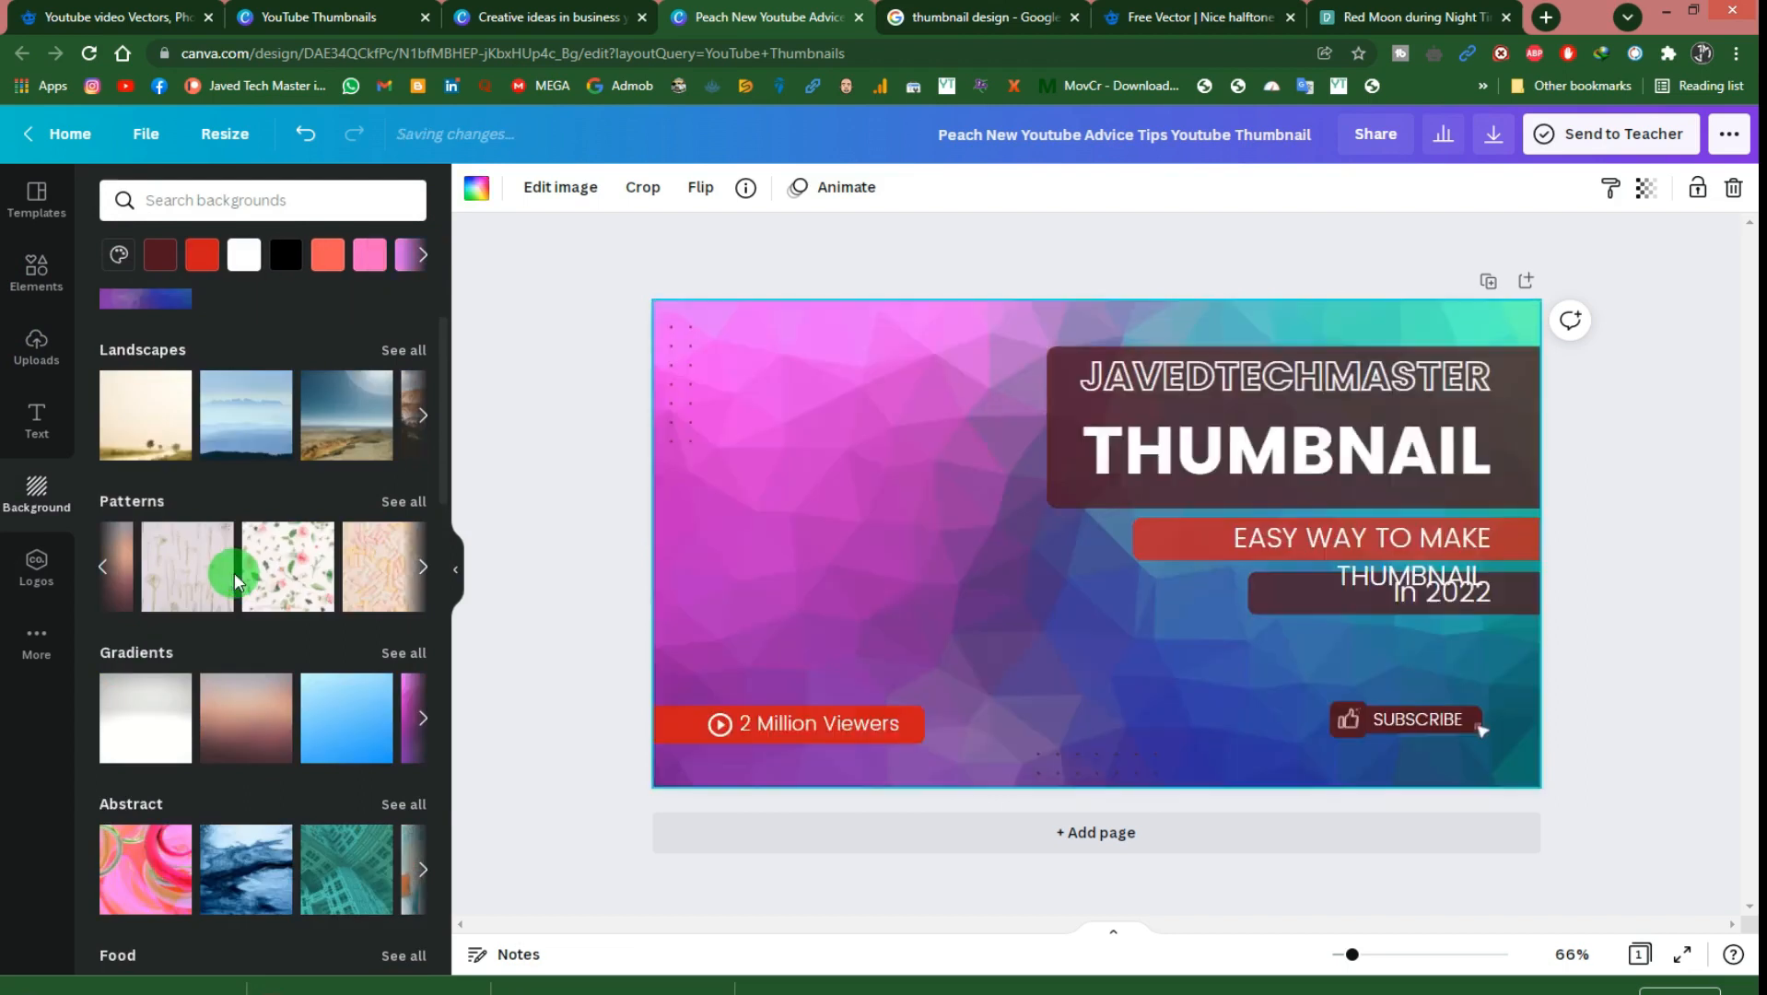
Step: Apply the gold glitter background from the Textures collection to the thumbnail
{"action": "scroll", "coordinate": [309, 686], "scroll_direction": "down", "scroll_amount": 6}
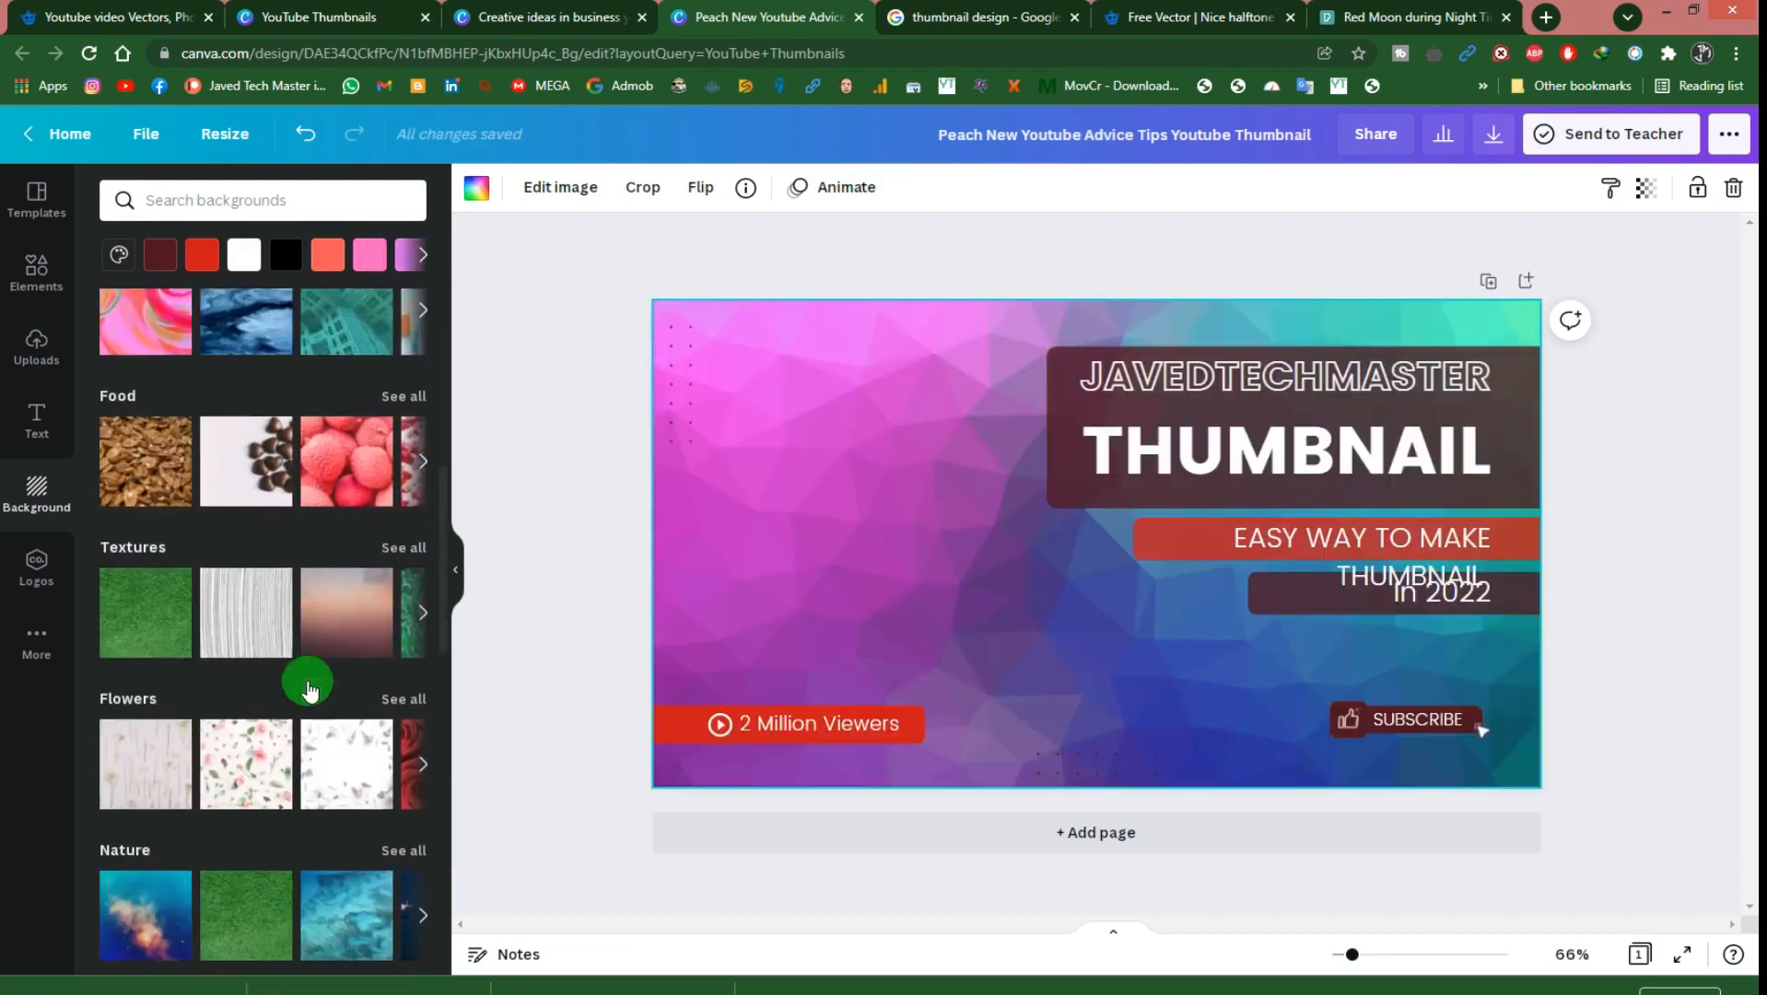
{"action": "scroll", "coordinate": [362, 578], "scroll_direction": "down", "scroll_amount": 1}
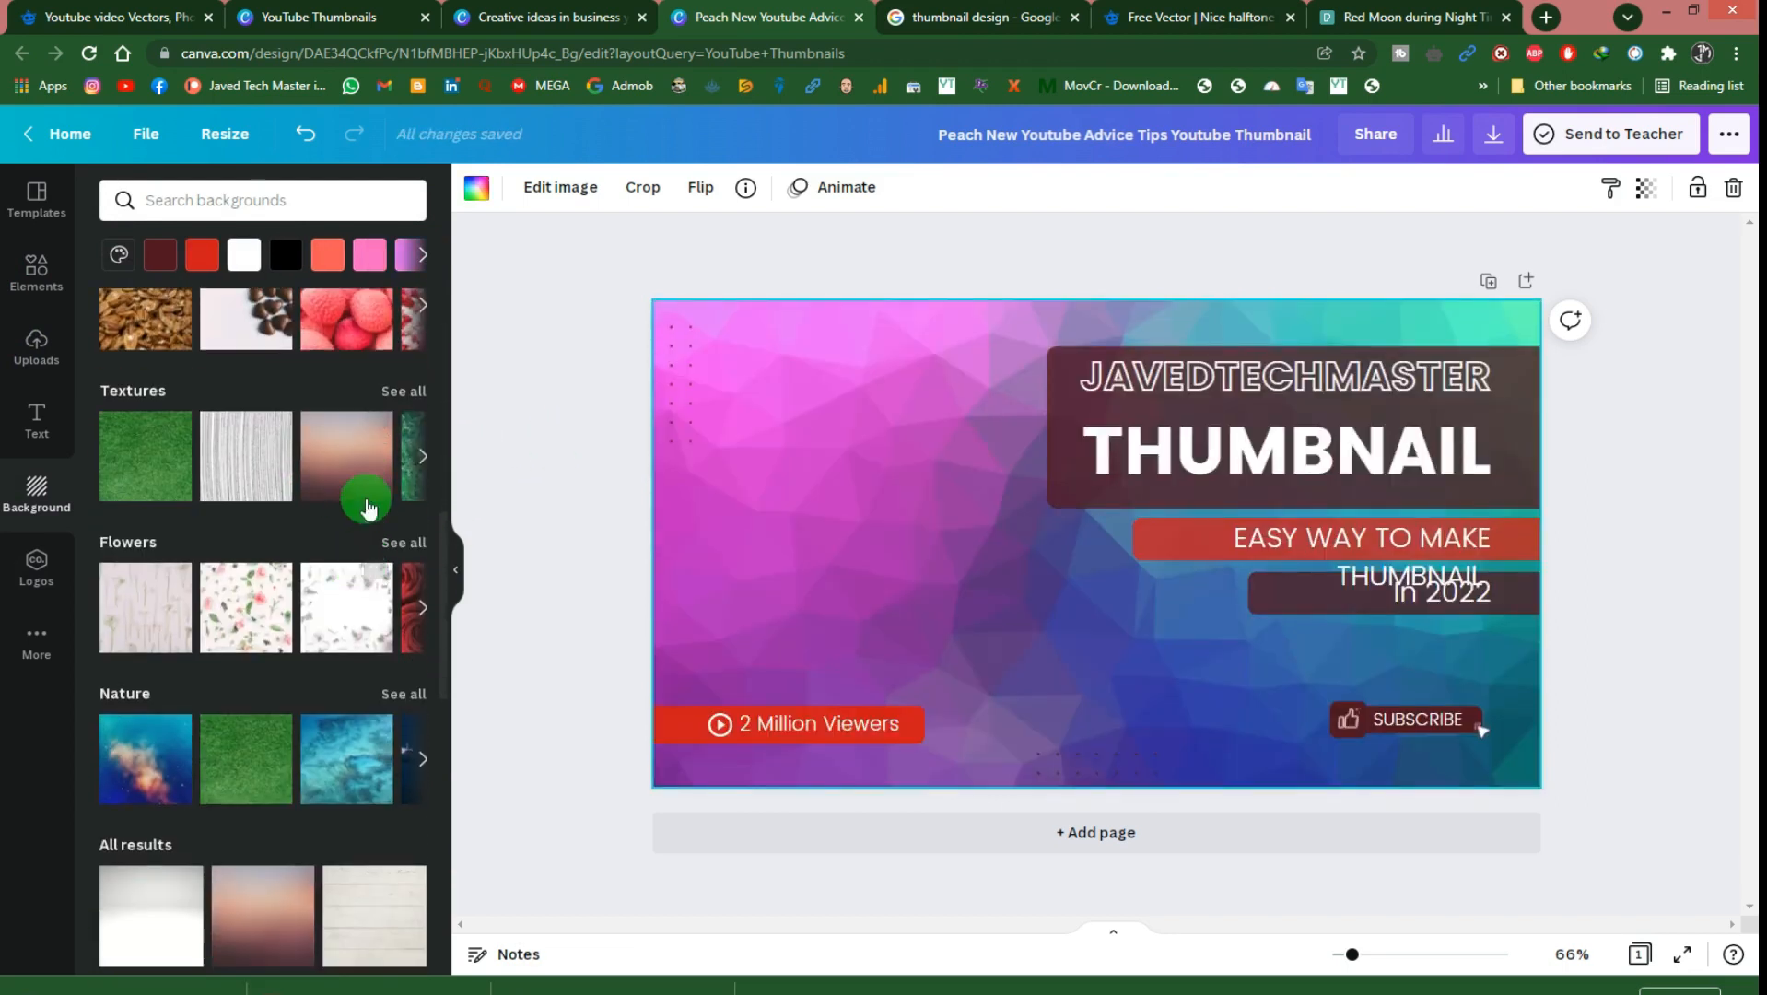
{"action": "left_click", "coordinate": [420, 455]}
{"action": "left_click", "coordinate": [301, 458]}
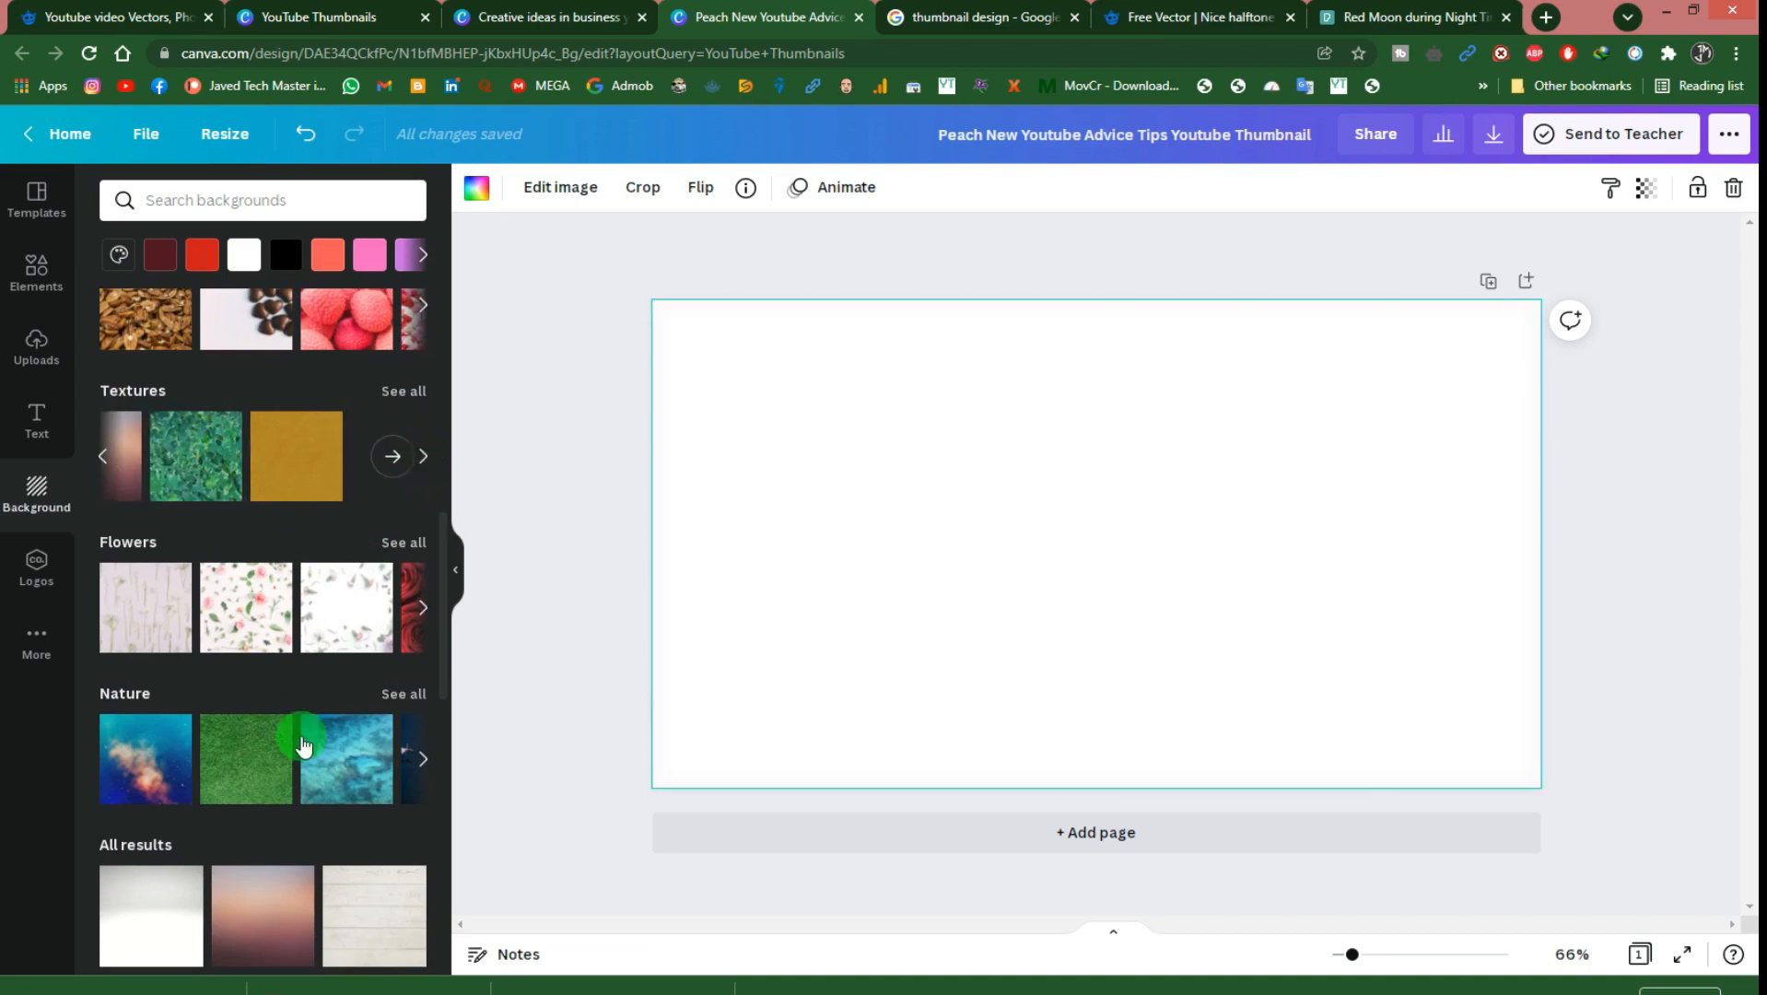
Step: Set the thumbnail's background to the sunset photo with a blue sky and dark hillside from all background results
{"action": "scroll", "coordinate": [315, 731], "scroll_direction": "down", "scroll_amount": 6}
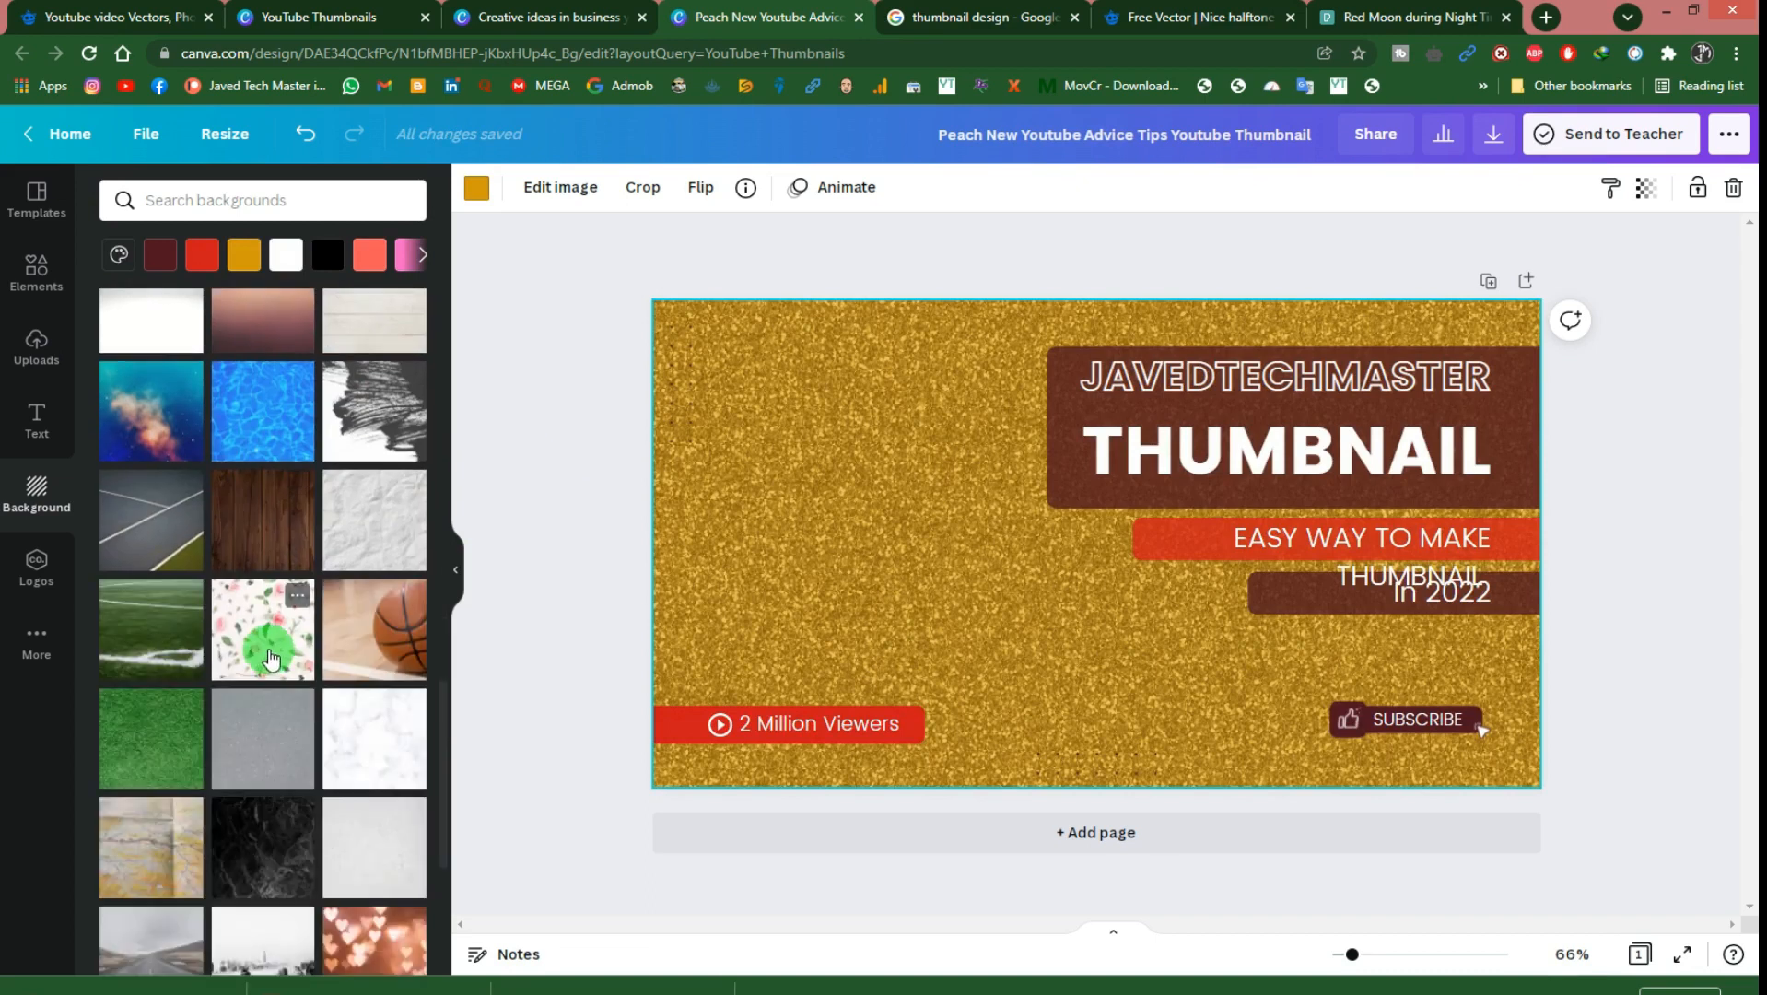
{"action": "scroll", "coordinate": [274, 657], "scroll_direction": "down", "scroll_amount": 5}
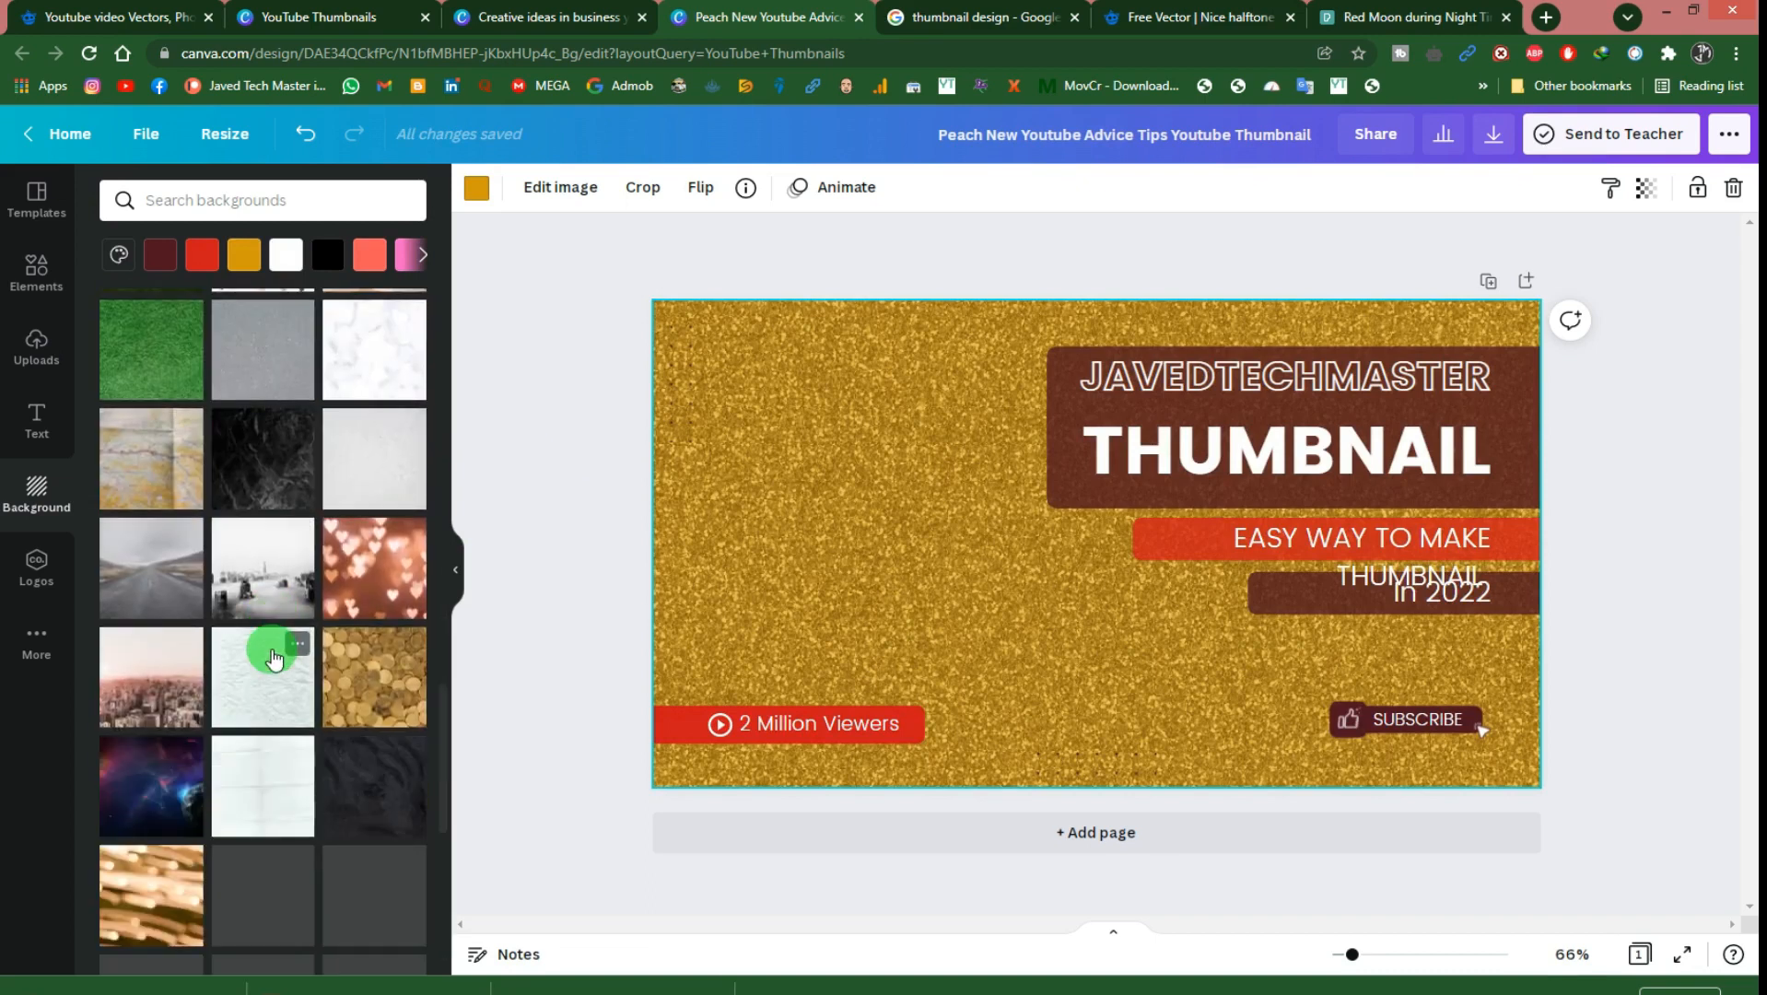
{"action": "scroll", "coordinate": [270, 656], "scroll_direction": "down", "scroll_amount": 3}
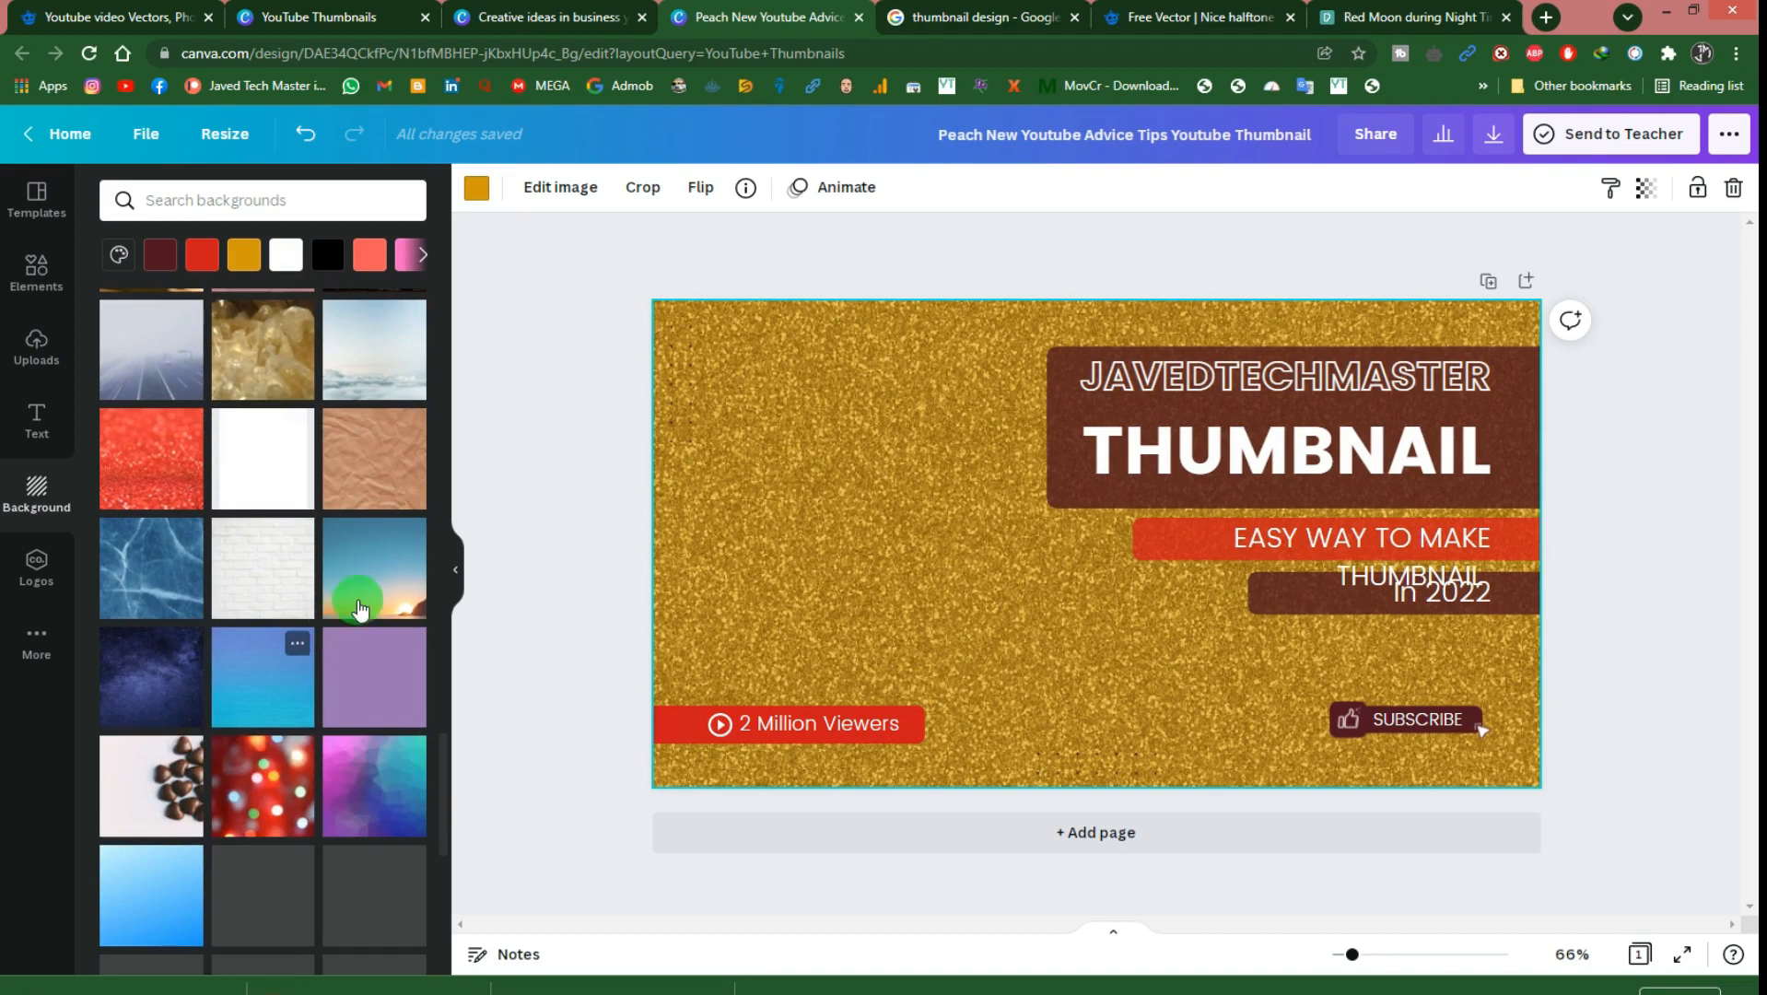
{"action": "left_click", "coordinate": [375, 577]}
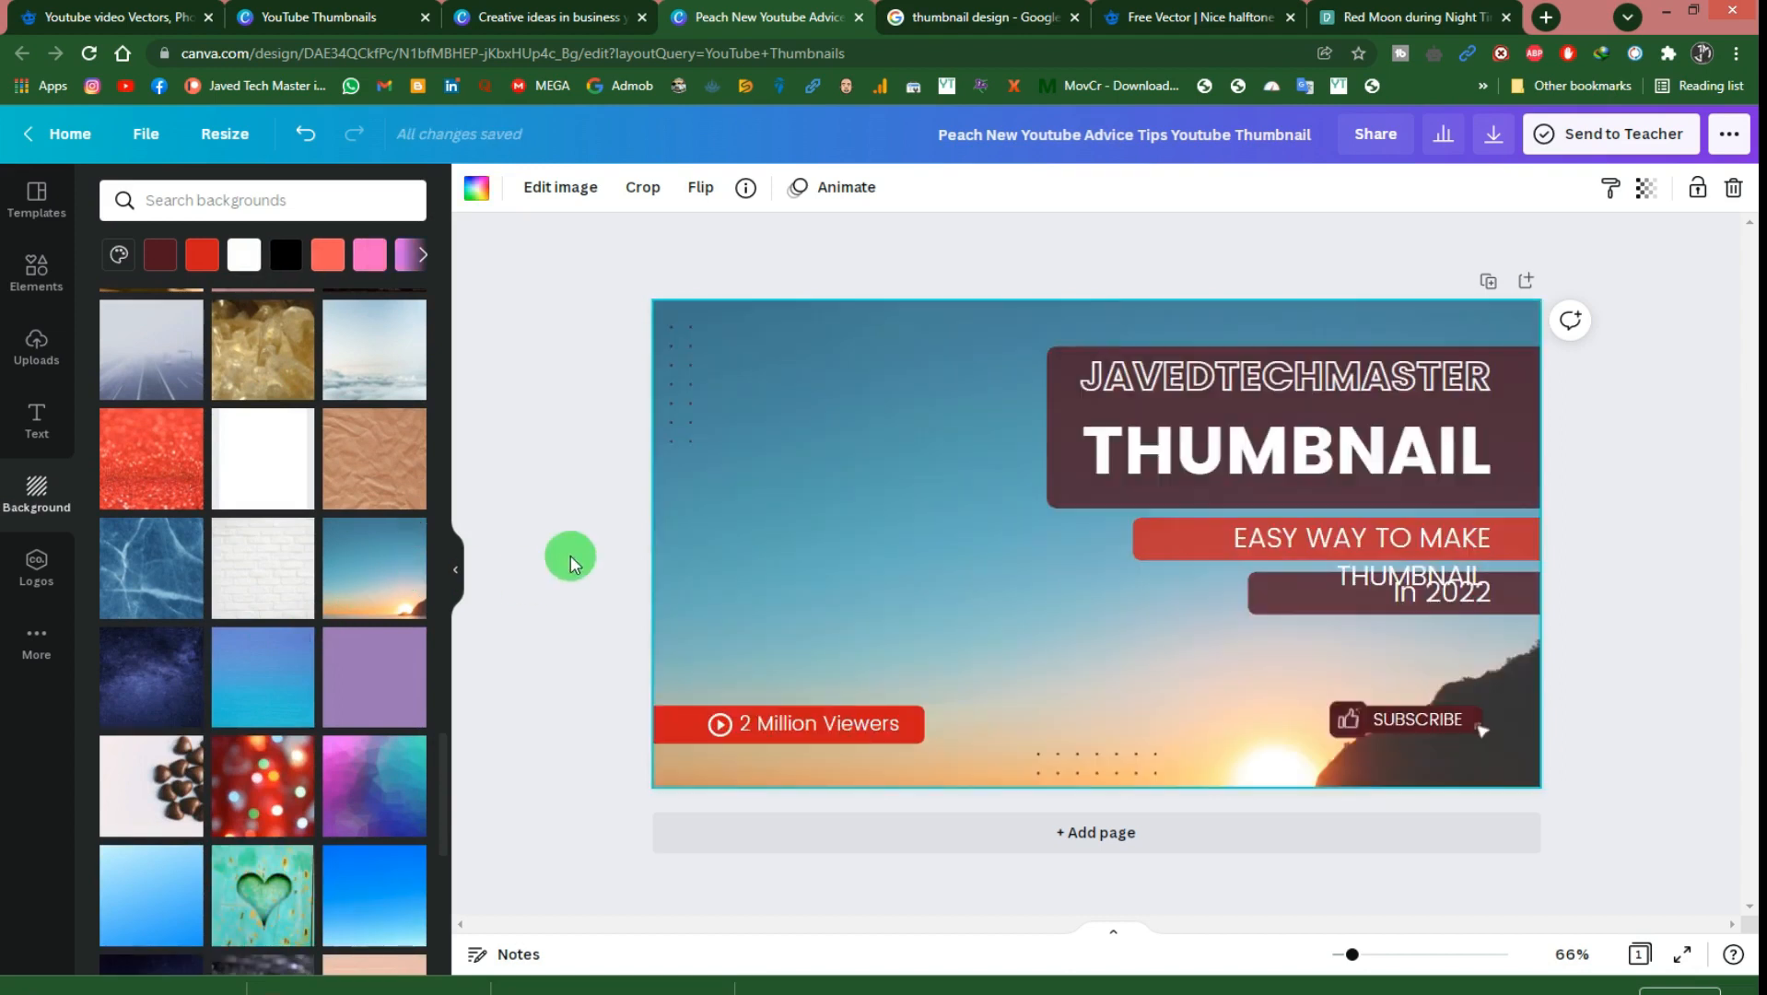
{"action": "scroll", "coordinate": [331, 501], "scroll_direction": "up", "scroll_amount": 10}
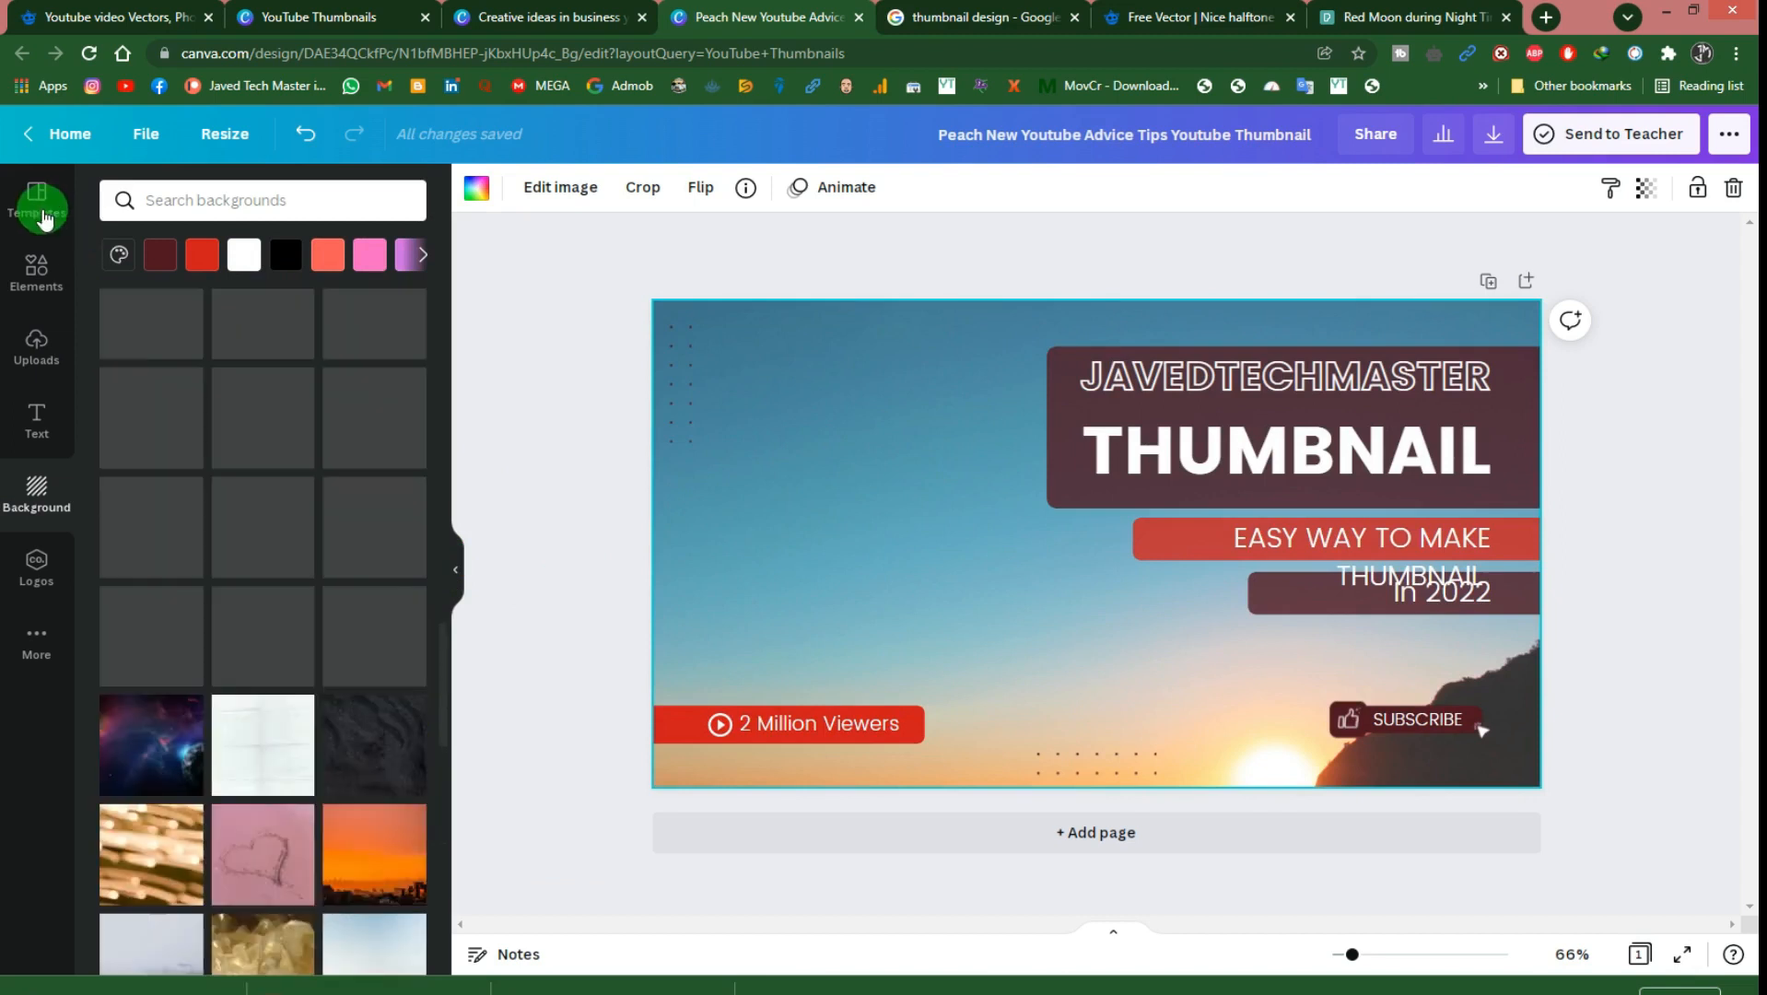
Step: Try a purple copy of the THUMBNAIL title in the lower-left area of the design, and delete the copy
{"action": "scroll", "coordinate": [269, 439], "scroll_direction": "up", "scroll_amount": 5}
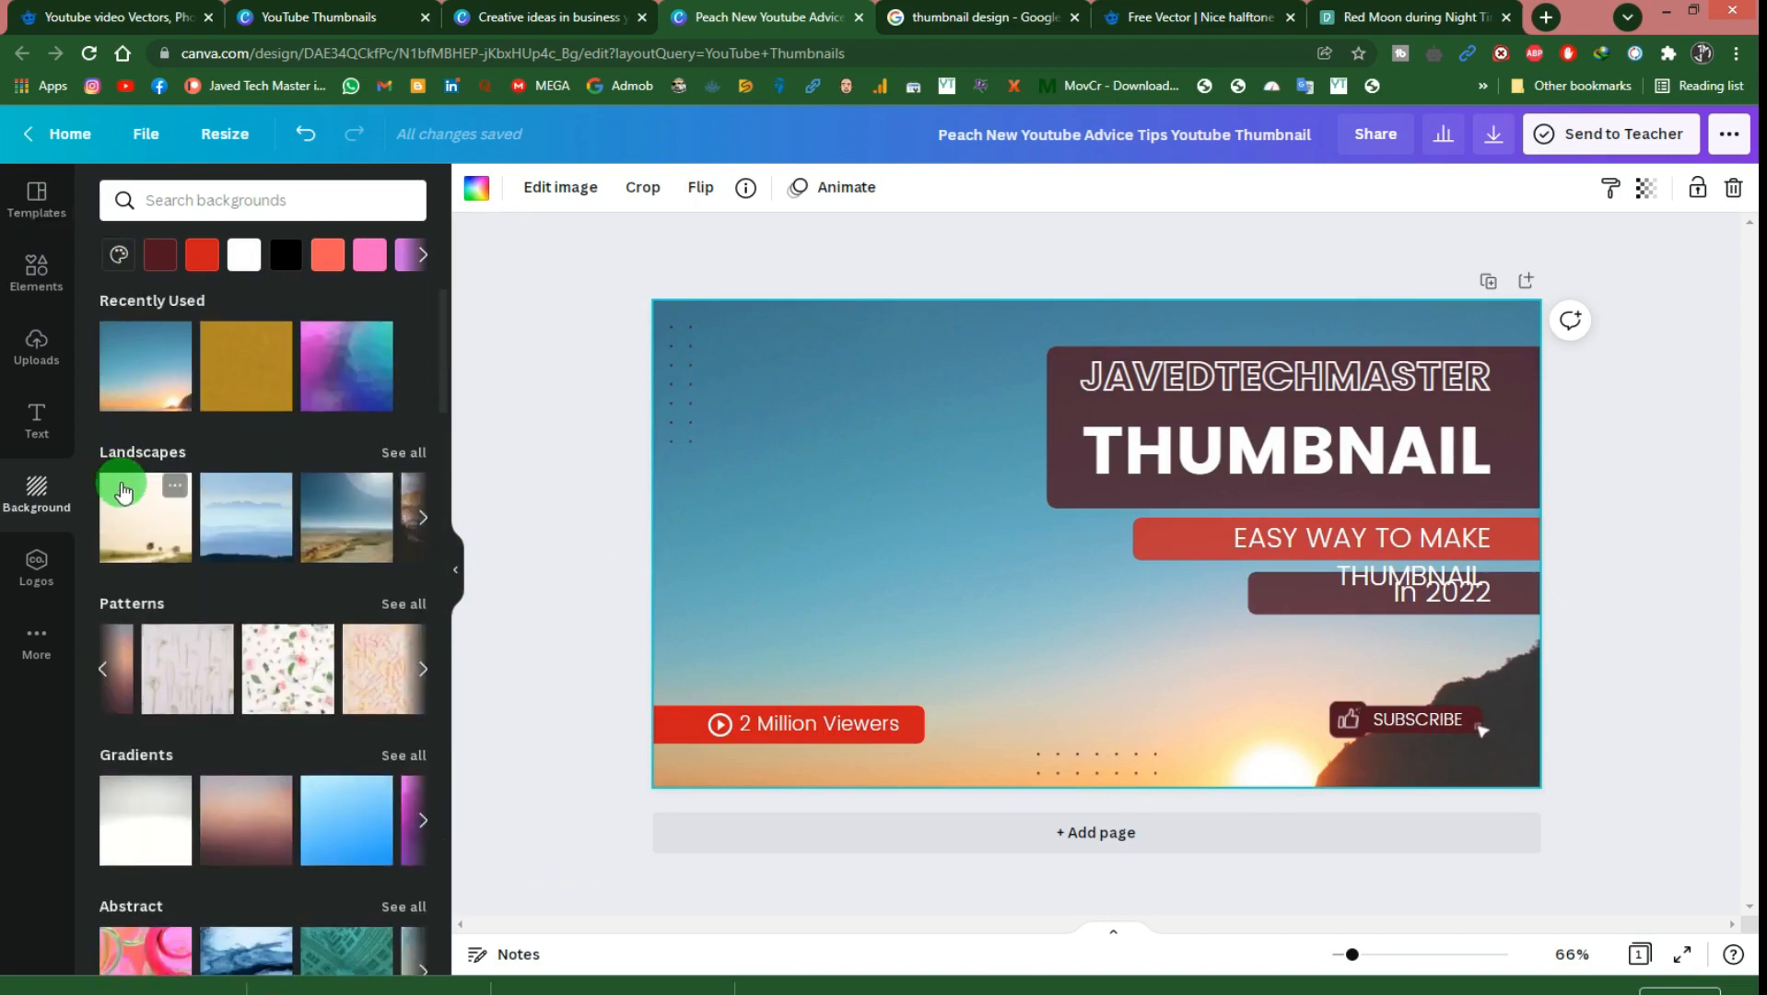
{"action": "left_click", "coordinate": [1210, 438]}
{"action": "left_click_drag", "start_coordinate": [1210, 458], "coordinate": [823, 595]}
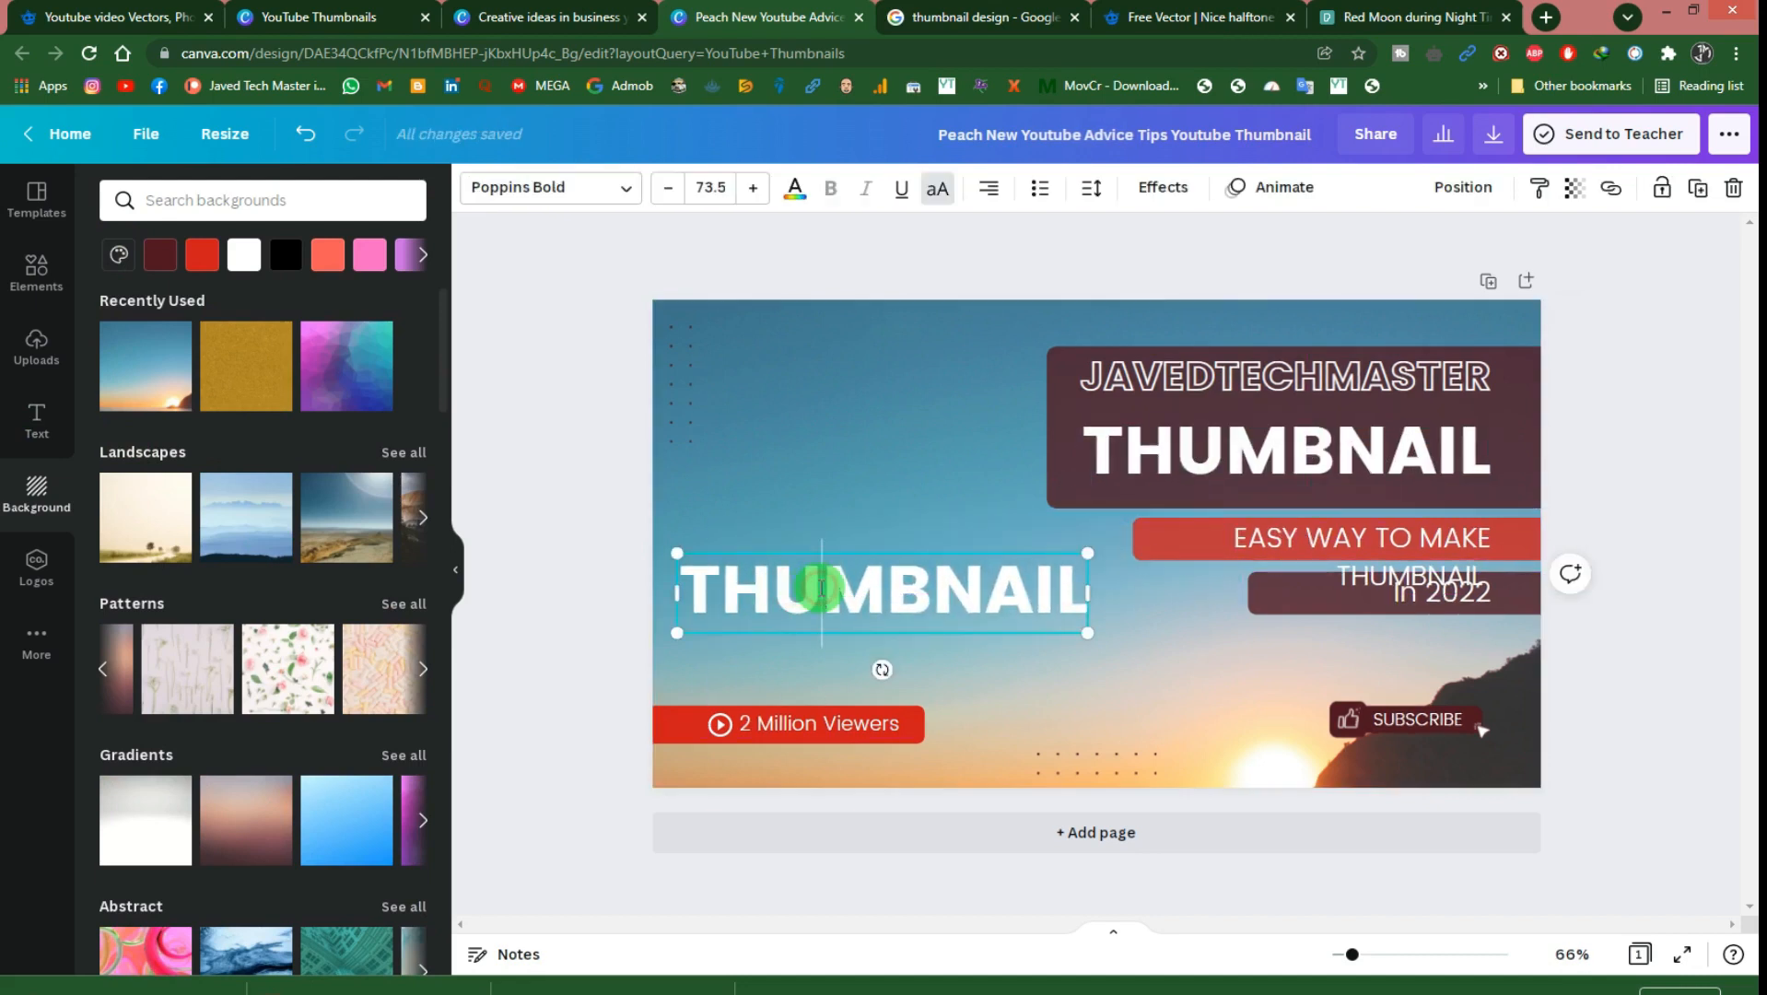
{"action": "left_click", "coordinate": [754, 190]}
{"action": "left_click", "coordinate": [798, 190]}
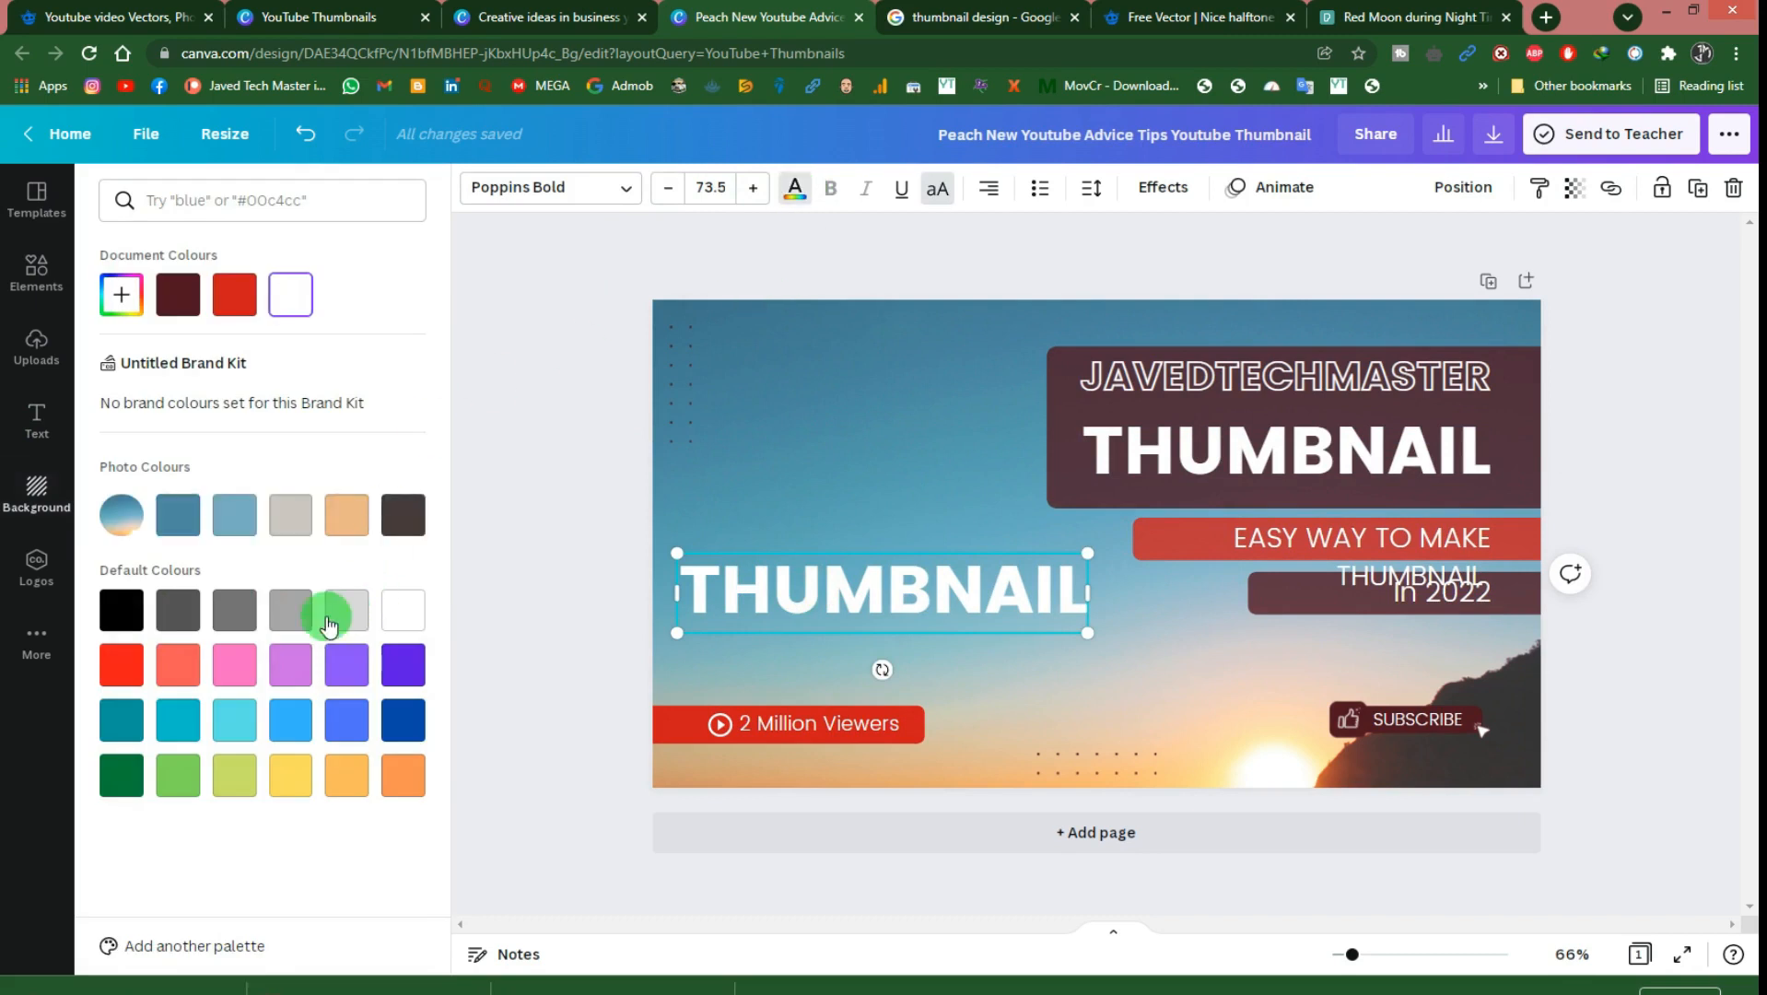
{"action": "left_click", "coordinate": [410, 661]}
{"action": "left_click", "coordinate": [855, 572]}
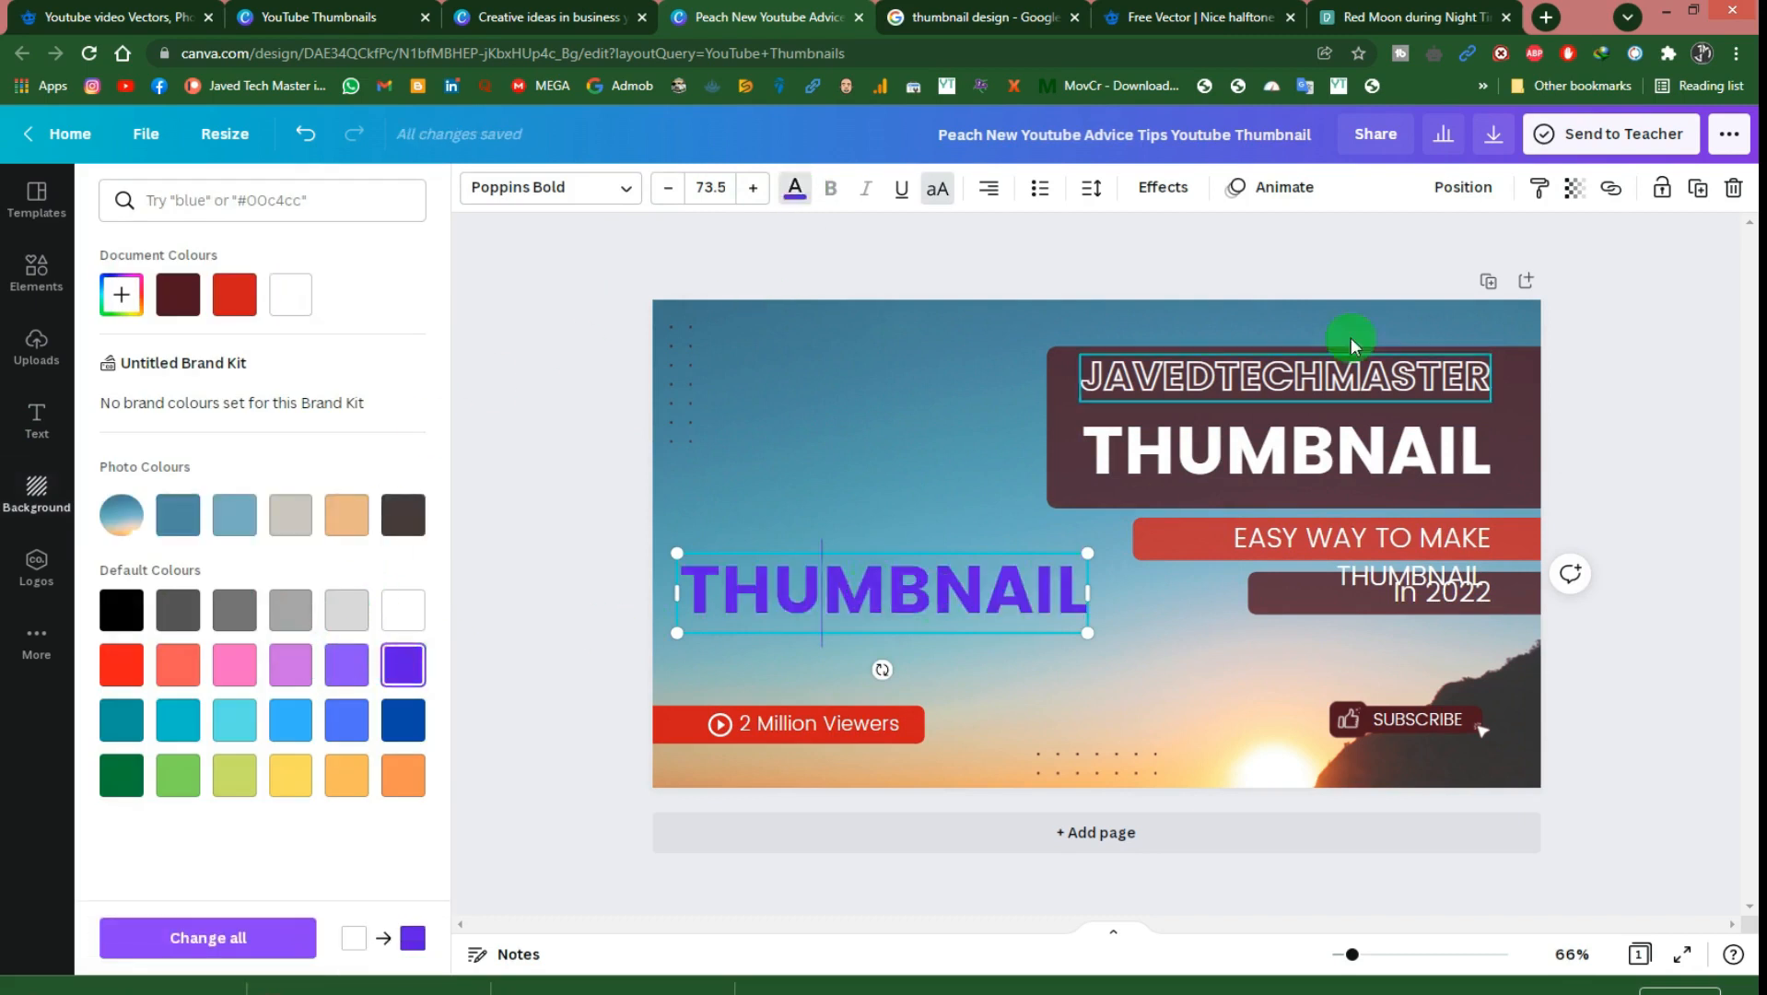
{"action": "left_click", "coordinate": [1730, 190]}
Step: Reapply the recently used template with the man in glasses to restore its photo, and download the thumbnail as a PNG
{"action": "left_click", "coordinate": [37, 197]}
{"action": "left_click", "coordinate": [214, 318]}
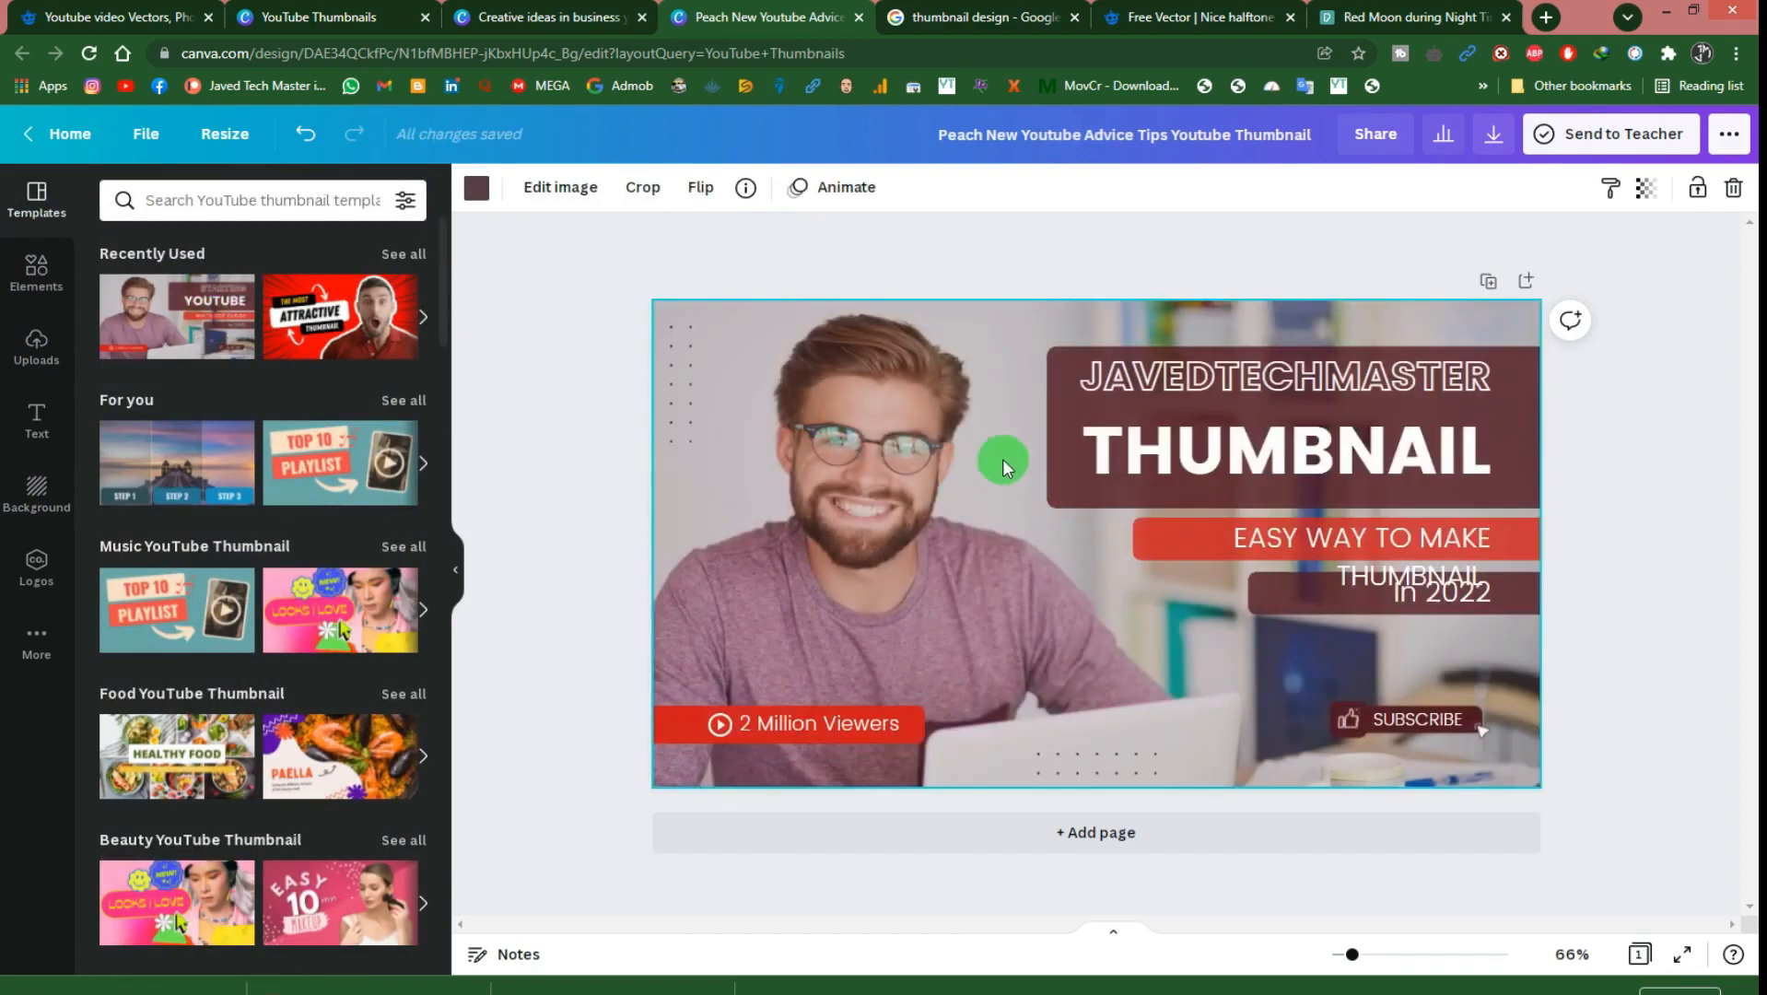
{"action": "left_click", "coordinate": [1486, 137]}
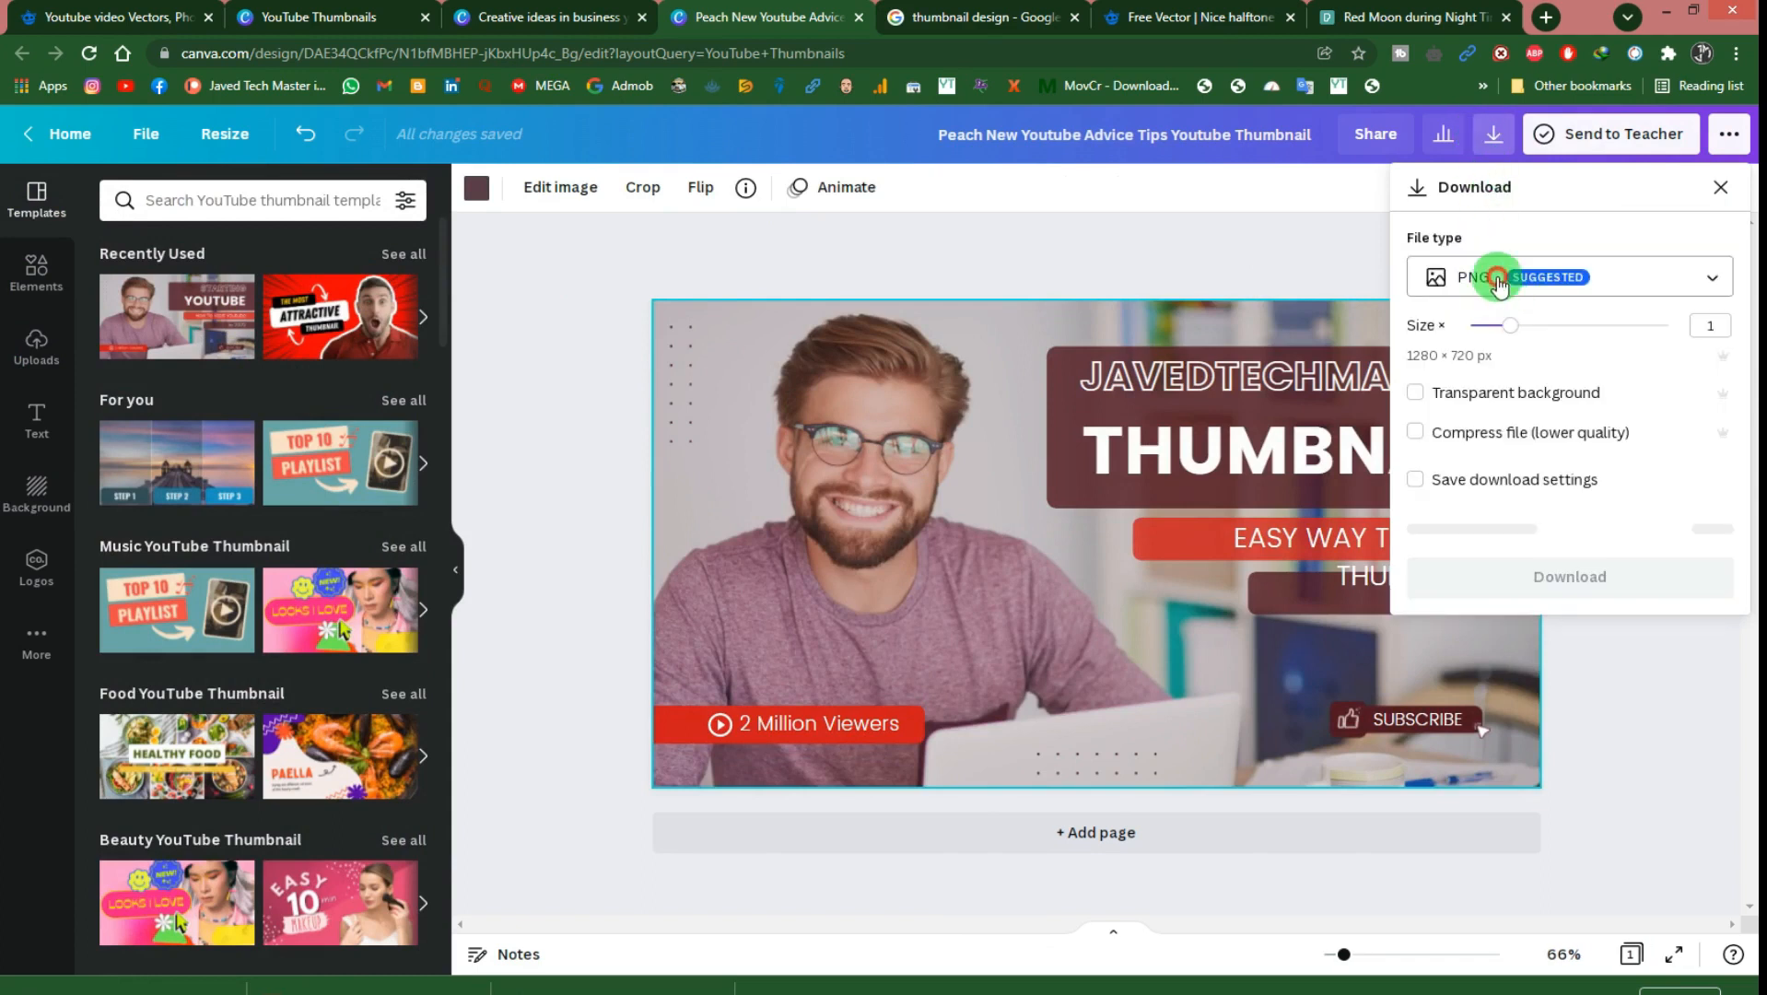
{"action": "left_click", "coordinate": [1500, 281]}
{"action": "left_click", "coordinate": [1491, 304]}
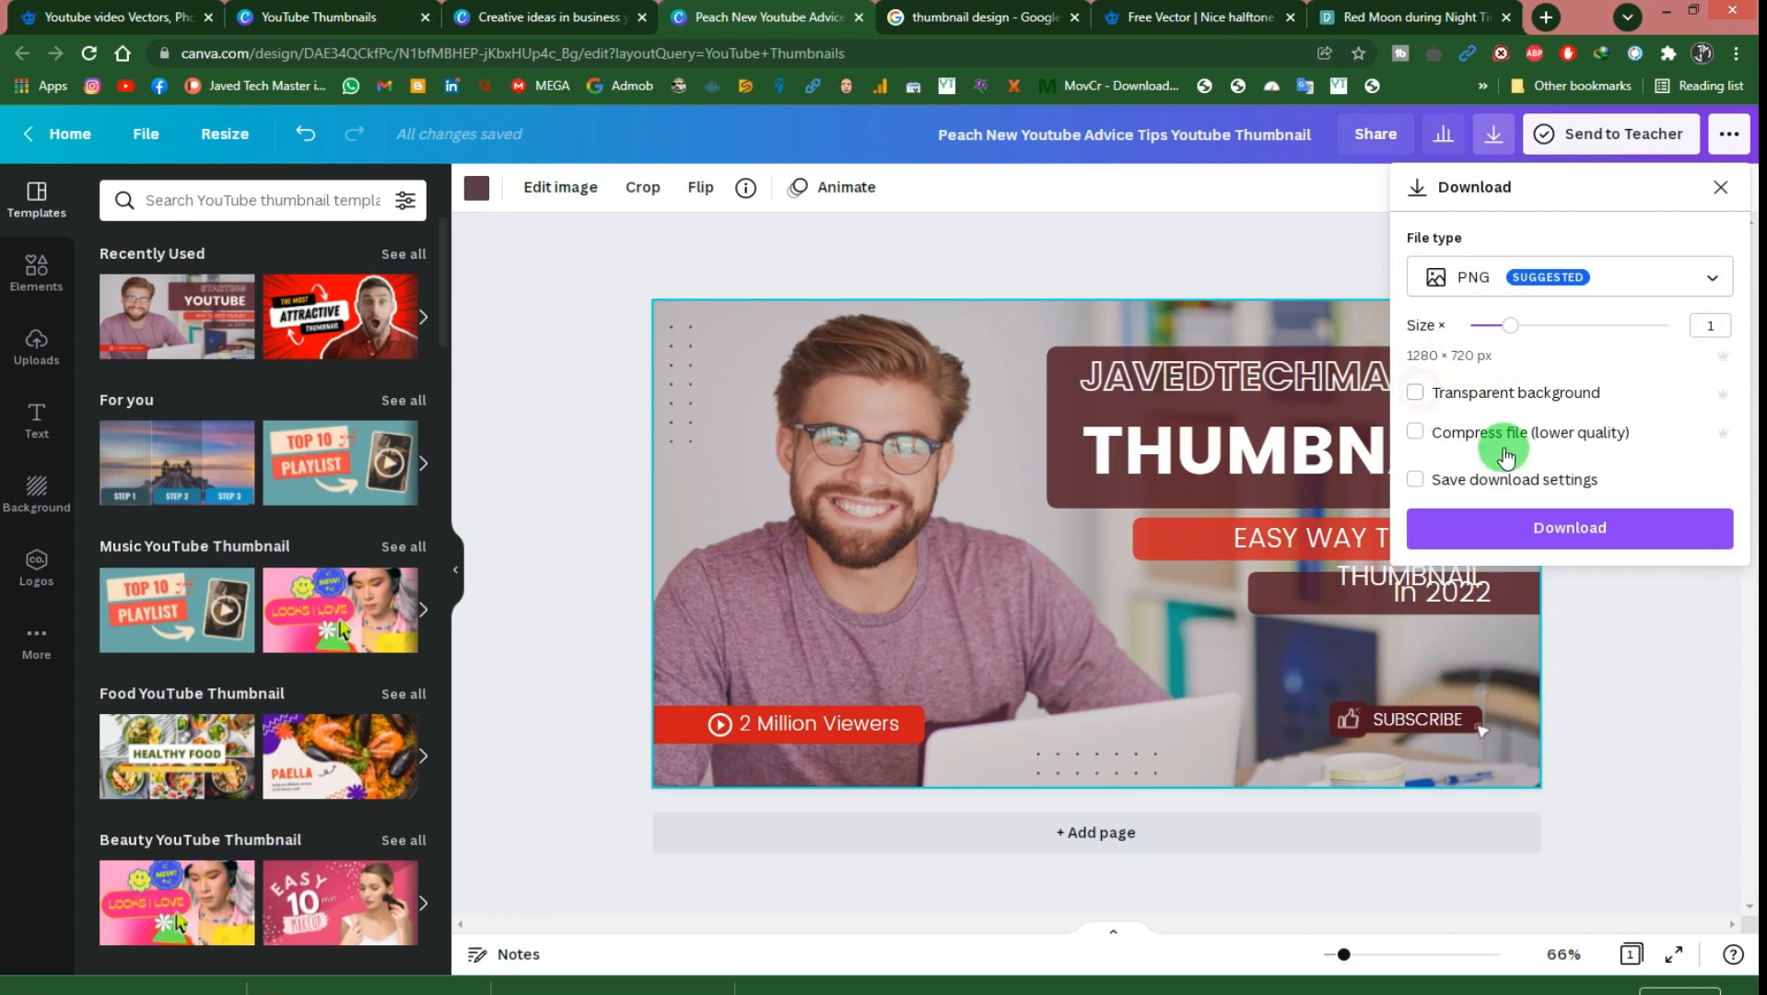
{"action": "left_click", "coordinate": [1478, 527]}
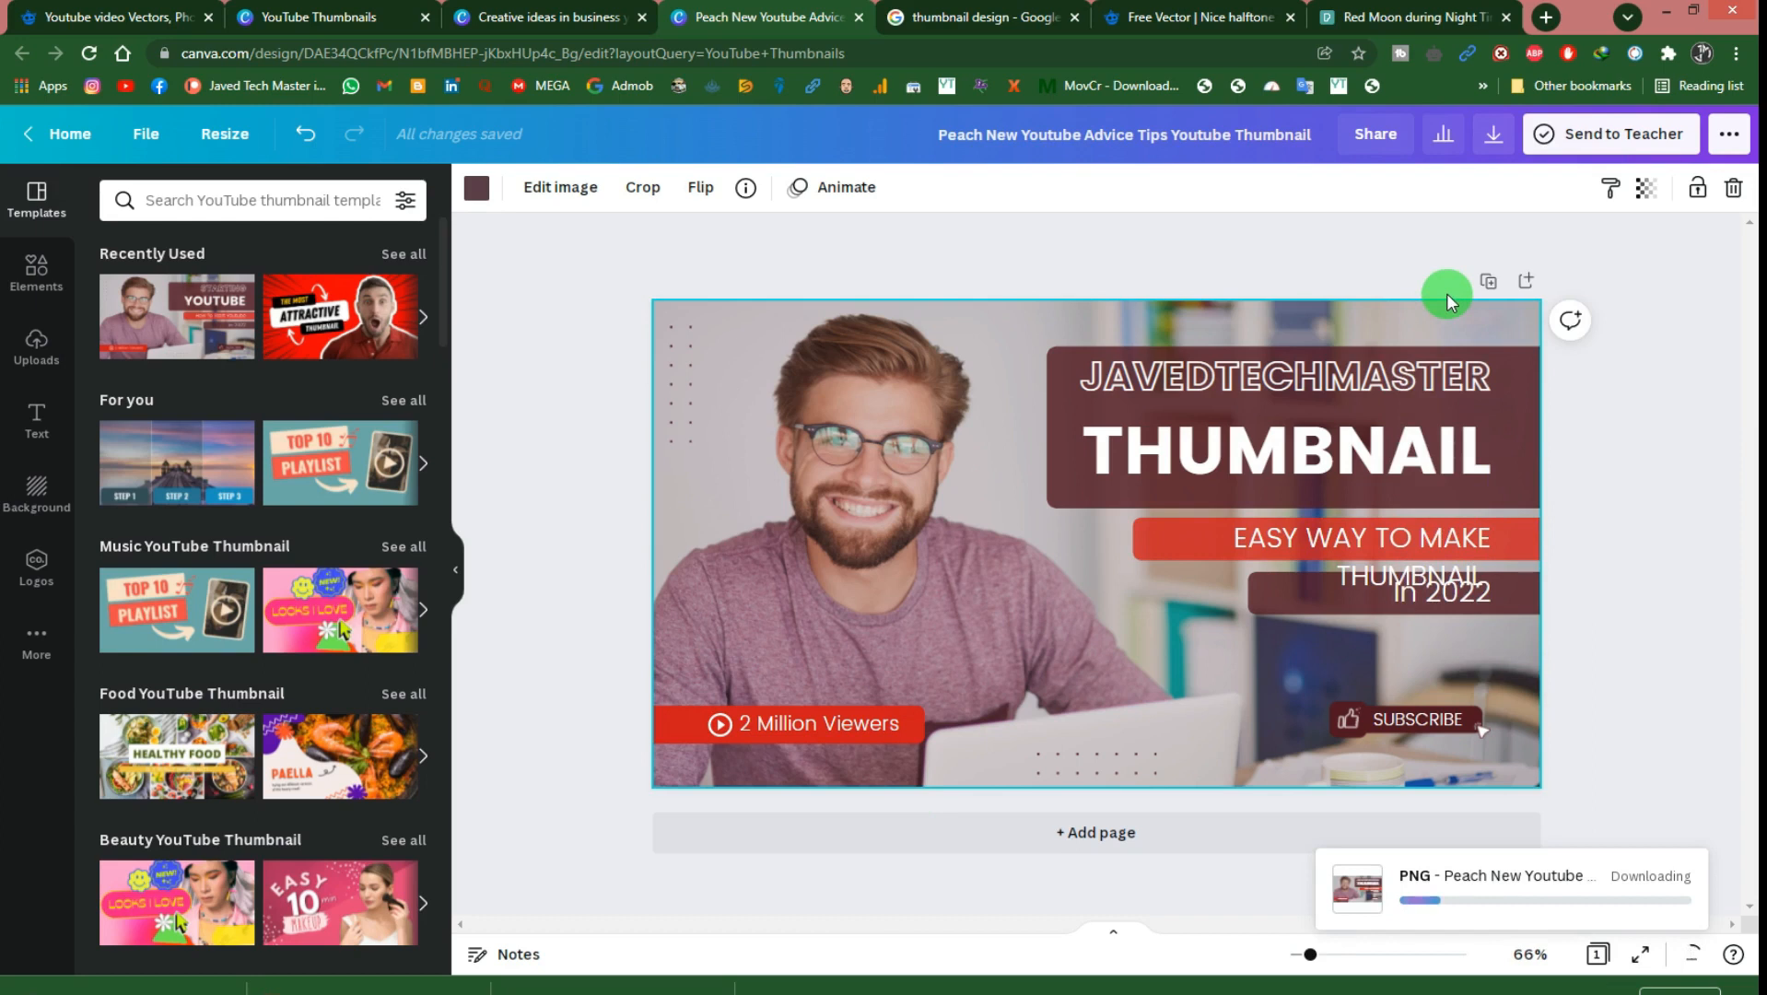
Step: Reopen the thumbnail's download settings and choose JPG as the file type
{"action": "left_click", "coordinate": [1498, 139]}
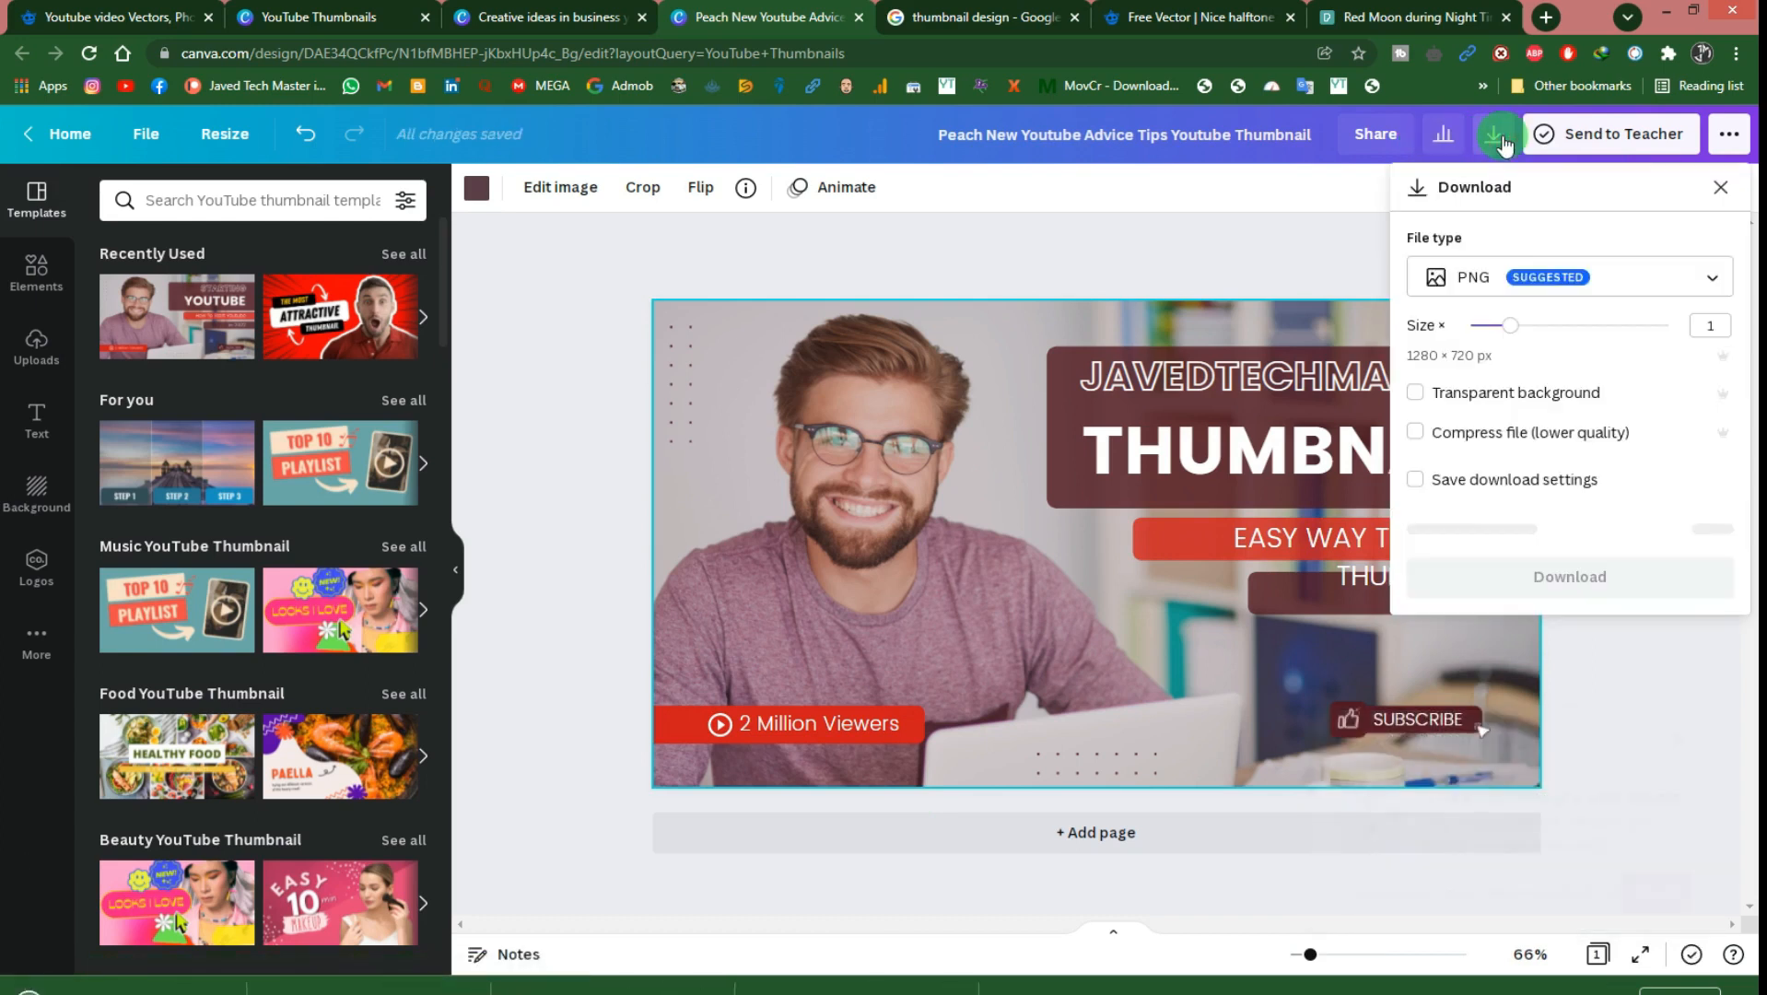
{"action": "left_click", "coordinate": [1476, 277]}
{"action": "left_click", "coordinate": [1472, 343]}
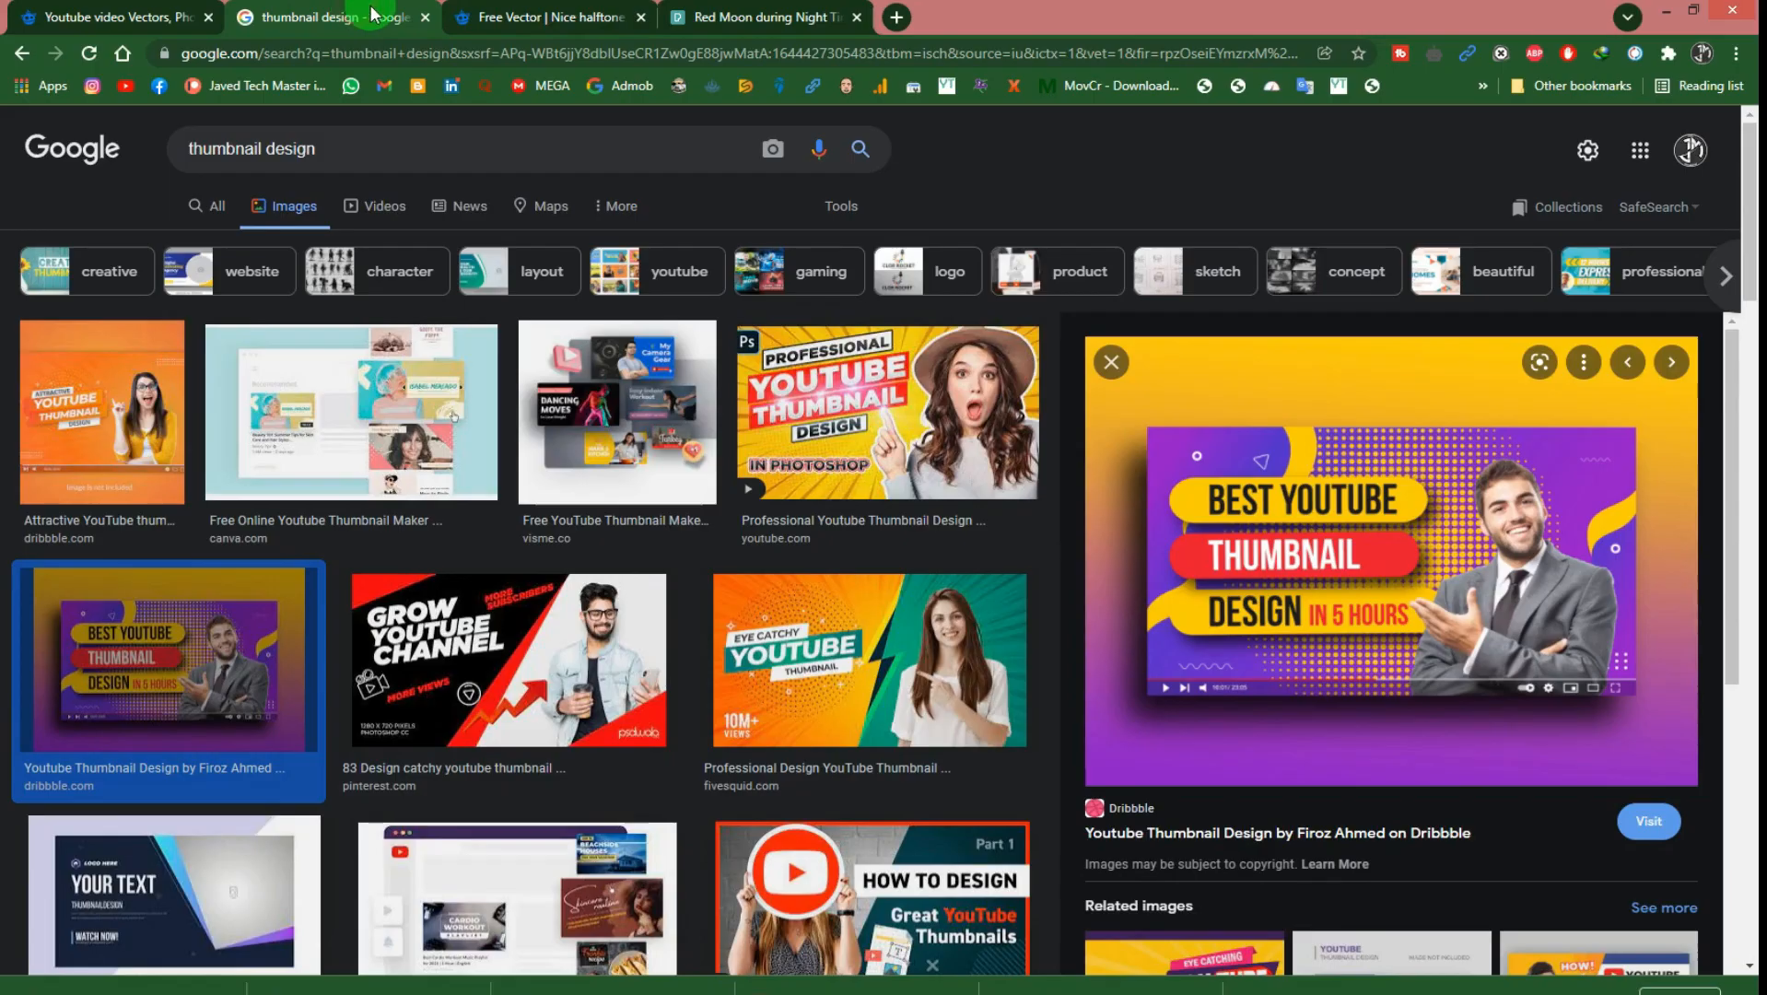
Step: Look through the Google Images results for "thumbnail design" for layout ideas
{"action": "left_click", "coordinate": [842, 542]}
{"action": "left_click", "coordinate": [345, 150]}
{"action": "scroll", "coordinate": [513, 571], "scroll_direction": "down", "scroll_amount": 13}
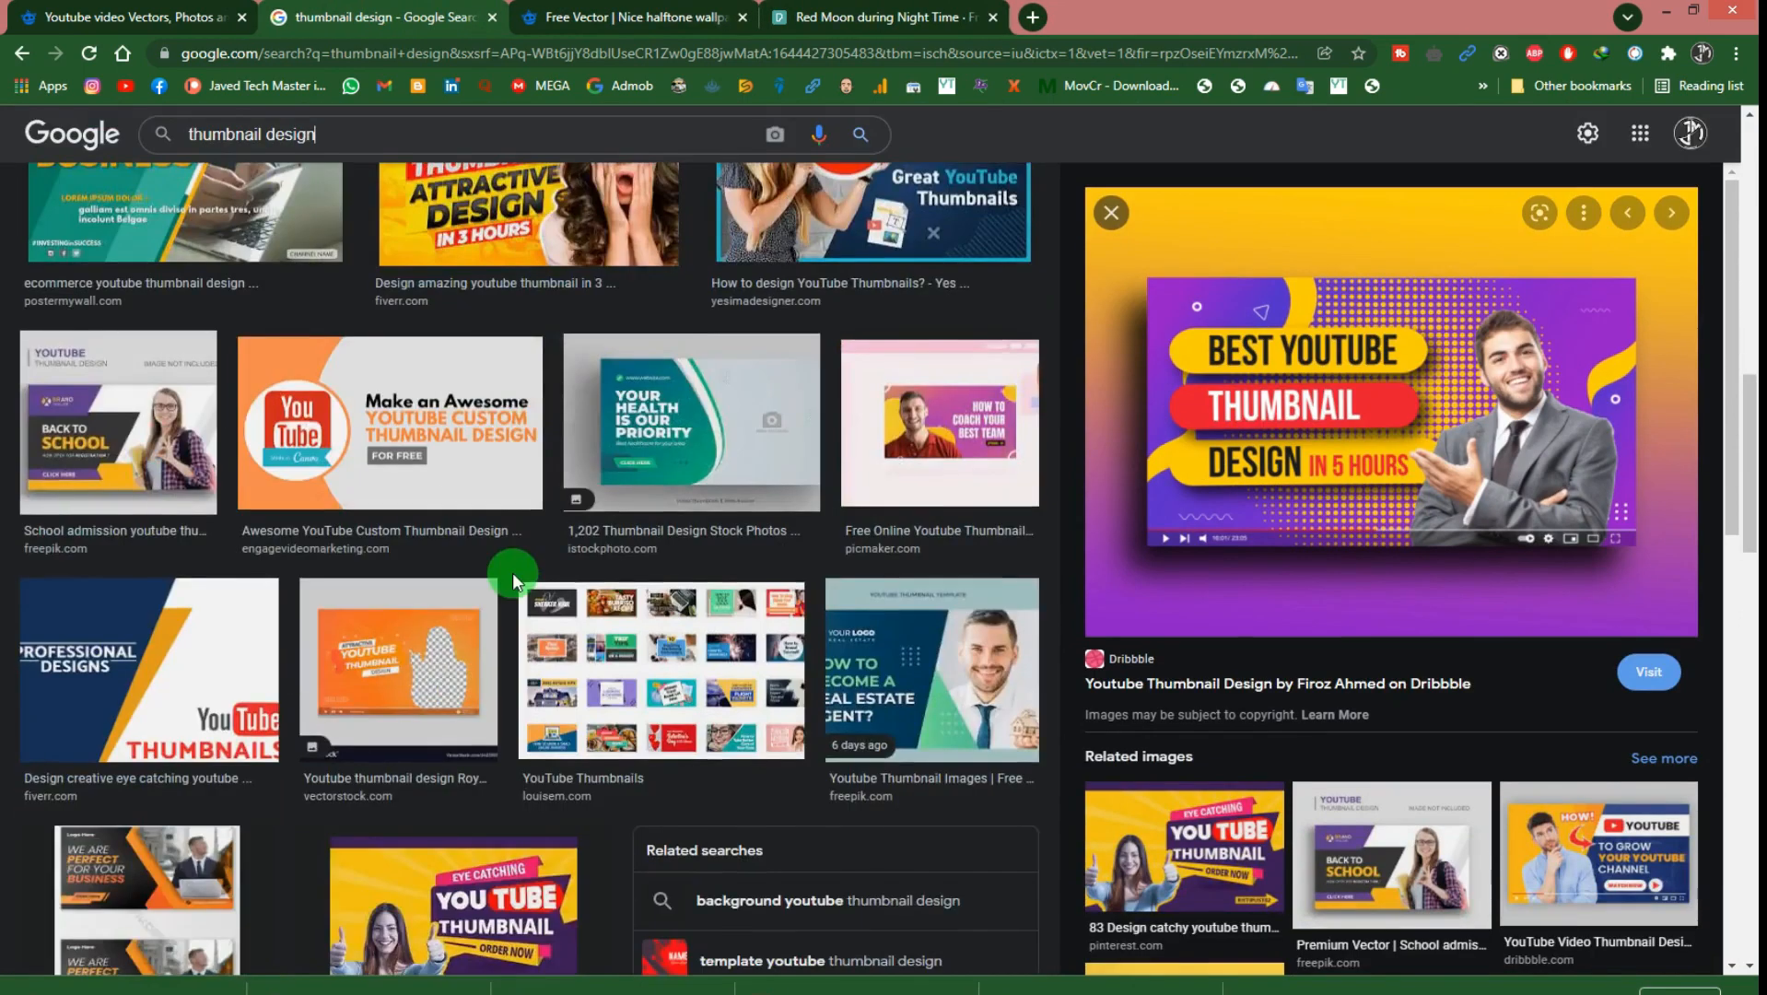
{"action": "scroll", "coordinate": [513, 571], "scroll_direction": "up", "scroll_amount": 8}
{"action": "scroll", "coordinate": [512, 571], "scroll_direction": "up", "scroll_amount": 5}
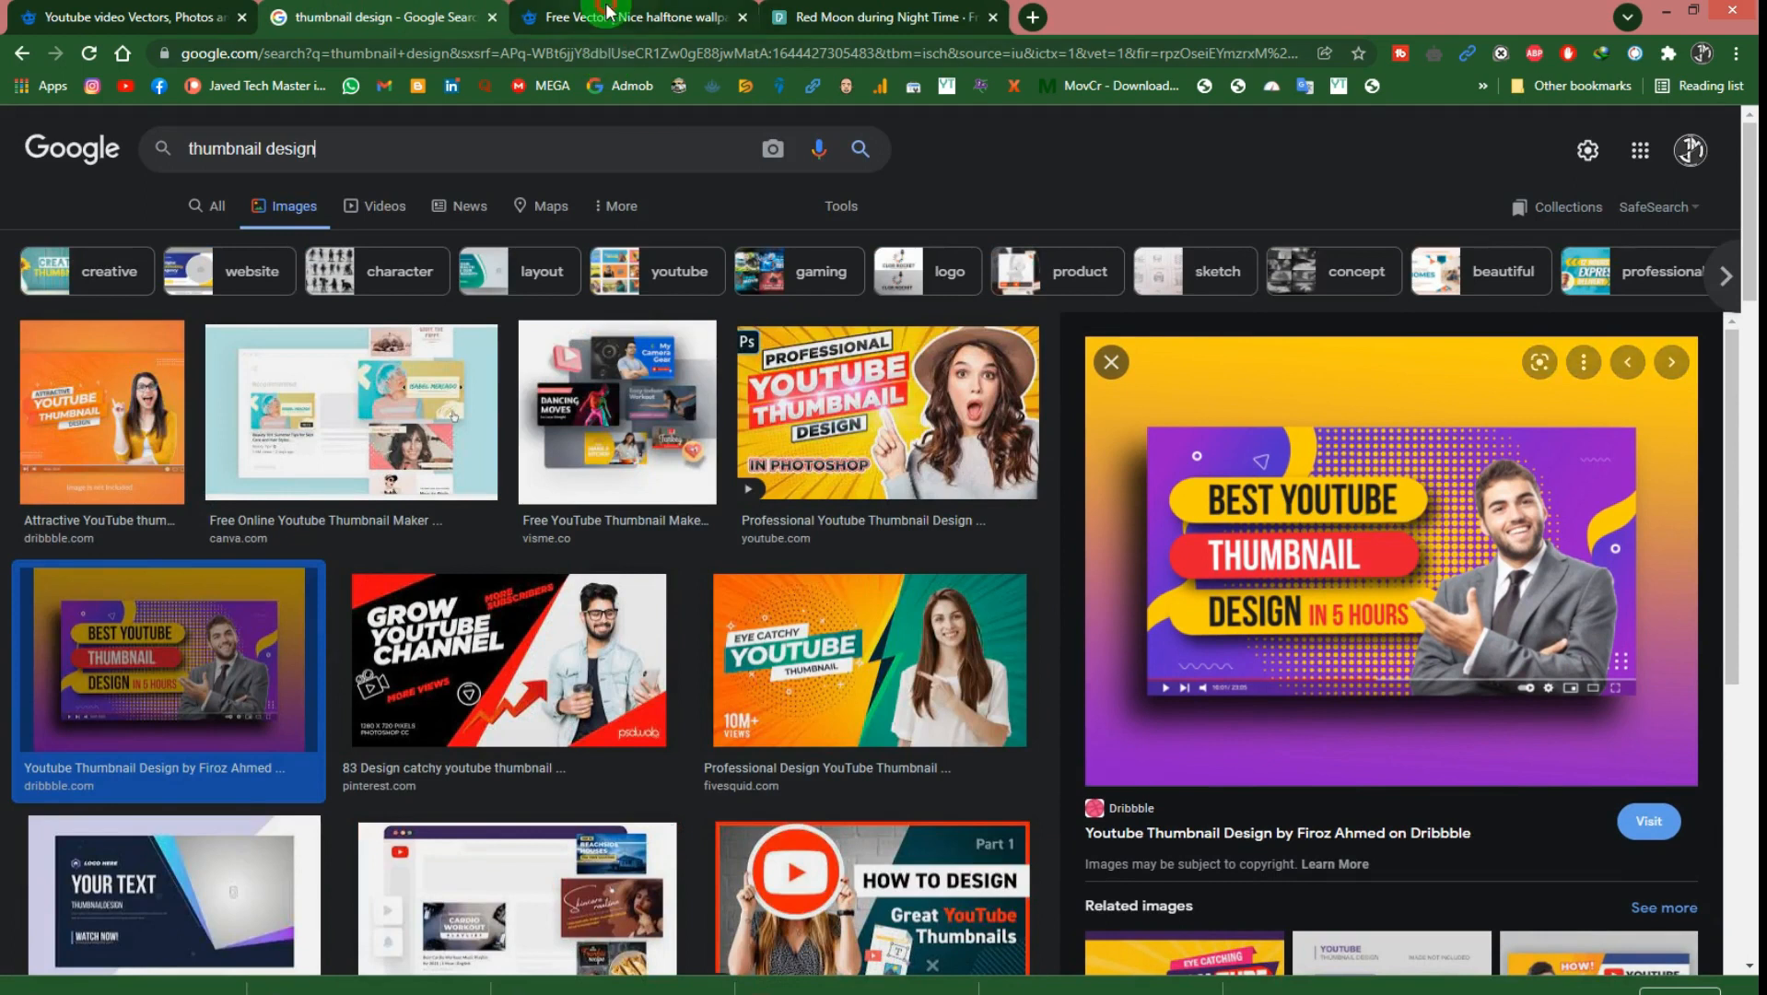
Step: Examine Freepik's halftone wallpaper background set of three and its free results for "youtube video screen"
{"action": "left_click", "coordinate": [619, 35]}
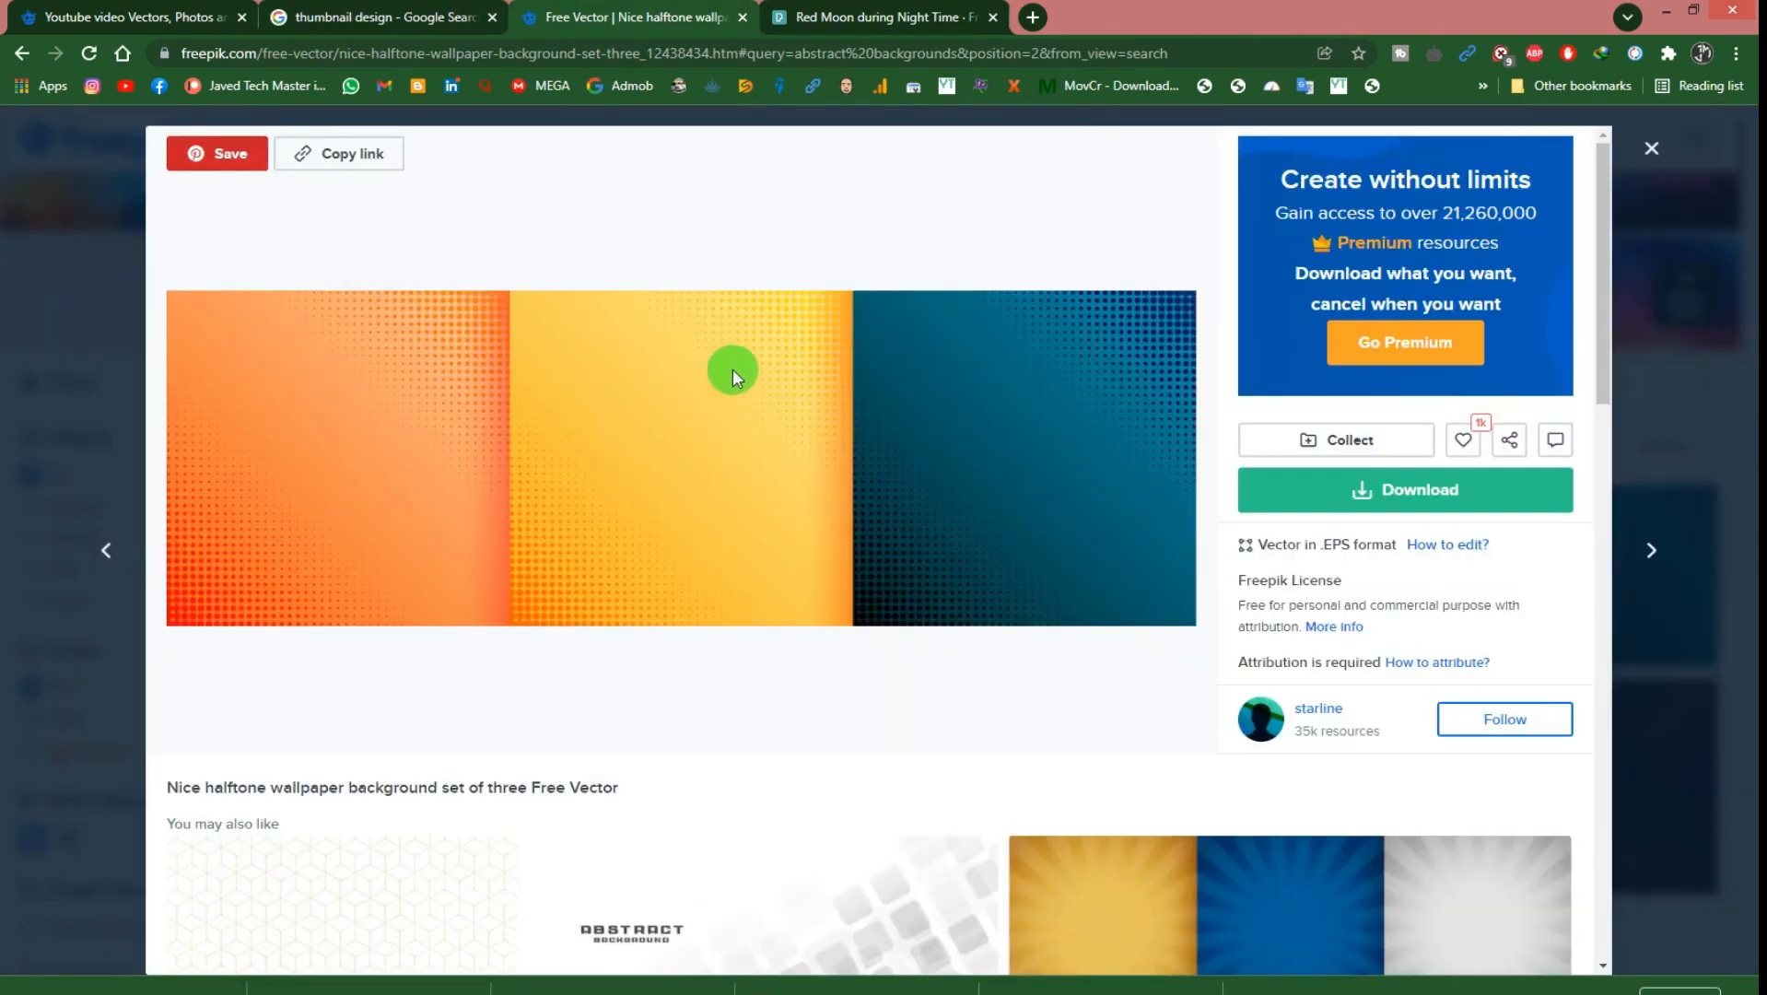
{"action": "left_click", "coordinate": [425, 13]}
{"action": "left_click", "coordinate": [138, 14]}
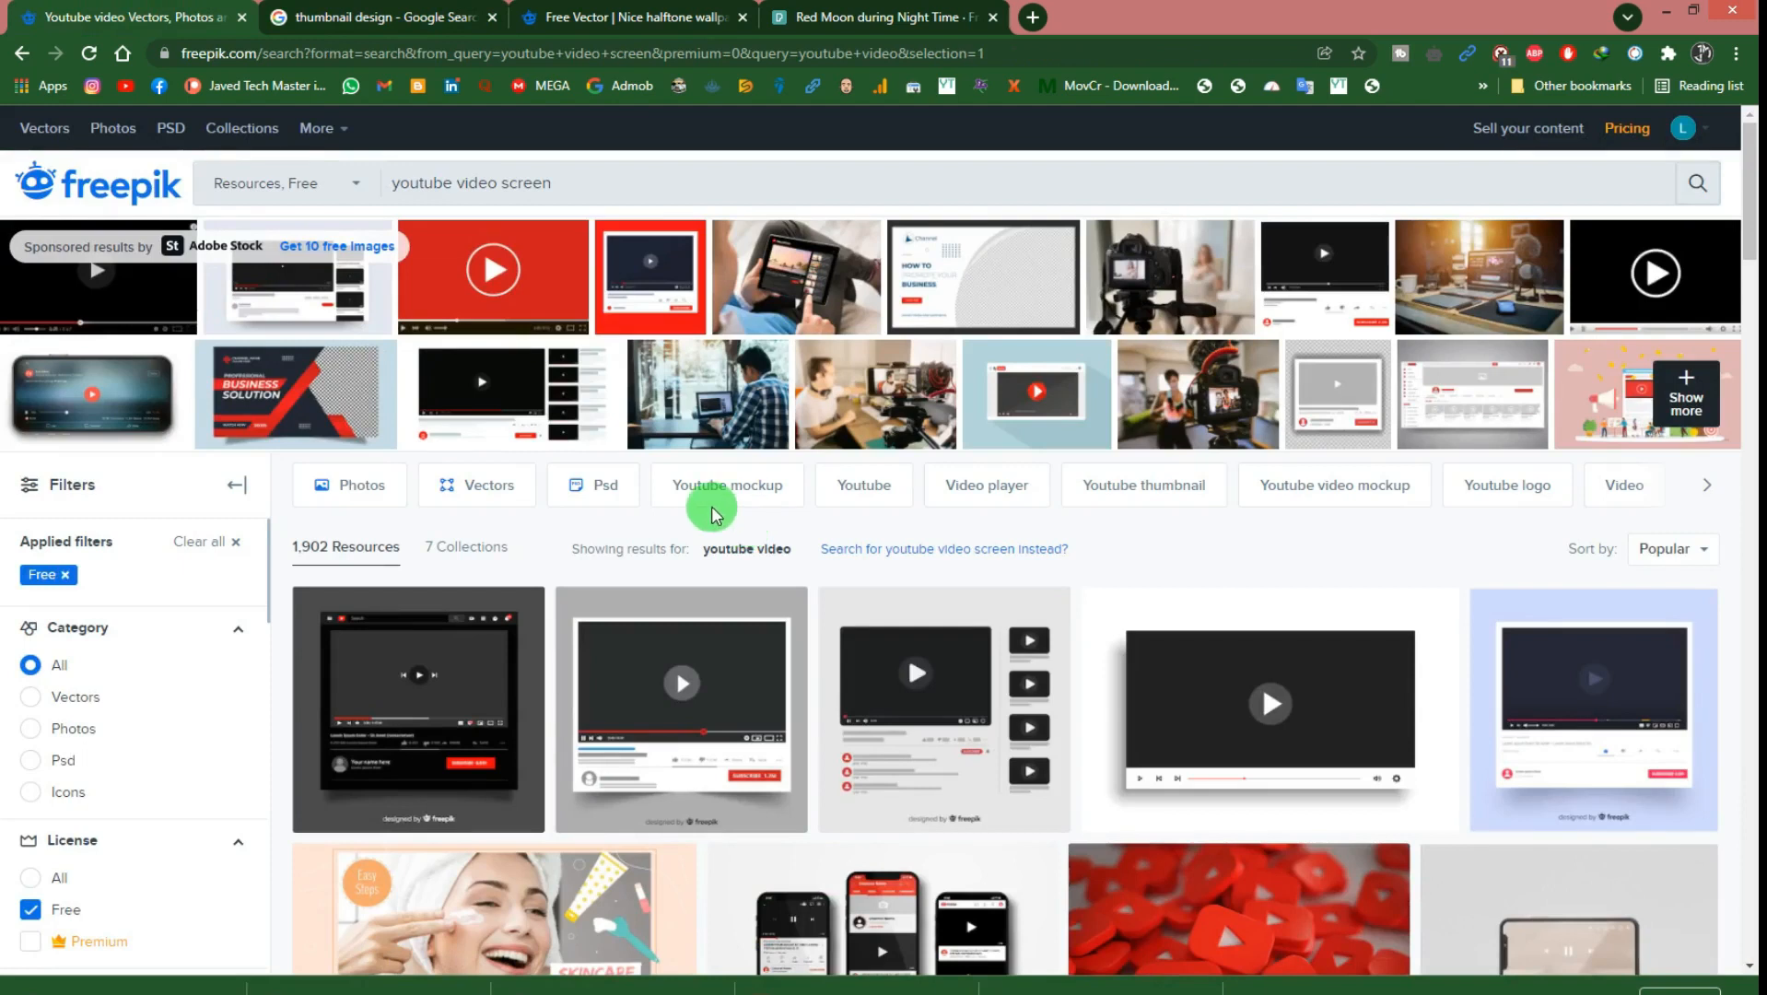
{"action": "left_click", "coordinate": [473, 183]}
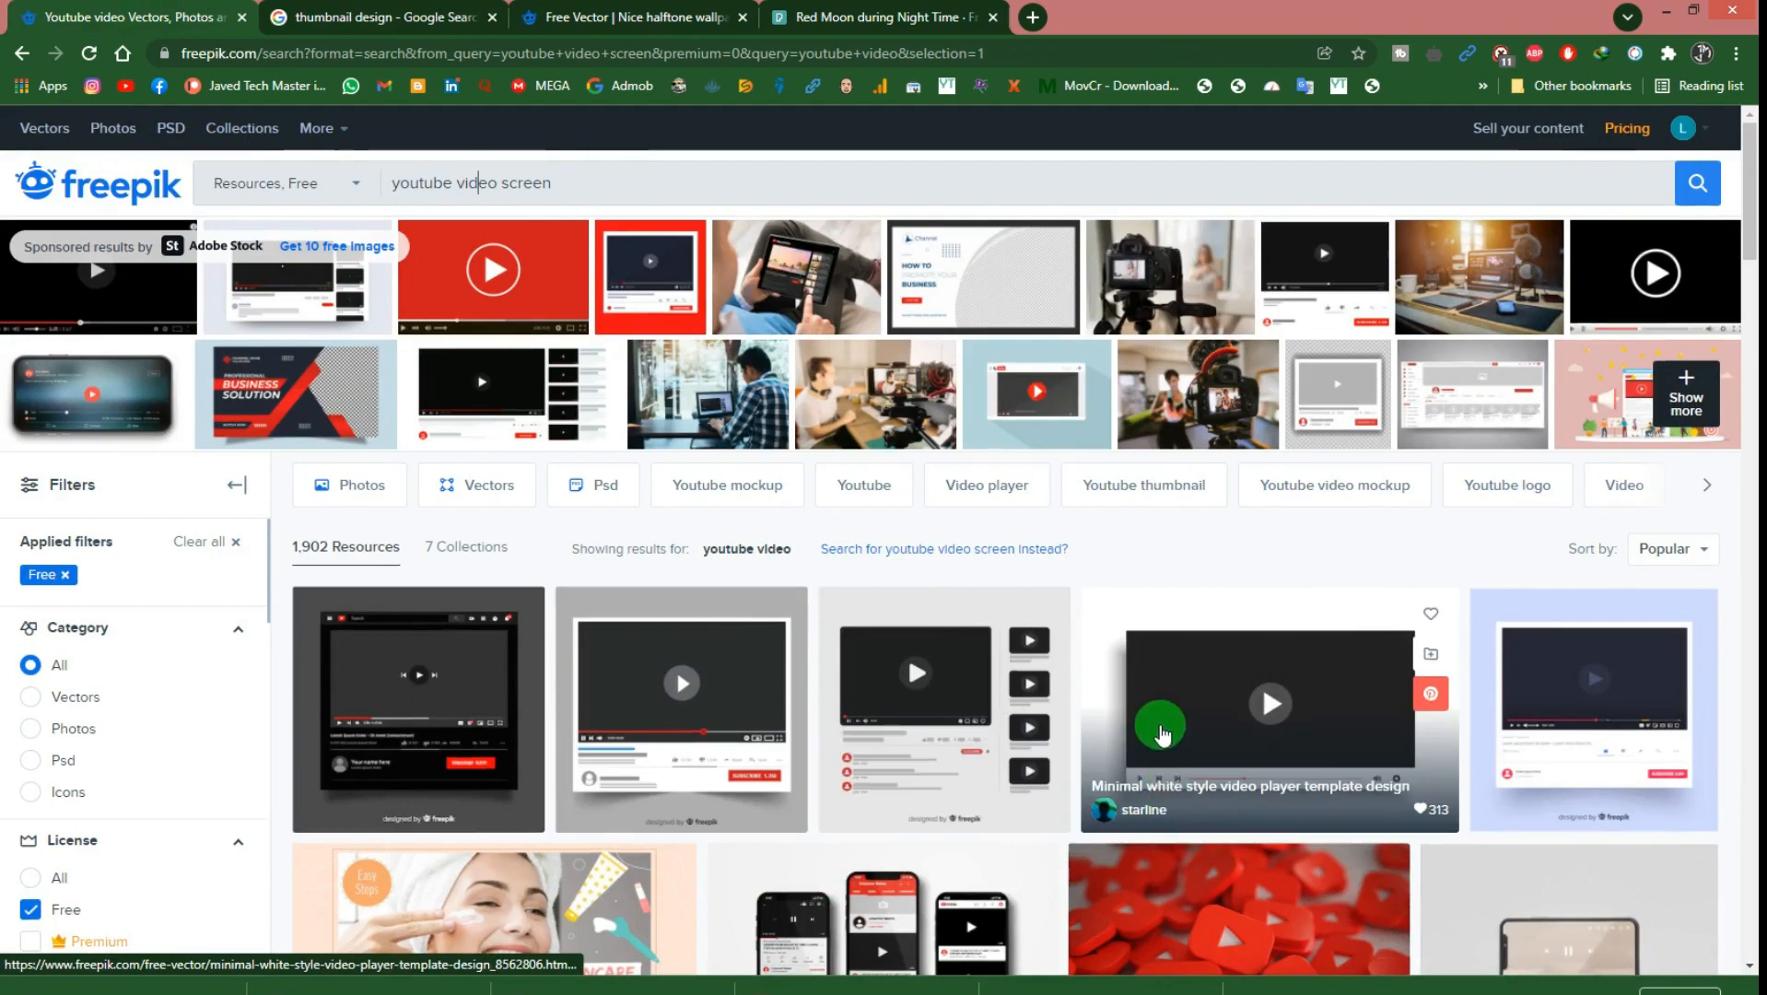
{"action": "scroll", "coordinate": [1161, 728], "scroll_direction": "down", "scroll_amount": 5}
{"action": "scroll", "coordinate": [1161, 732], "scroll_direction": "up", "scroll_amount": 3}
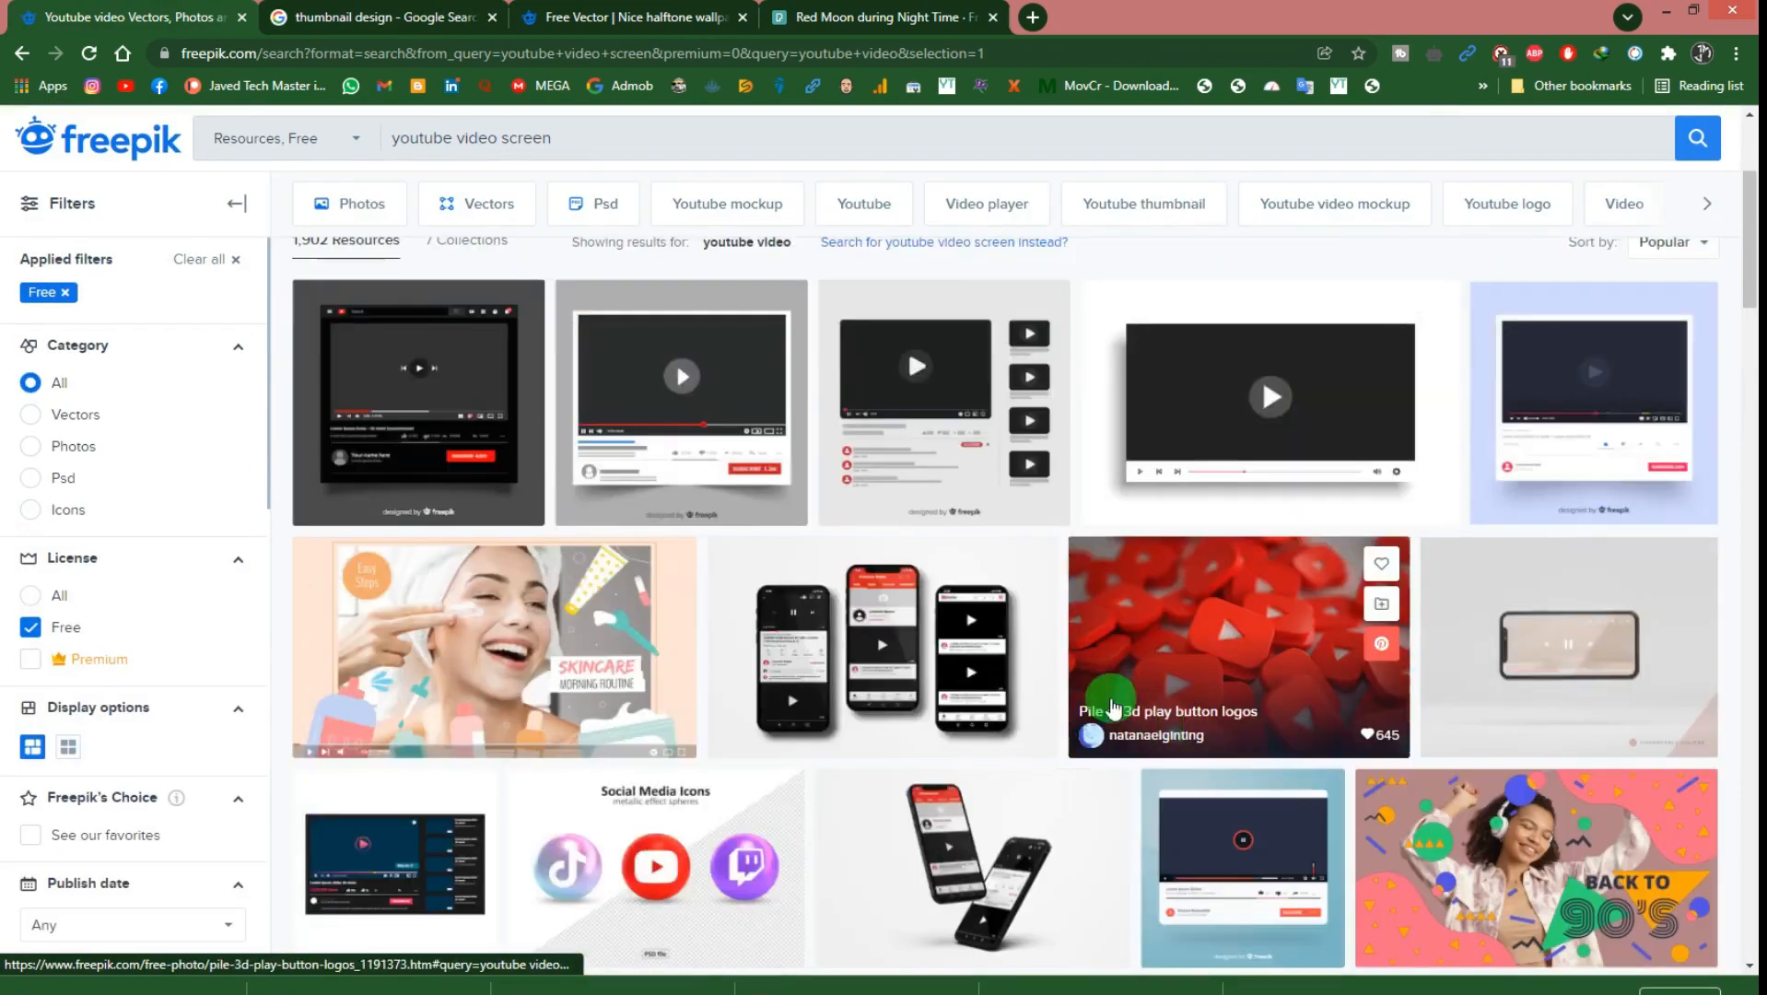
{"action": "scroll", "coordinate": [741, 551], "scroll_direction": "up", "scroll_amount": 3}
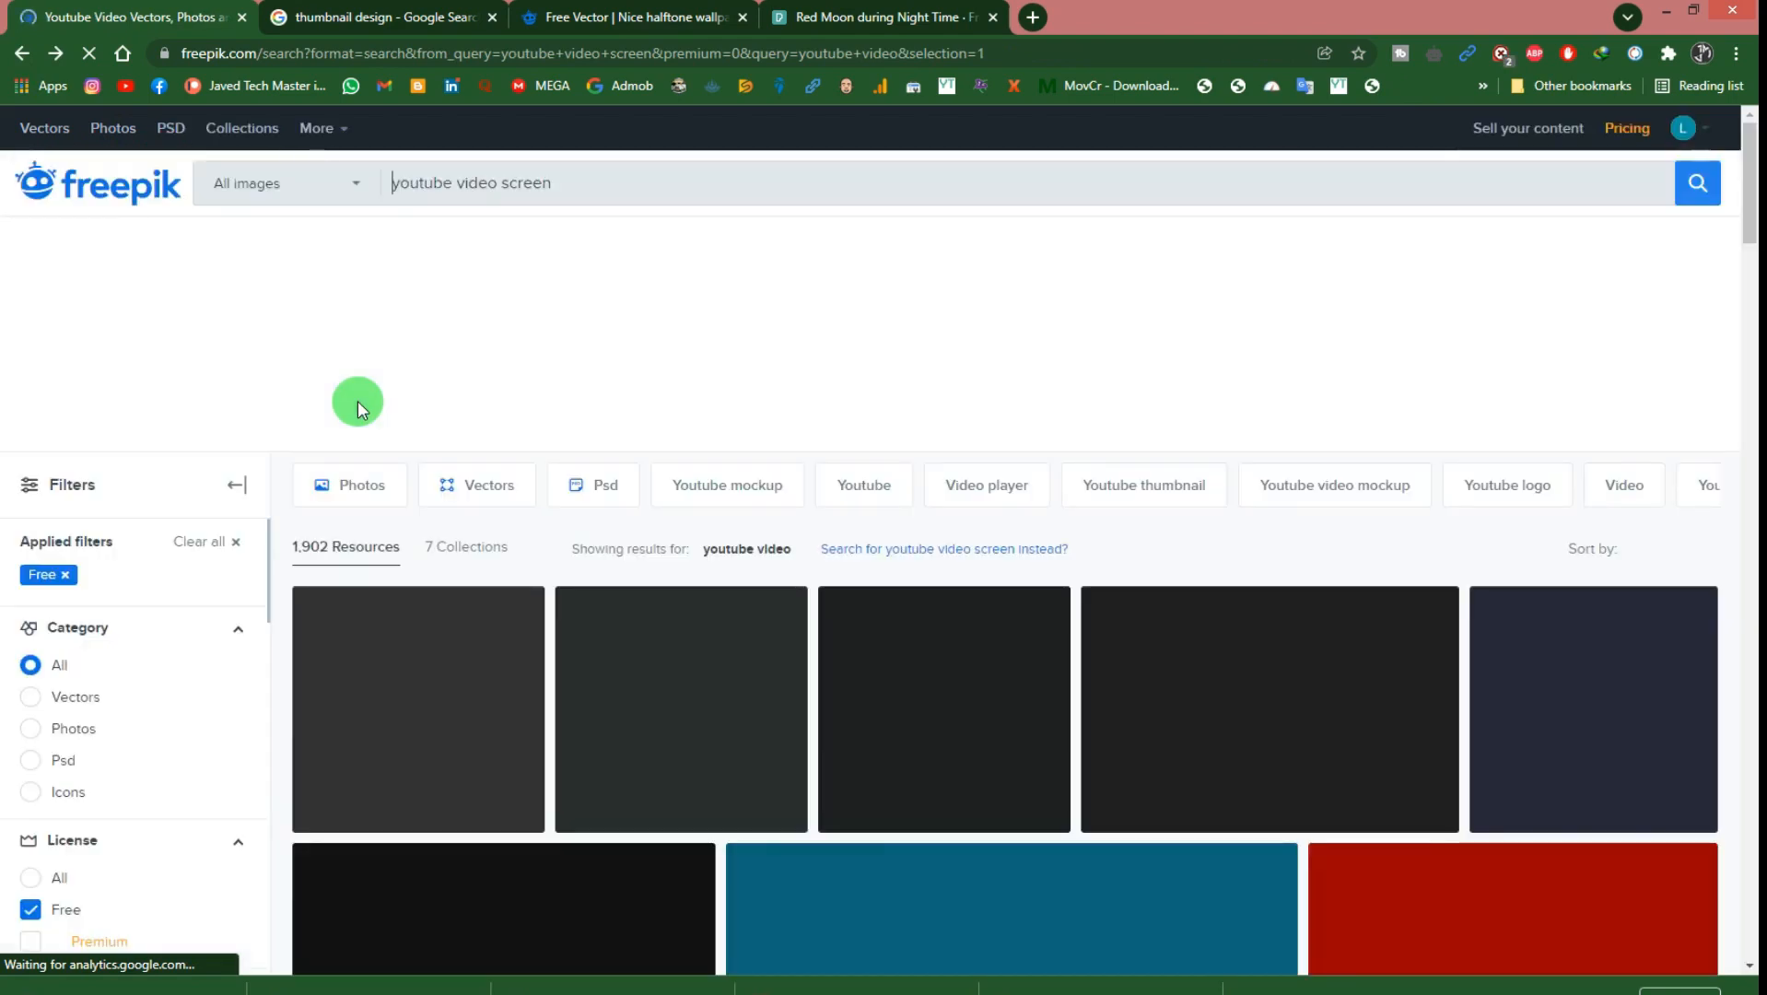
{"action": "key", "text": "ctrl+3"}
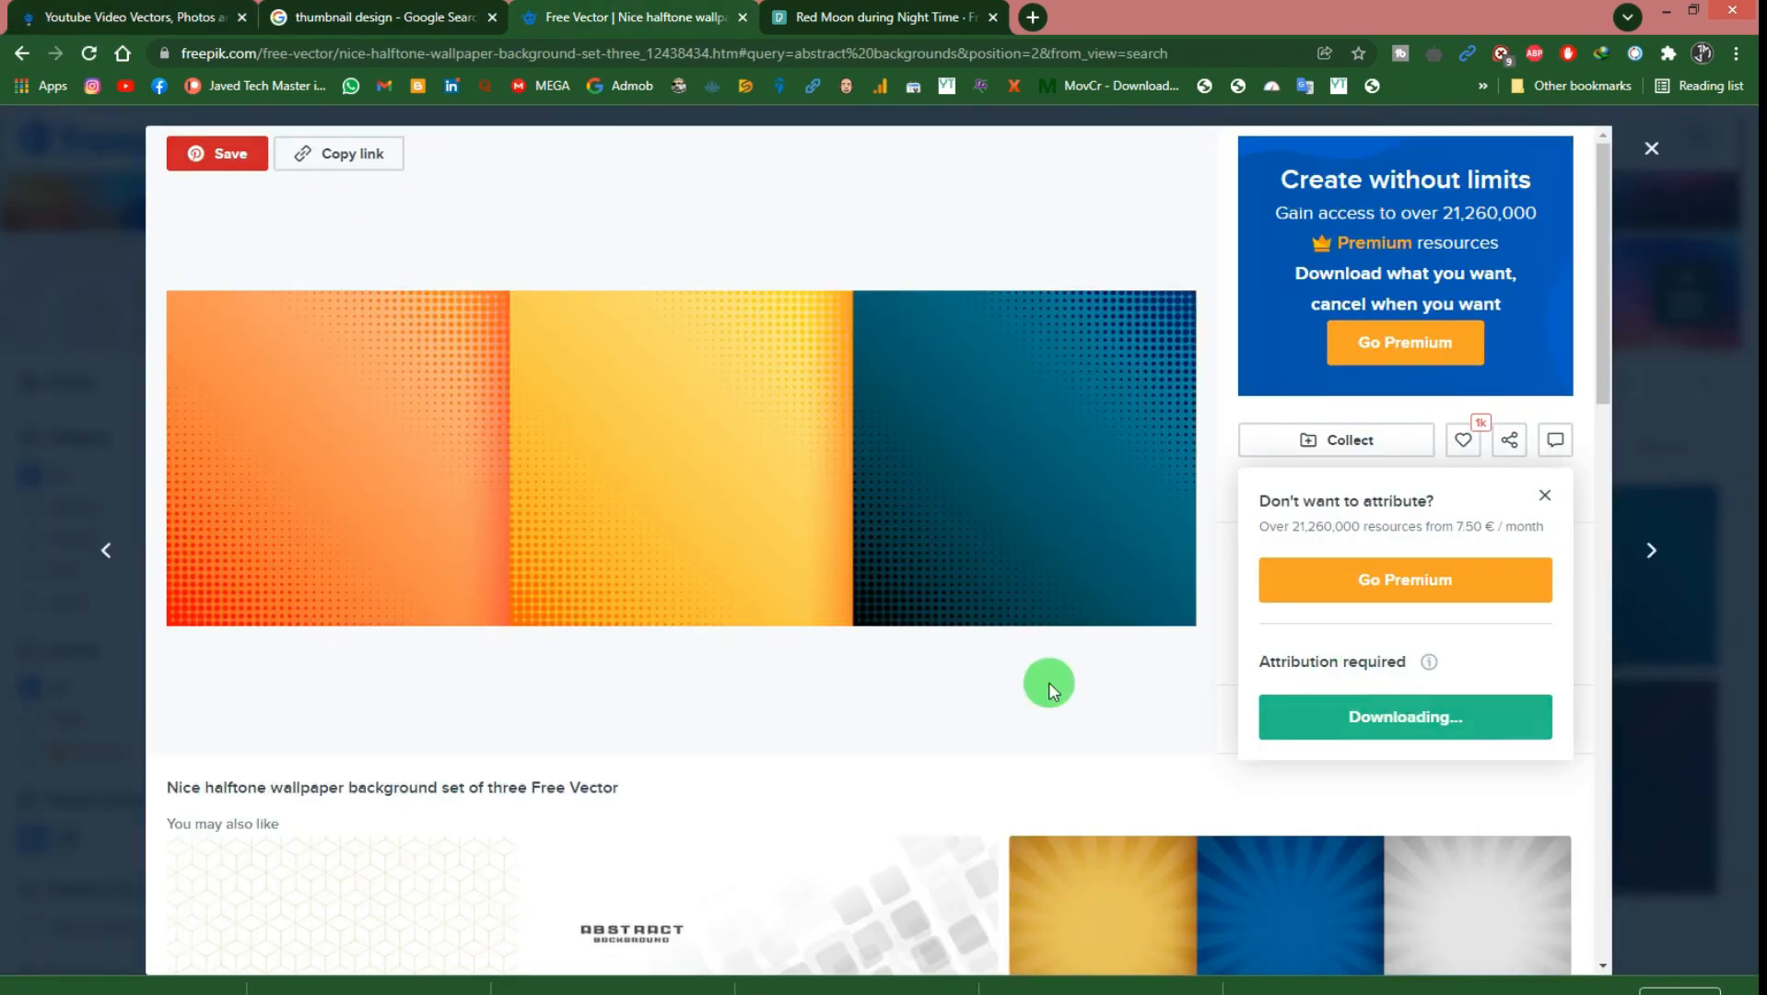
{"action": "scroll", "coordinate": [1046, 686], "scroll_direction": "down", "scroll_amount": 6}
{"action": "scroll", "coordinate": [1051, 659], "scroll_direction": "up", "scroll_amount": 4}
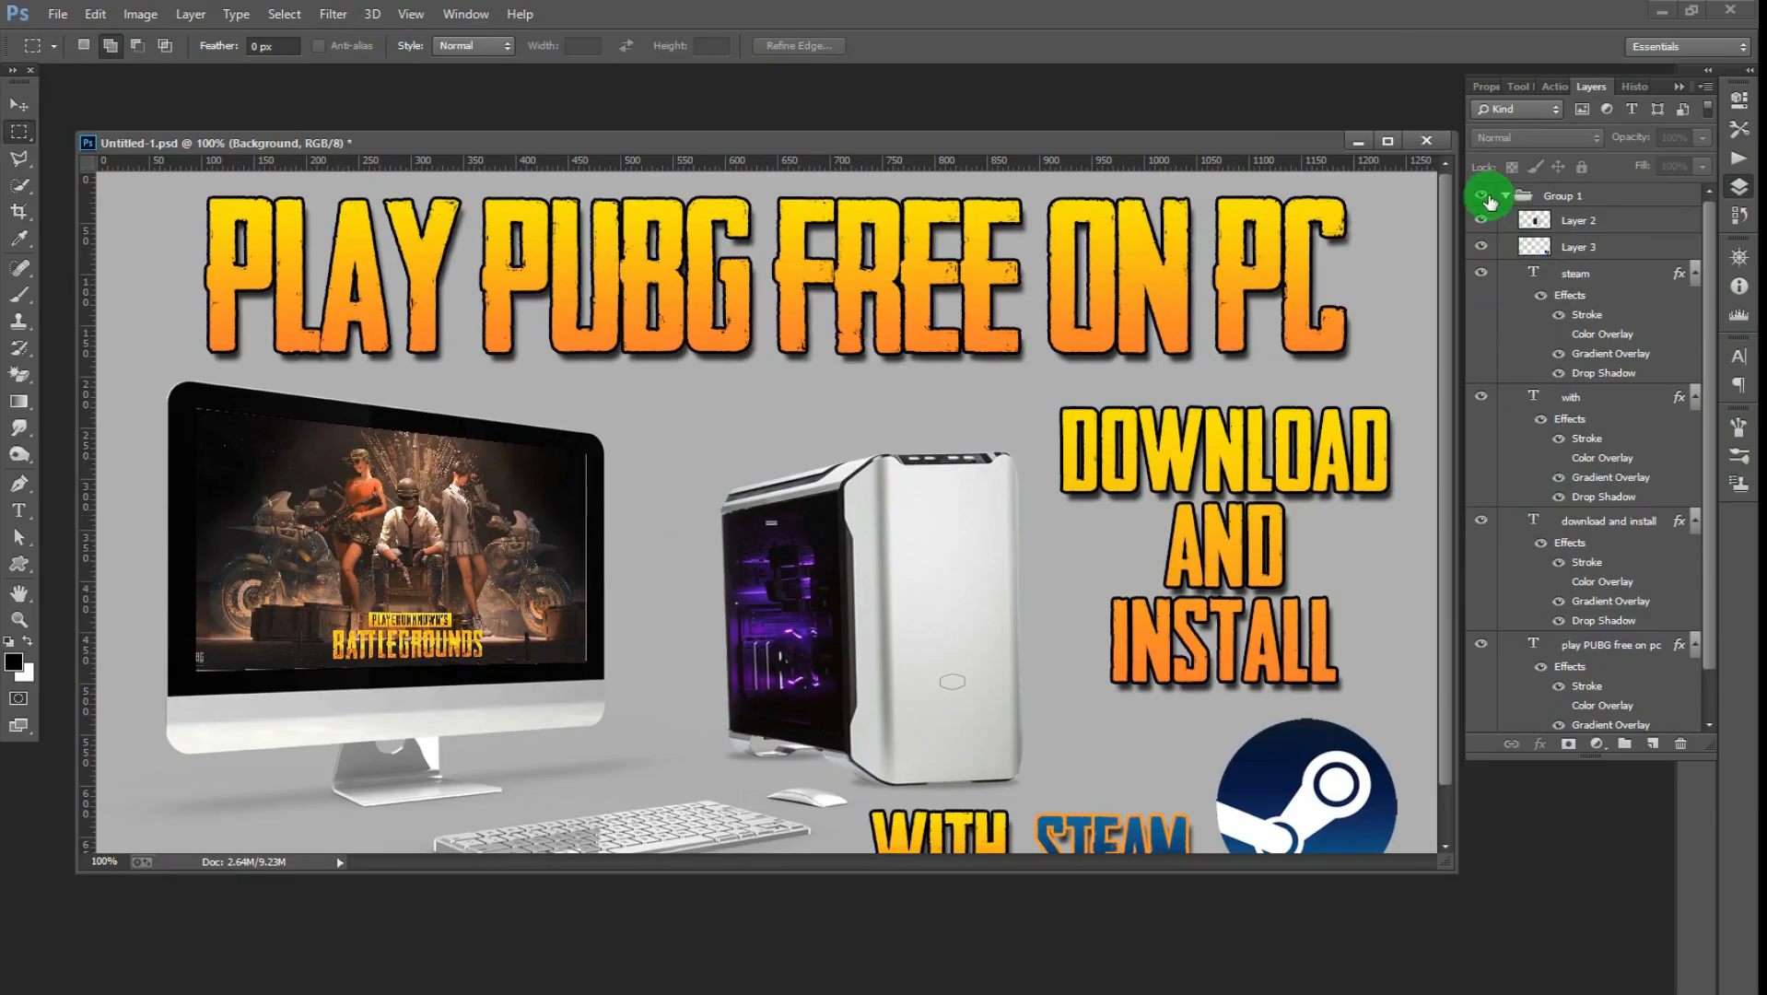
Step: Switch to Photoshop and inspect the PLAY PUBG FREE ON PC thumbnail with Group 1 collapsed, hidden and shown again
{"action": "left_click", "coordinate": [1507, 196]}
{"action": "left_click", "coordinate": [1480, 195]}
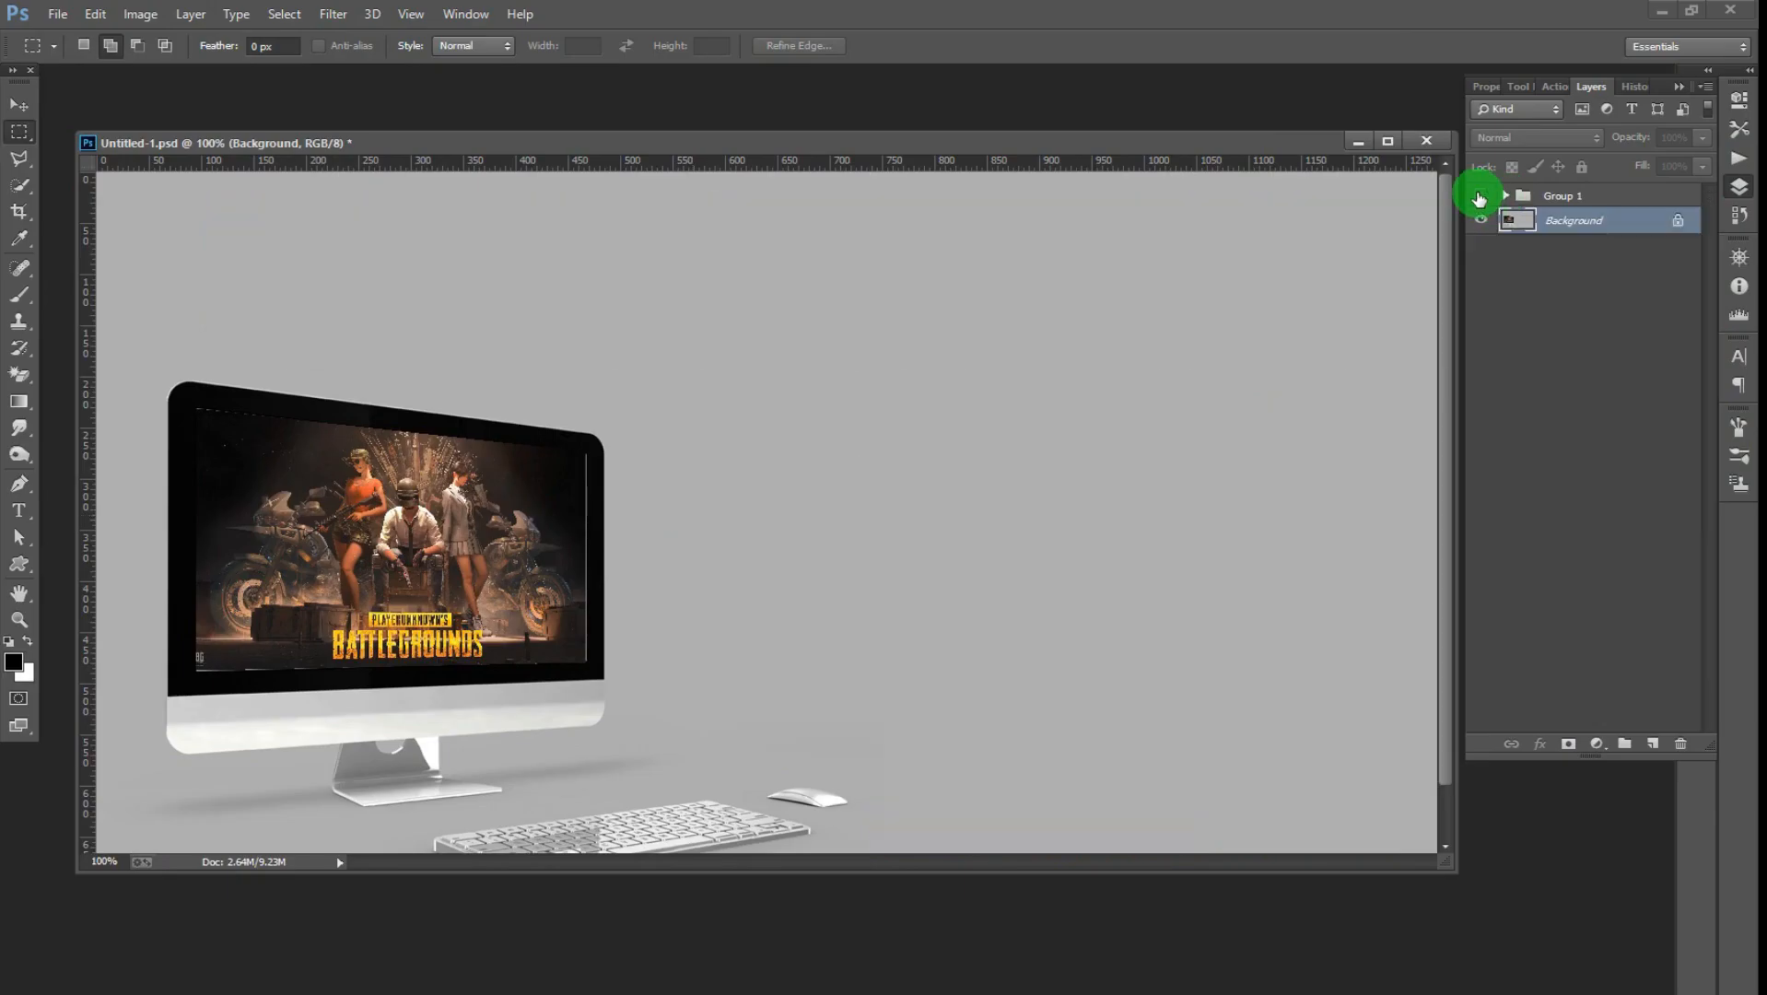
{"action": "left_click", "coordinate": [1480, 196]}
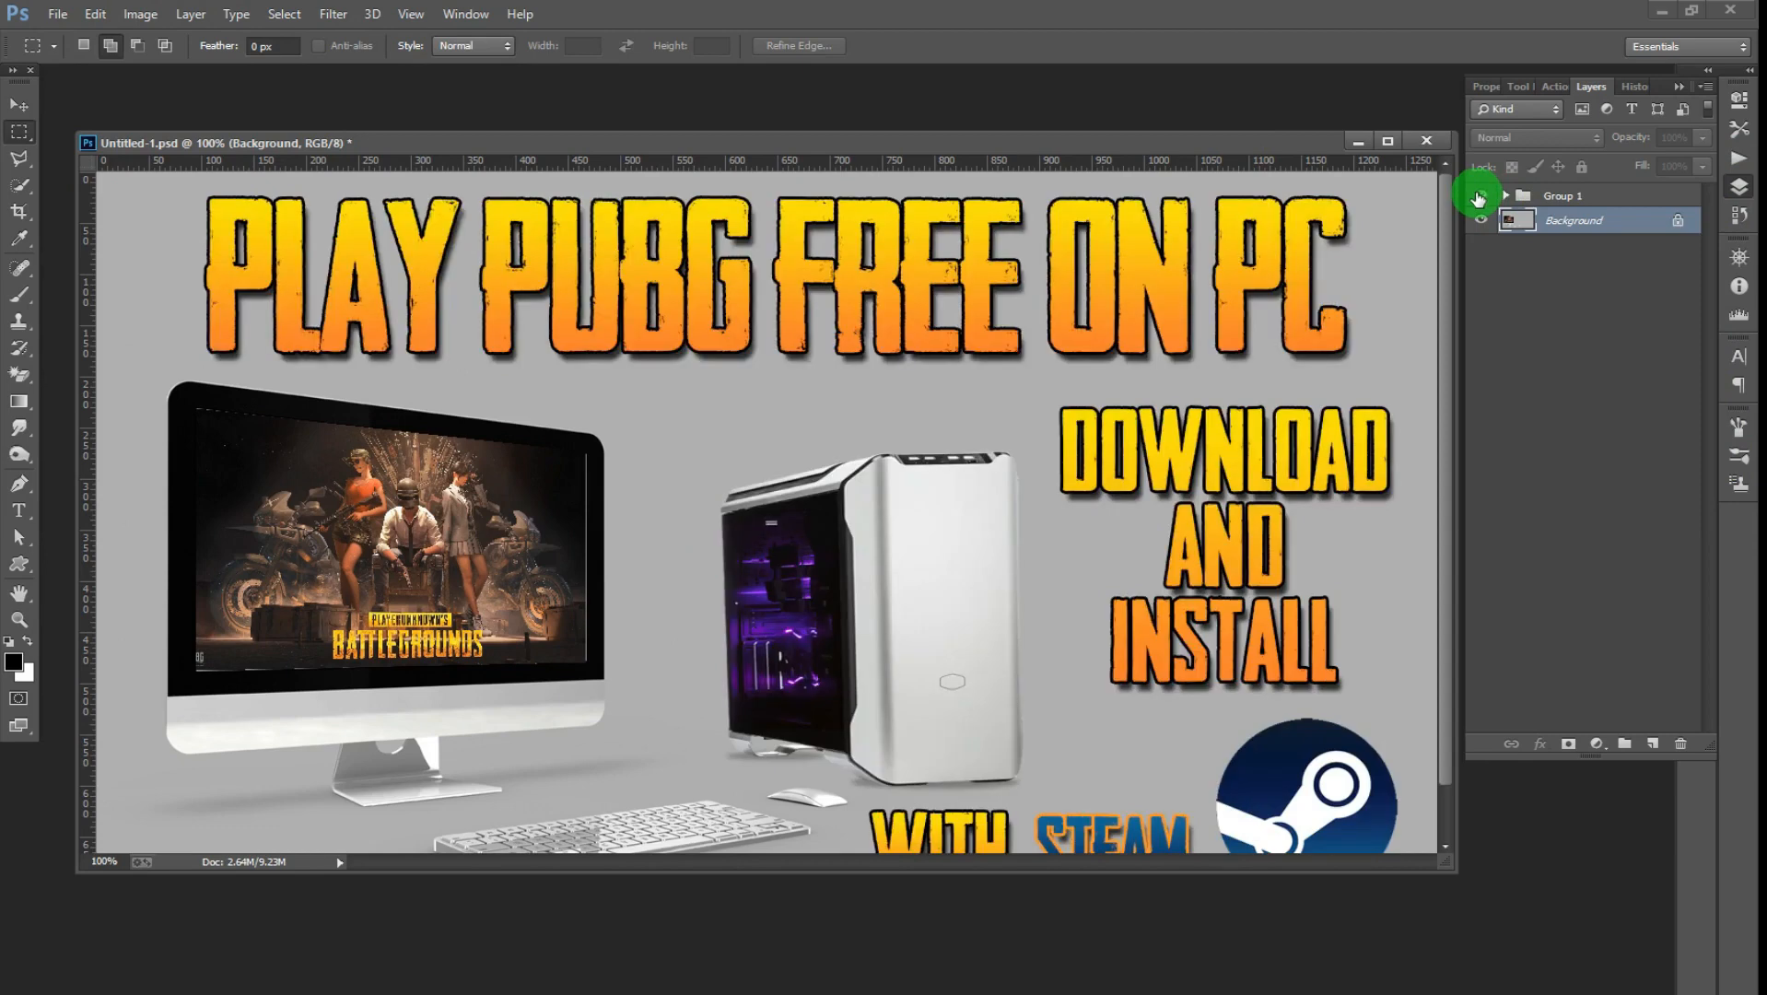
{"action": "key", "text": "ctrl+0"}
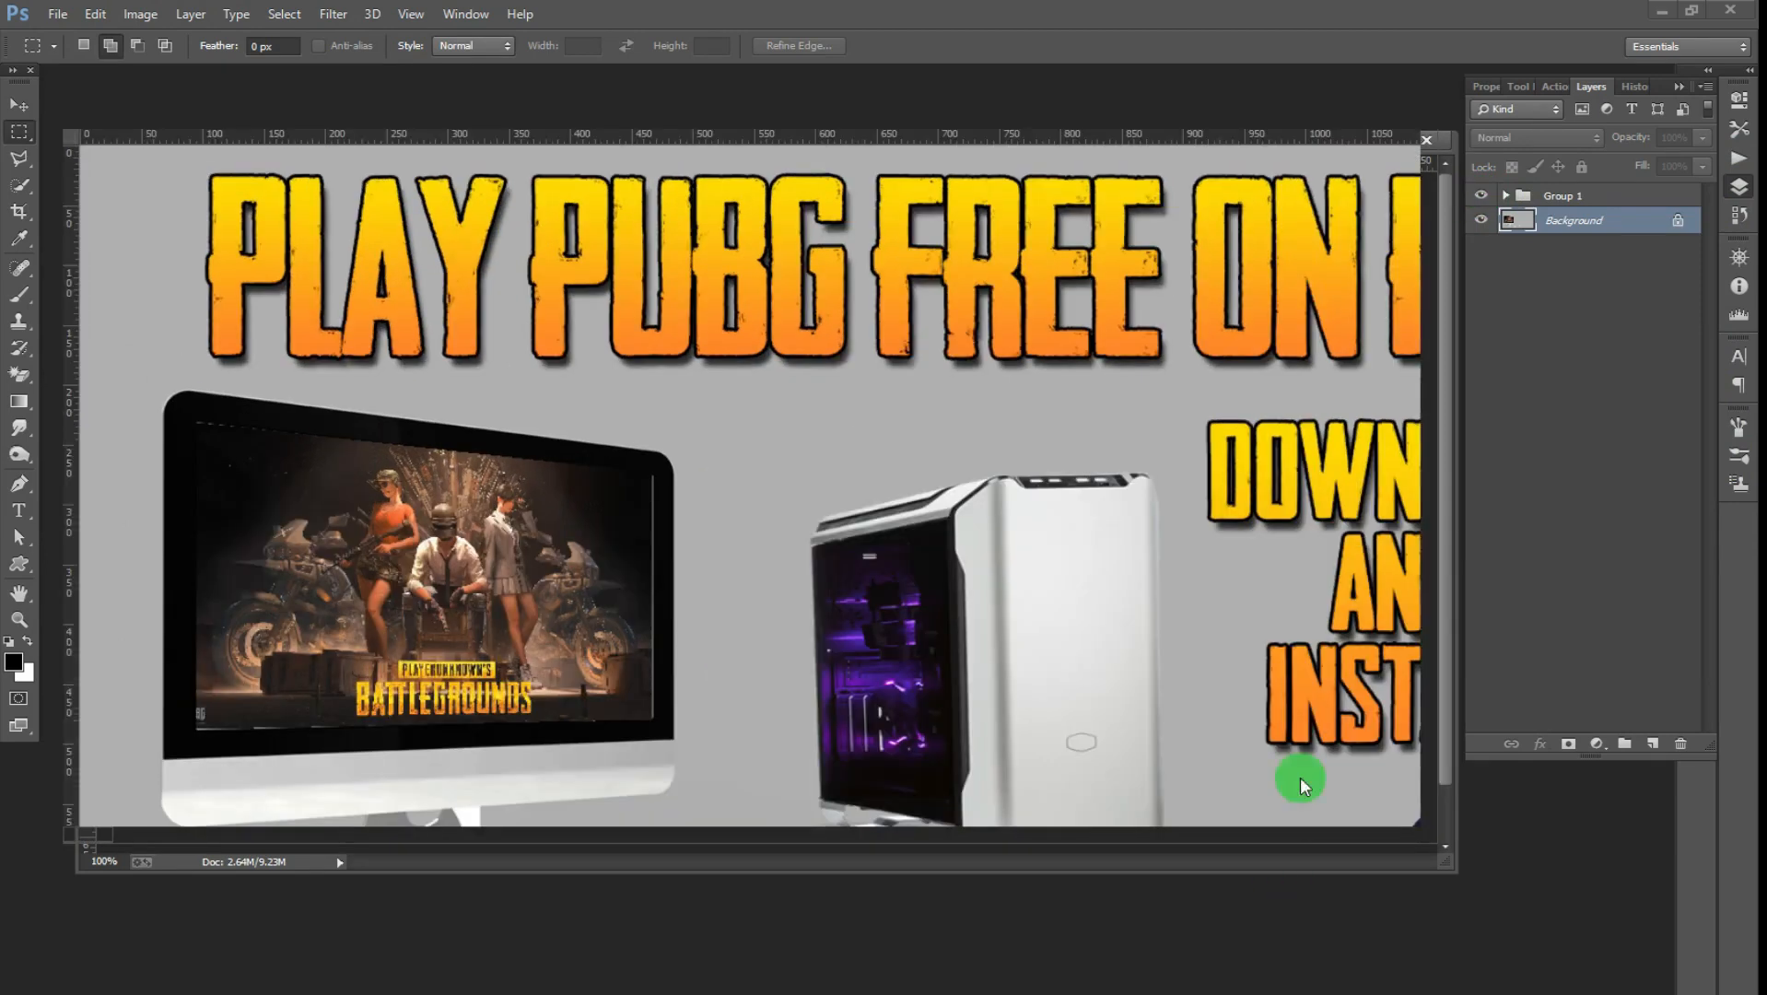
{"action": "left_click", "coordinate": [1579, 222]}
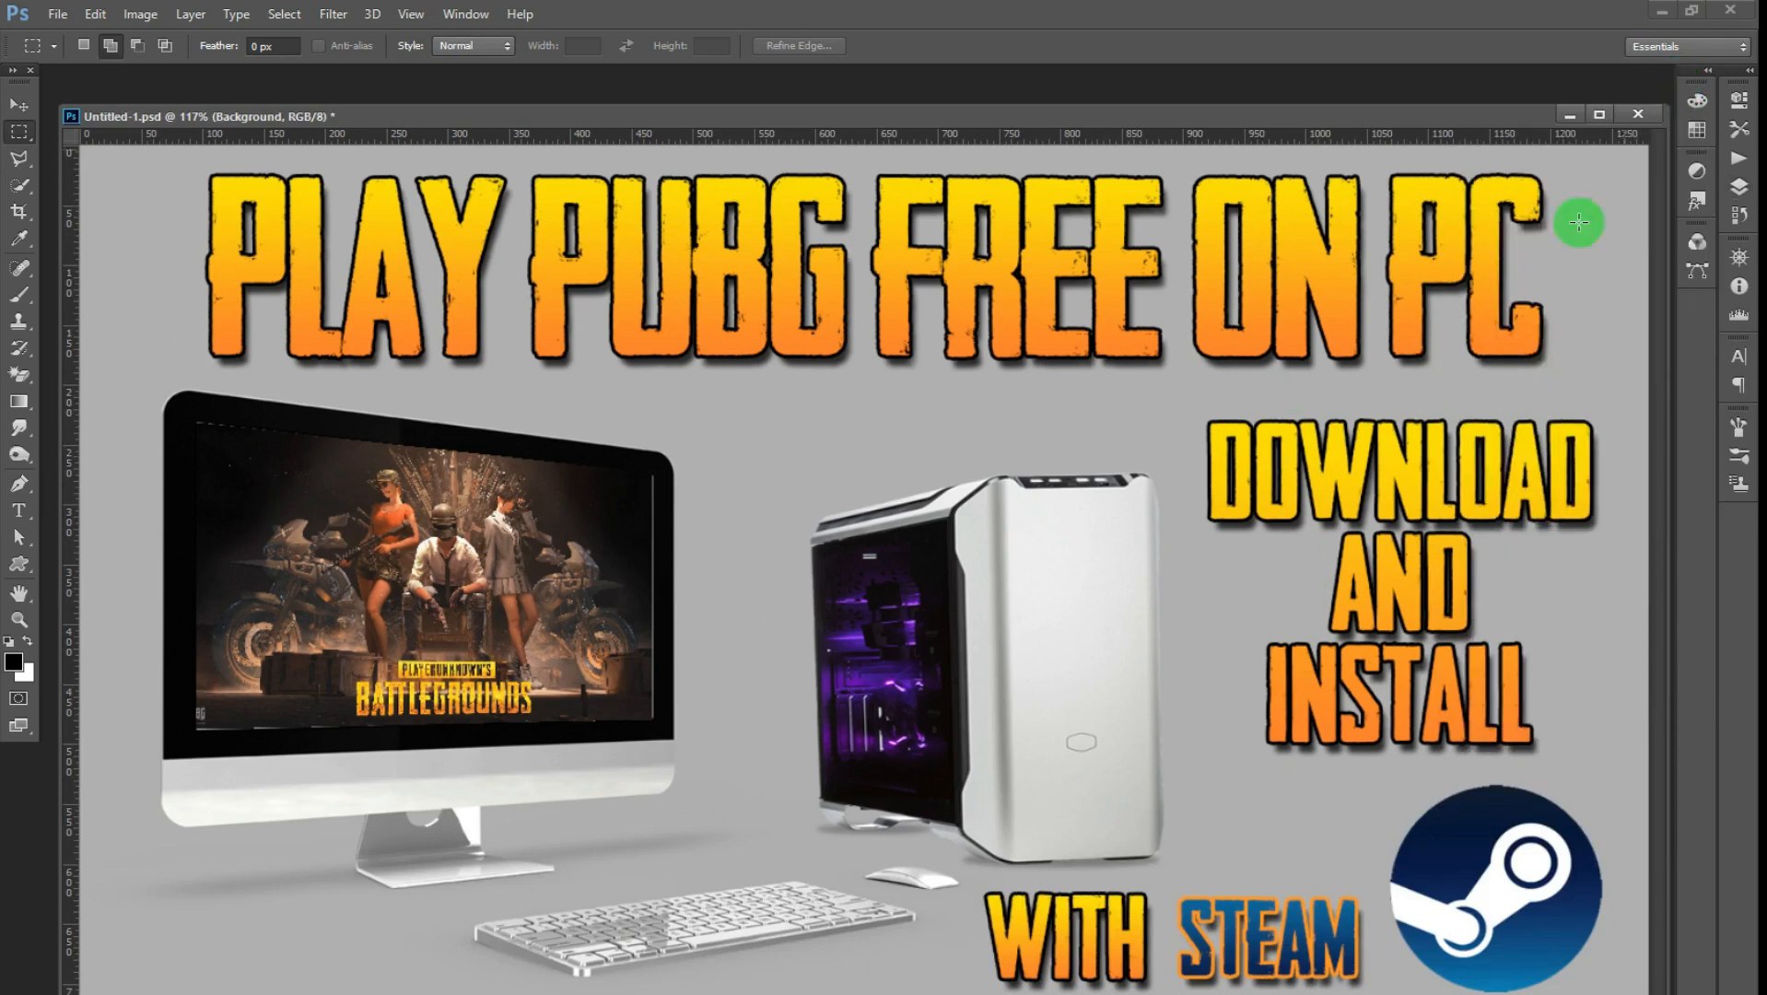
Step: Bring up the blank-screen desktop mockup 21456671.psd over the PUBG thumbnail and fit it on screen
{"action": "left_click", "coordinate": [375, 919]}
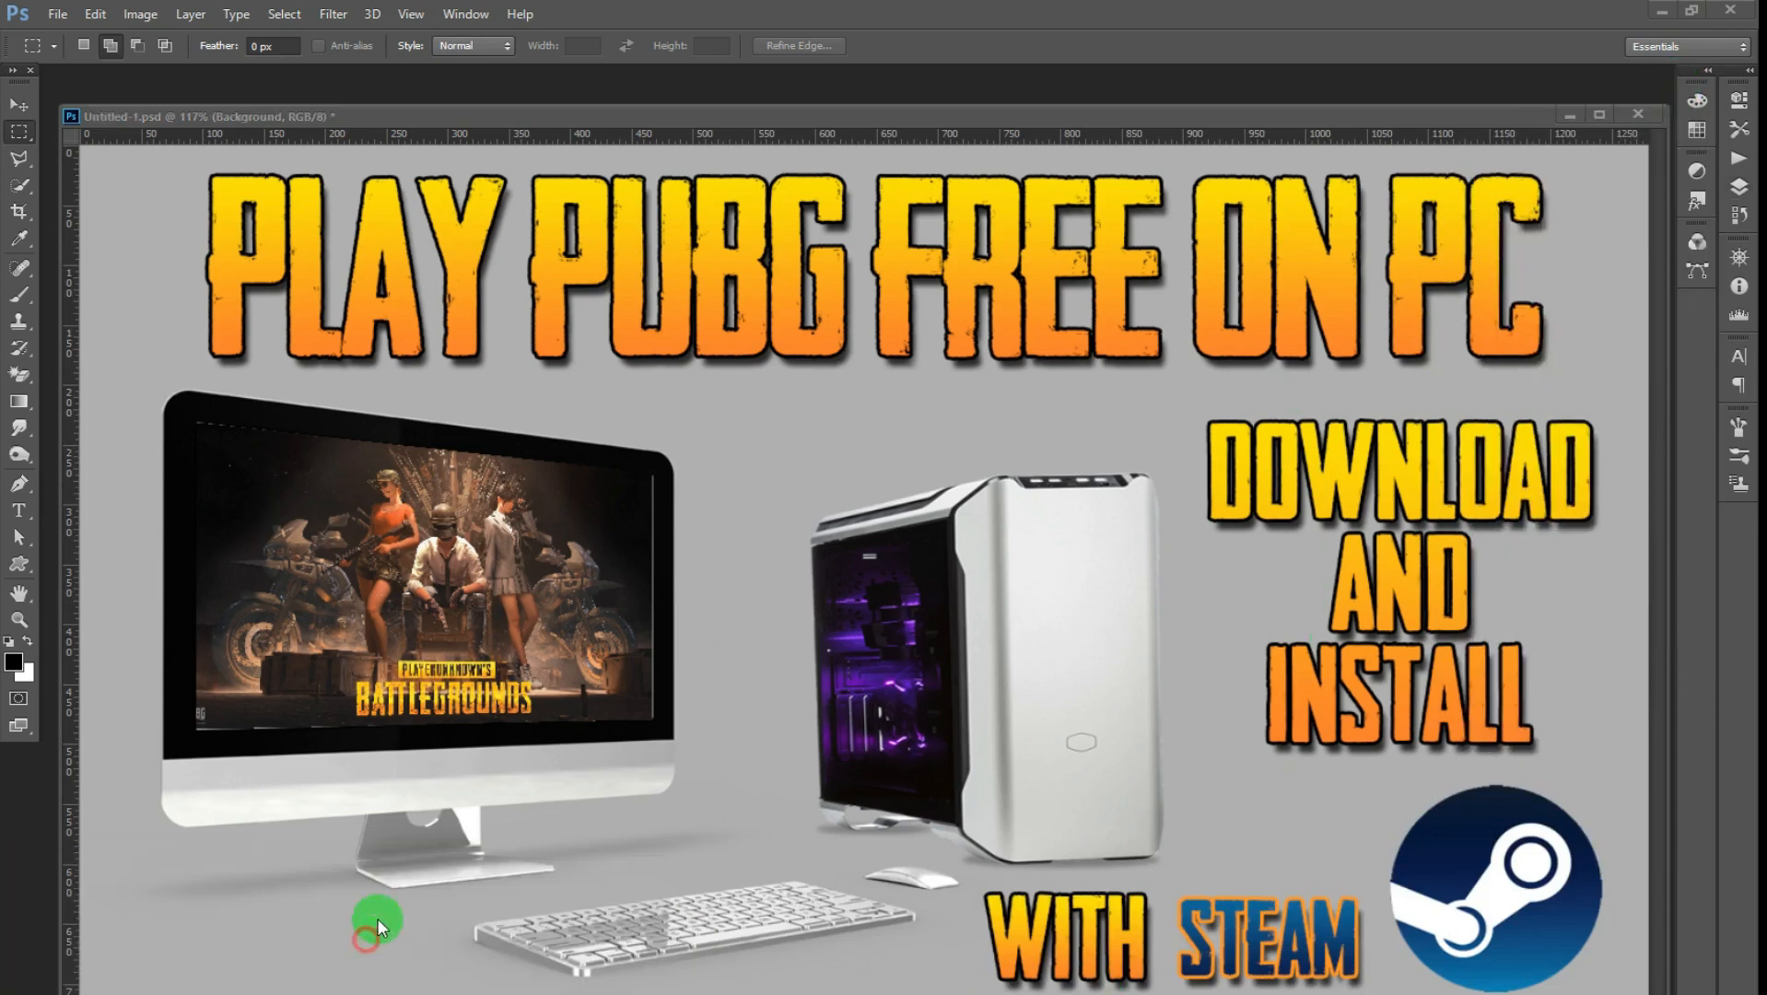
{"action": "left_click_drag", "start_coordinate": [991, 17], "coordinate": [1102, 250]}
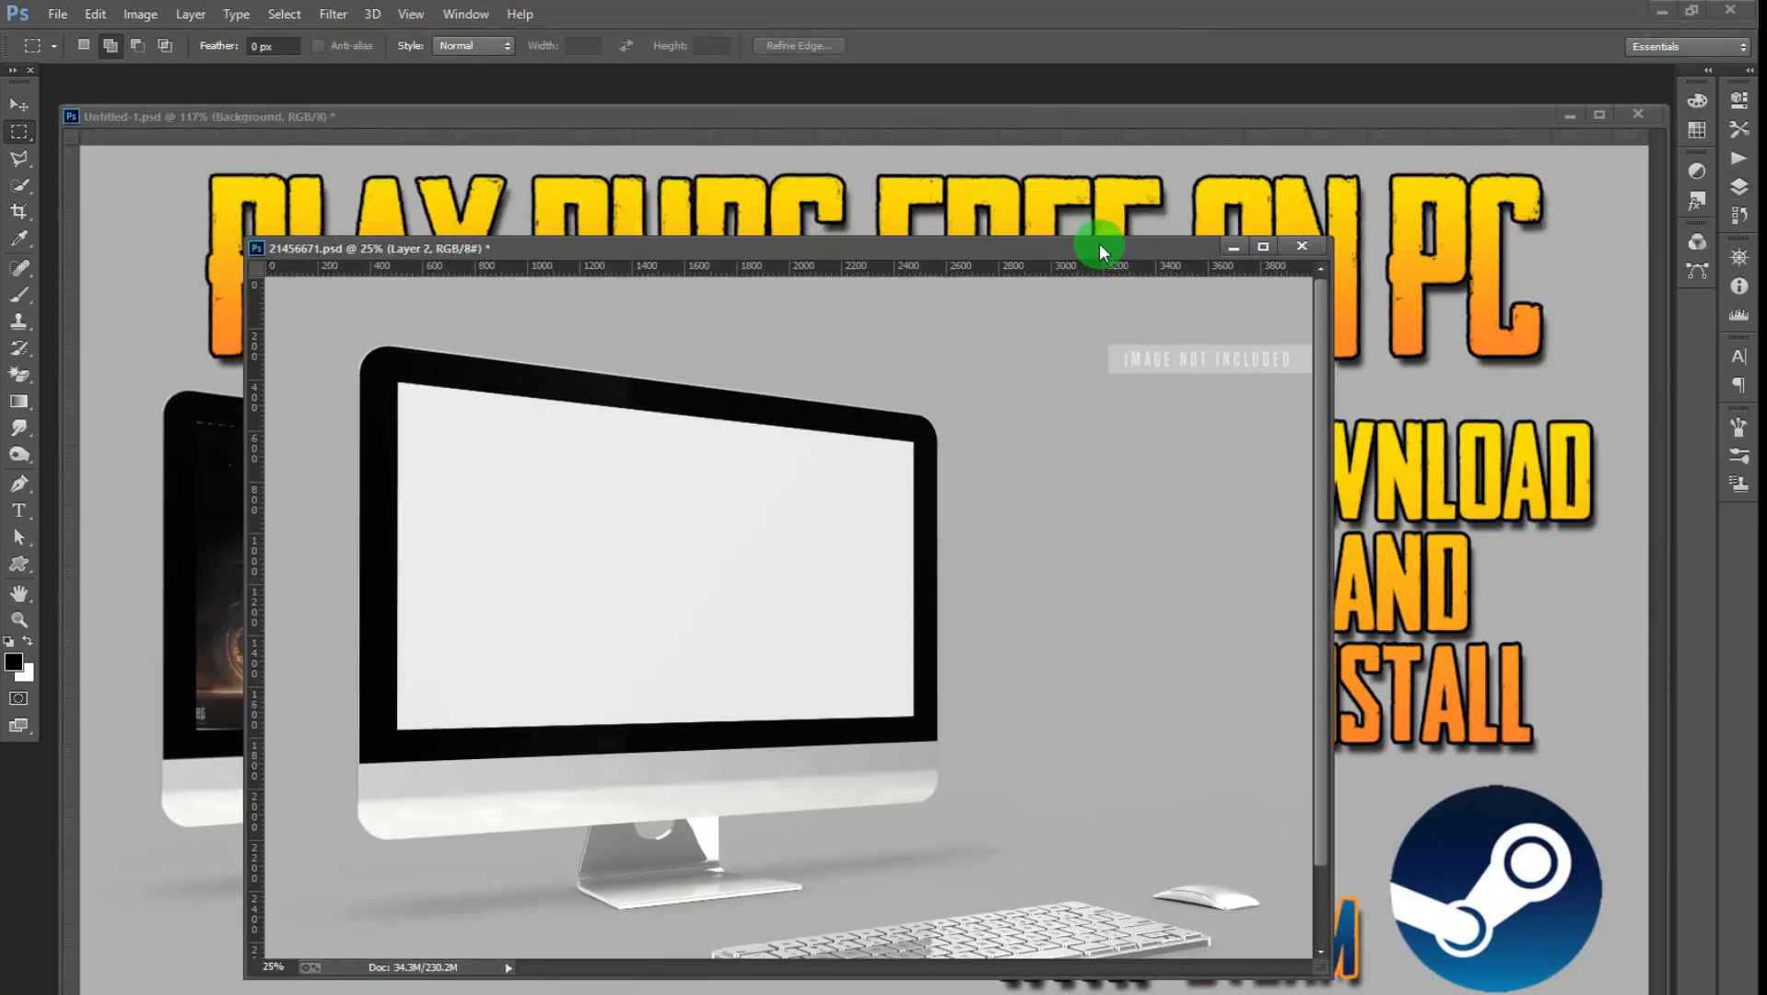
{"action": "key", "text": "ctrl+0"}
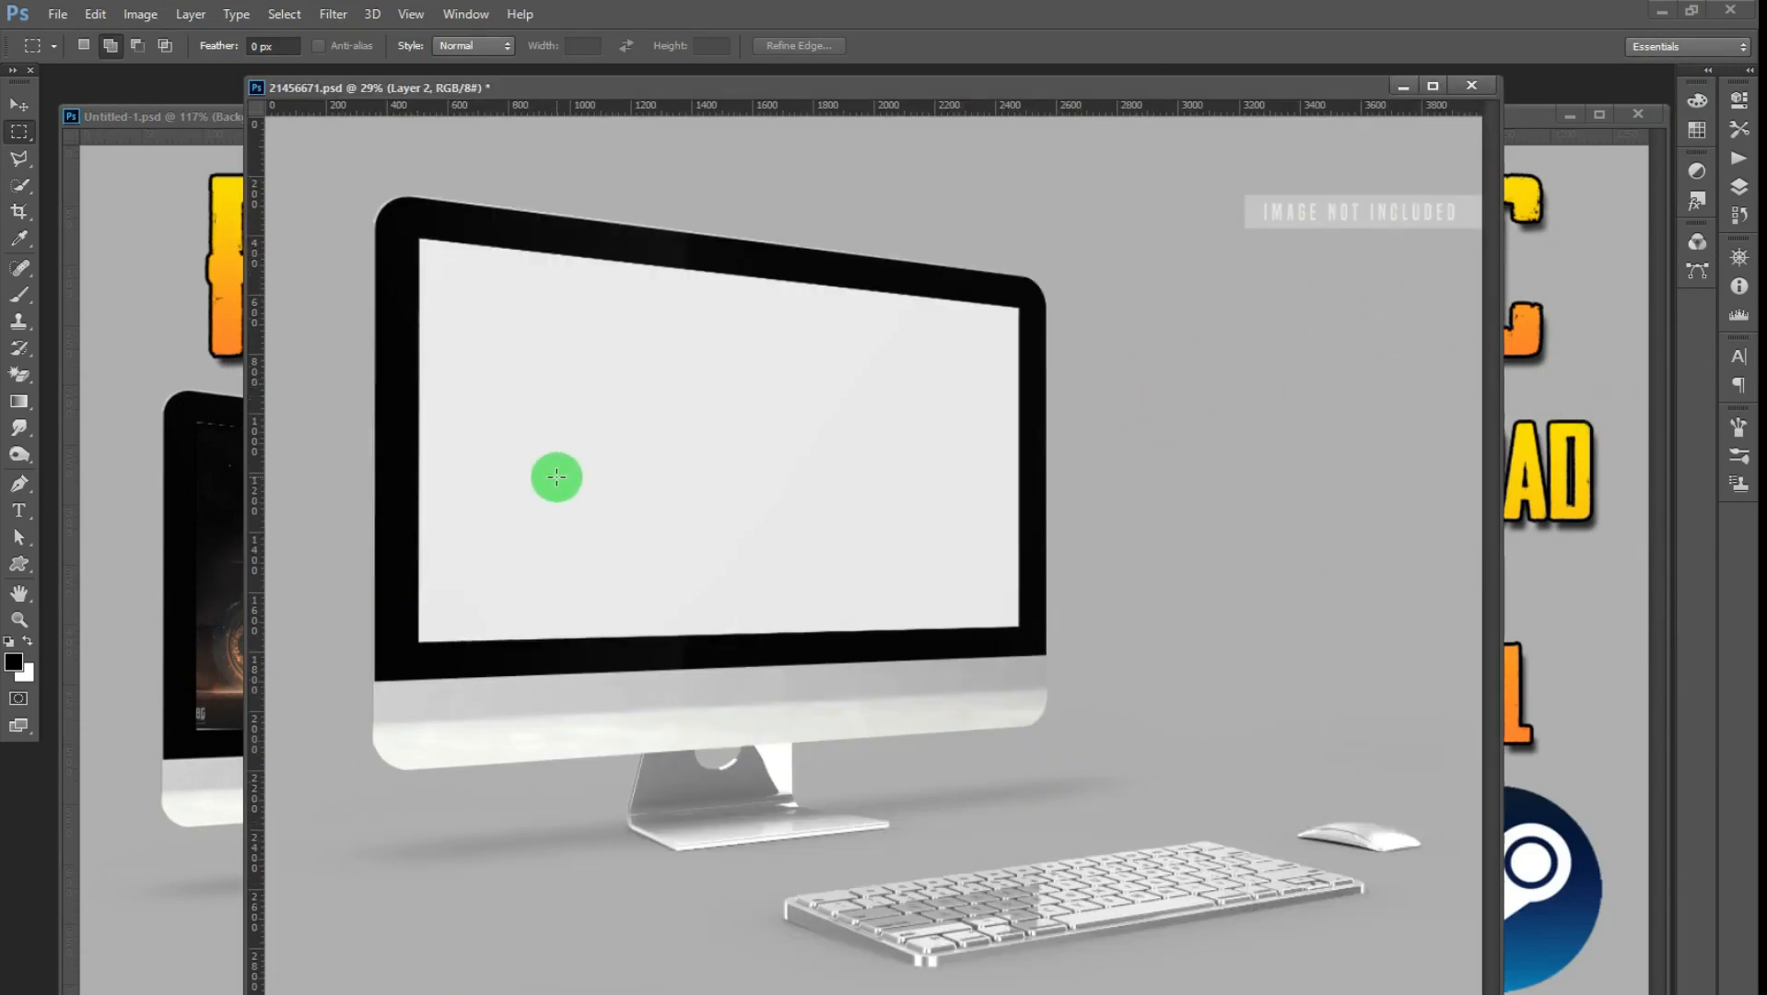
Step: Open the desktop mockup image 21456671.jpg
{"action": "left_click", "coordinate": [55, 15]}
{"action": "left_click", "coordinate": [69, 56]}
{"action": "double_click", "coordinate": [228, 184]}
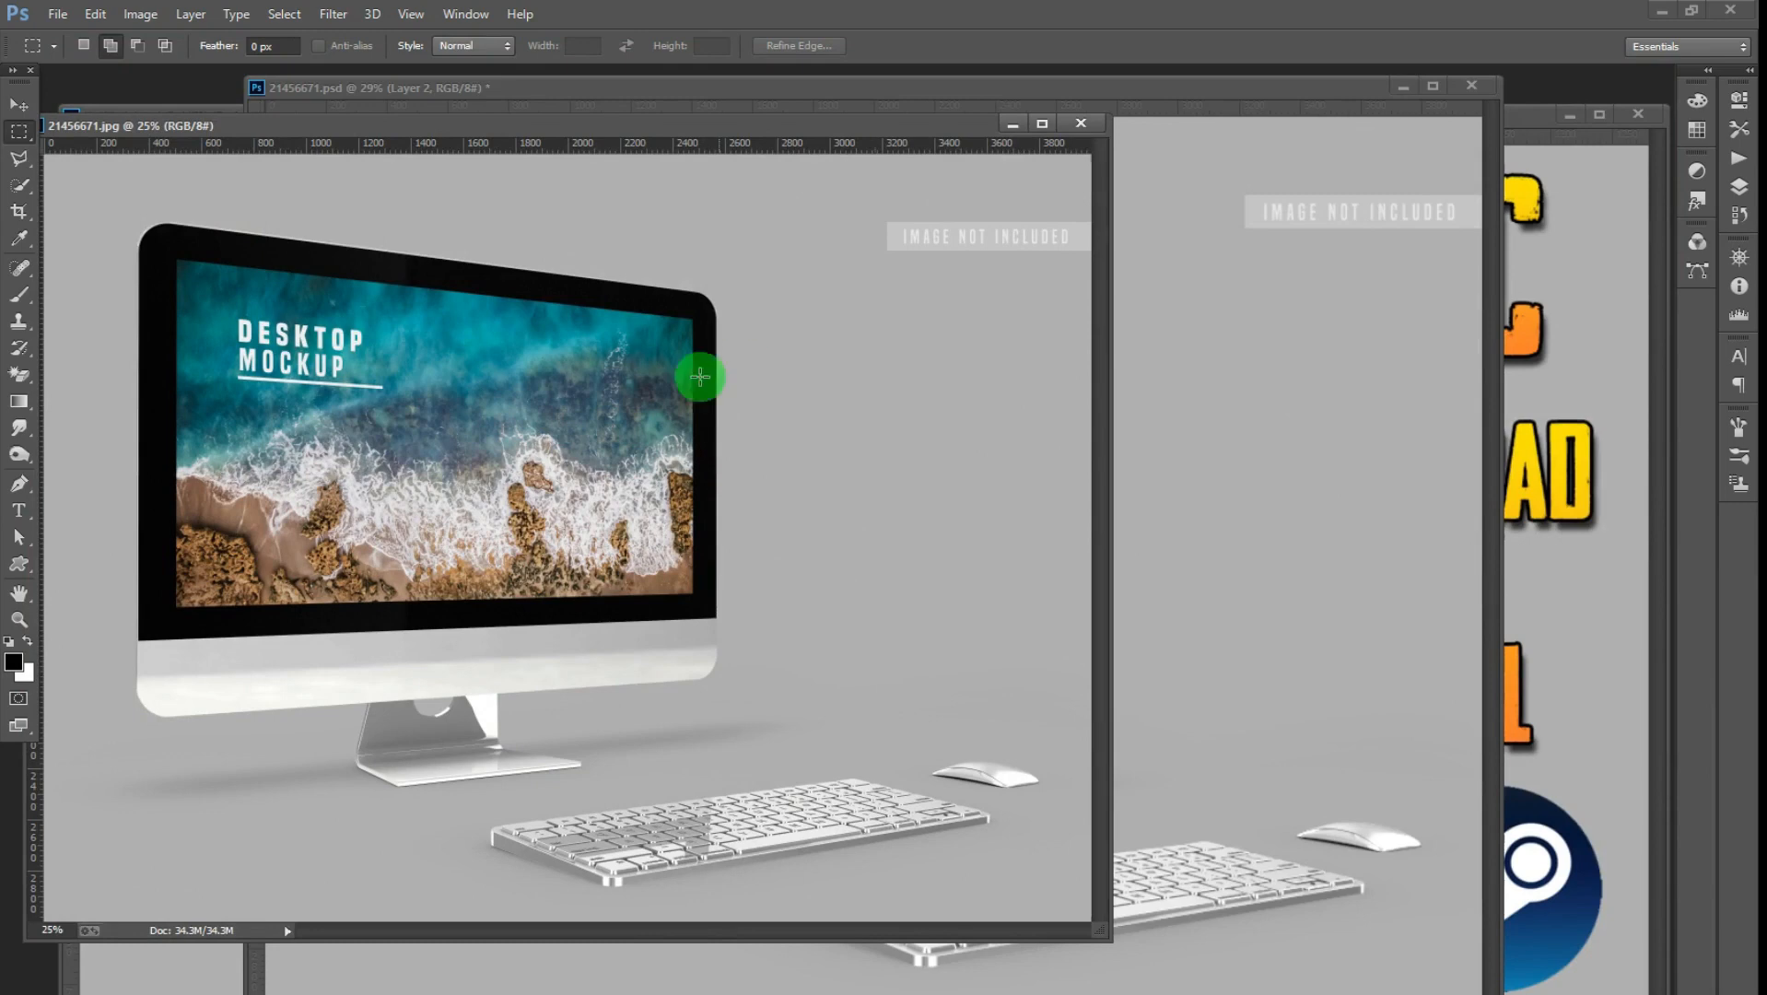
Step: Open Peach New Youtube Advice Tips Youtube Thumbnail.jpg from the Downloads folder and select the entire image
{"action": "left_click", "coordinate": [54, 17]}
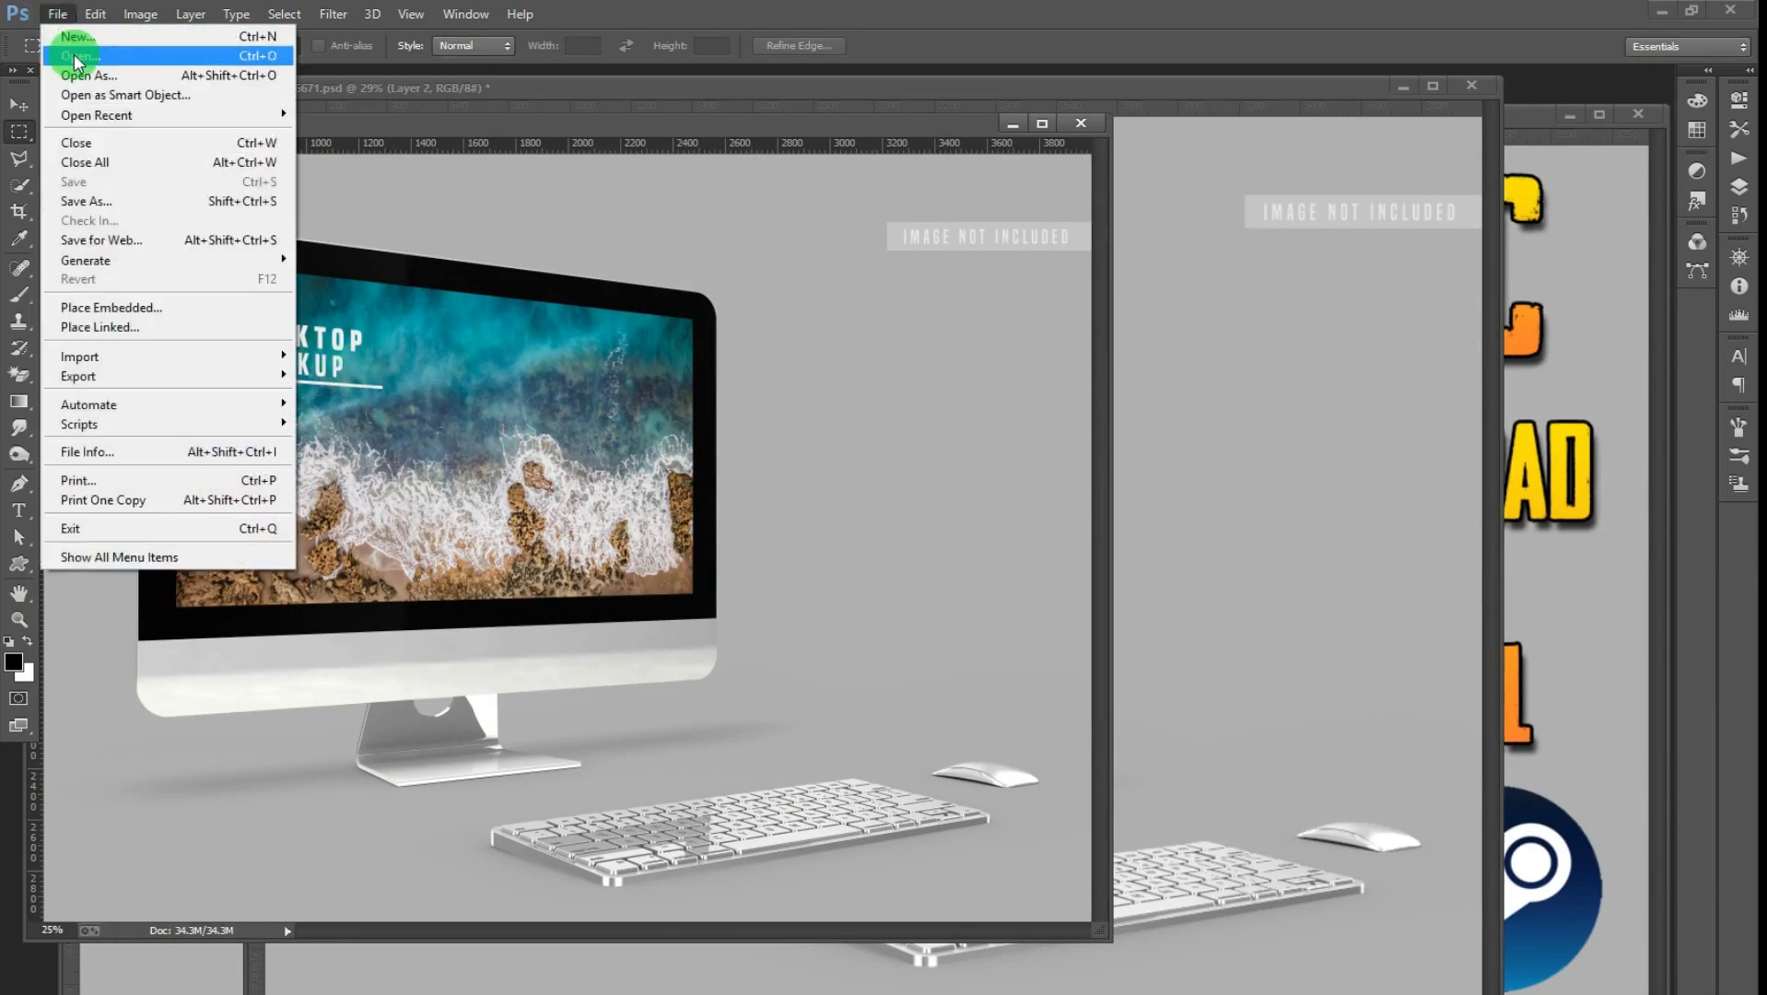
{"action": "left_click", "coordinate": [67, 52]}
{"action": "left_click", "coordinate": [92, 315]}
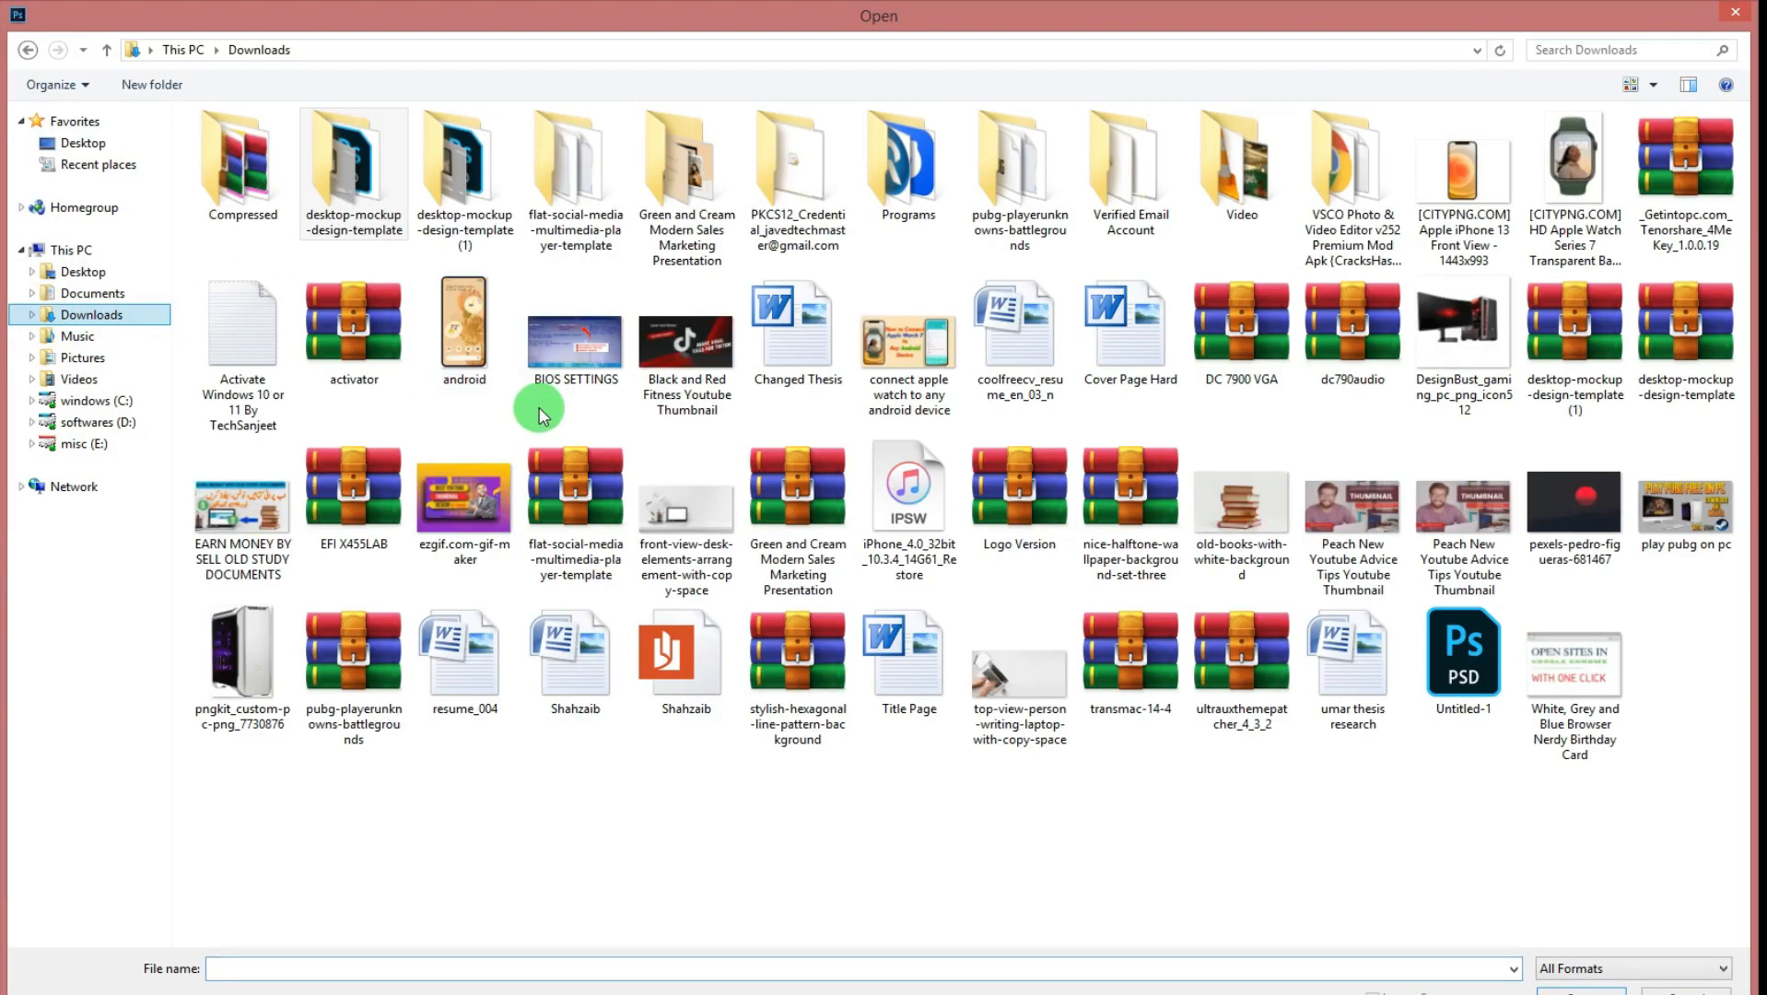
{"action": "double_click", "coordinate": [1363, 589]}
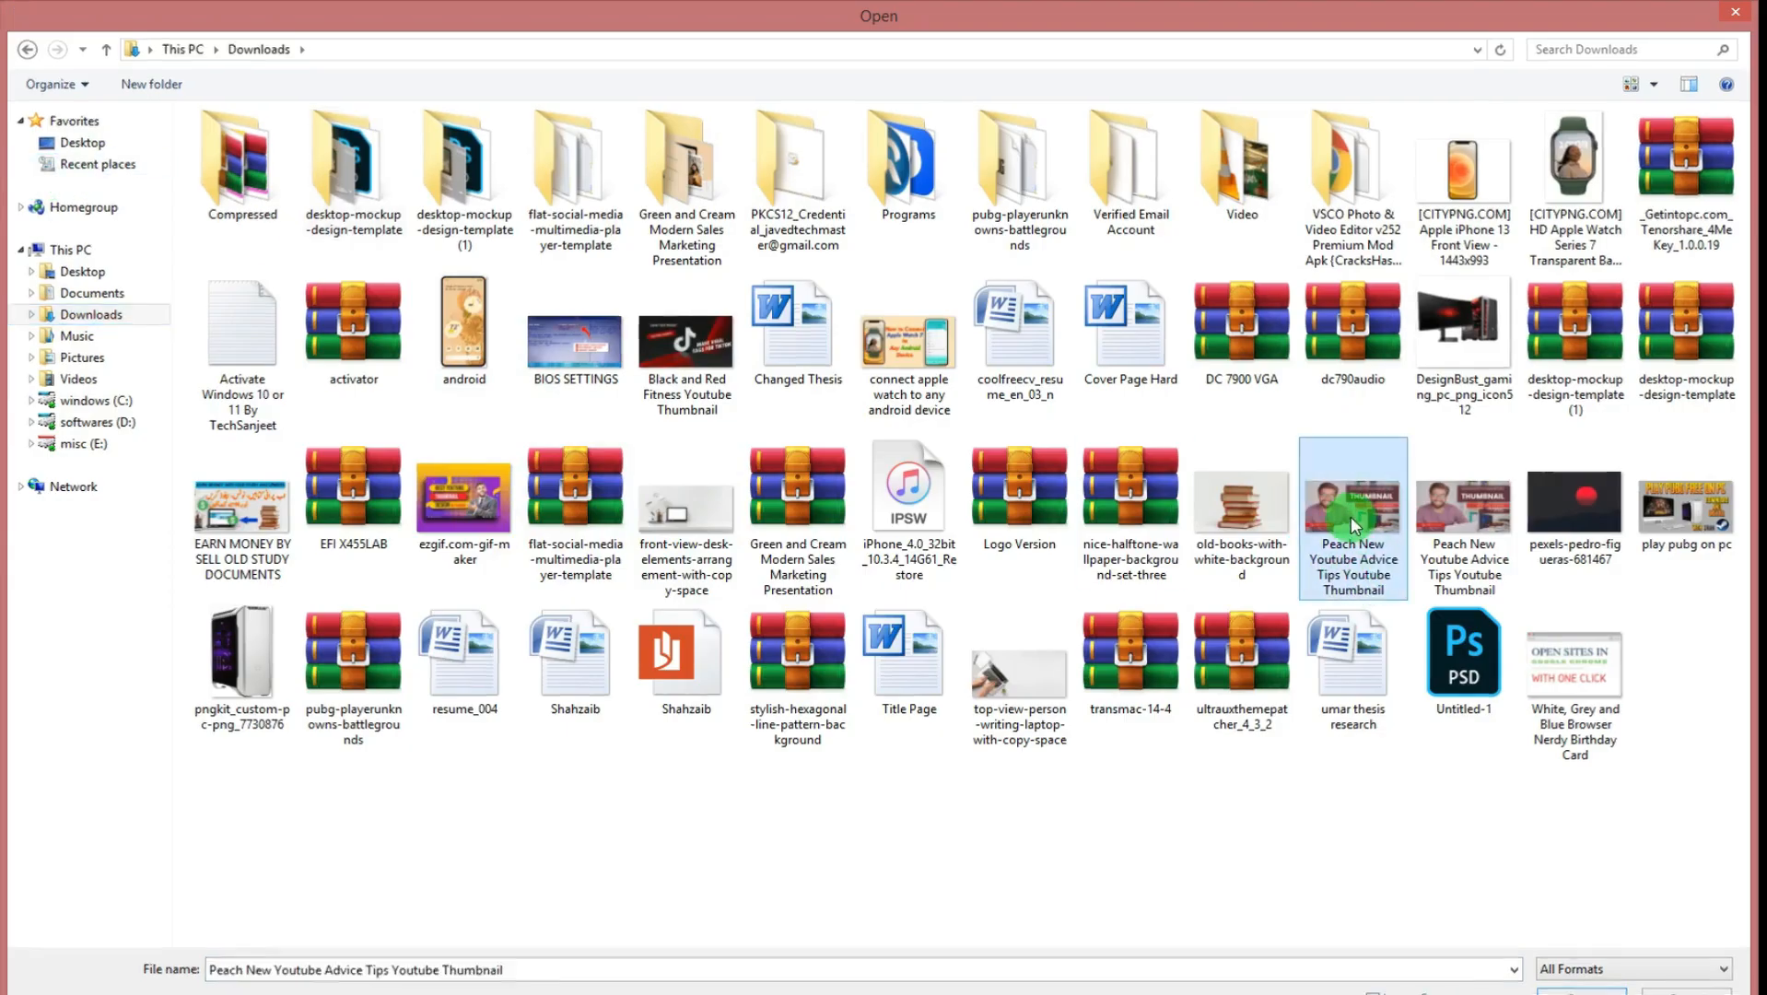
{"action": "key", "text": "ctrl+a"}
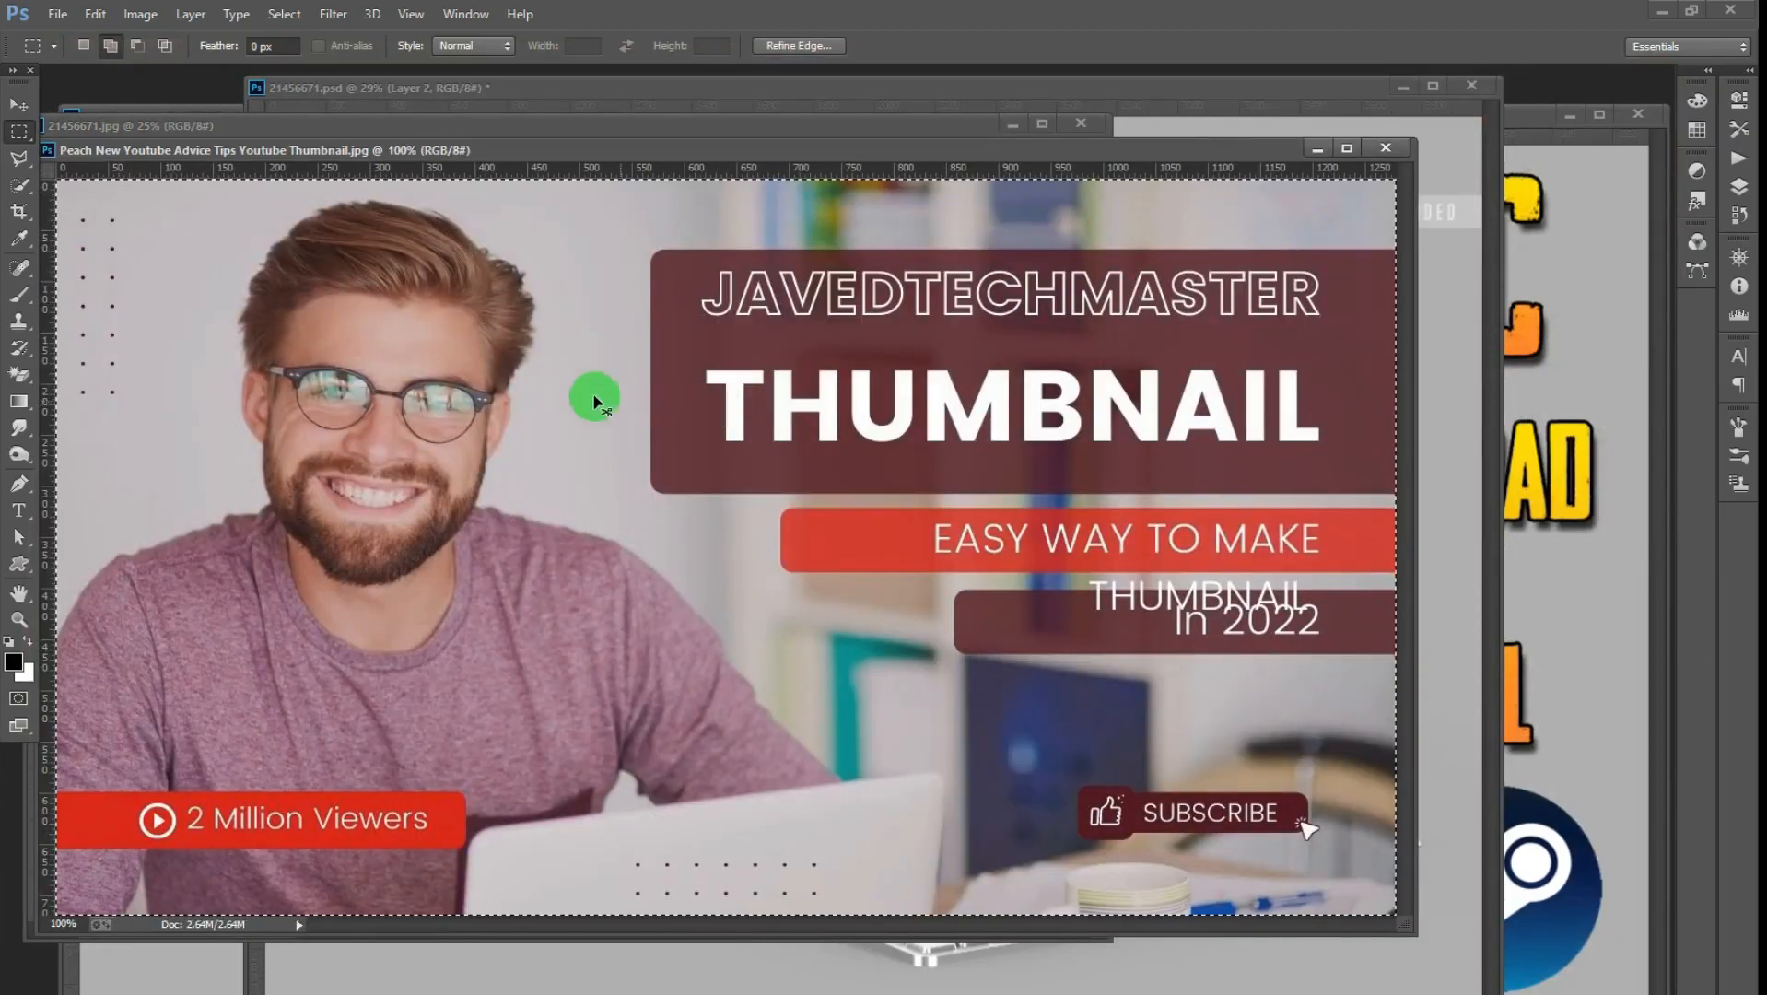
Step: Bring up 21456671.jpg and define a Vanishing Point perspective plane on the four corners of the monitor's screen
{"action": "left_click", "coordinate": [385, 109]}
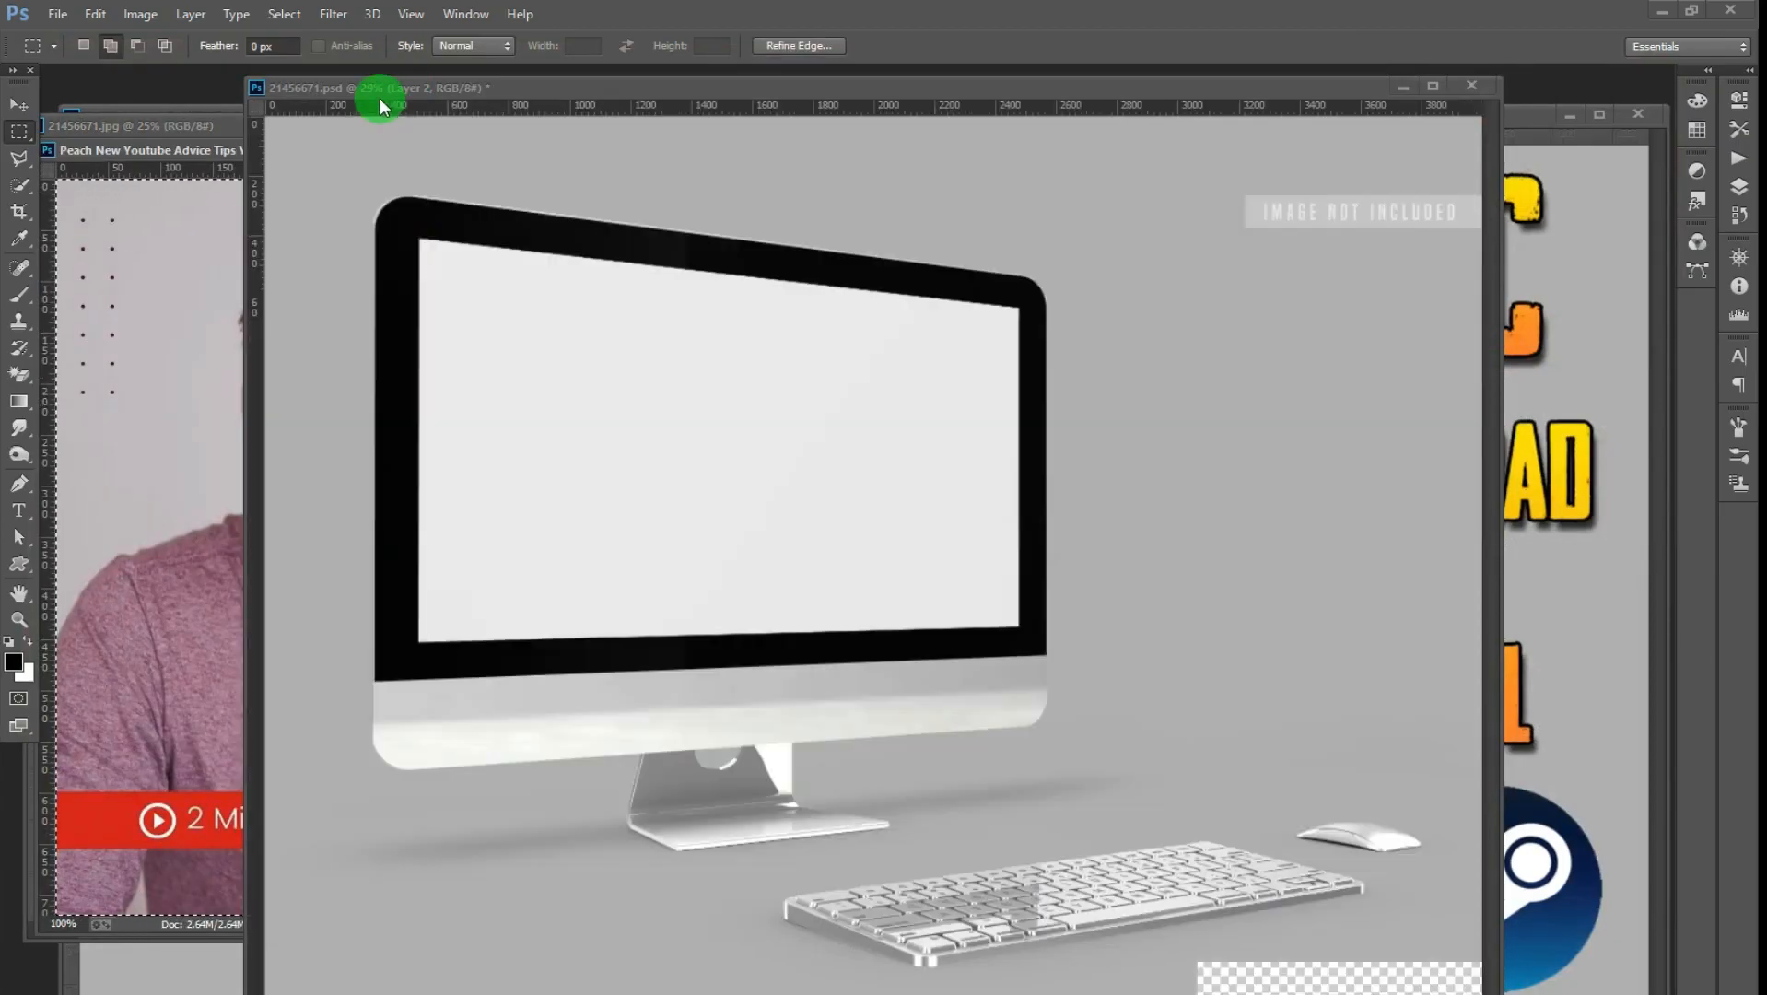
{"action": "left_click", "coordinate": [175, 125]}
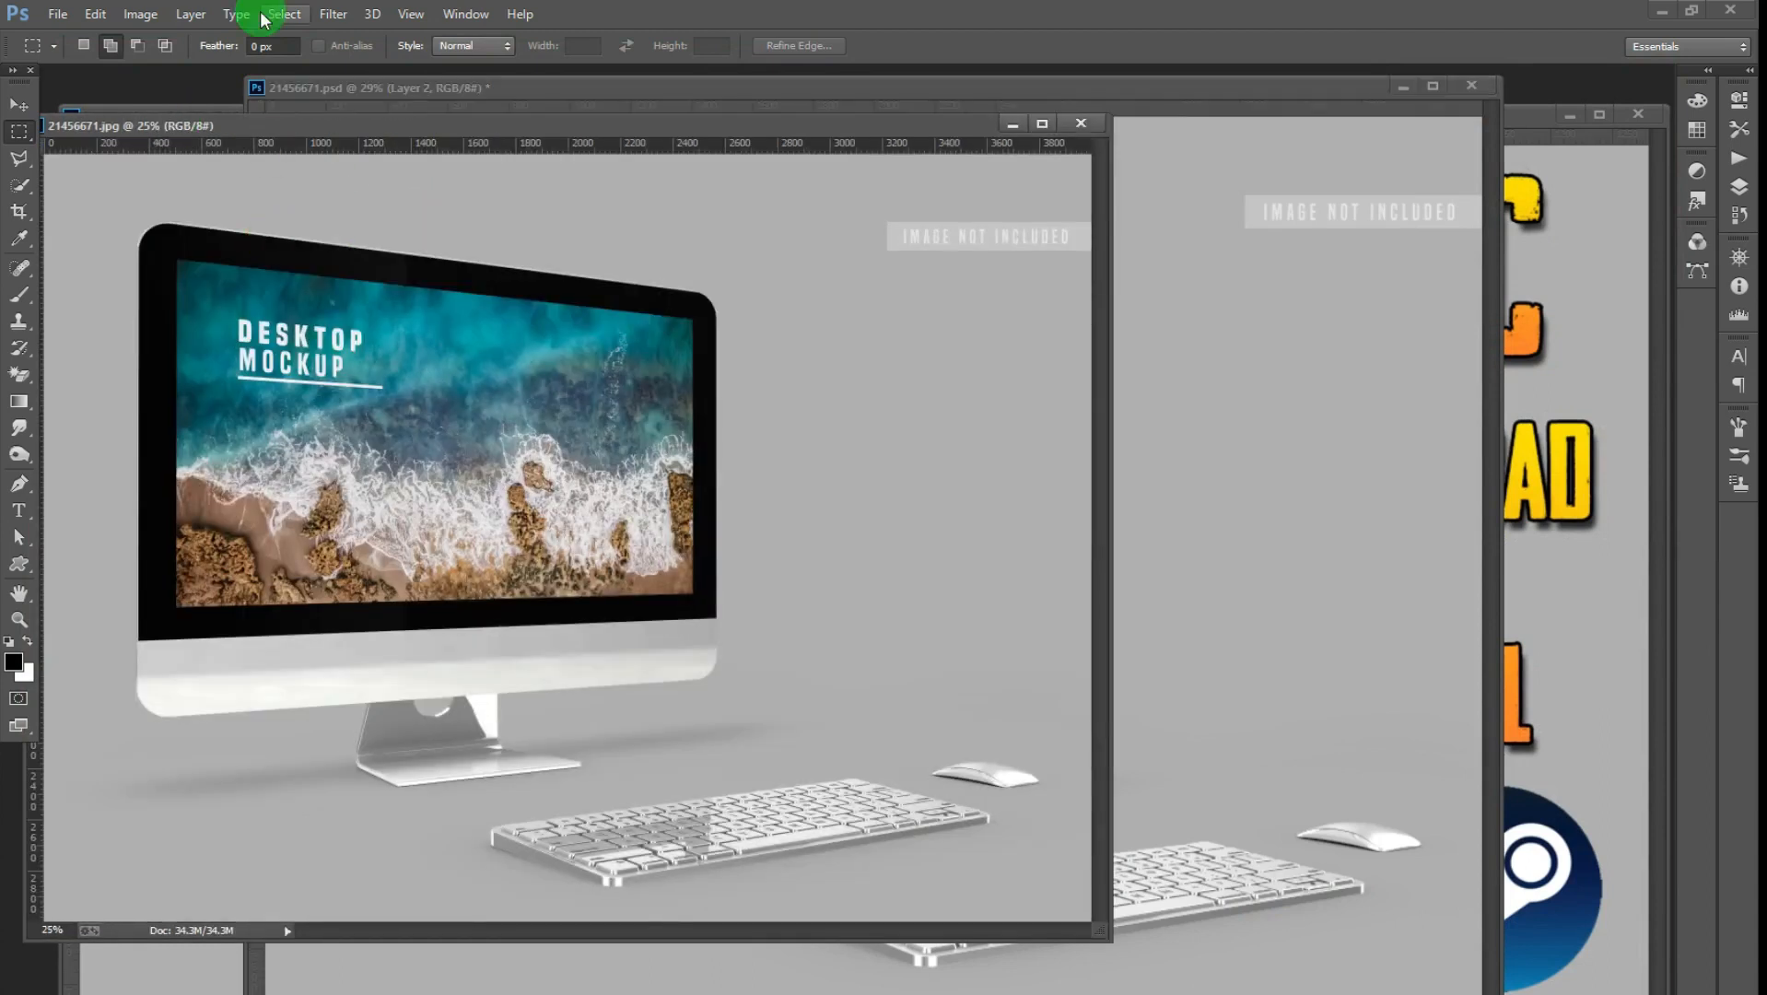
{"action": "left_click", "coordinate": [333, 14]}
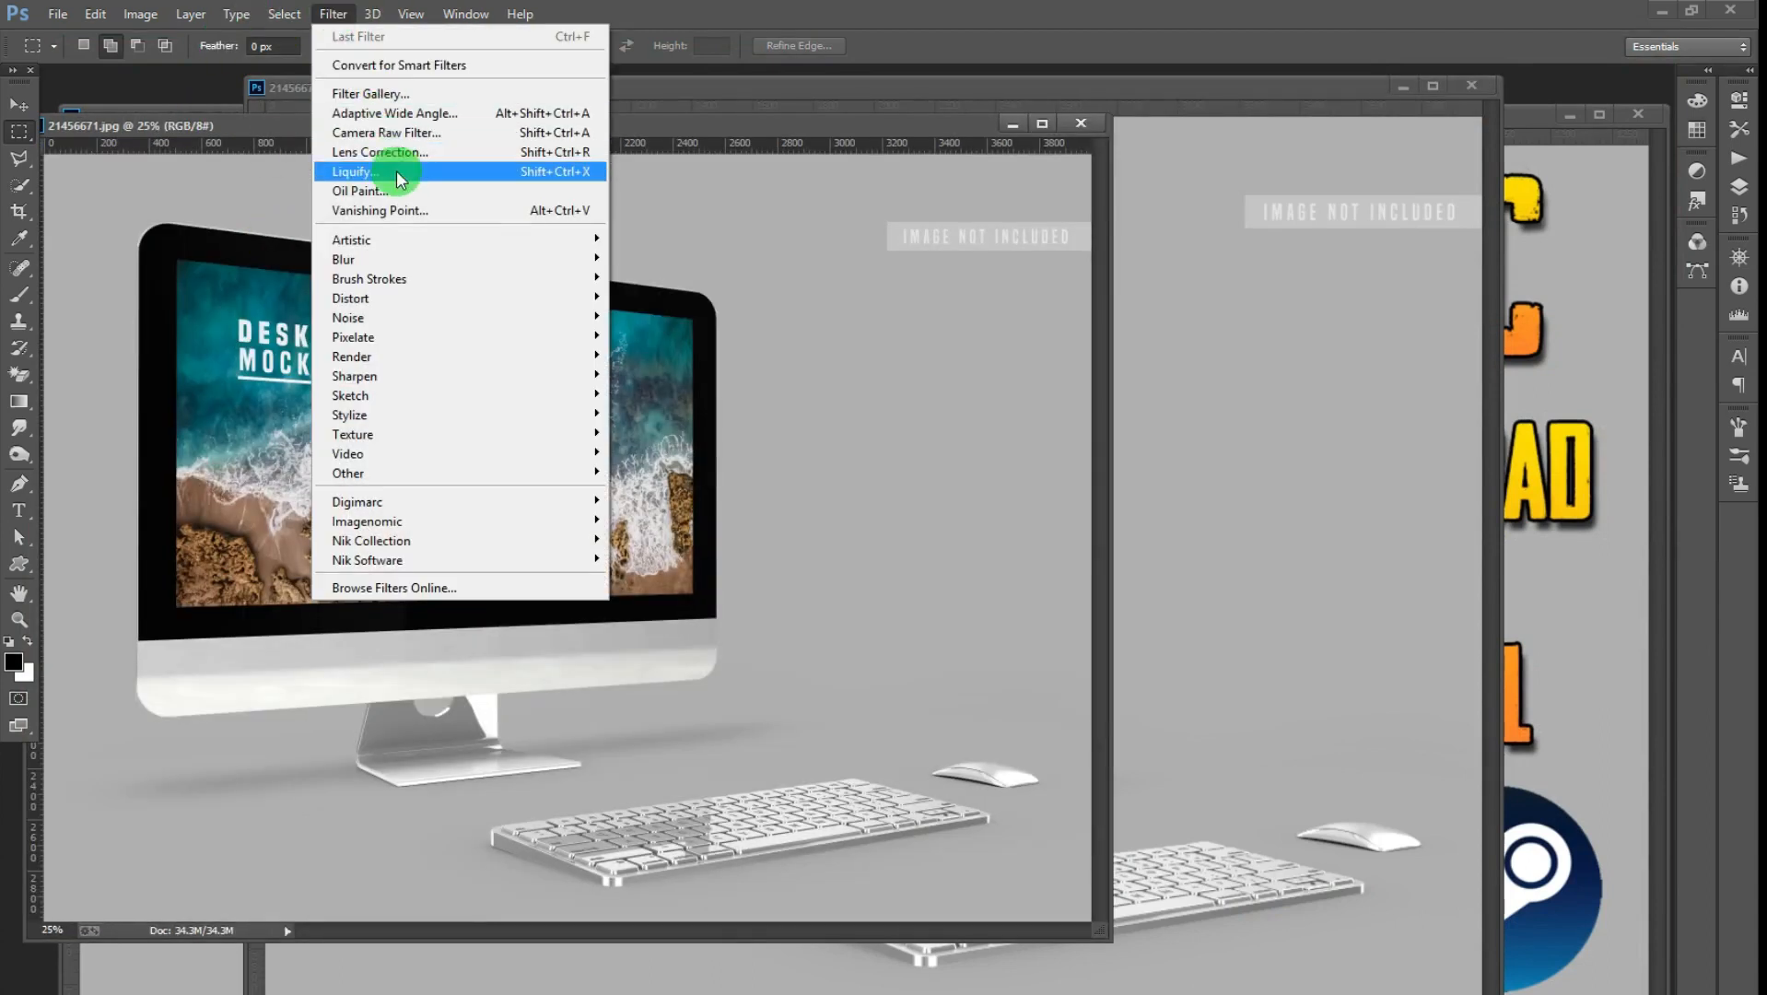
{"action": "left_click", "coordinate": [398, 206]}
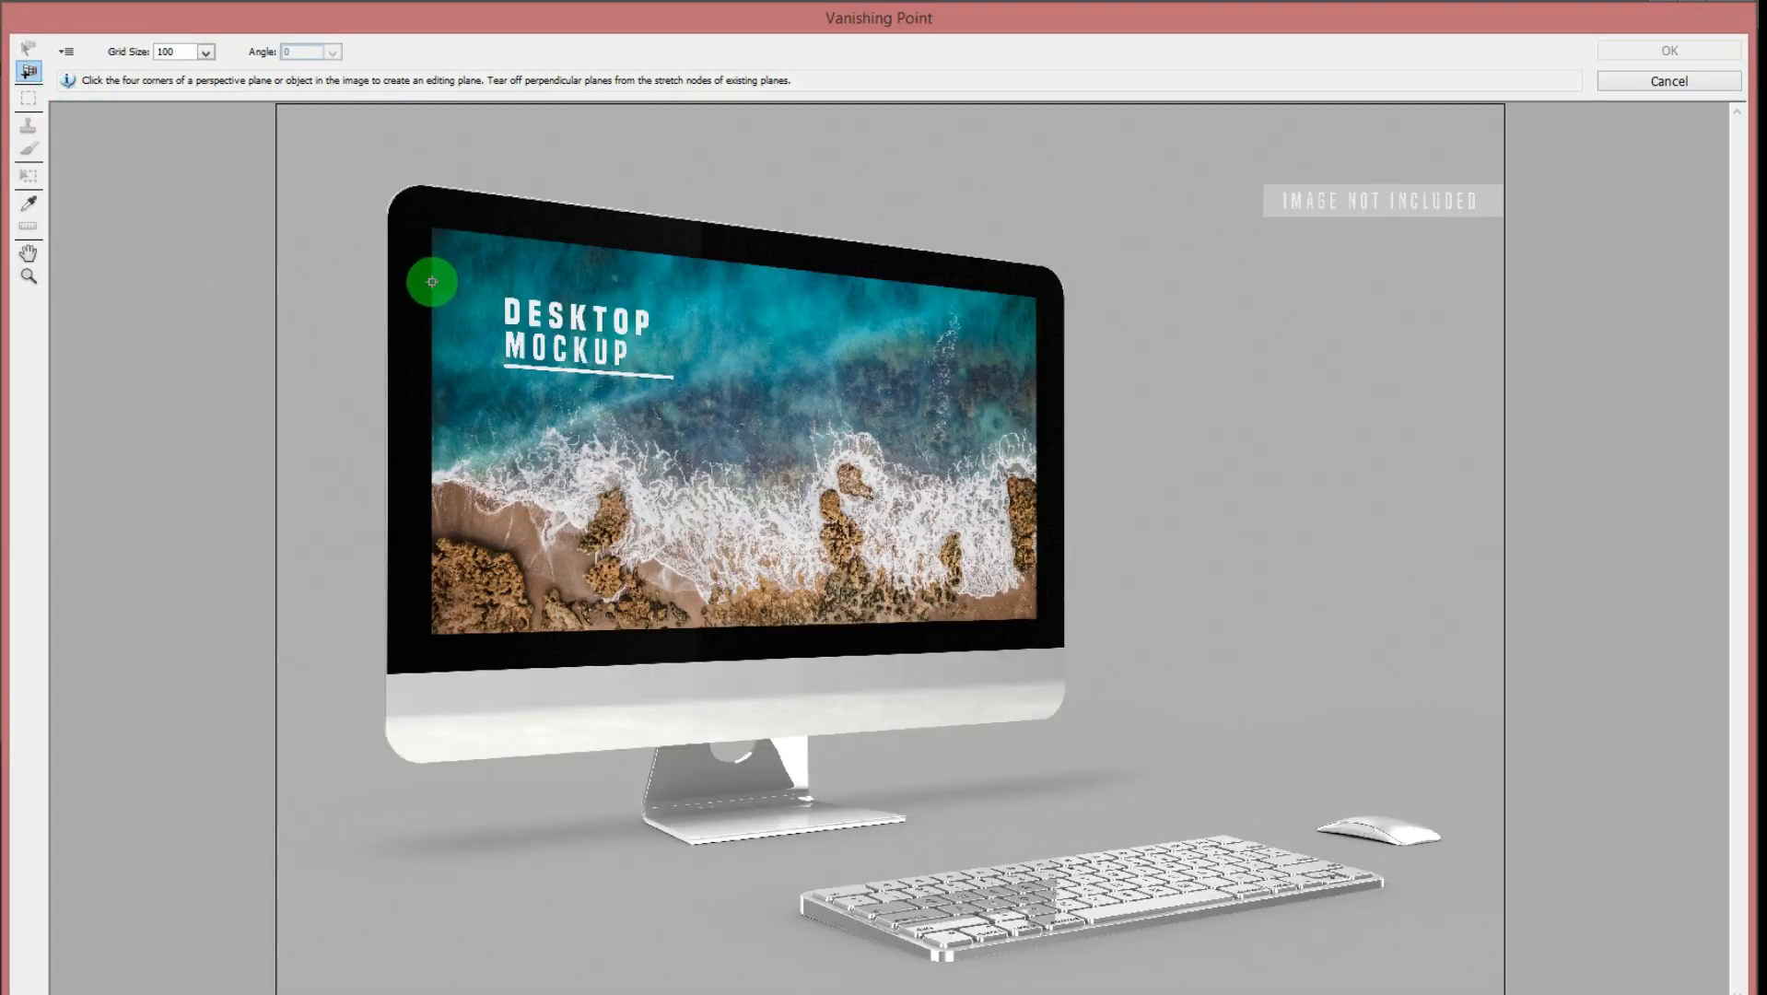
{"action": "left_click", "coordinate": [432, 229]}
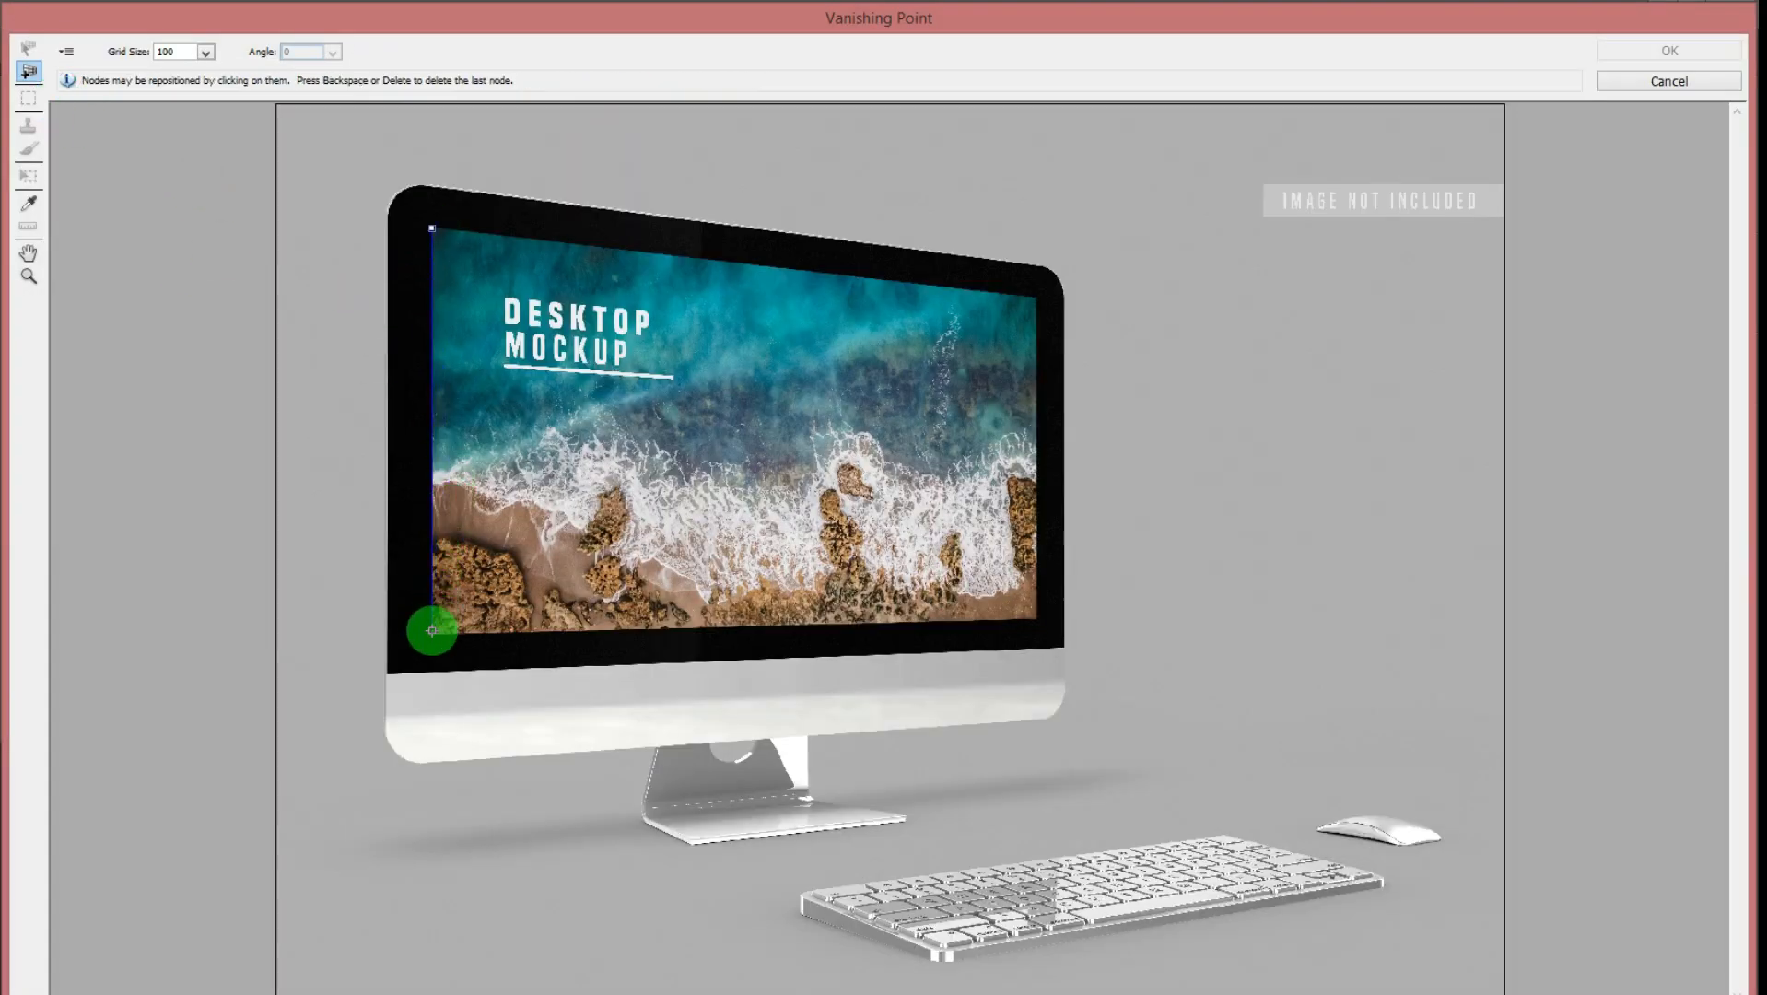
{"action": "left_click", "coordinate": [432, 633]}
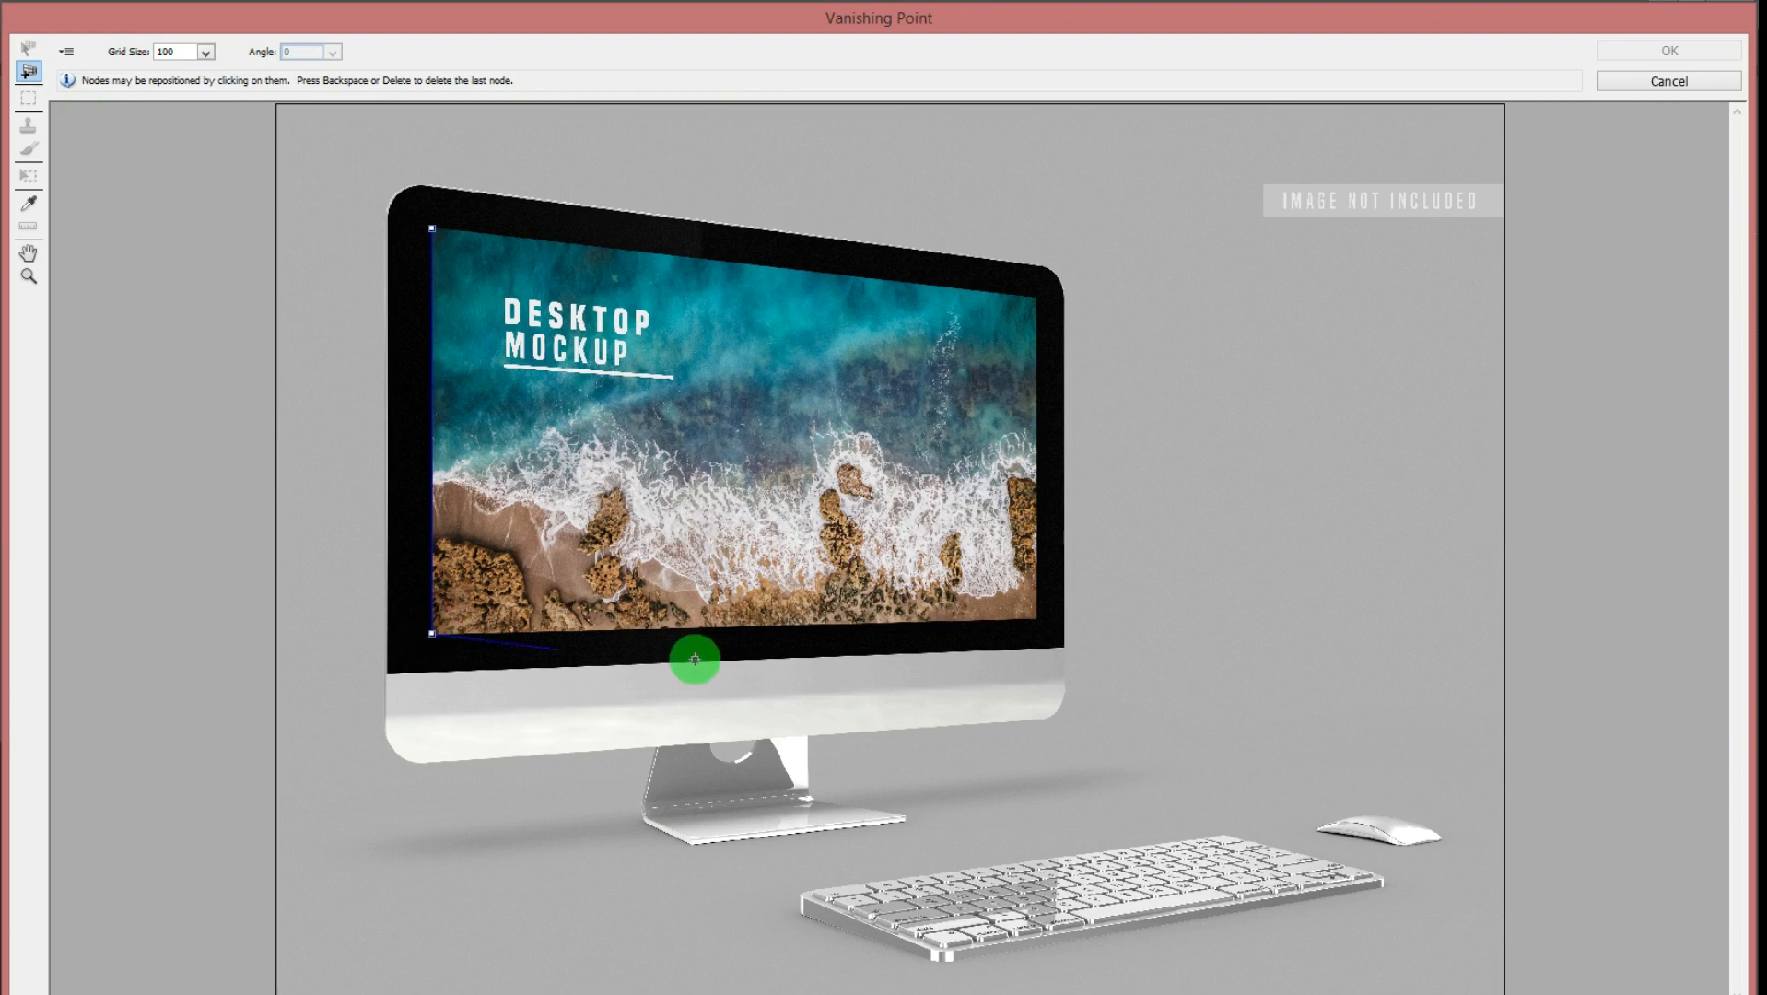
{"action": "left_click", "coordinate": [1037, 617]}
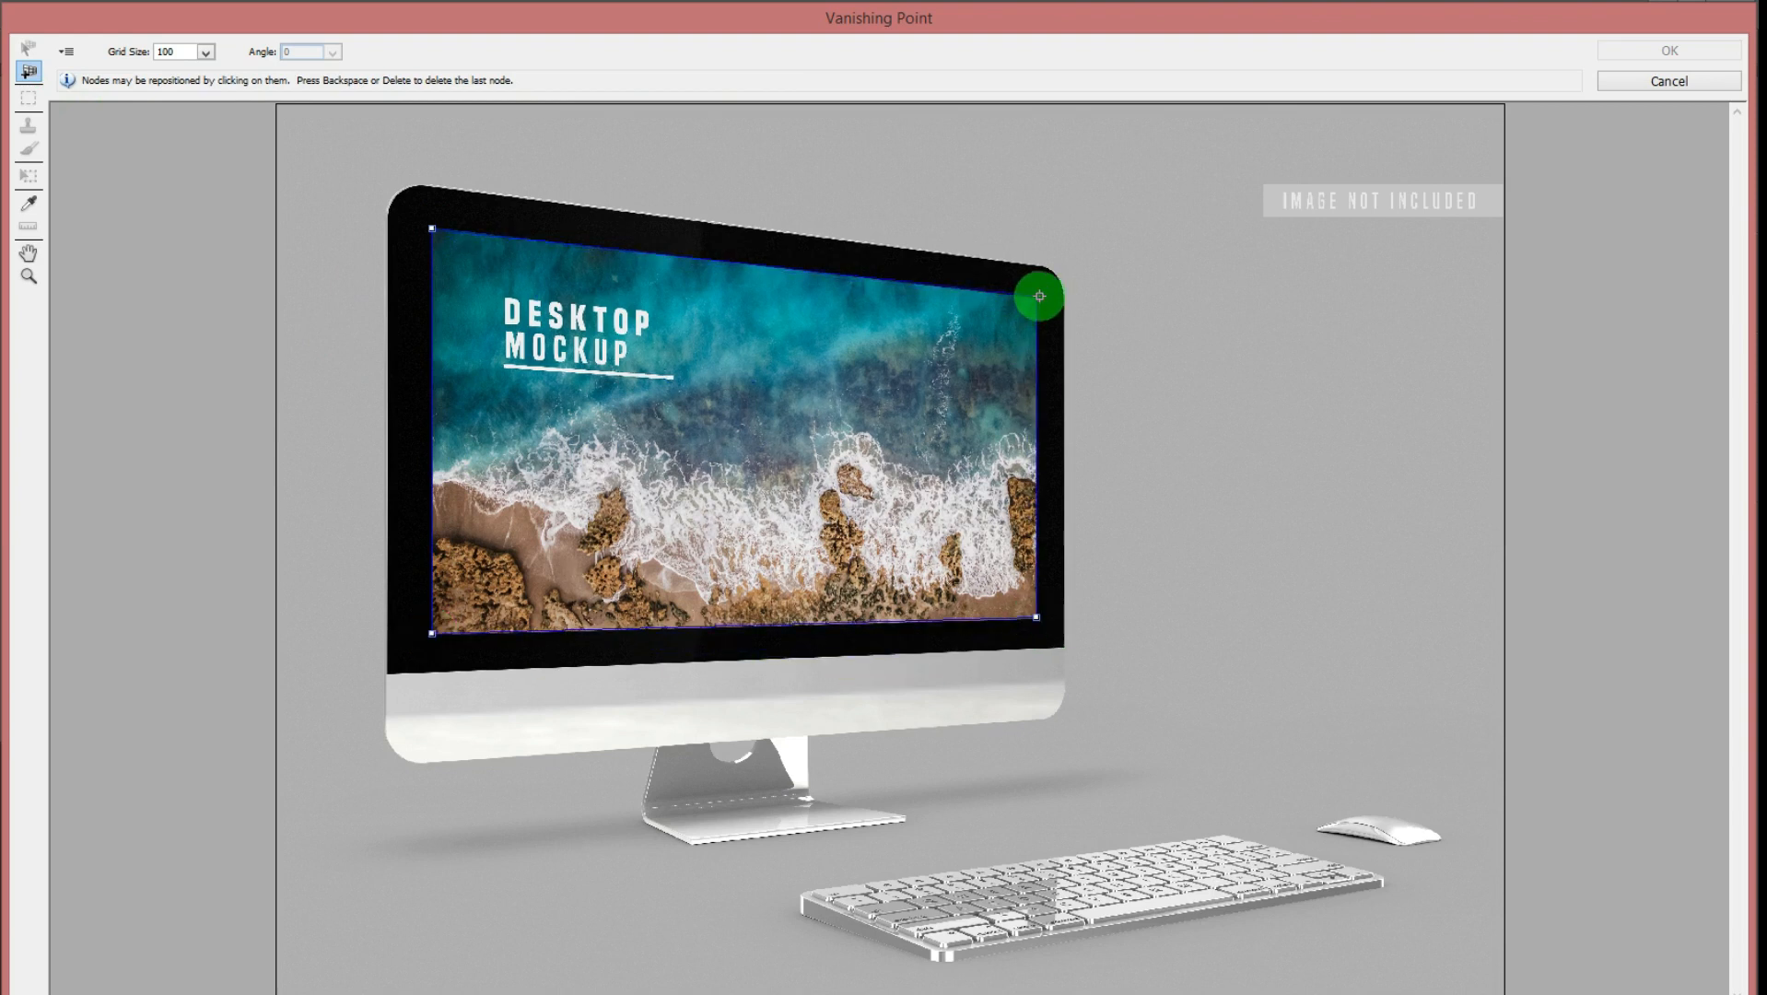
{"action": "left_click", "coordinate": [1040, 296]}
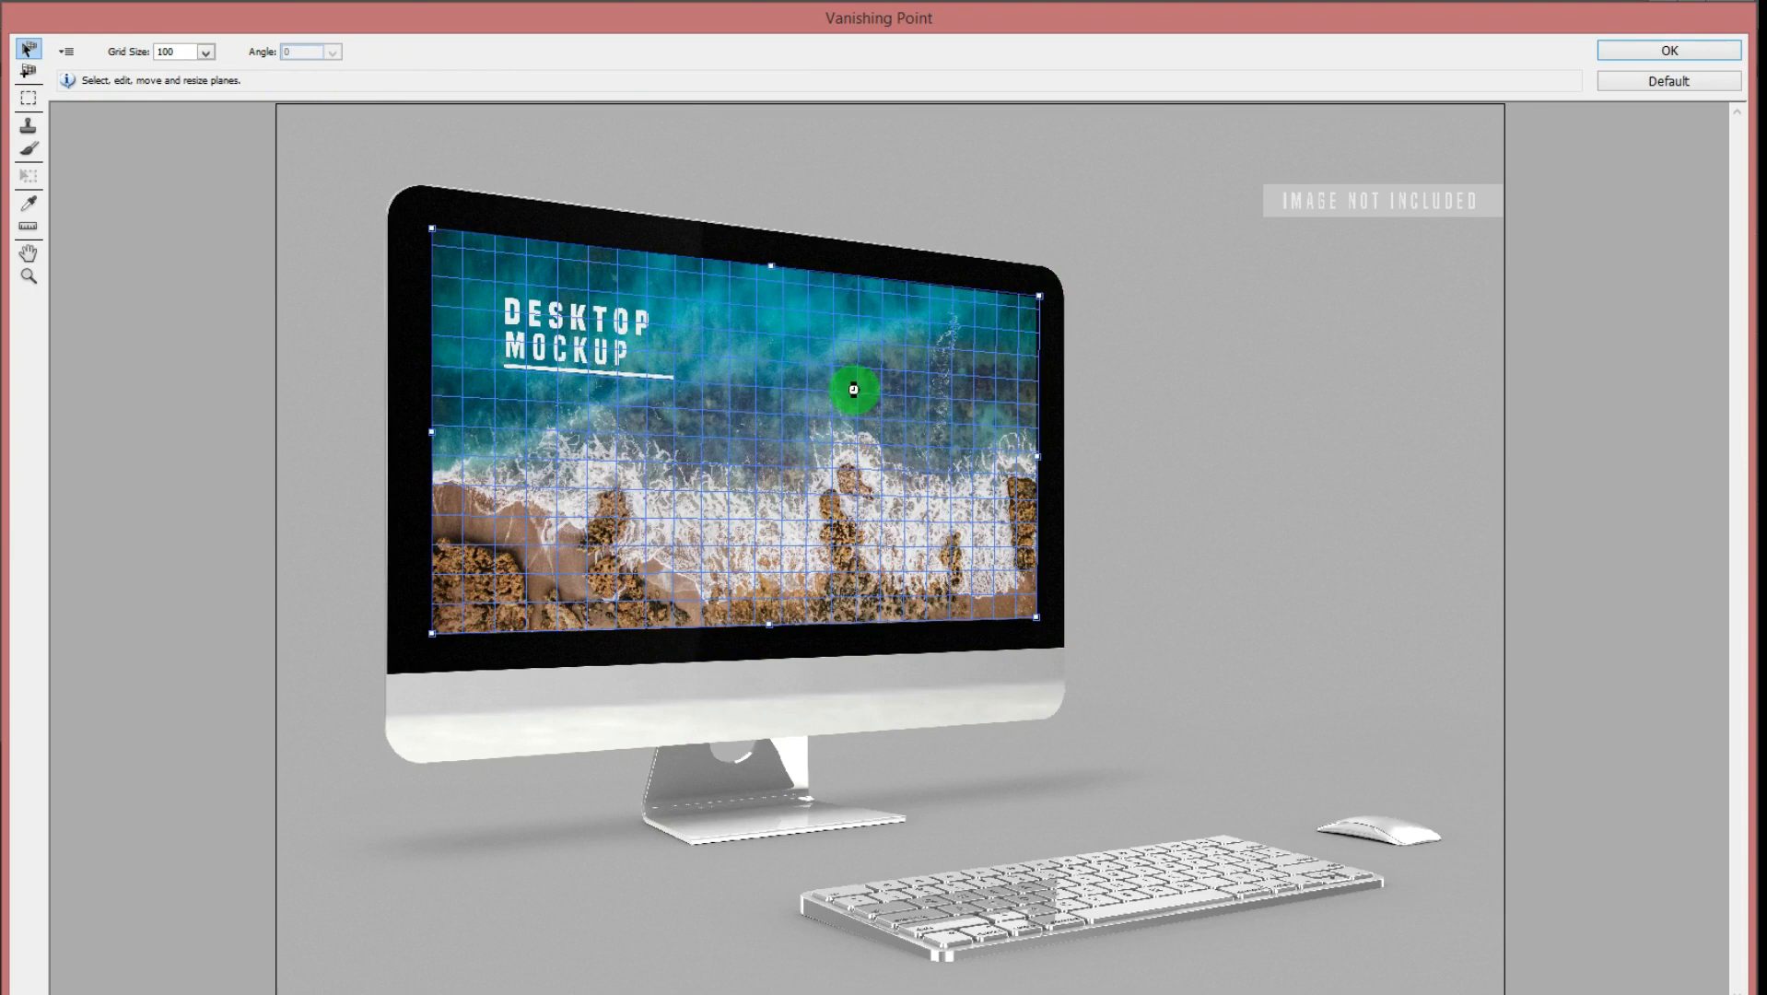
Step: Paste the copied thumbnail into the perspective plane, scale it to fill the monitor's screen and apply the filter
{"action": "key", "text": "ctrl+v"}
{"action": "left_click_drag", "start_coordinate": [522, 208], "coordinate": [908, 507]}
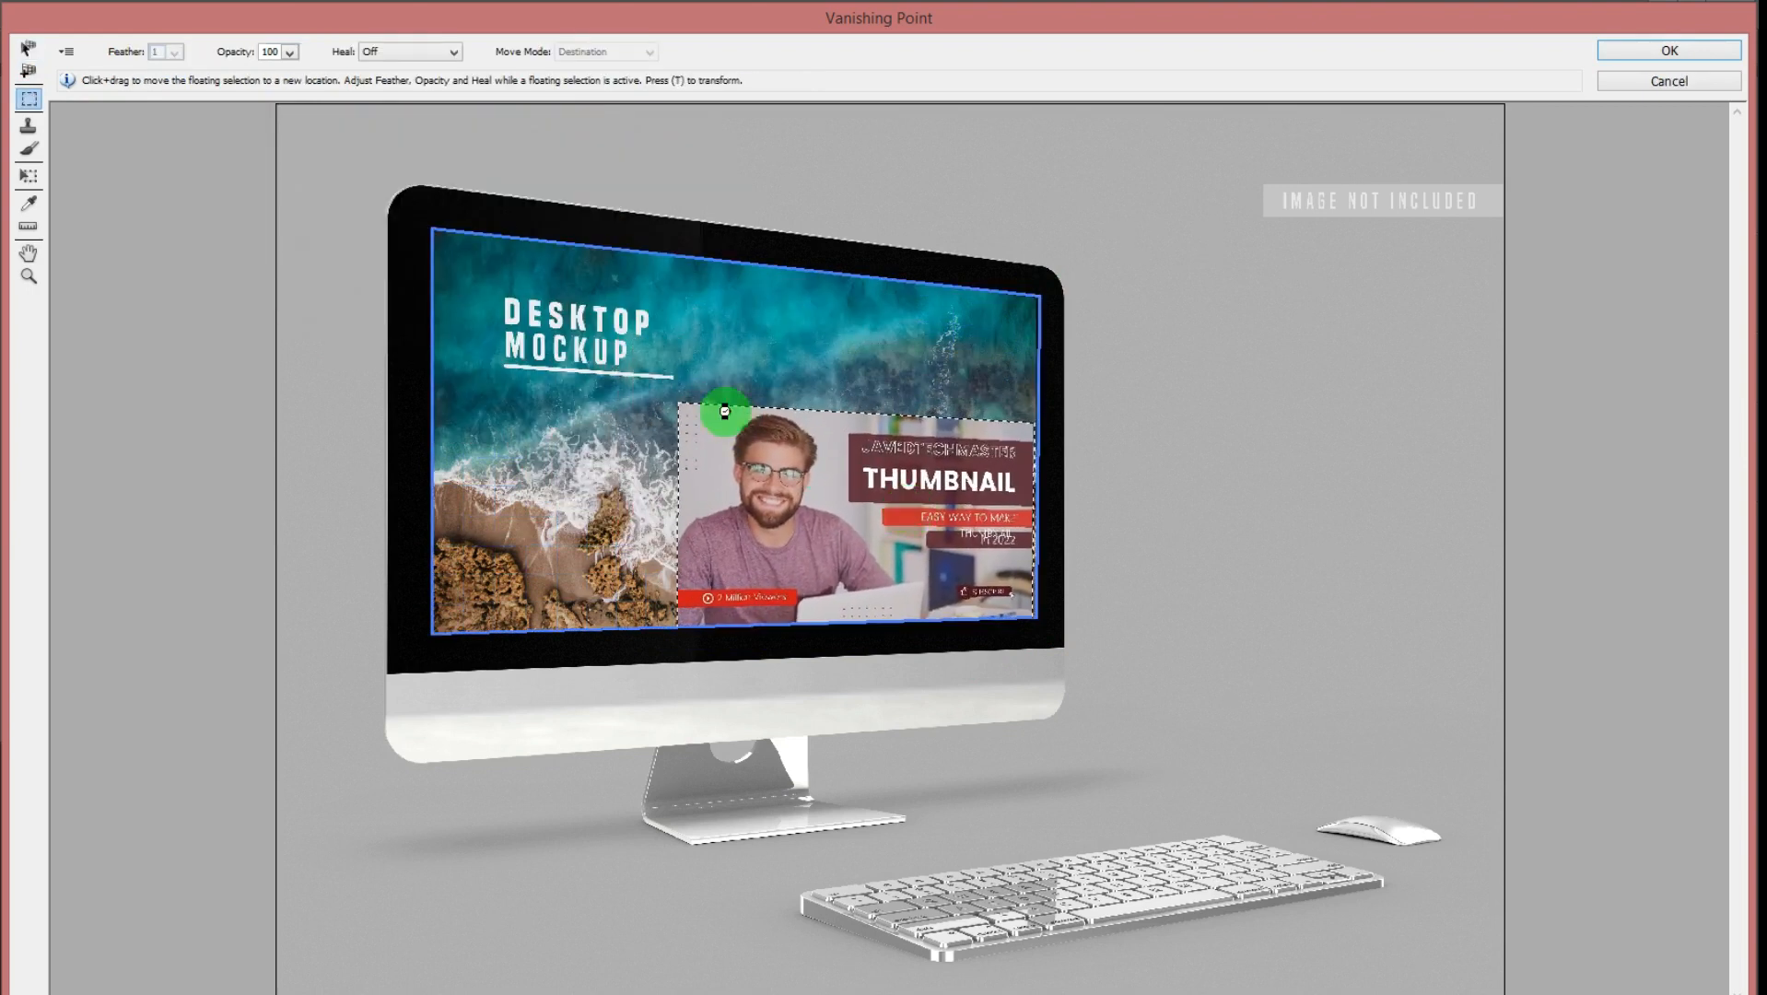
{"action": "key", "text": "t"}
{"action": "left_click_drag", "start_coordinate": [680, 403], "coordinate": [414, 217]}
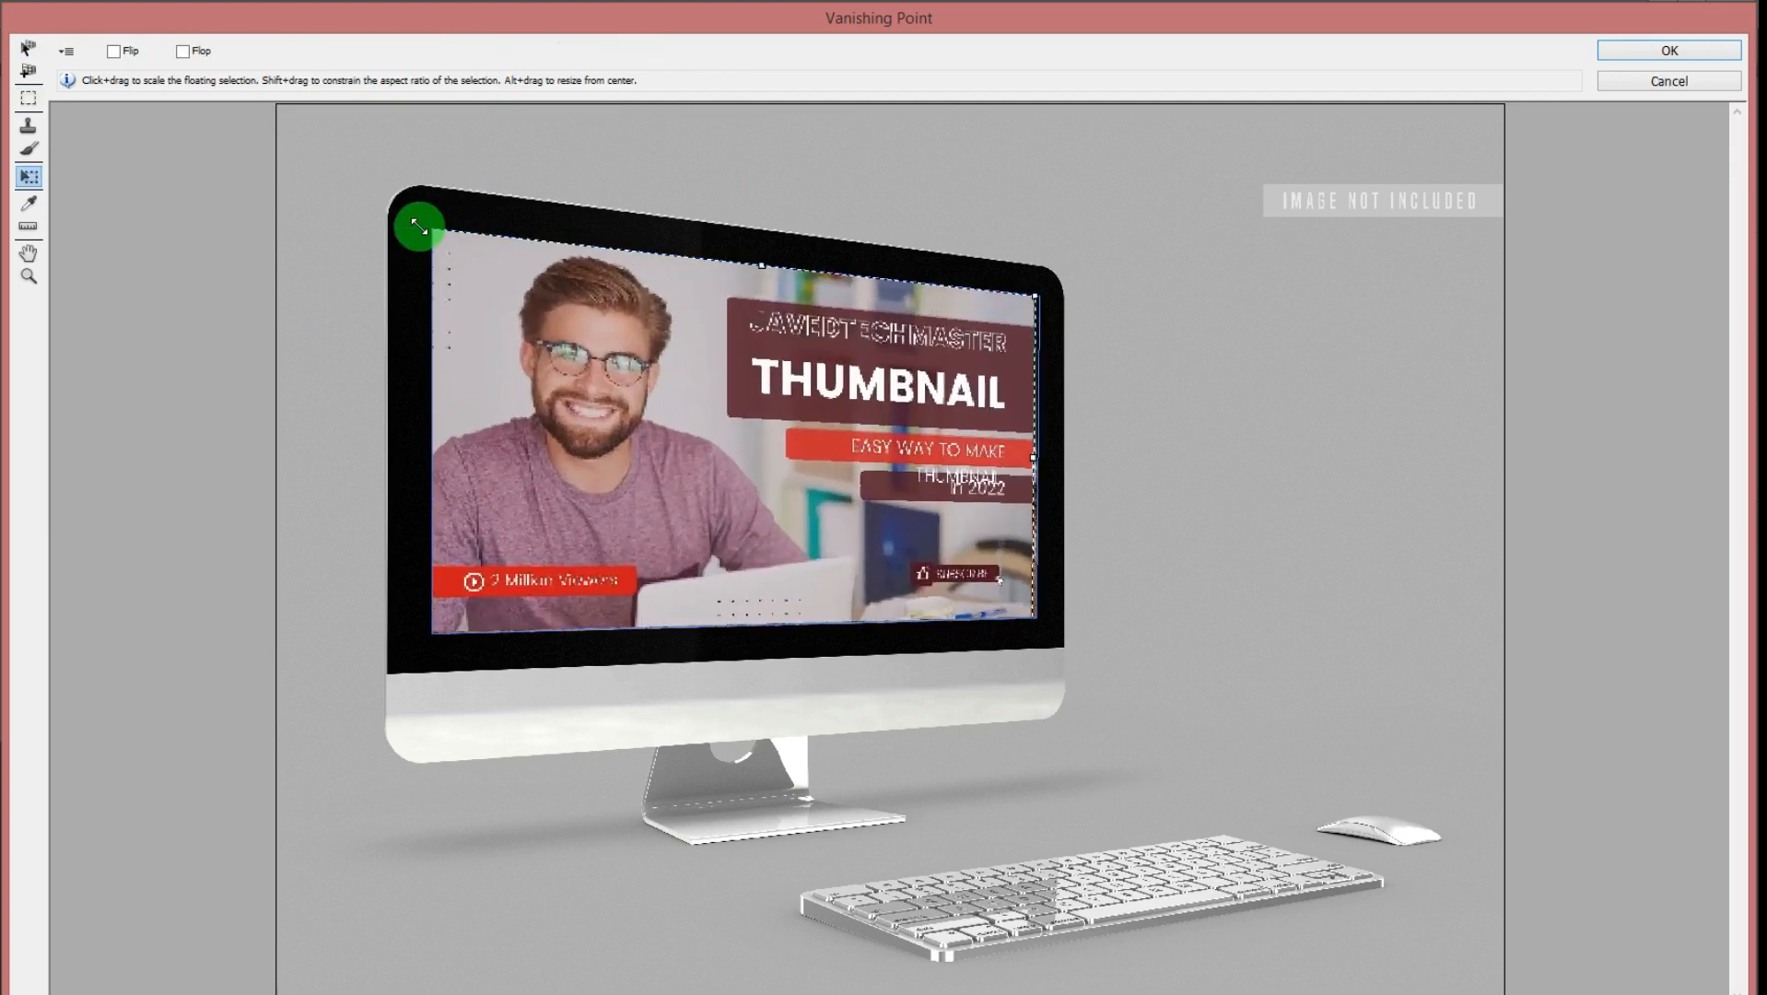
{"action": "left_click", "coordinate": [1664, 48]}
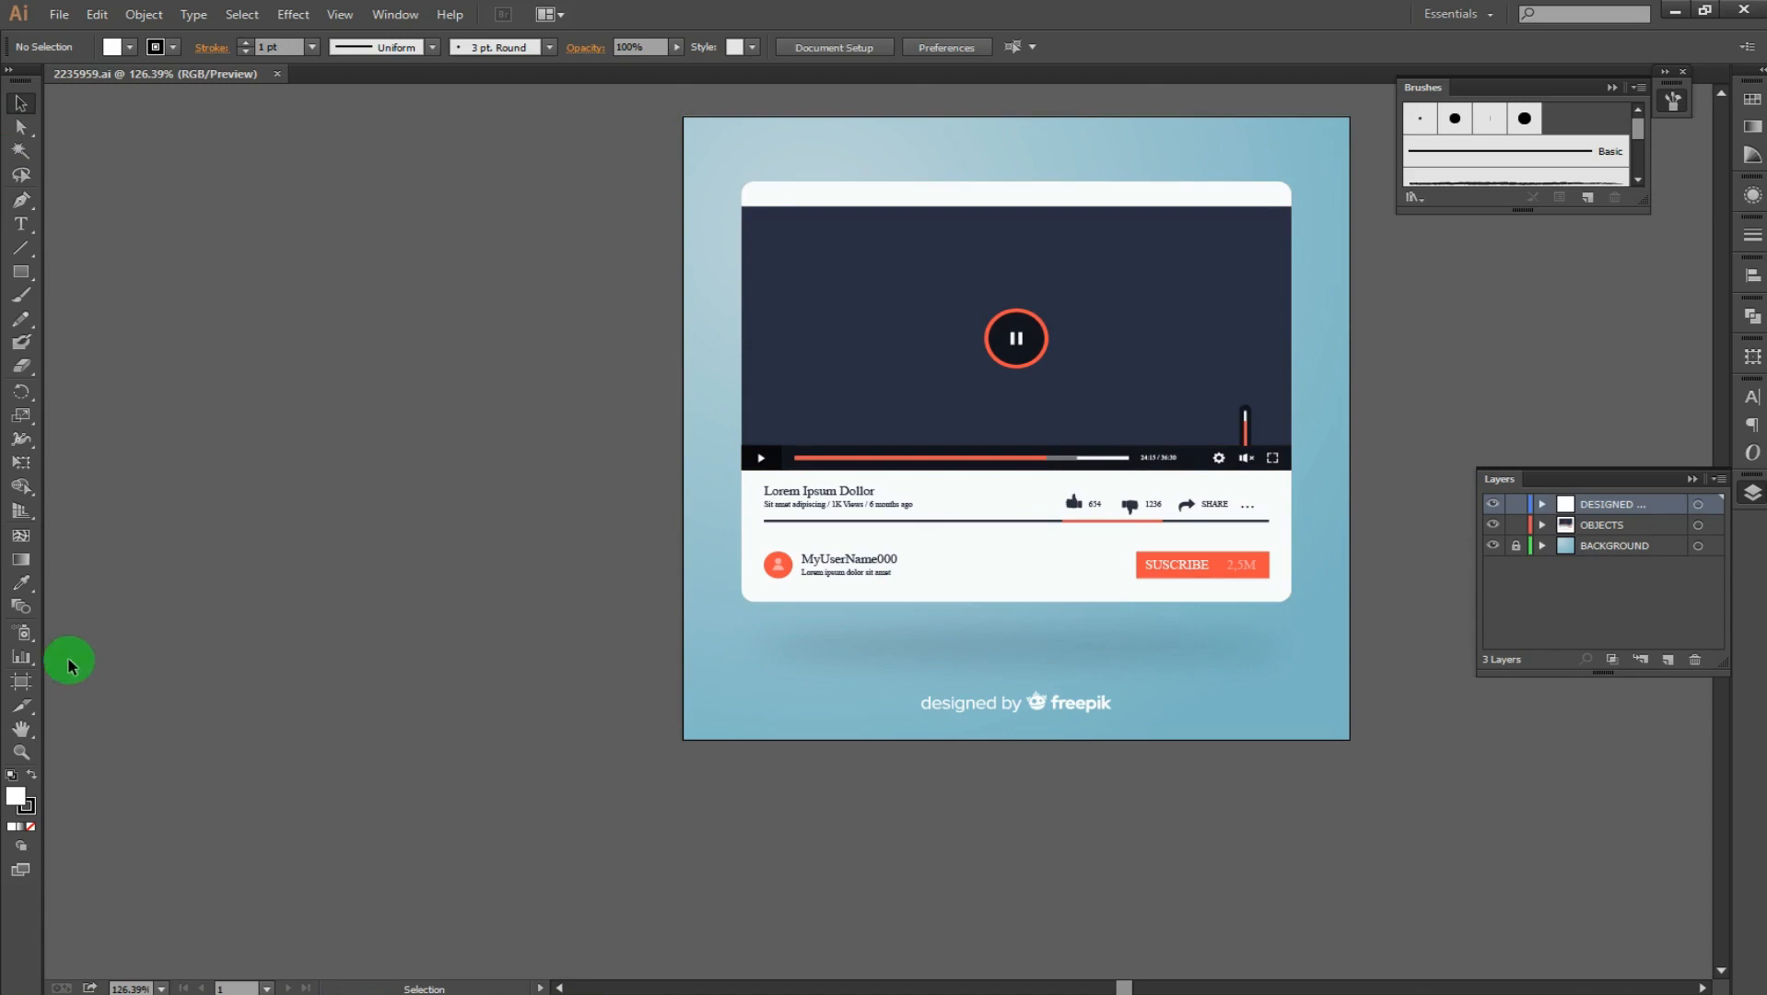
Step: Switch to Illustrator, frame the artboard of 2235959.ai and isolate the video player card group
{"action": "left_click", "coordinate": [25, 754]}
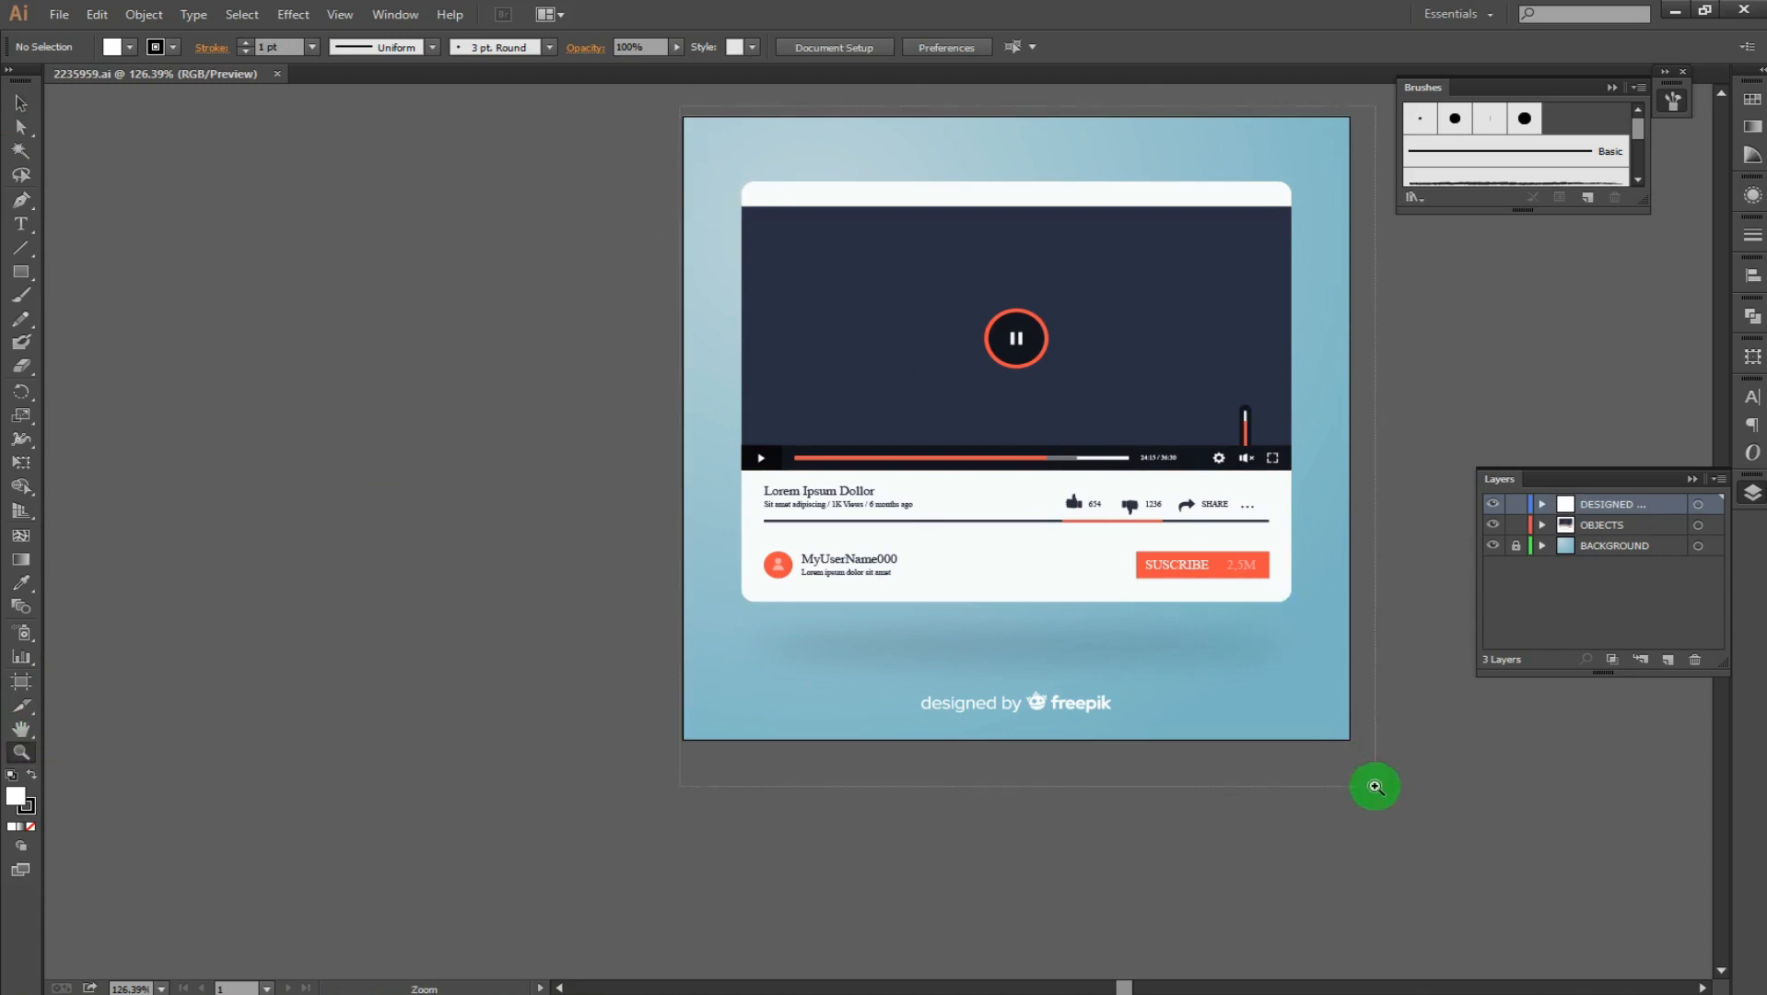
{"action": "left_click", "coordinate": [1374, 787]}
{"action": "left_click", "coordinate": [21, 103]}
{"action": "left_click", "coordinate": [600, 348]}
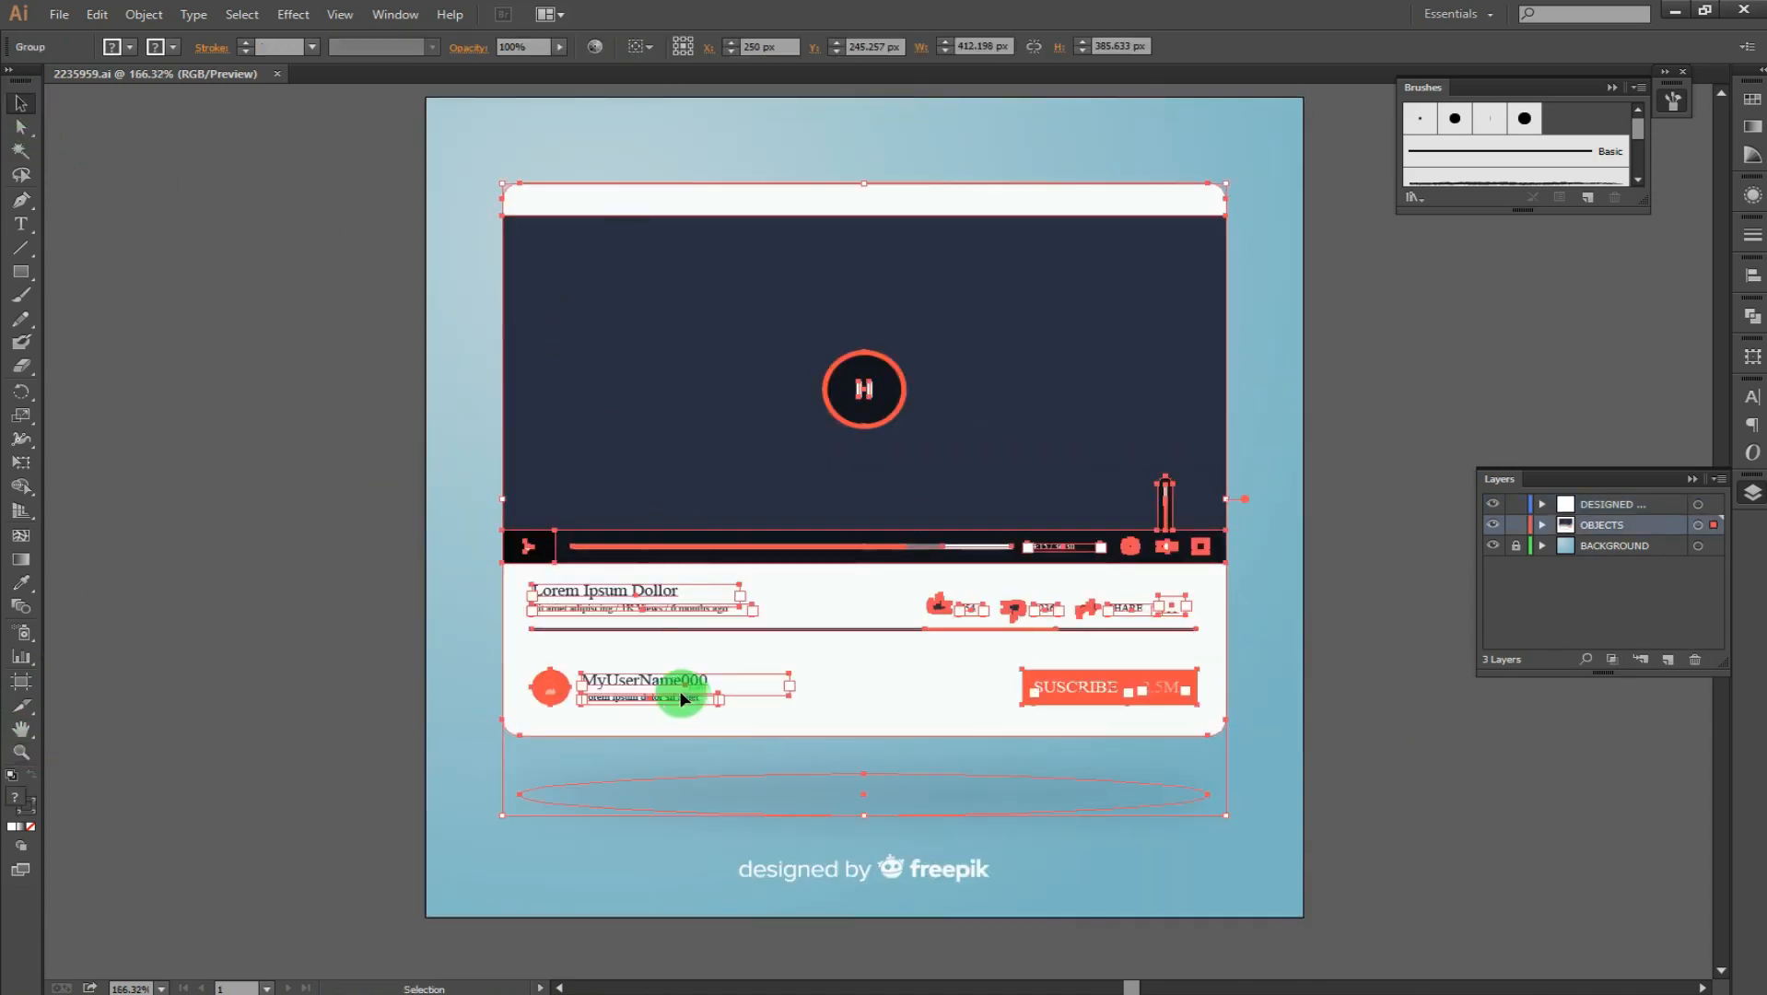
{"action": "double_click", "coordinate": [588, 596]}
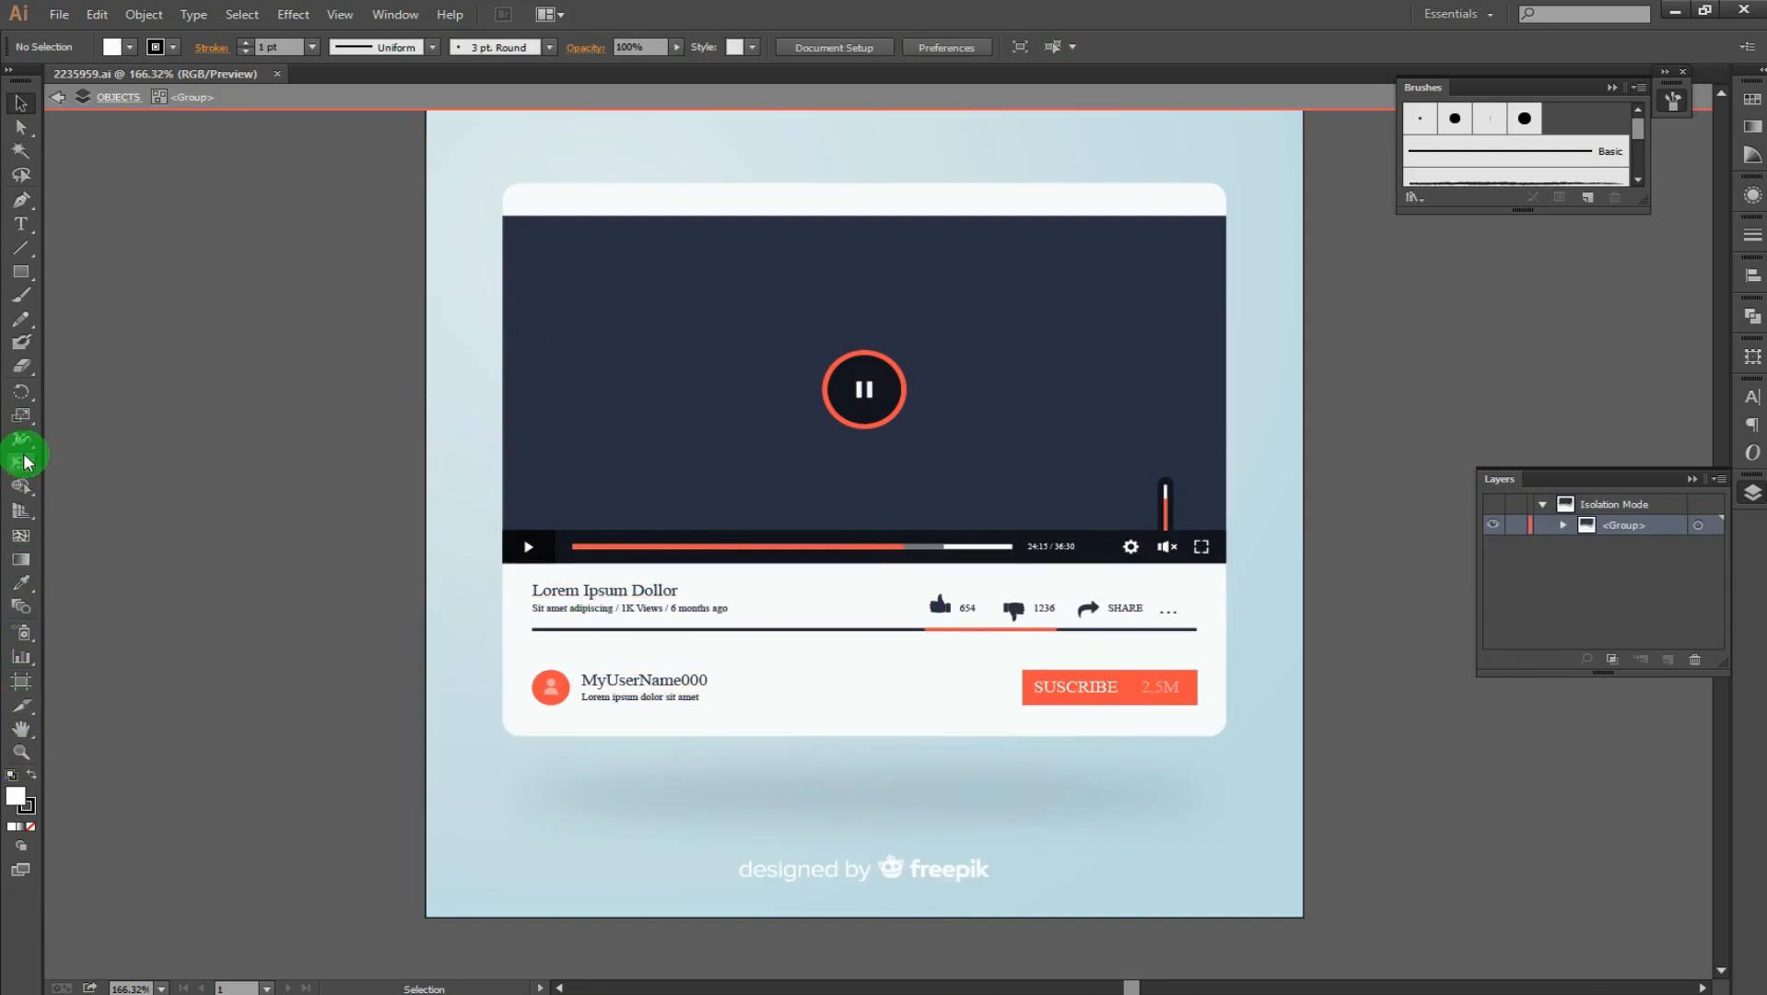
Step: Replace the title with "How to Make Youtube" and the user name with "Javed Tech Master", leaving the whole new name selected
{"action": "left_click", "coordinate": [21, 224]}
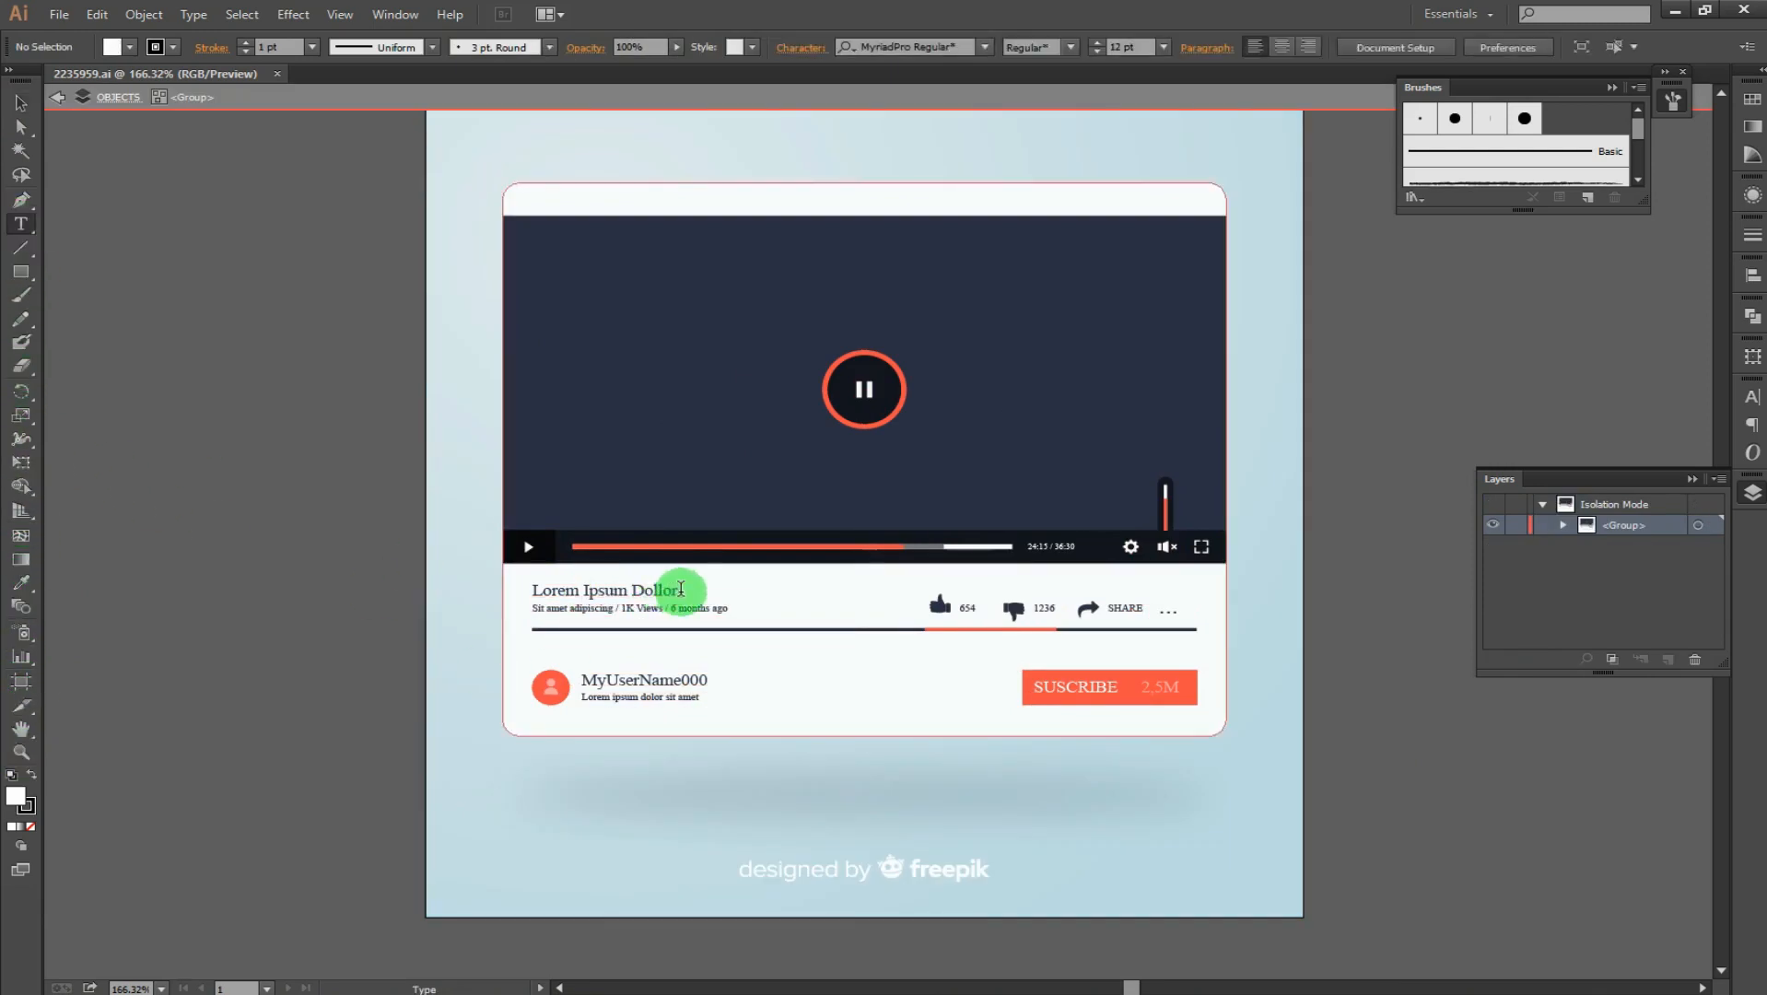
{"action": "left_click_drag", "start_coordinate": [679, 589], "coordinate": [535, 588]}
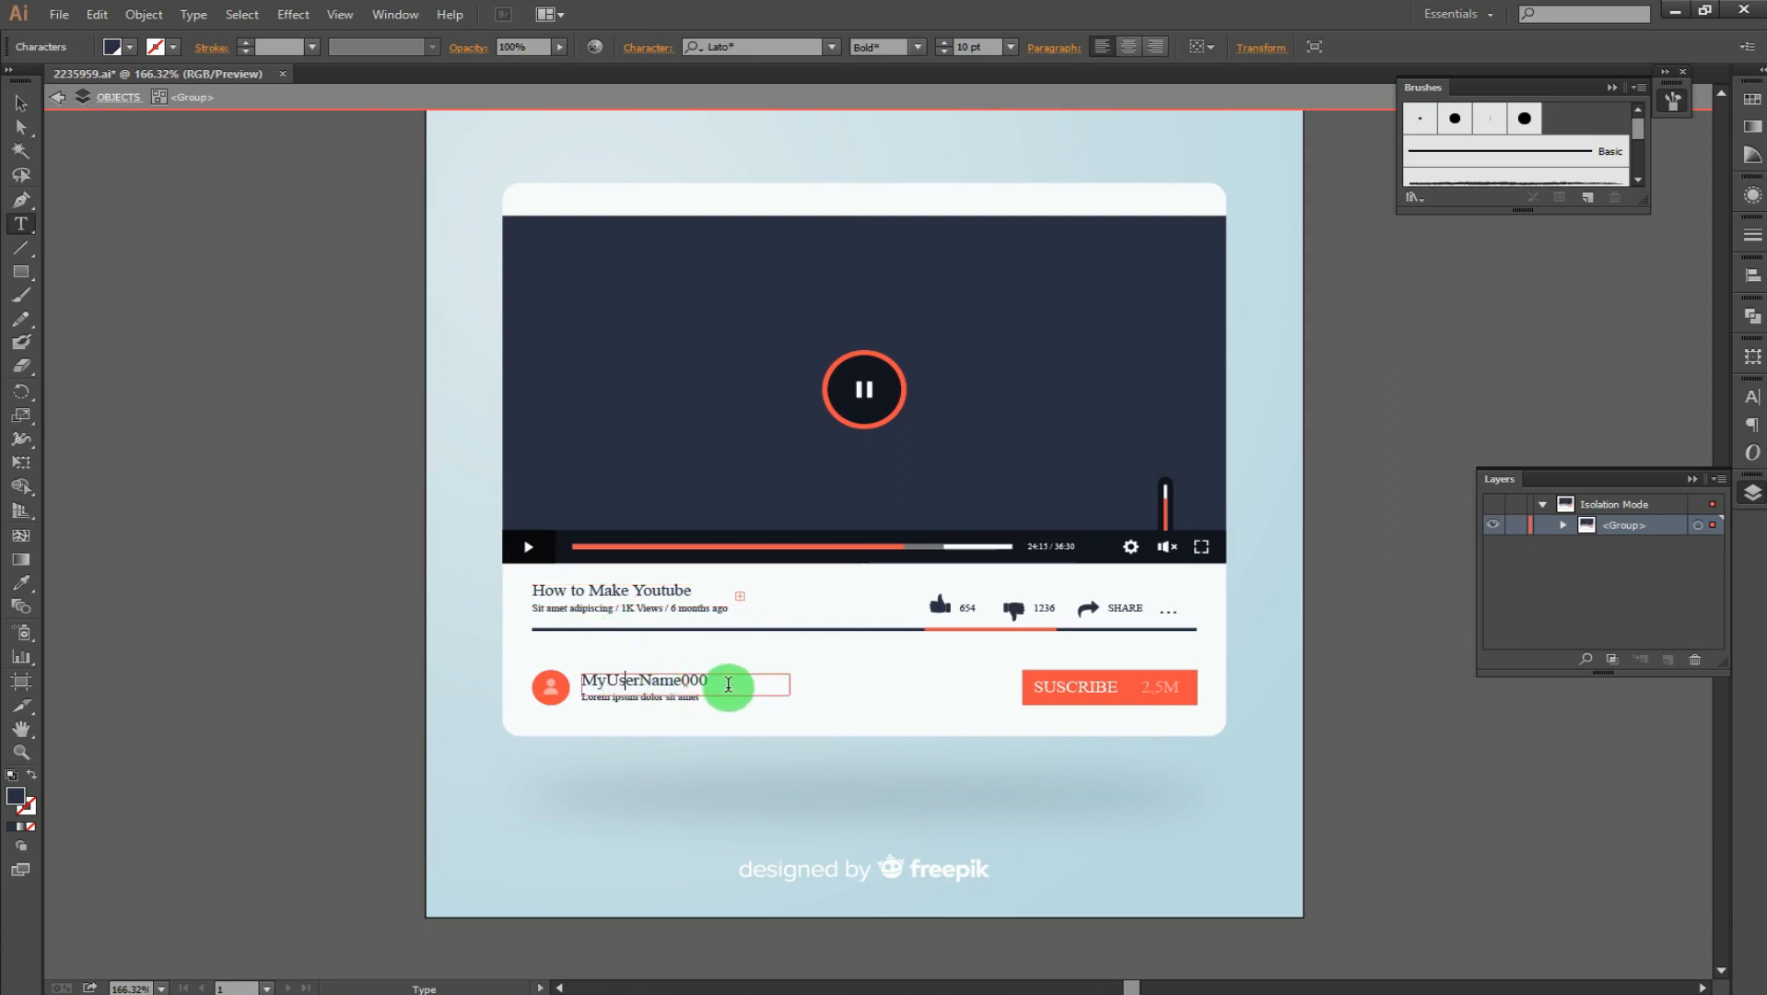
{"action": "left_click_drag", "start_coordinate": [726, 683], "coordinate": [555, 682]}
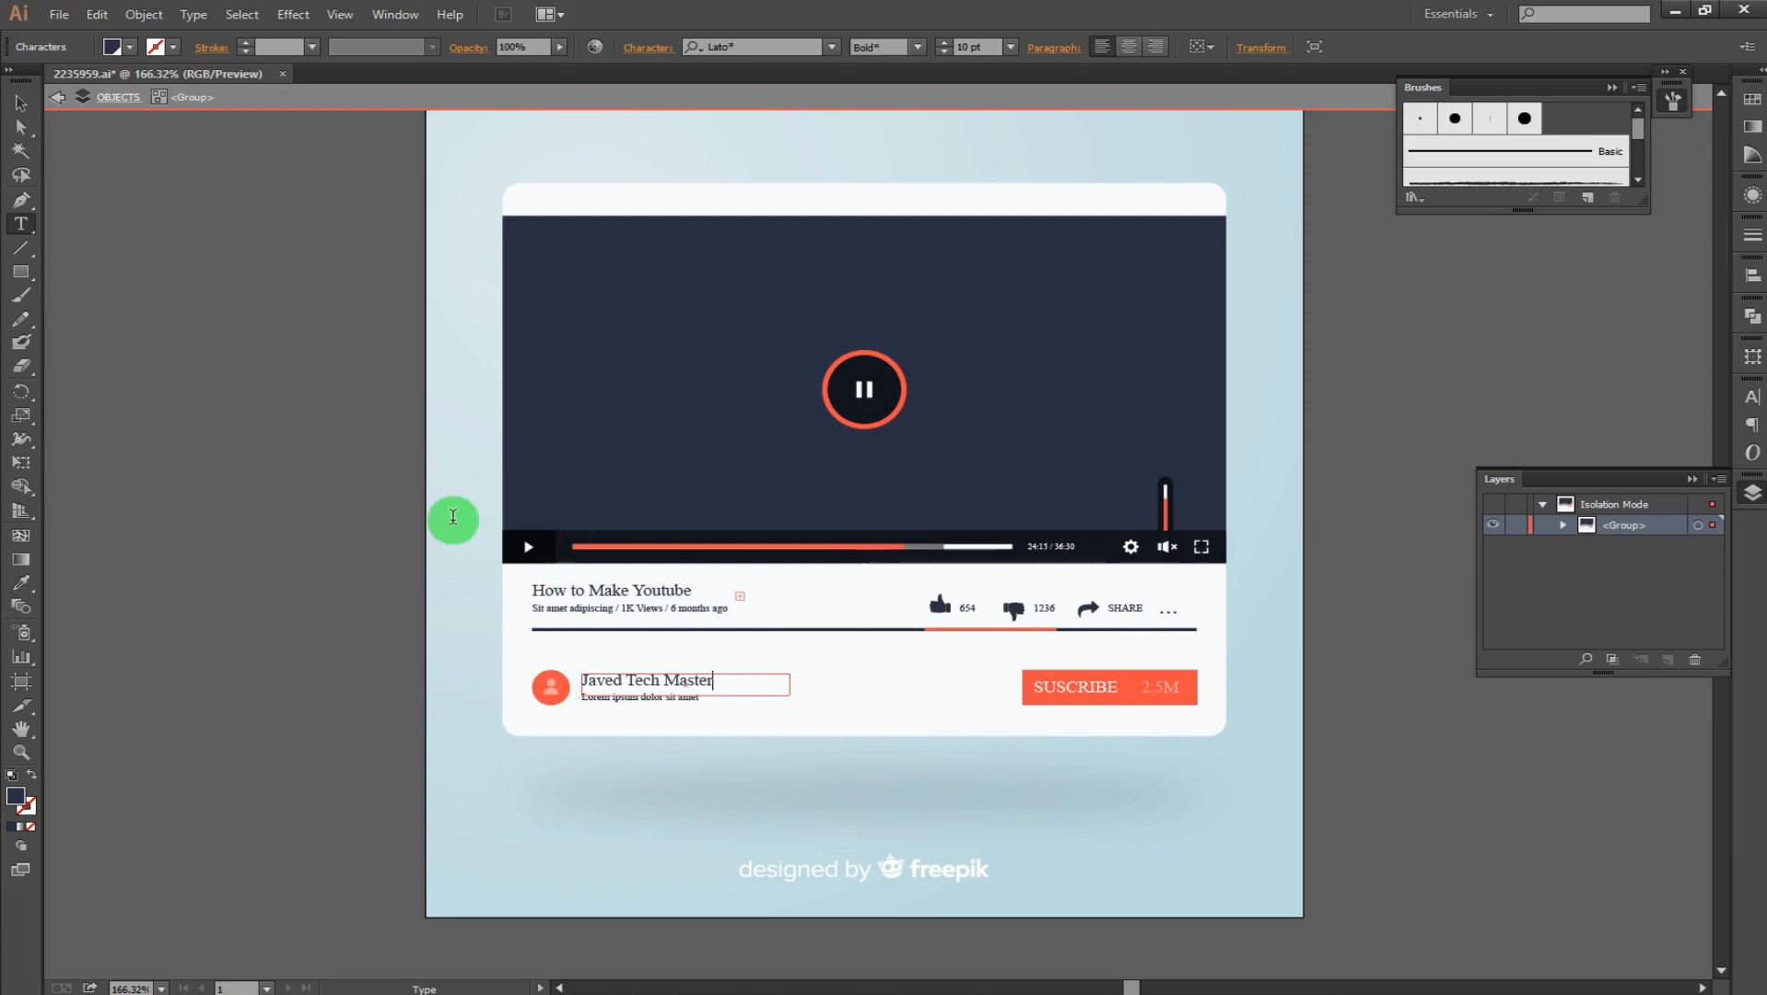
{"action": "key", "text": "ctrl+a"}
Step: Try Gill Sans MT Ext Condensed Bold and Haettenschweiler as fonts for the channel name
{"action": "left_click", "coordinate": [830, 51]}
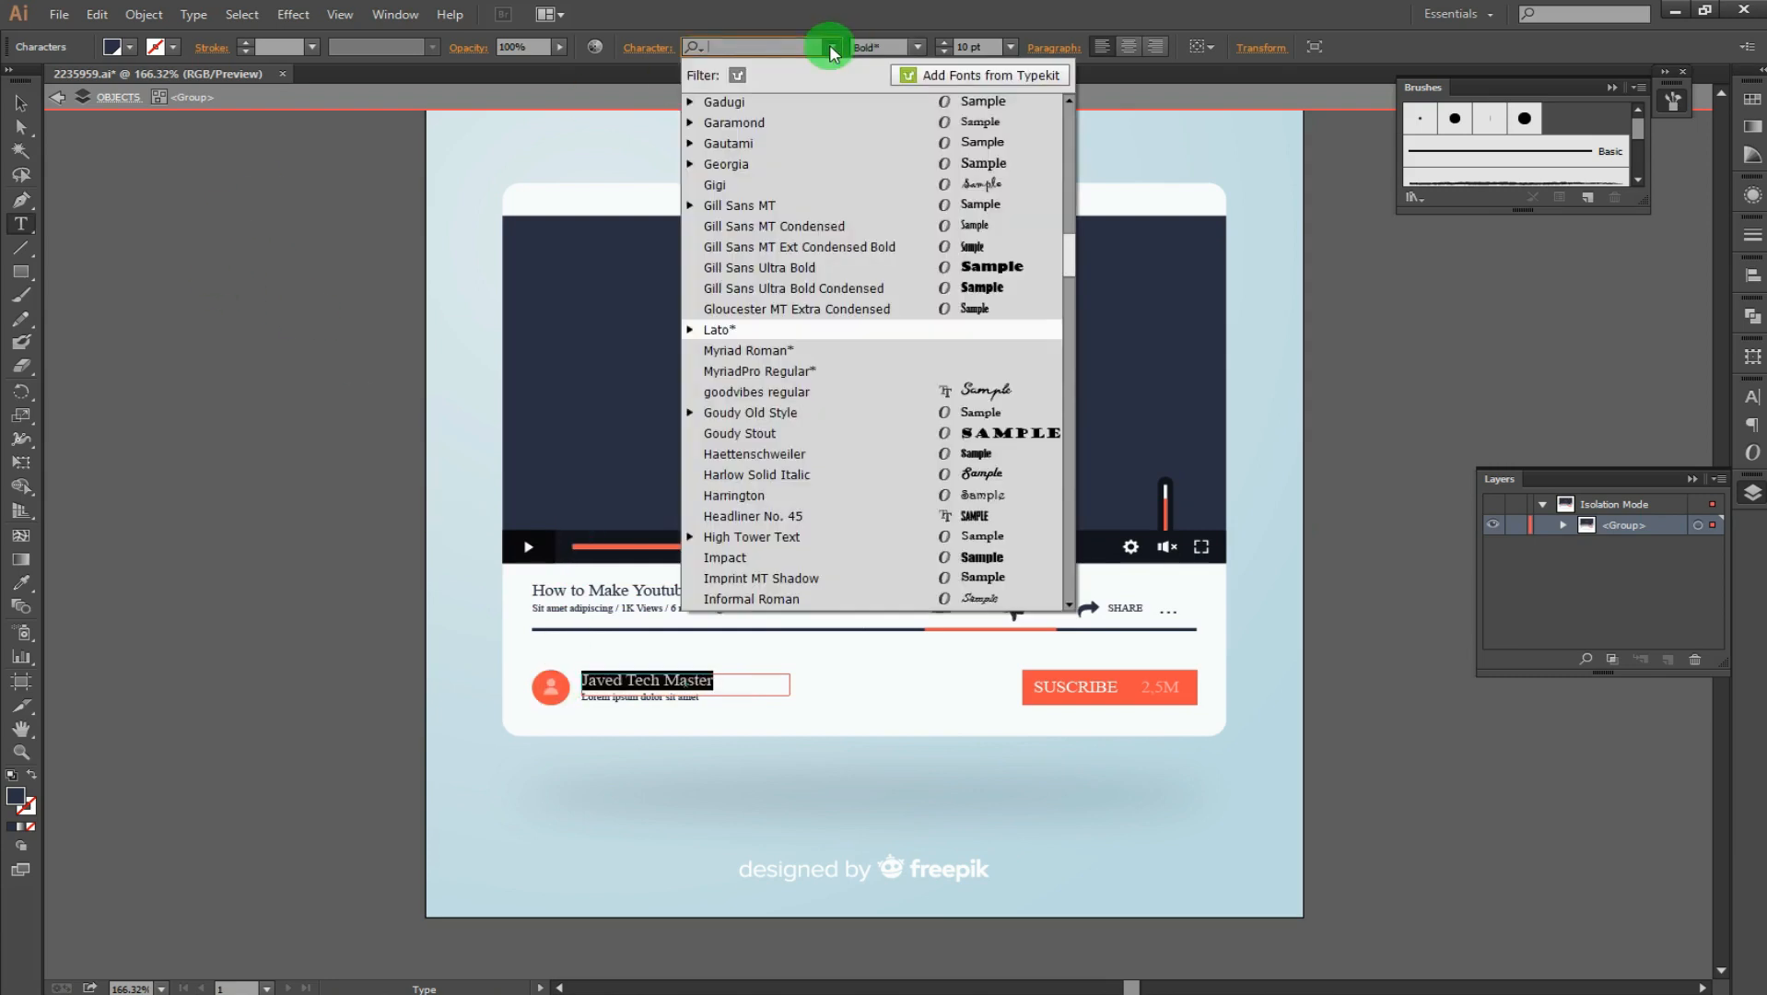
{"action": "left_click", "coordinate": [823, 255]}
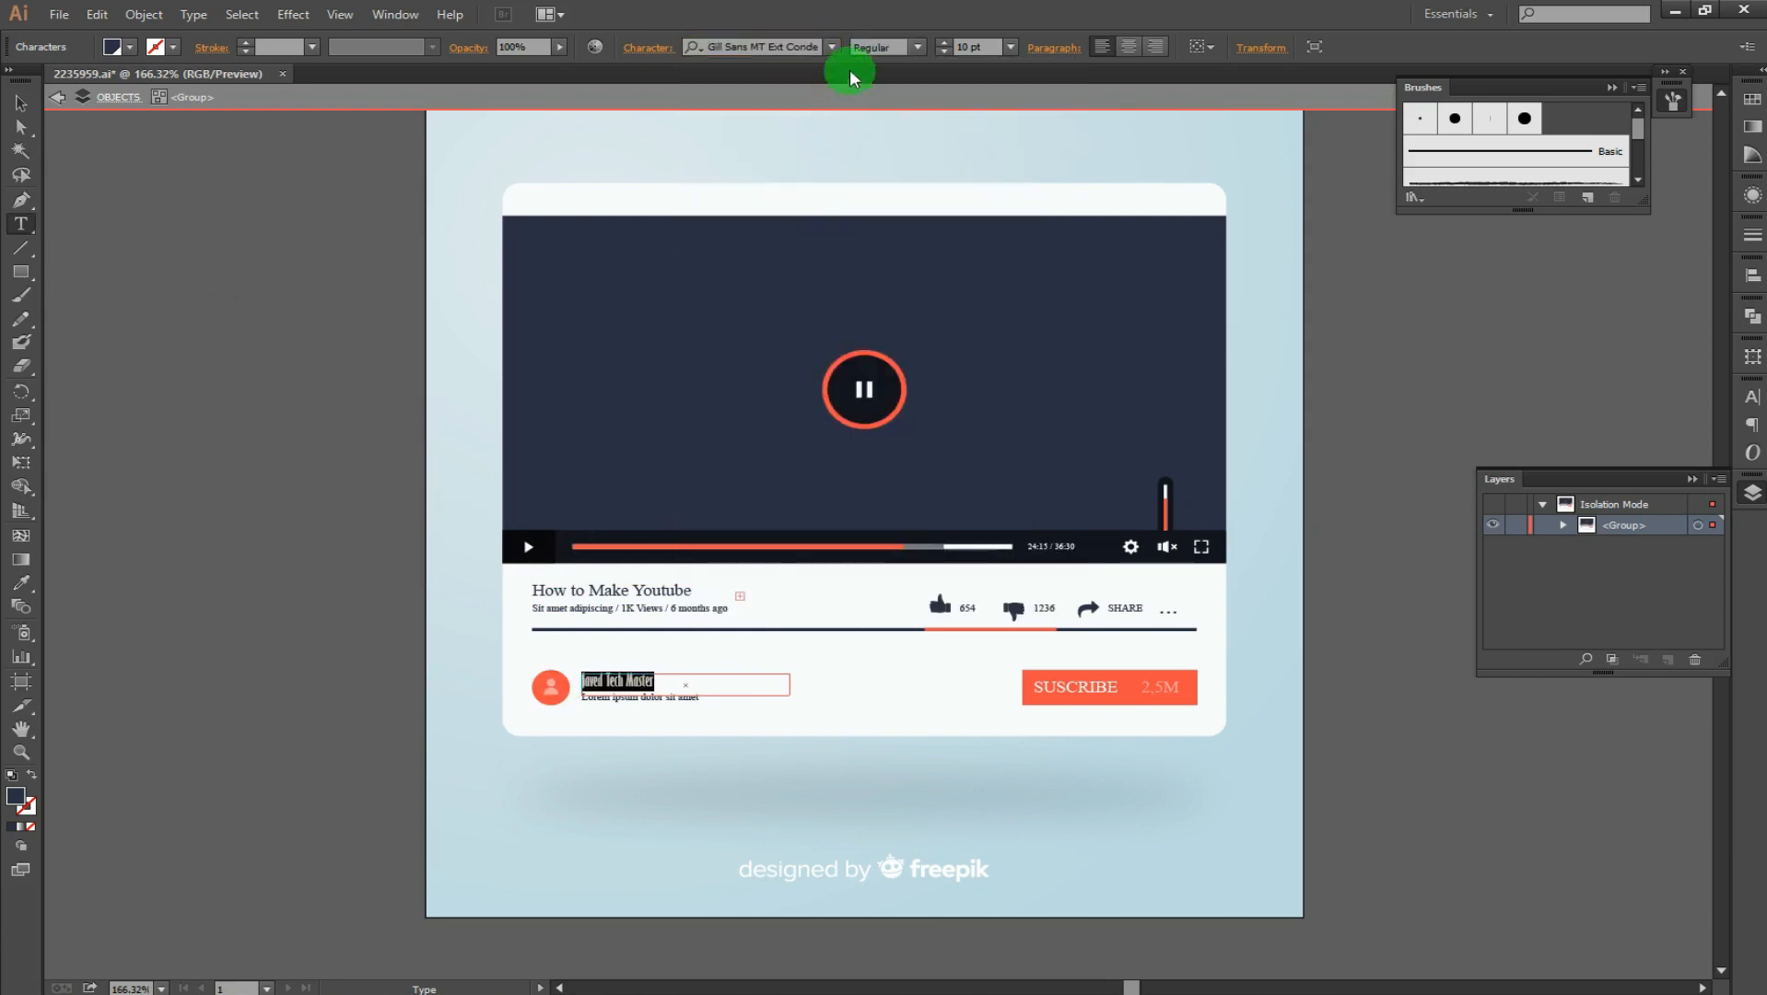
{"action": "left_click", "coordinate": [832, 47]}
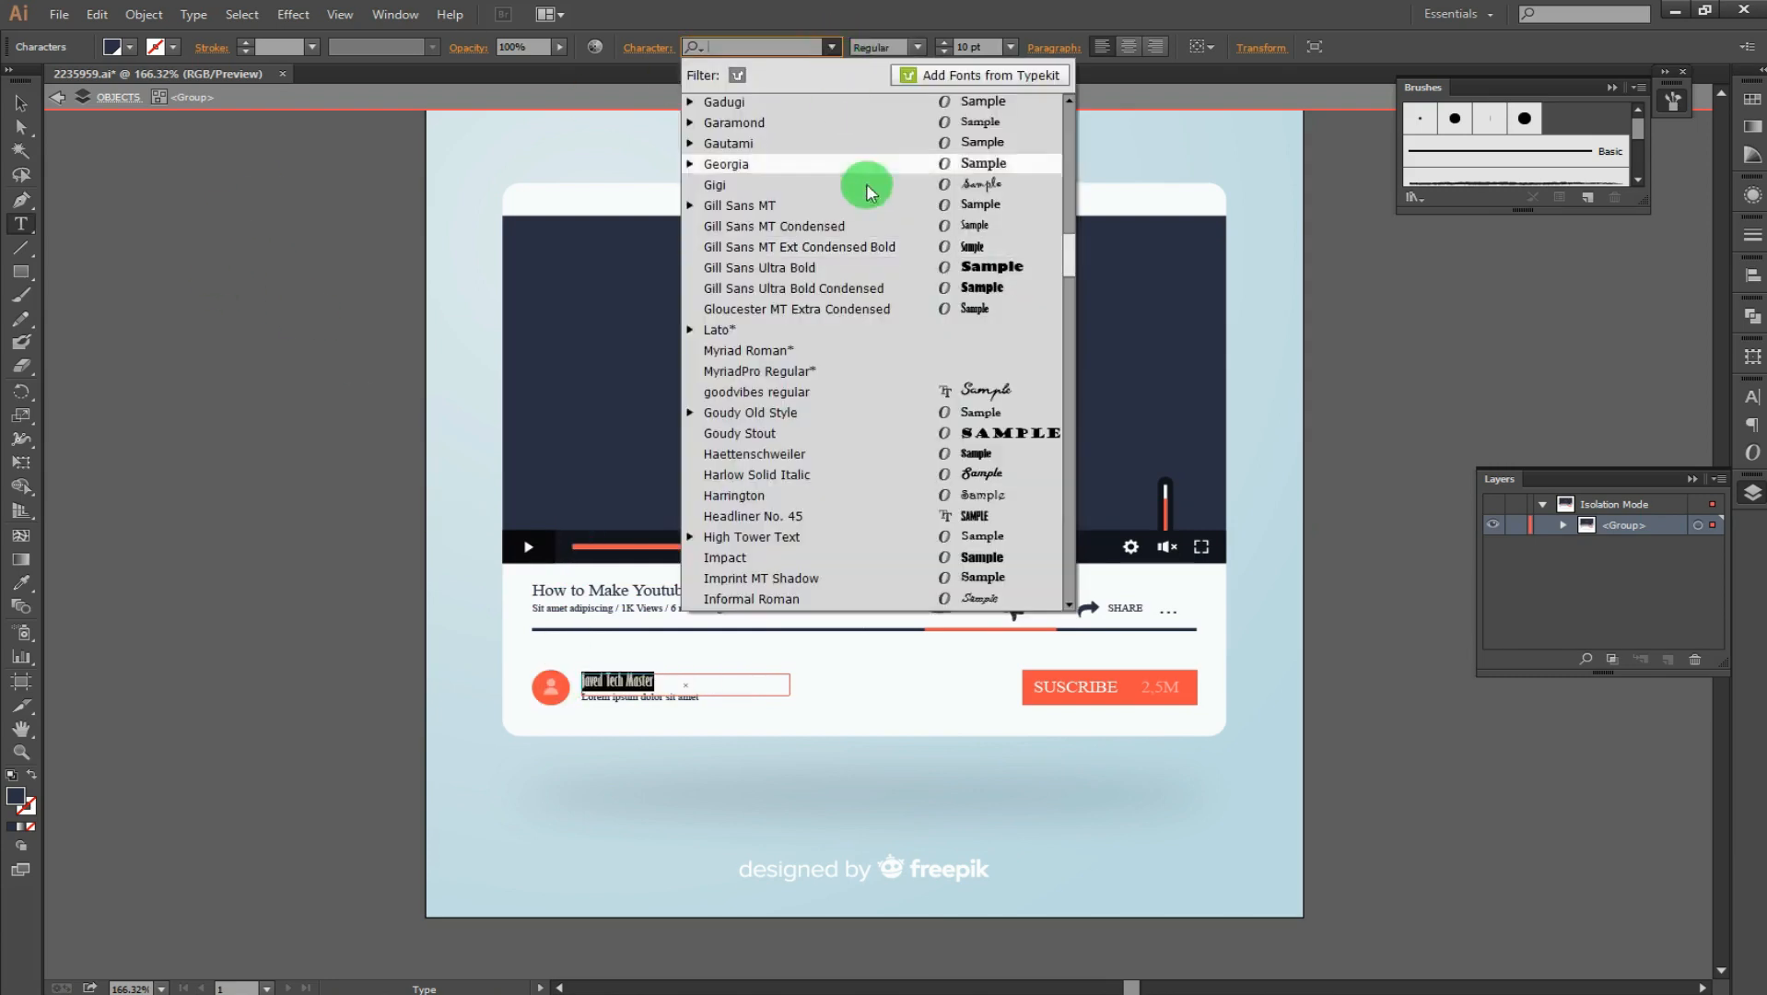
{"action": "left_click", "coordinate": [901, 451]}
Step: Set the channel name in Bebas Neue Regular at 18 pt
{"action": "left_click", "coordinate": [841, 46]}
{"action": "left_click_drag", "start_coordinate": [1069, 295], "coordinate": [1073, 79]}
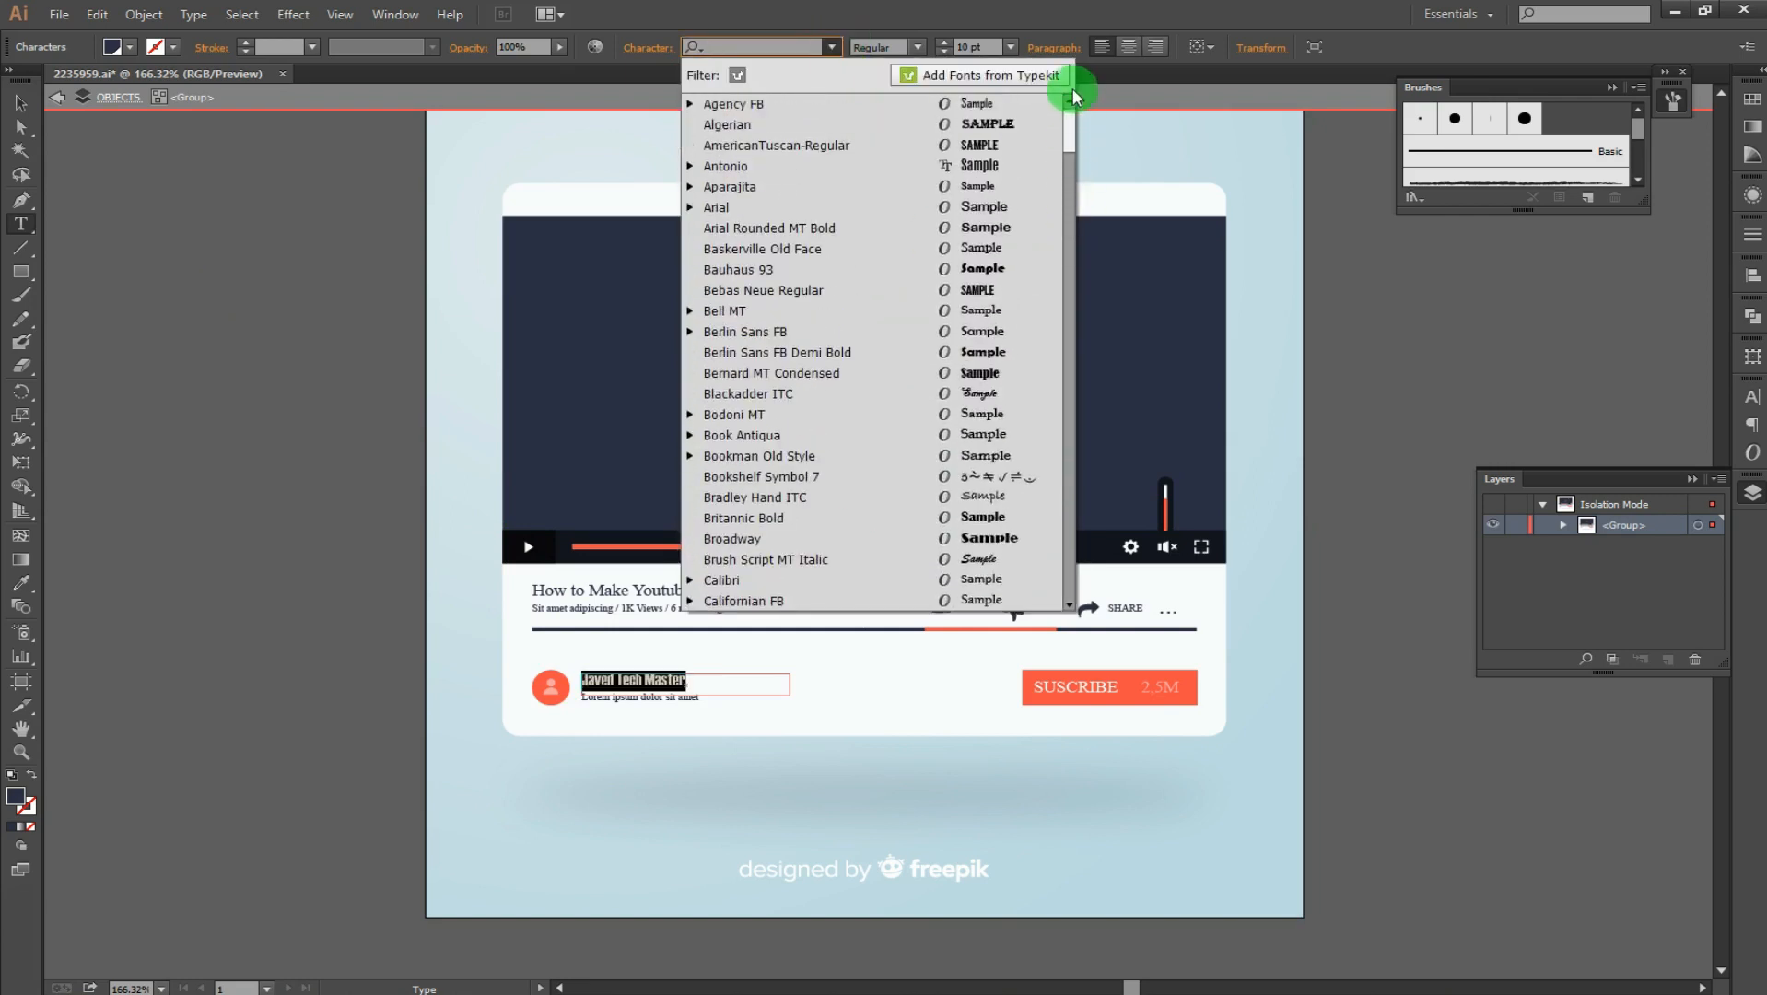
{"action": "left_click", "coordinate": [978, 290]}
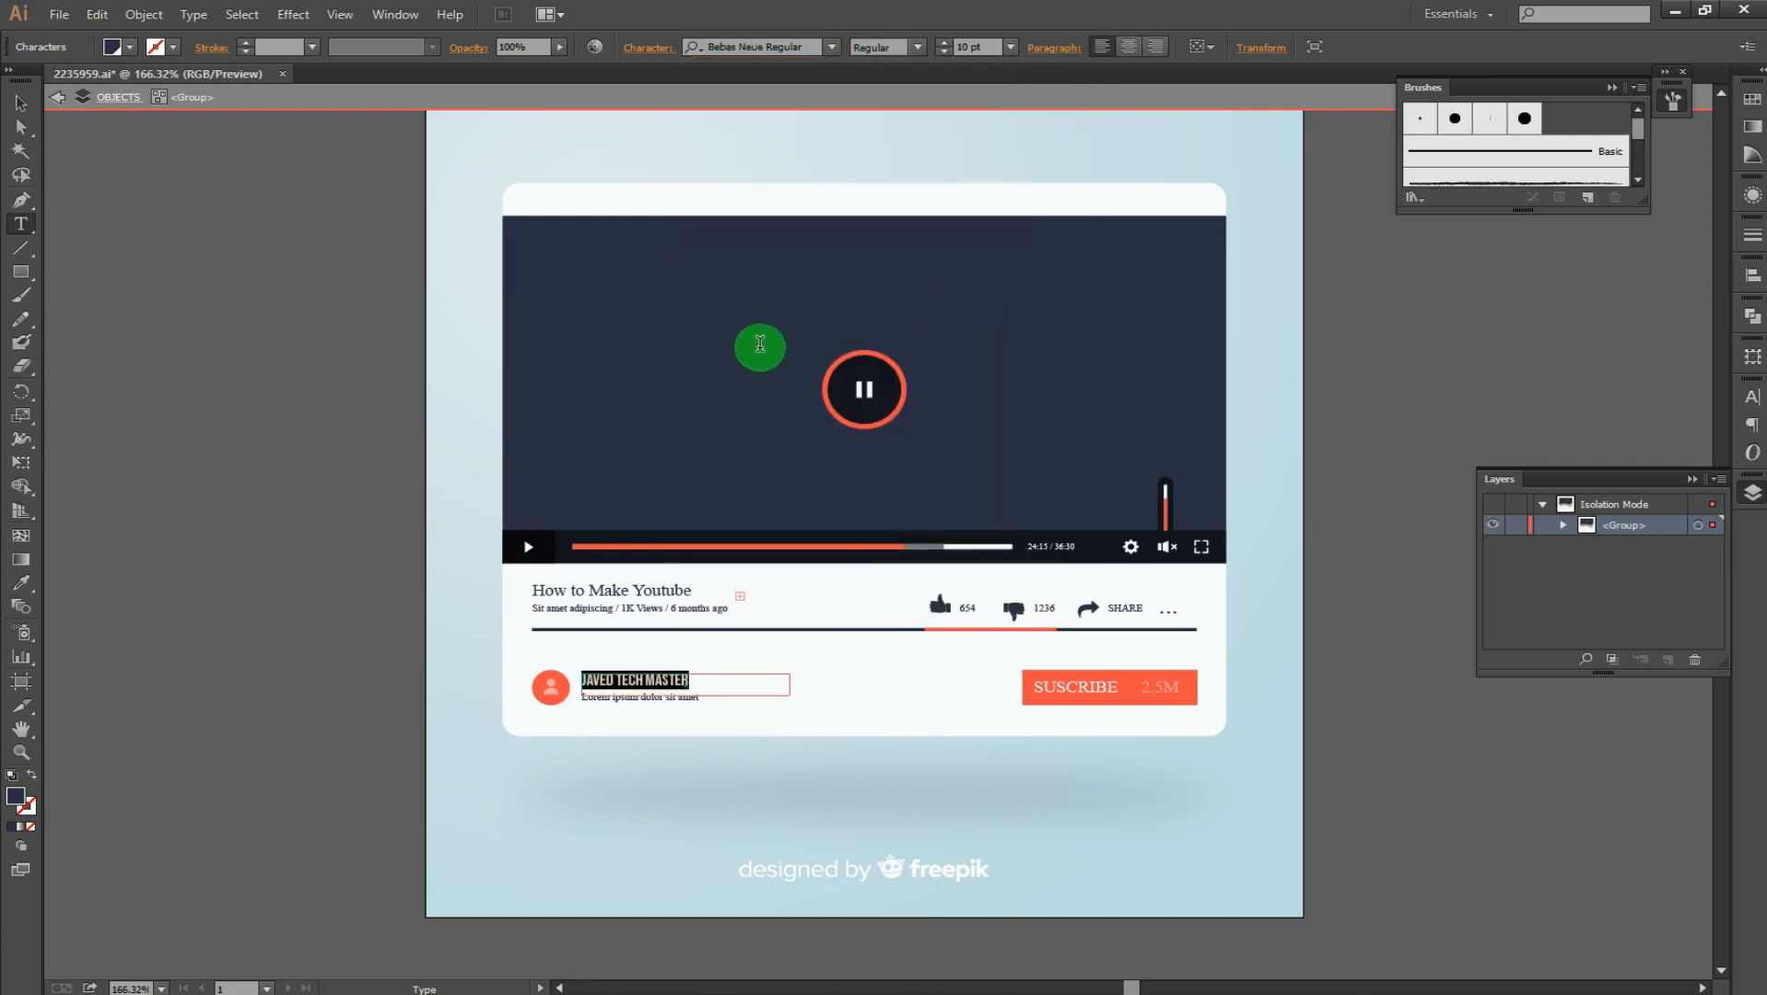
{"action": "left_click", "coordinate": [1009, 48]}
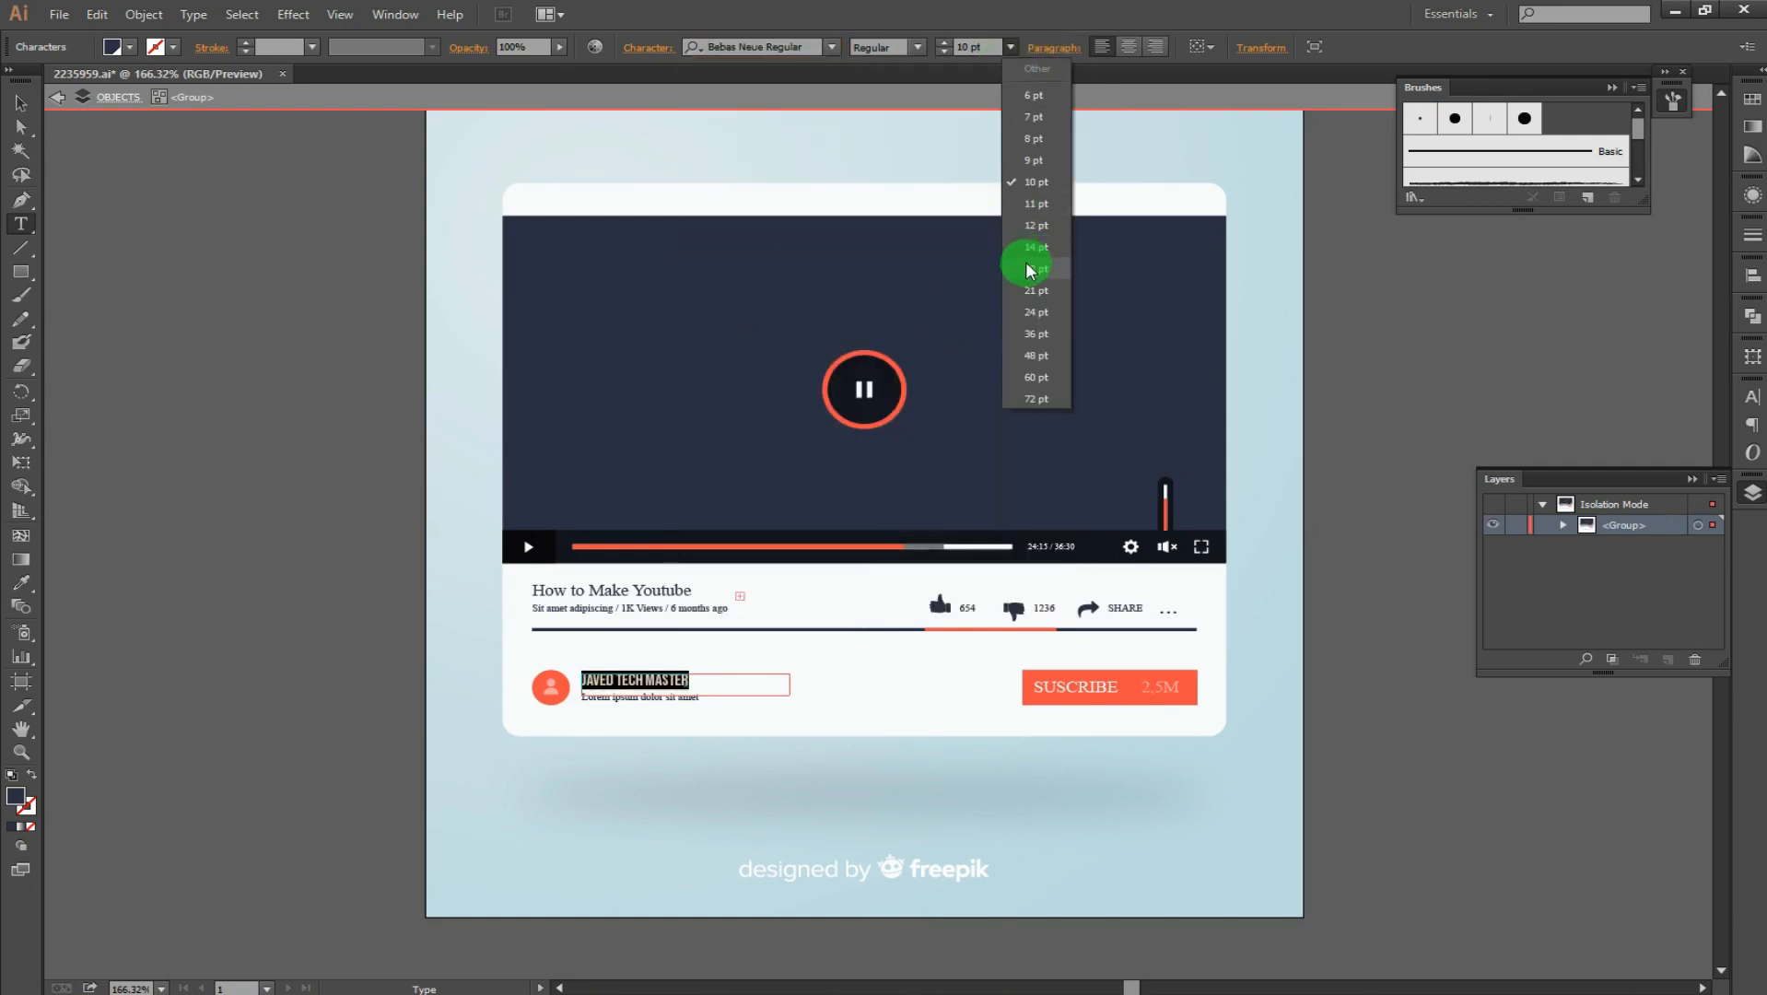
{"action": "left_click", "coordinate": [1030, 269]}
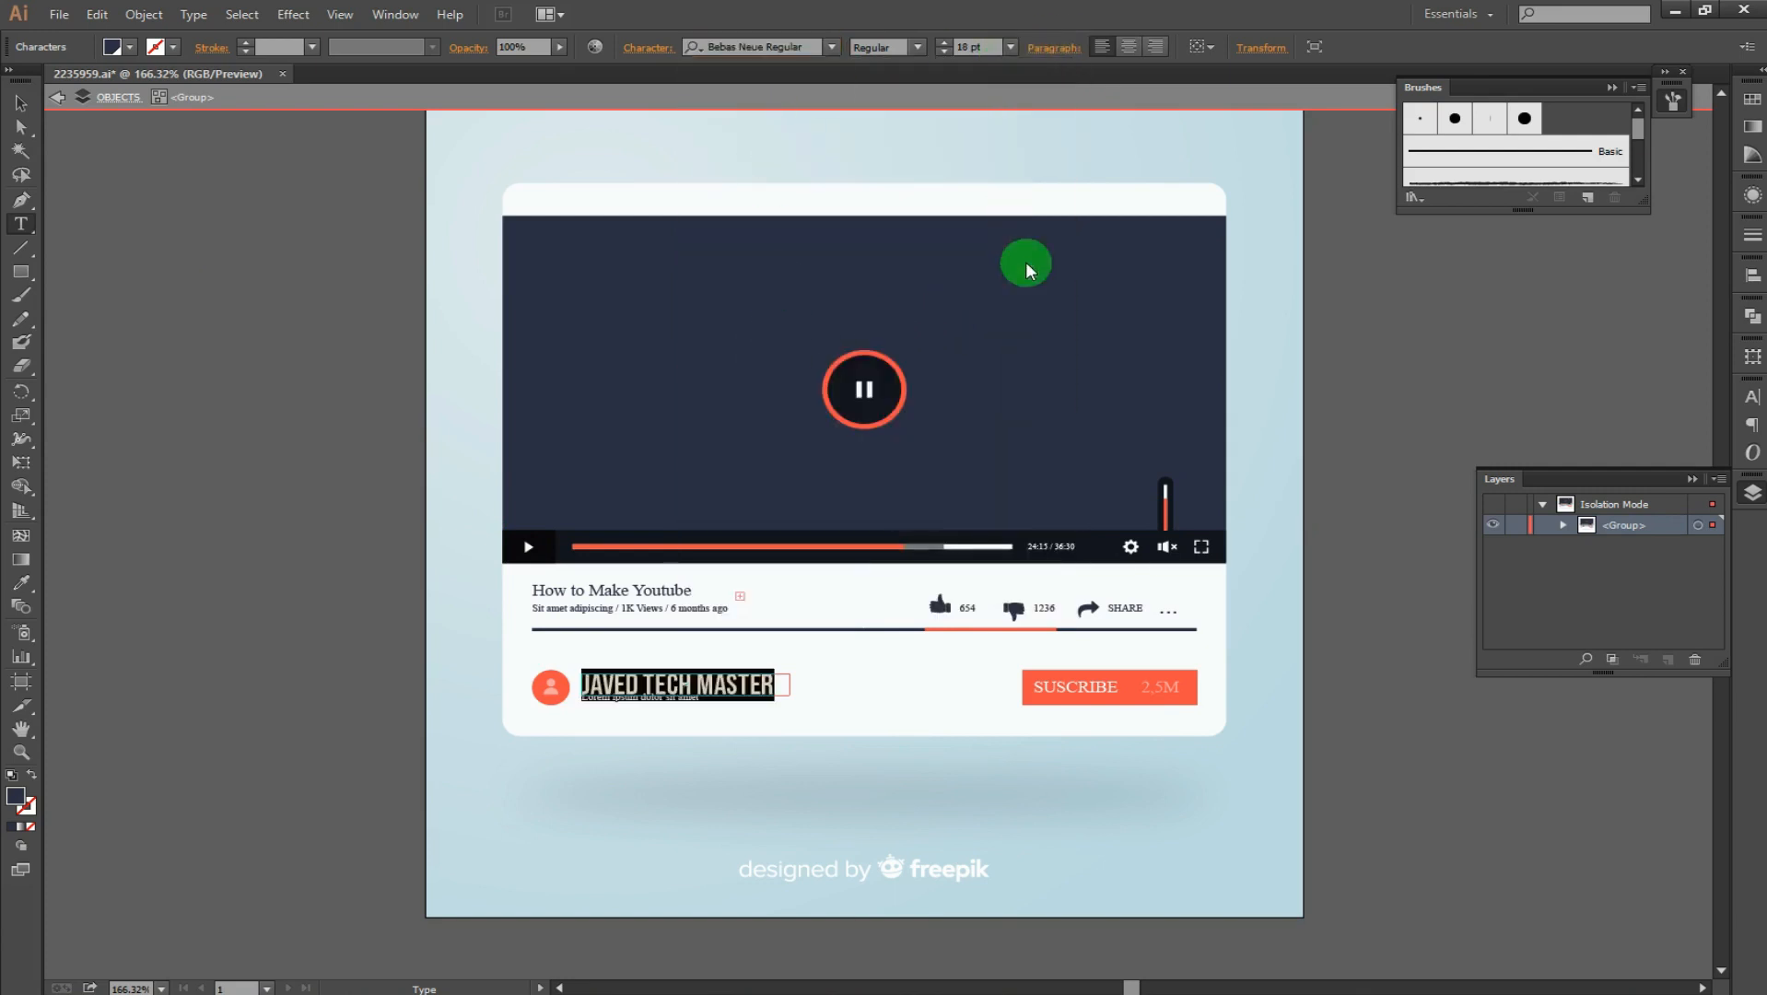
Step: Ungroup the player card and its nested channel name block, and select the video title text
{"action": "left_click", "coordinate": [682, 702]}
{"action": "left_click", "coordinate": [40, 108]}
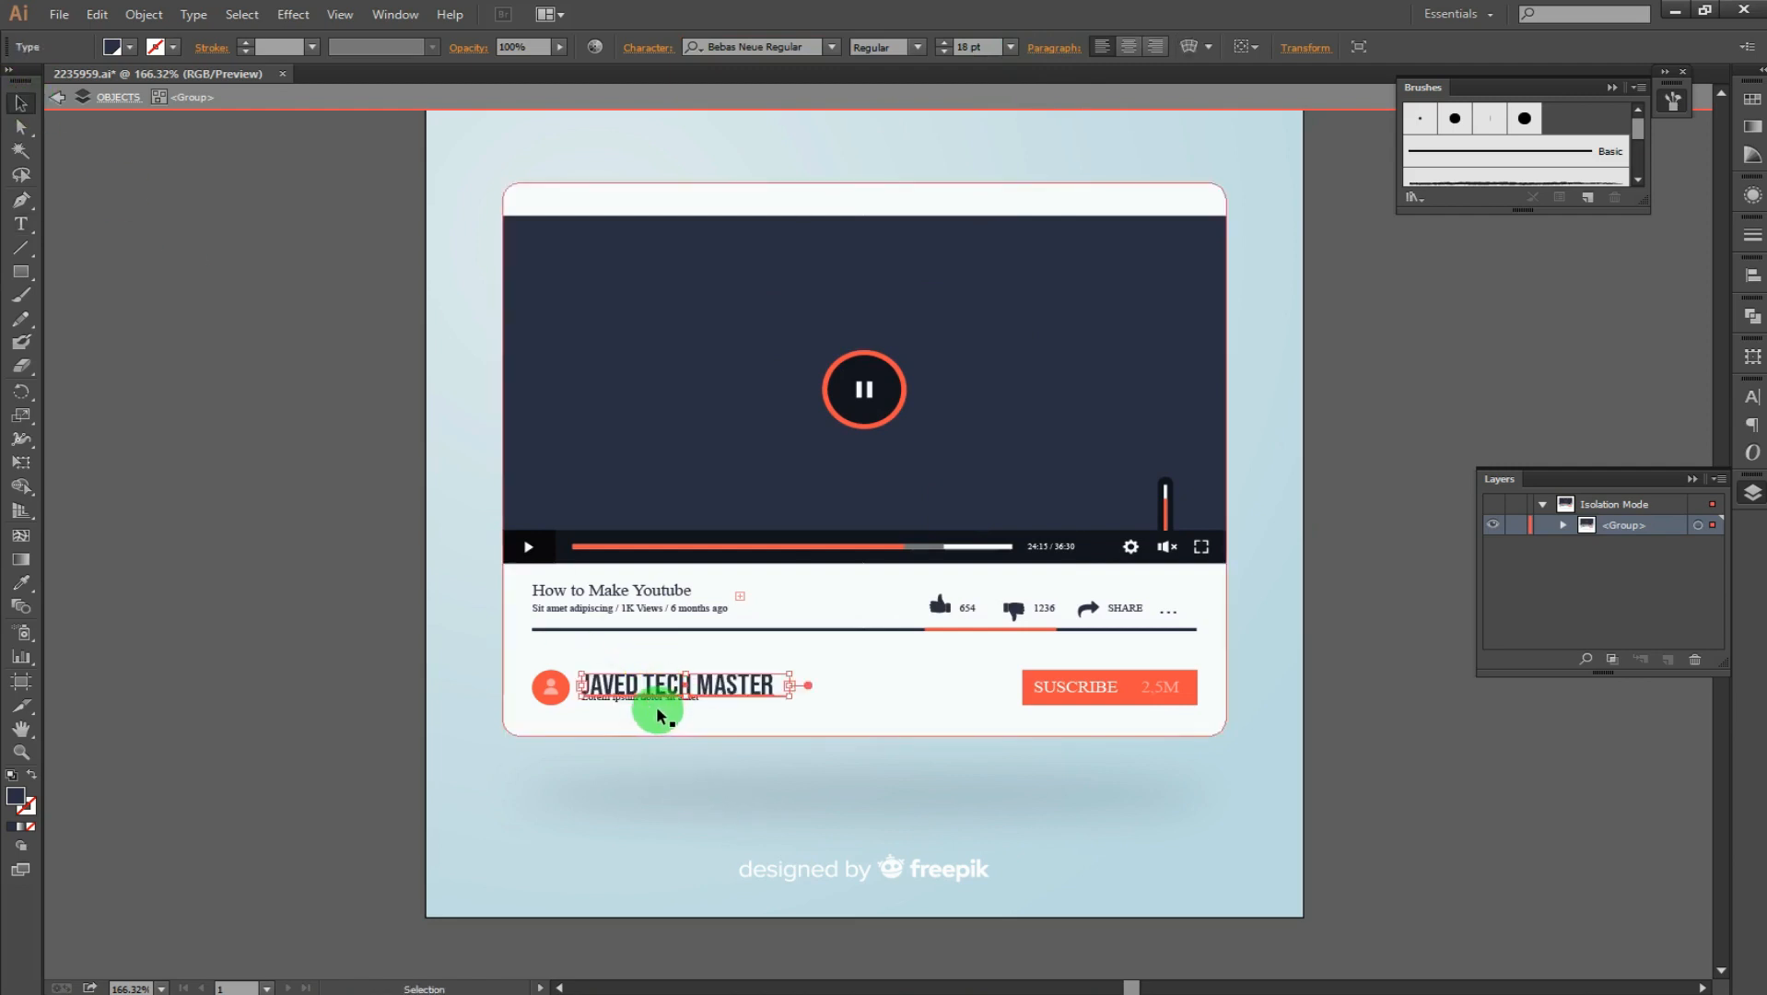
{"action": "left_click", "coordinate": [657, 700]}
{"action": "left_click", "coordinate": [635, 757]}
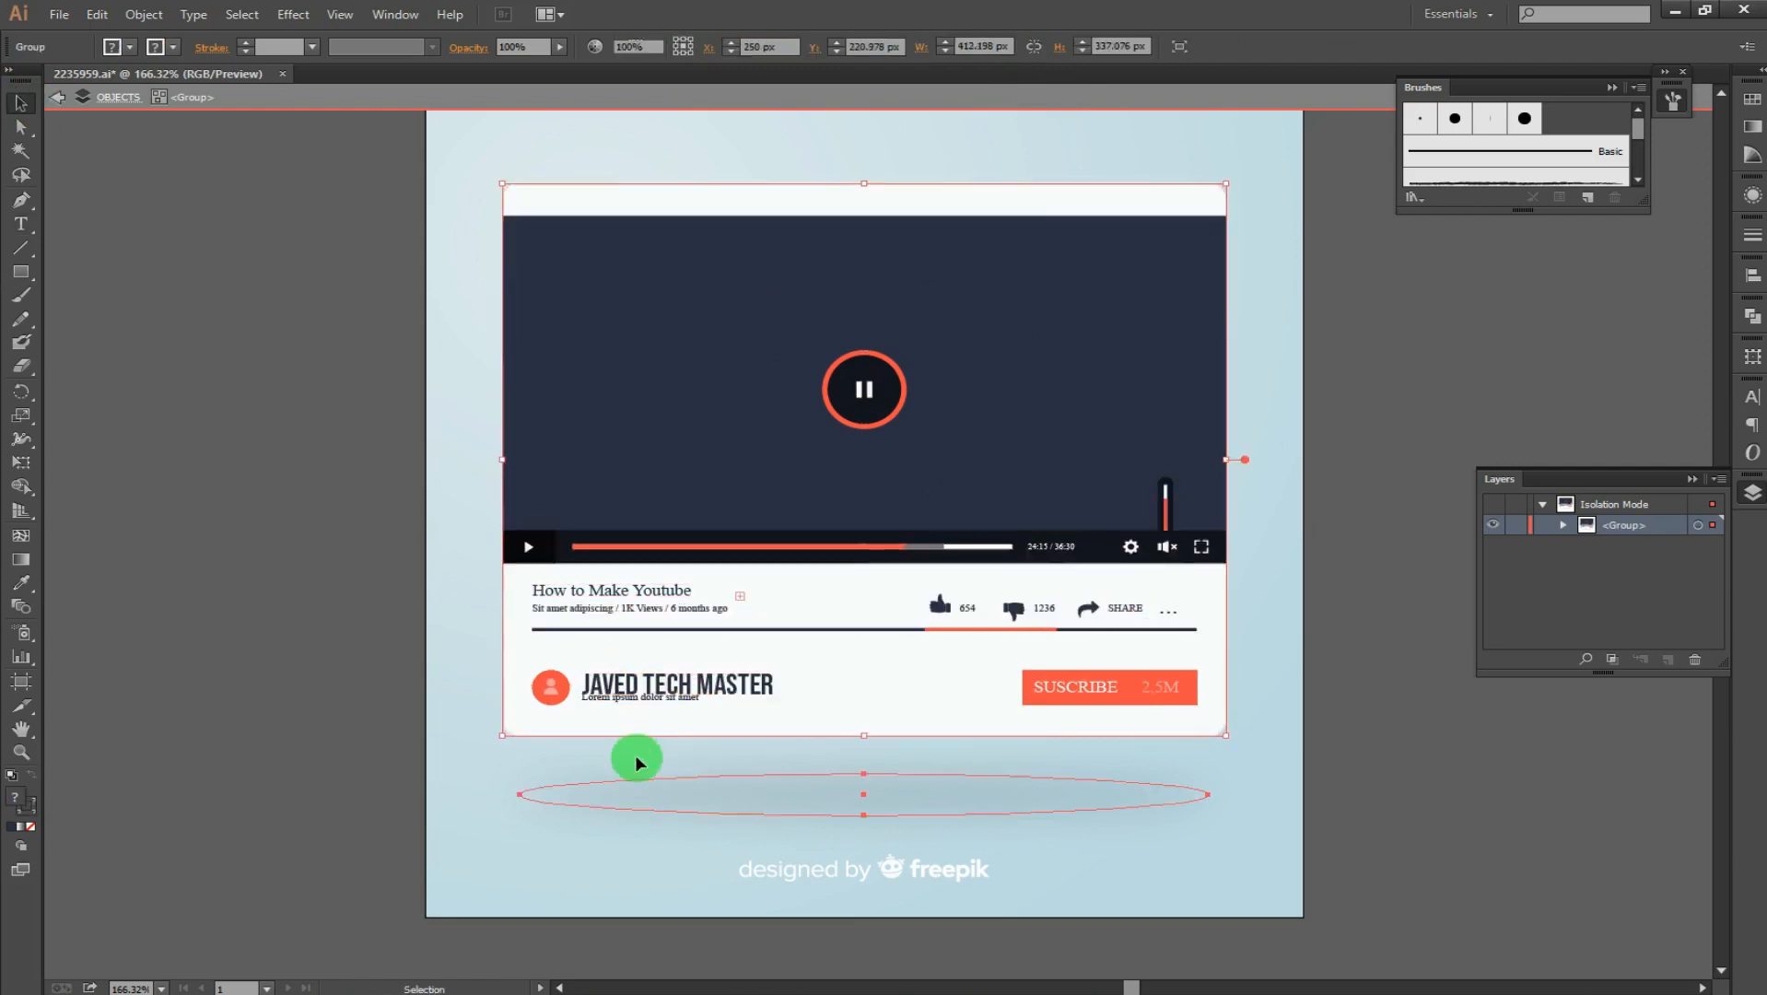
{"action": "right_click", "coordinate": [627, 698]}
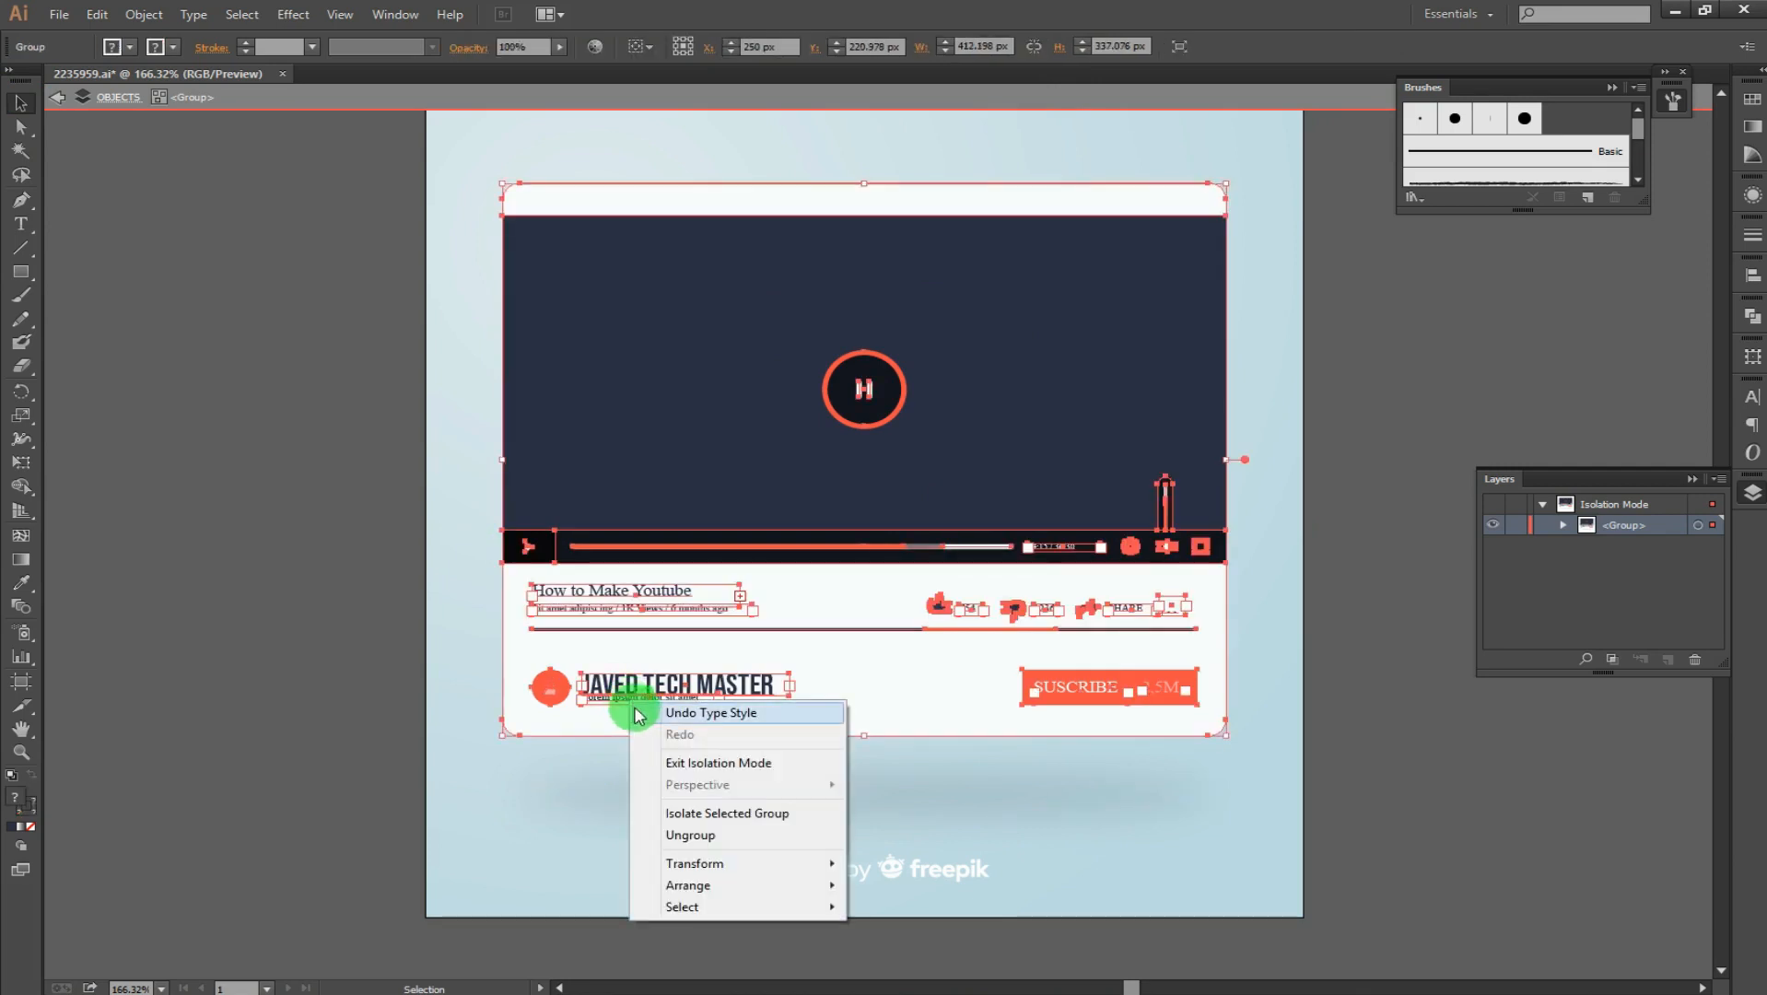
{"action": "left_click", "coordinate": [656, 835]}
{"action": "left_click", "coordinate": [599, 780]}
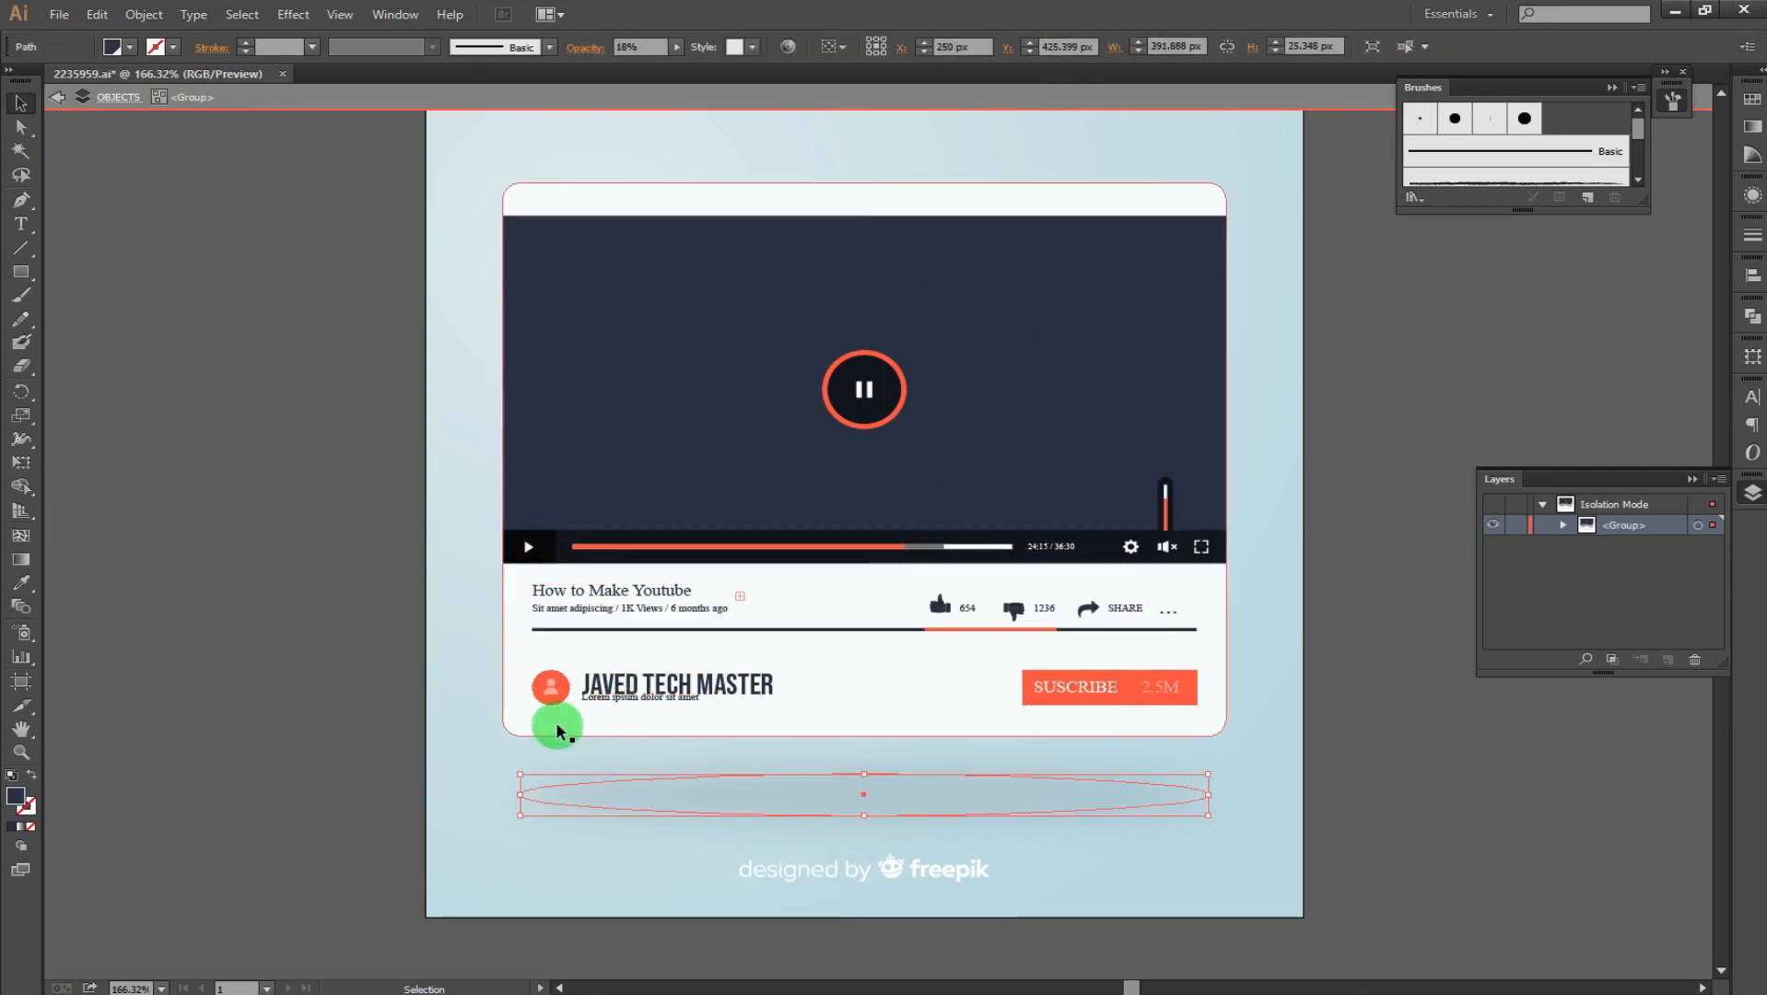
{"action": "left_click", "coordinate": [624, 700]}
{"action": "right_click", "coordinate": [624, 700]}
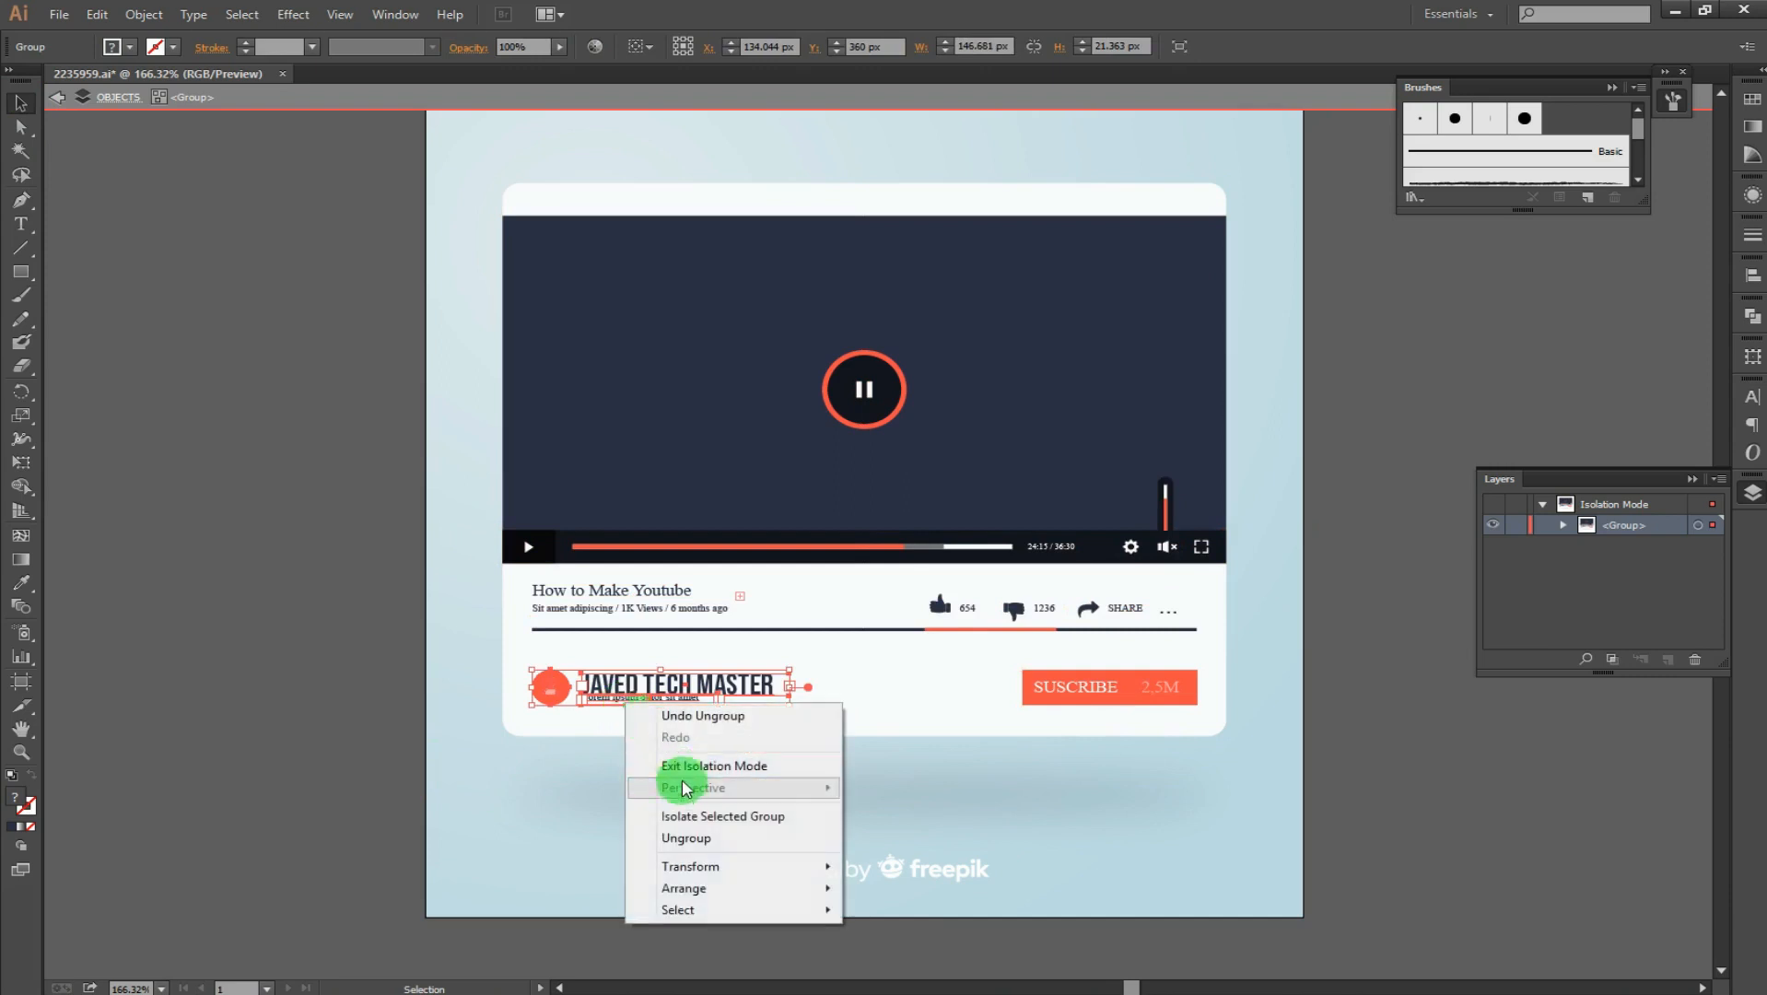
{"action": "left_click", "coordinate": [682, 832]}
{"action": "left_click", "coordinate": [451, 733]}
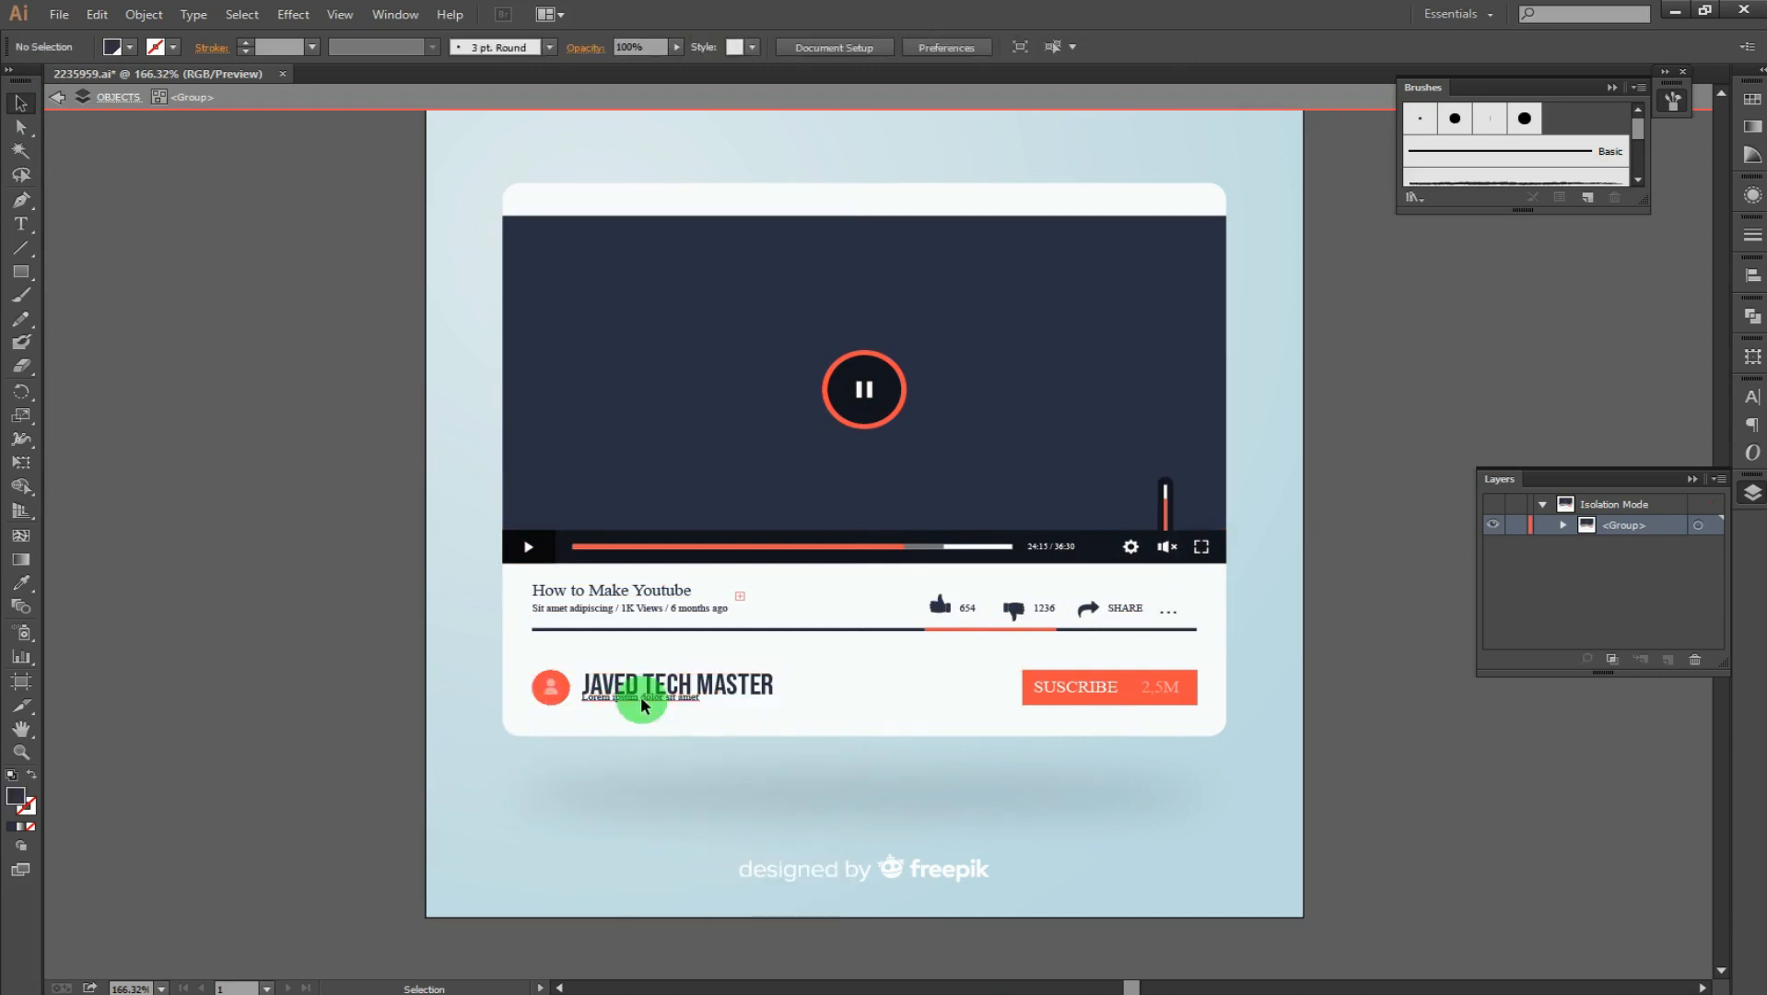
{"action": "left_click", "coordinate": [650, 583]}
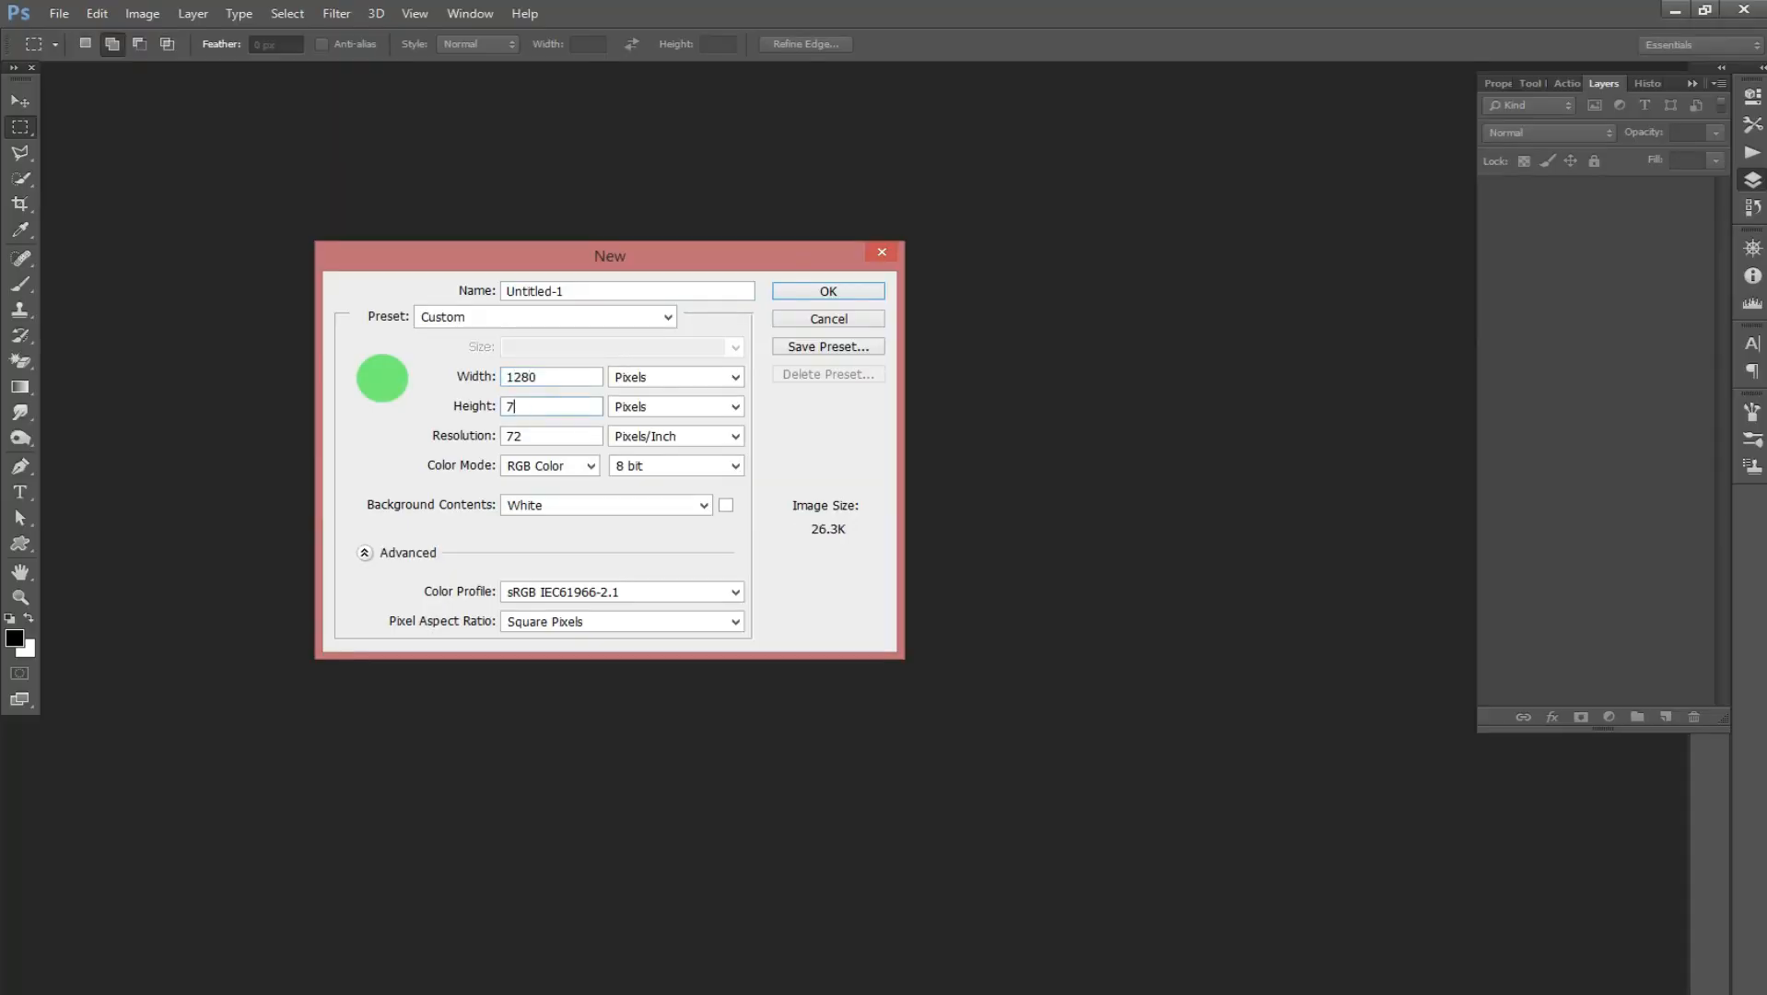
Step: Switch to Photoshop, create a white 1280 × 720 px document and paste the player card as a Smart Object
{"action": "key", "text": "Escape"}
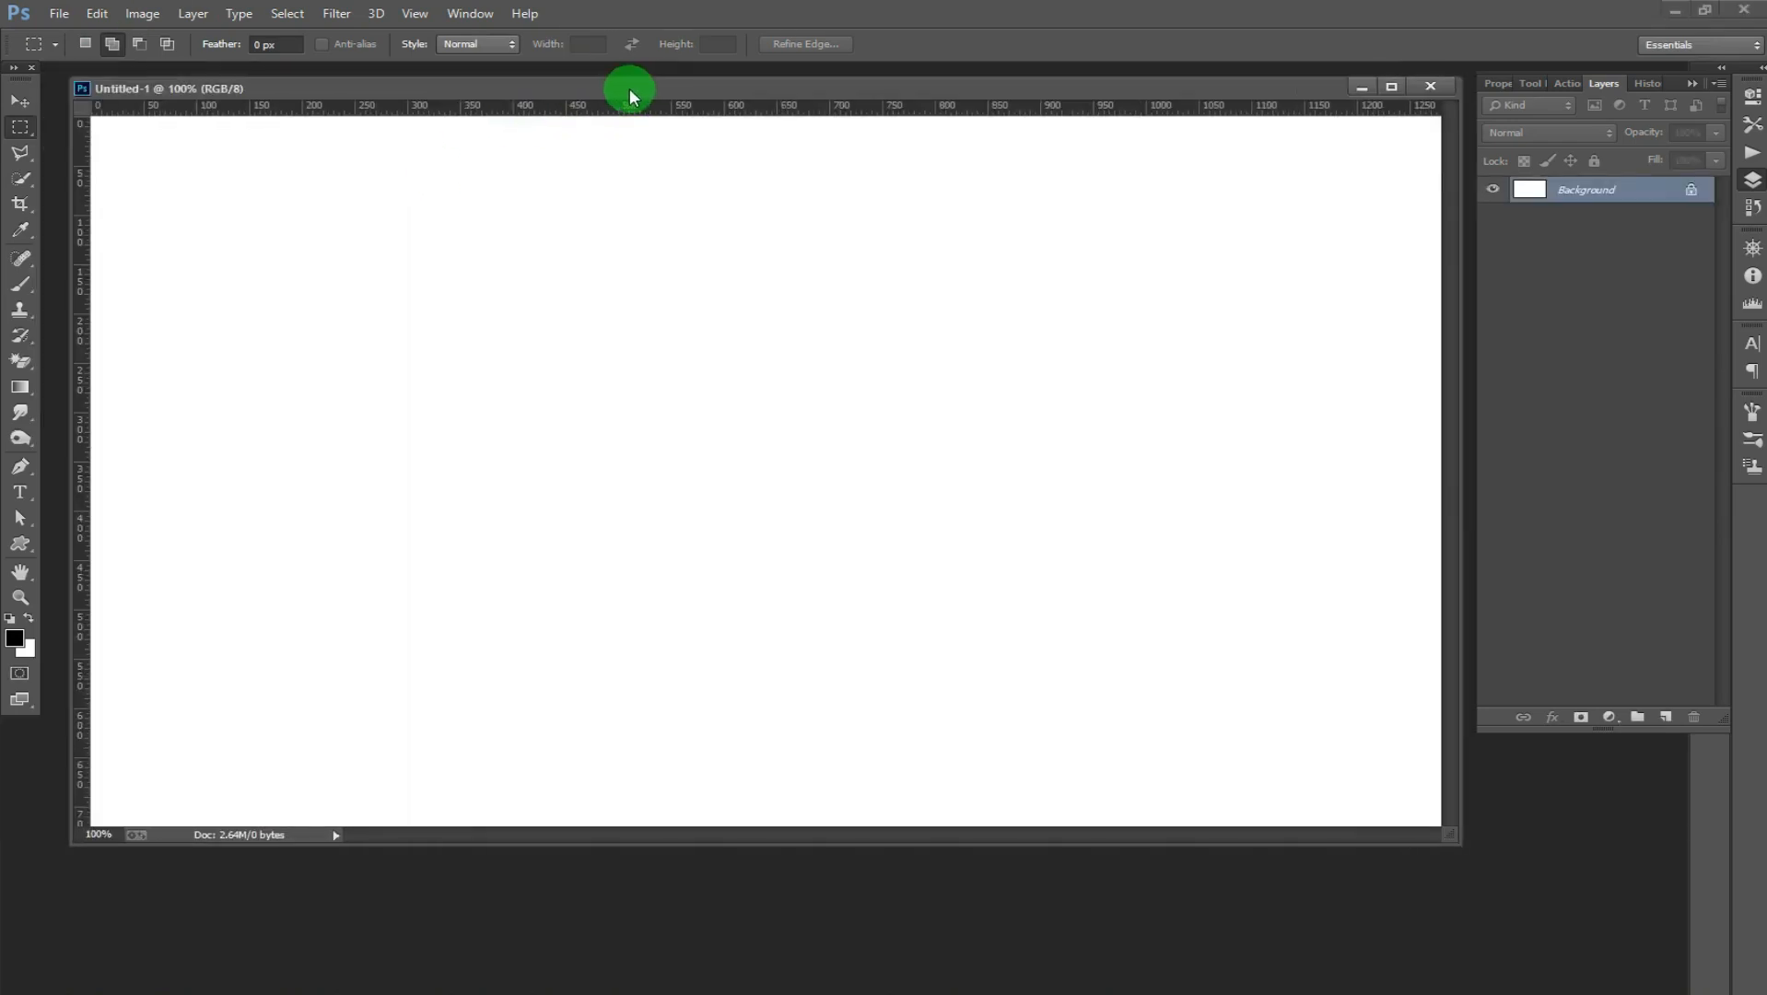
{"action": "key", "text": "ctrl+v"}
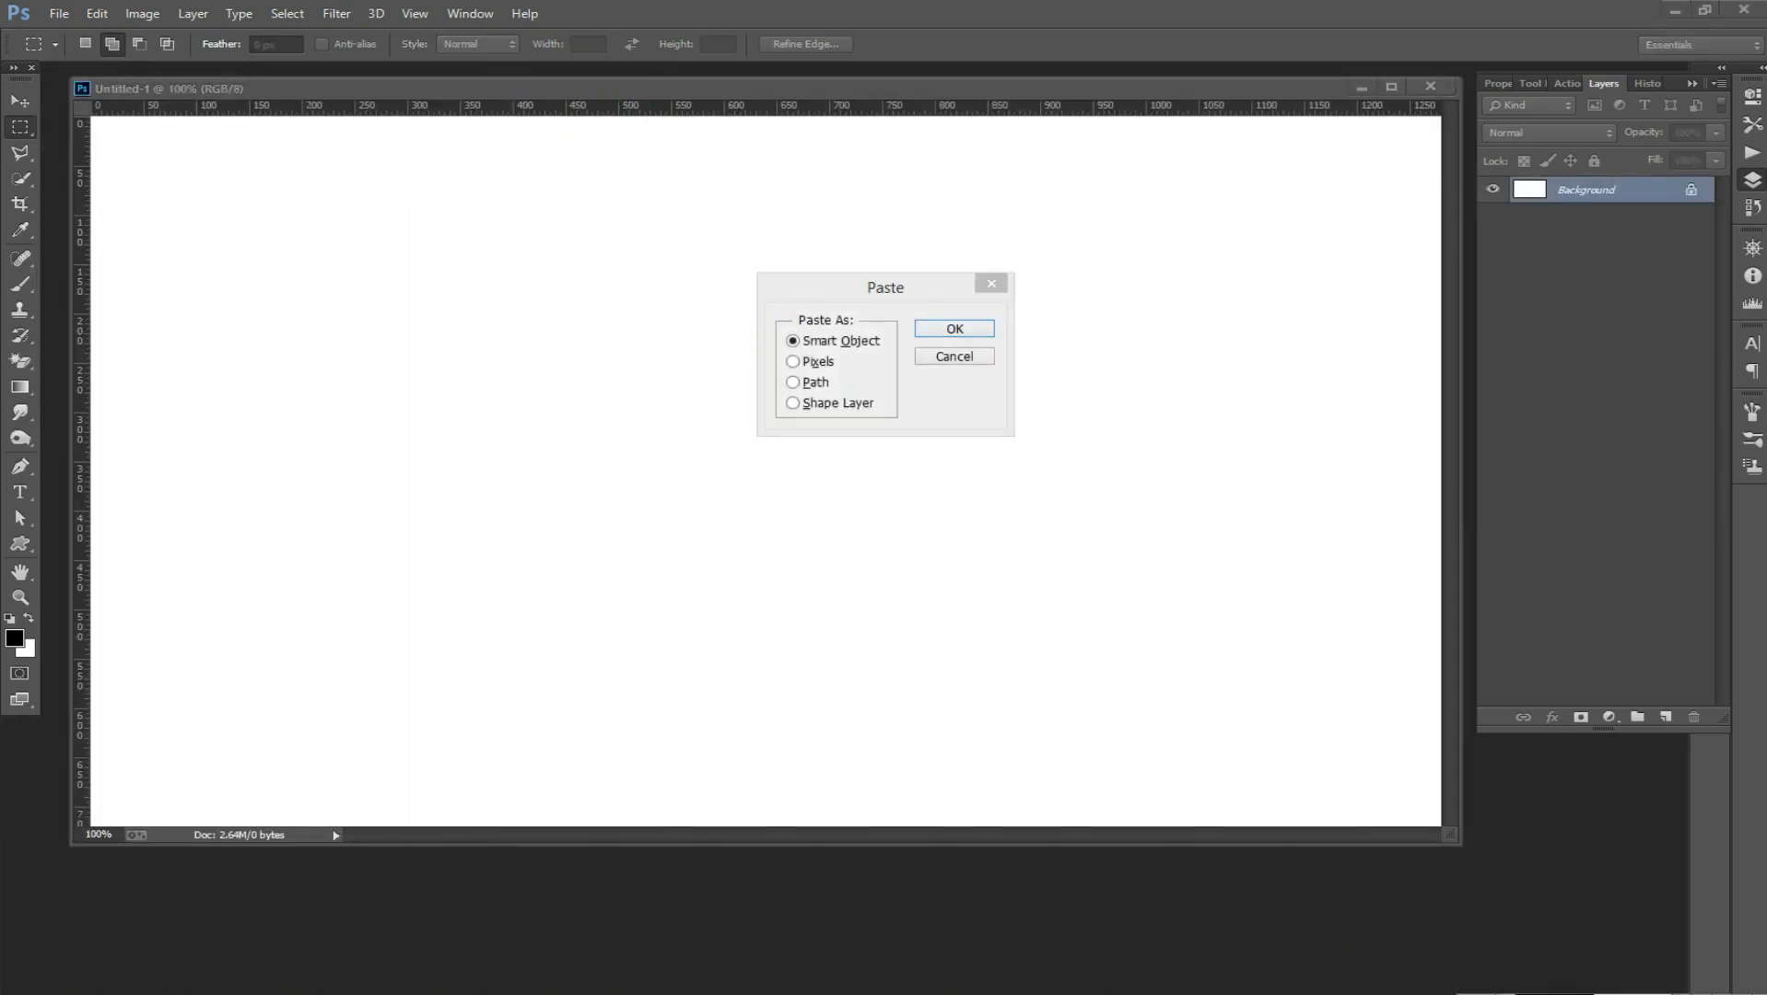
{"action": "left_click", "coordinate": [926, 329]}
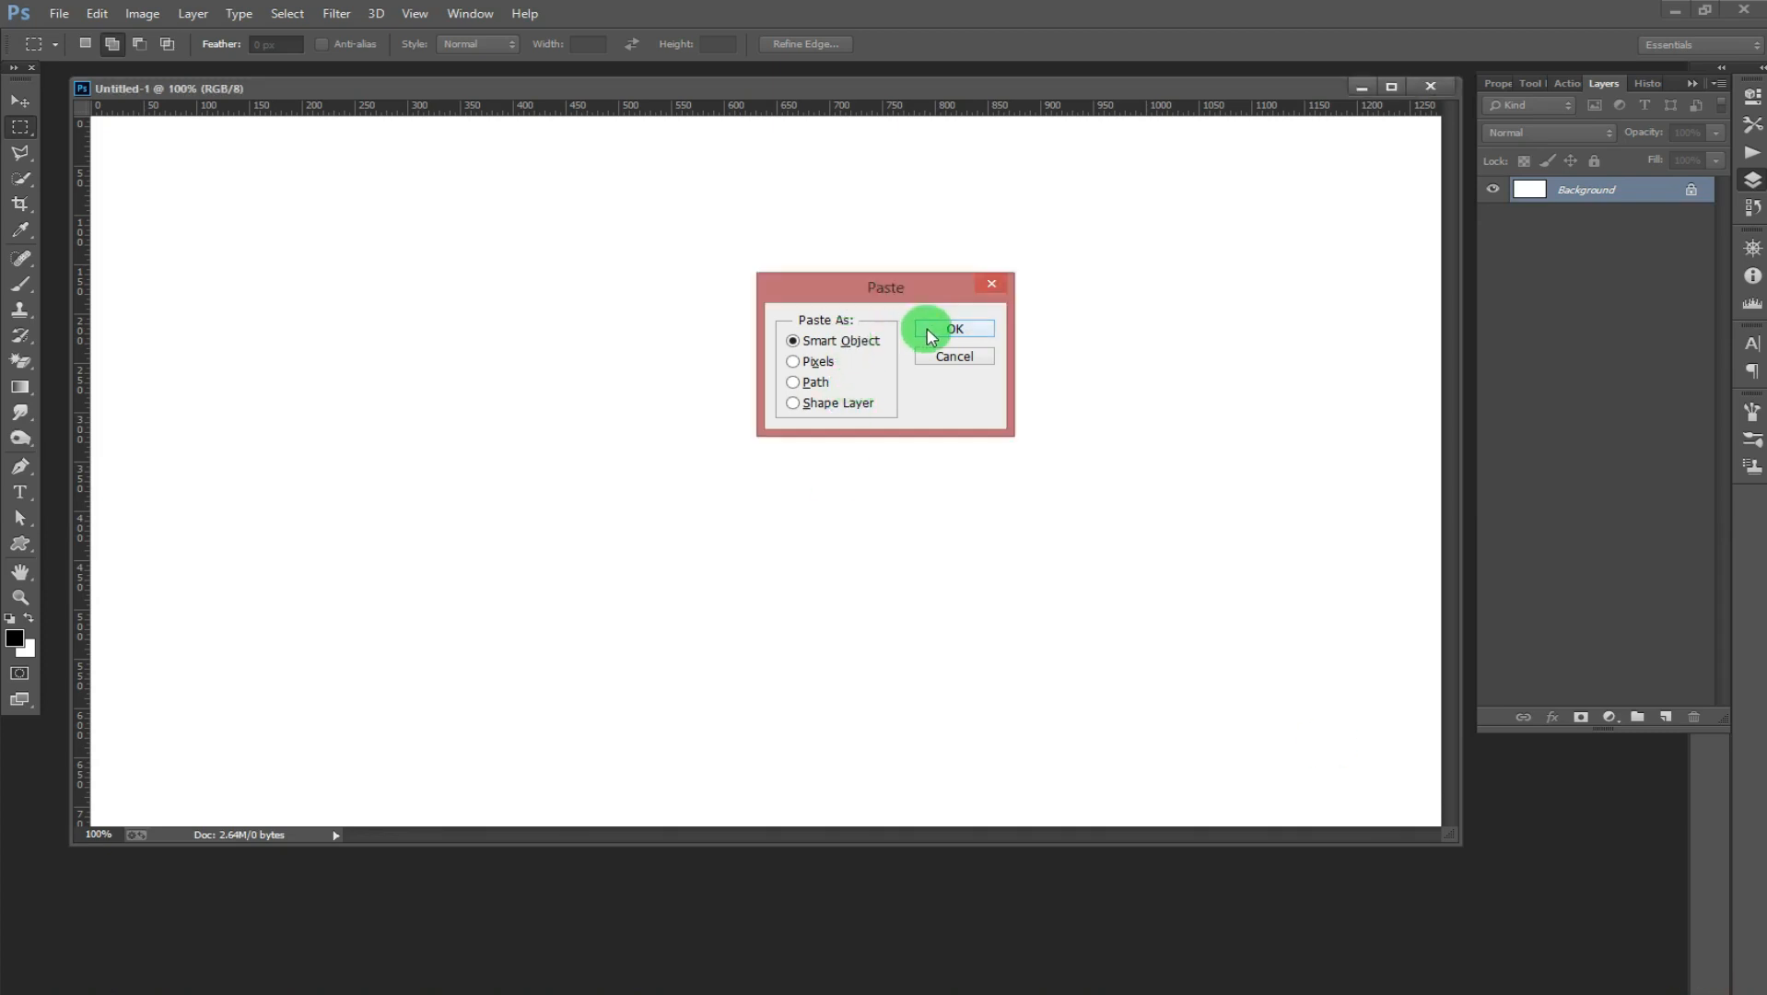
{"action": "left_click", "coordinate": [947, 335]}
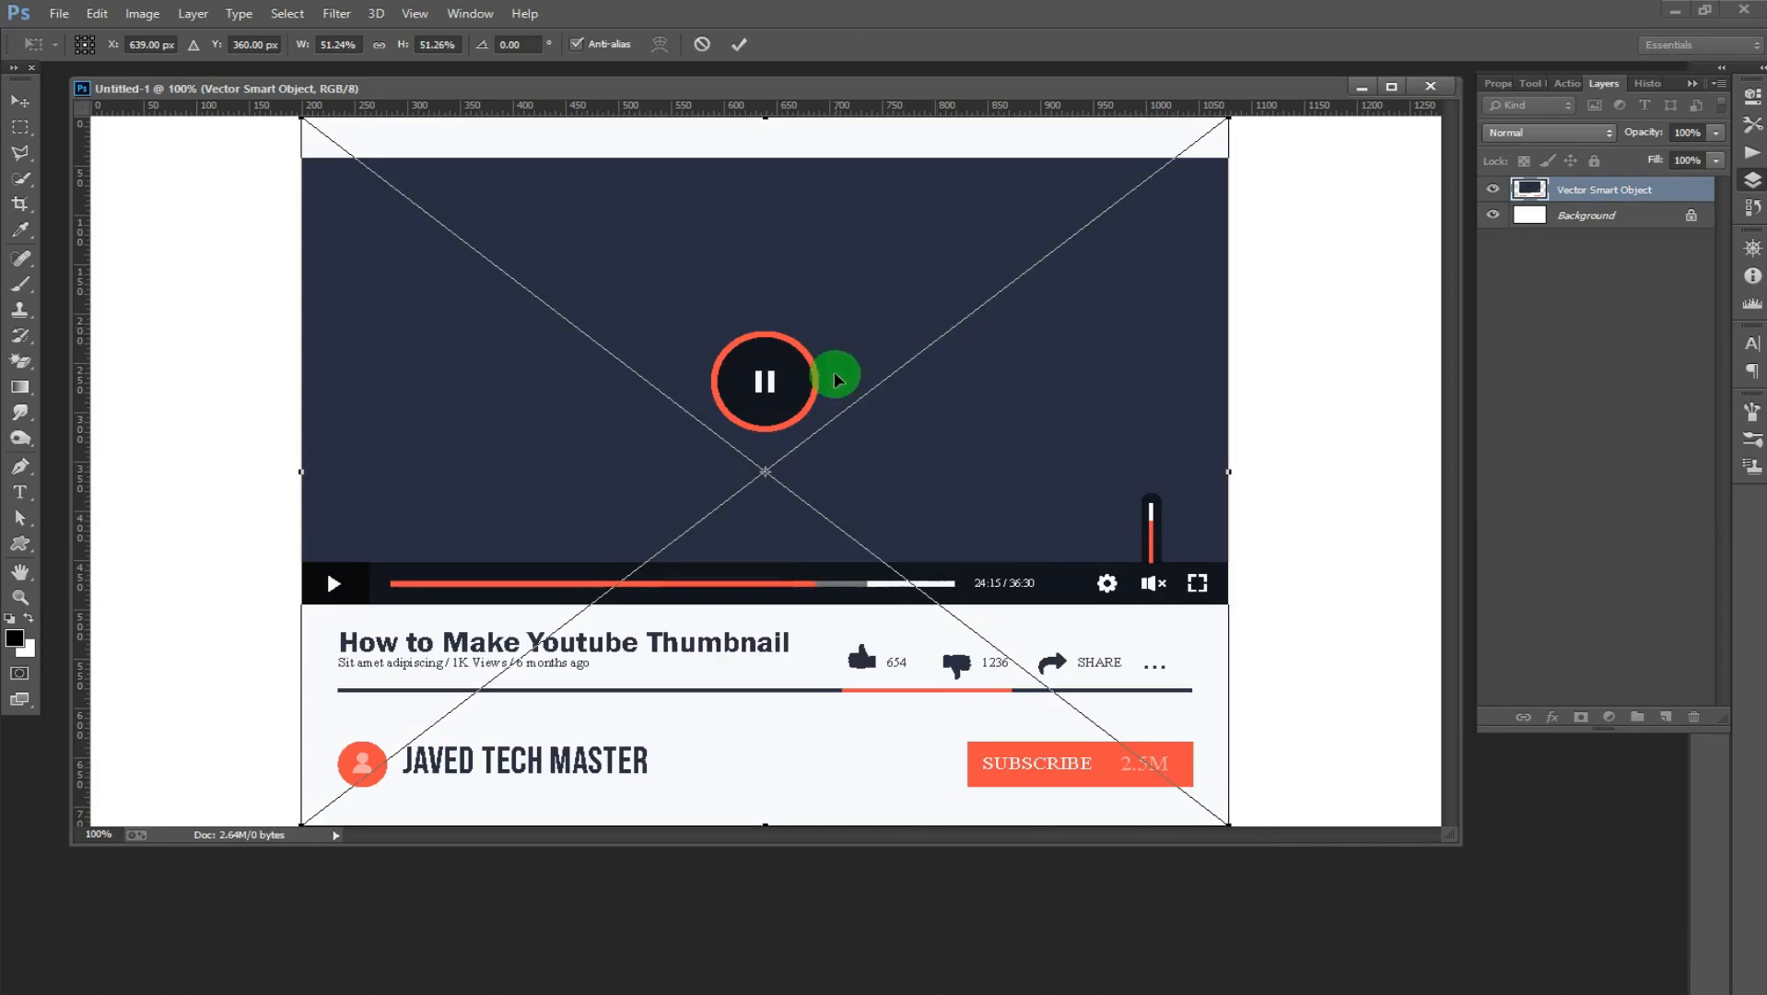
Step: Scale the player card to about 44% and move it to the upper left of the canvas
{"action": "left_click_drag", "start_coordinate": [303, 121], "coordinate": [433, 215]}
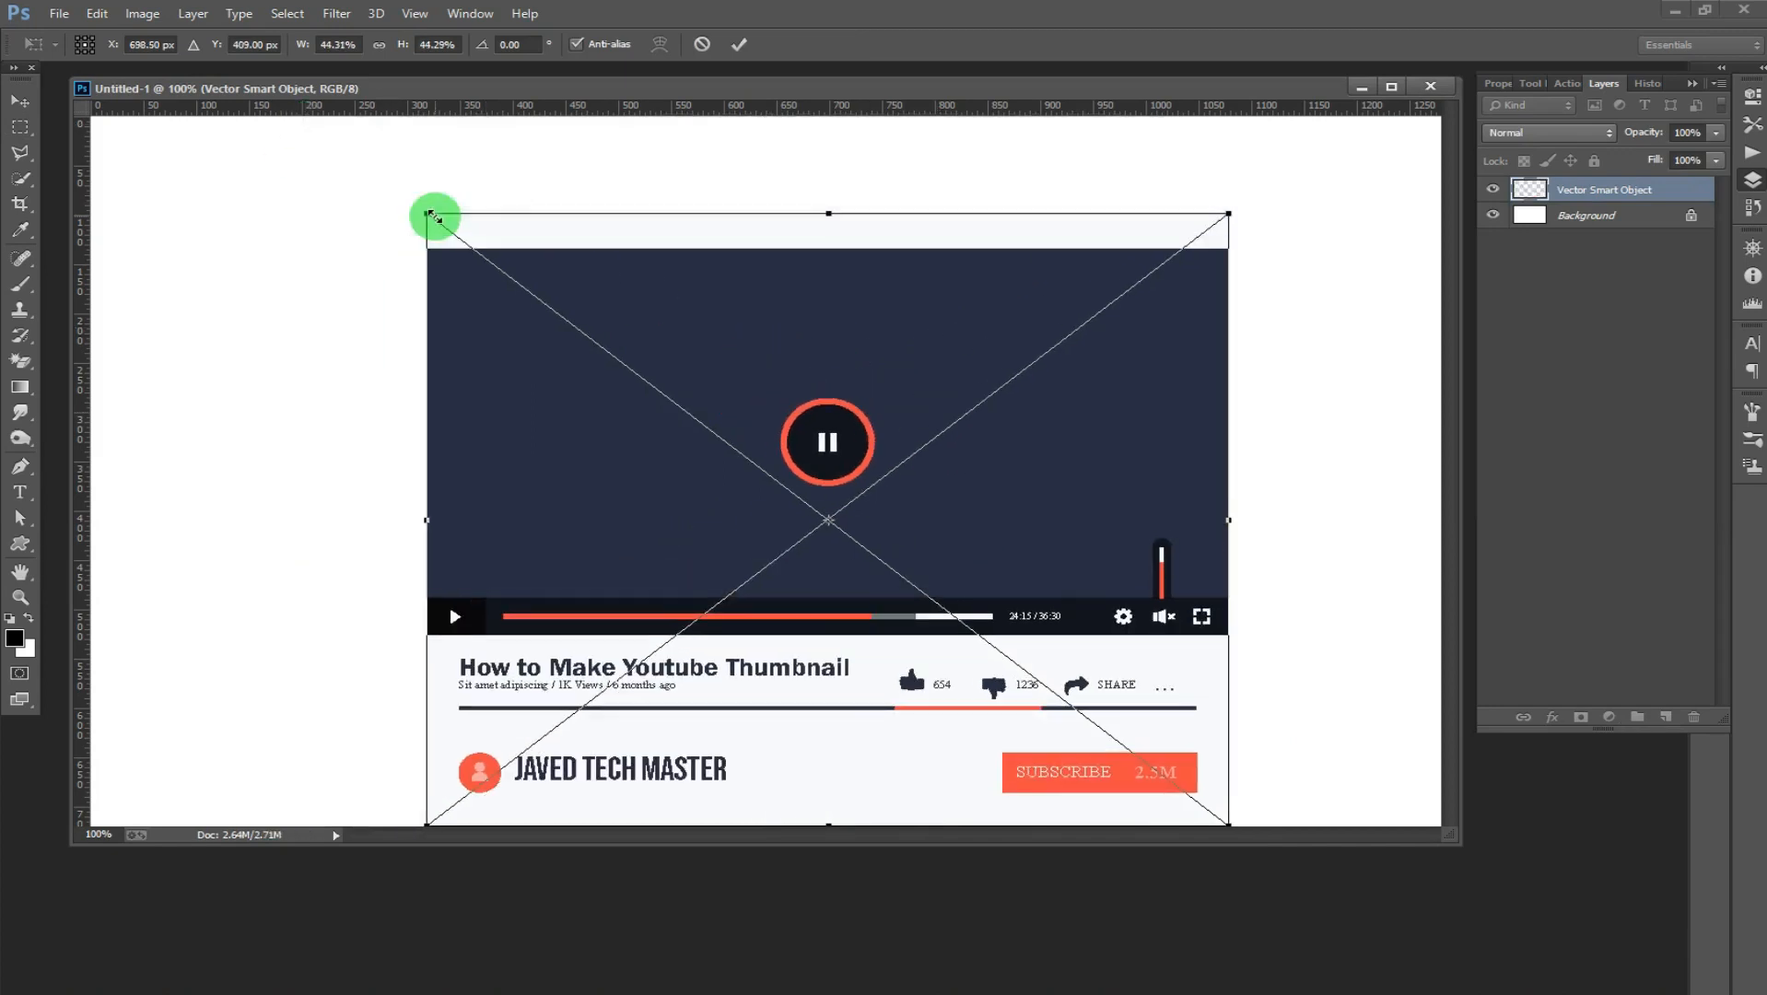
{"action": "key", "text": "Return"}
{"action": "left_click", "coordinate": [19, 100]}
{"action": "left_click_drag", "start_coordinate": [878, 376], "coordinate": [621, 282]}
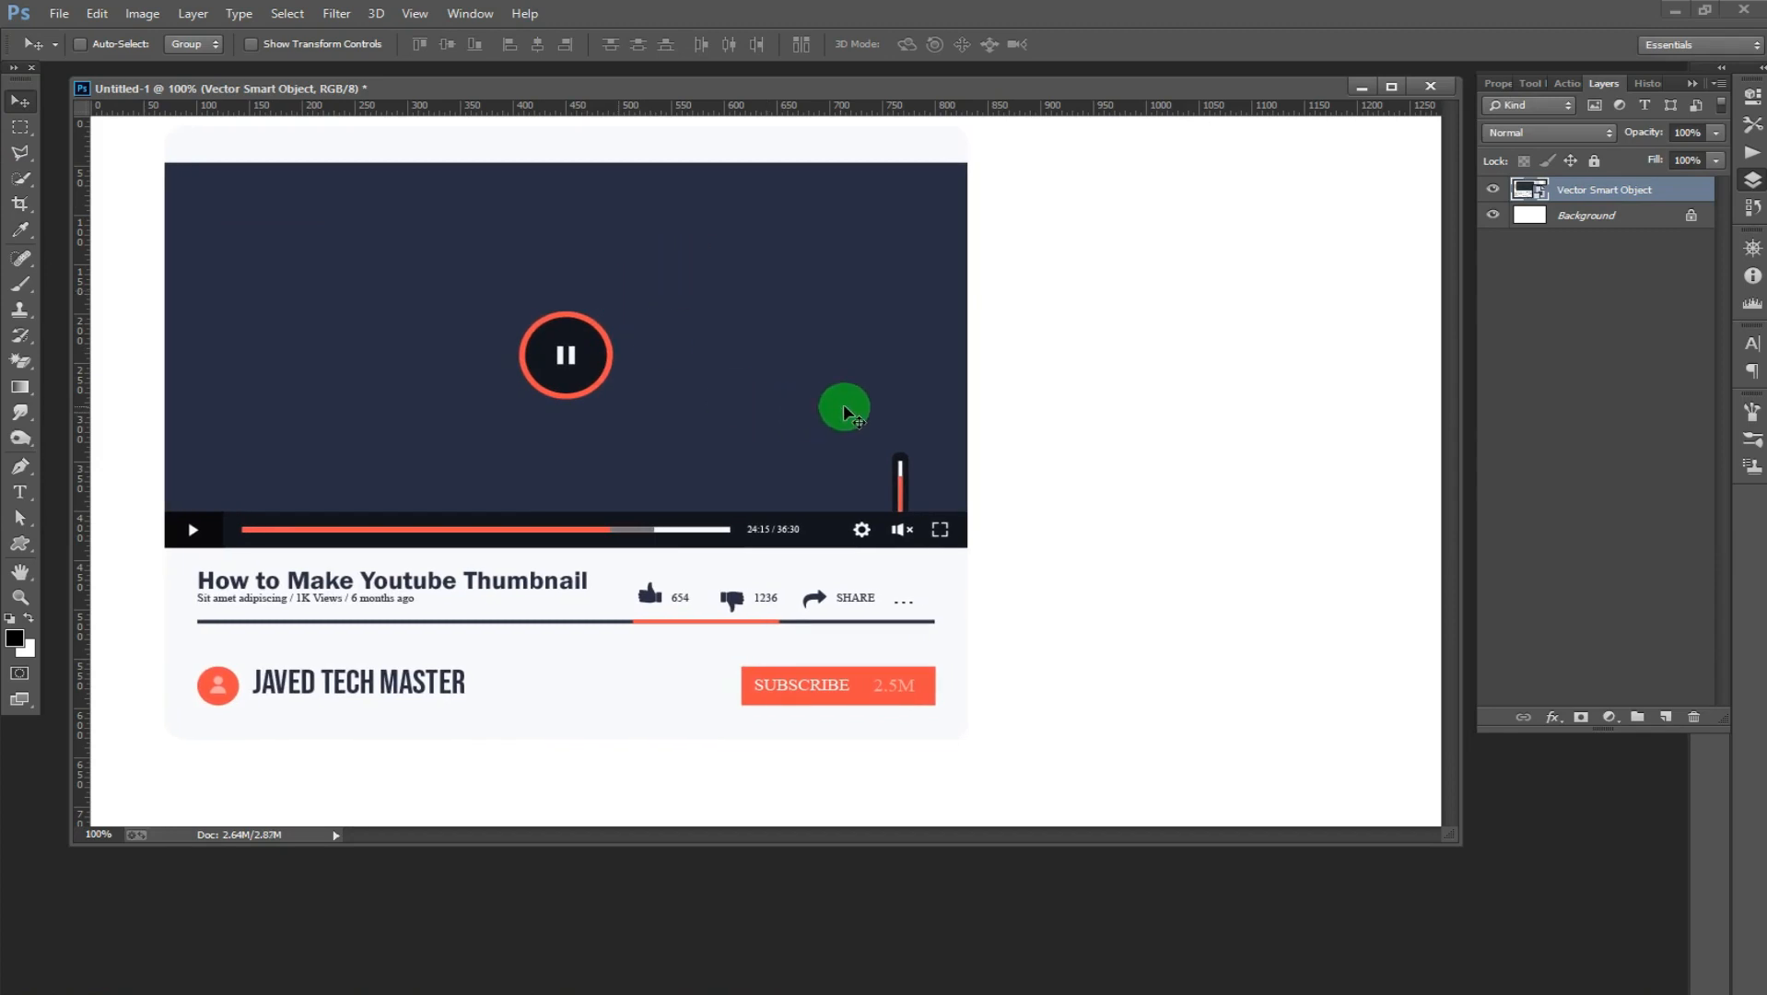
Step: Switch to Illustrator, toggle the OBJECTS and BACKGROUND layers to compare the card with and without its blue backdrop, and return to Photoshop
{"action": "left_click", "coordinate": [407, 994]}
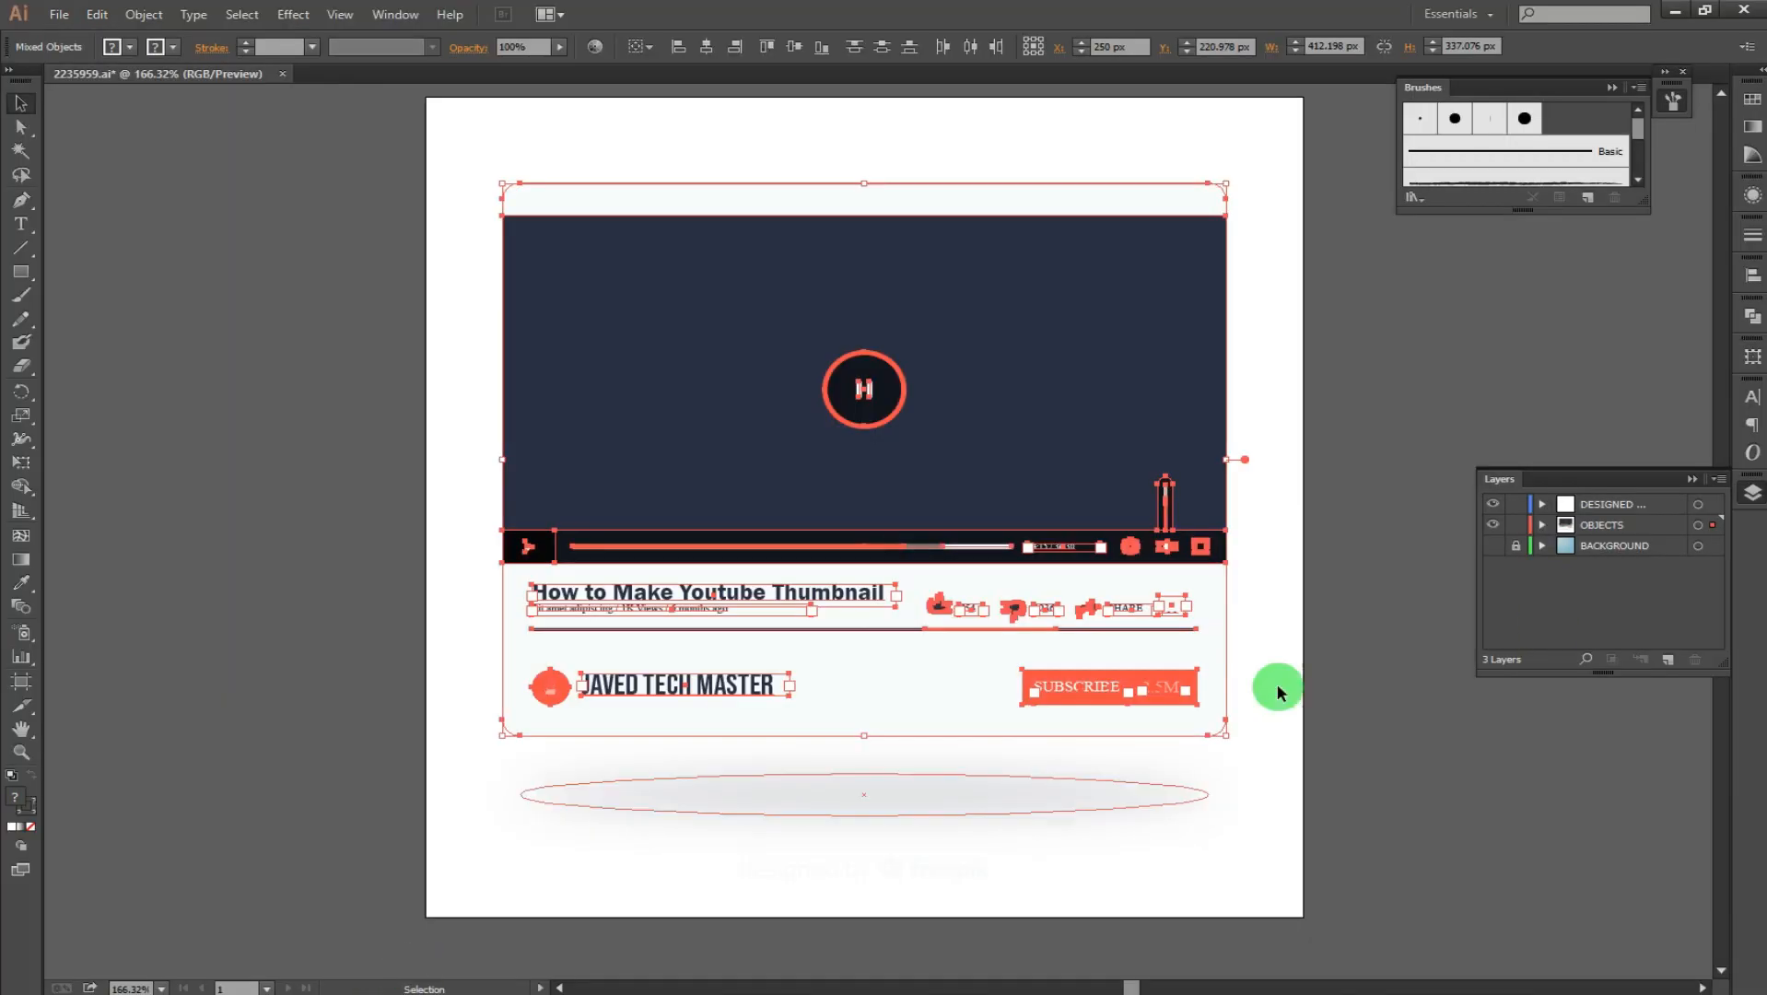
{"action": "left_click", "coordinate": [1493, 525]}
{"action": "left_click", "coordinate": [1492, 525]}
{"action": "left_click", "coordinate": [1493, 546]}
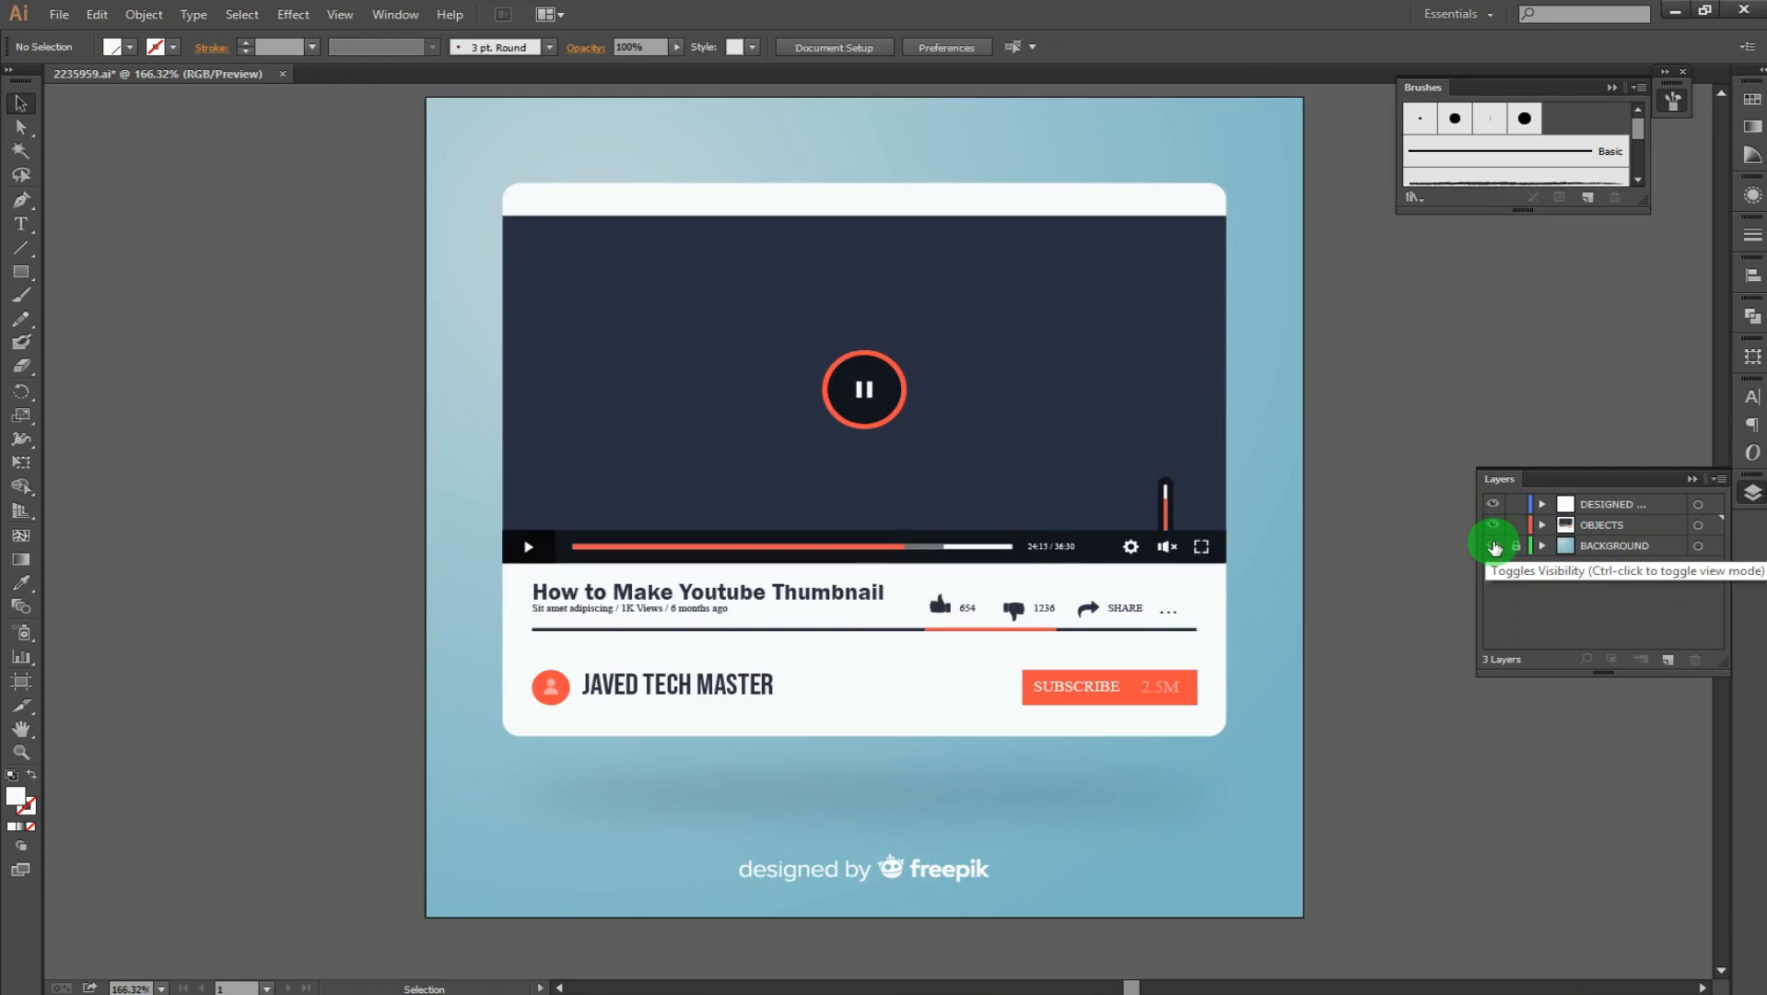
{"action": "left_click", "coordinate": [1493, 547]}
{"action": "left_click", "coordinate": [1494, 547]}
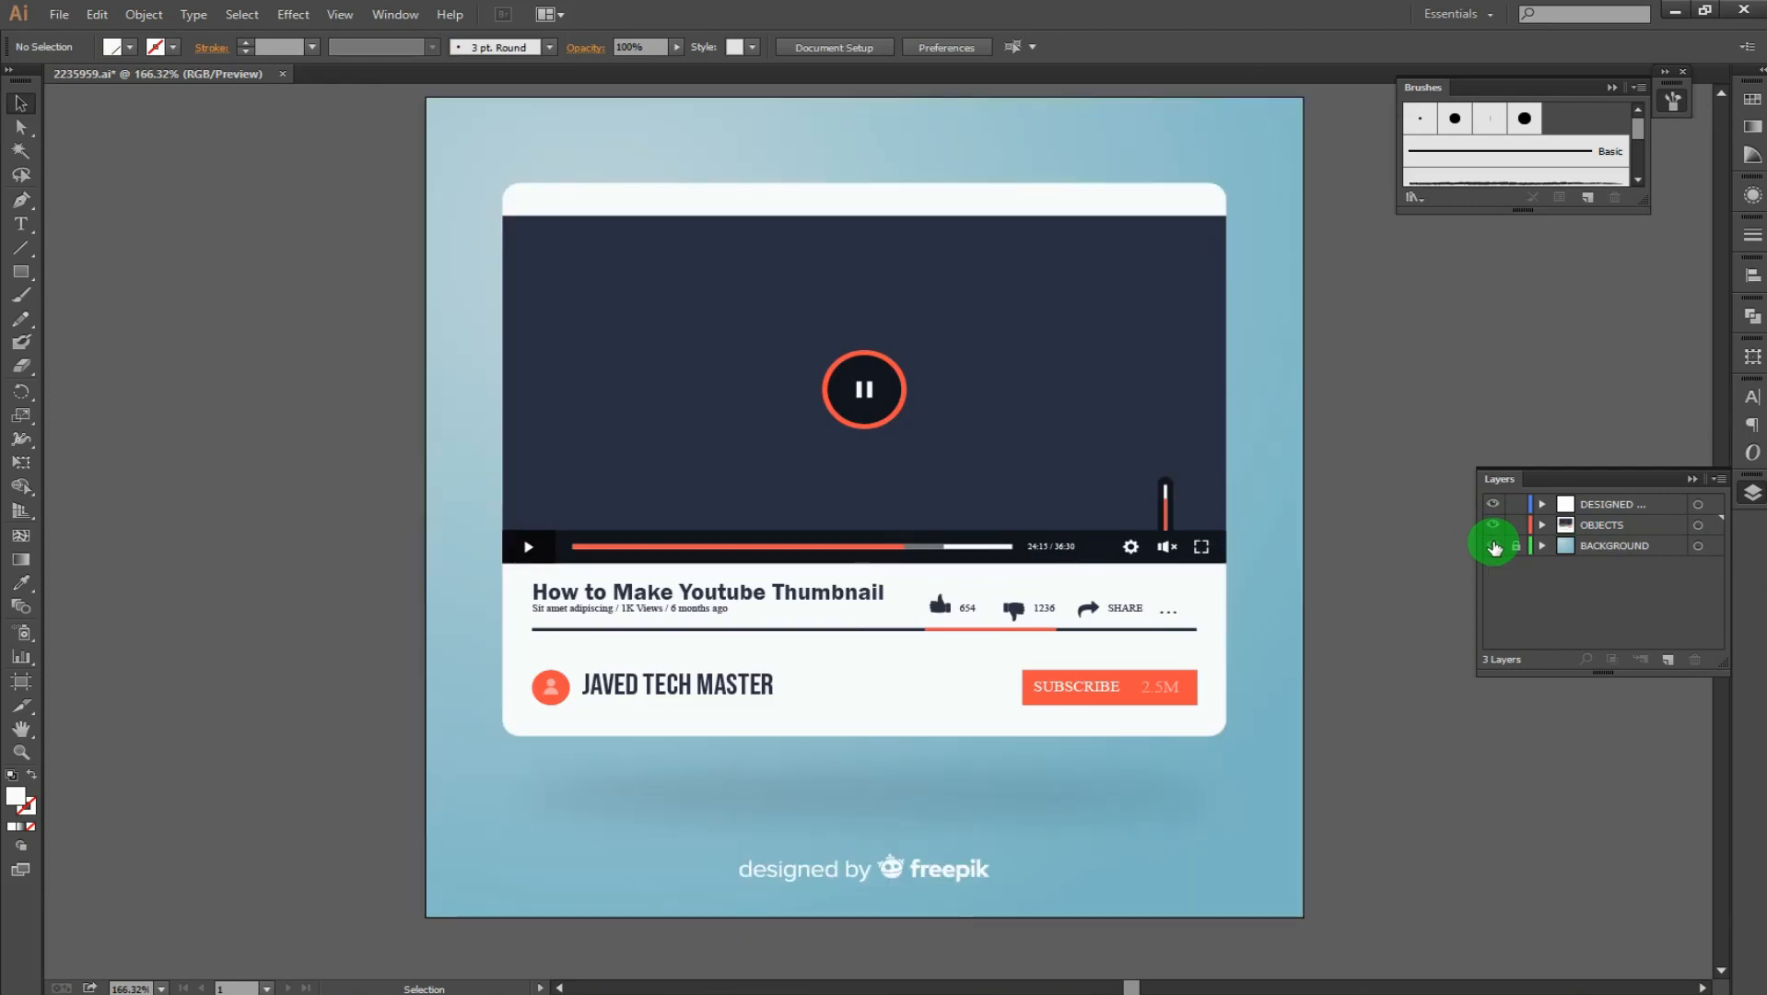
{"action": "left_click", "coordinate": [1541, 547]}
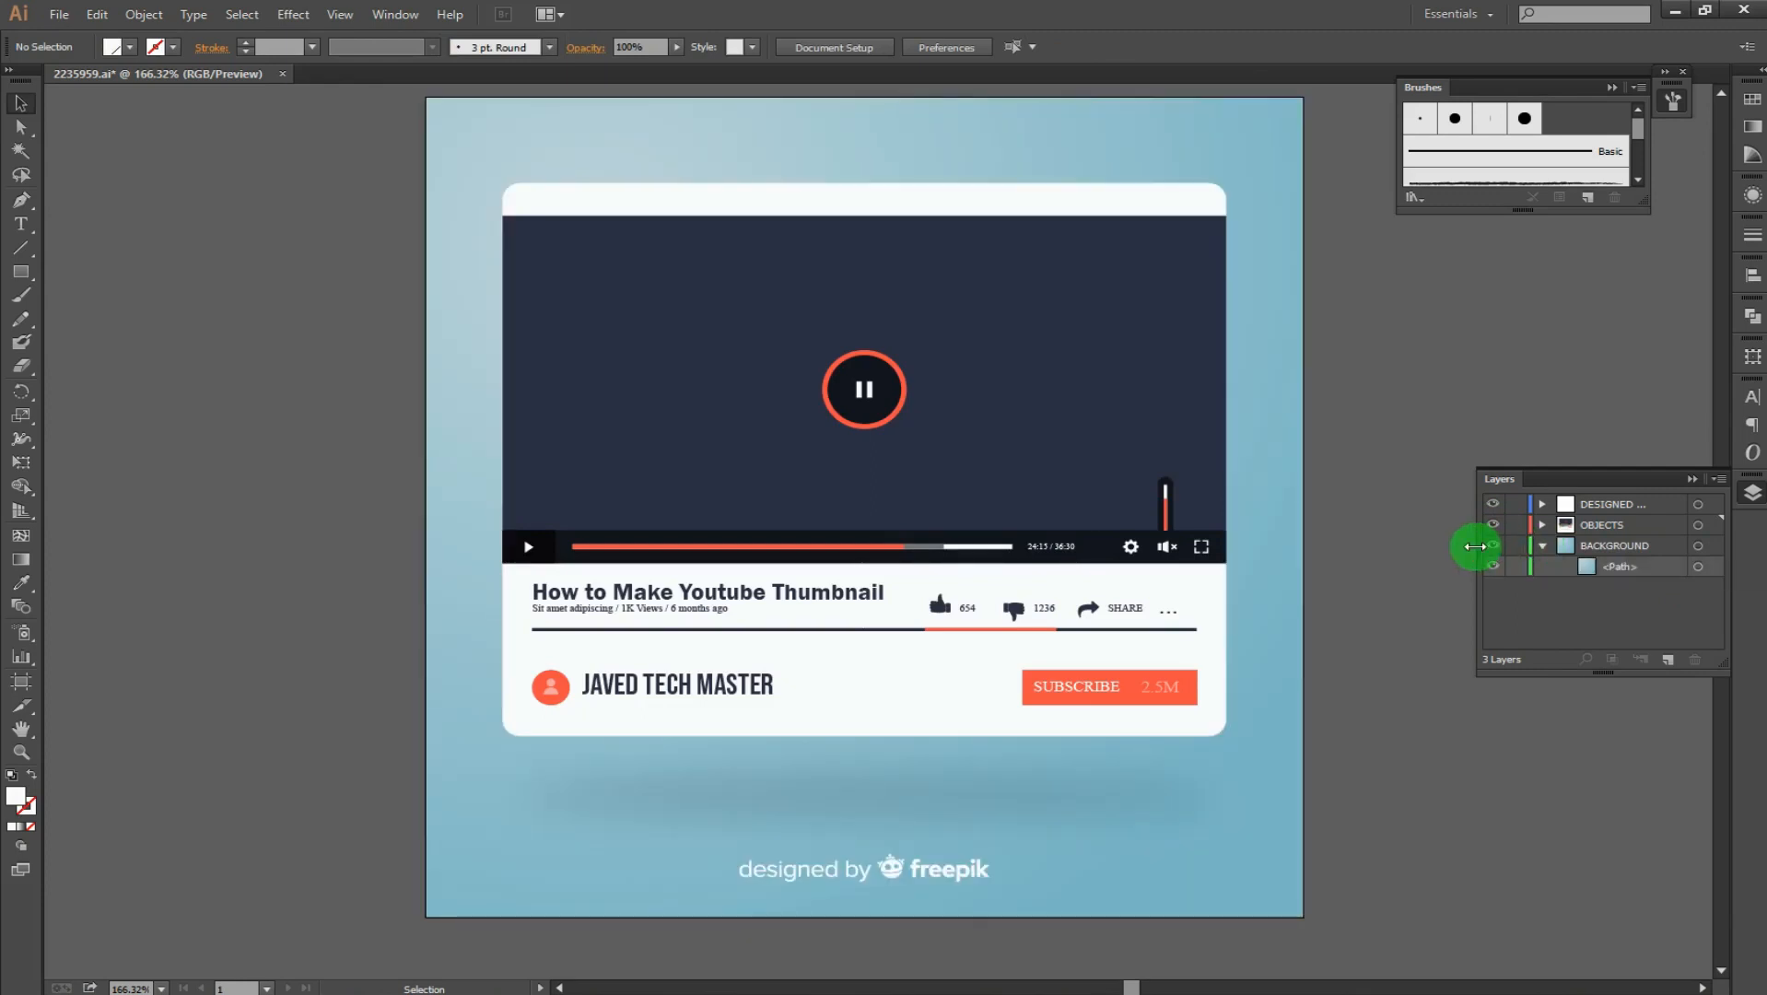
{"action": "left_click", "coordinate": [1493, 545]}
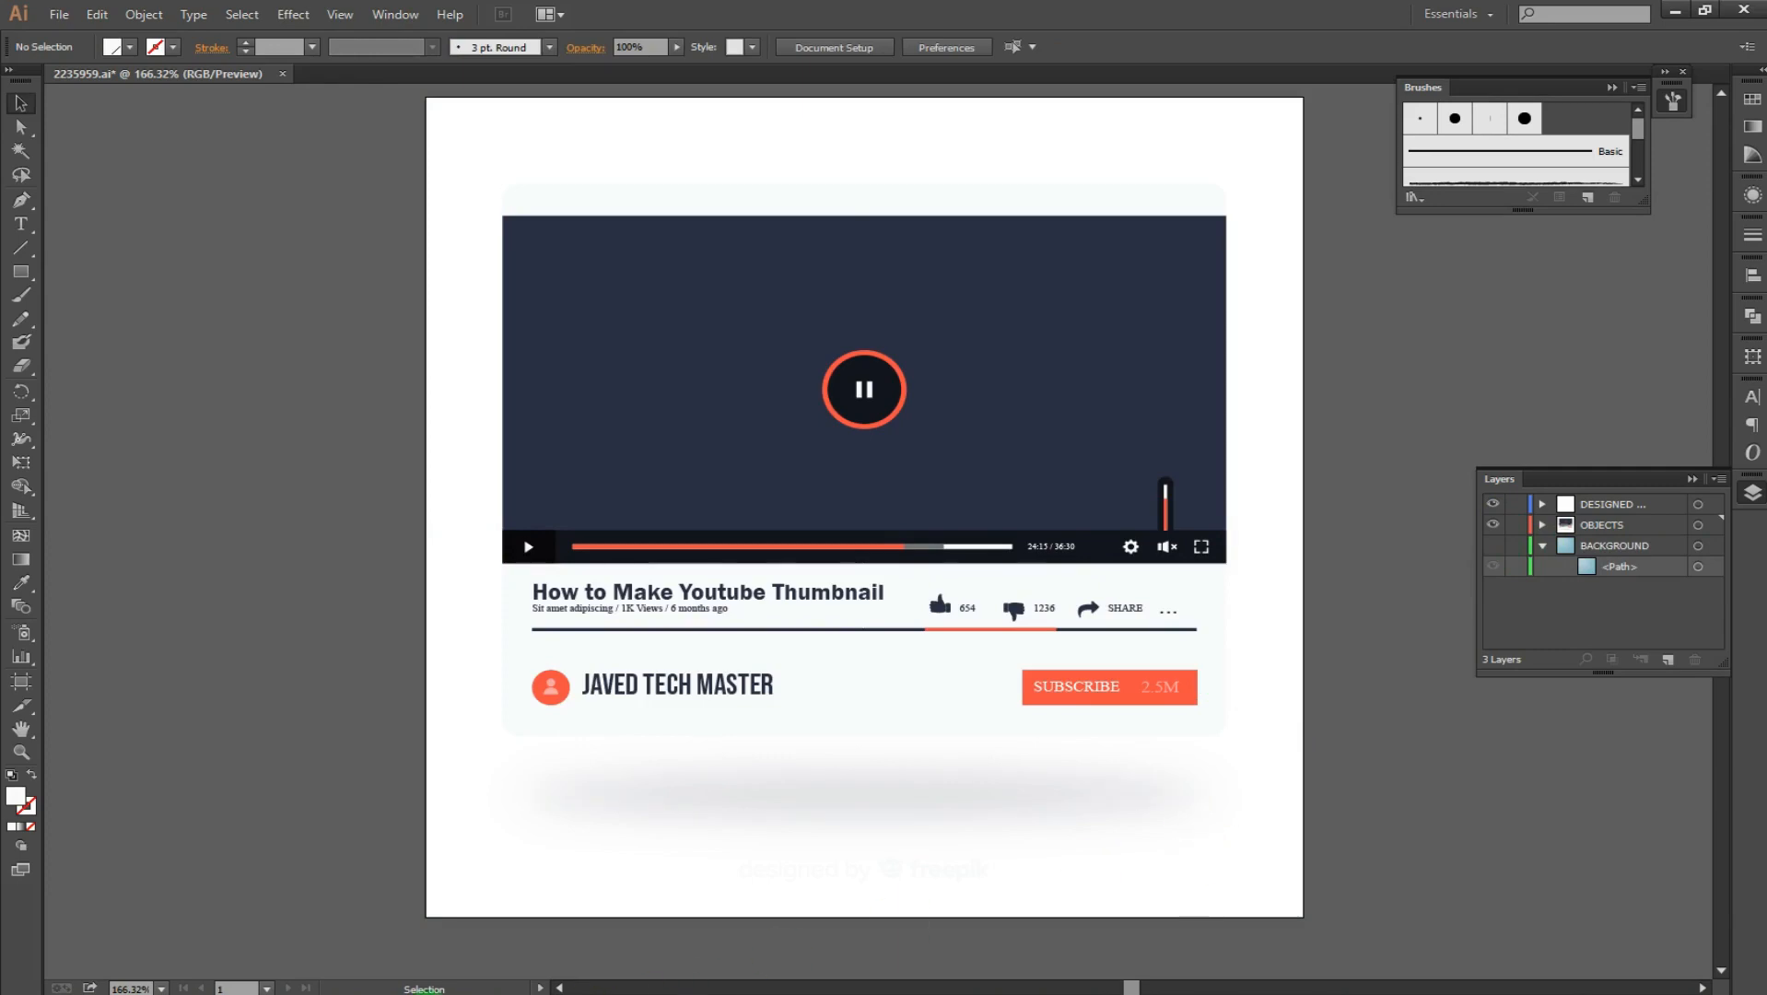
{"action": "left_click", "coordinate": [619, 907]}
{"action": "right_click", "coordinate": [1049, 599]}
{"action": "left_click", "coordinate": [1065, 608]}
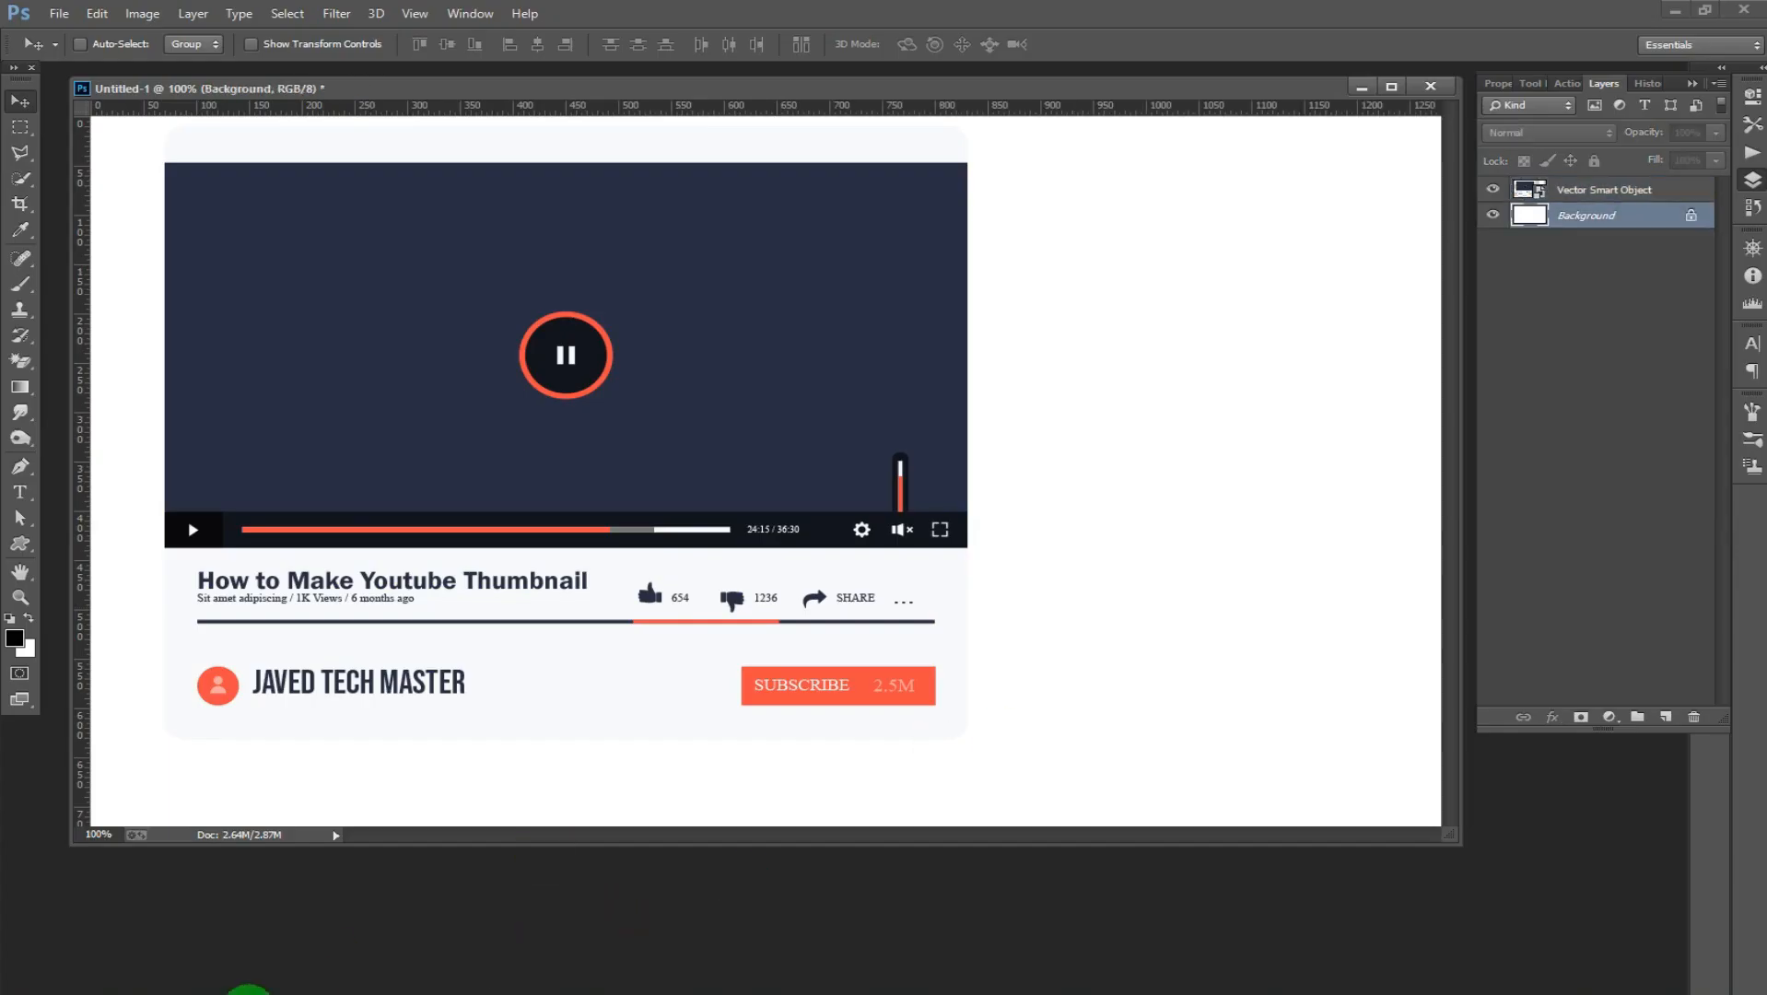
Step: Fill the Background layer with a horizontal linear gradient running from light peach to red-orange, trying several gradient directions
{"action": "left_click", "coordinate": [20, 387]}
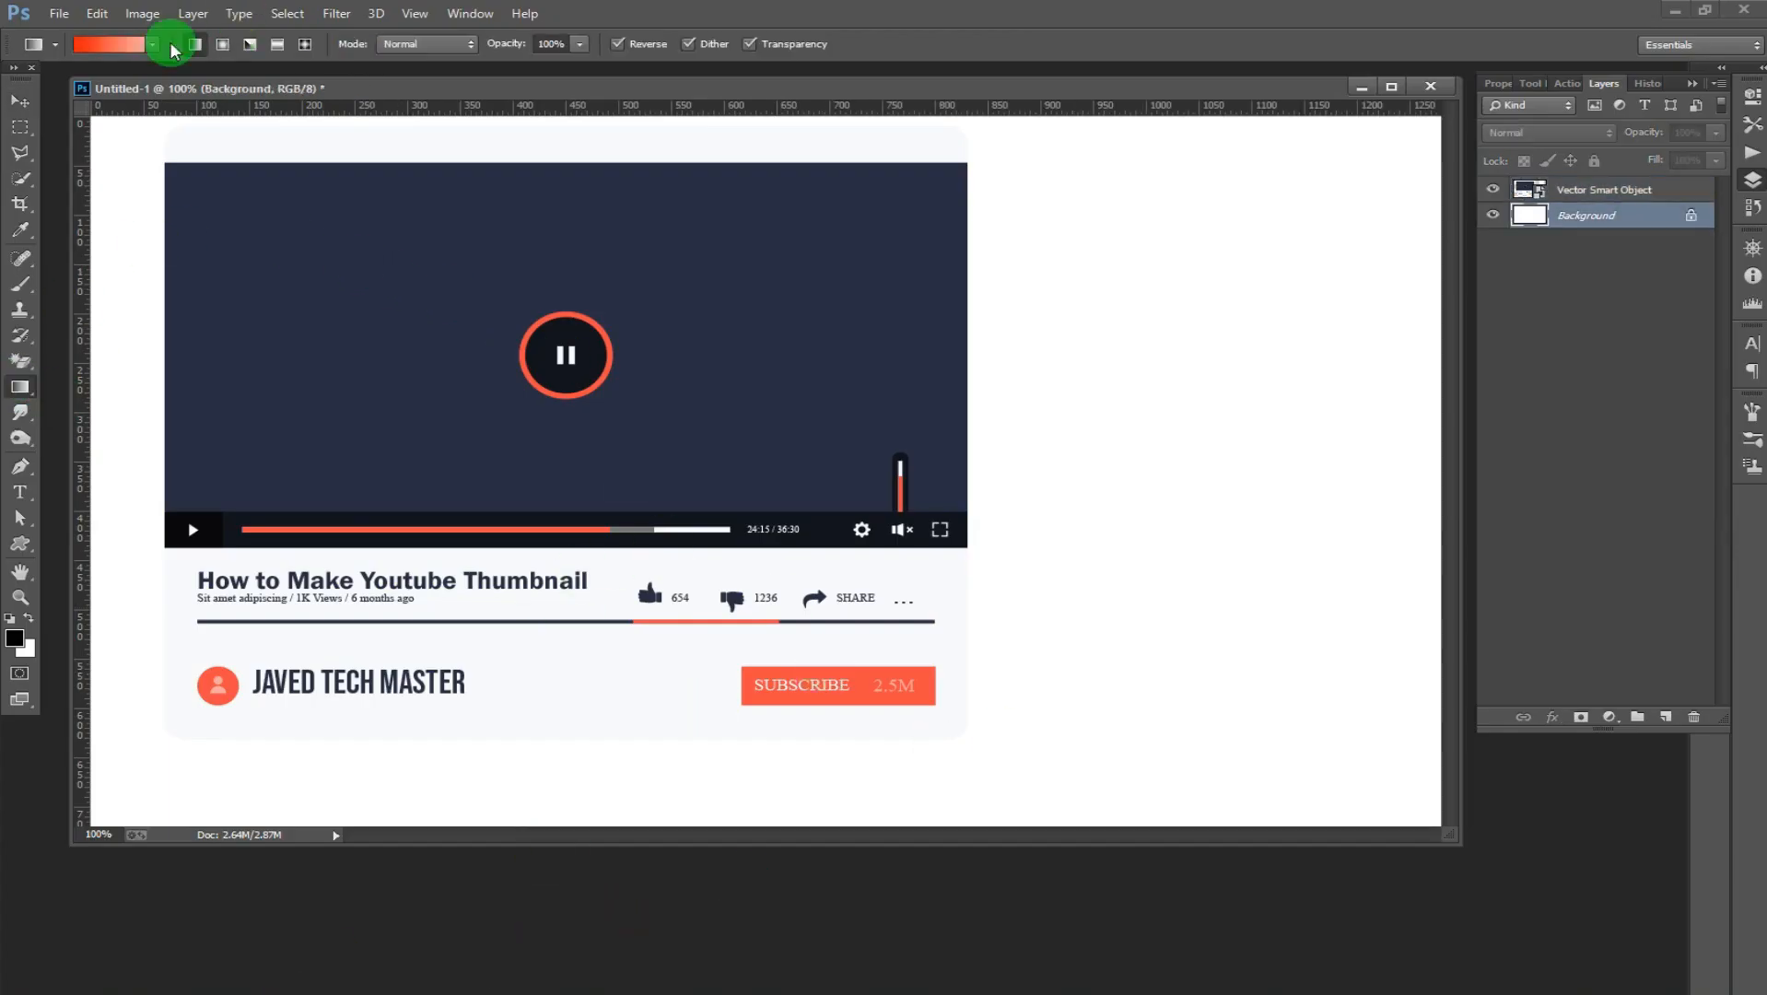
{"action": "left_click_drag", "start_coordinate": [1145, 363], "coordinate": [747, 590]}
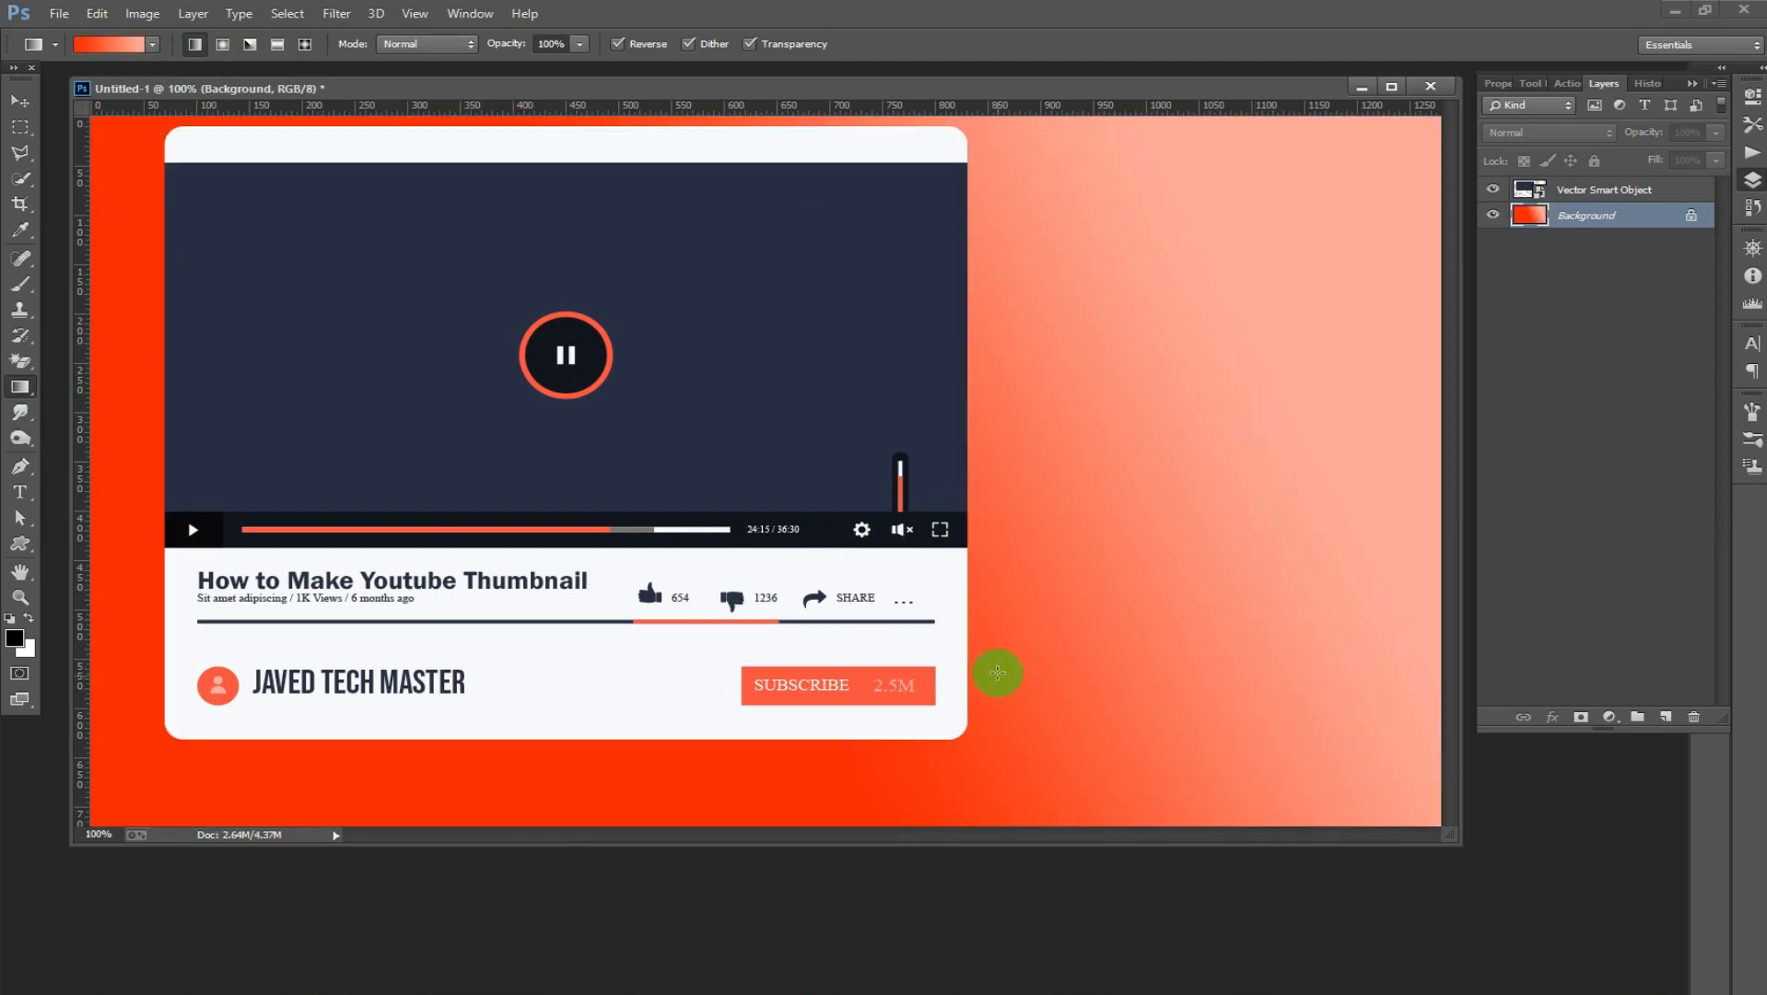
{"action": "left_click_drag", "start_coordinate": [998, 673], "coordinate": [1005, 544]}
{"action": "left_click_drag", "start_coordinate": [1029, 292], "coordinate": [1024, 541]}
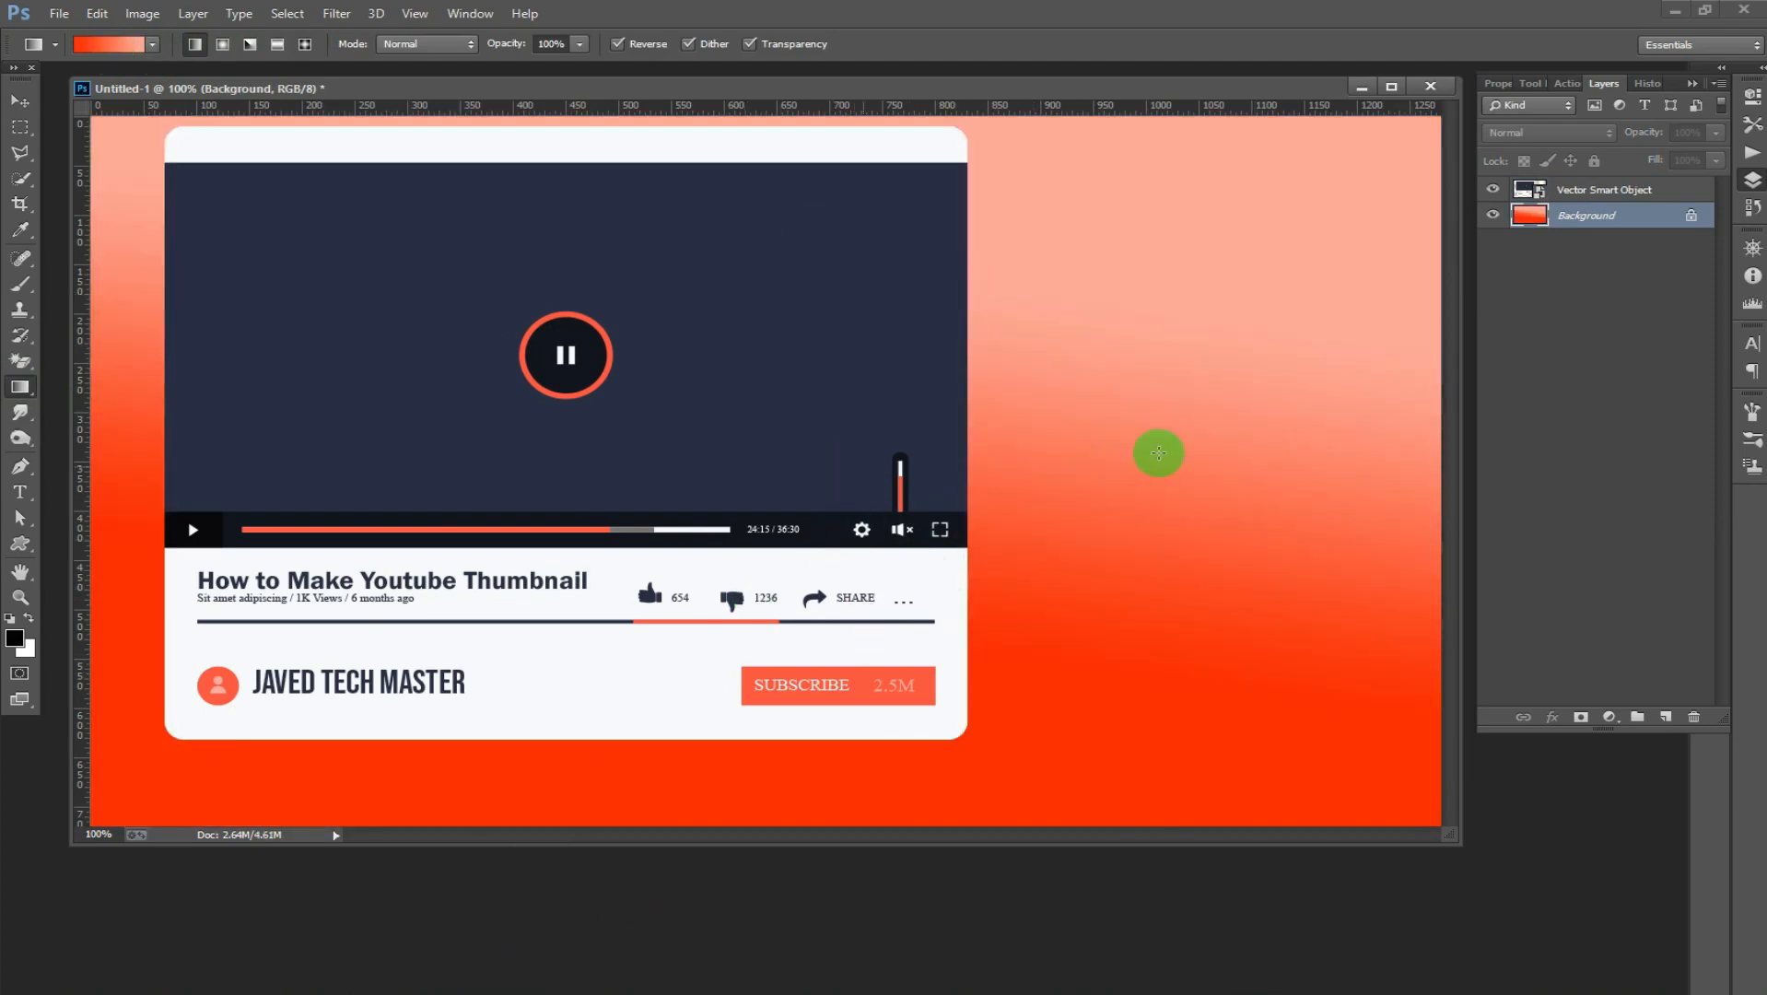
{"action": "left_click_drag", "start_coordinate": [864, 472], "coordinate": [1159, 454]}
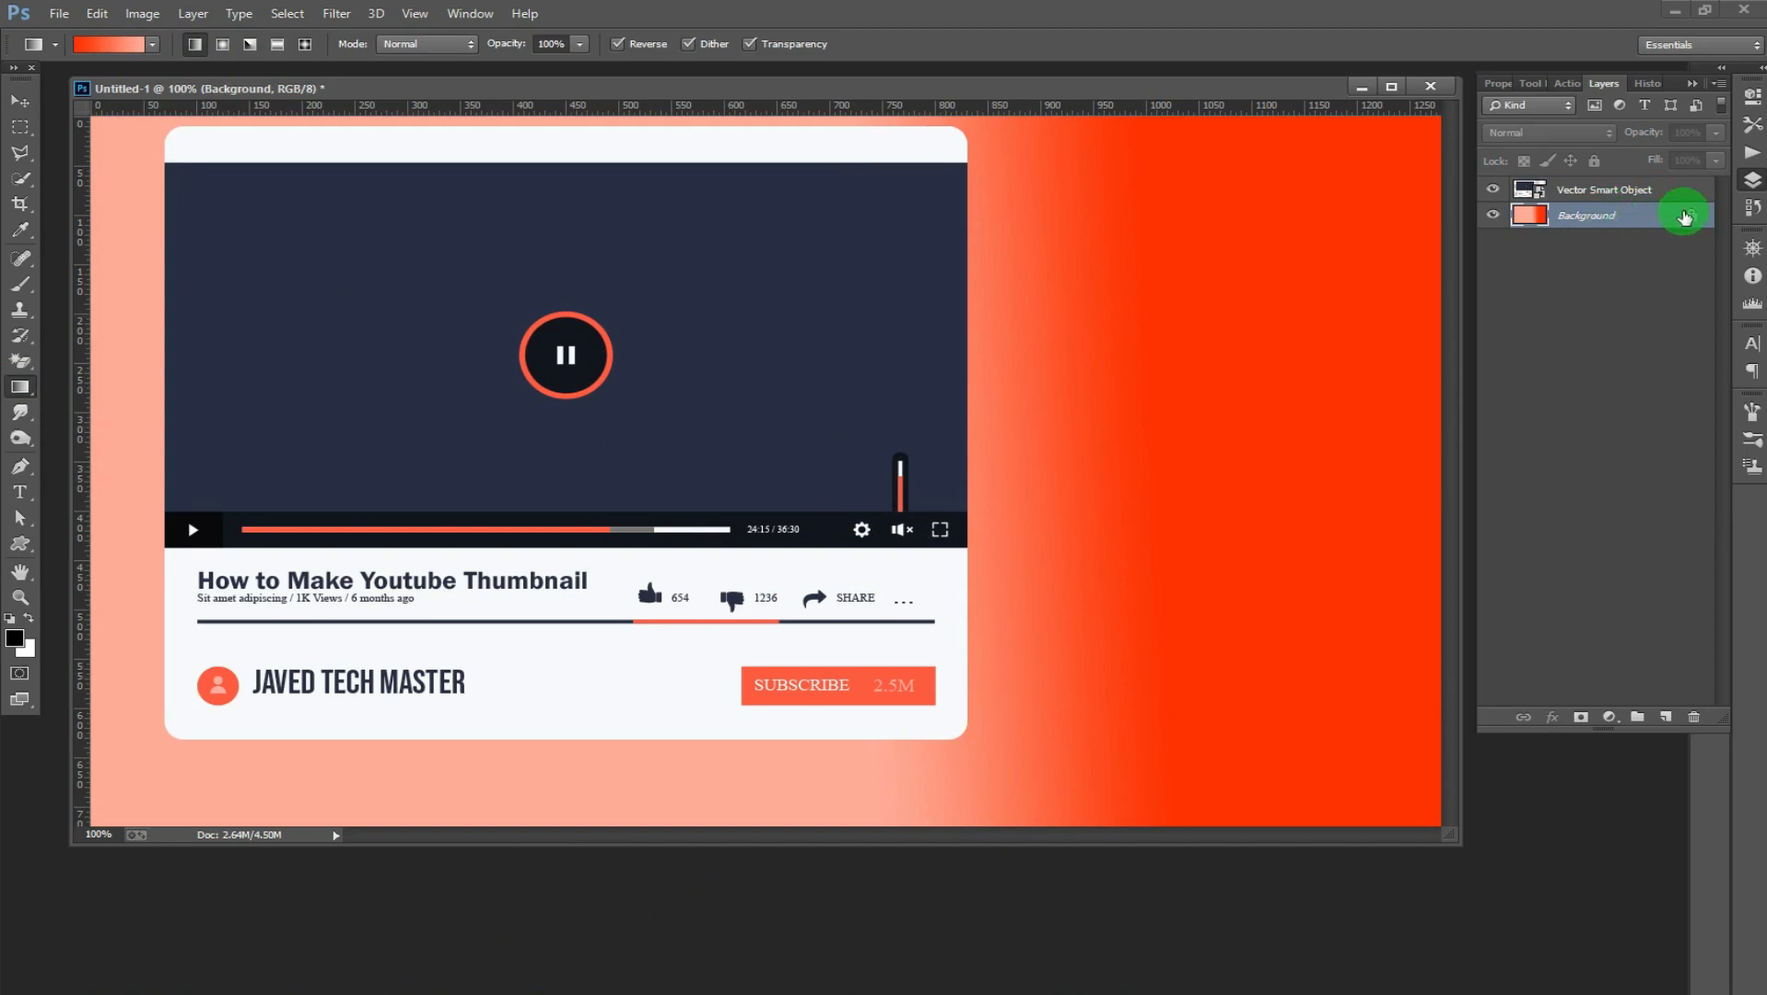
Step: Add a Multiply drop shadow to the player card with 12 px distance, 30% spread and an enlarged size
{"action": "left_click", "coordinate": [1646, 193]}
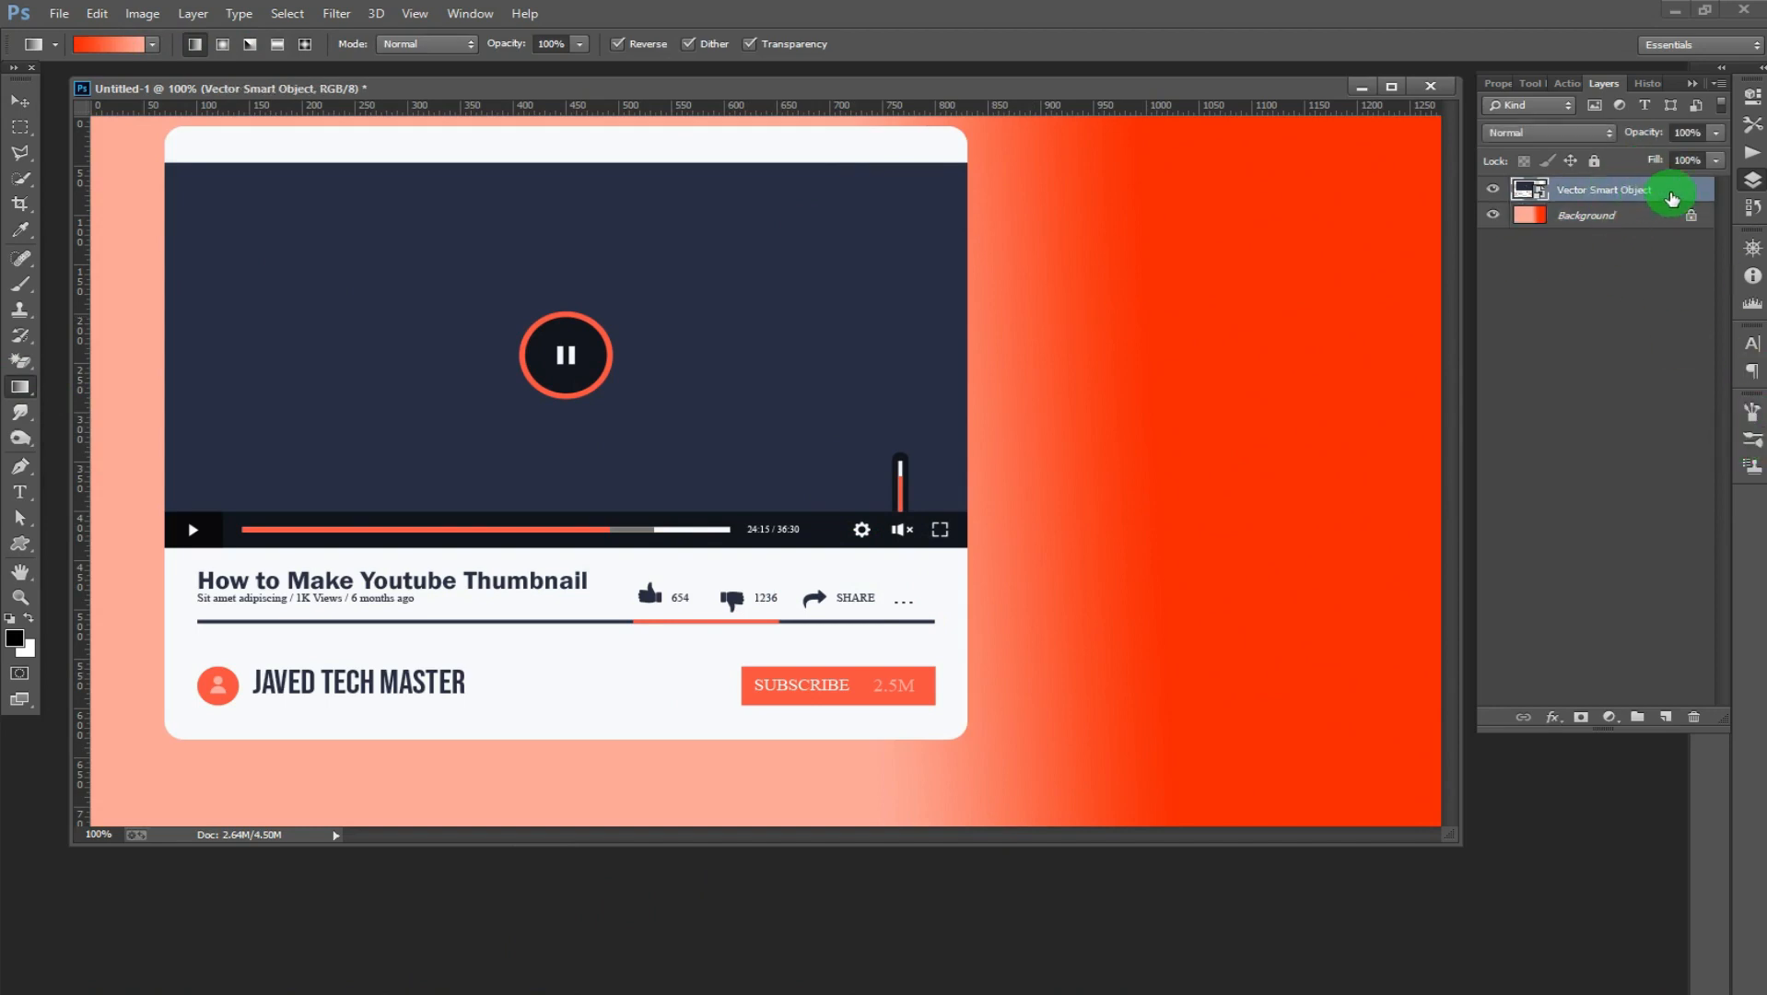
{"action": "double_click", "coordinate": [1674, 200]}
{"action": "left_click", "coordinate": [1045, 548]}
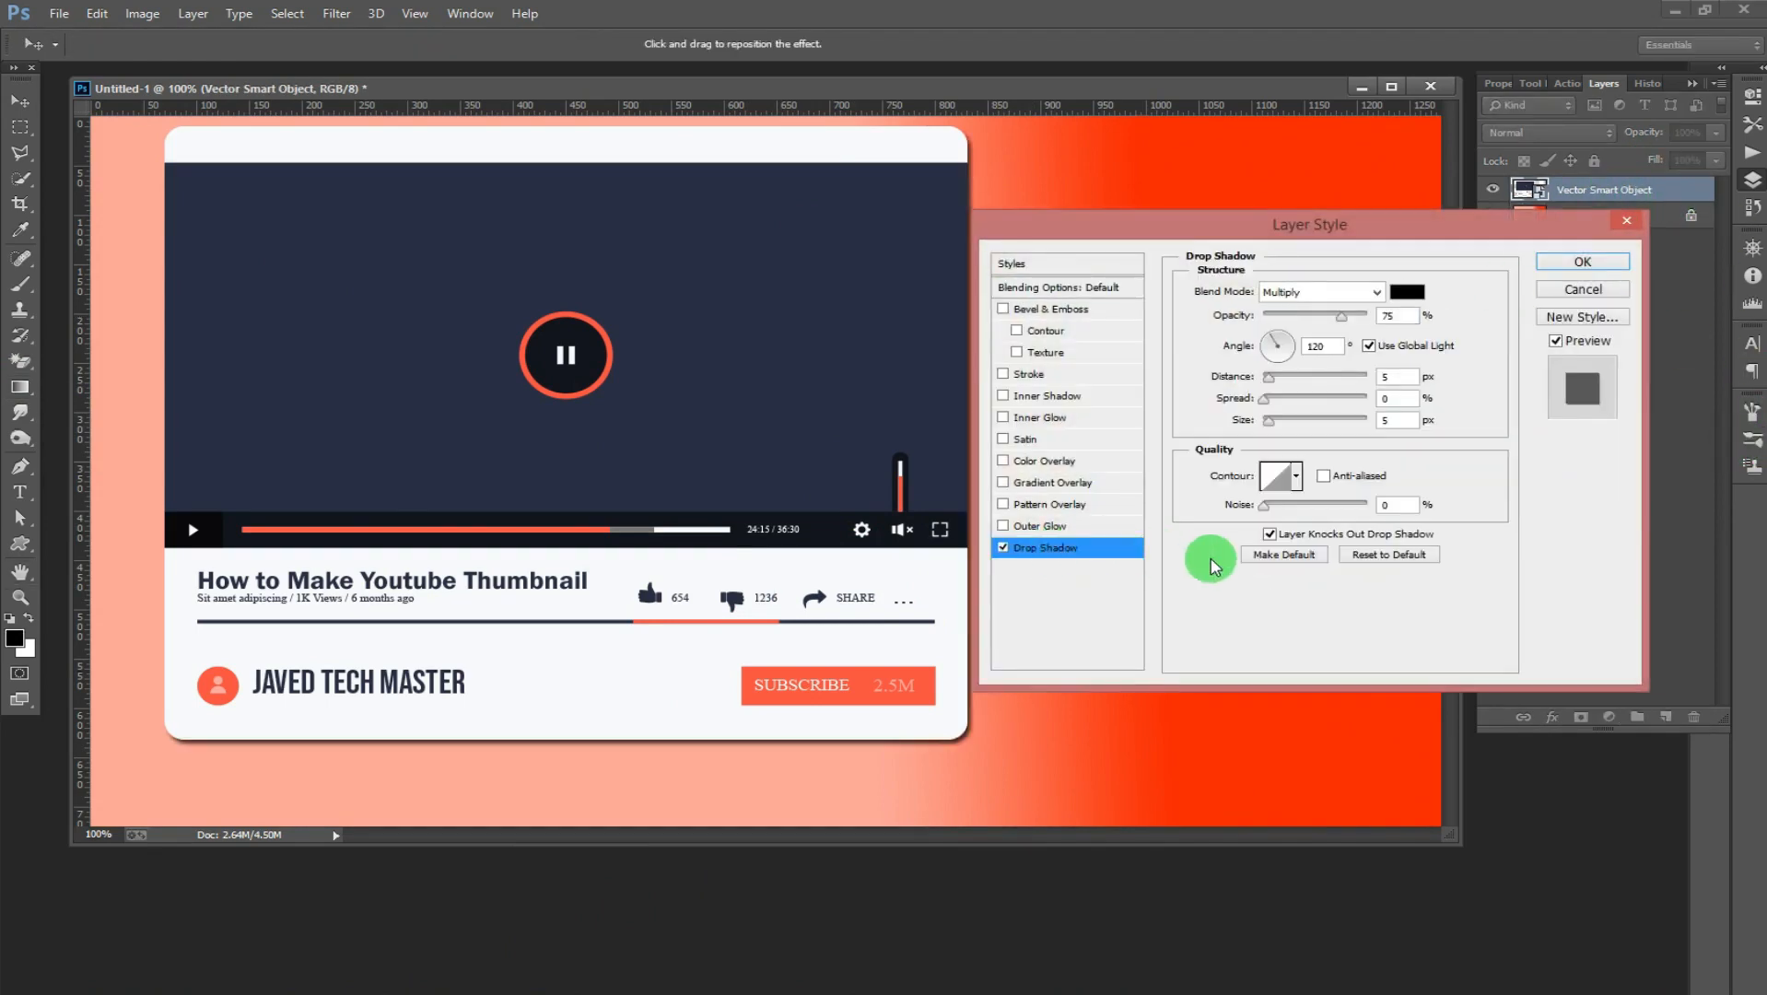
{"action": "left_click_drag", "start_coordinate": [1260, 385], "coordinate": [1283, 426]}
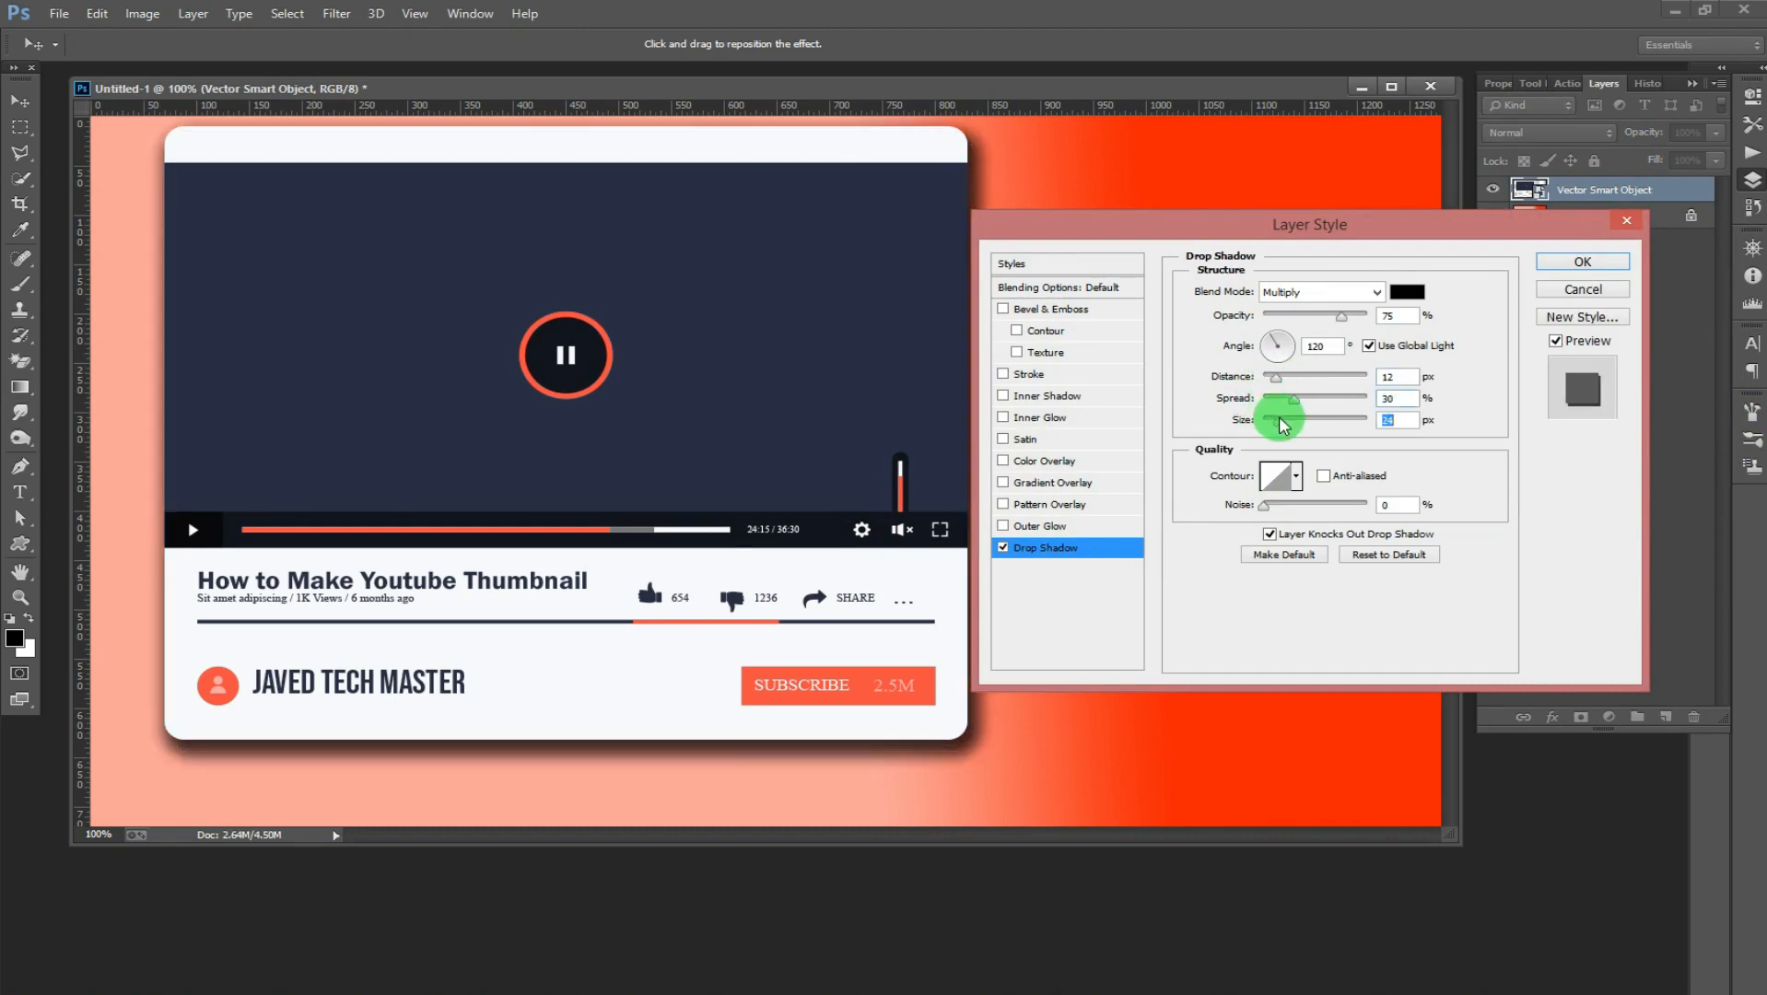
{"action": "left_click", "coordinate": [1582, 262]}
Step: Open the reference thumbnail image ezgif.com-gif-maker.jpg alongside the player card document
{"action": "left_click", "coordinate": [69, 21]}
{"action": "left_click", "coordinate": [106, 53]}
{"action": "left_click", "coordinate": [97, 262]}
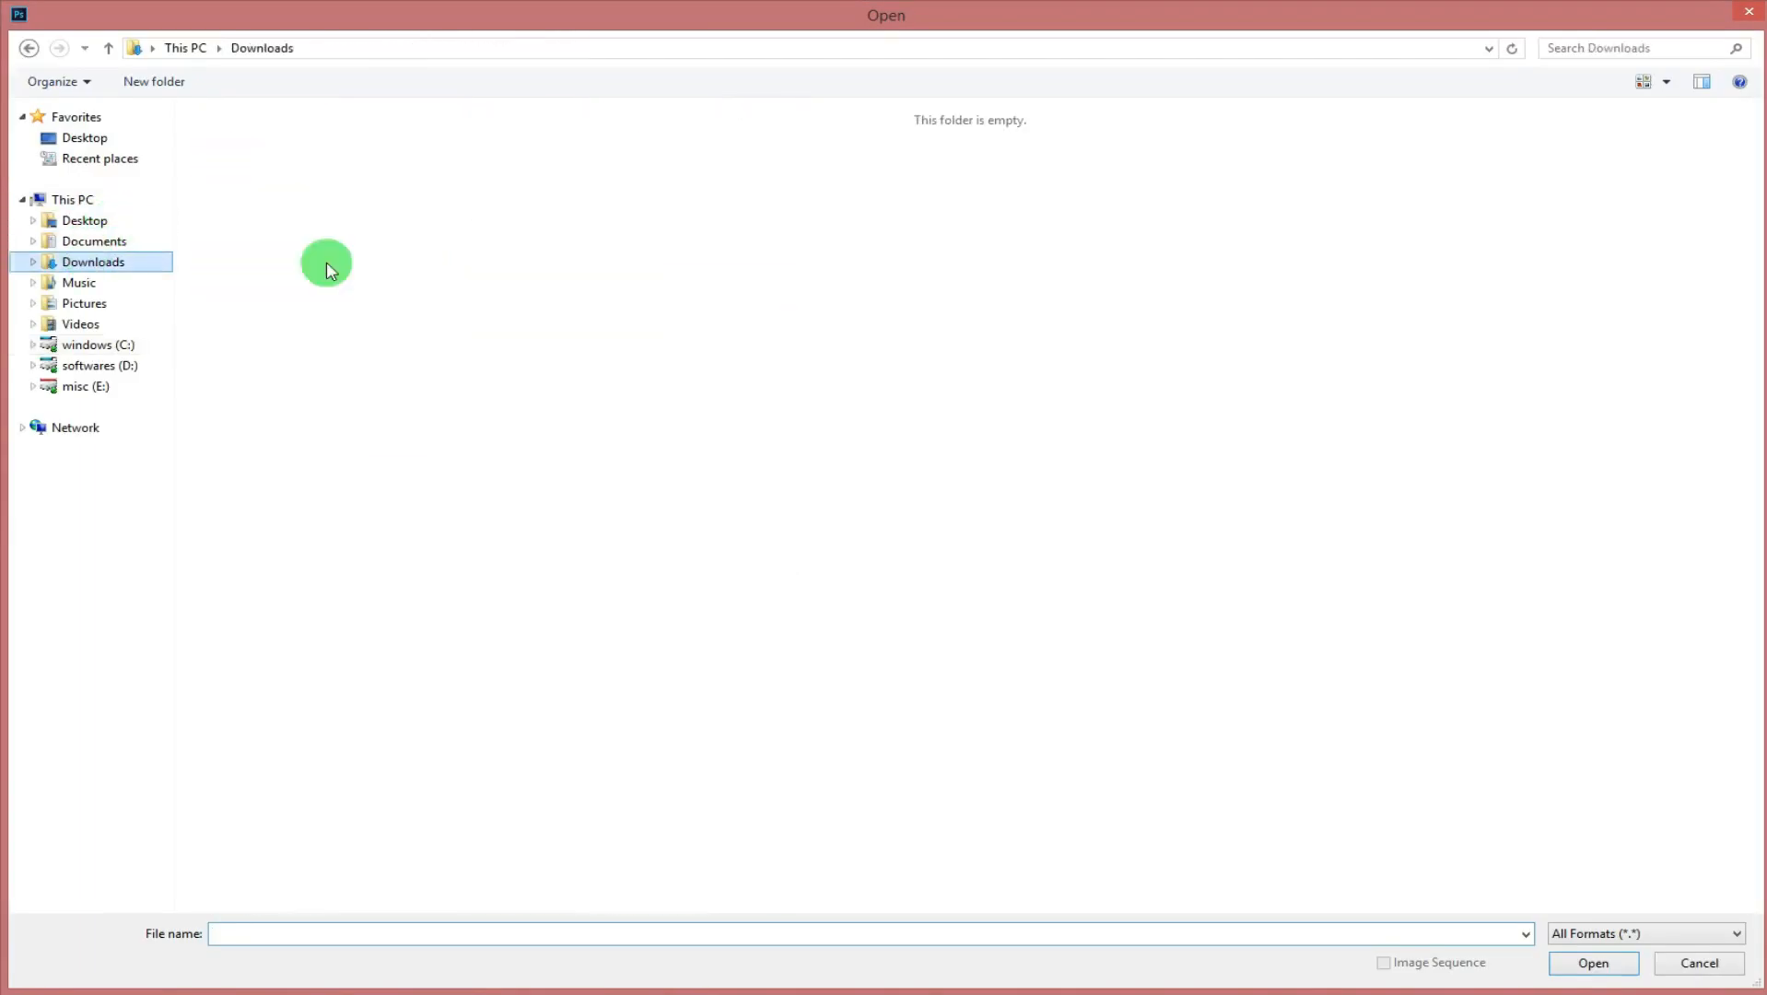
{"action": "double_click", "coordinate": [262, 210]}
{"action": "left_click", "coordinate": [279, 291]}
{"action": "scroll", "coordinate": [276, 268], "scroll_direction": "up", "scroll_amount": 3, "text": "ctrl"}
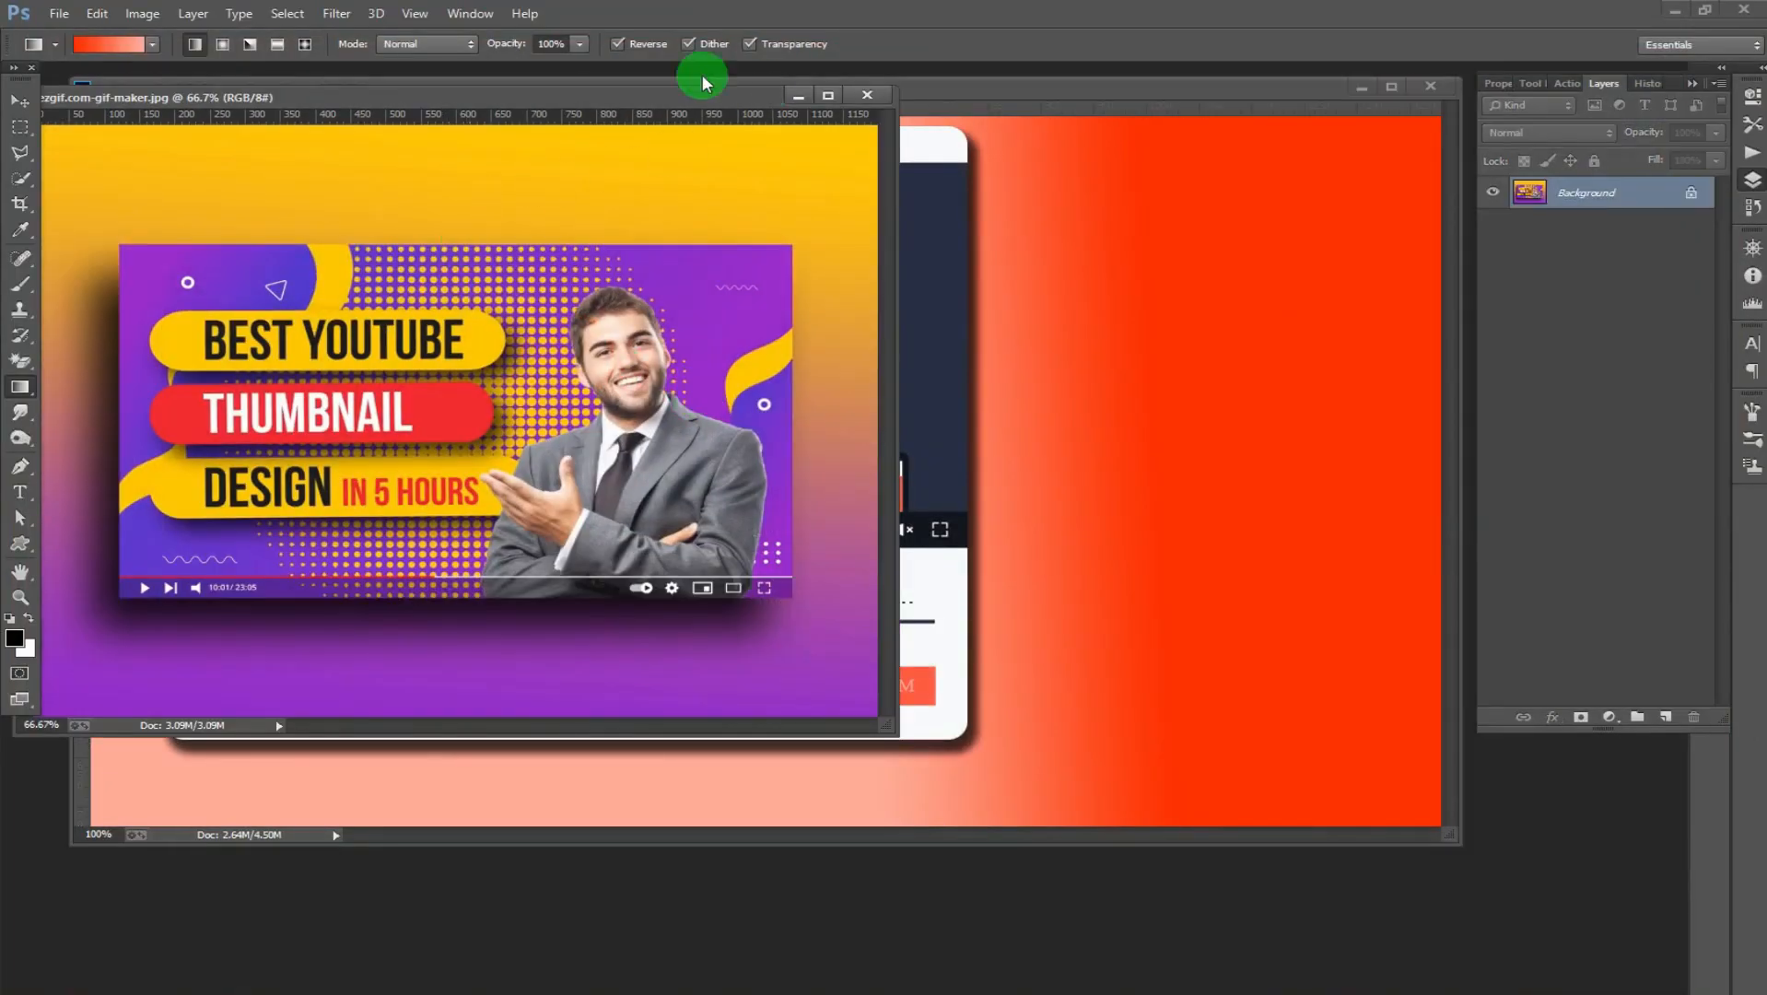
{"action": "left_click_drag", "start_coordinate": [808, 138], "coordinate": [1057, 150]}
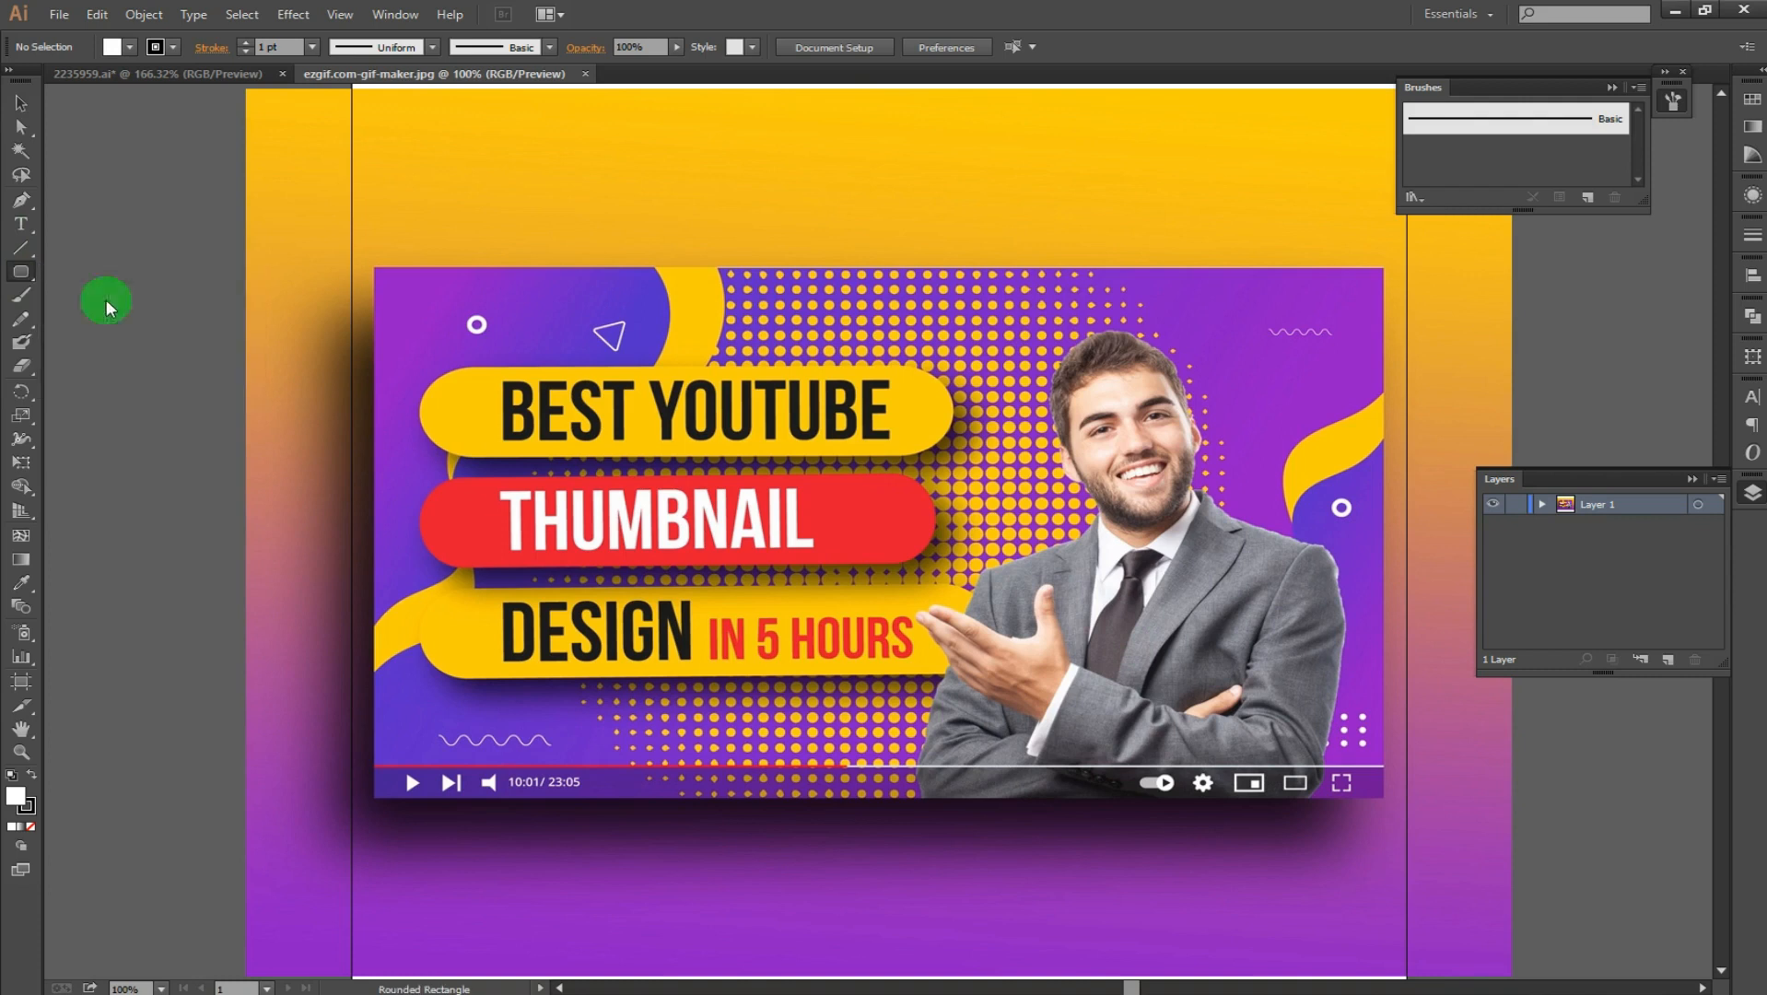
Step: In Illustrator, draw a rounded rectangle about 490 × 89 pt over the reference image's yellow BEST YOUTUBE bar
{"action": "mouse_move", "coordinate": [427, 369]}
{"action": "left_mouse_down"}
{"action": "mouse_move", "coordinate": [825, 456]}
{"action": "mouse_move", "coordinate": [947, 456]}
{"action": "left_mouse_up"}
{"action": "left_click", "coordinate": [20, 127]}
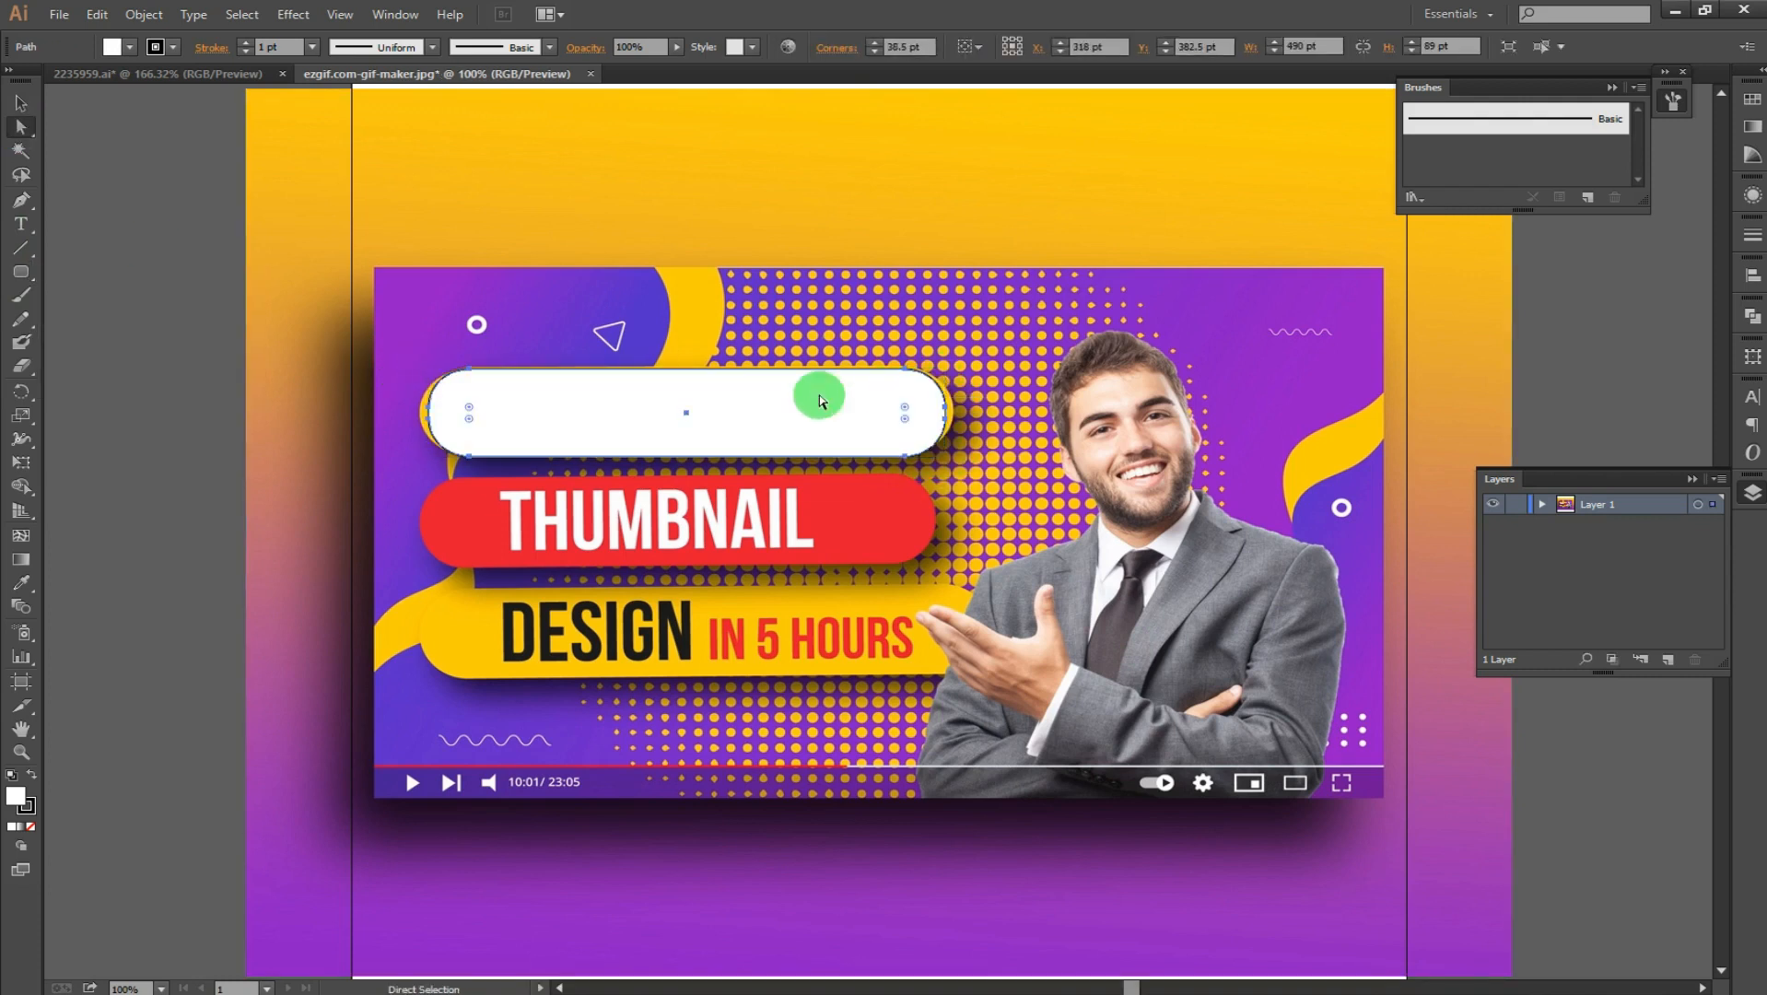
{"action": "left_click", "coordinate": [23, 225]}
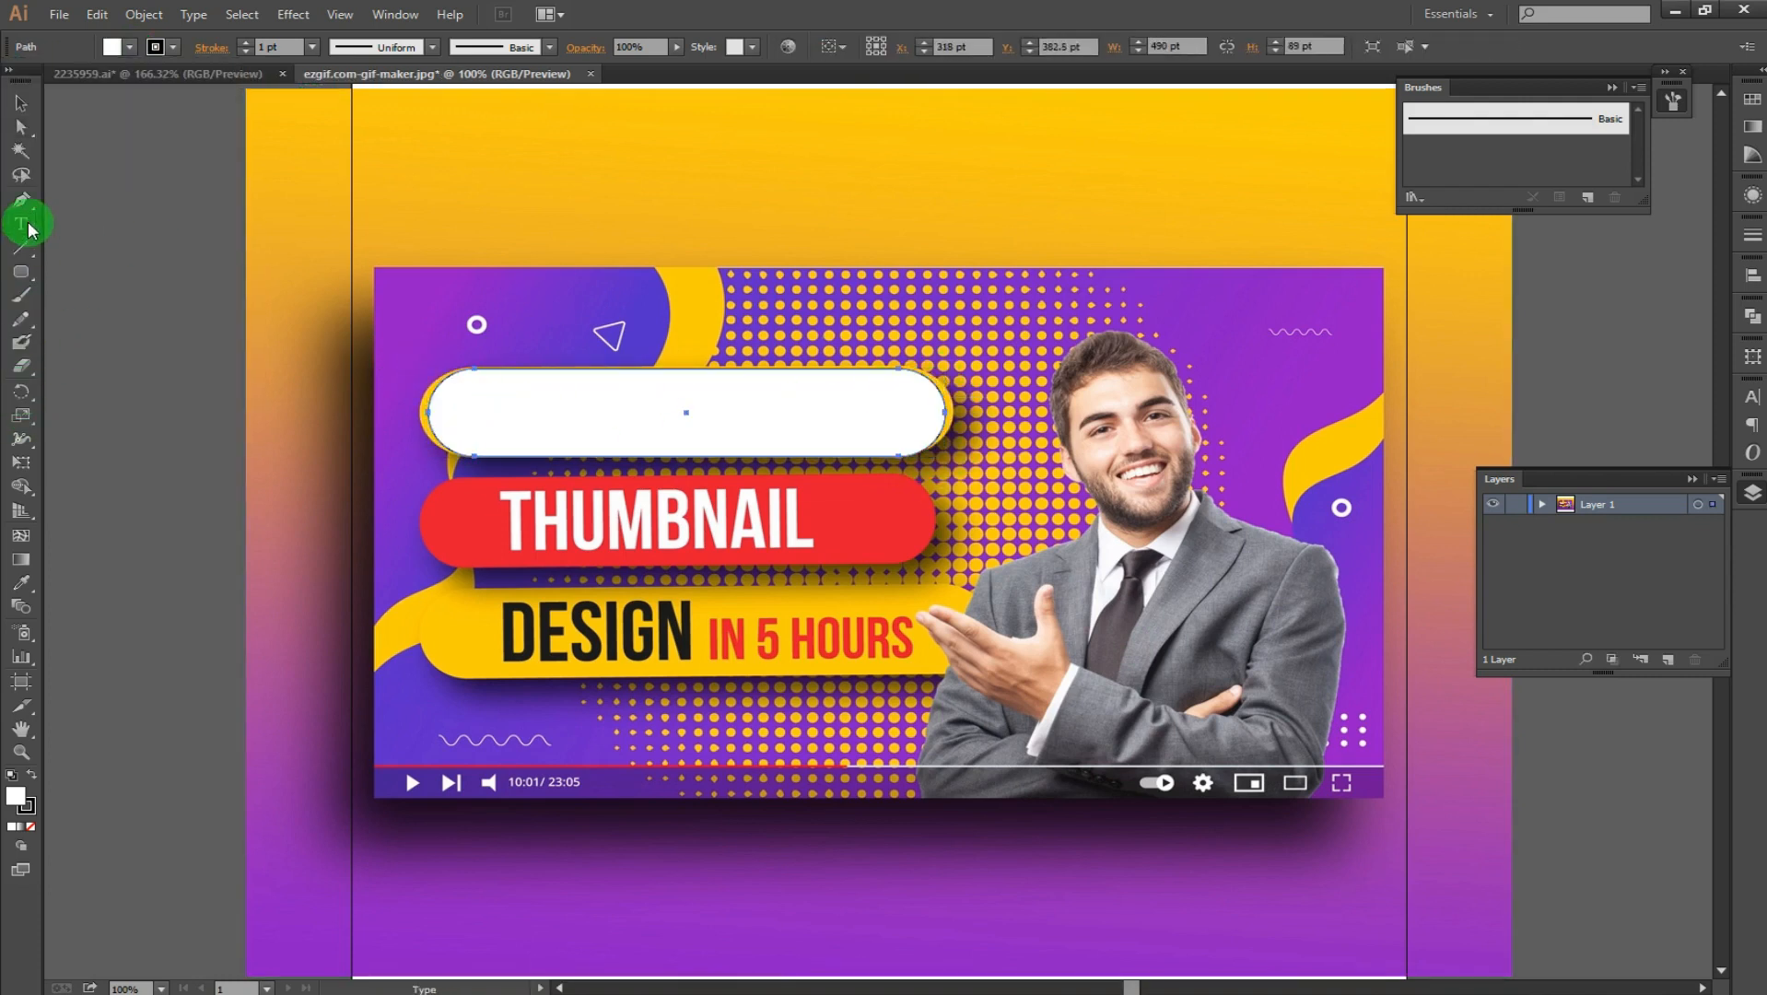
{"action": "left_click", "coordinate": [32, 306]}
{"action": "left_click", "coordinate": [22, 261]}
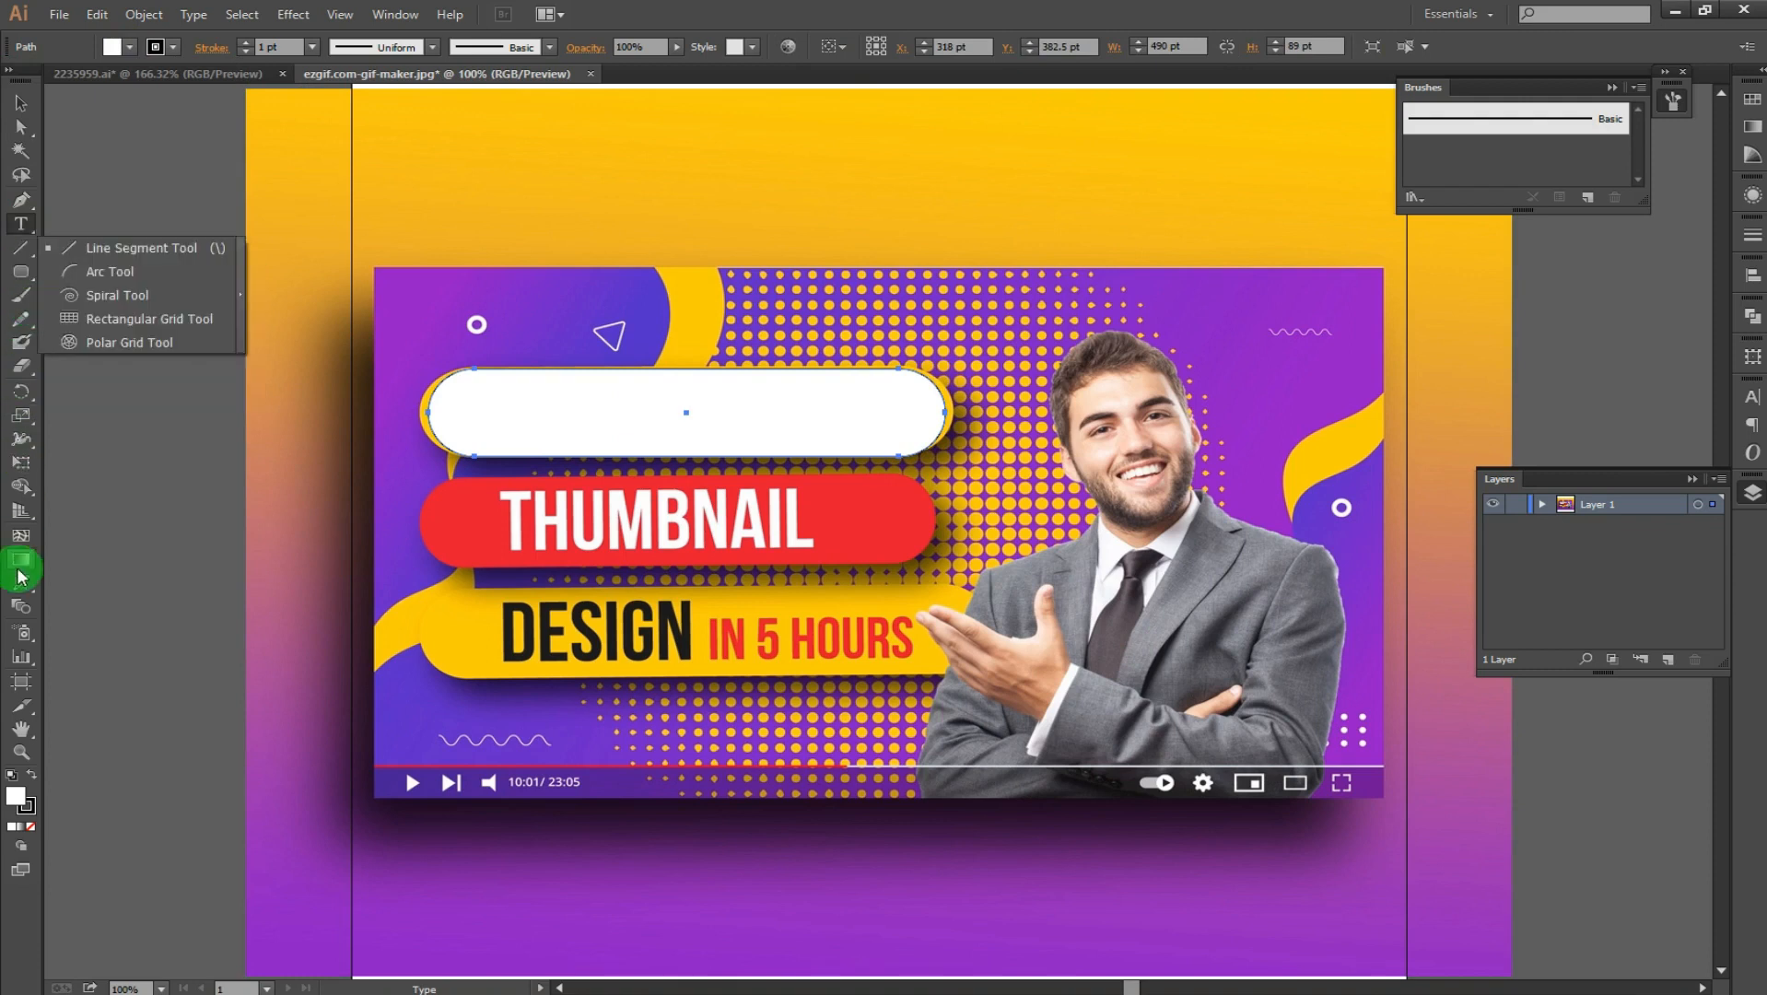
Step: Sample the reference bar's yellow onto the rounded rectangle and widen the shape to 509 pt to match the bar
{"action": "left_click", "coordinate": [22, 586]}
{"action": "left_click", "coordinate": [1070, 703]}
{"action": "left_click", "coordinate": [22, 583]}
{"action": "left_click", "coordinate": [425, 401]}
{"action": "left_click", "coordinate": [21, 103]}
{"action": "left_click_drag", "start_coordinate": [428, 413], "coordinate": [420, 413]}
{"action": "left_click_drag", "start_coordinate": [945, 413], "coordinate": [956, 412]}
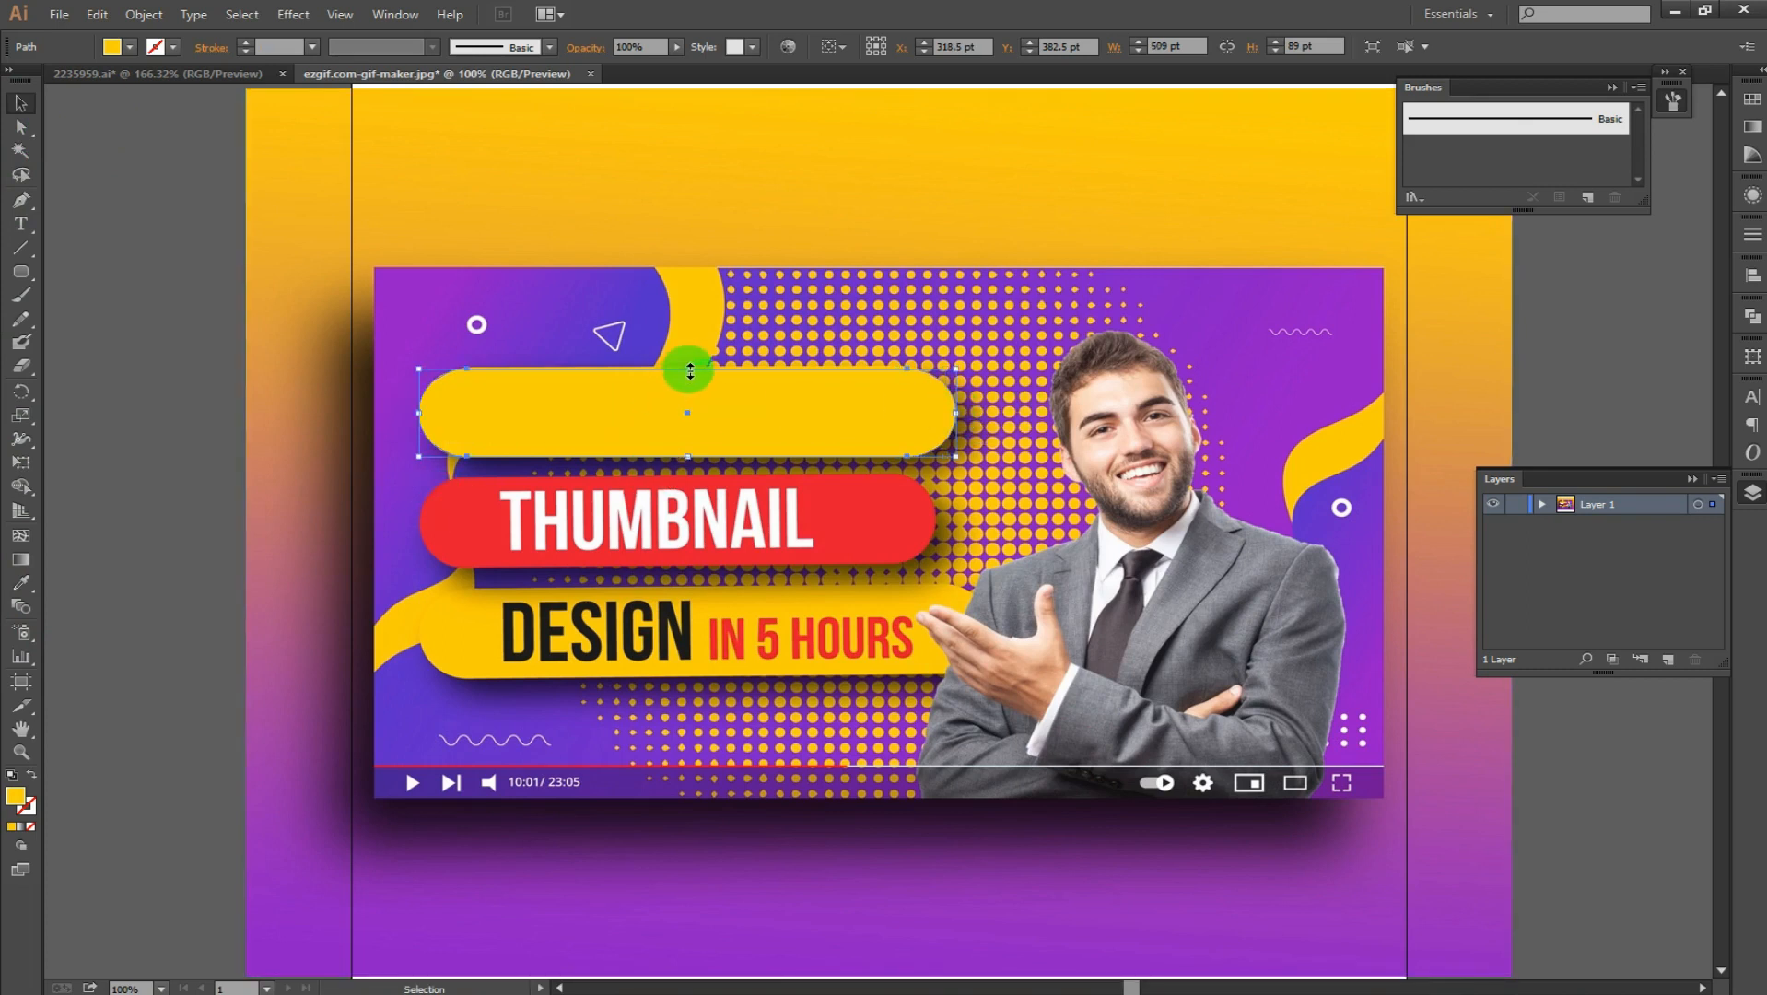
Step: Duplicate the yellow bar over the red THUMBNAIL bar and resize the copy to 503 × 94 pt
{"action": "left_click_drag", "start_coordinate": [663, 411], "coordinate": [663, 517]}
{"action": "left_click_drag", "start_coordinate": [957, 518], "coordinate": [950, 519]}
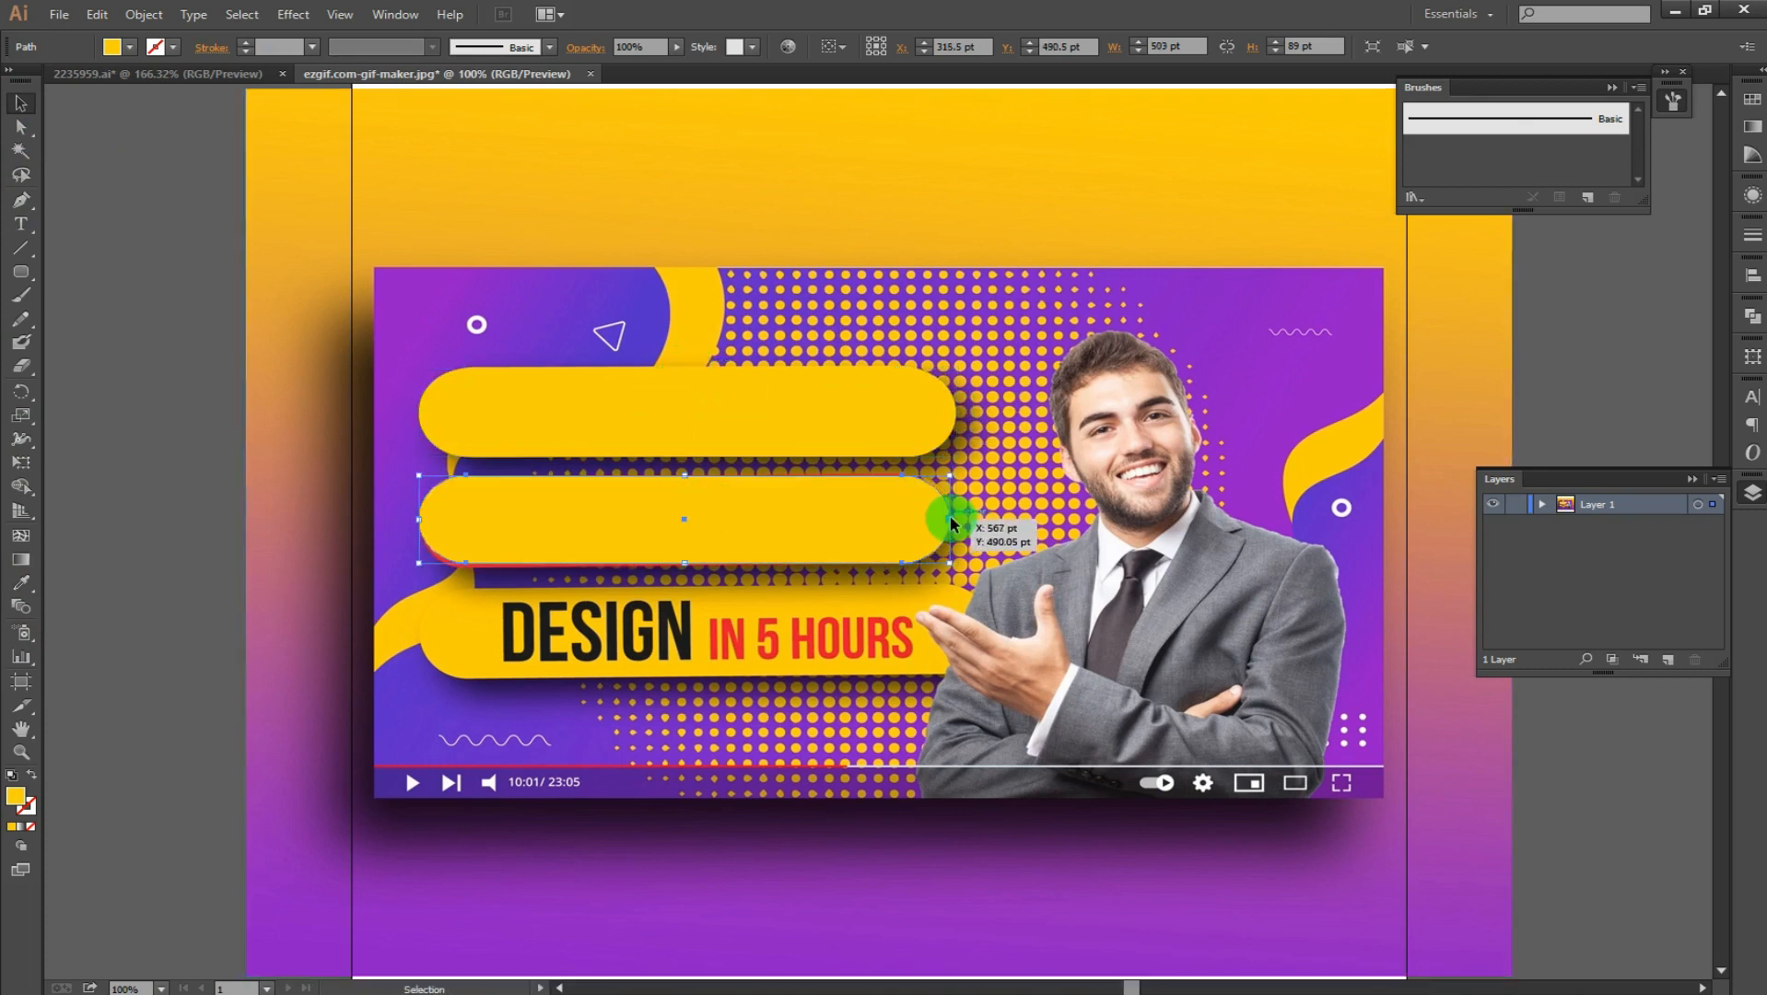
{"action": "left_click_drag", "start_coordinate": [693, 570], "coordinate": [685, 570]}
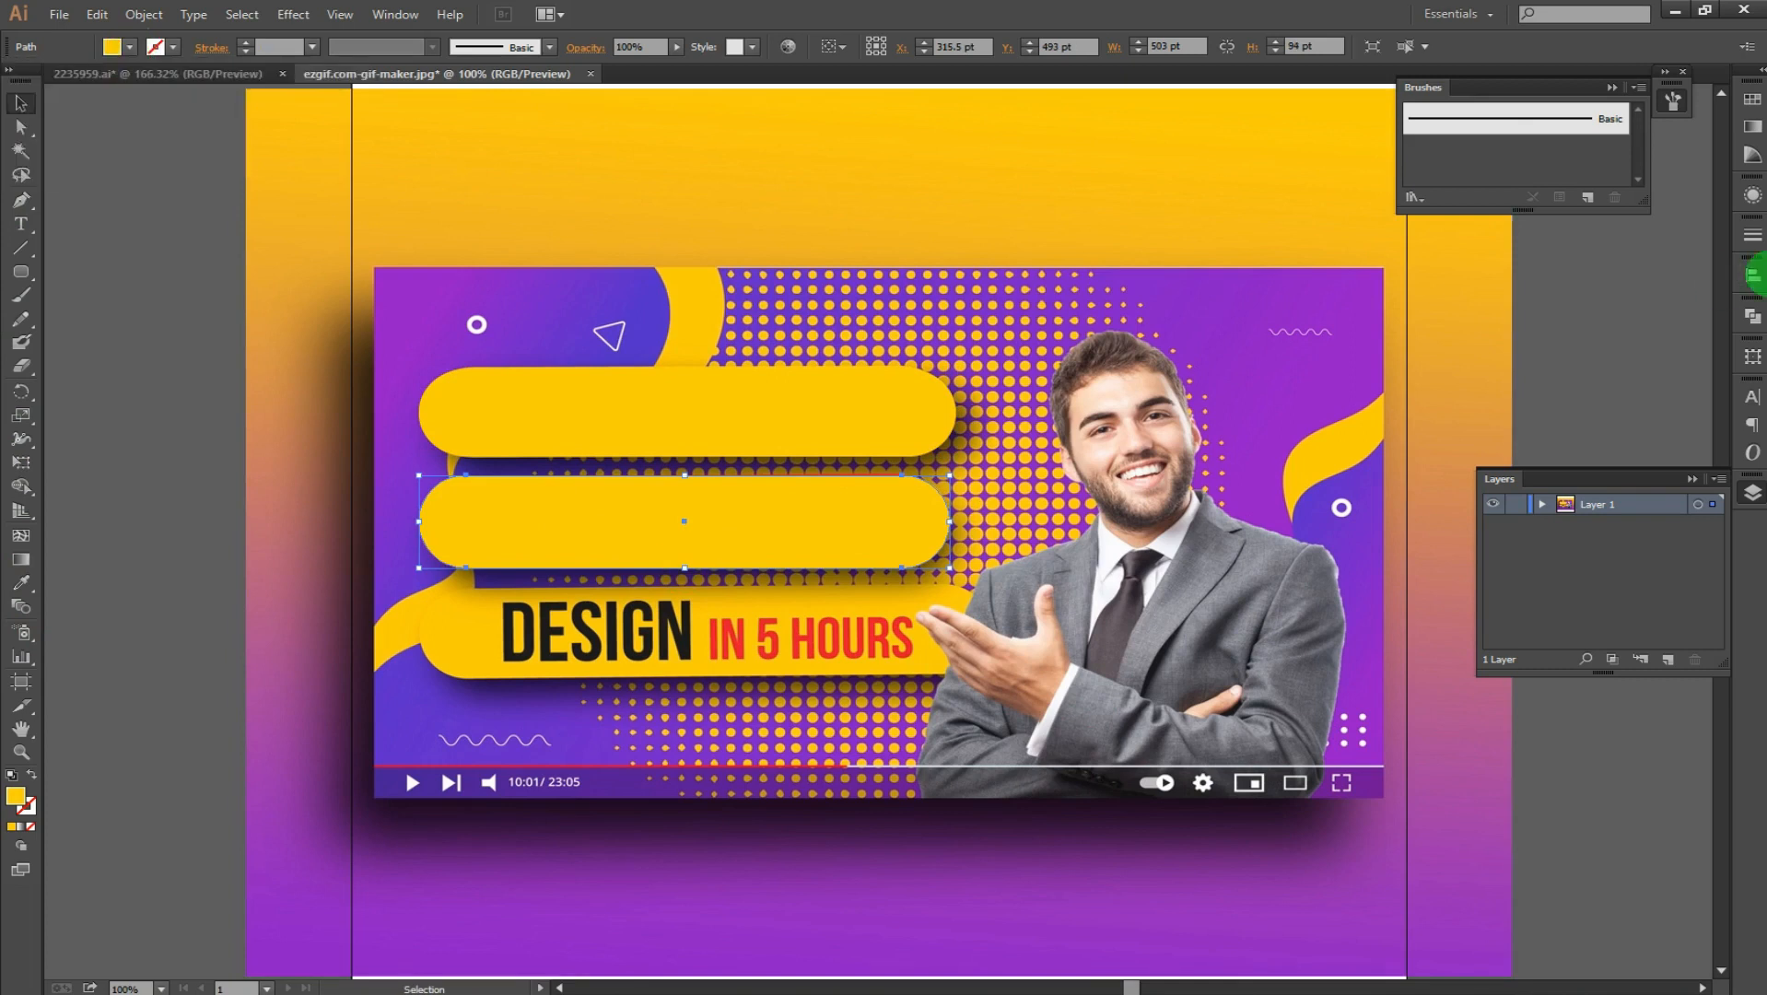
Step: Change the middle bar's fill to a crimson colour
{"action": "left_click", "coordinate": [1753, 129]}
{"action": "left_click", "coordinate": [1753, 101]}
{"action": "left_click", "coordinate": [1752, 129]}
{"action": "double_click", "coordinate": [1494, 148]}
{"action": "left_click_drag", "start_coordinate": [1489, 446], "coordinate": [1489, 425]}
{"action": "left_click", "coordinate": [1448, 503]}
{"action": "left_click", "coordinate": [1638, 422]}
Step: Duplicate the yellow bar over the DESIGN line and set the middle bar's fill to red FF0000
{"action": "left_click_drag", "start_coordinate": [785, 453], "coordinate": [801, 645]}
{"action": "left_click", "coordinate": [769, 526]}
{"action": "double_click", "coordinate": [1494, 148]}
{"action": "left_click", "coordinate": [1456, 410]}
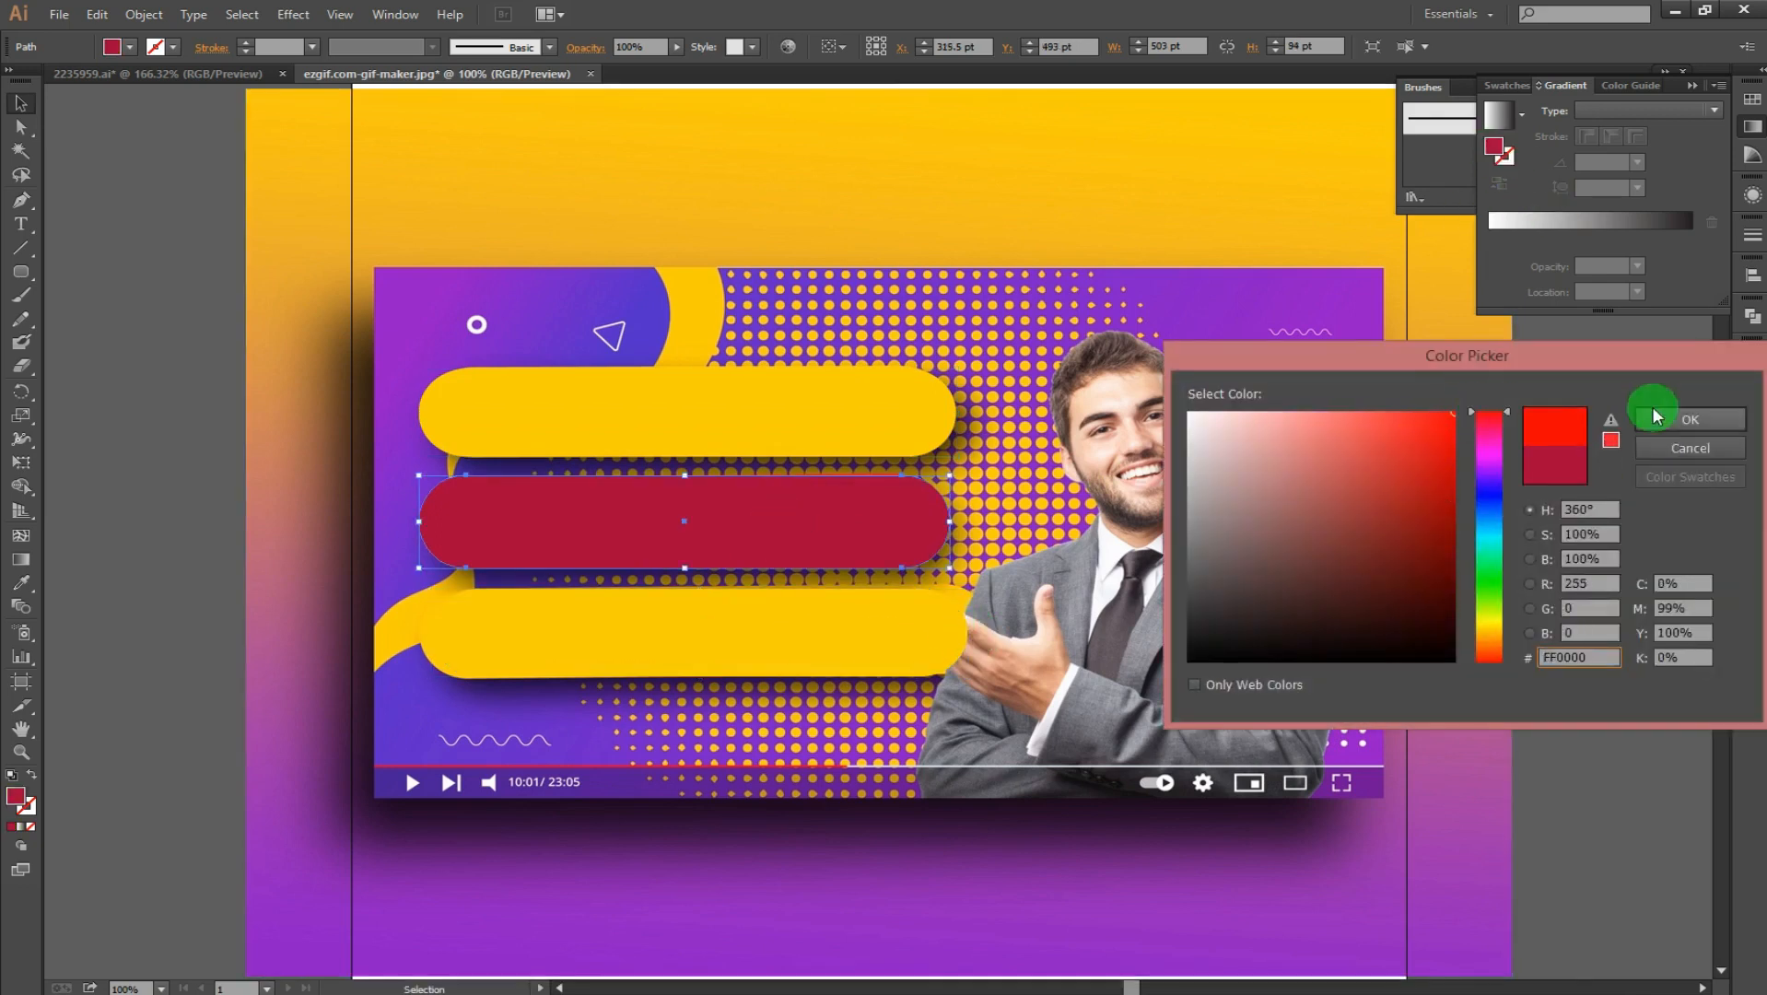
{"action": "left_click", "coordinate": [1648, 408]}
{"action": "left_click", "coordinate": [94, 164]}
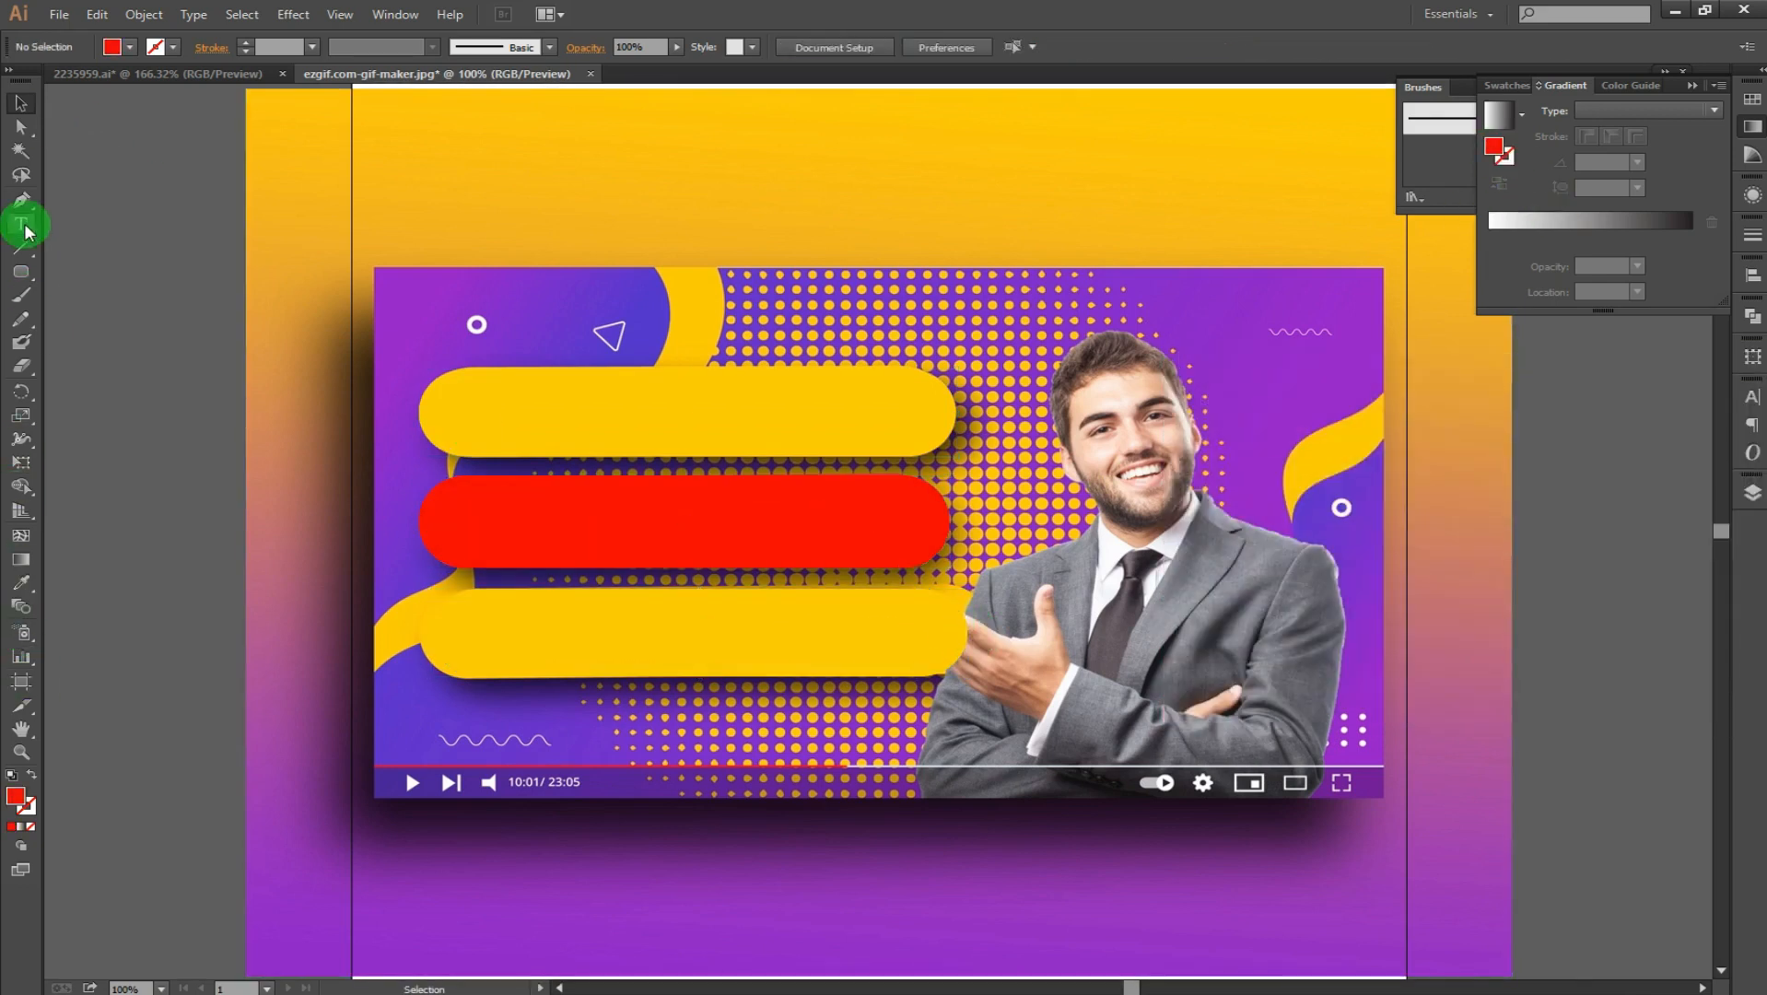
Step: Move the Brushes panel out of the way, expand Layer 1 and toggle the reference image's visibility
{"action": "left_click_drag", "start_coordinate": [1432, 81], "coordinate": [1525, 333]}
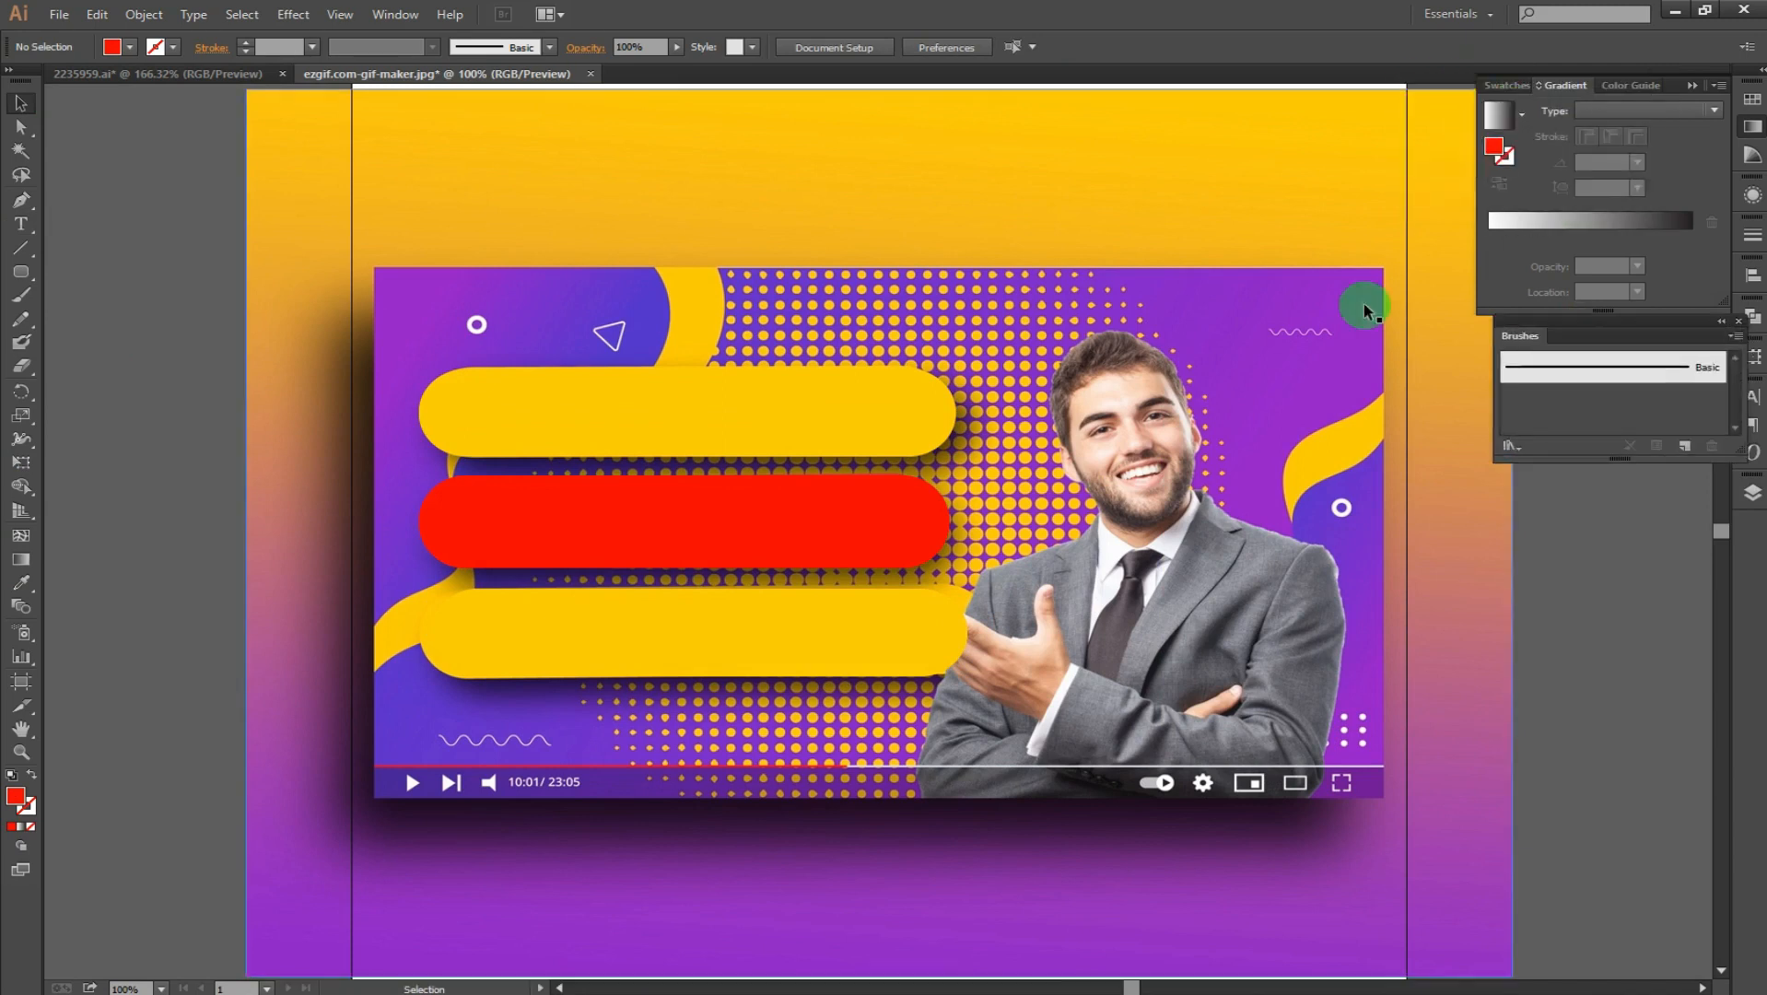
{"action": "left_click", "coordinate": [1752, 493]}
{"action": "left_click", "coordinate": [1542, 504]}
{"action": "left_click", "coordinate": [1493, 587]}
Step: Add the text BEST YOUTUBE in Trebuchet MS at 60 pt and place it on the first yellow bar
{"action": "left_click", "coordinate": [912, 636]}
{"action": "key", "text": "ctrl+a"}
{"action": "left_click", "coordinate": [900, 47]}
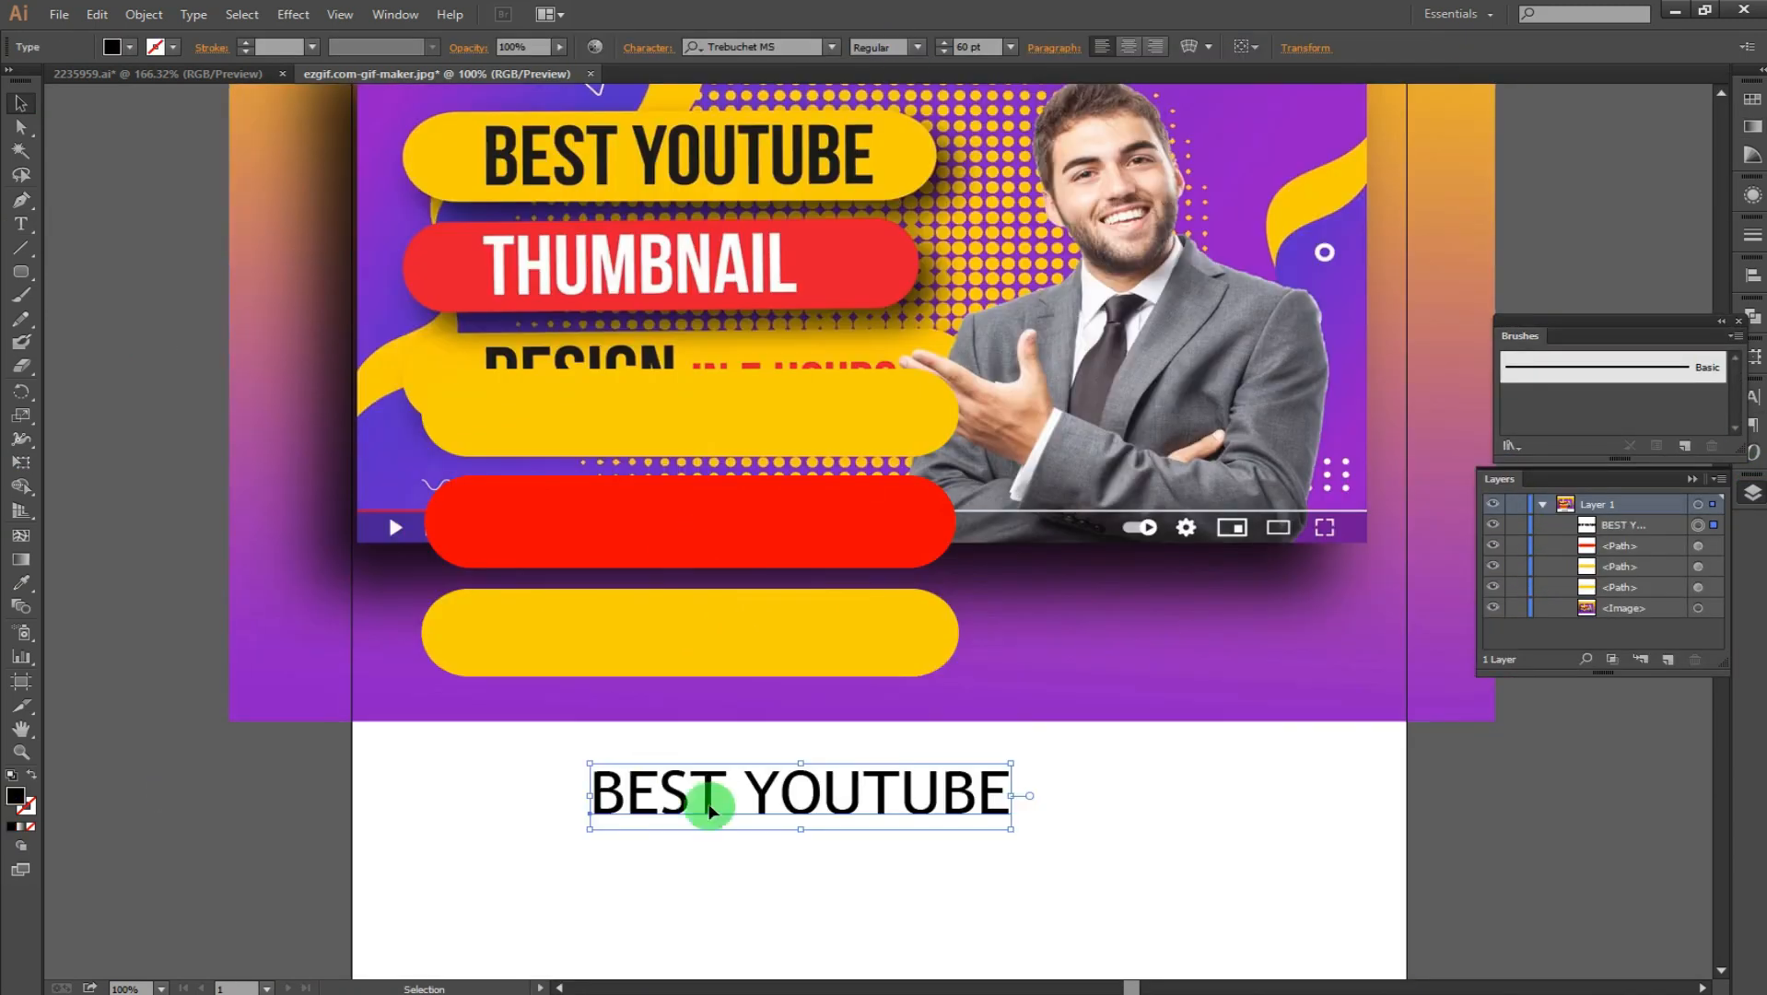
{"action": "left_click_drag", "start_coordinate": [702, 798], "coordinate": [571, 424]}
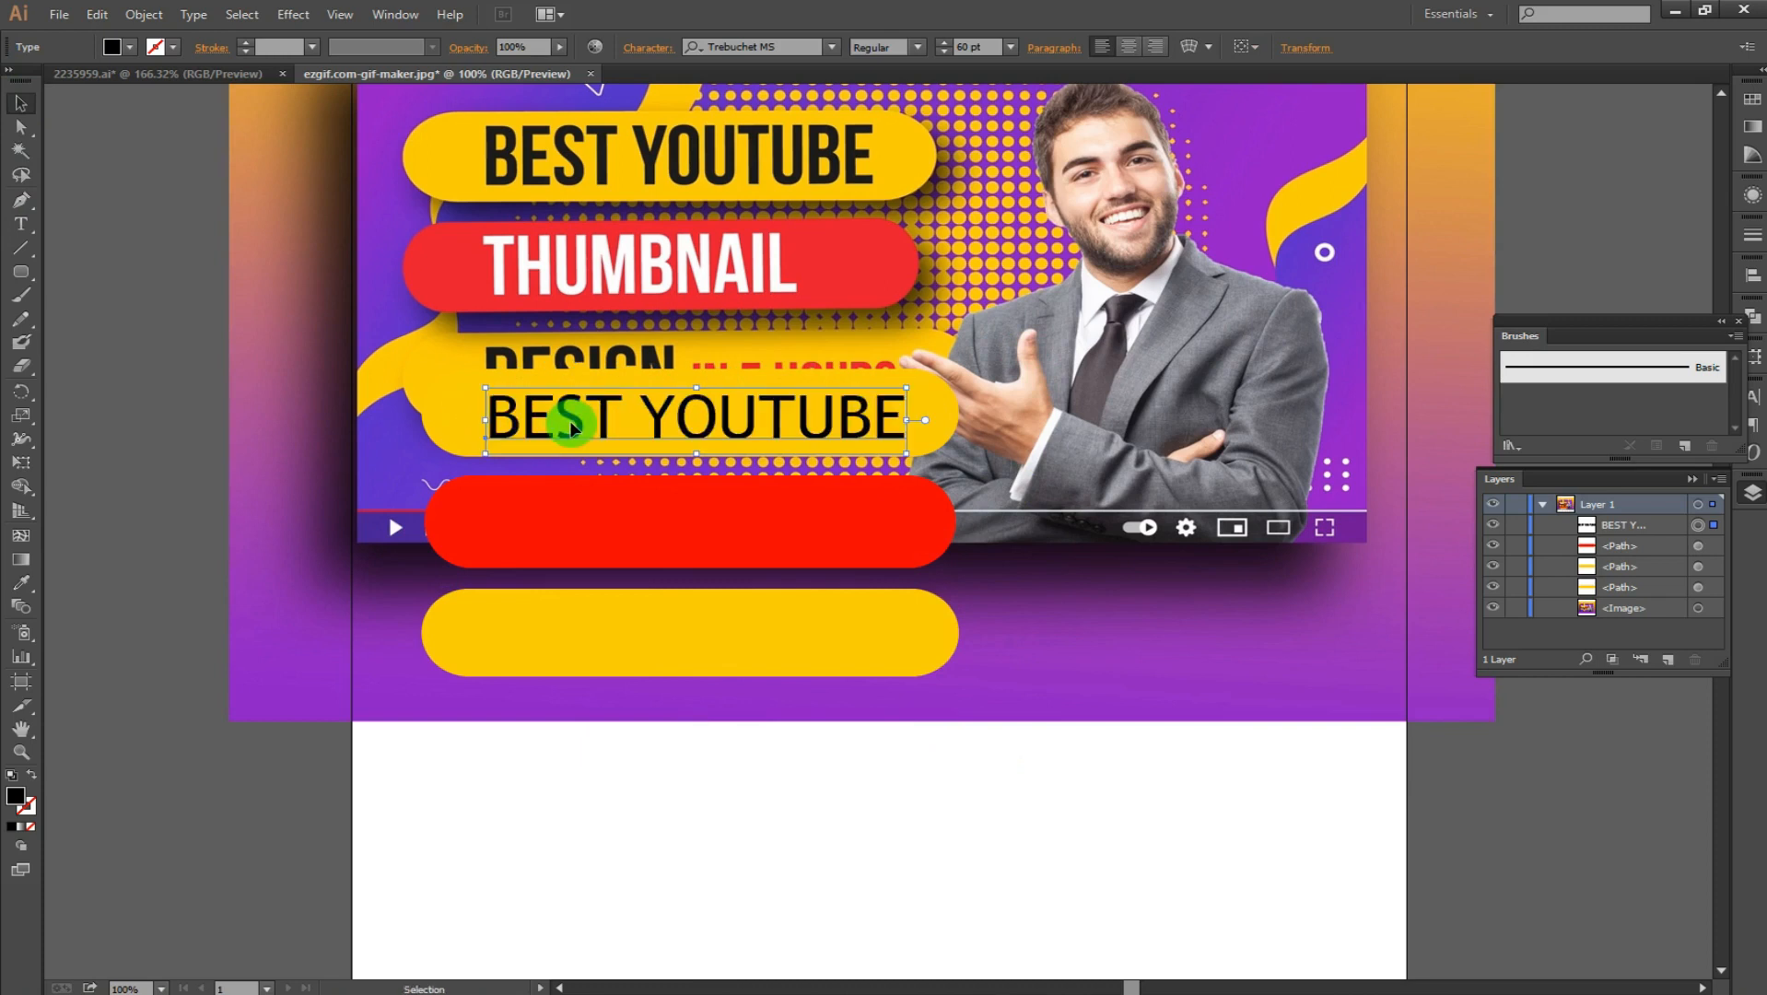
Step: Set the BEST YOUTUBE text to Bold at 72 pt
{"action": "left_click", "coordinate": [20, 225]}
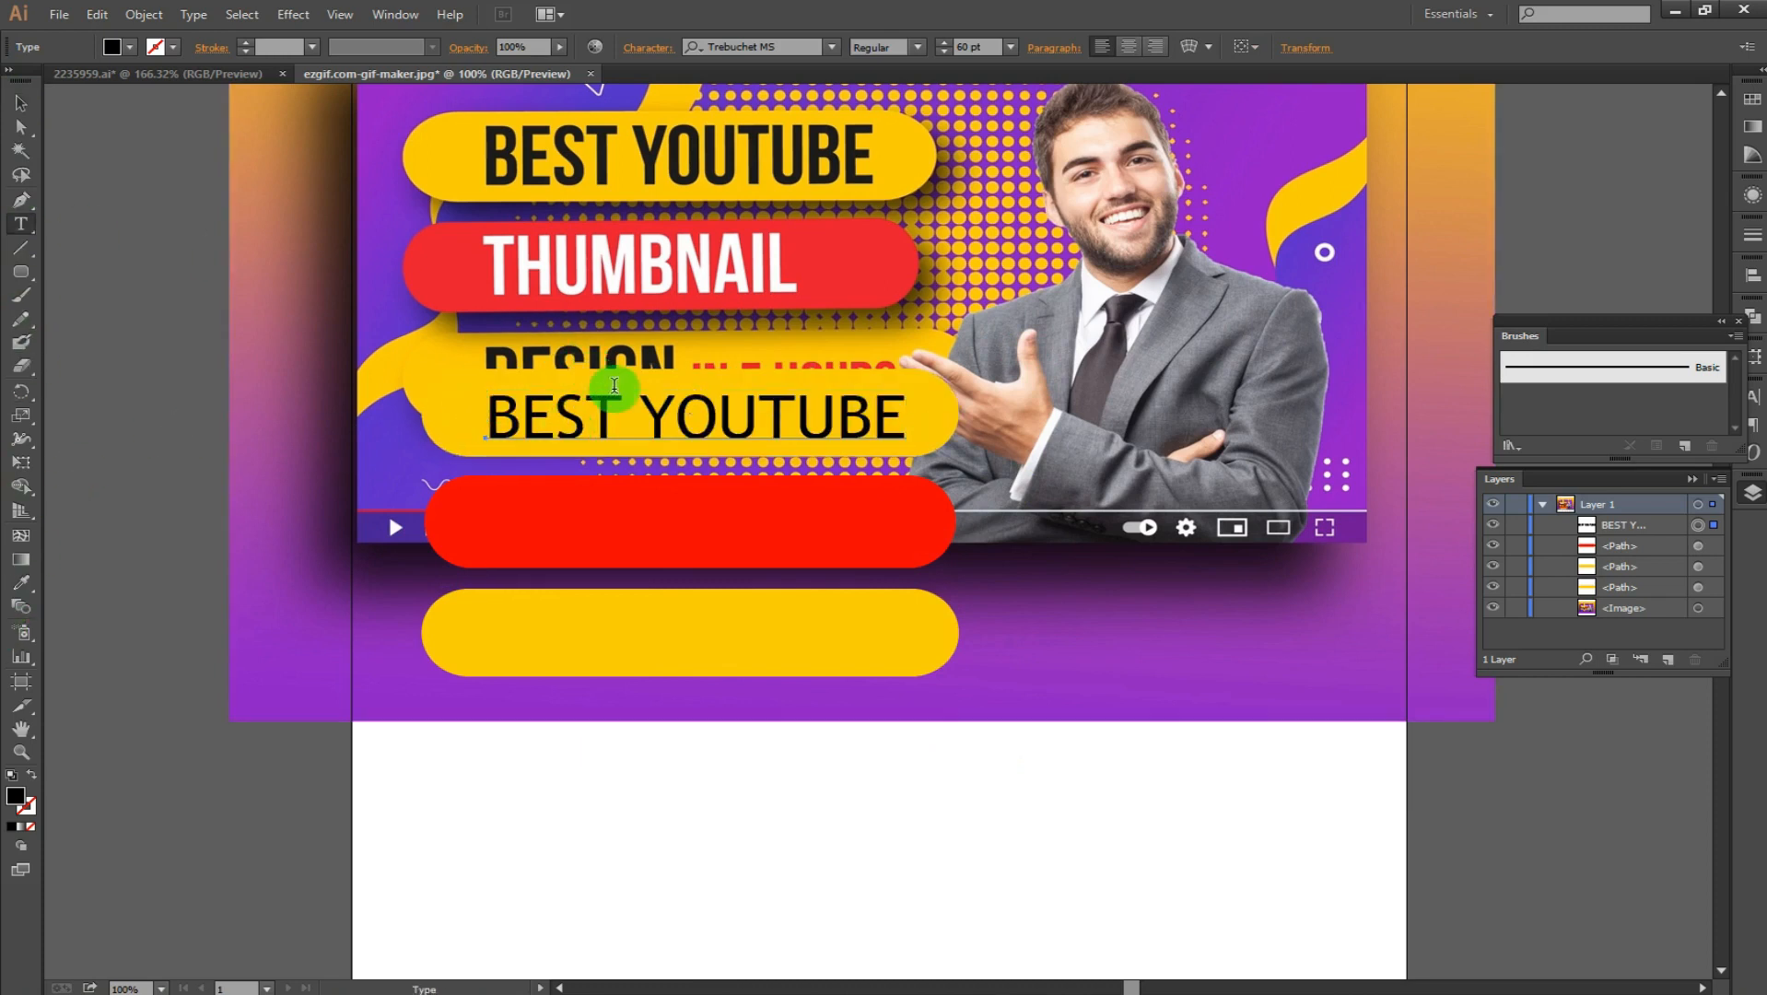
{"action": "left_click", "coordinate": [623, 403]}
{"action": "key", "text": "ctrl+a"}
{"action": "left_click", "coordinate": [917, 47]}
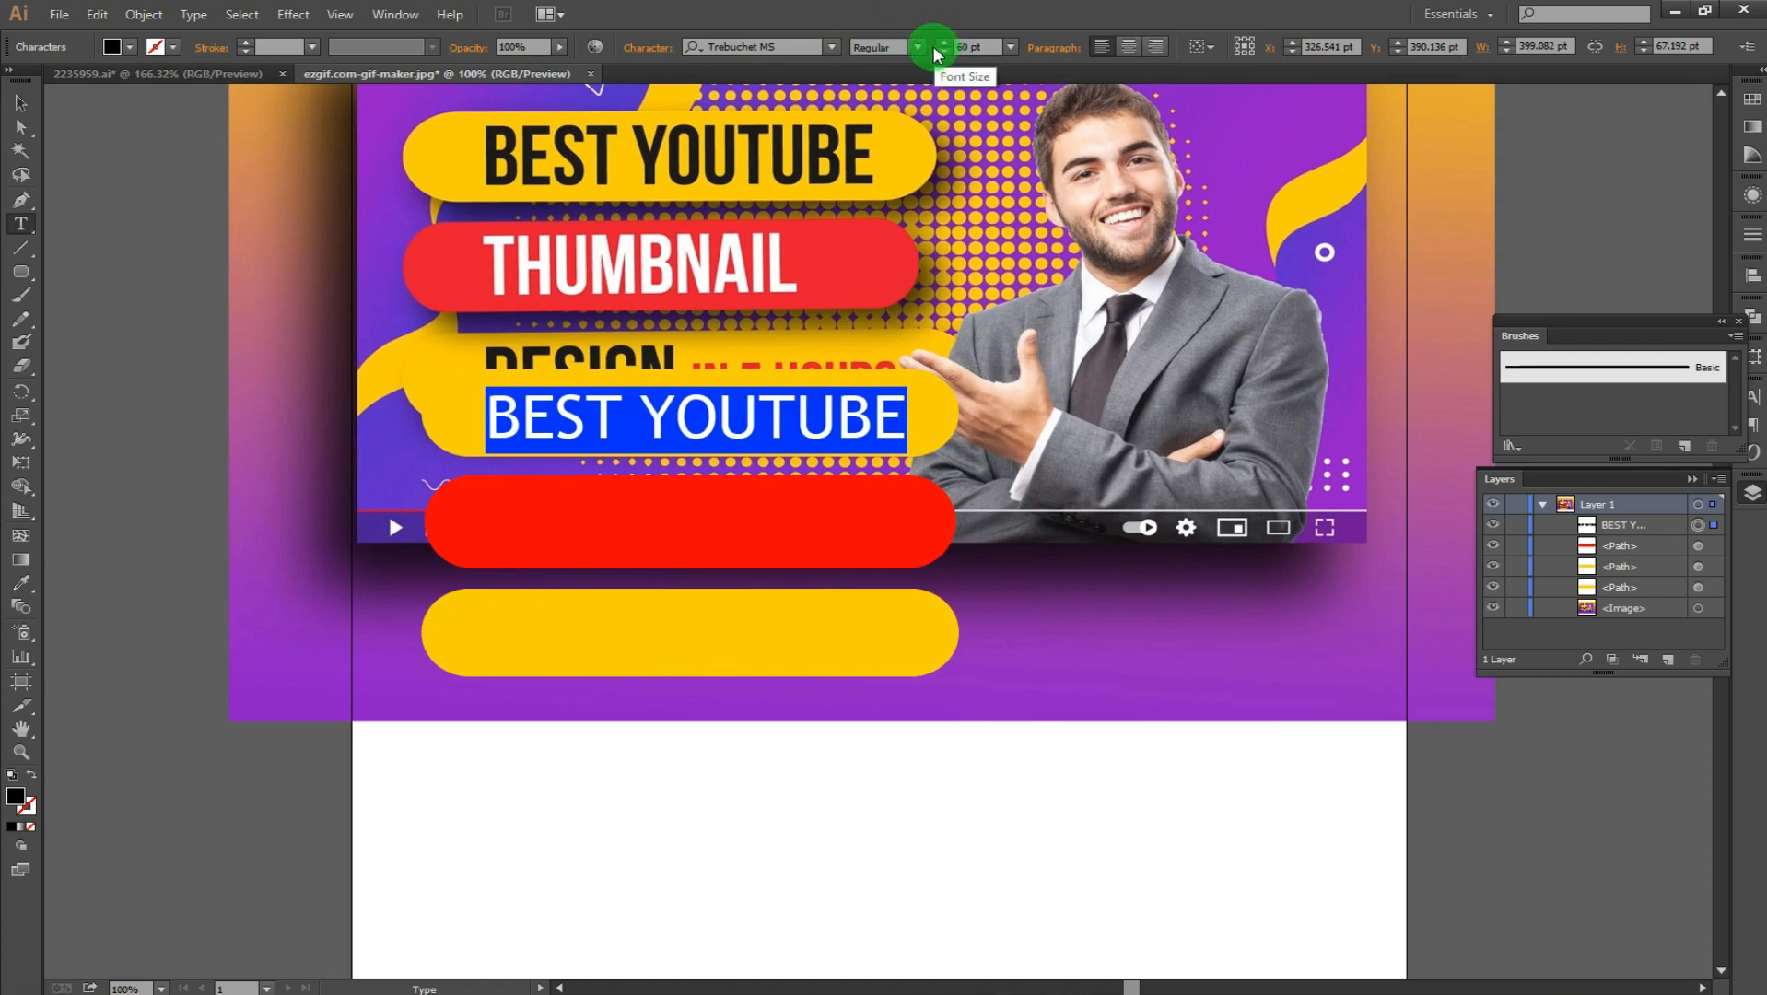
{"action": "left_click", "coordinate": [888, 116]}
{"action": "left_click", "coordinate": [1010, 47]}
{"action": "left_click", "coordinate": [1036, 398]}
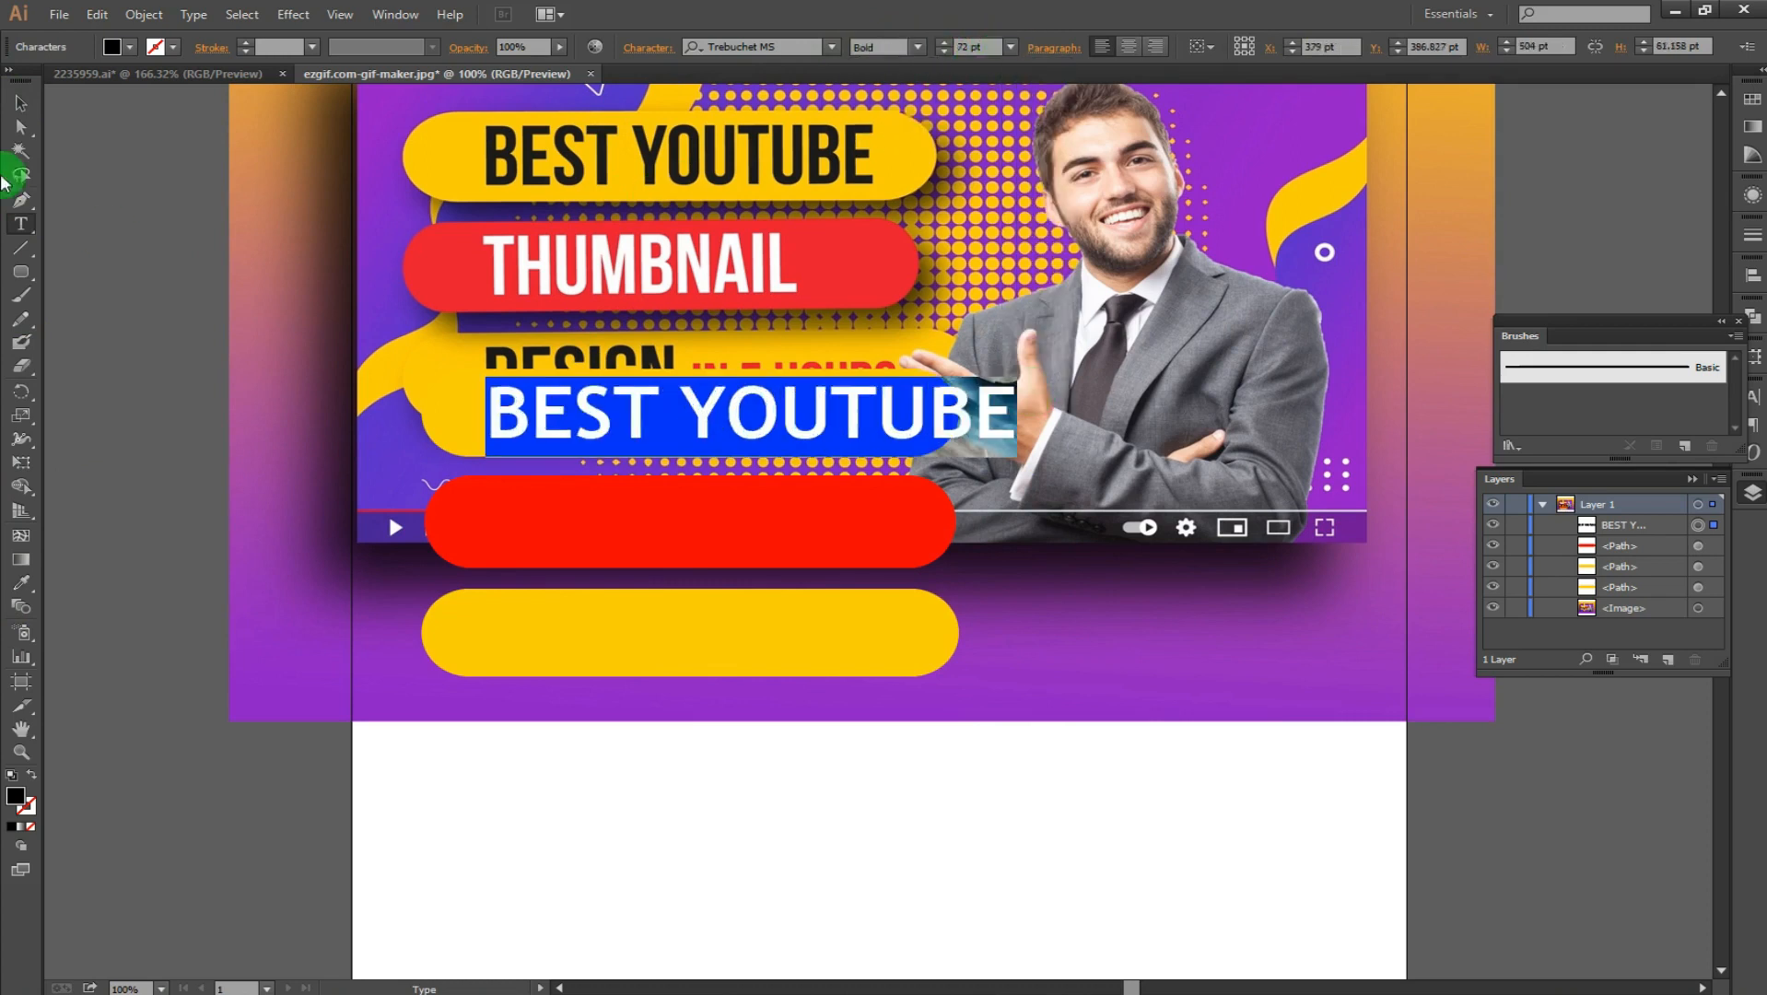
Step: Move the BEST YOUTUBE text toward the bar's left end and scale it down to fit inside the bar
{"action": "left_click", "coordinate": [14, 102]}
{"action": "left_click_drag", "start_coordinate": [689, 412], "coordinate": [643, 412]}
{"action": "left_click_drag", "start_coordinate": [974, 378], "coordinate": [933, 400]}
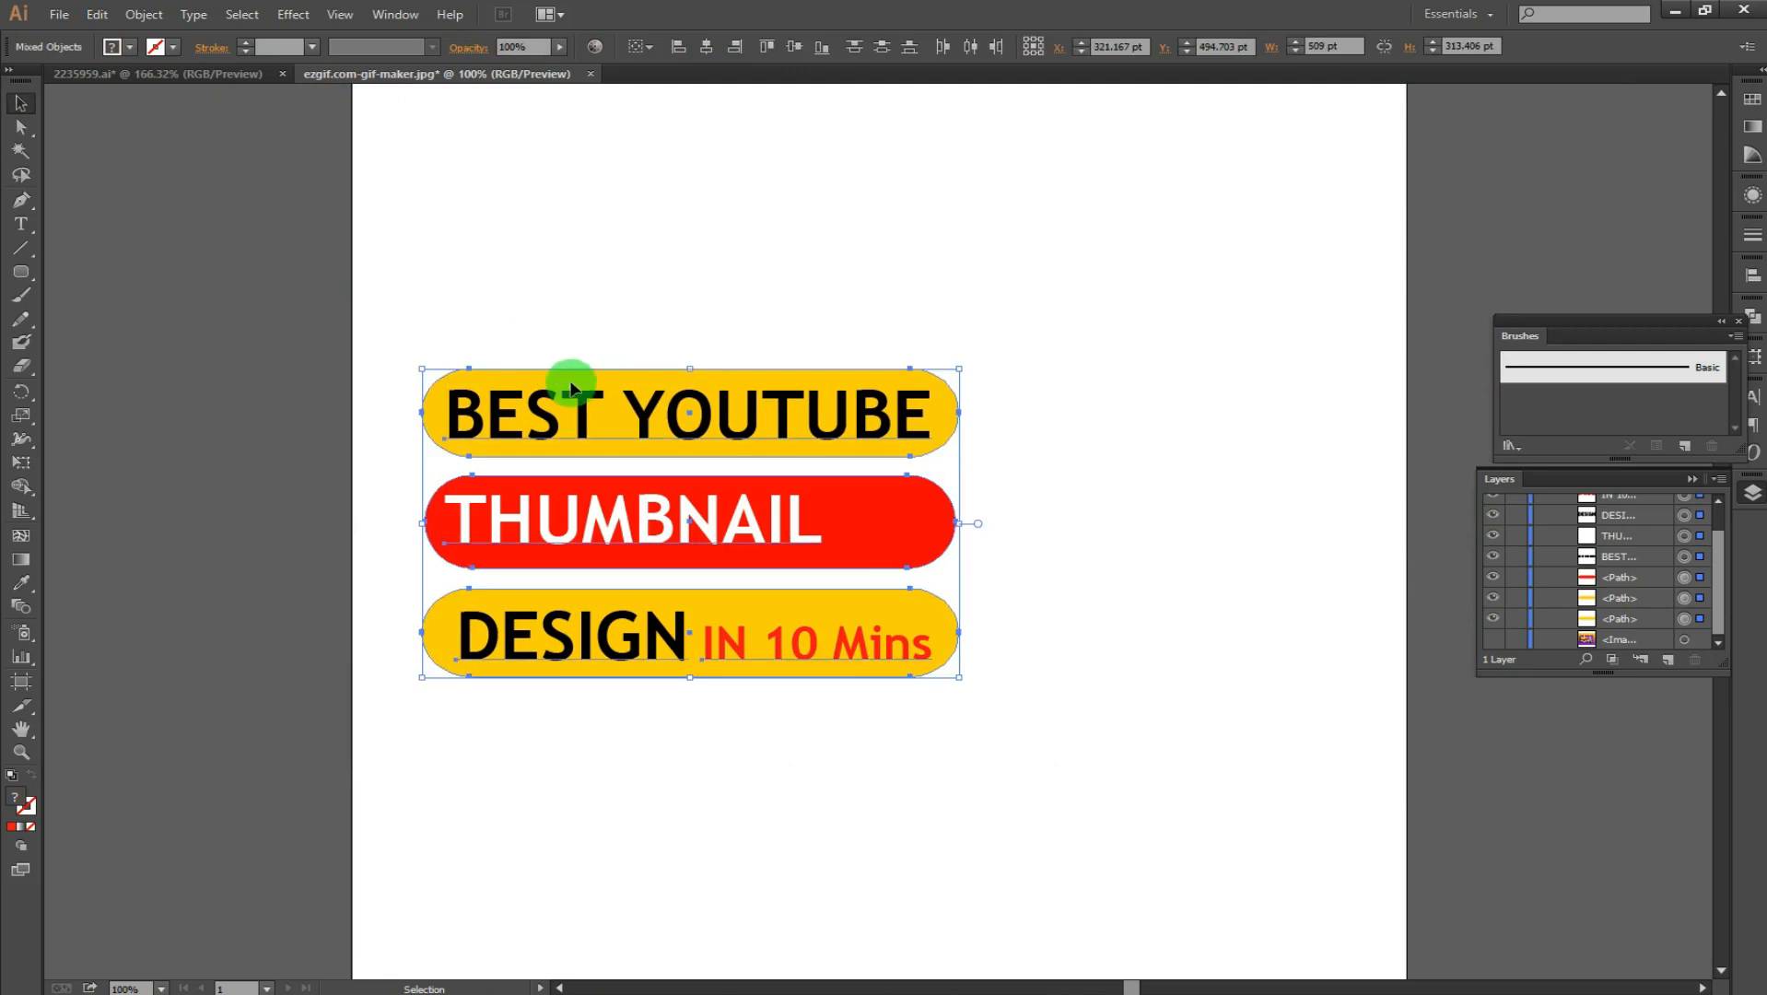
Step: Group the three coloured bars together with their text lines
{"action": "right_click", "coordinate": [663, 399]}
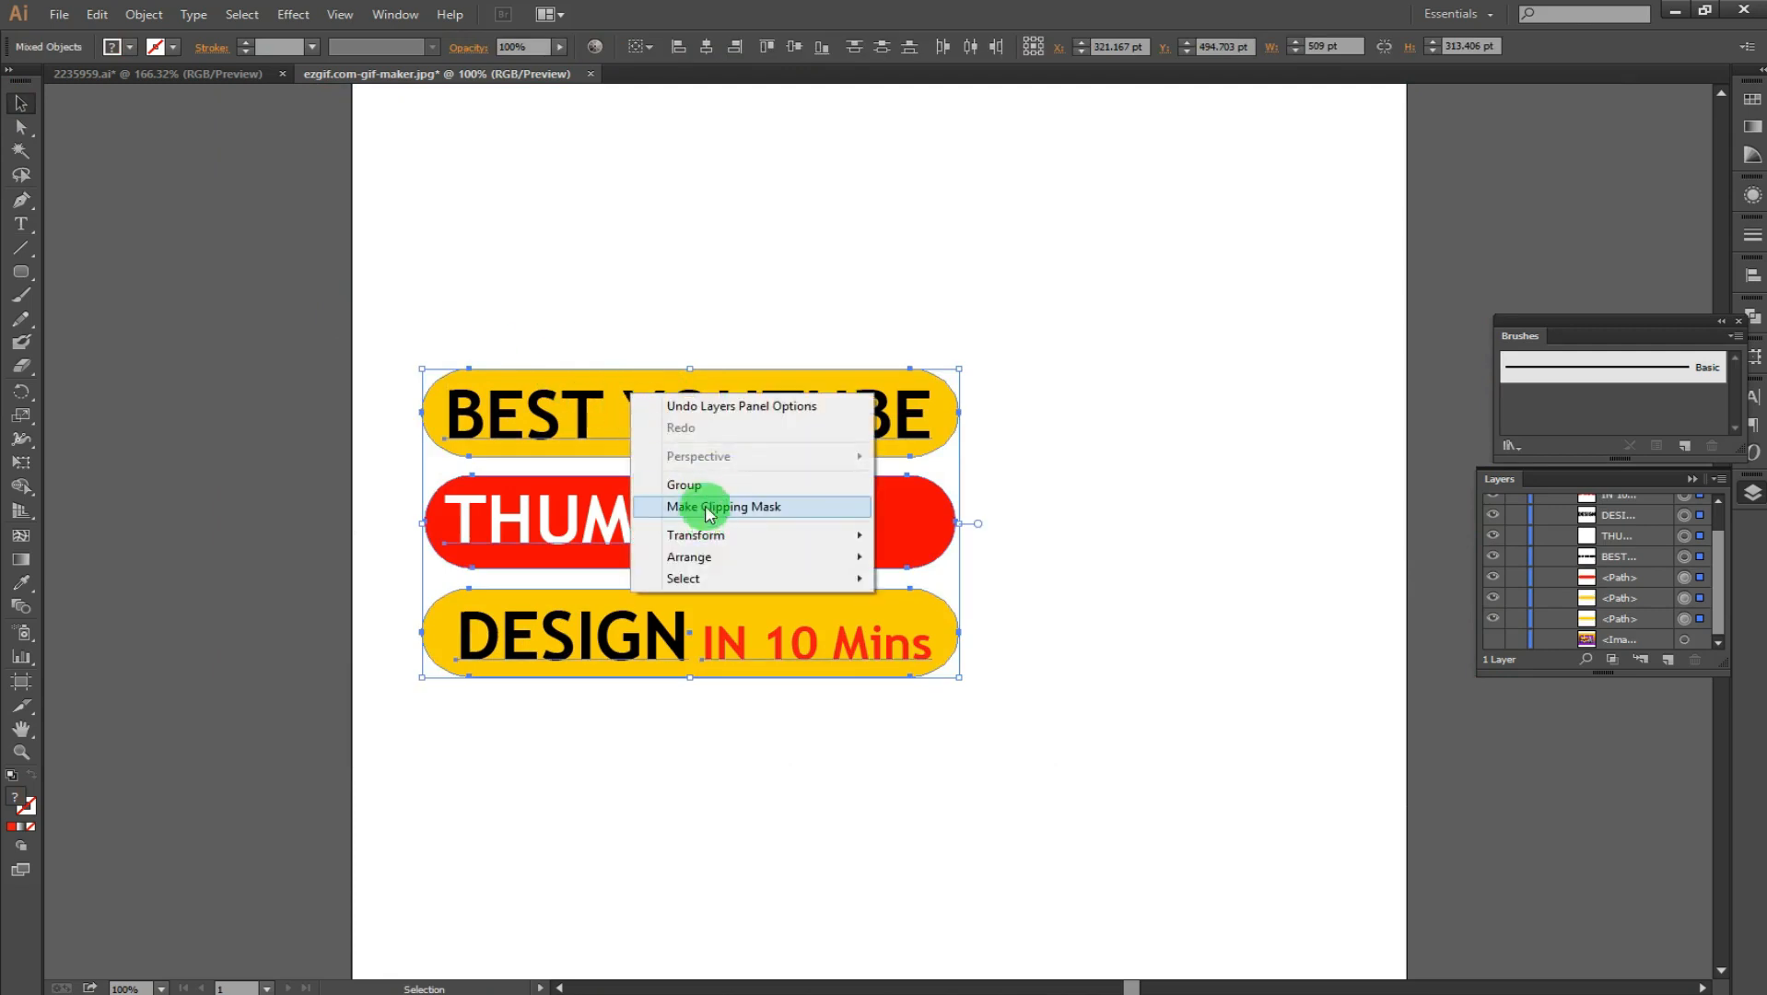
{"action": "left_click", "coordinate": [683, 485]}
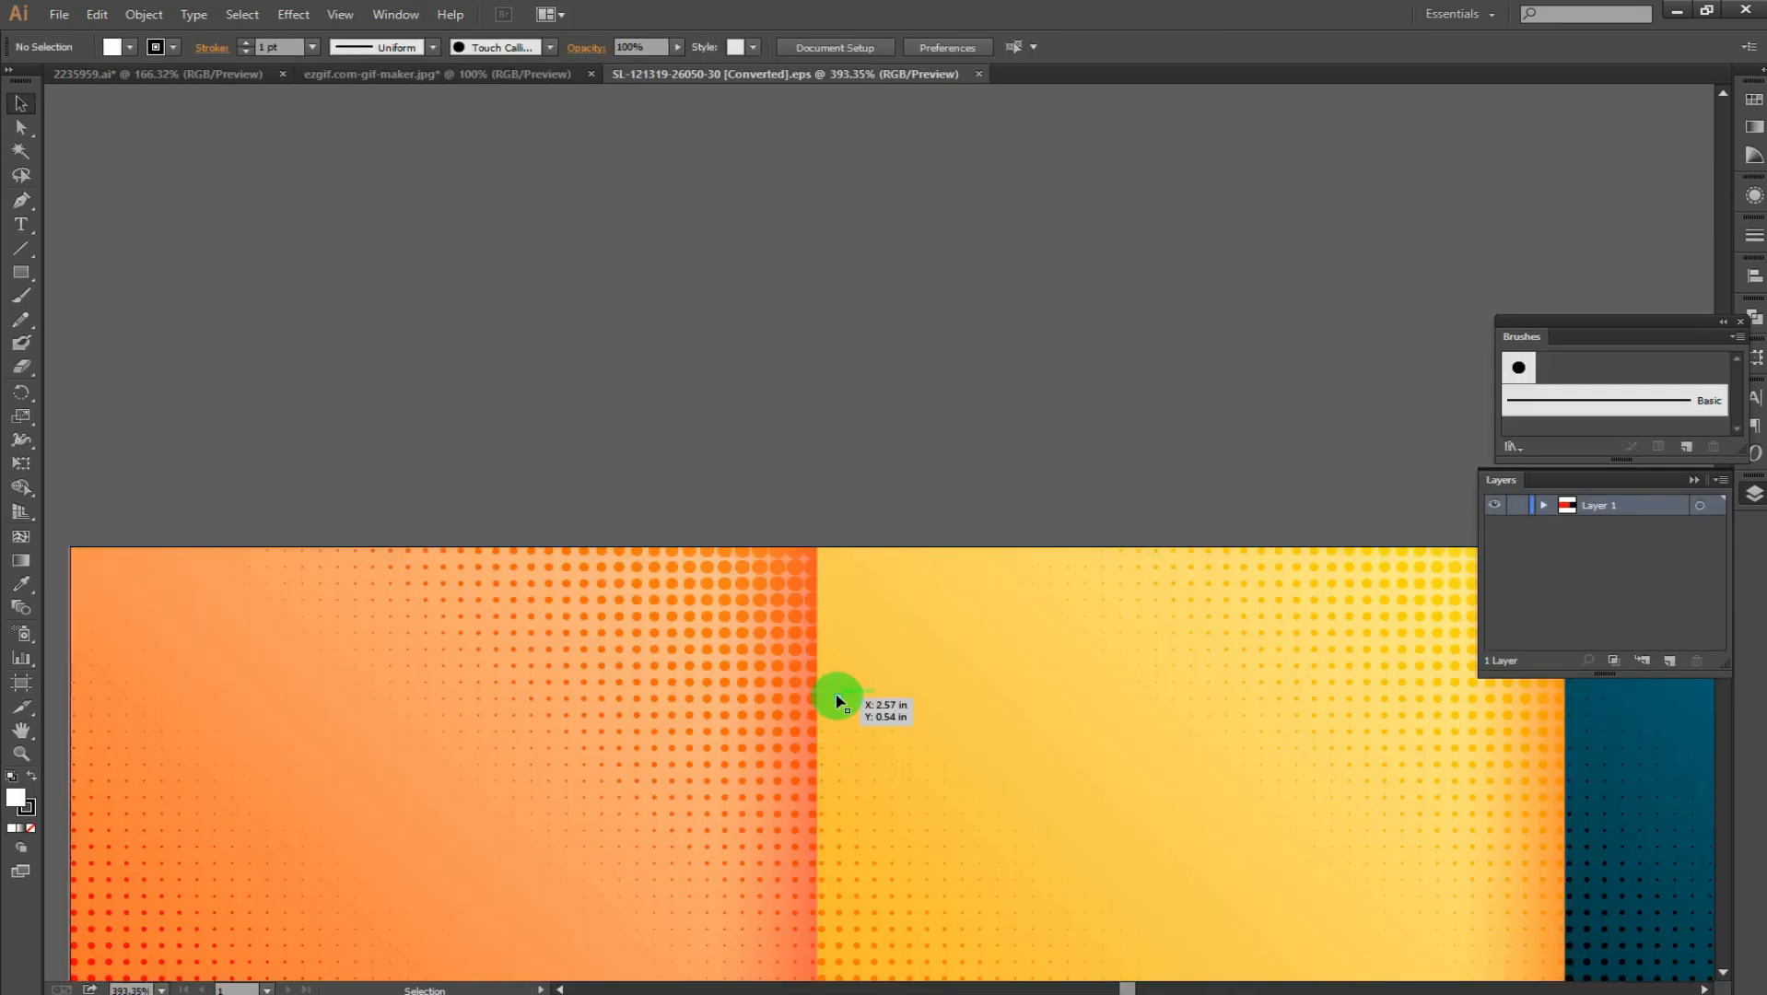
Step: Hide all halftone panels except the yellow one in the EPS artwork and shift the group about 1.2 in to the left
{"action": "left_click", "coordinate": [835, 699]}
{"action": "scroll", "coordinate": [835, 698], "scroll_direction": "down", "scroll_amount": 3}
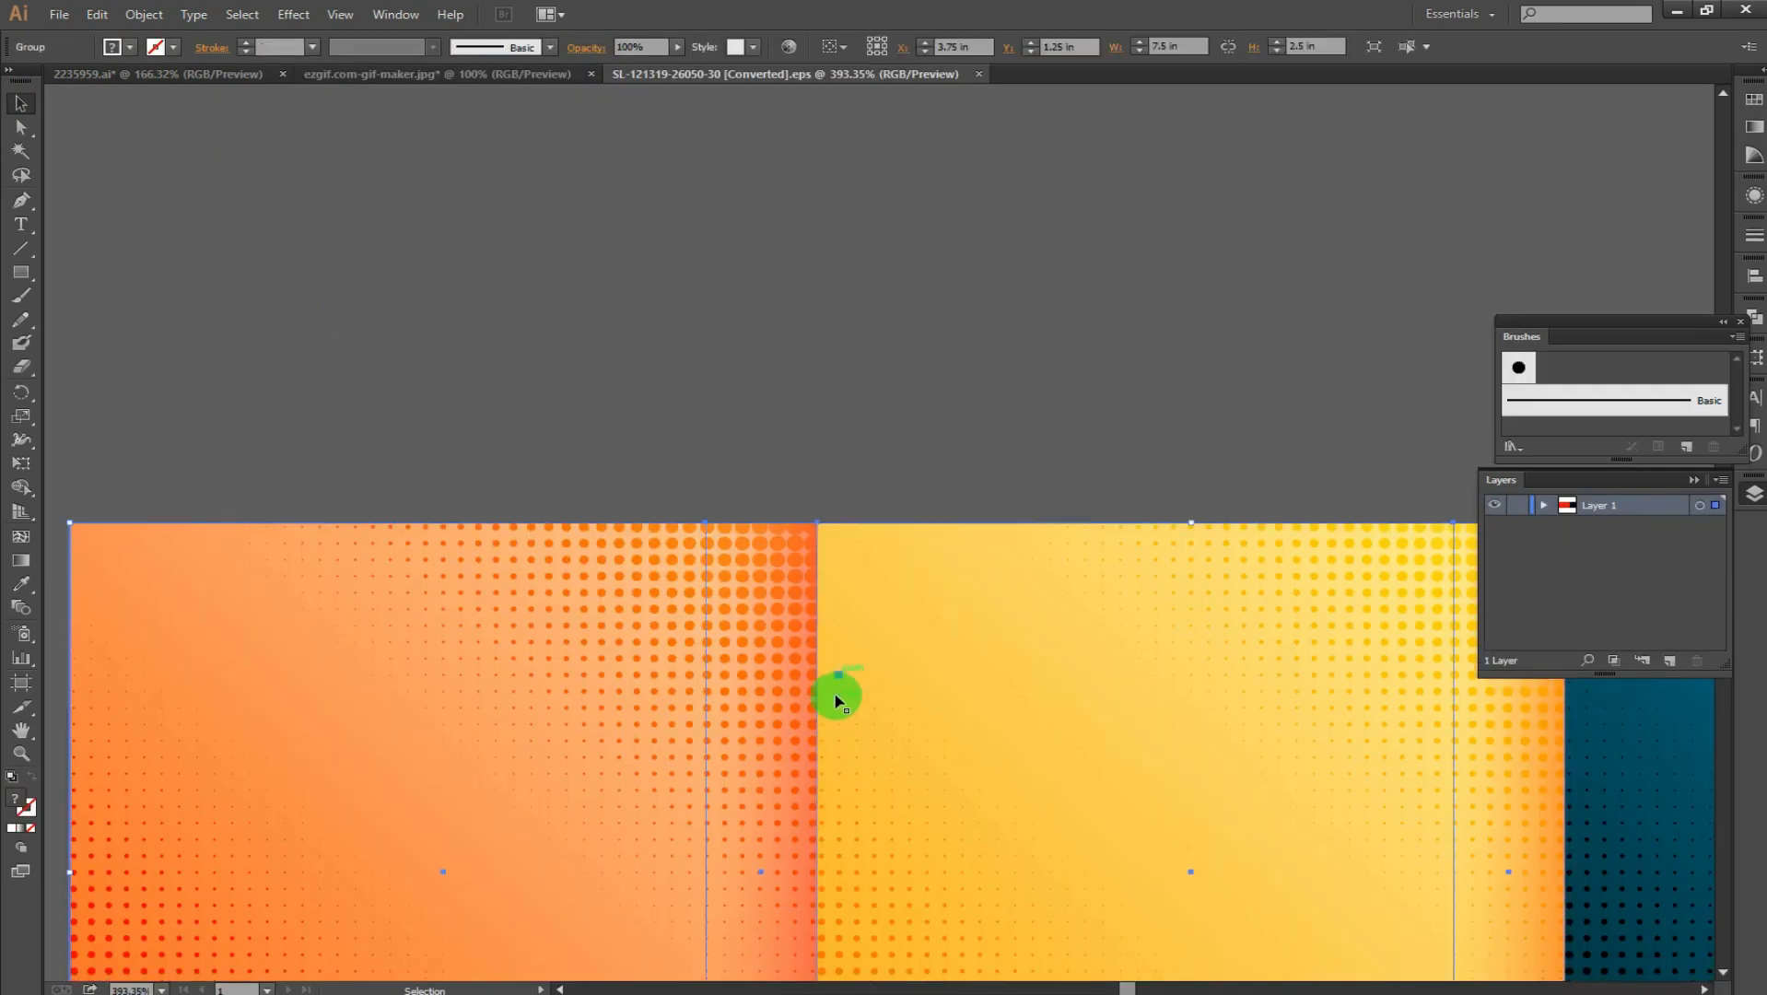
{"action": "scroll", "coordinate": [836, 692], "scroll_direction": "down", "scroll_amount": 6}
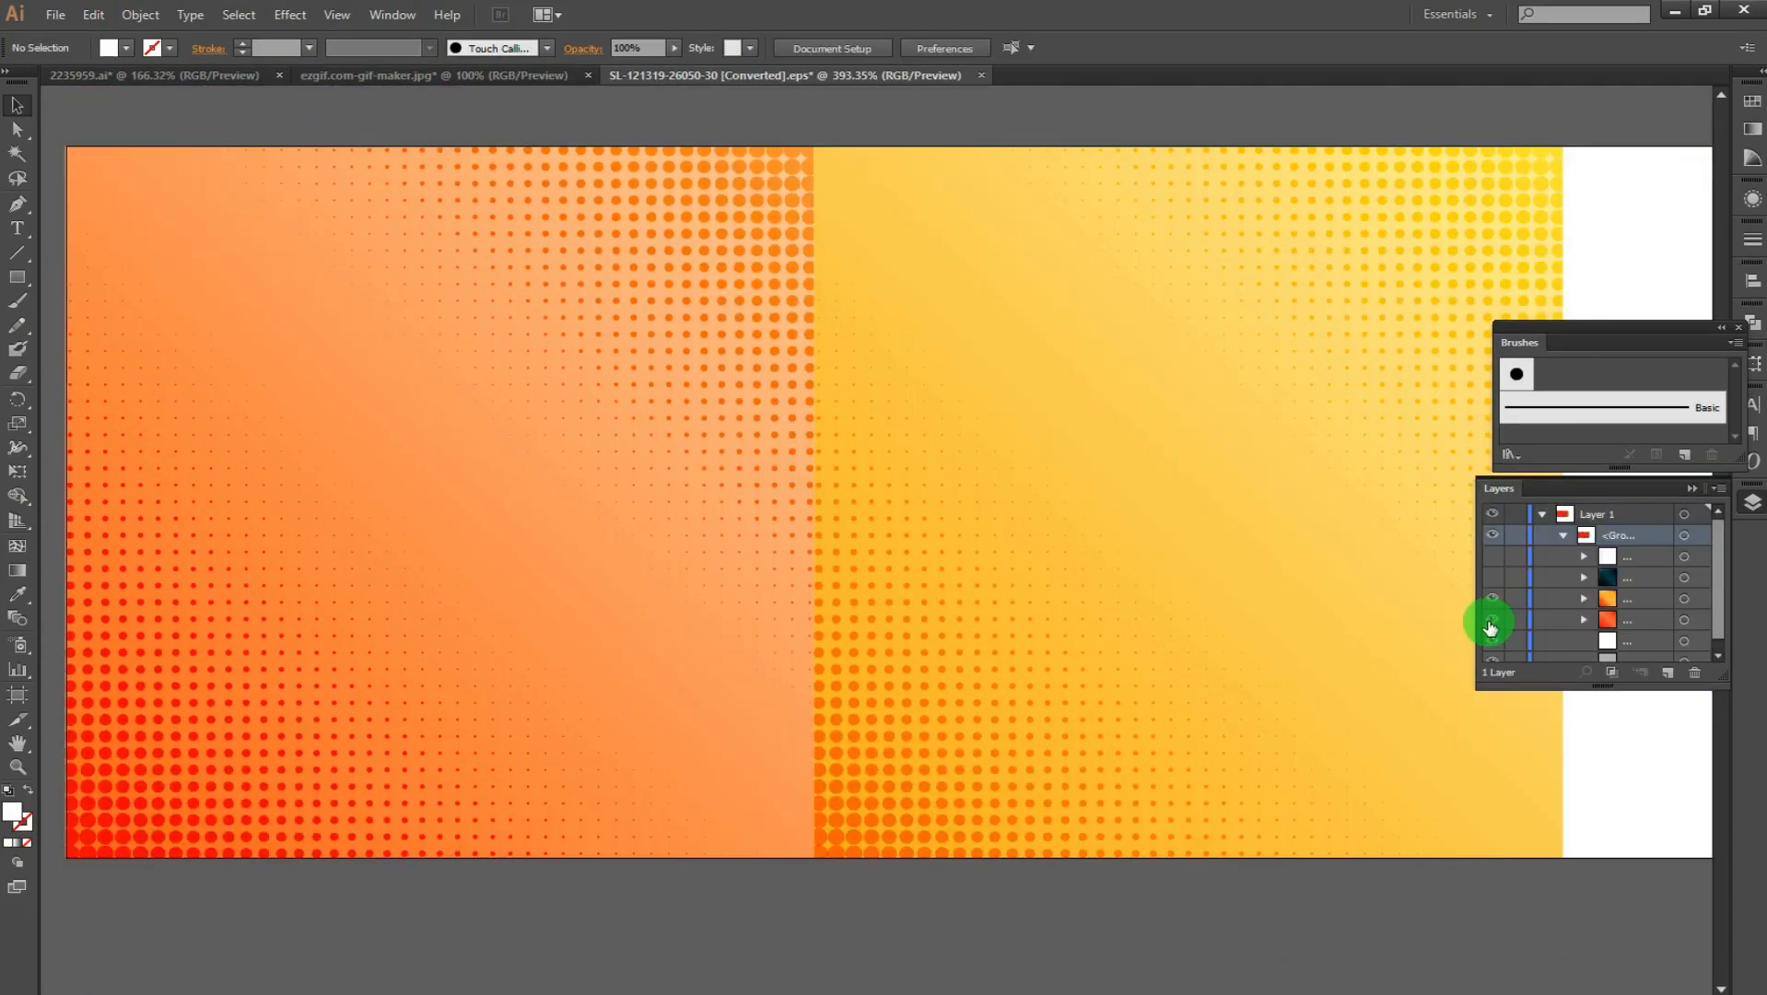
{"action": "left_click", "coordinate": [1490, 611]}
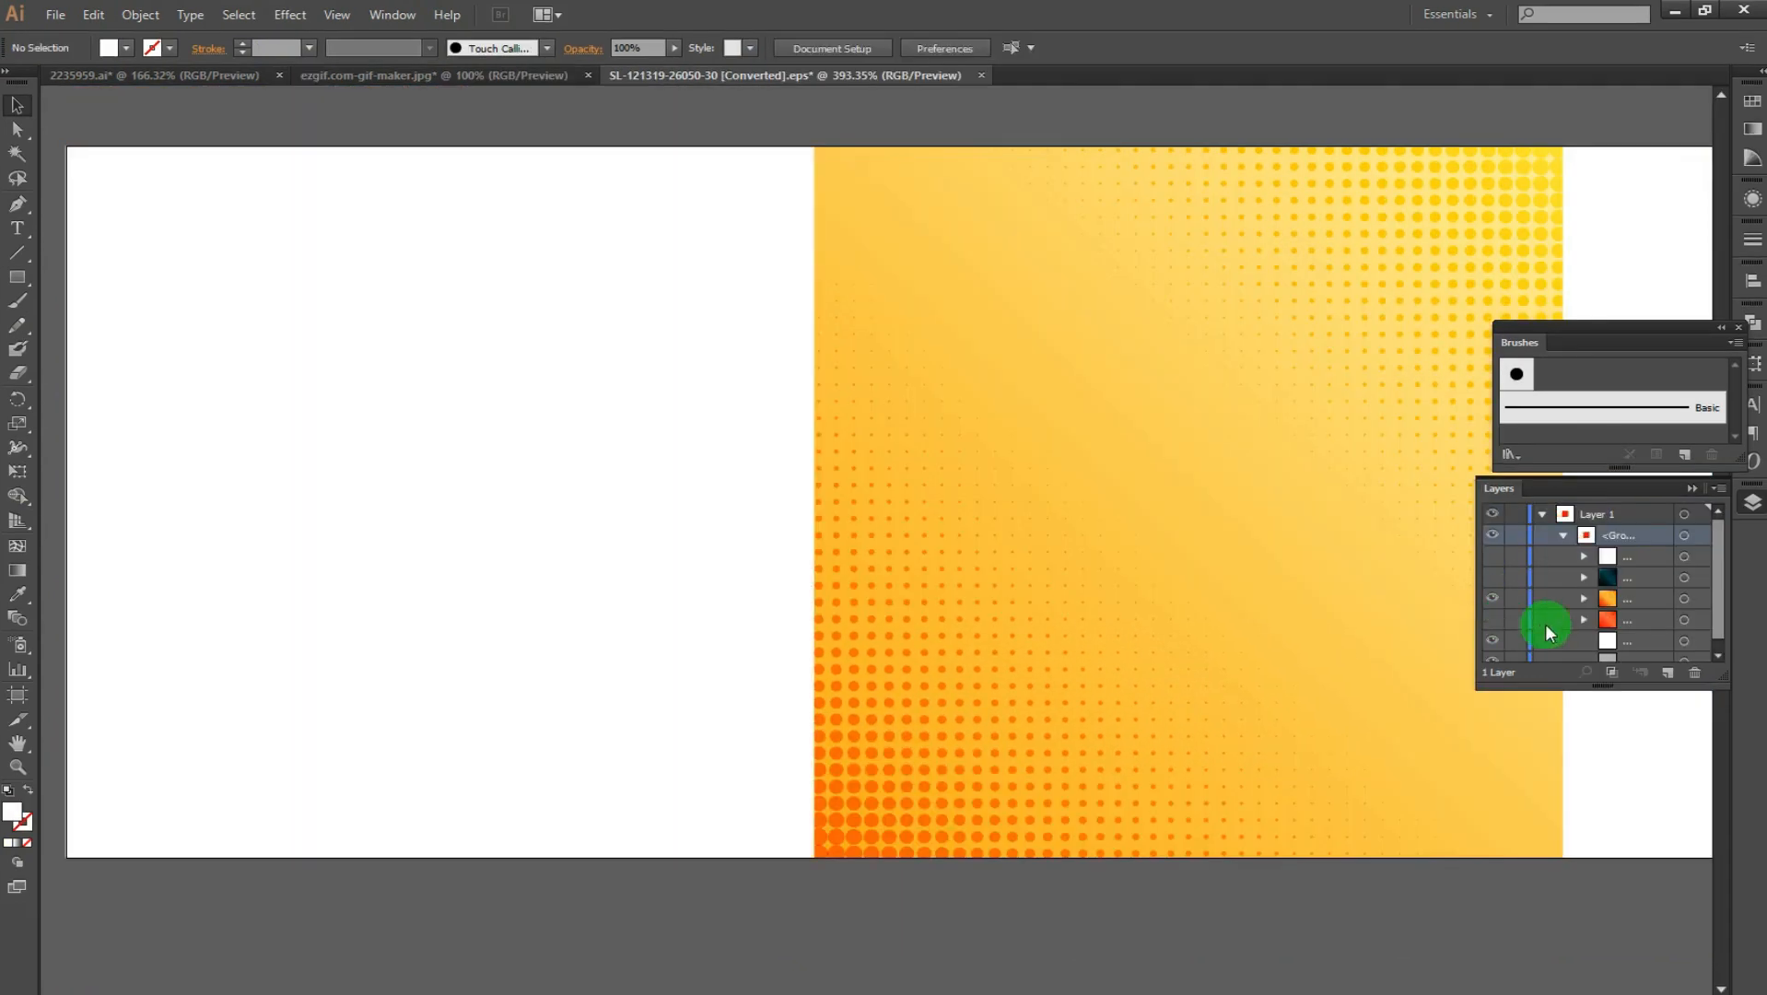
{"action": "left_click_drag", "start_coordinate": [987, 426], "coordinate": [672, 406]}
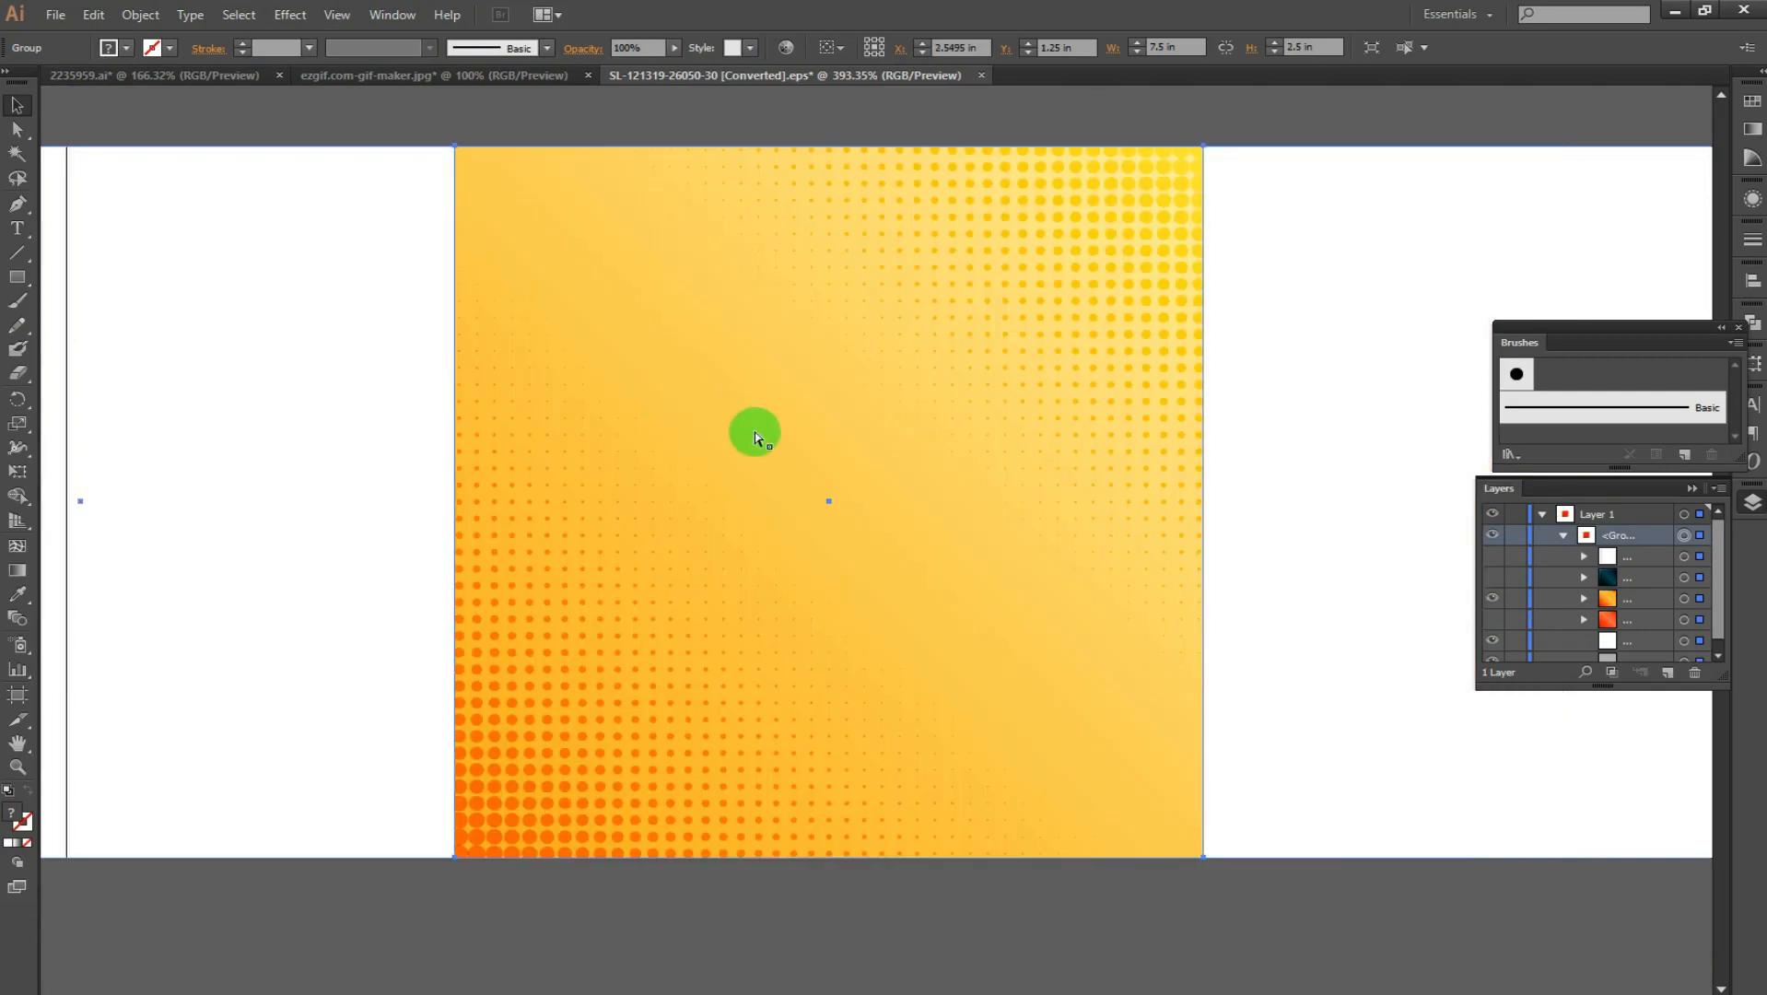
Step: In the title bar document, give the BEST YOUTUBE bar a Multiply drop shadow with 75% opacity, 7 pt offsets and 5 pt blur
{"action": "left_click", "coordinate": [318, 77]}
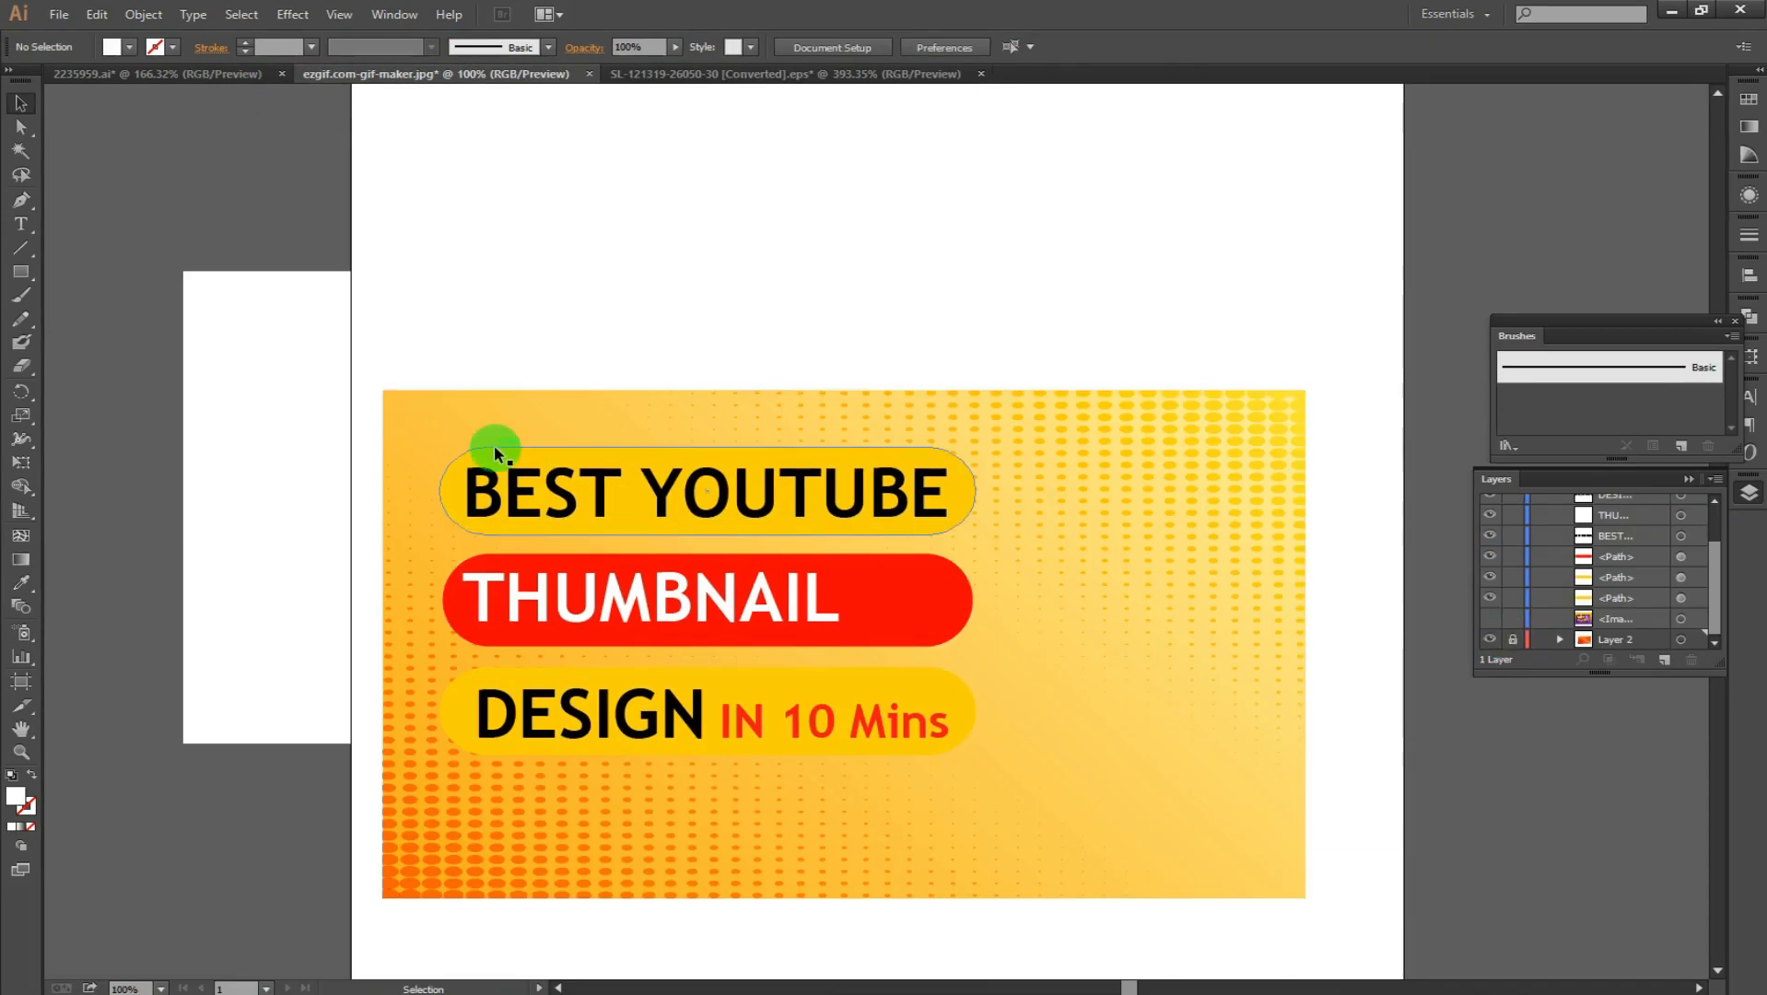
{"action": "left_click_drag", "start_coordinate": [399, 426], "coordinate": [1001, 535]}
{"action": "left_click", "coordinate": [292, 14]}
{"action": "mouse_move", "coordinate": [461, 236]}
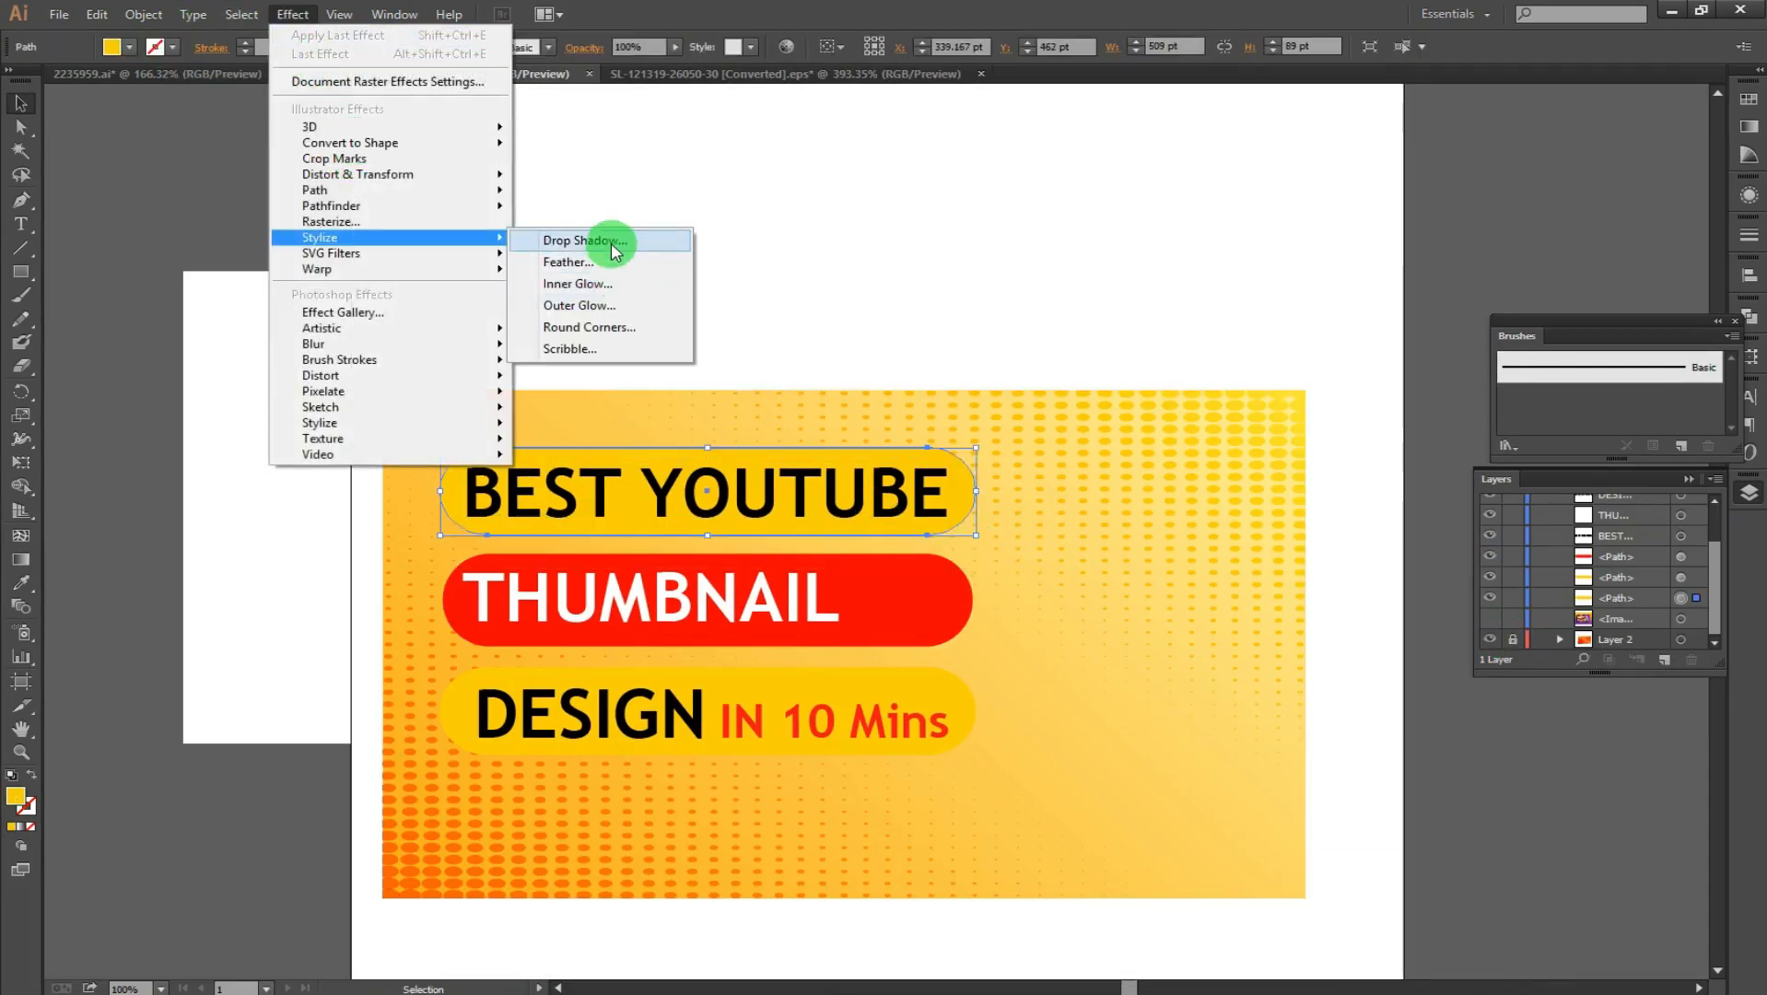
{"action": "left_click", "coordinate": [612, 240]}
{"action": "left_click", "coordinate": [1044, 604]}
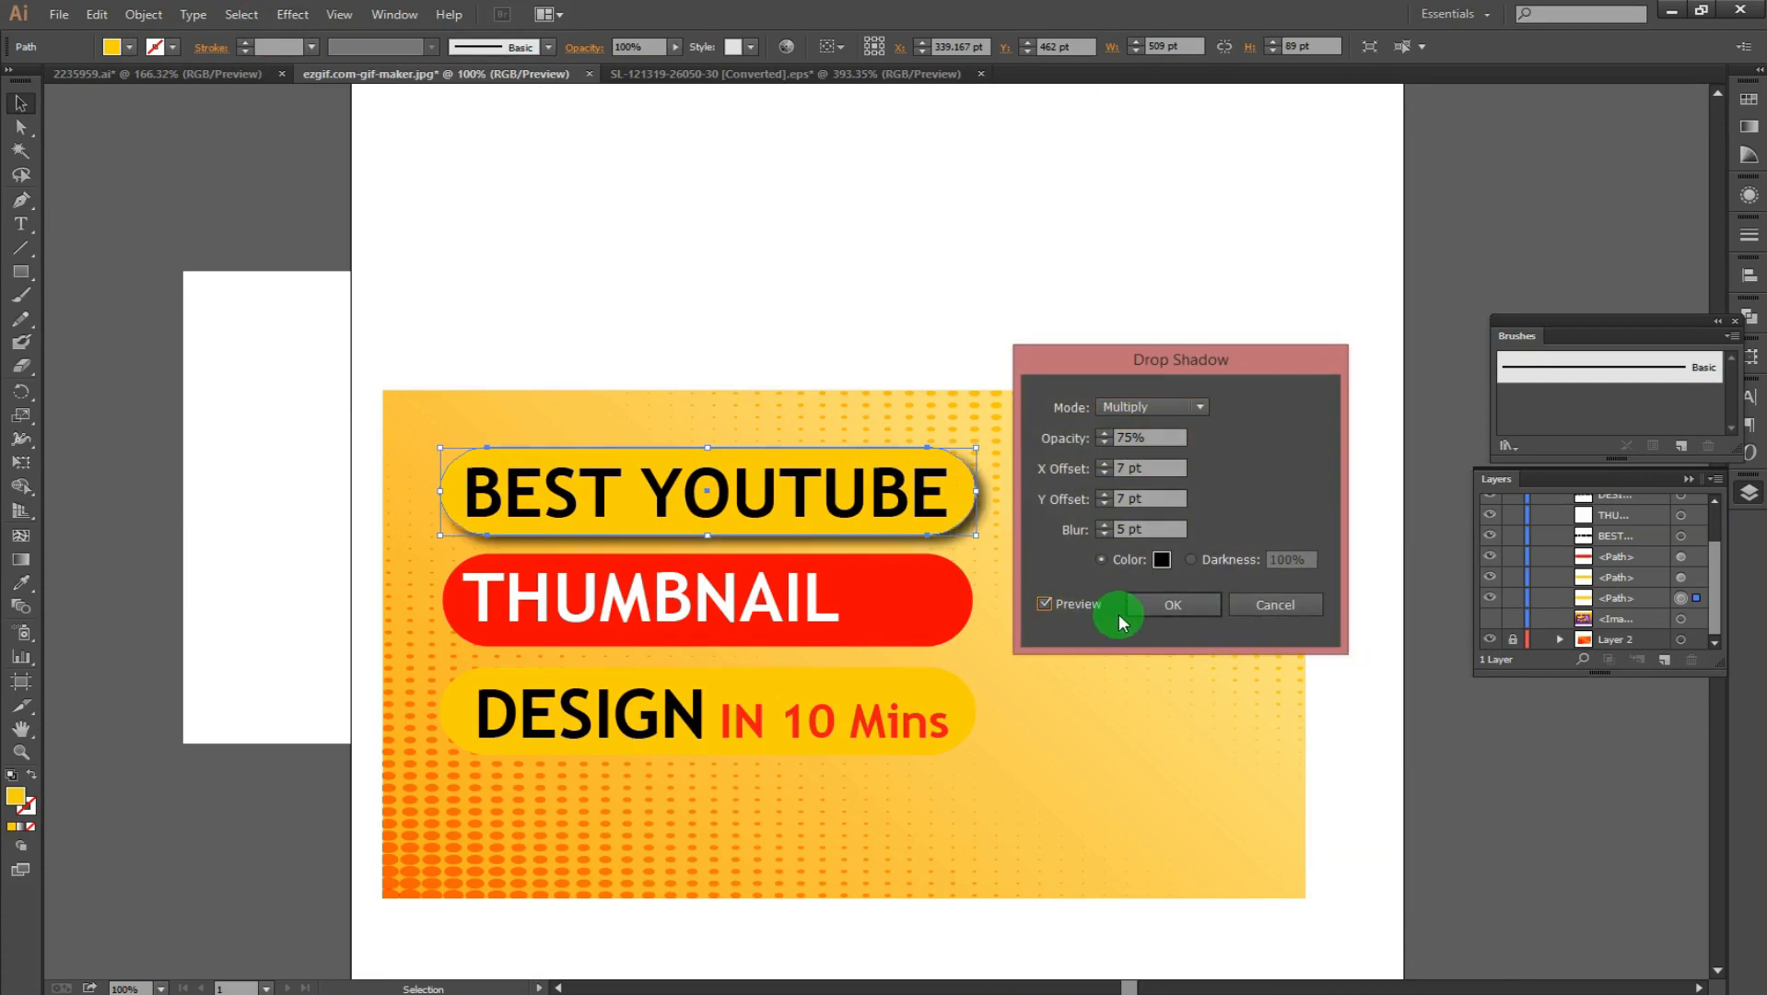
{"action": "left_click", "coordinate": [1172, 597]}
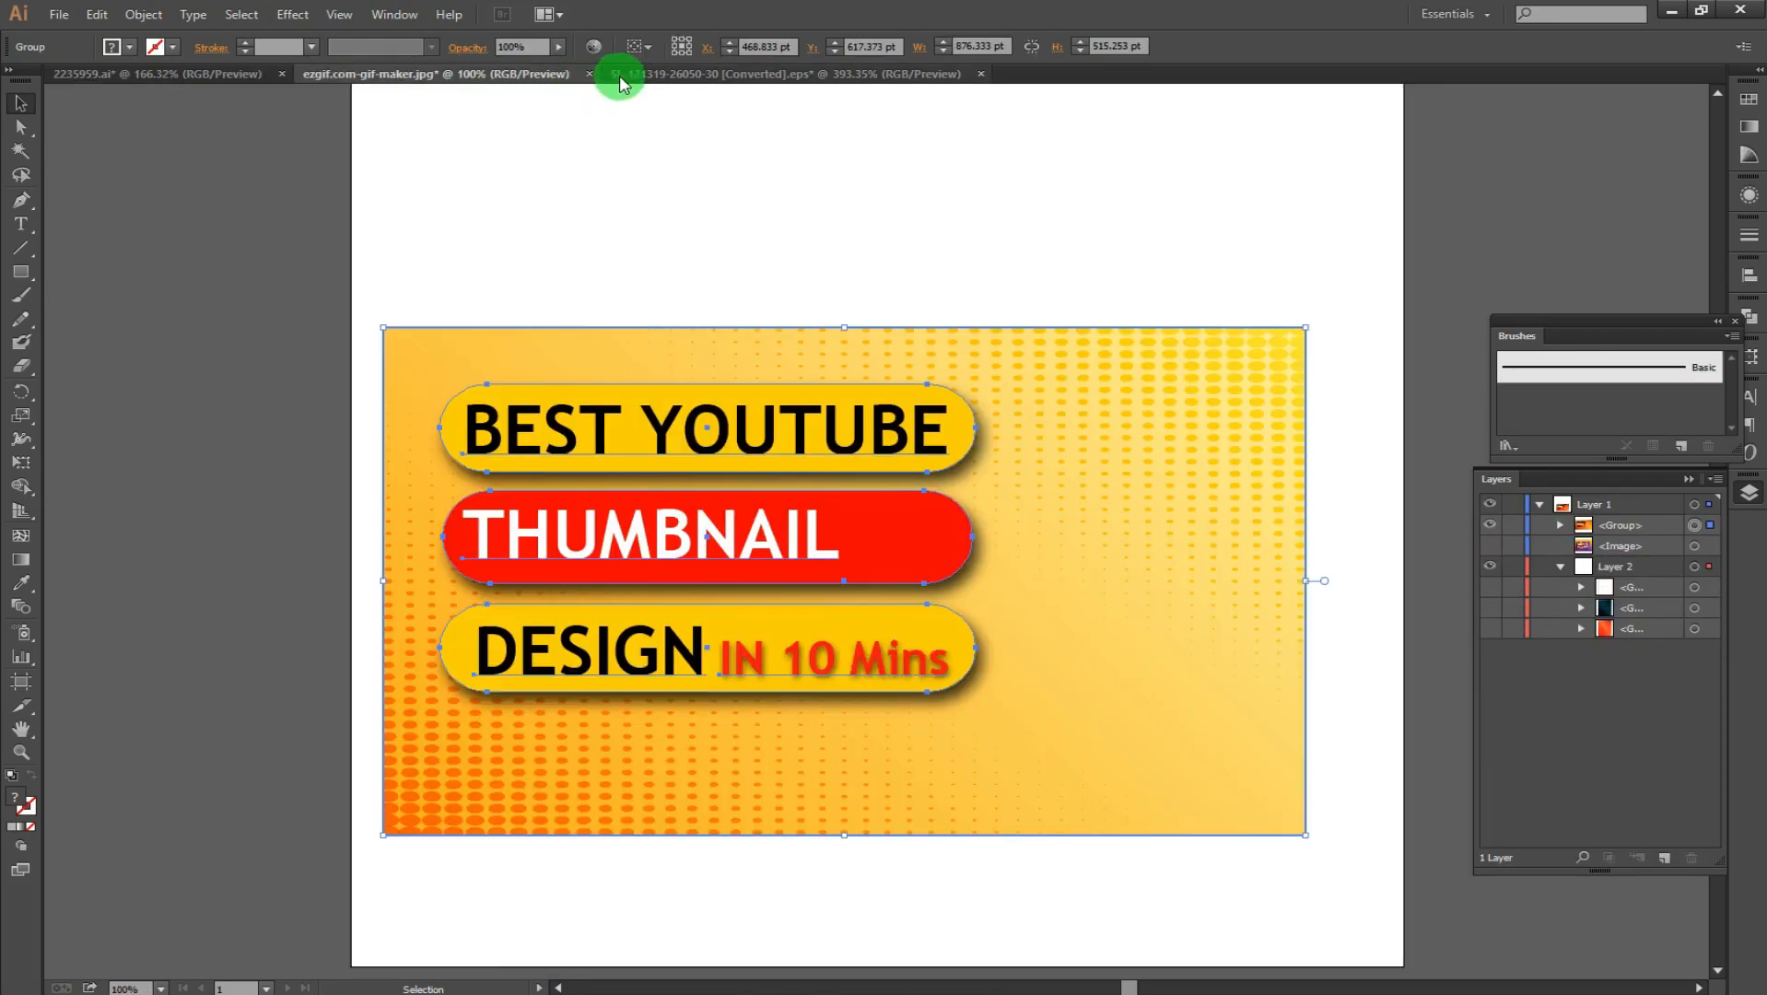
Step: Paste the grouped title design onto the dark video screen of the player card in 2235959.ai
{"action": "left_click", "coordinate": [623, 73]}
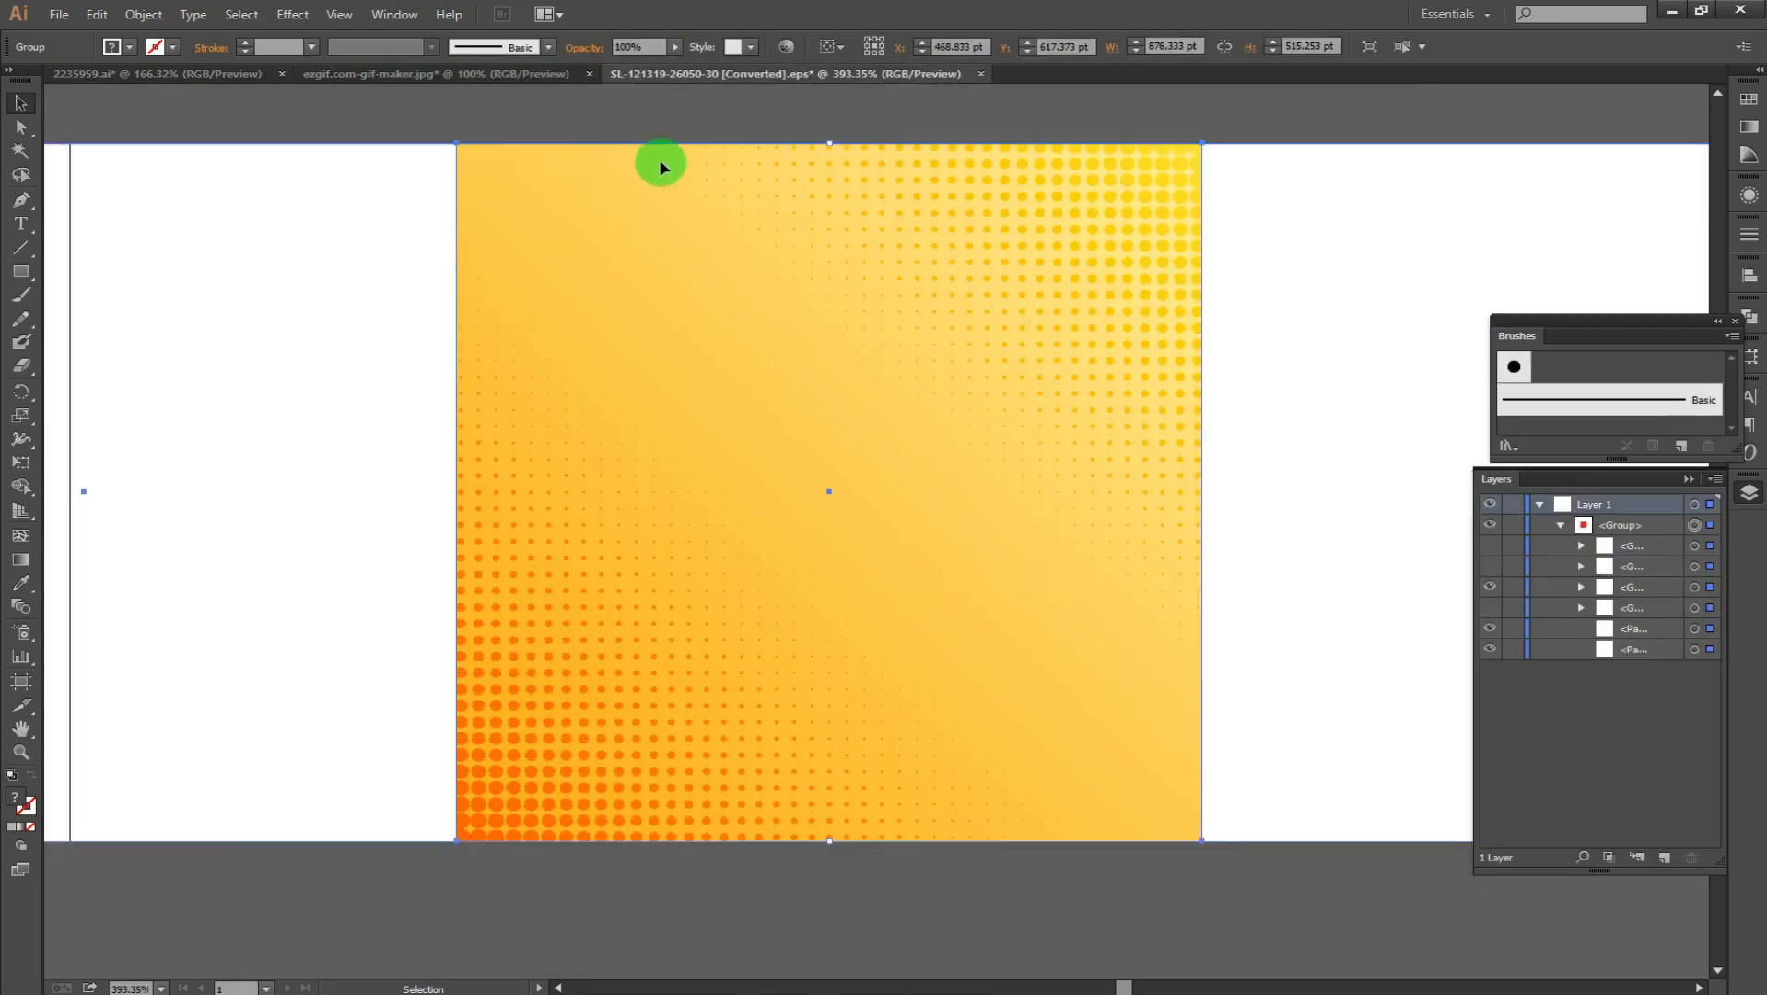
{"action": "left_click", "coordinate": [109, 79]}
{"action": "left_click", "coordinate": [984, 553]}
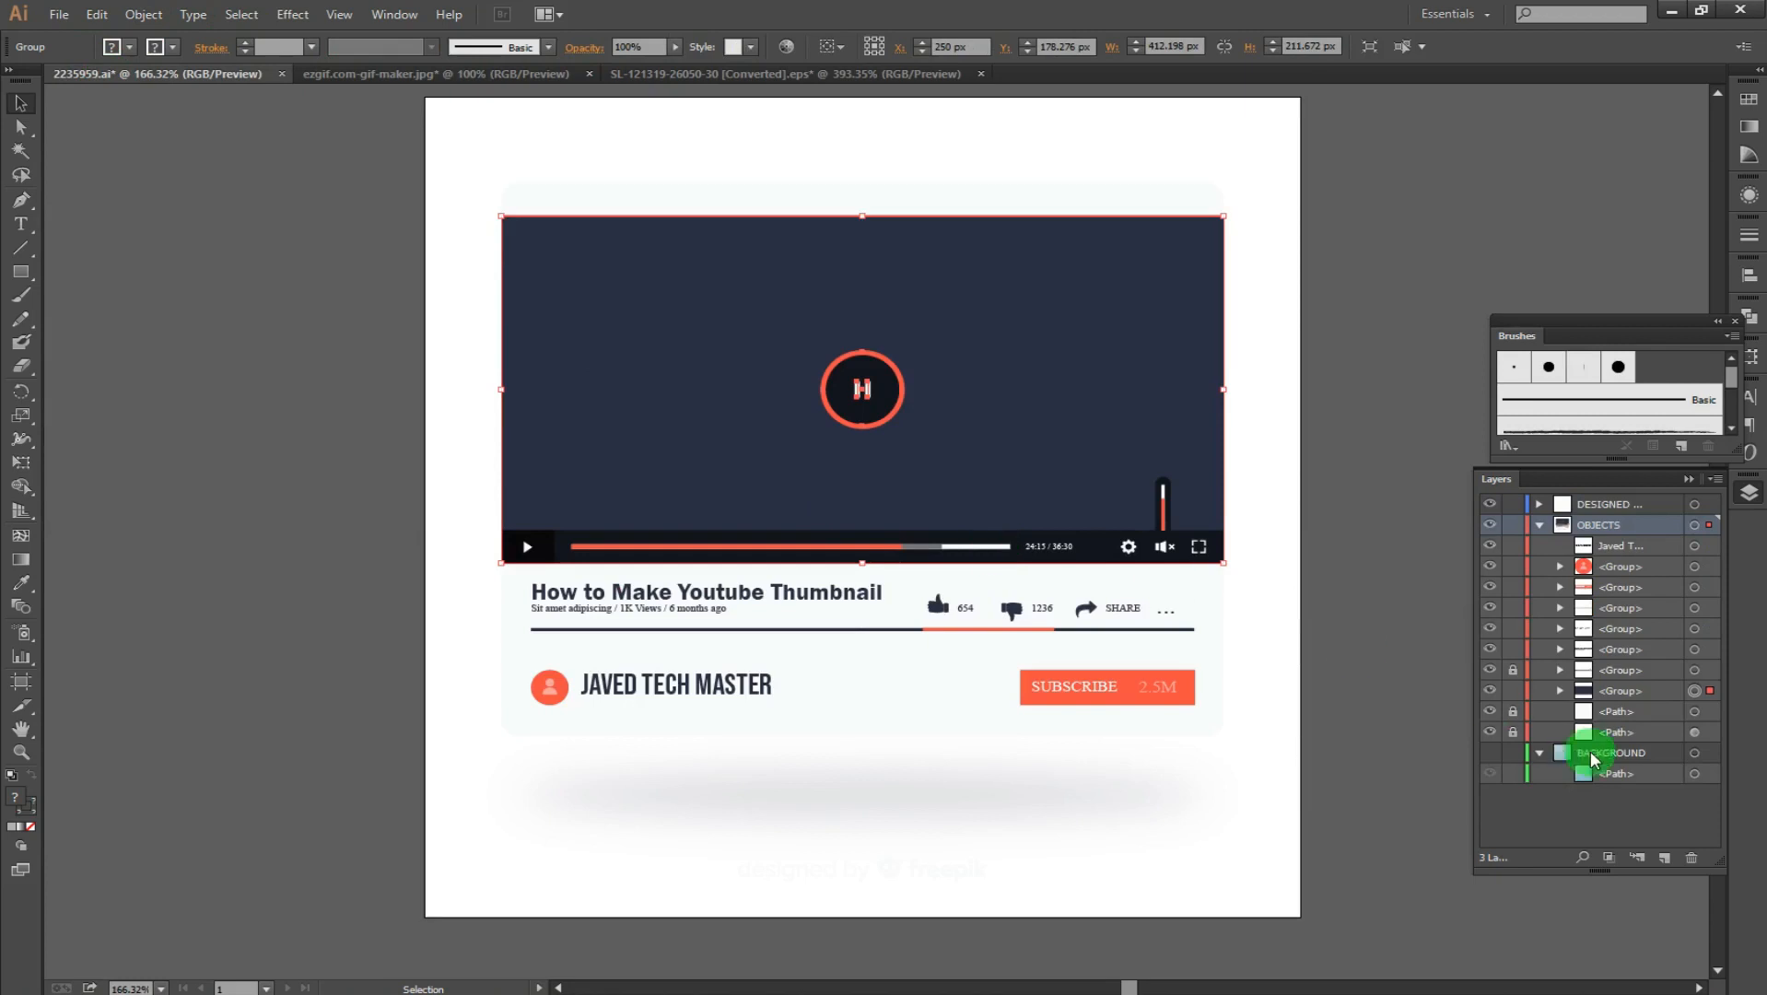
{"action": "left_click", "coordinate": [1680, 706]}
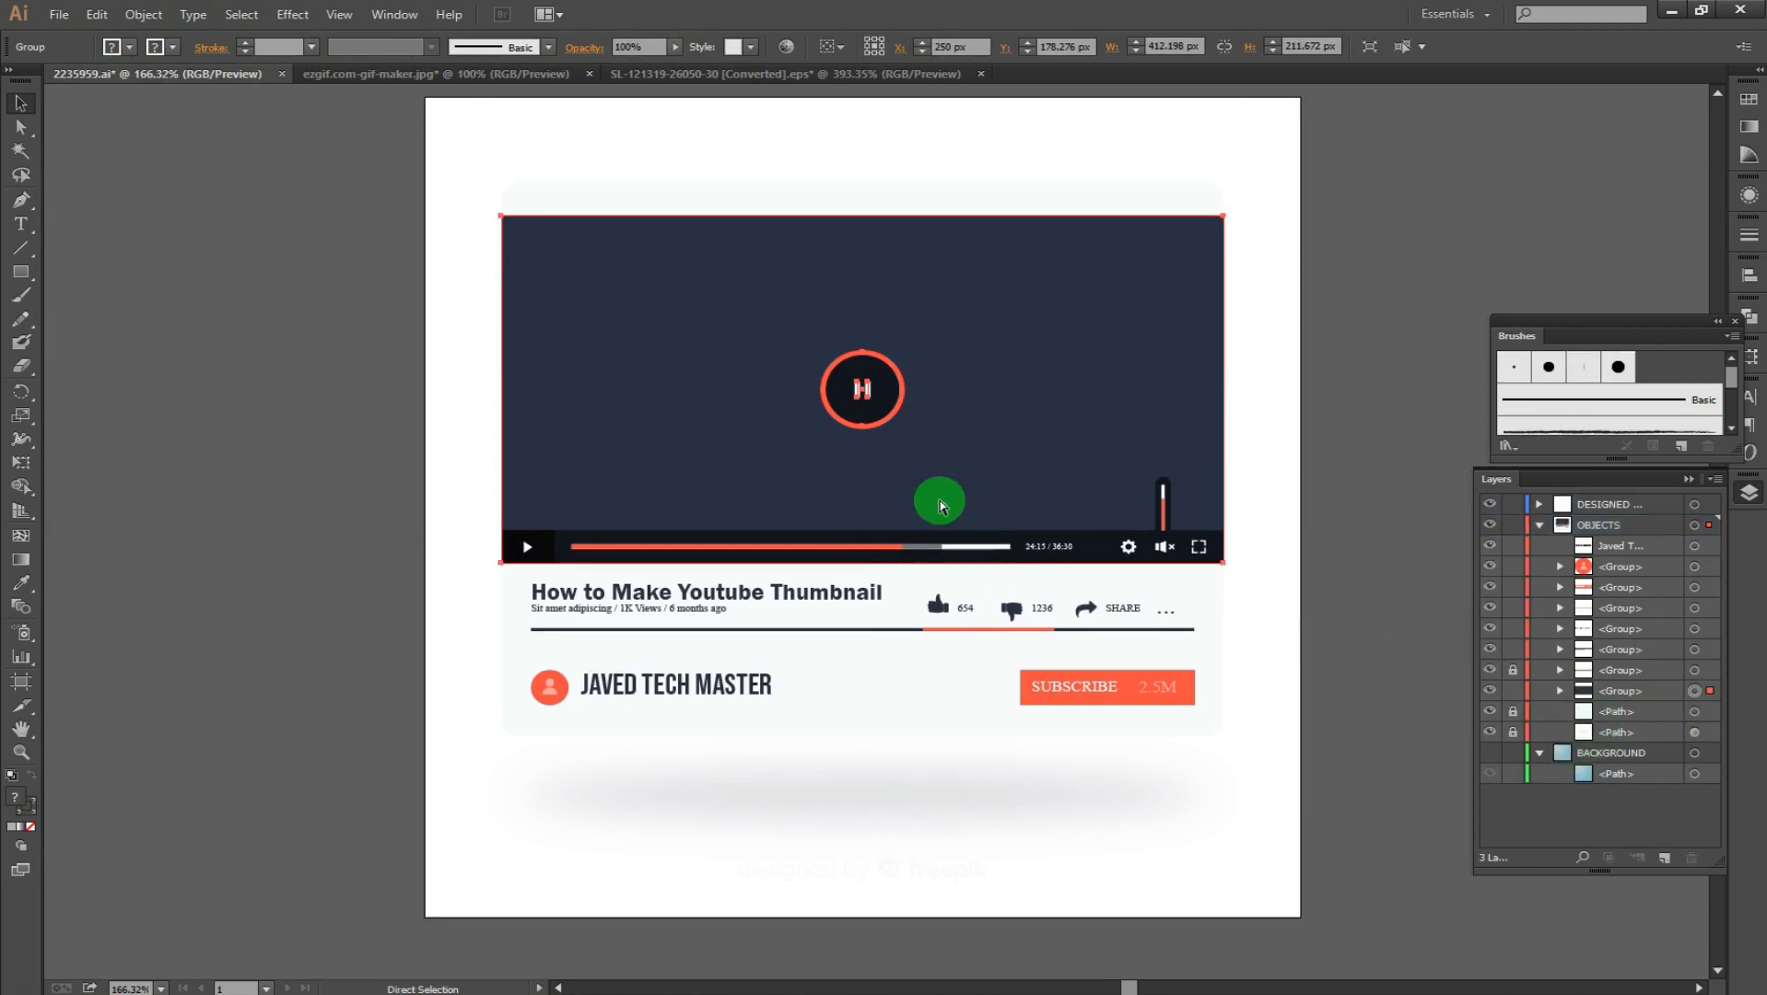
{"action": "key", "text": "ctrl+v"}
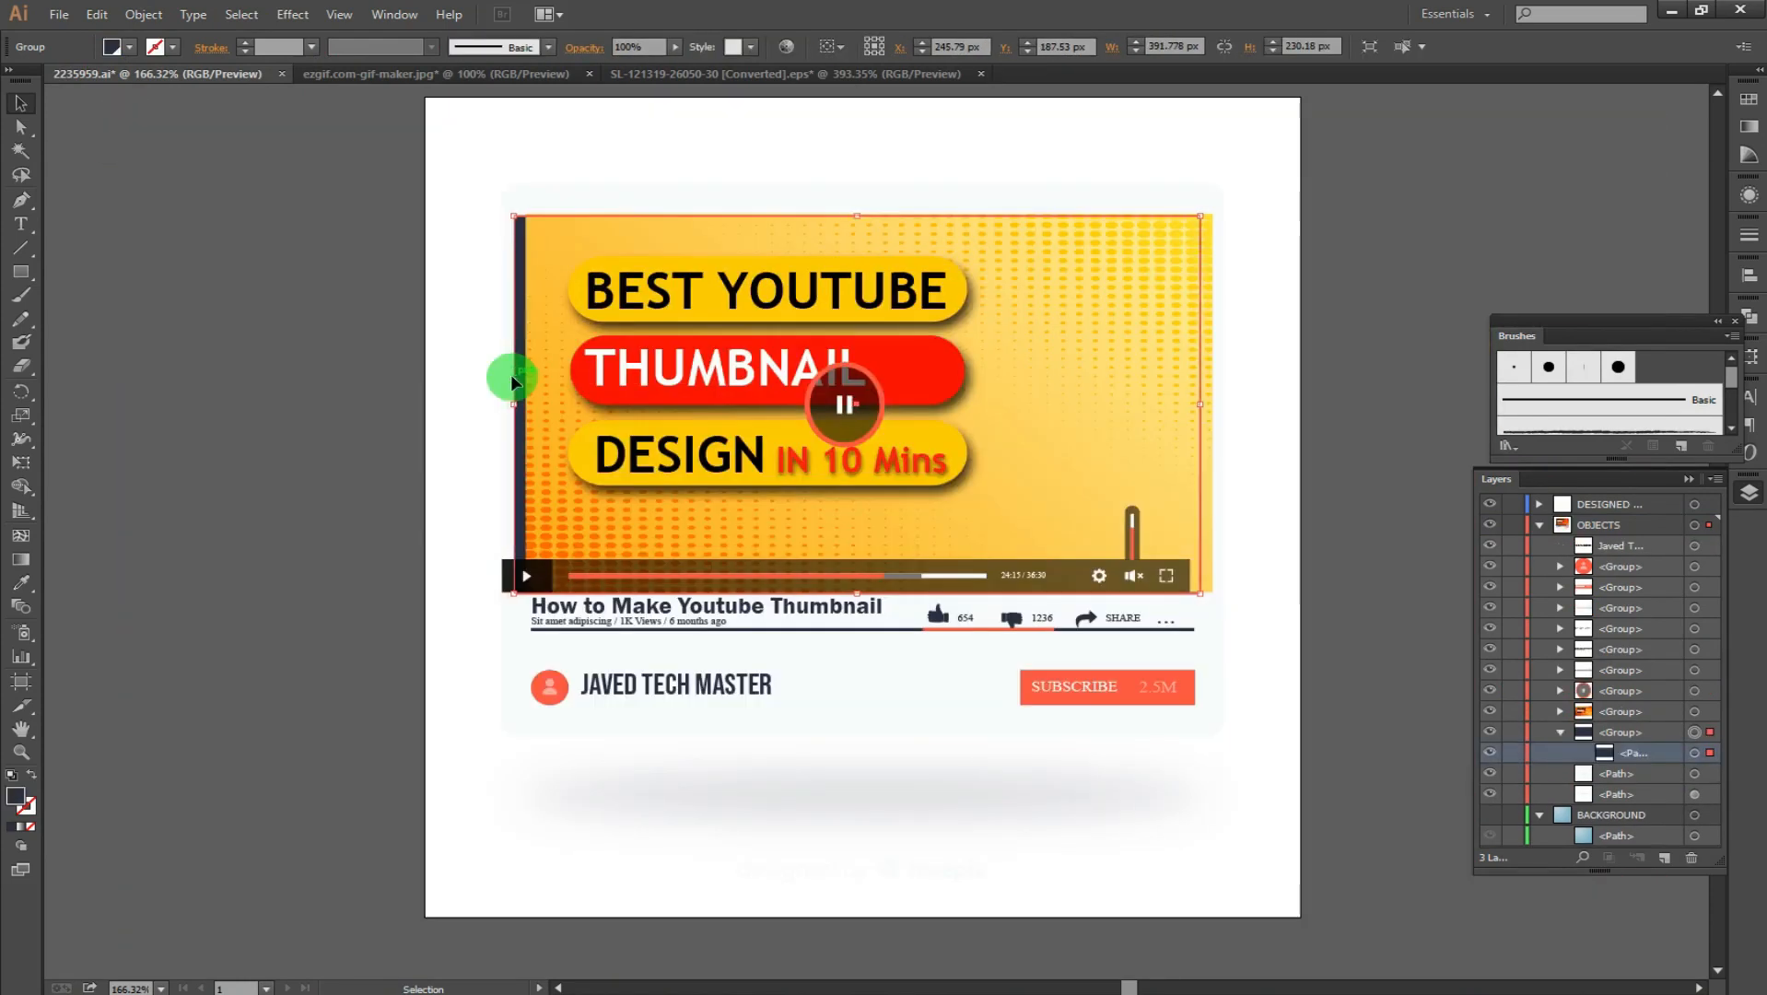
Step: Shift the dark screen rectangle about 7 px right to line up behind the pasted design, and show the BACKGROUND layer
{"action": "left_click_drag", "start_coordinate": [509, 375], "coordinate": [513, 382]}
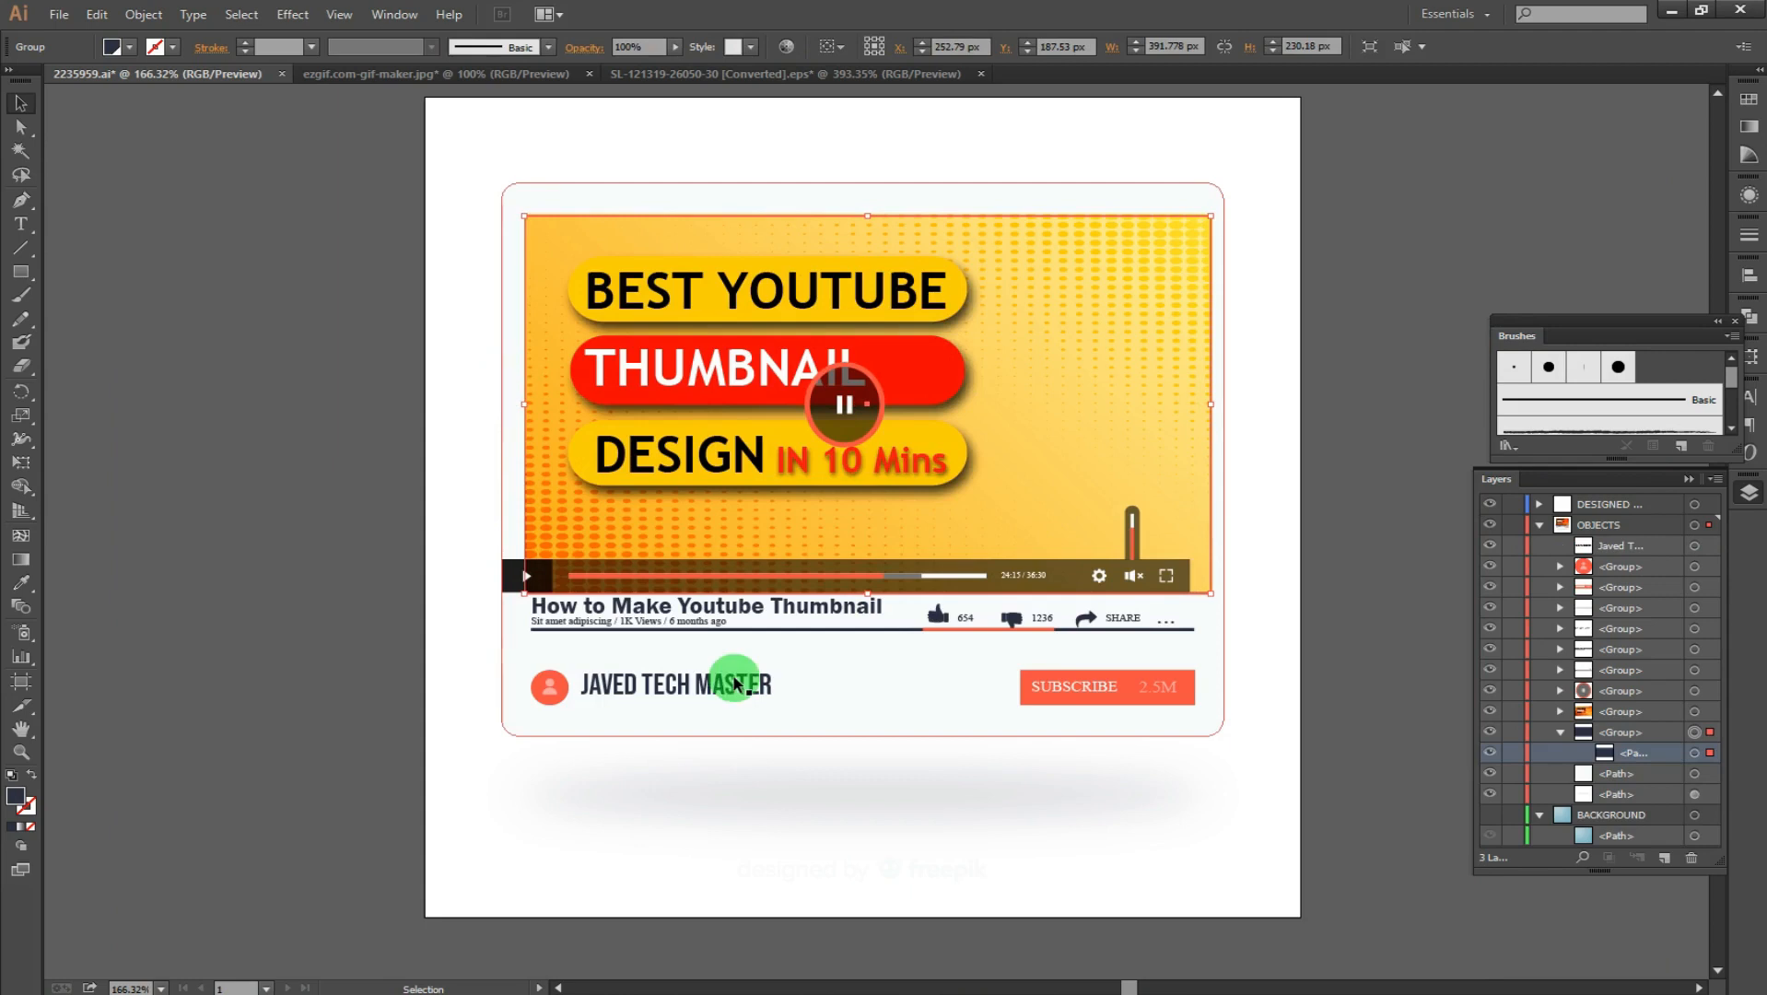
{"action": "left_click", "coordinate": [1343, 814]}
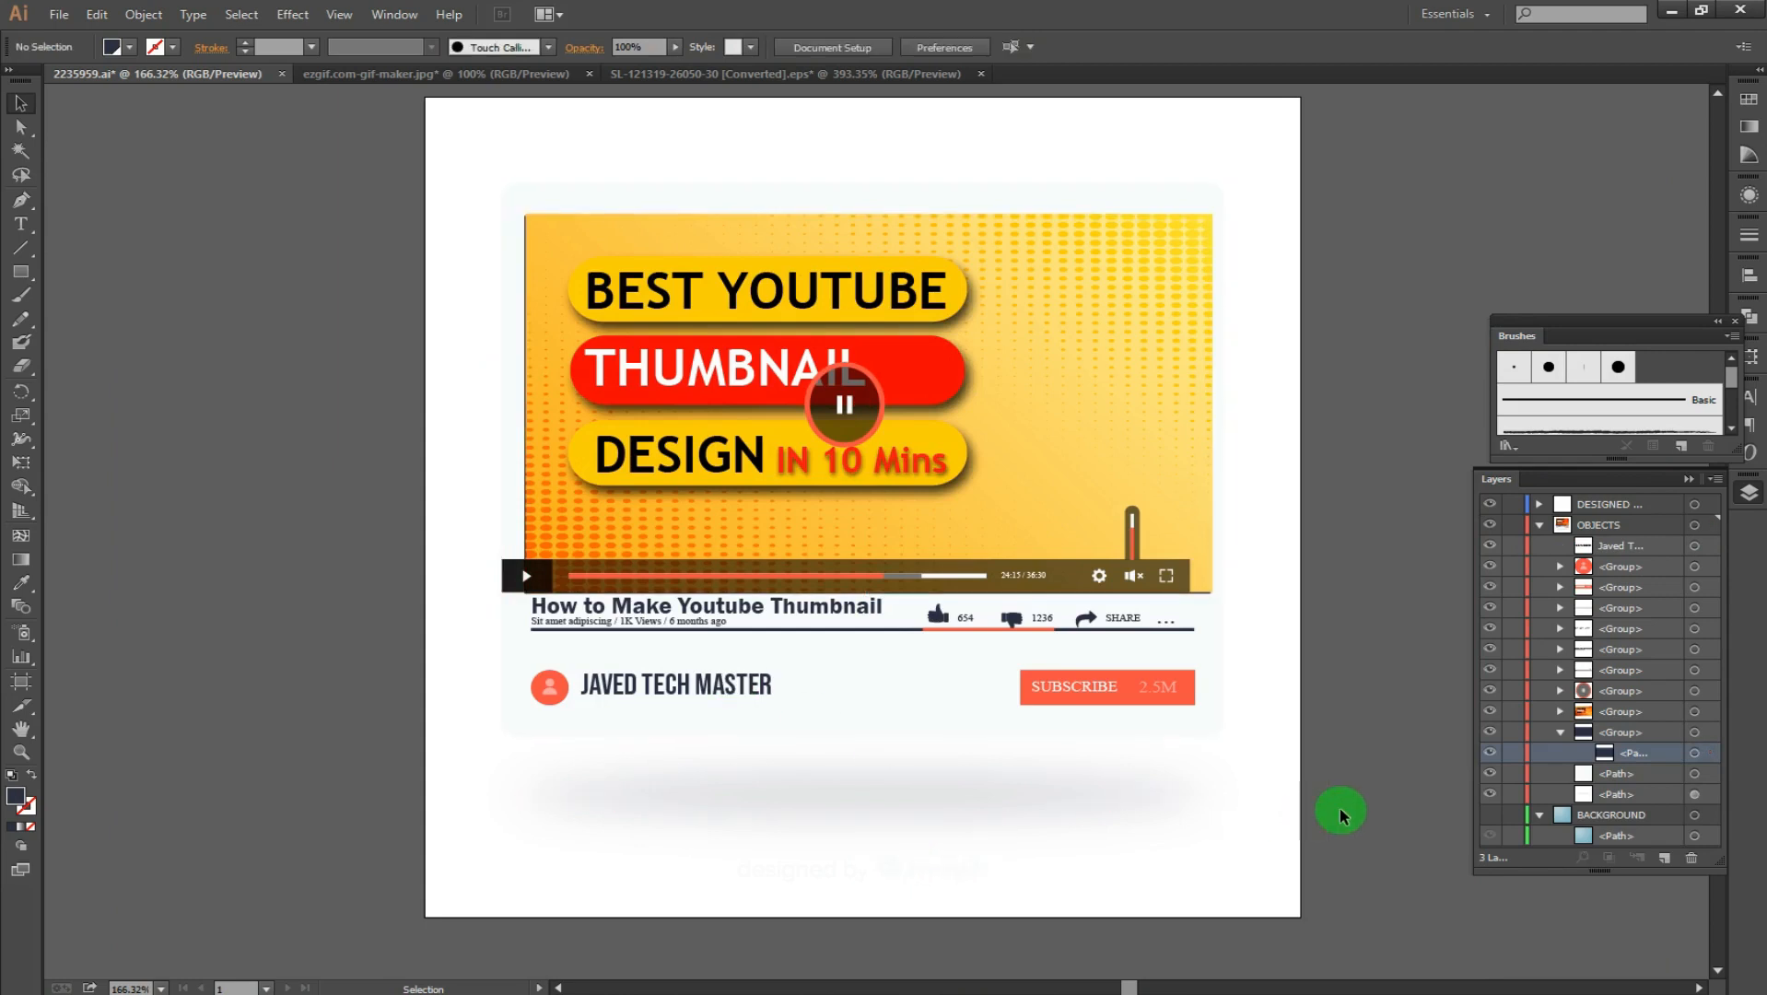
{"action": "left_click", "coordinate": [1490, 815]}
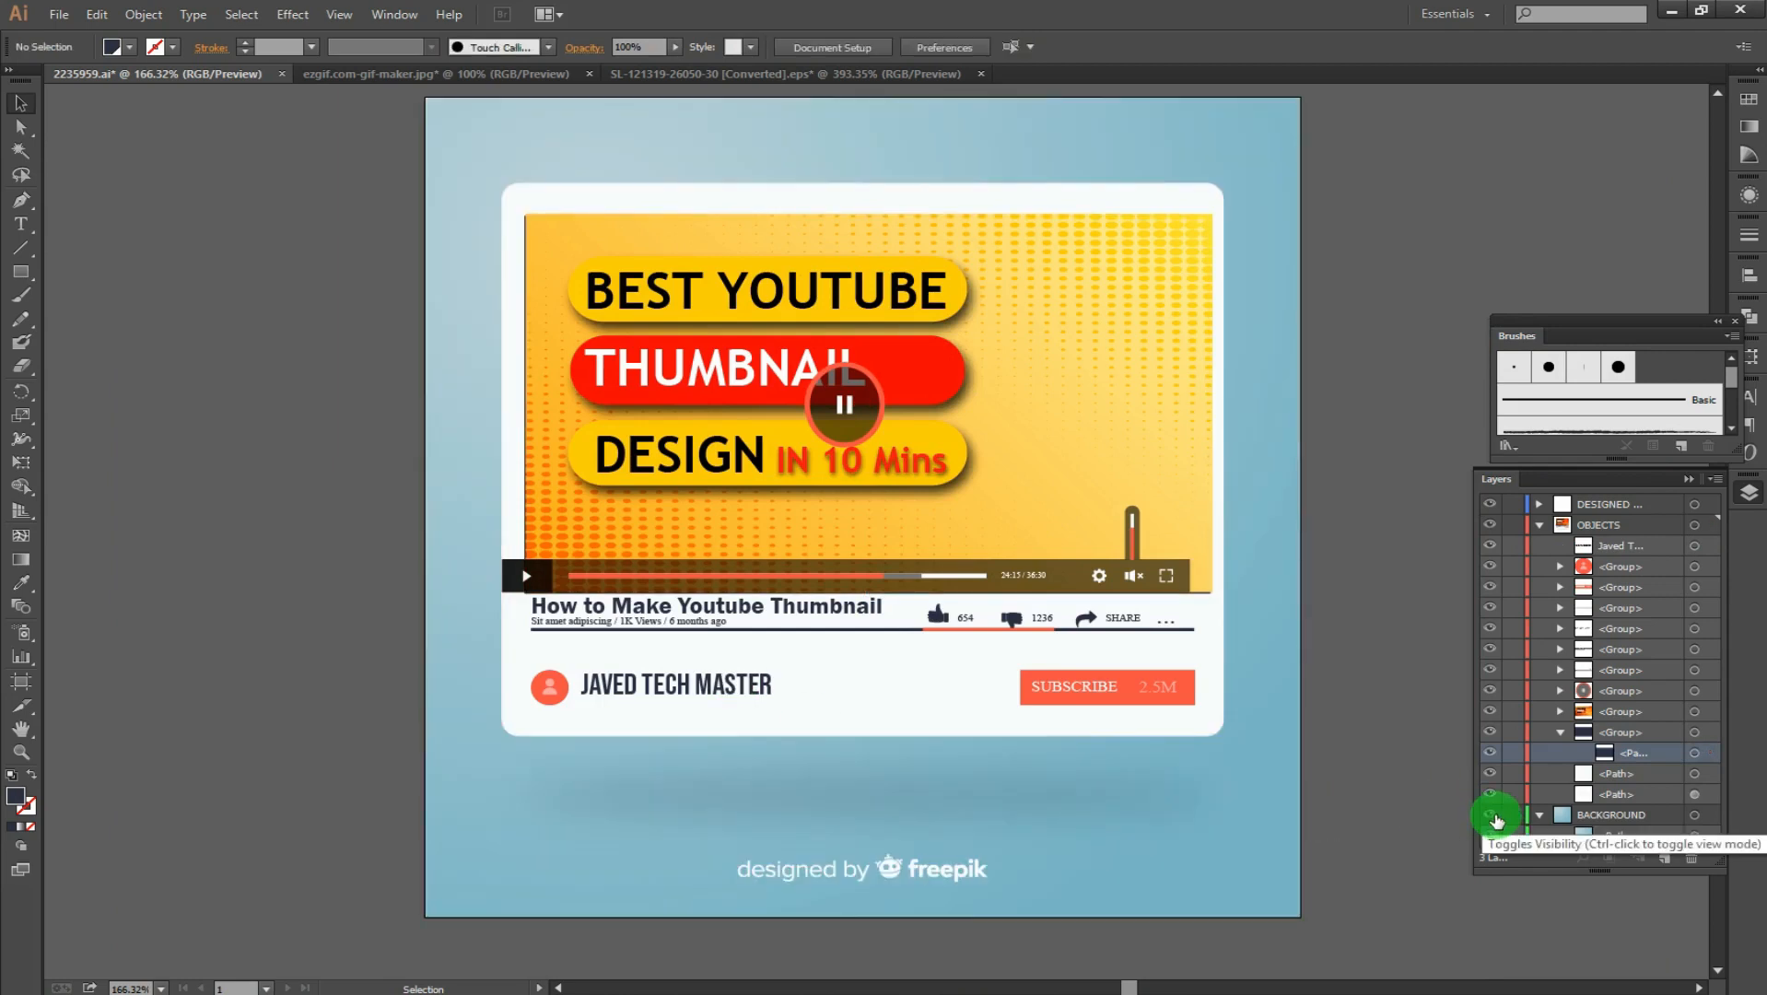
{"action": "left_click", "coordinate": [1494, 817]}
{"action": "left_click", "coordinate": [1494, 818]}
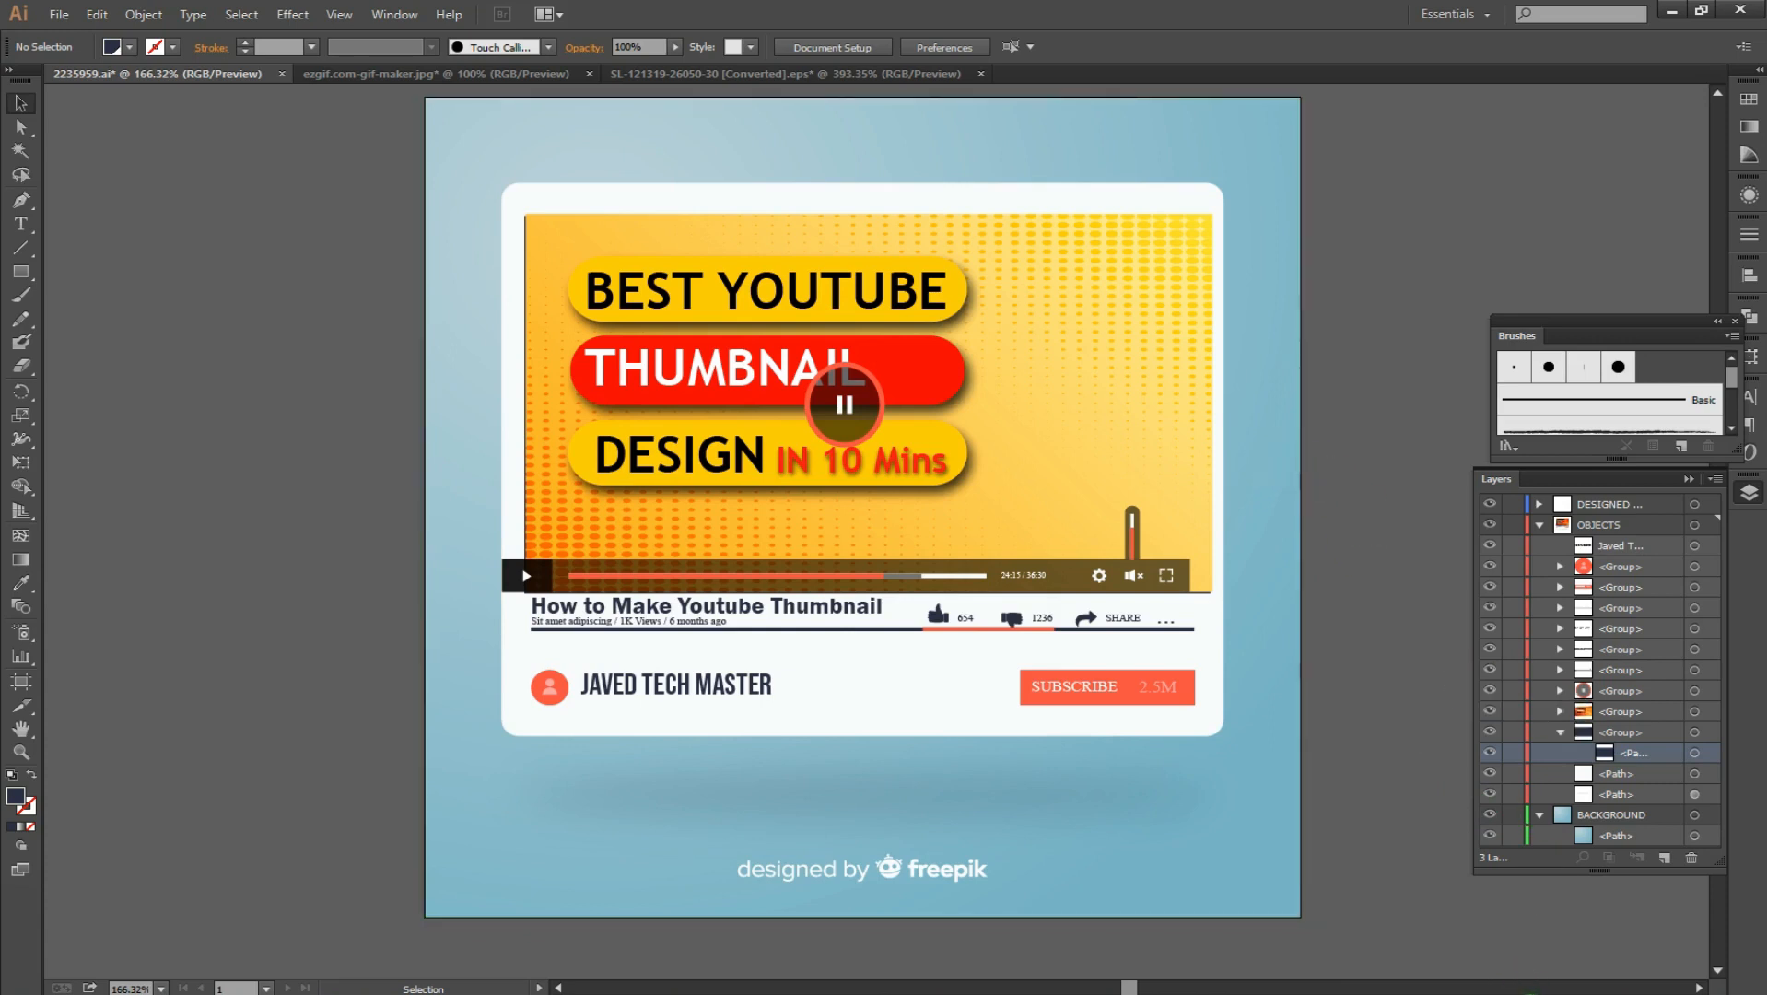
Step: Switch to Freepik in the browser and download the free Technology banner template PSD
{"action": "right_click", "coordinate": [1525, 988]}
{"action": "left_click", "coordinate": [1562, 751]}
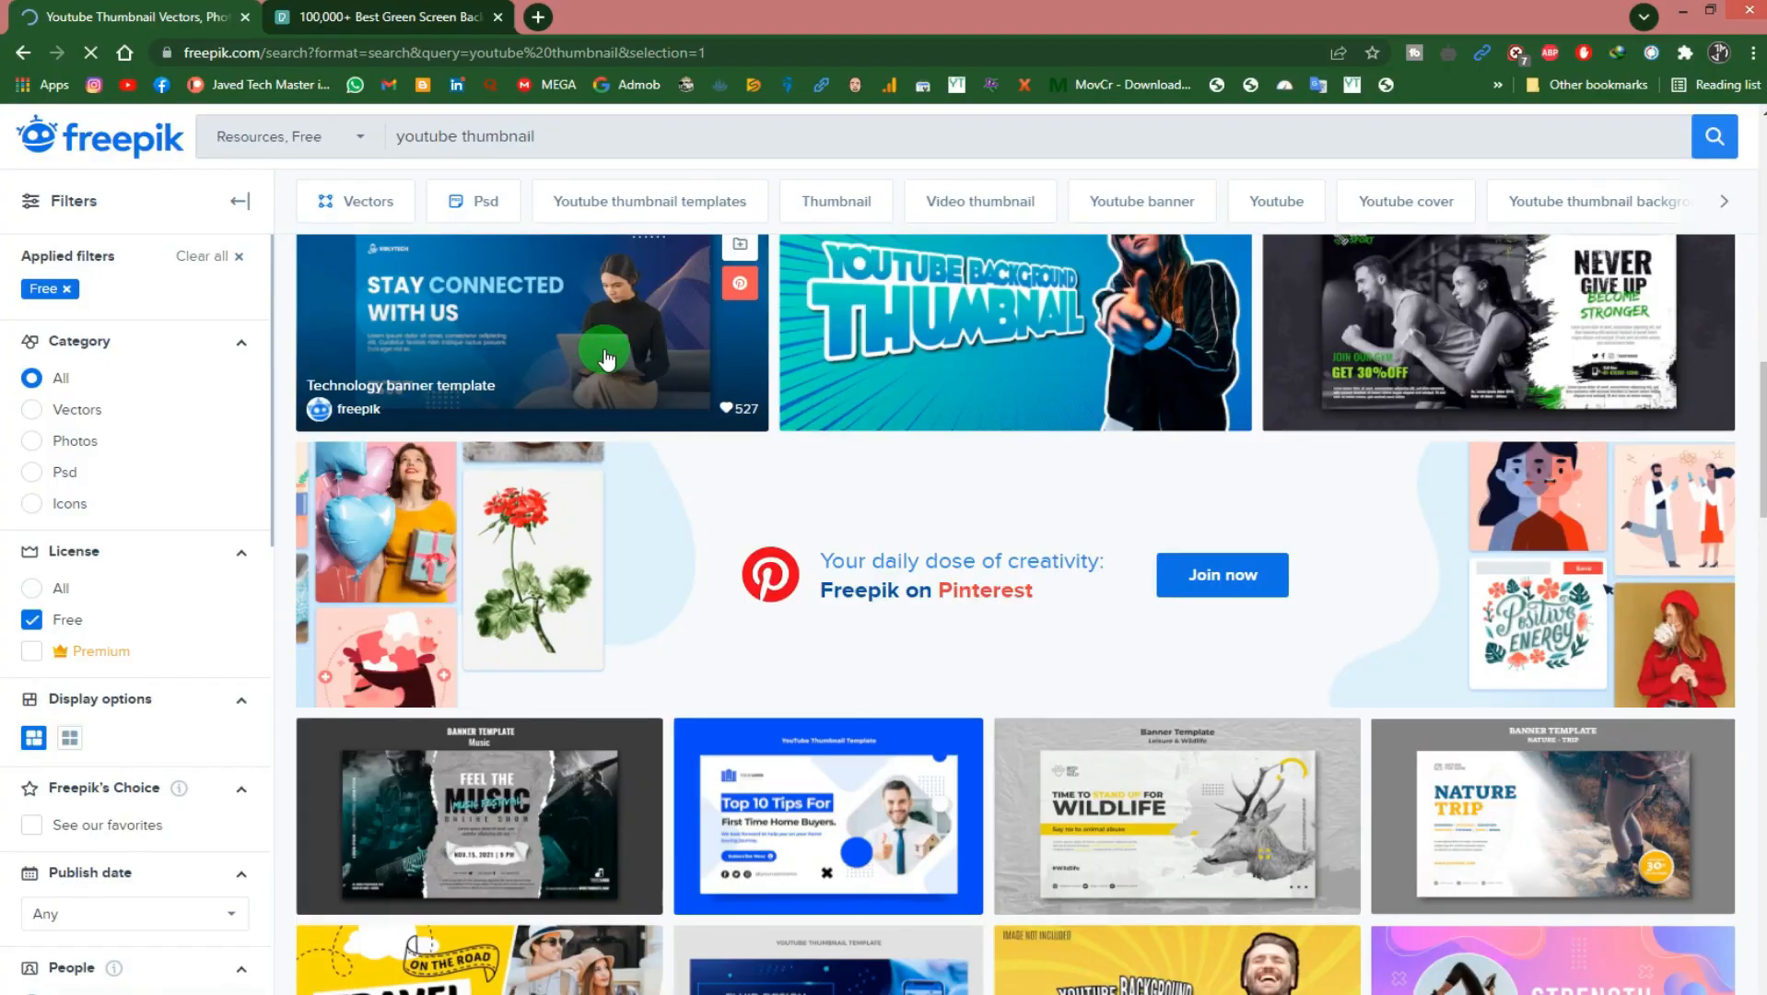
{"action": "left_click", "coordinate": [604, 355]}
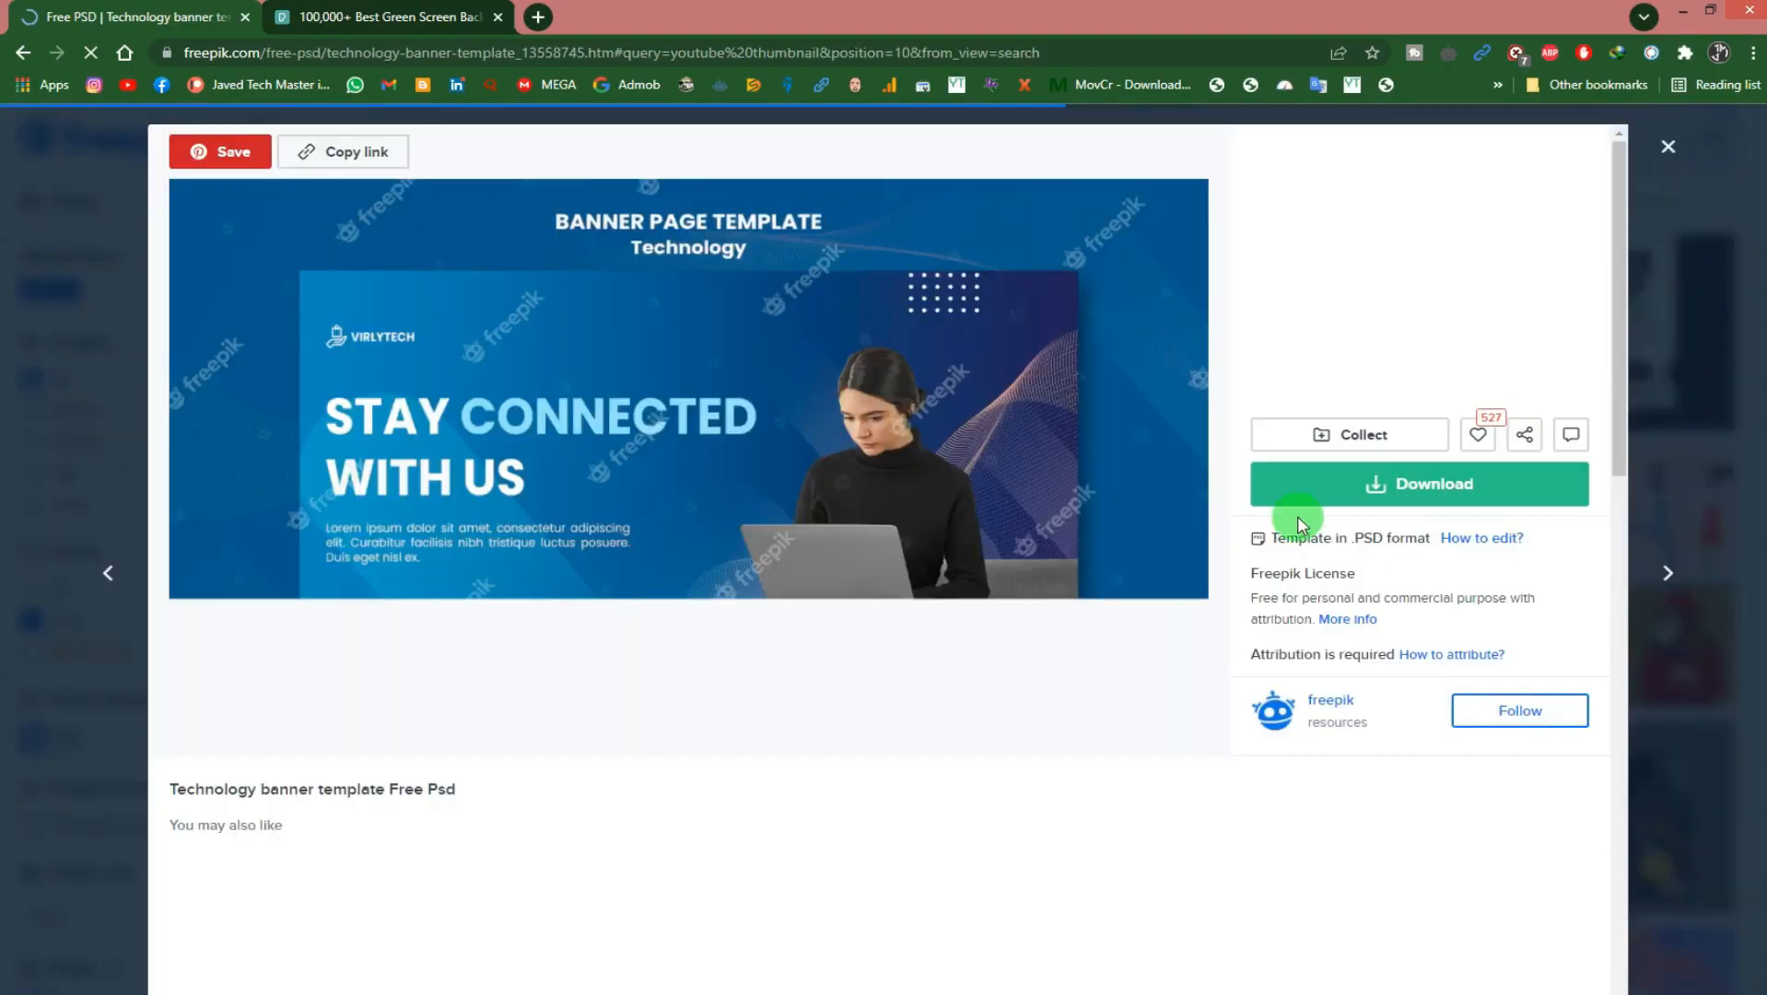
{"action": "left_click", "coordinate": [1404, 493]}
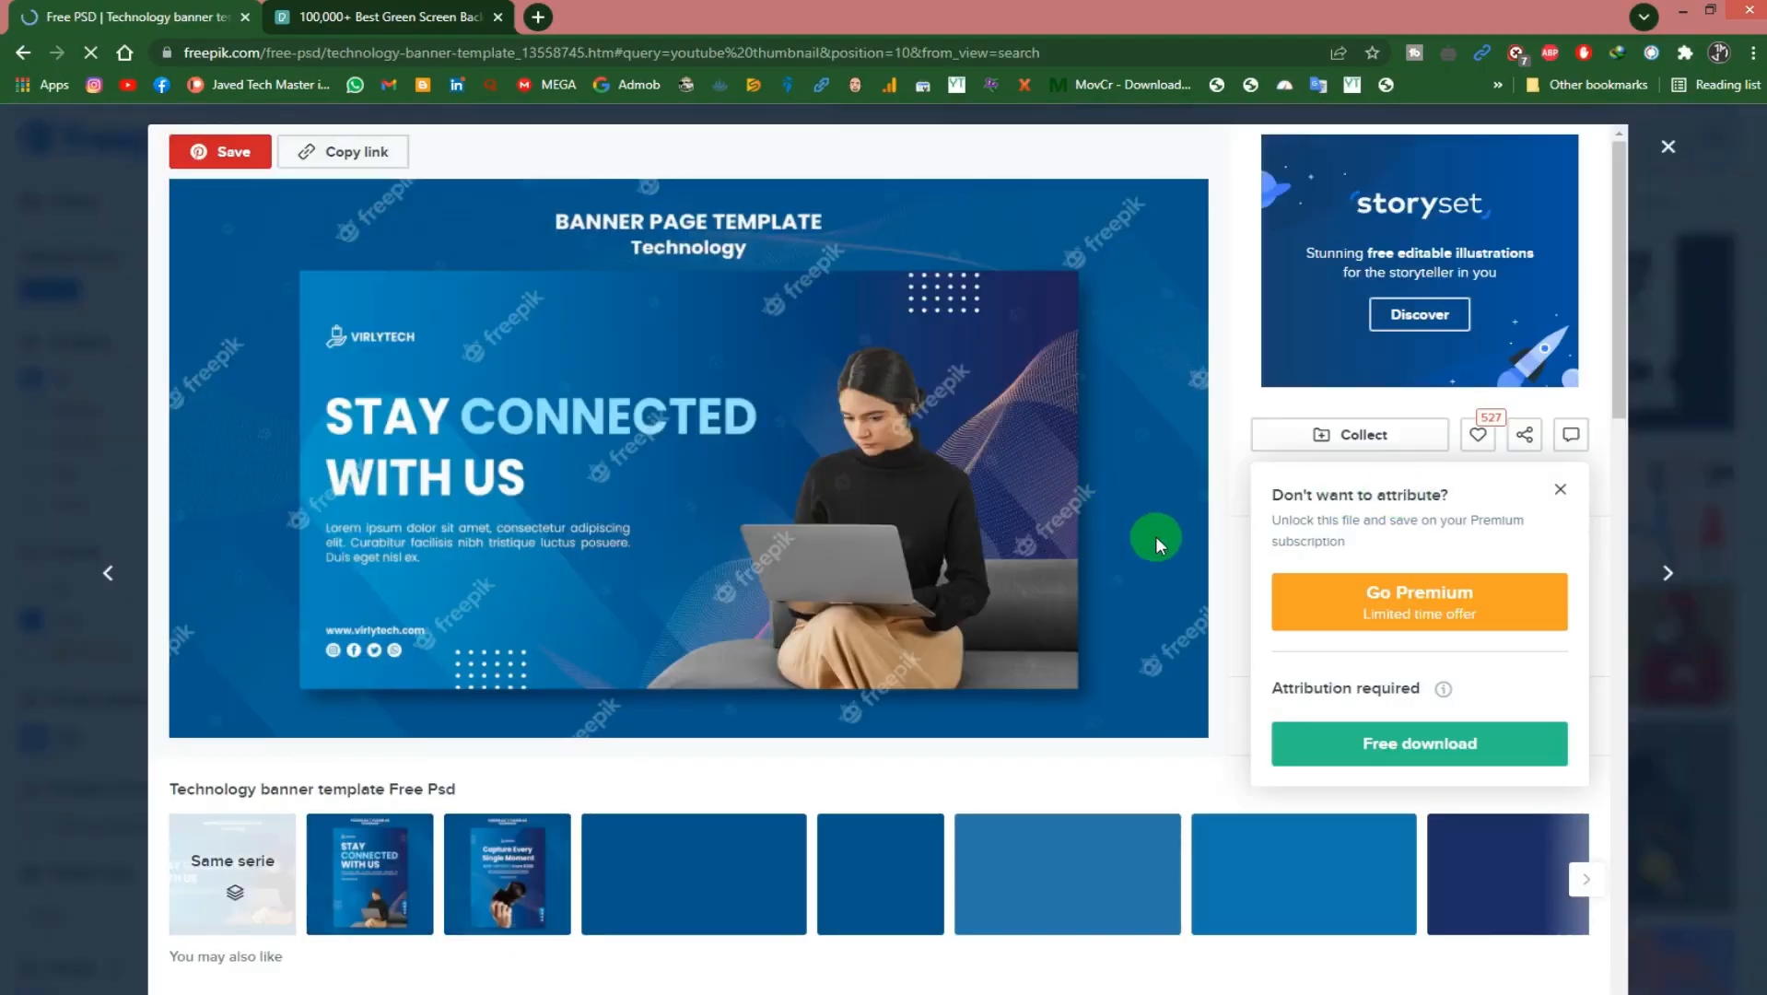
{"action": "left_click", "coordinate": [1398, 742]}
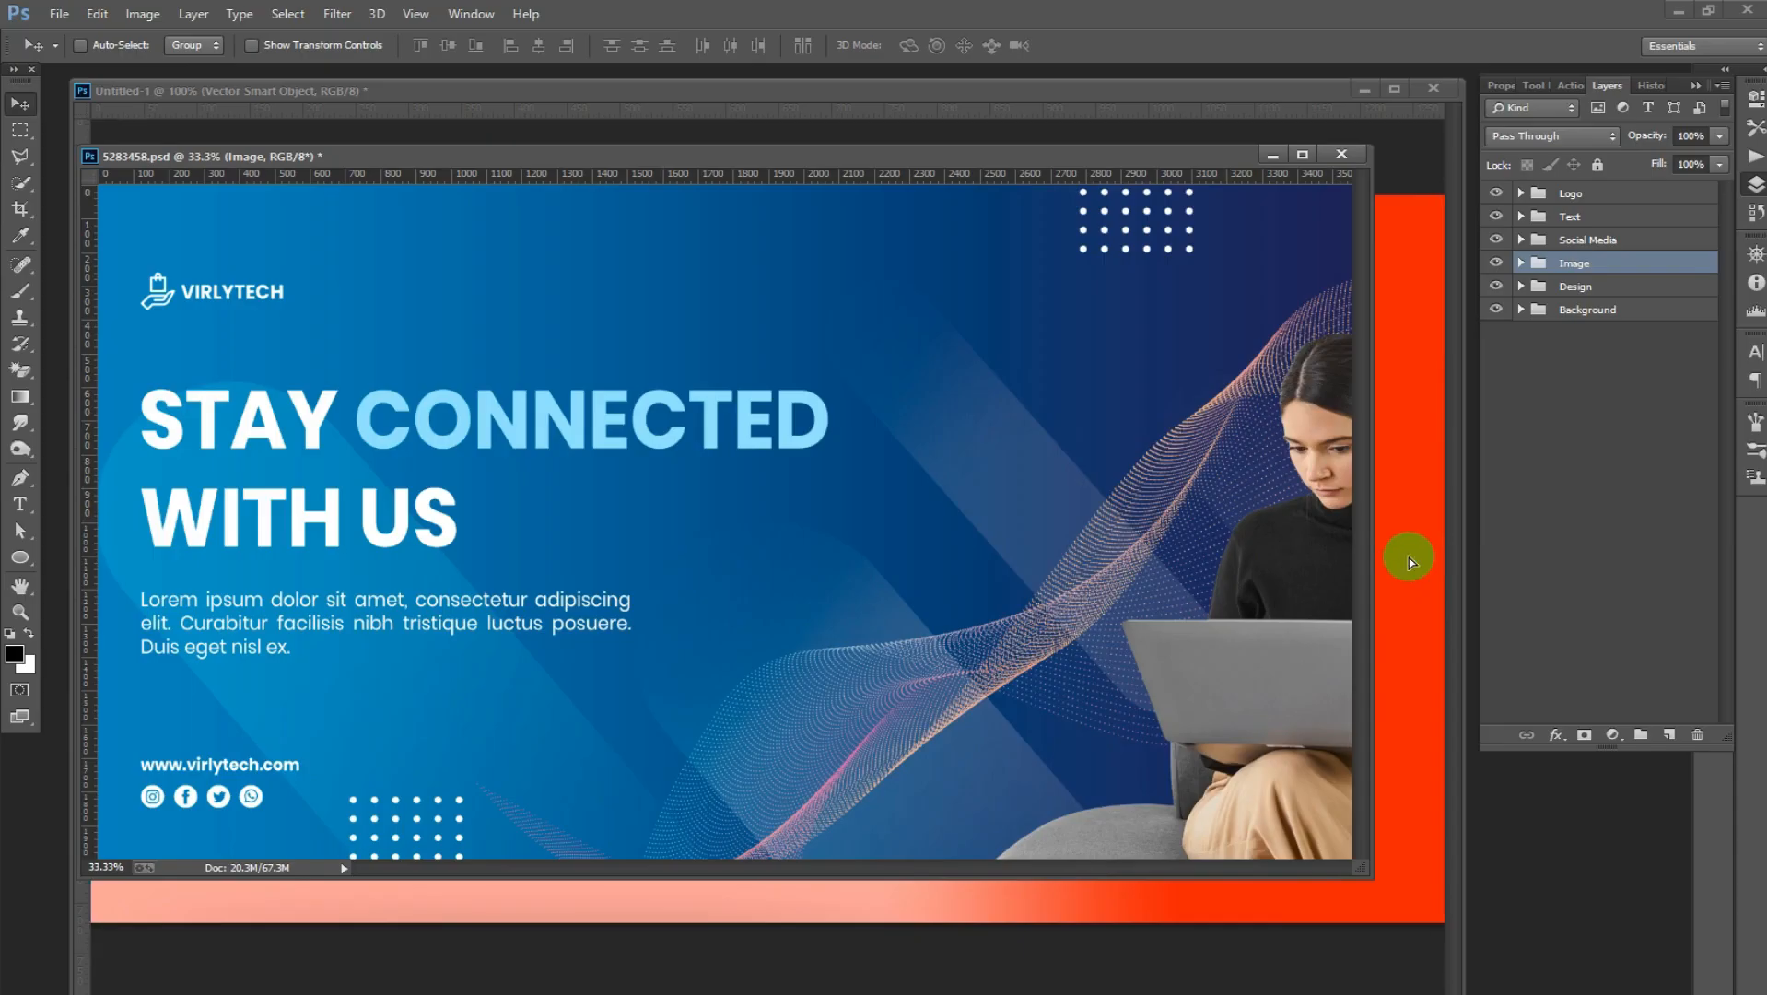
Step: Bring the woman's Image group from 5283458.psd into Untitled-1 and scale it down to sit over the right part of the player screen
{"action": "left_click_drag", "start_coordinate": [1407, 556], "coordinate": [992, 667]}
{"action": "left_click", "coordinate": [59, 13]}
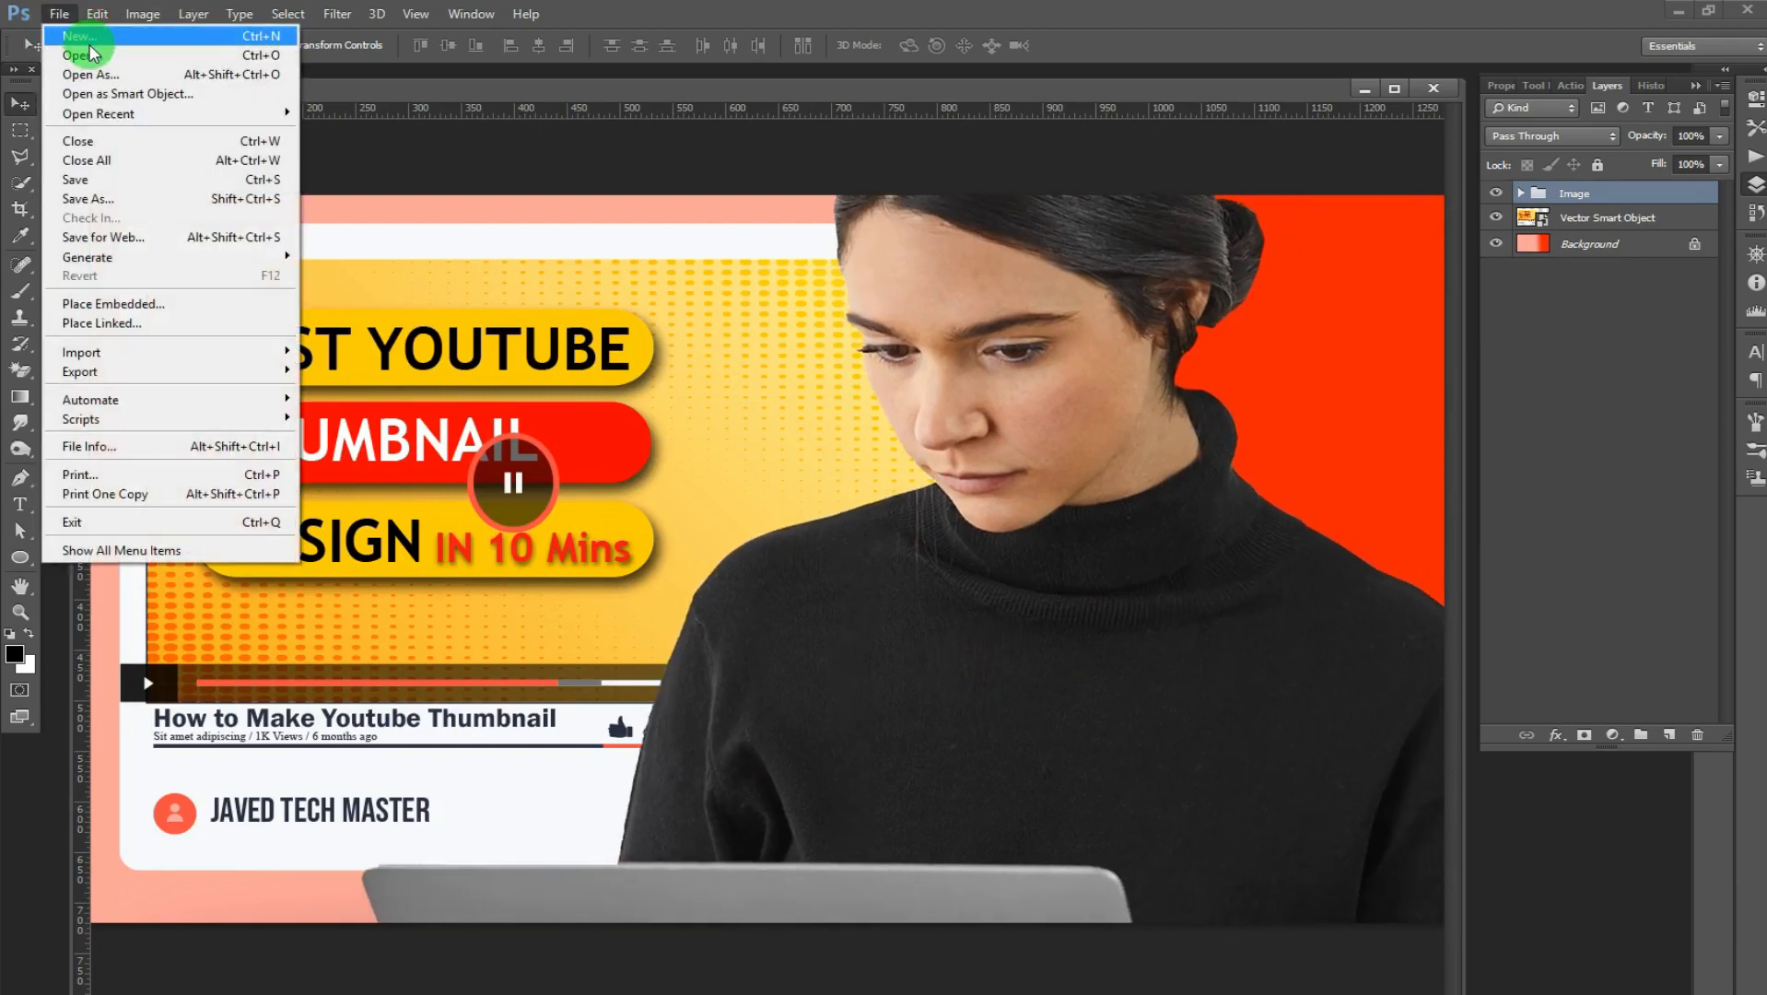
{"action": "mouse_move", "coordinate": [99, 13]}
{"action": "left_click", "coordinate": [139, 406]}
{"action": "left_click_drag", "start_coordinate": [224, 260], "coordinate": [613, 431]}
{"action": "left_click_drag", "start_coordinate": [293, 174], "coordinate": [1219, 645]}
{"action": "left_click_drag", "start_coordinate": [1345, 732], "coordinate": [887, 213]}
{"action": "left_click_drag", "start_coordinate": [887, 465], "coordinate": [1038, 463]}
{"action": "left_click_drag", "start_coordinate": [213, 216], "coordinate": [517, 402]}
{"action": "left_click_drag", "start_coordinate": [713, 554], "coordinate": [774, 490]}
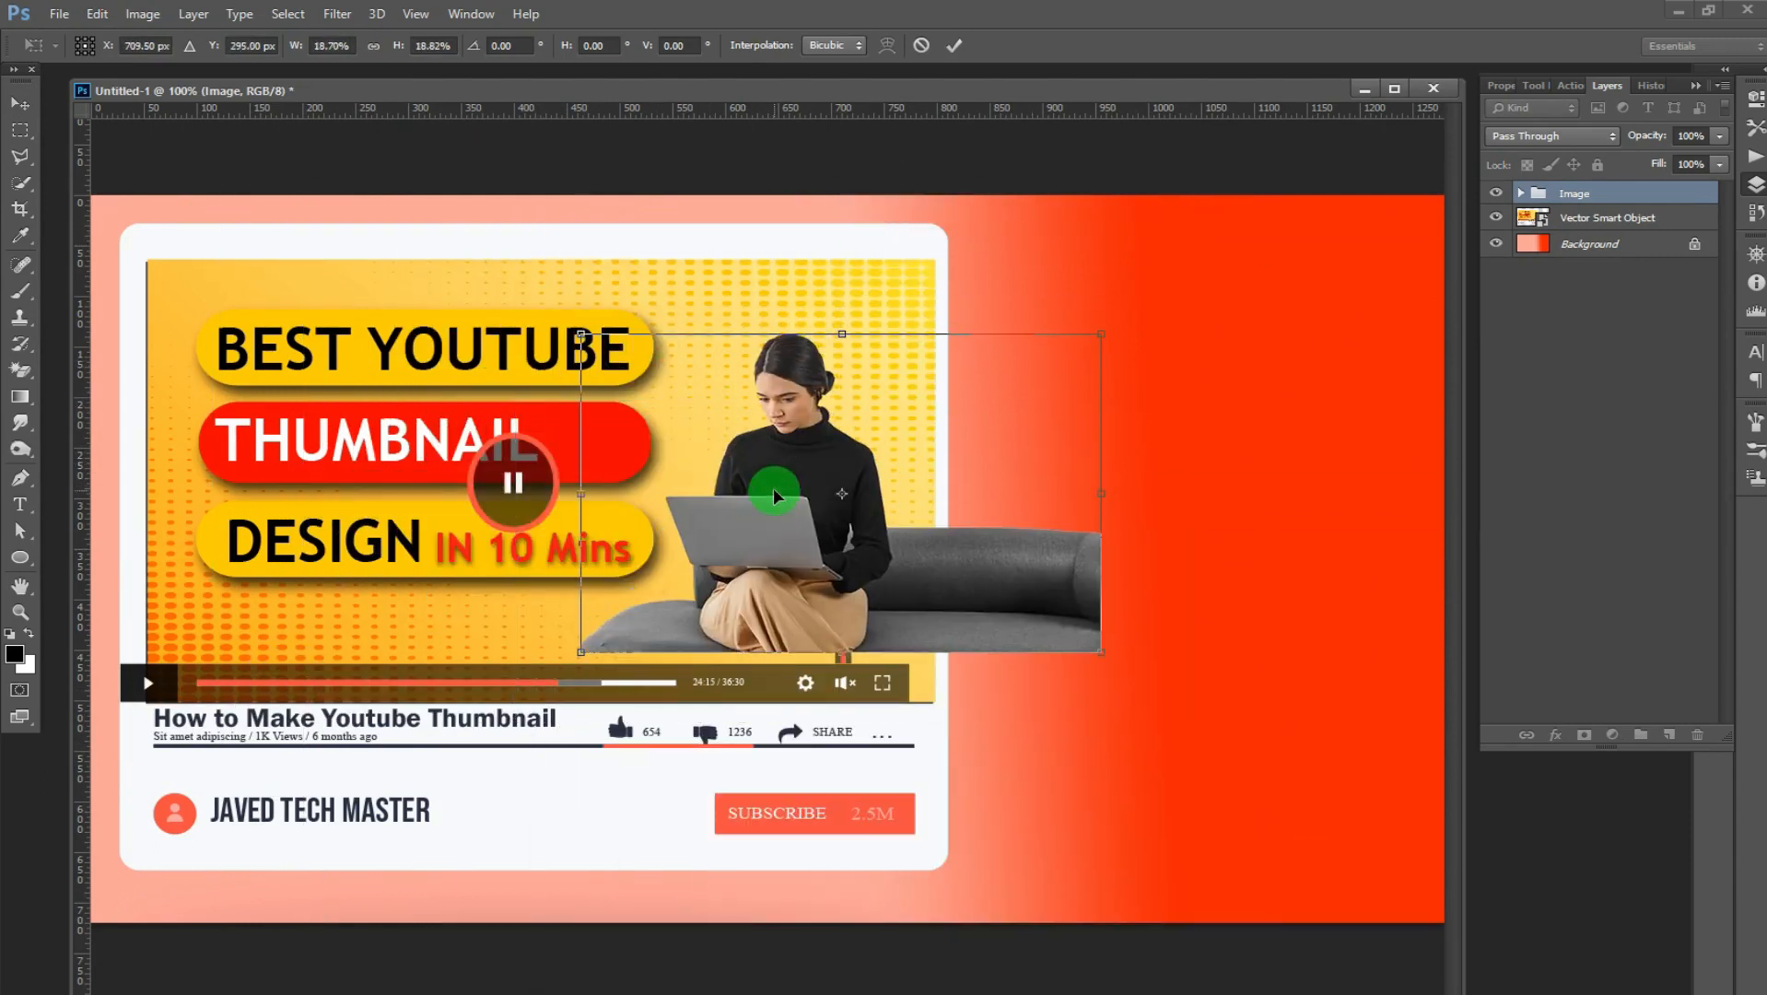
{"action": "left_click_drag", "start_coordinate": [1100, 655], "coordinate": [1159, 708]}
{"action": "left_click_drag", "start_coordinate": [946, 614], "coordinate": [922, 604]}
{"action": "key", "text": "Return"}
Step: Open the contents of the smart object inside the Image group for editing
{"action": "left_click", "coordinate": [1521, 194]}
{"action": "double_click", "coordinate": [1551, 218]}
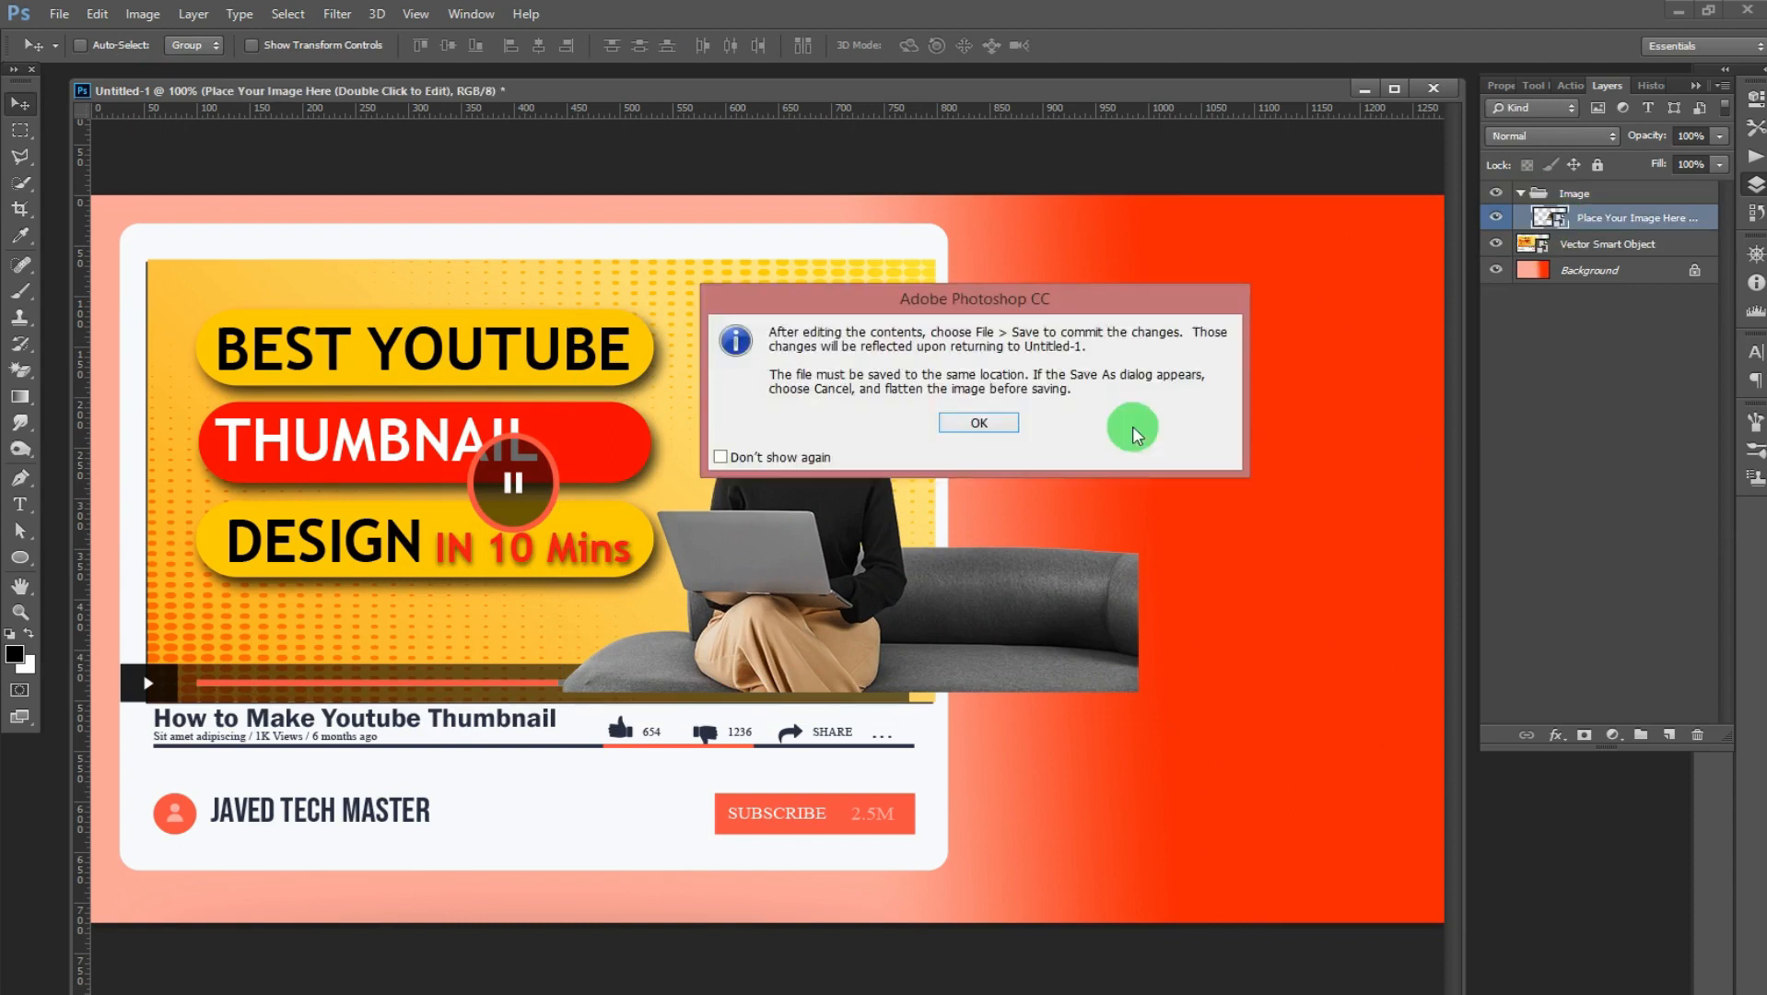
{"action": "left_click", "coordinate": [978, 422]}
Step: Erase the sofa to the right of the woman using a soft 250 px Eraser at 43% opacity
{"action": "right_click", "coordinate": [21, 370]}
{"action": "left_click", "coordinate": [97, 373]}
{"action": "key", "text": "bracketright"}
{"action": "key", "text": "bracketright"}
{"action": "key", "text": "bracketright"}
{"action": "key", "text": "bracketright"}
{"action": "key", "text": "bracketright"}
{"action": "key", "text": "bracketright"}
{"action": "key", "text": "bracketright"}
{"action": "key", "text": "bracketright"}
{"action": "mouse_move", "coordinate": [516, 953]}
{"action": "left_mouse_down"}
{"action": "mouse_move", "coordinate": [272, 971]}
{"action": "mouse_move", "coordinate": [1199, 583]}
{"action": "left_mouse_up"}
{"action": "key", "text": "ctrl+z"}
{"action": "mouse_move", "coordinate": [1327, 654]}
{"action": "left_mouse_down"}
{"action": "mouse_move", "coordinate": [1325, 993]}
{"action": "mouse_move", "coordinate": [1188, 765]}
{"action": "left_mouse_up"}
{"action": "key", "text": "bracketright"}
{"action": "mouse_move", "coordinate": [1327, 737]}
{"action": "left_mouse_down"}
{"action": "mouse_move", "coordinate": [1551, 836]}
{"action": "mouse_move", "coordinate": [1226, 931]}
{"action": "mouse_move", "coordinate": [1150, 782]}
{"action": "left_mouse_up"}
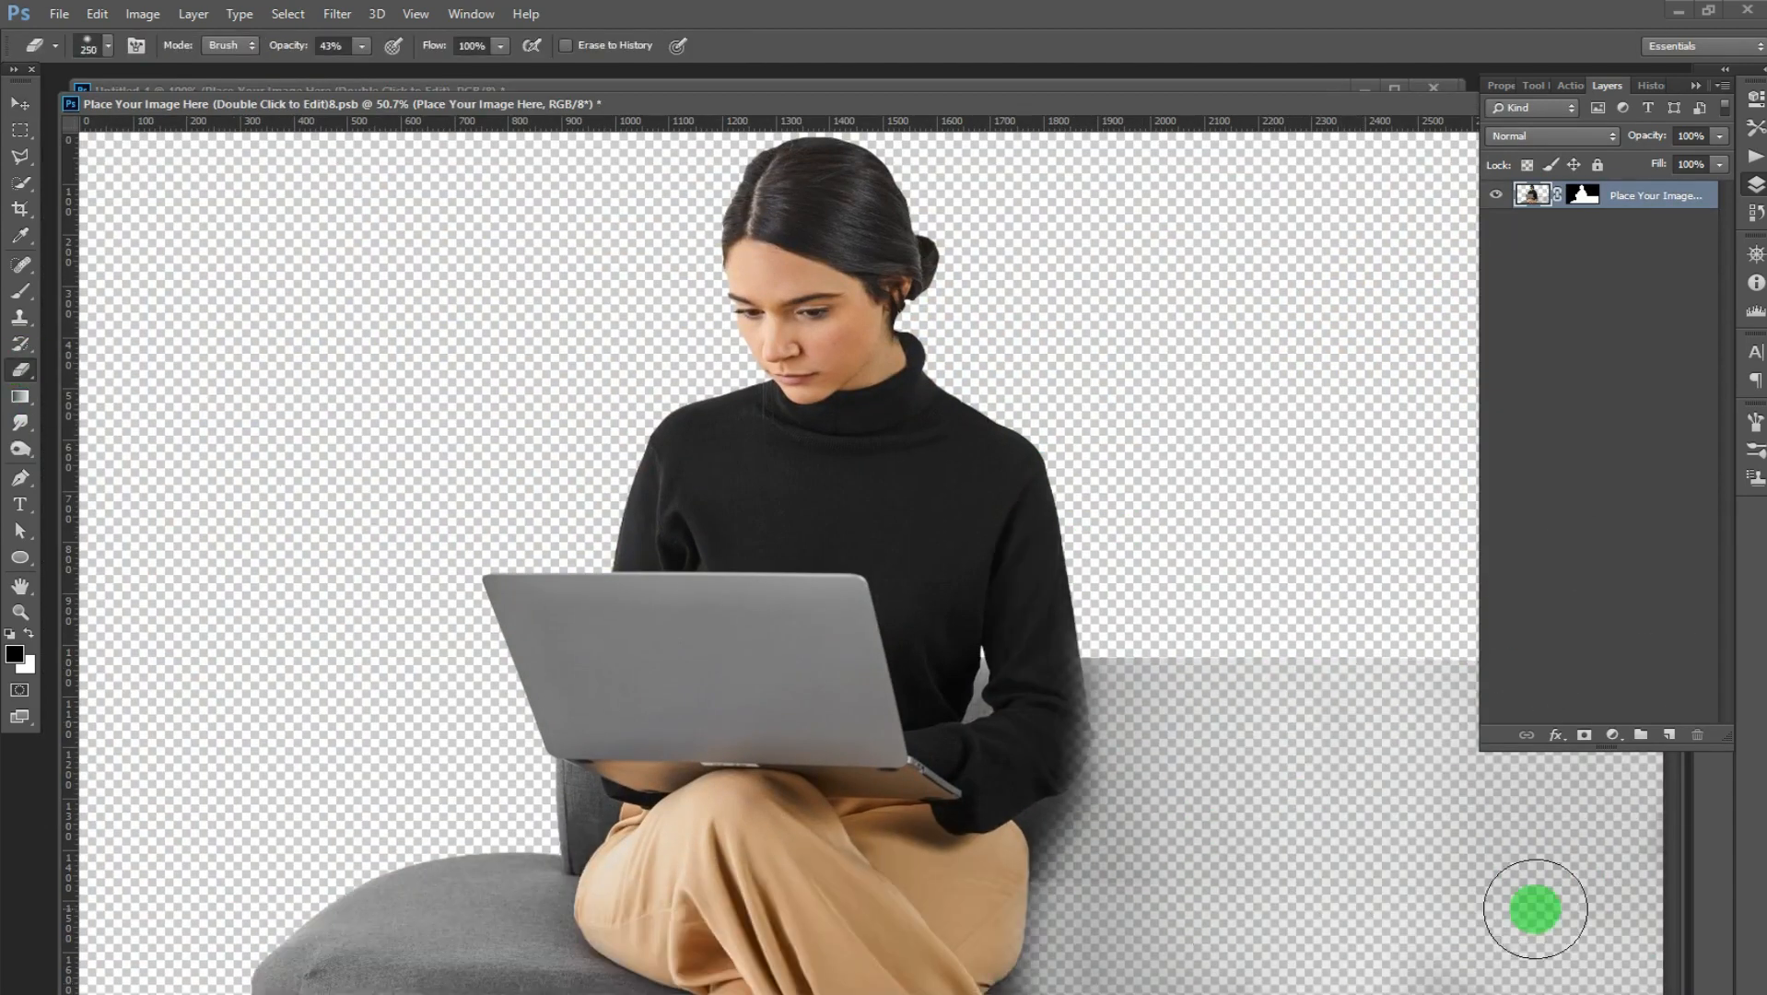
Step: Erase the remaining sofa along the lower edge of the woman's image
{"action": "left_click", "coordinate": [1599, 516]}
{"action": "left_click", "coordinate": [1756, 184]}
{"action": "left_click", "coordinate": [1757, 184]}
{"action": "left_click", "coordinate": [1636, 195]}
{"action": "left_click_drag", "start_coordinate": [1493, 755], "coordinate": [396, 954]}
{"action": "left_click", "coordinate": [1703, 85]}
{"action": "left_click", "coordinate": [1650, 104]}
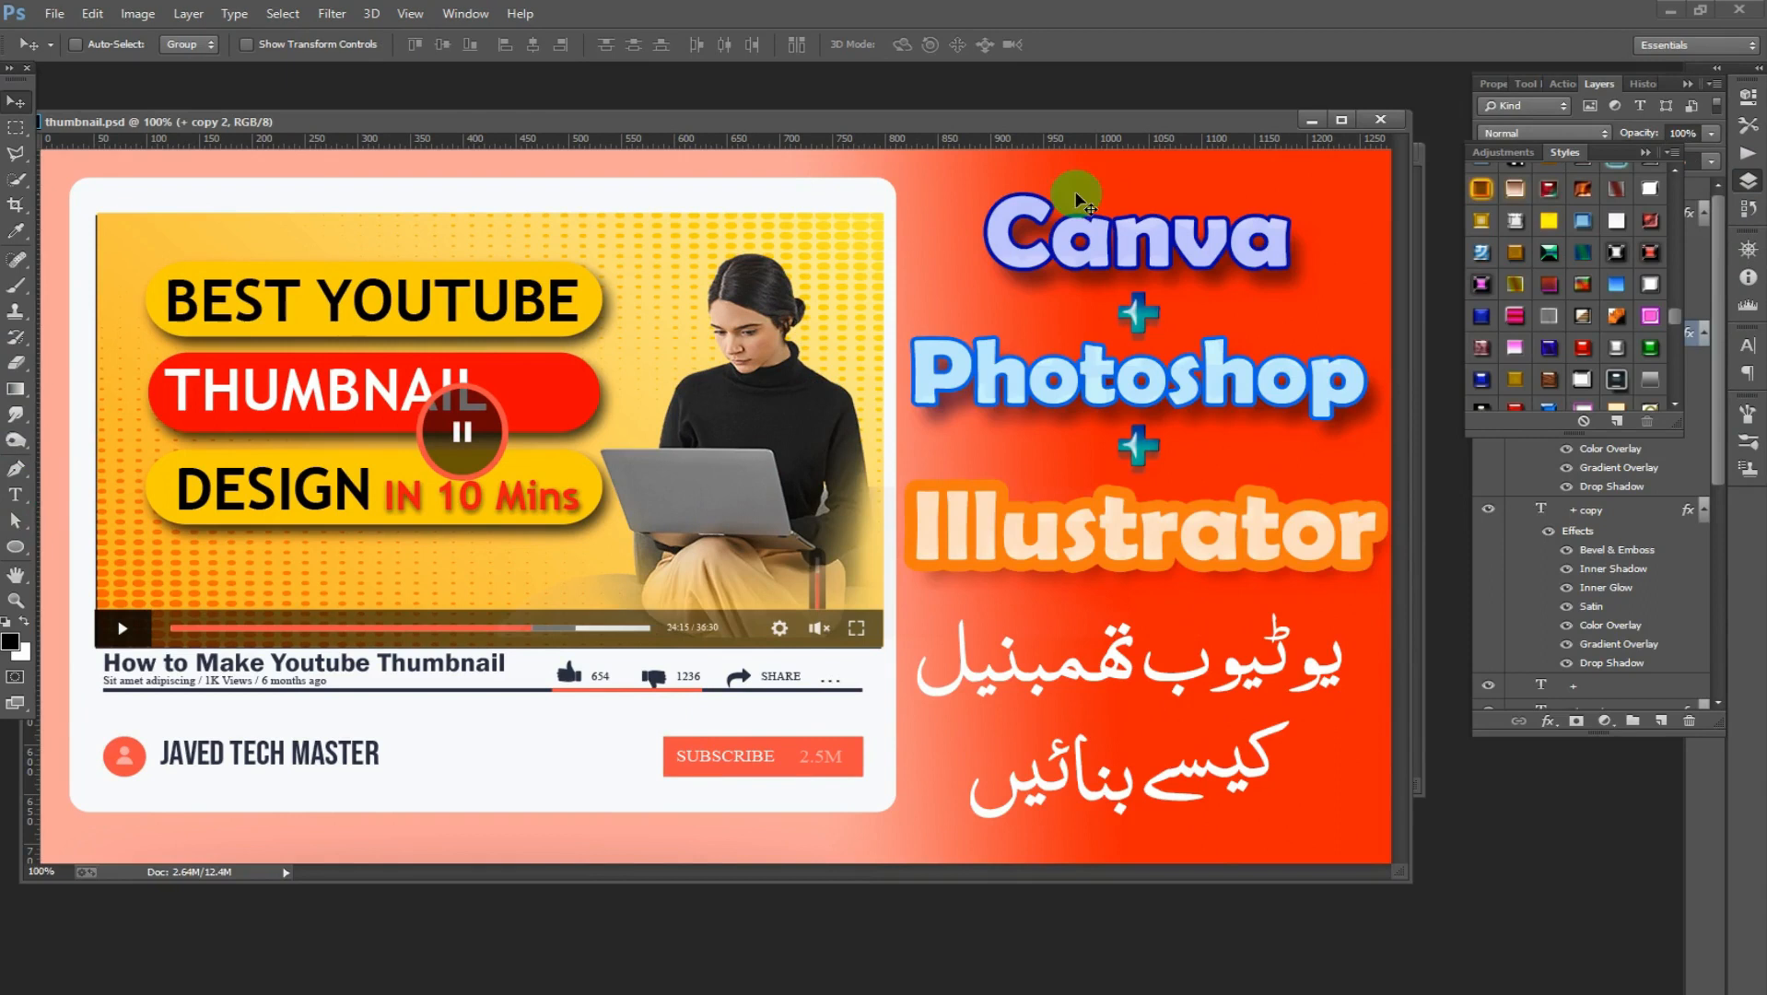
{"action": "right_click", "coordinate": [1228, 249]}
{"action": "left_click", "coordinate": [1239, 274]}
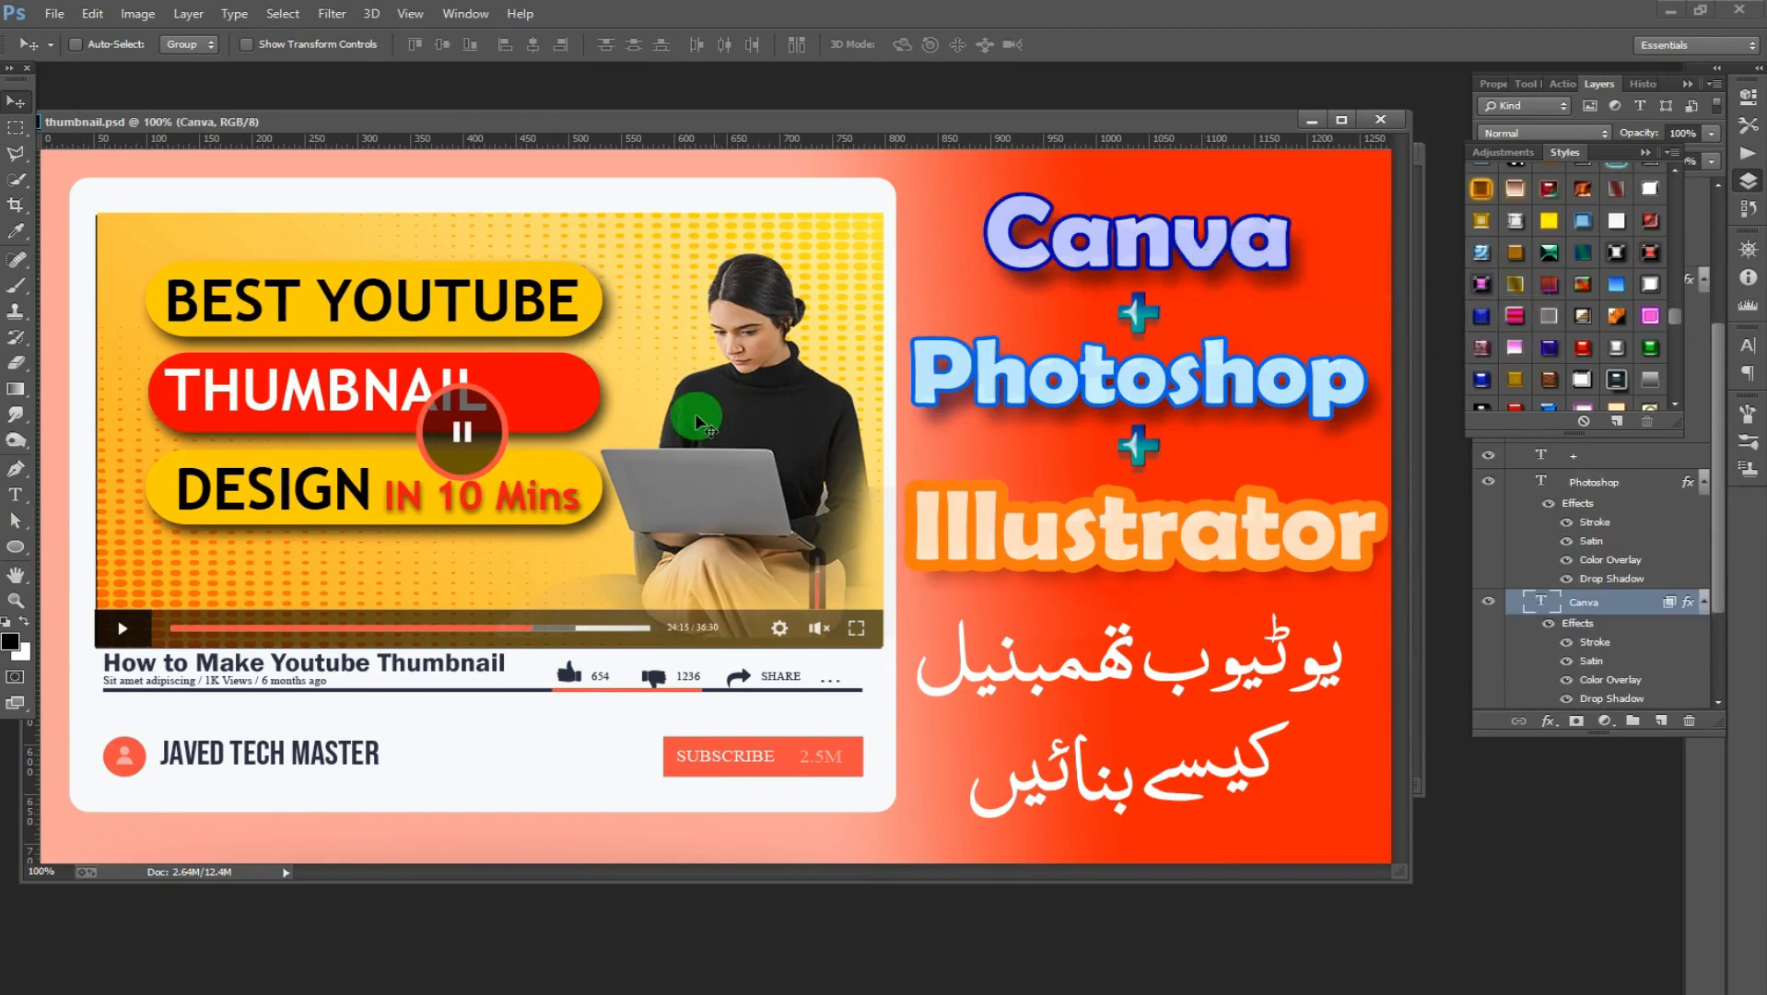
{"action": "left_click", "coordinate": [21, 495]}
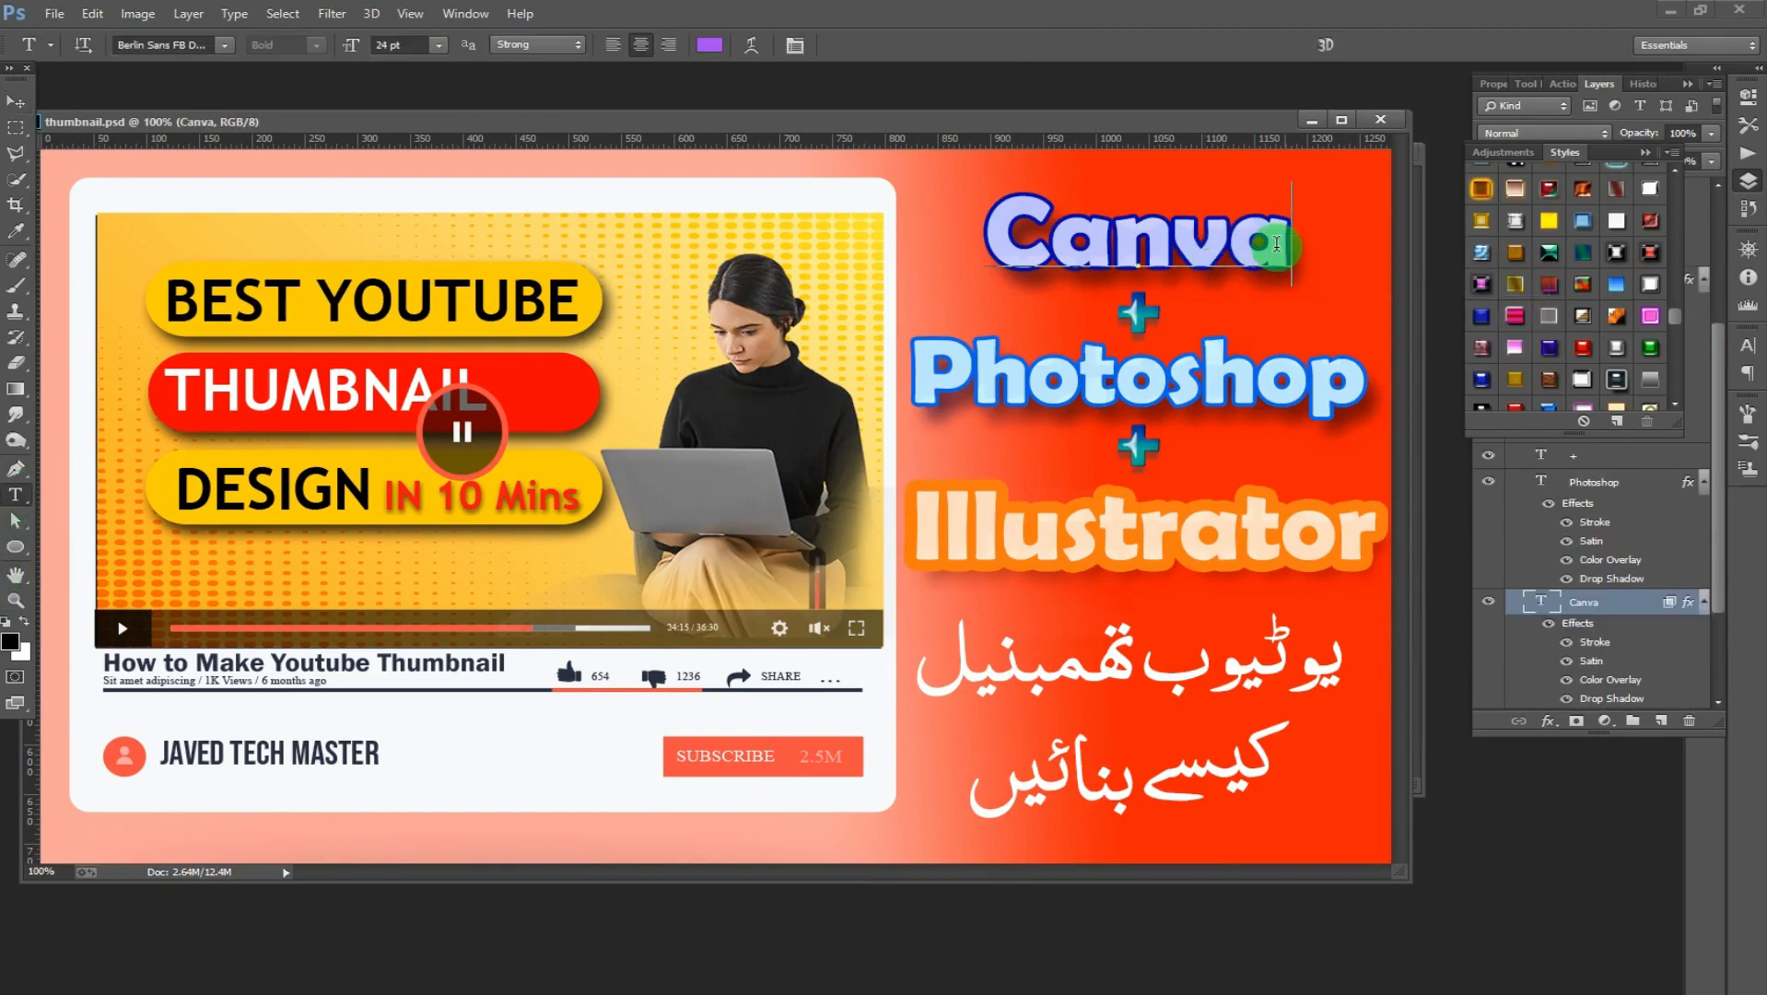
{"action": "double_click", "coordinate": [1278, 243]}
{"action": "left_click", "coordinate": [16, 101]}
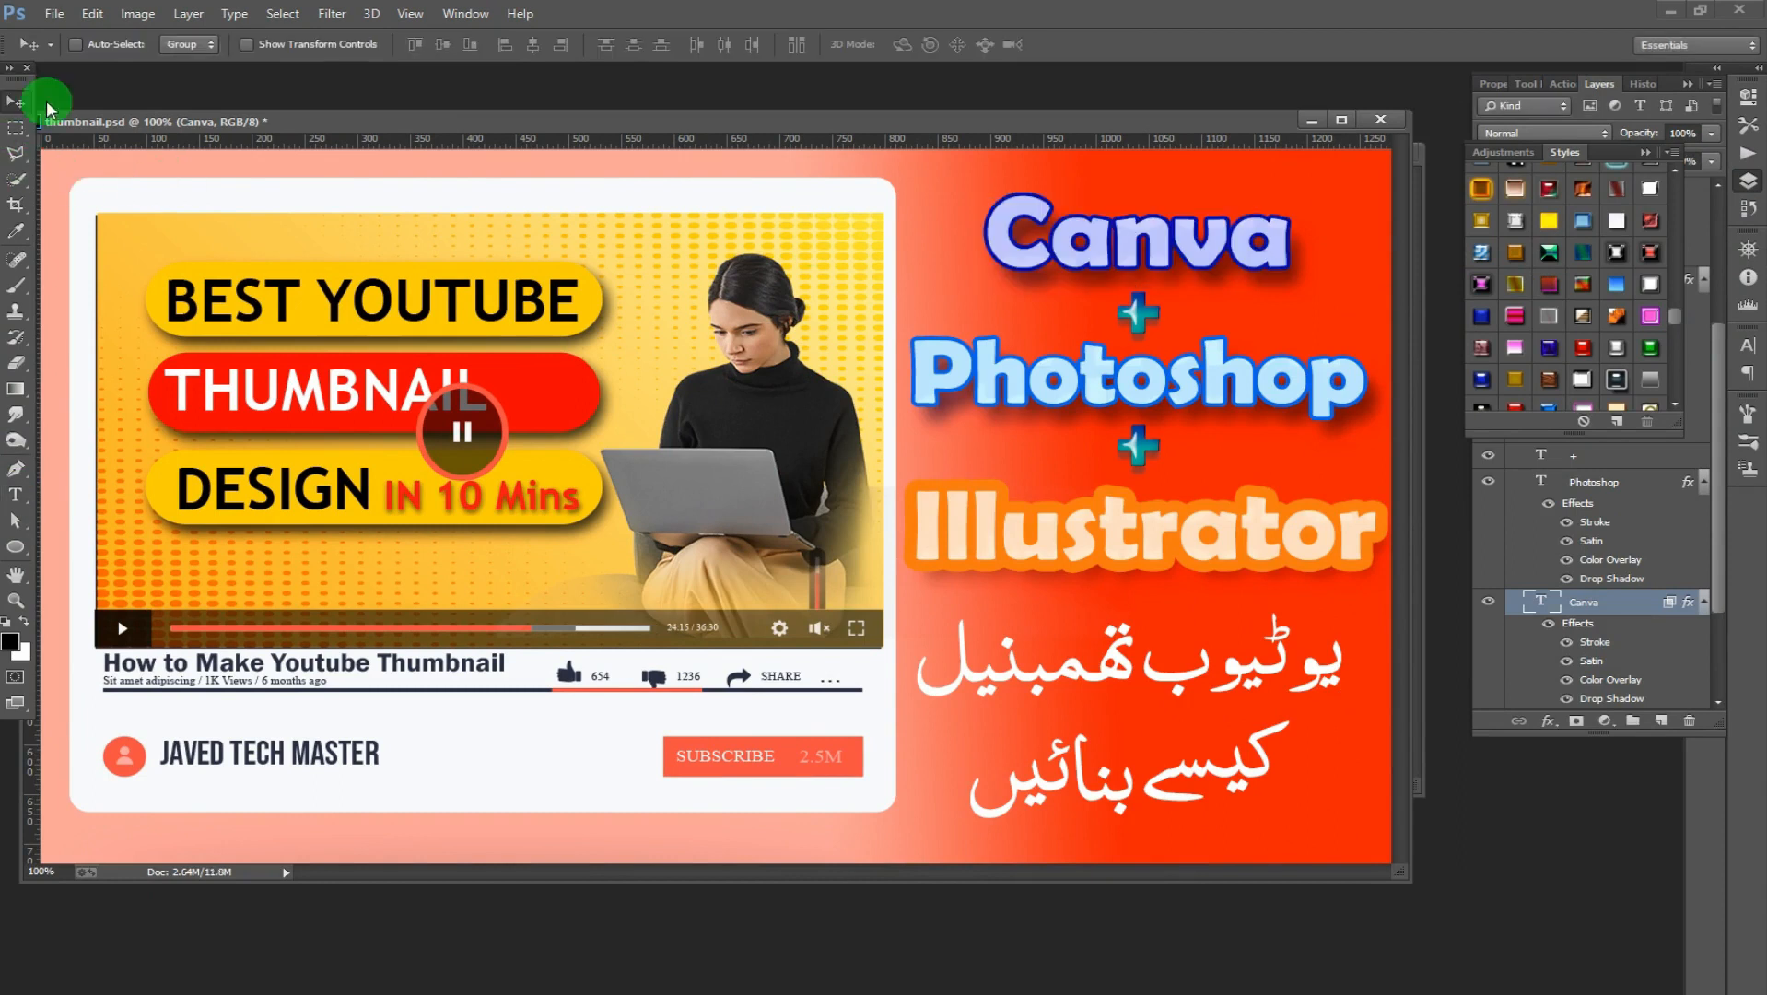
{"action": "left_click", "coordinate": [465, 13]}
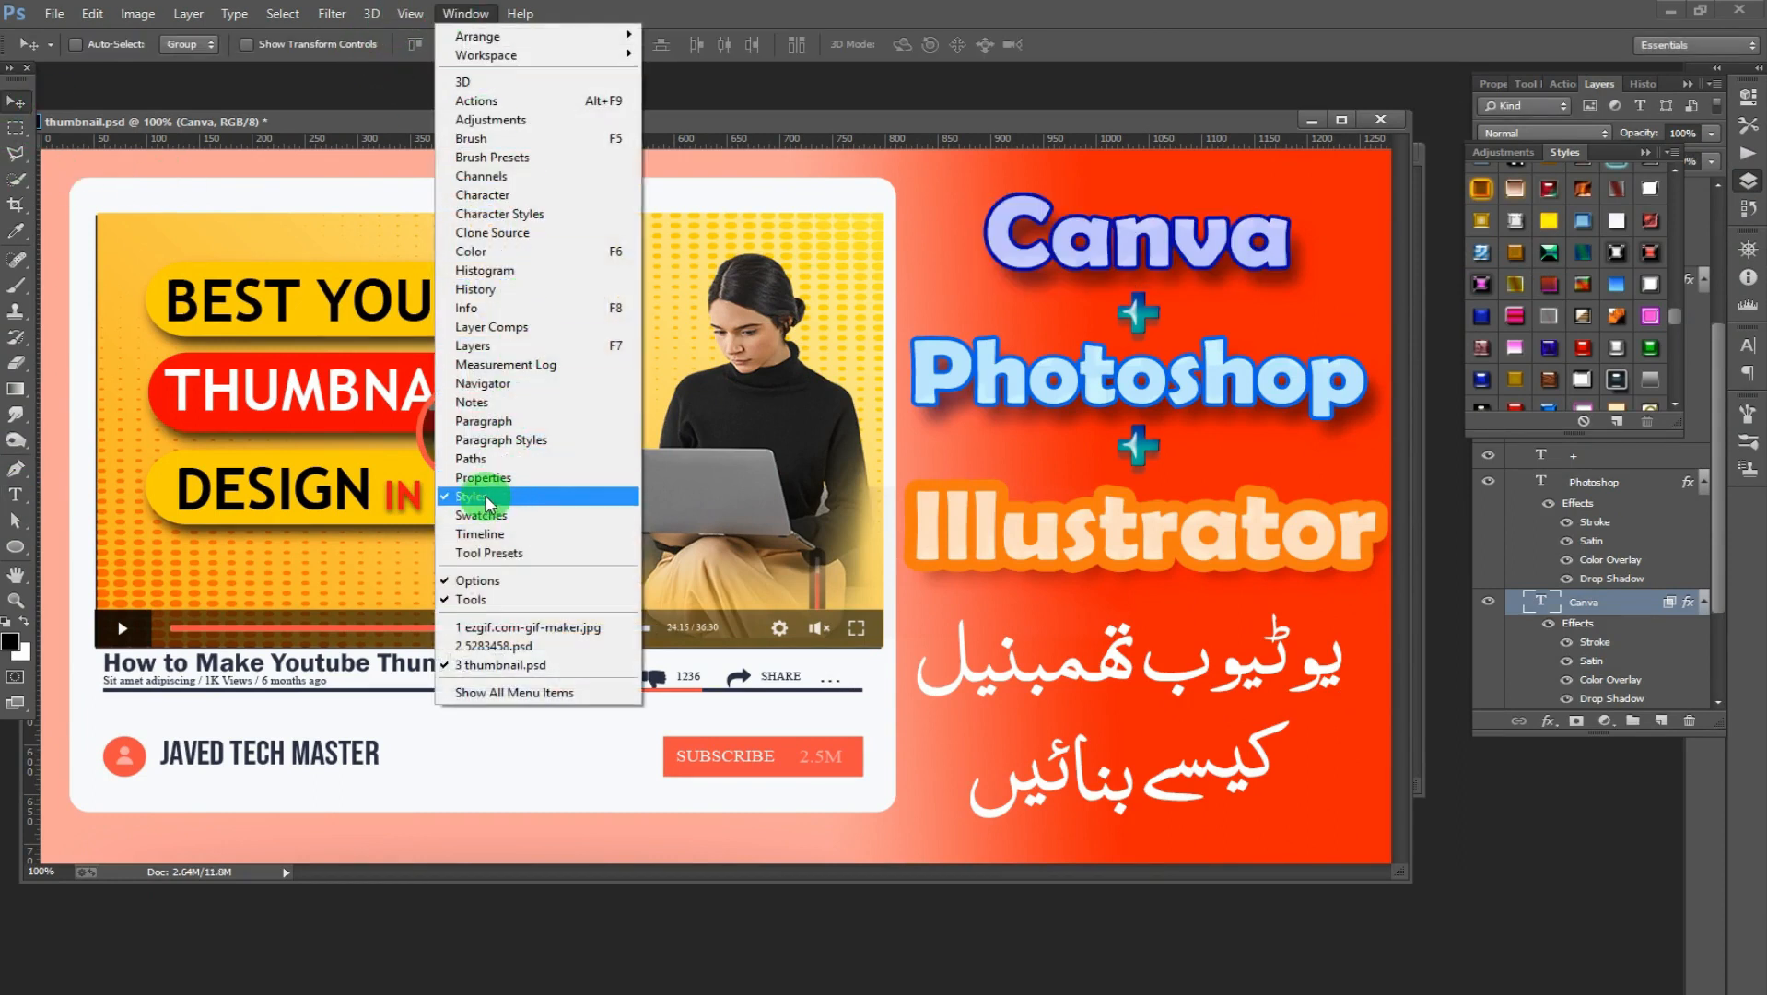
{"action": "left_click", "coordinate": [1231, 279]}
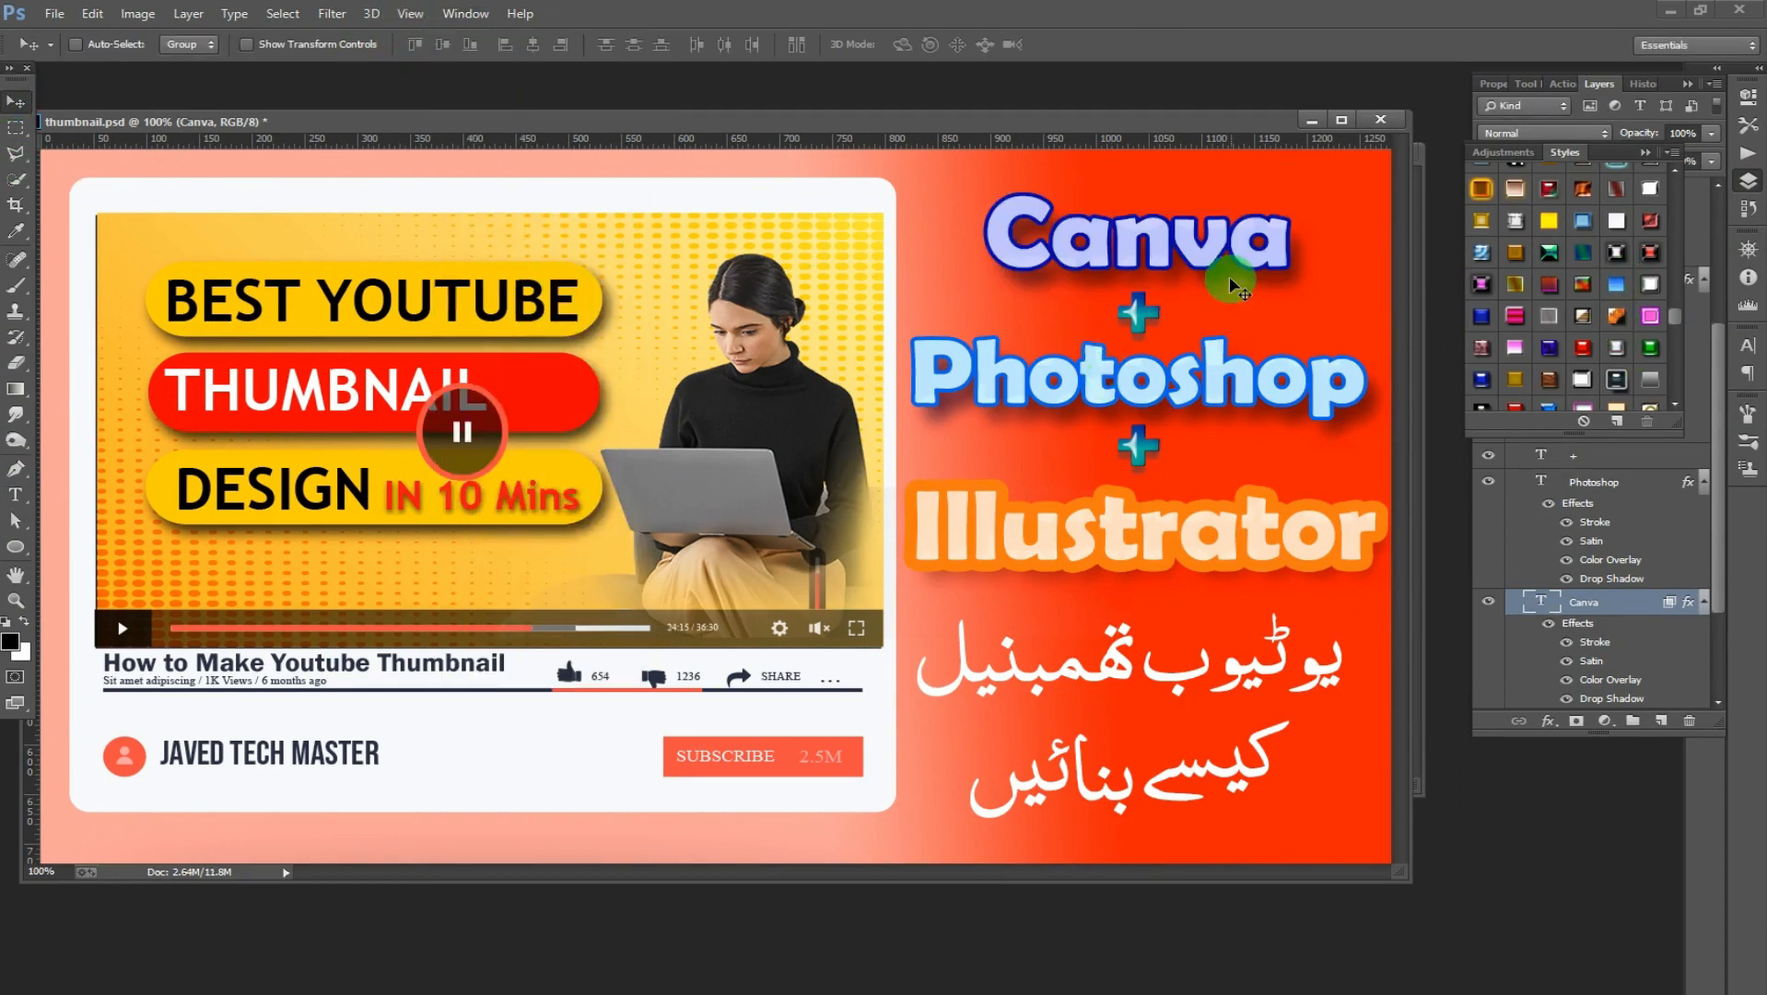
Step: Apply a style preset with a magenta gradient, dark stroke and orange glow to the Canva text layer
{"action": "right_click", "coordinate": [1239, 241]}
{"action": "left_click", "coordinate": [1279, 275]}
{"action": "left_click", "coordinate": [1625, 317]}
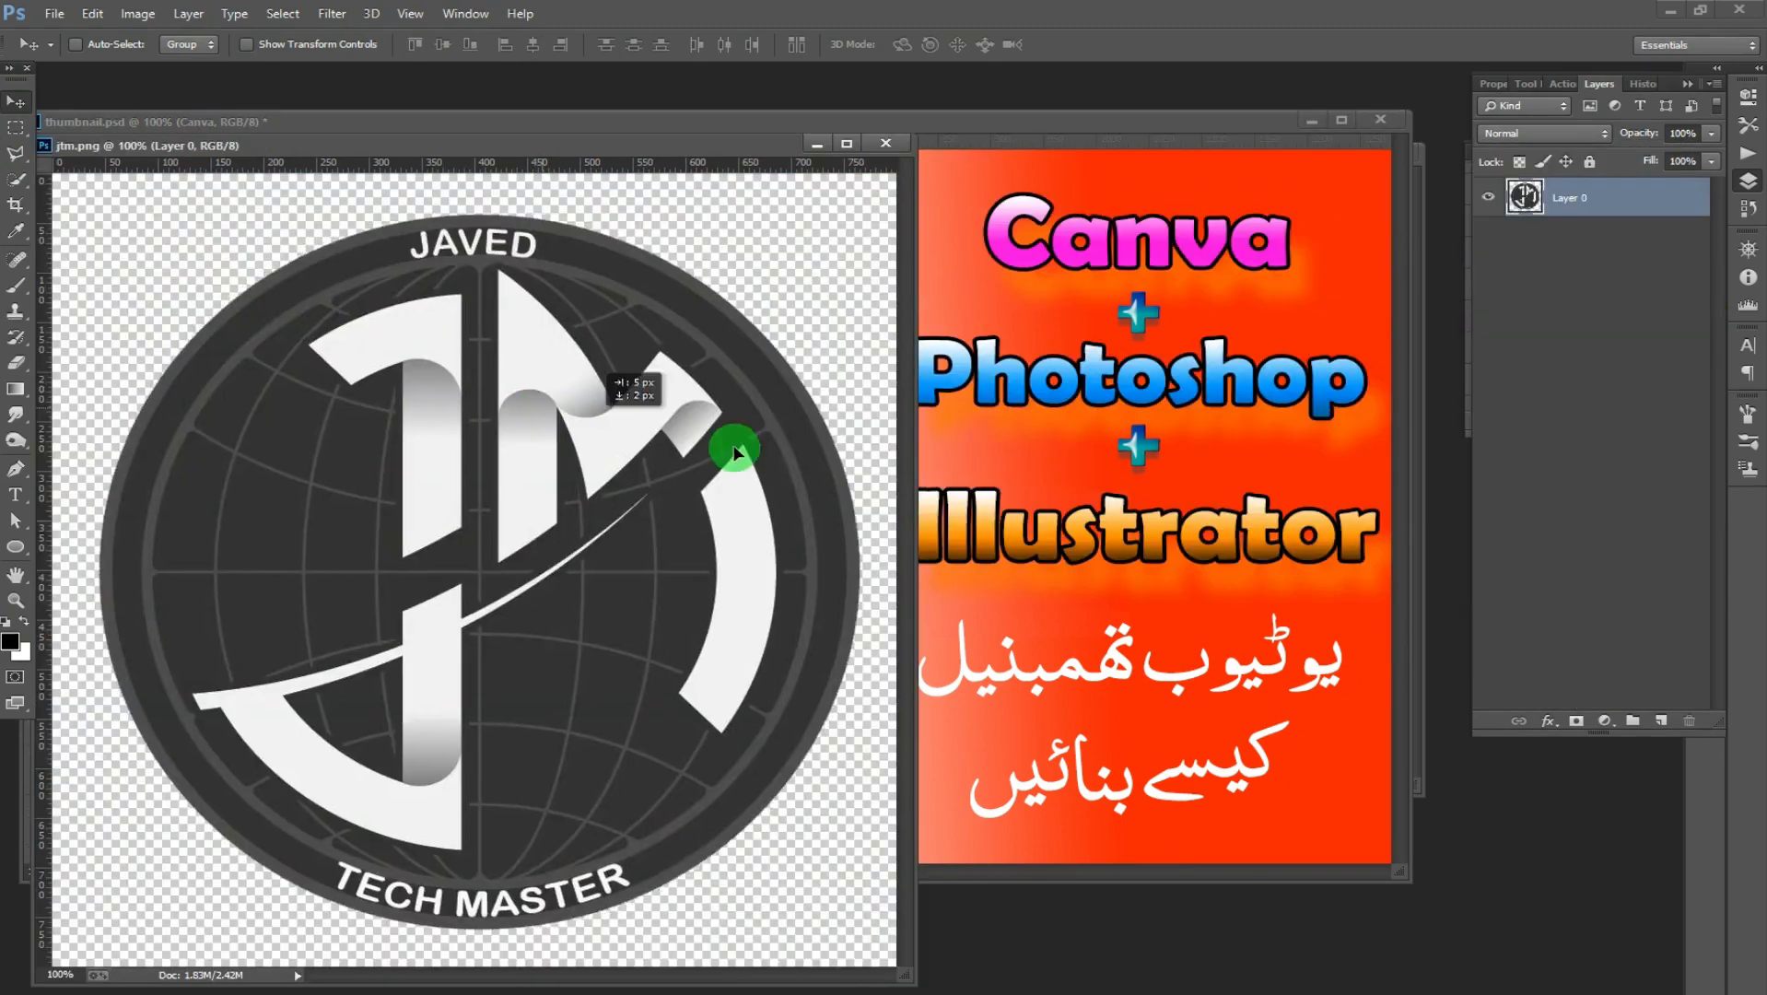
Step: Copy the jtm.png logo into thumbnail.psd, scale it down and place it over the avatar circle beside the channel name
{"action": "left_click_drag", "start_coordinate": [730, 446], "coordinate": [606, 365]}
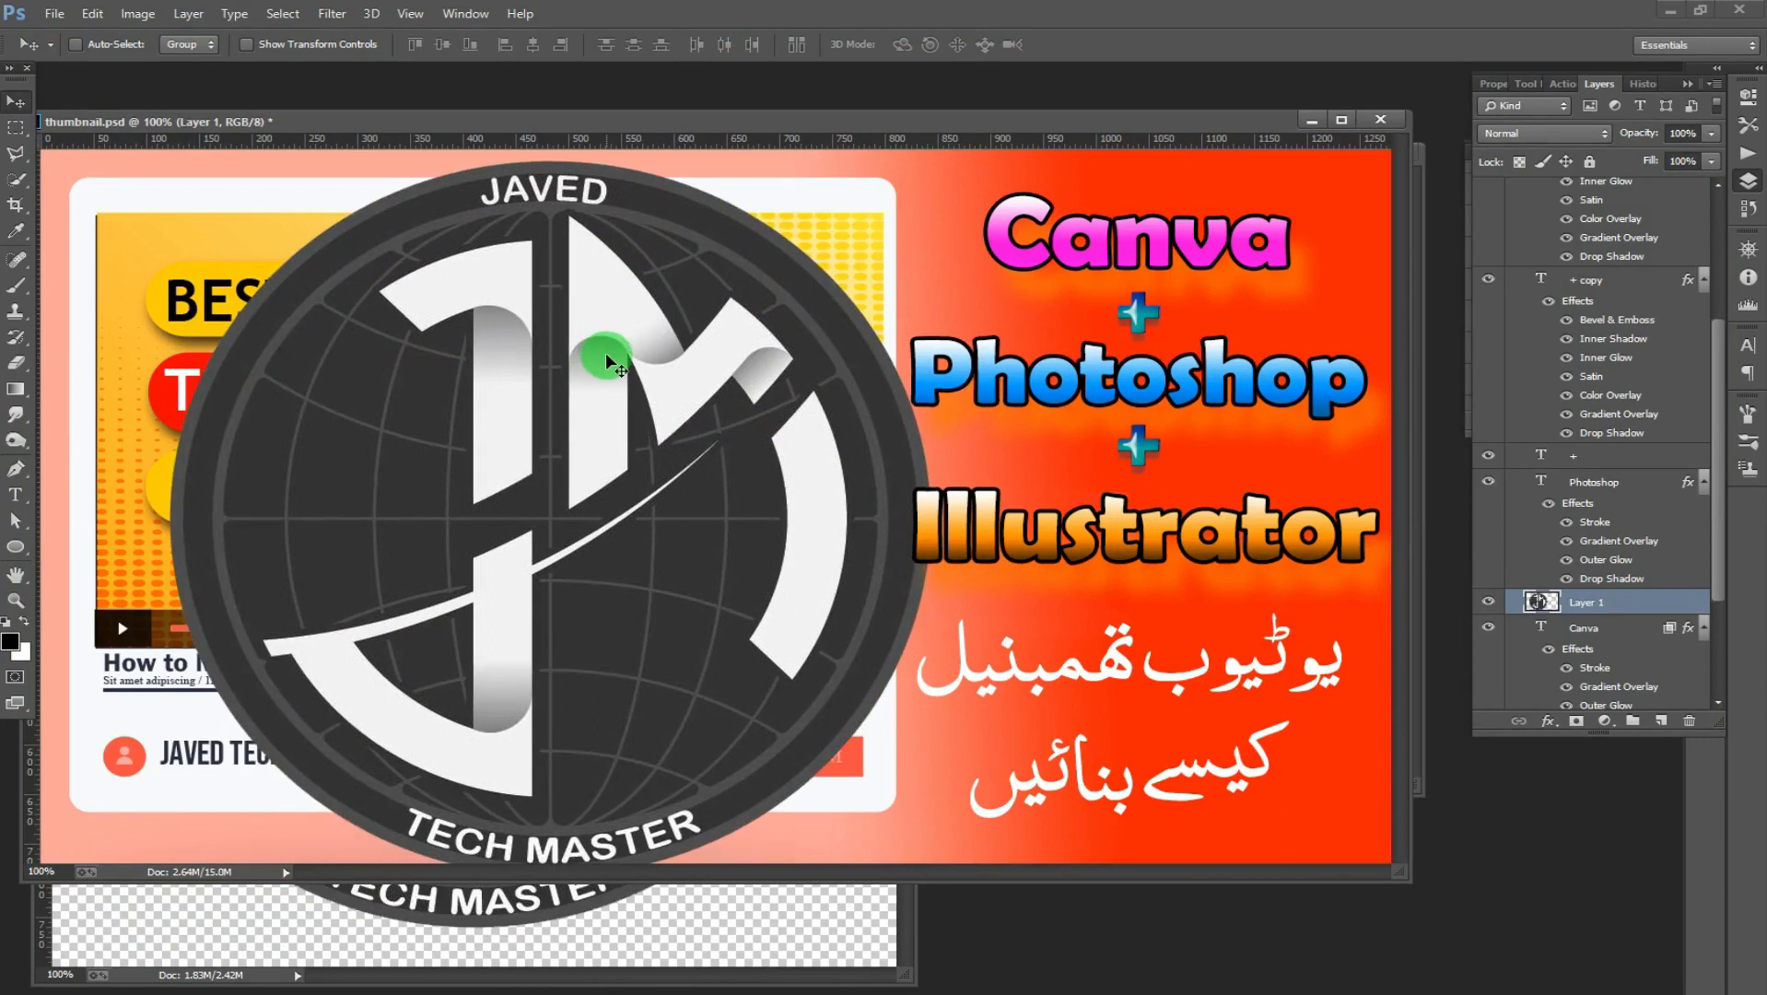
{"action": "key", "text": "ctrl+t"}
{"action": "left_click_drag", "start_coordinate": [422, 345], "coordinate": [877, 735]}
{"action": "left_click_drag", "start_coordinate": [866, 798], "coordinate": [124, 755]}
{"action": "key", "text": "Return"}
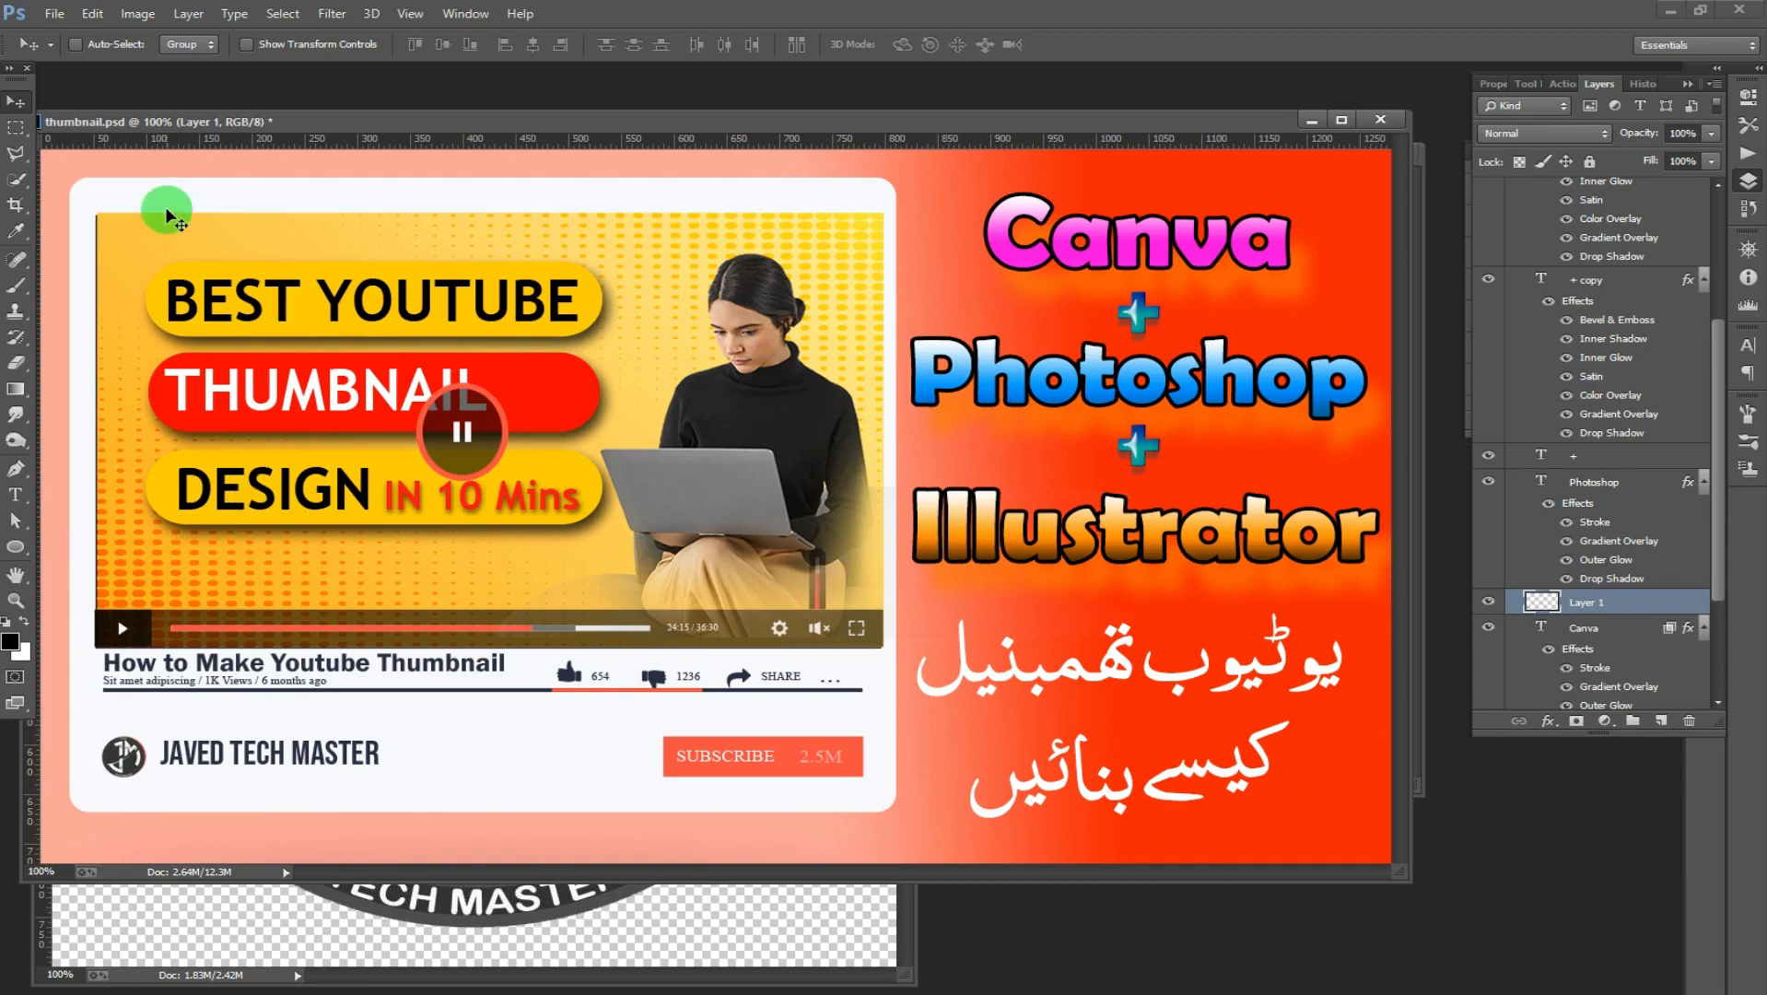
Step: Save thumbnail.psd as a JPEG in Downloads, overwriting "how to make thumbnail.jpg" with Maximum quality 12 and Baseline ("Standard") format
{"action": "left_click", "coordinate": [39, 22]}
{"action": "left_click", "coordinate": [106, 180]}
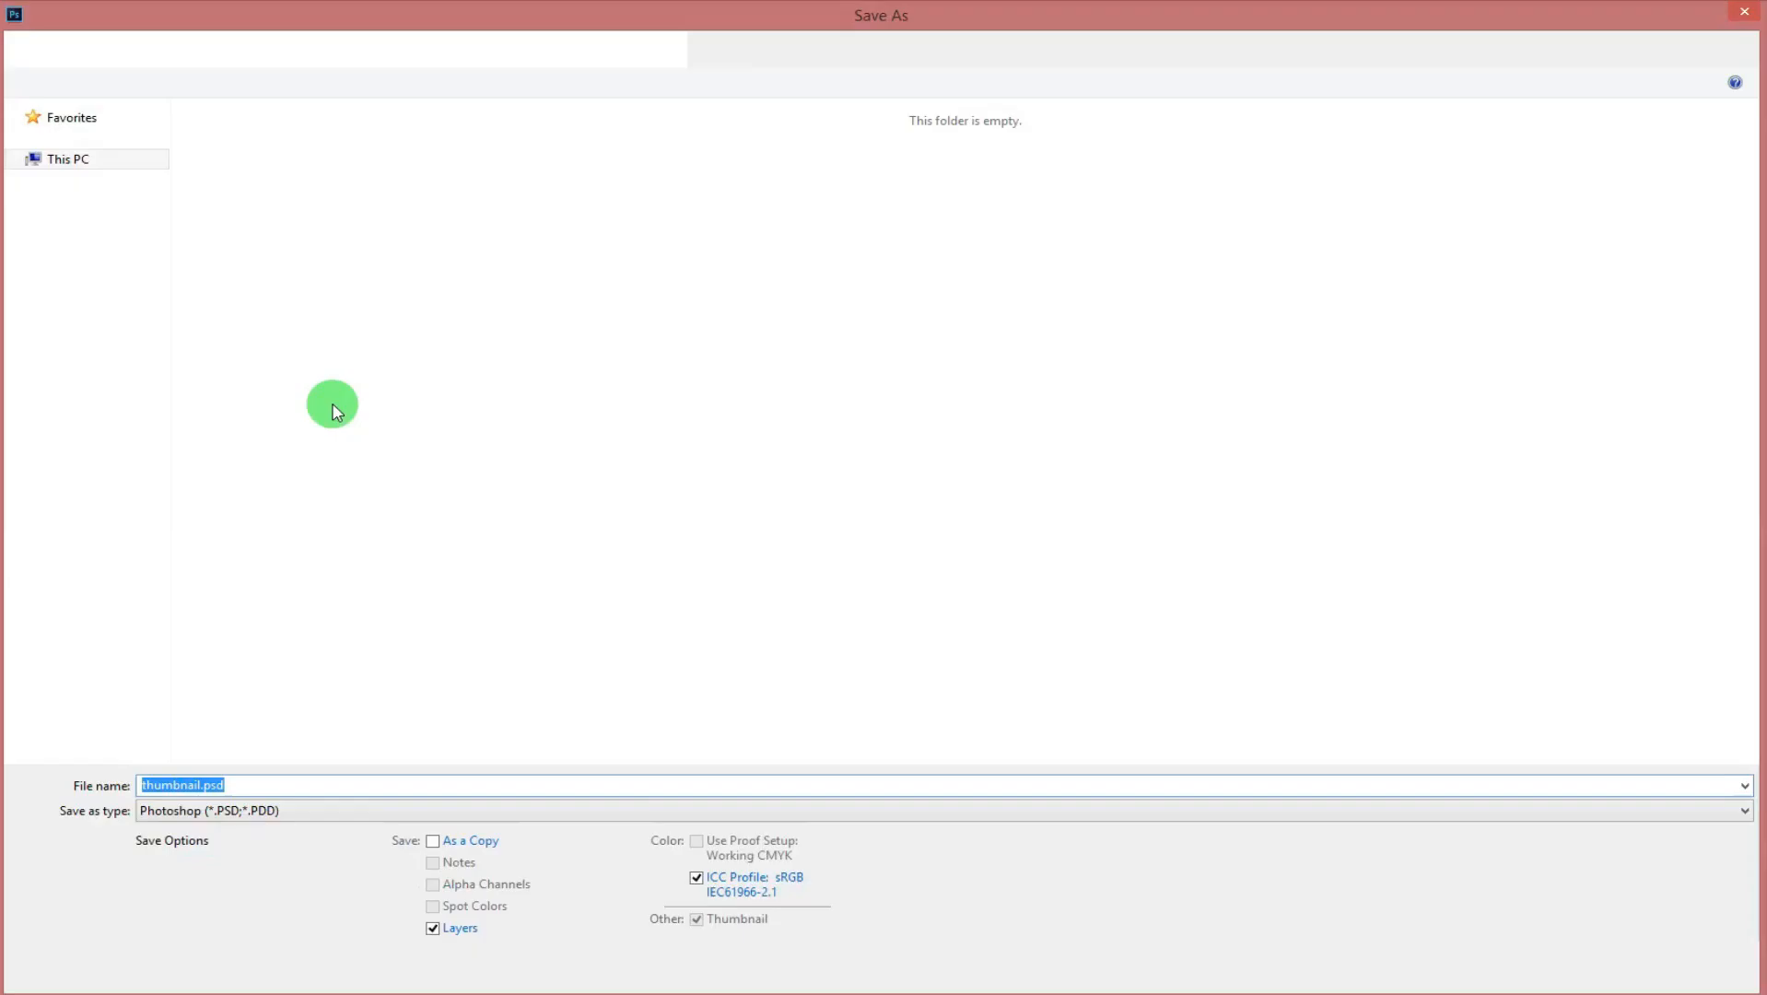
{"action": "key", "text": "Tab"}
{"action": "key", "text": "j"}
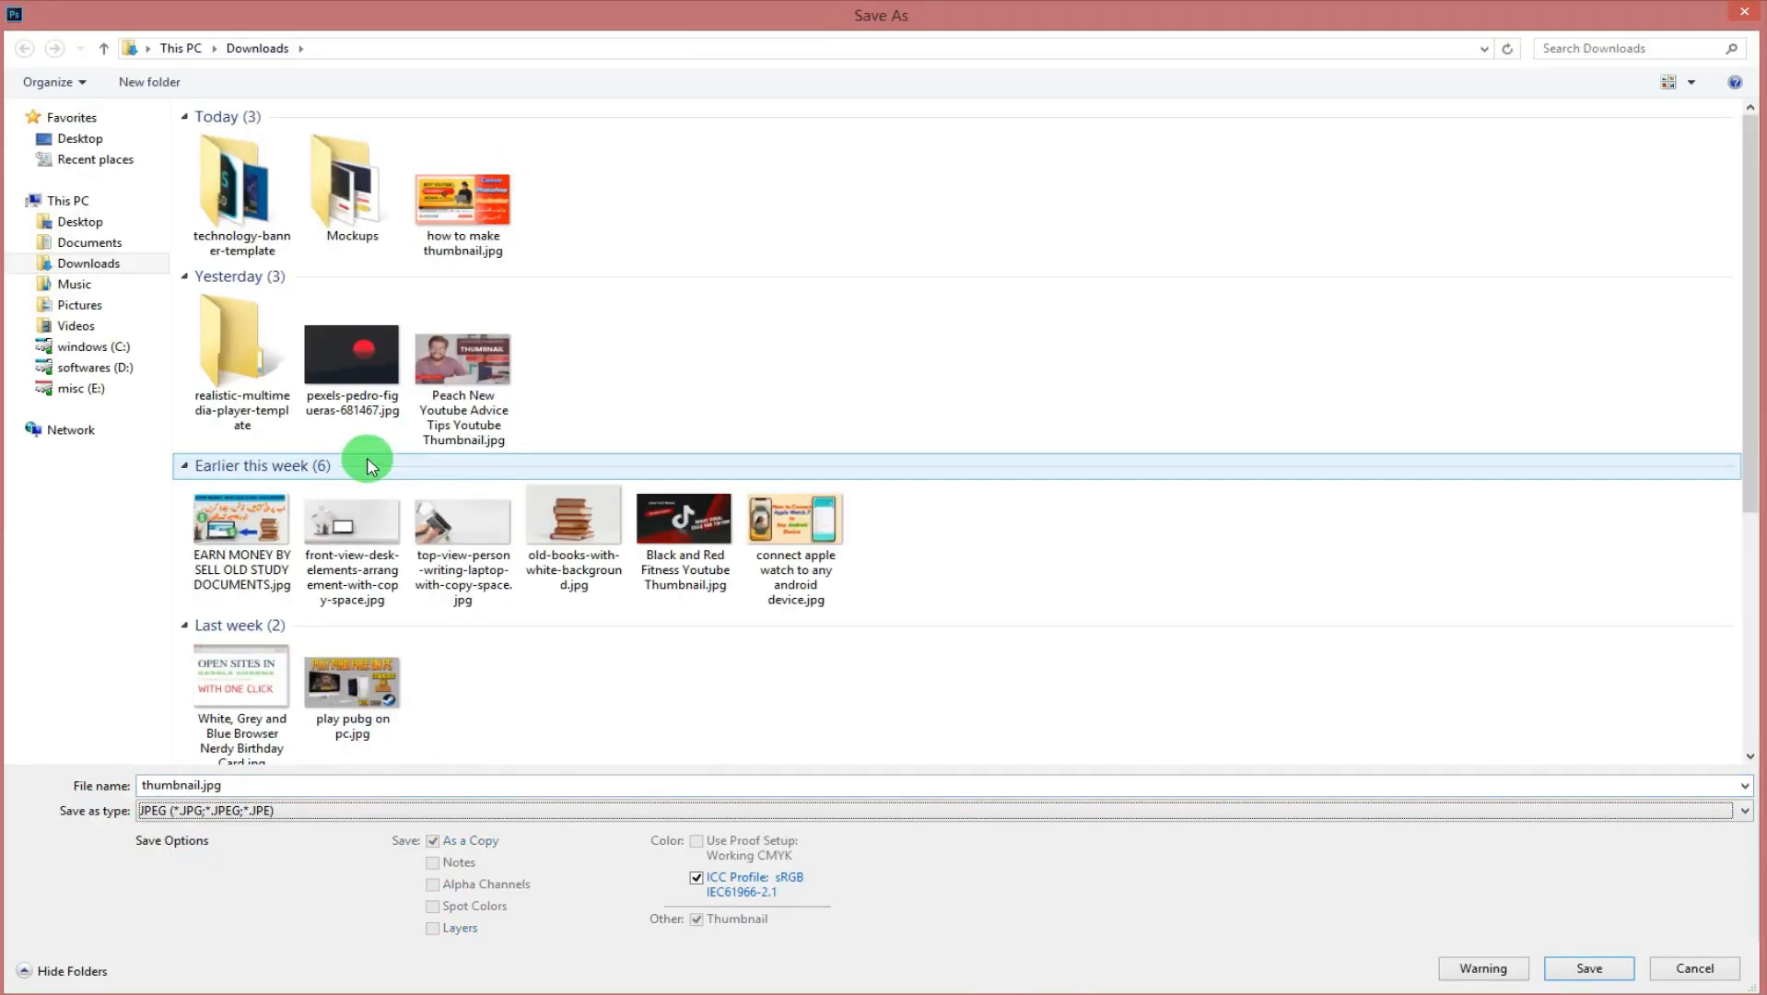
{"action": "left_click", "coordinate": [463, 201]}
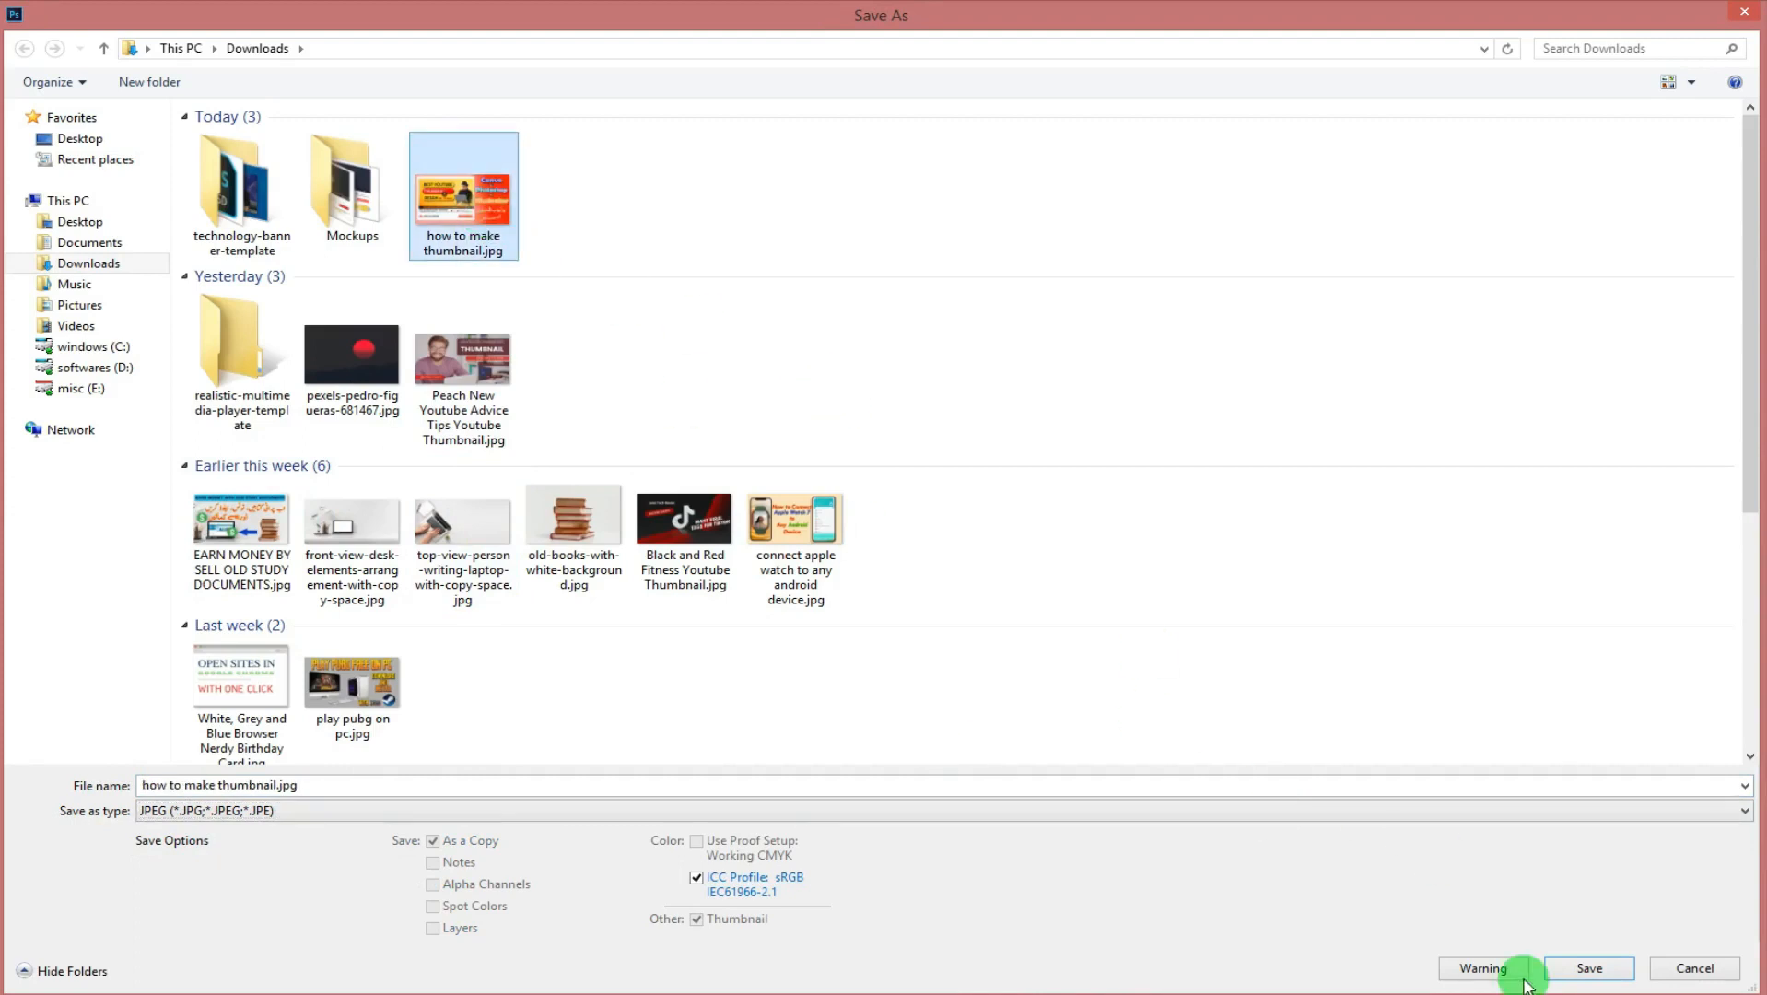
{"action": "left_click", "coordinate": [1583, 968]}
{"action": "left_click", "coordinate": [943, 516]}
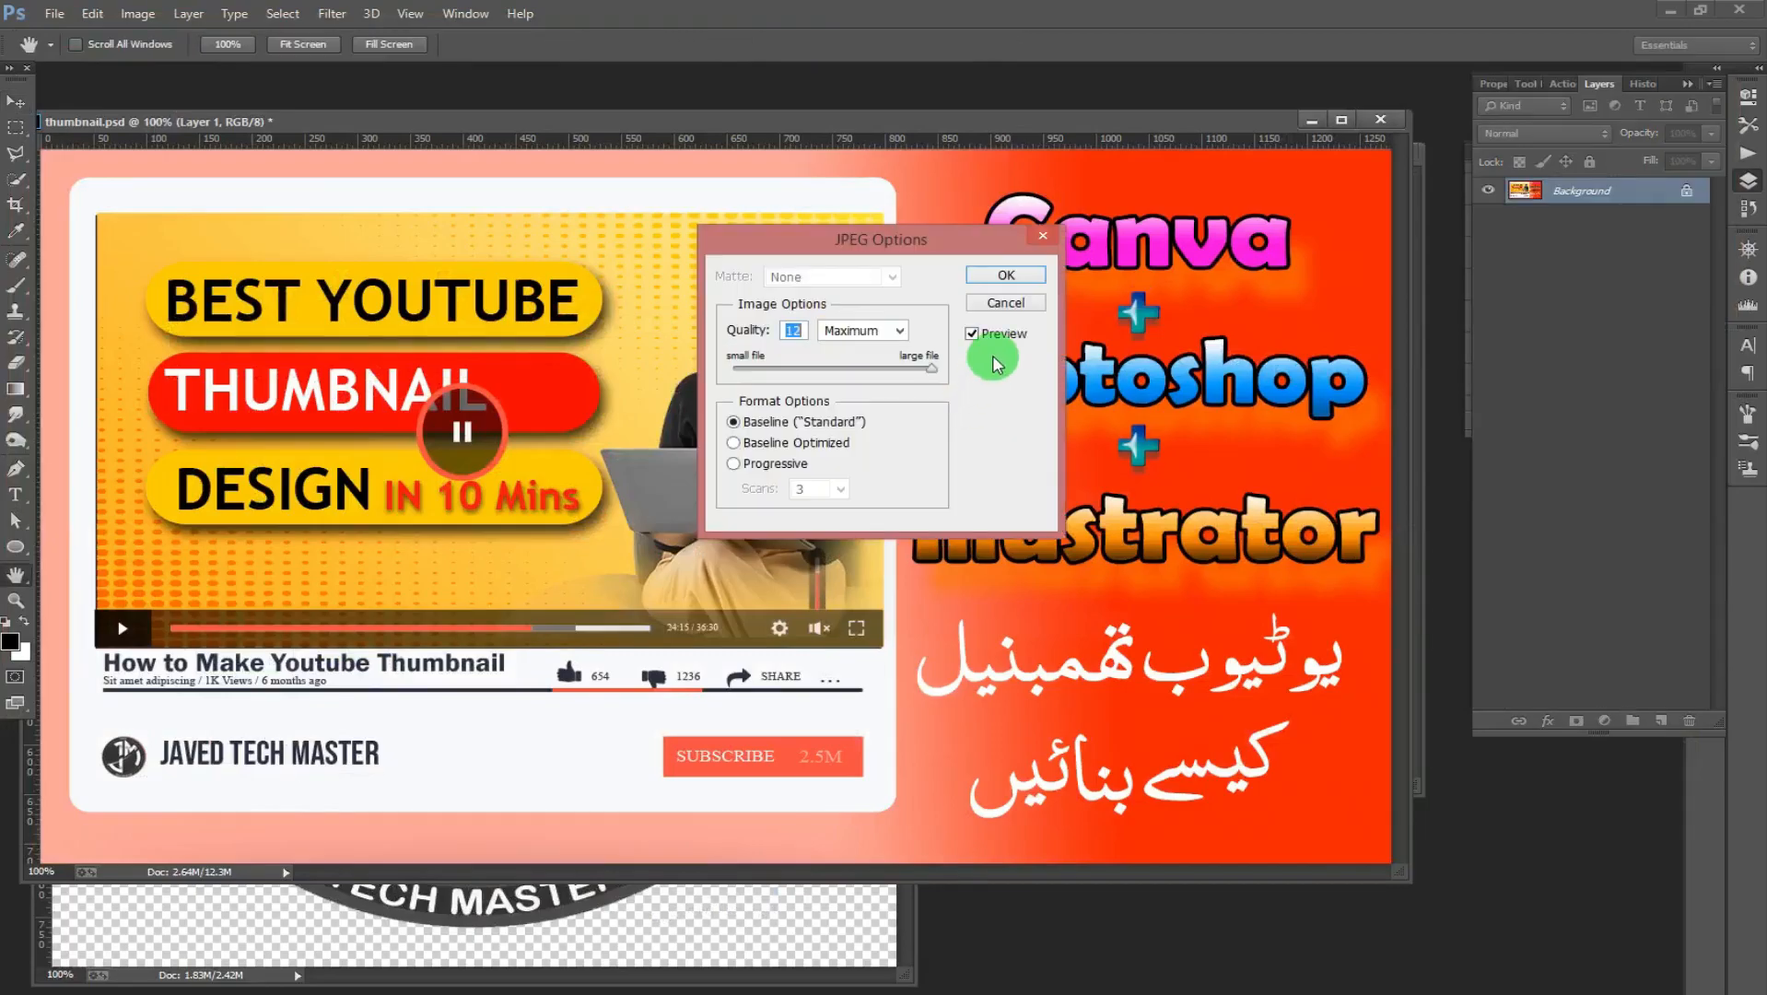
{"action": "left_click", "coordinate": [986, 276]}
Step: Save the thumbnail.psd document and close both thumbnail.psd and jtm.png
{"action": "left_click", "coordinate": [35, 101]}
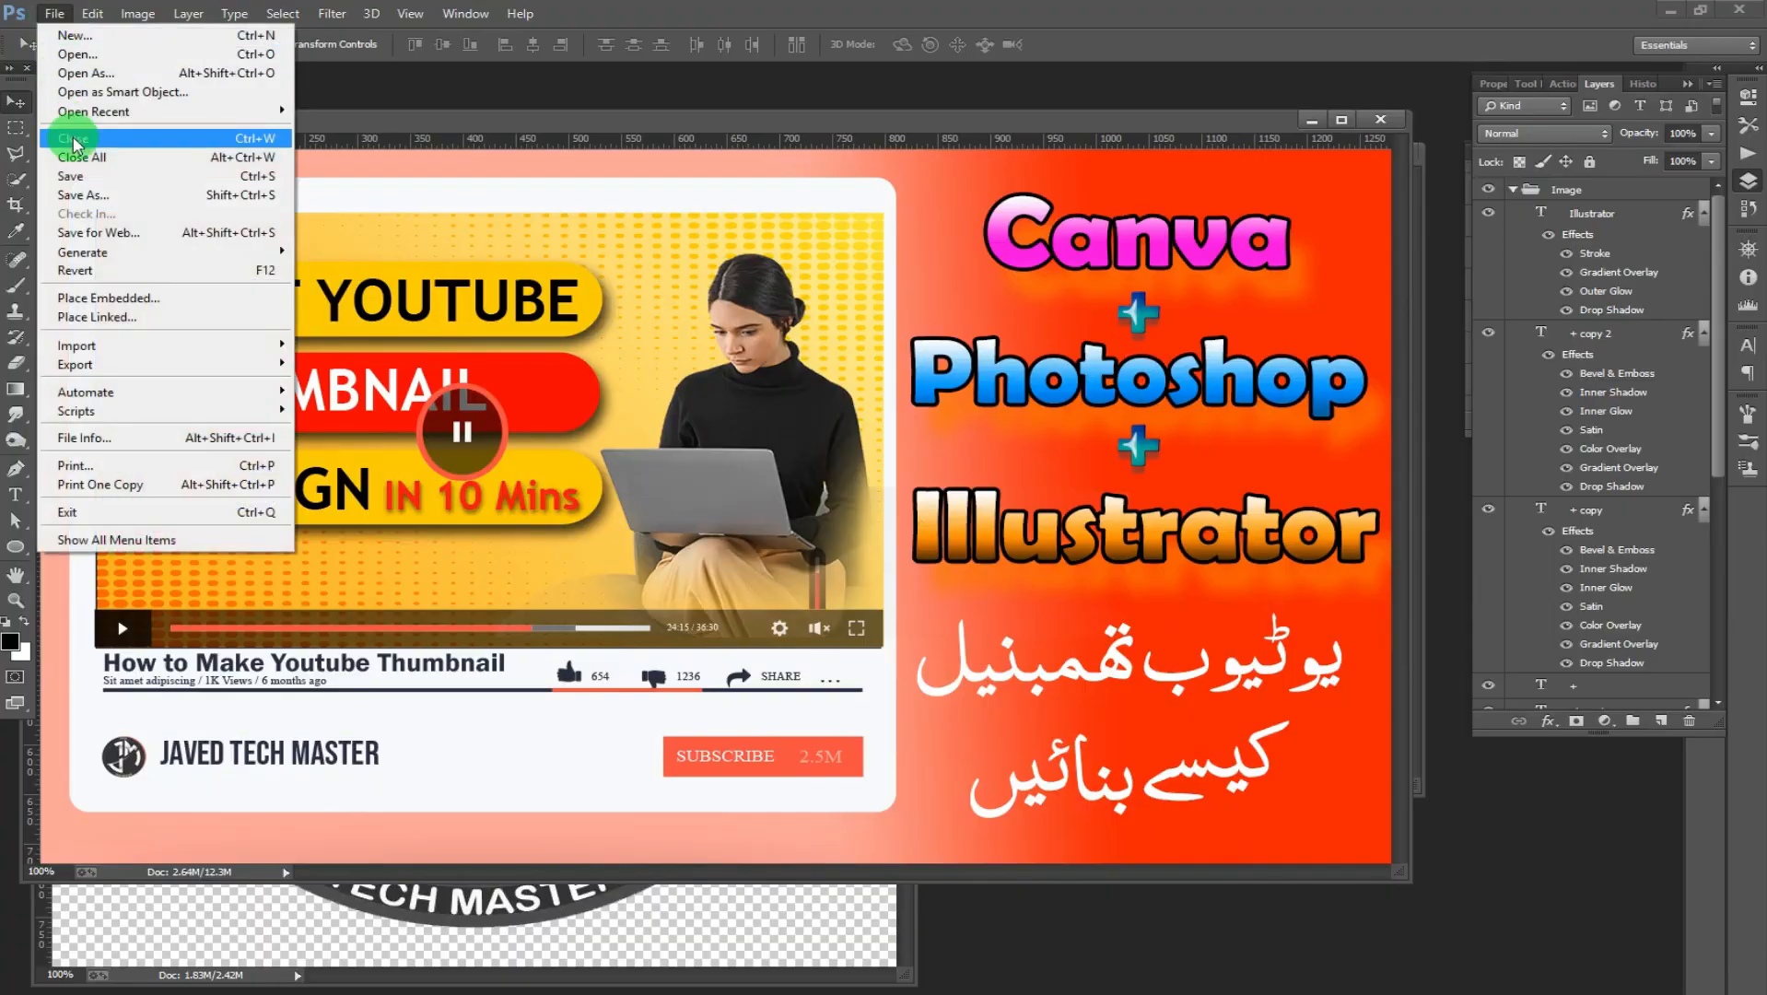
{"action": "left_click", "coordinate": [211, 175]}
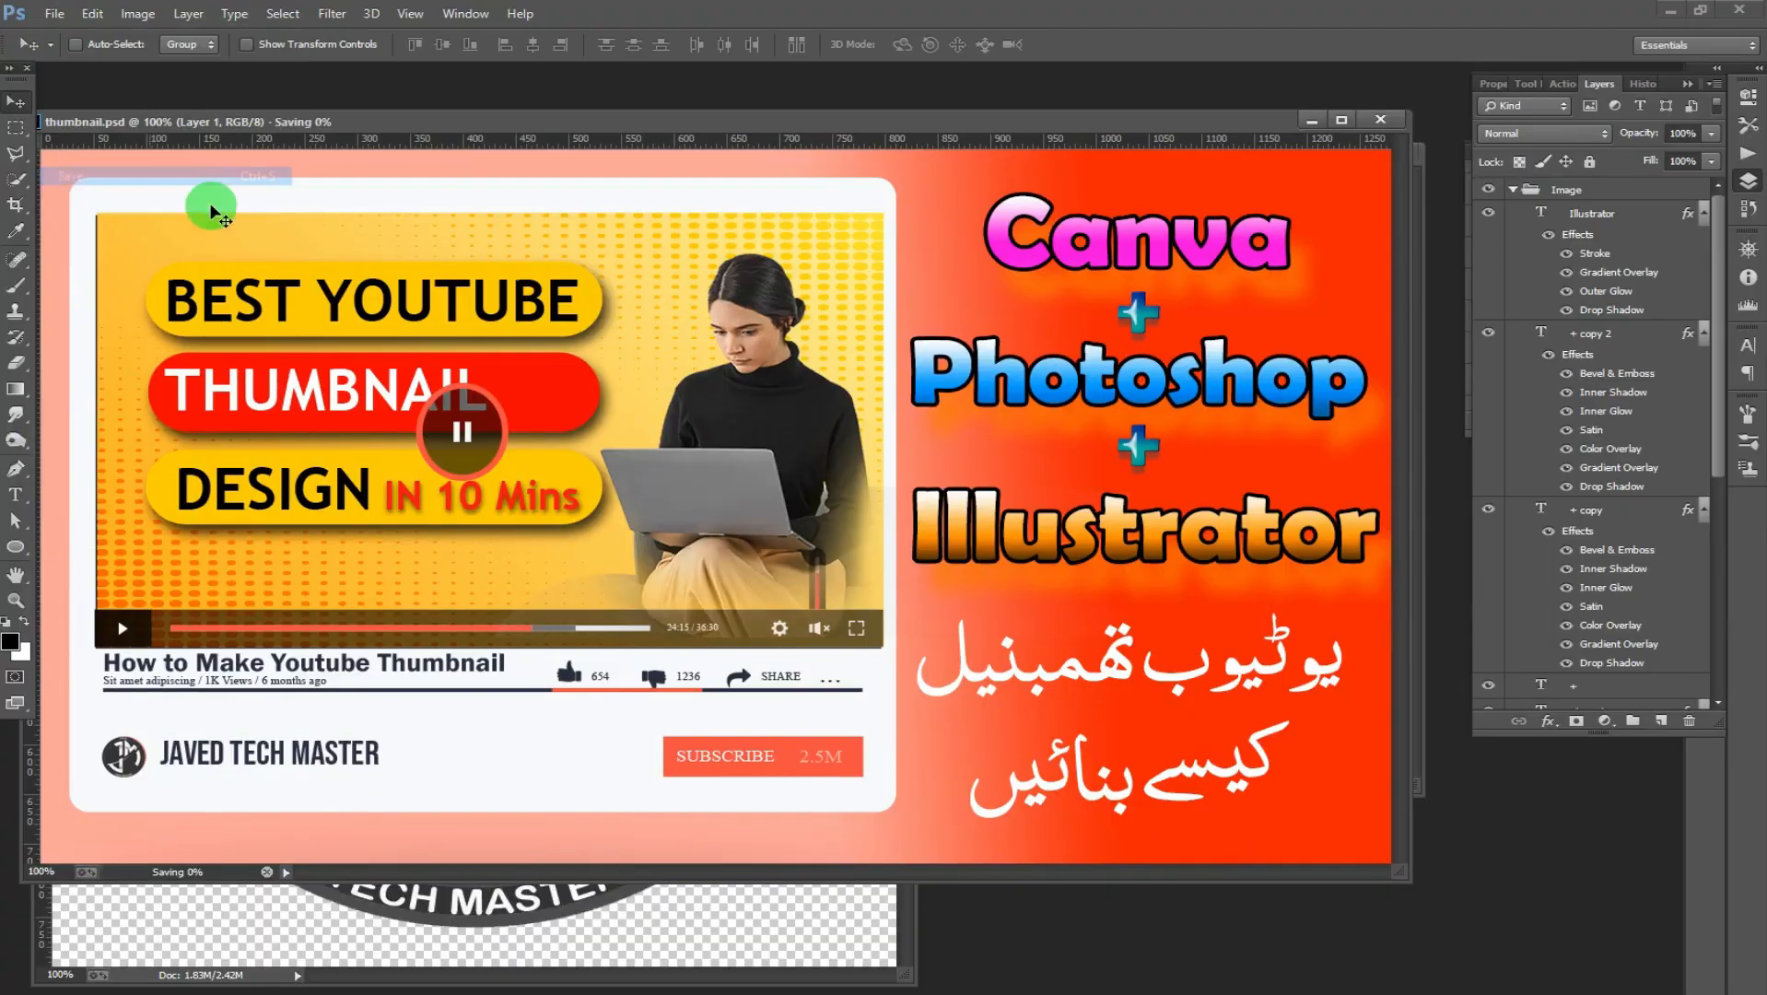
{"action": "left_click", "coordinate": [1382, 120]}
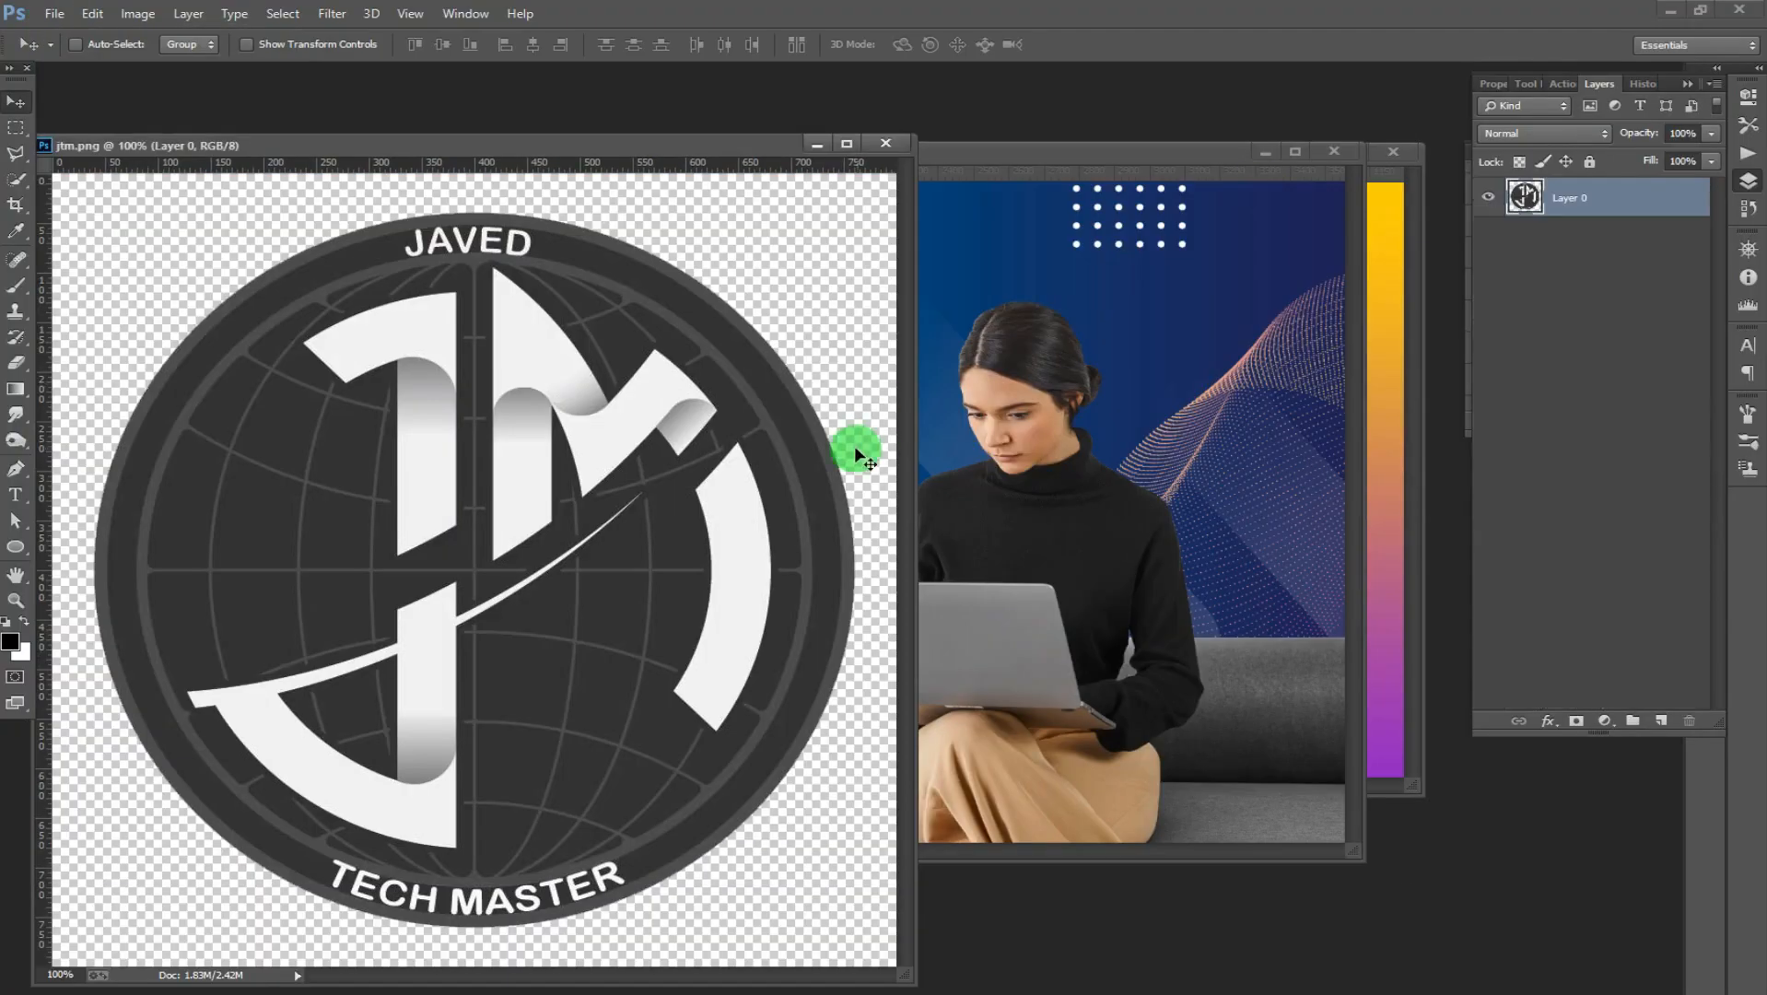
{"action": "left_click", "coordinate": [884, 144]}
Step: Toggle the visibility of the Image, Design, Background and Text groups in 5283458.psd to examine what each contains
{"action": "left_click", "coordinate": [1489, 259]}
{"action": "left_click", "coordinate": [1489, 259]}
{"action": "left_click", "coordinate": [1489, 282]}
{"action": "left_click", "coordinate": [1489, 282]}
{"action": "left_click", "coordinate": [1487, 304]}
{"action": "left_click", "coordinate": [1487, 304]}
{"action": "left_click", "coordinate": [1488, 212]}
{"action": "left_click", "coordinate": [1488, 211]}
Step: Replace the word CONNECTED with THUMBNAIL in the Title layer of the Text group
{"action": "left_click", "coordinate": [1514, 213]}
{"action": "left_click", "coordinate": [1594, 237]}
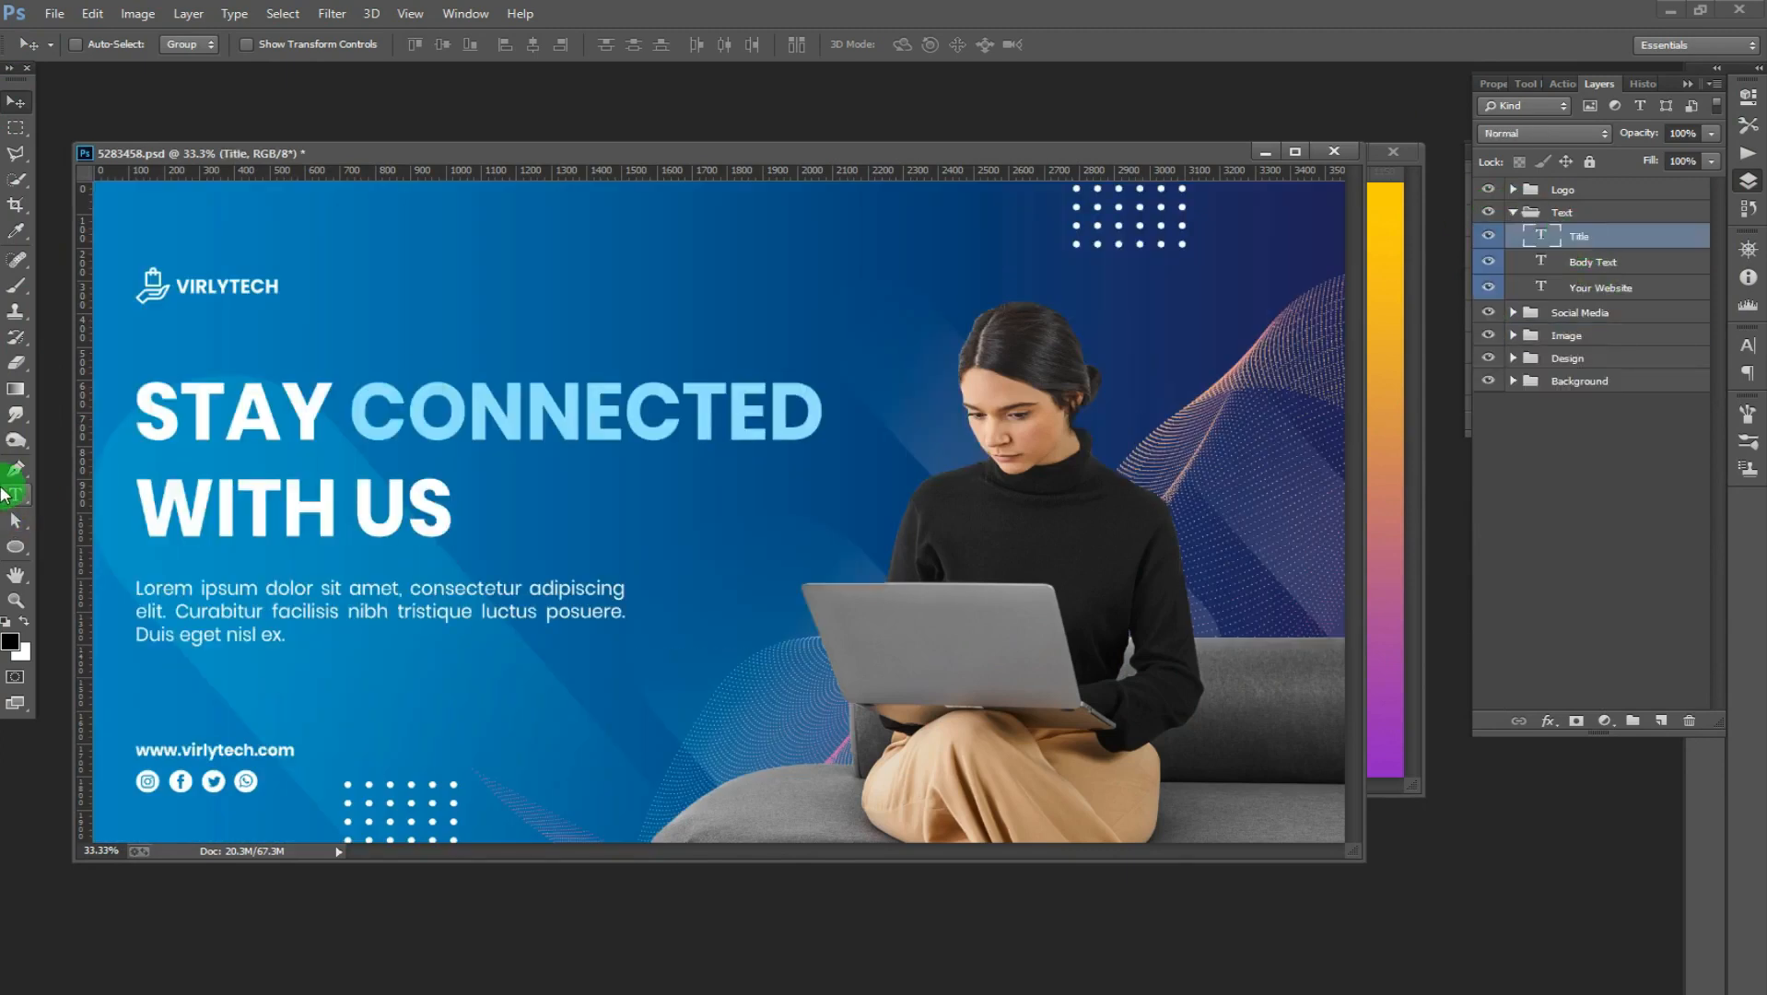
{"action": "left_click", "coordinate": [15, 495]}
{"action": "left_click", "coordinate": [524, 413]}
{"action": "left_click_drag", "start_coordinate": [830, 412], "coordinate": [359, 403]}
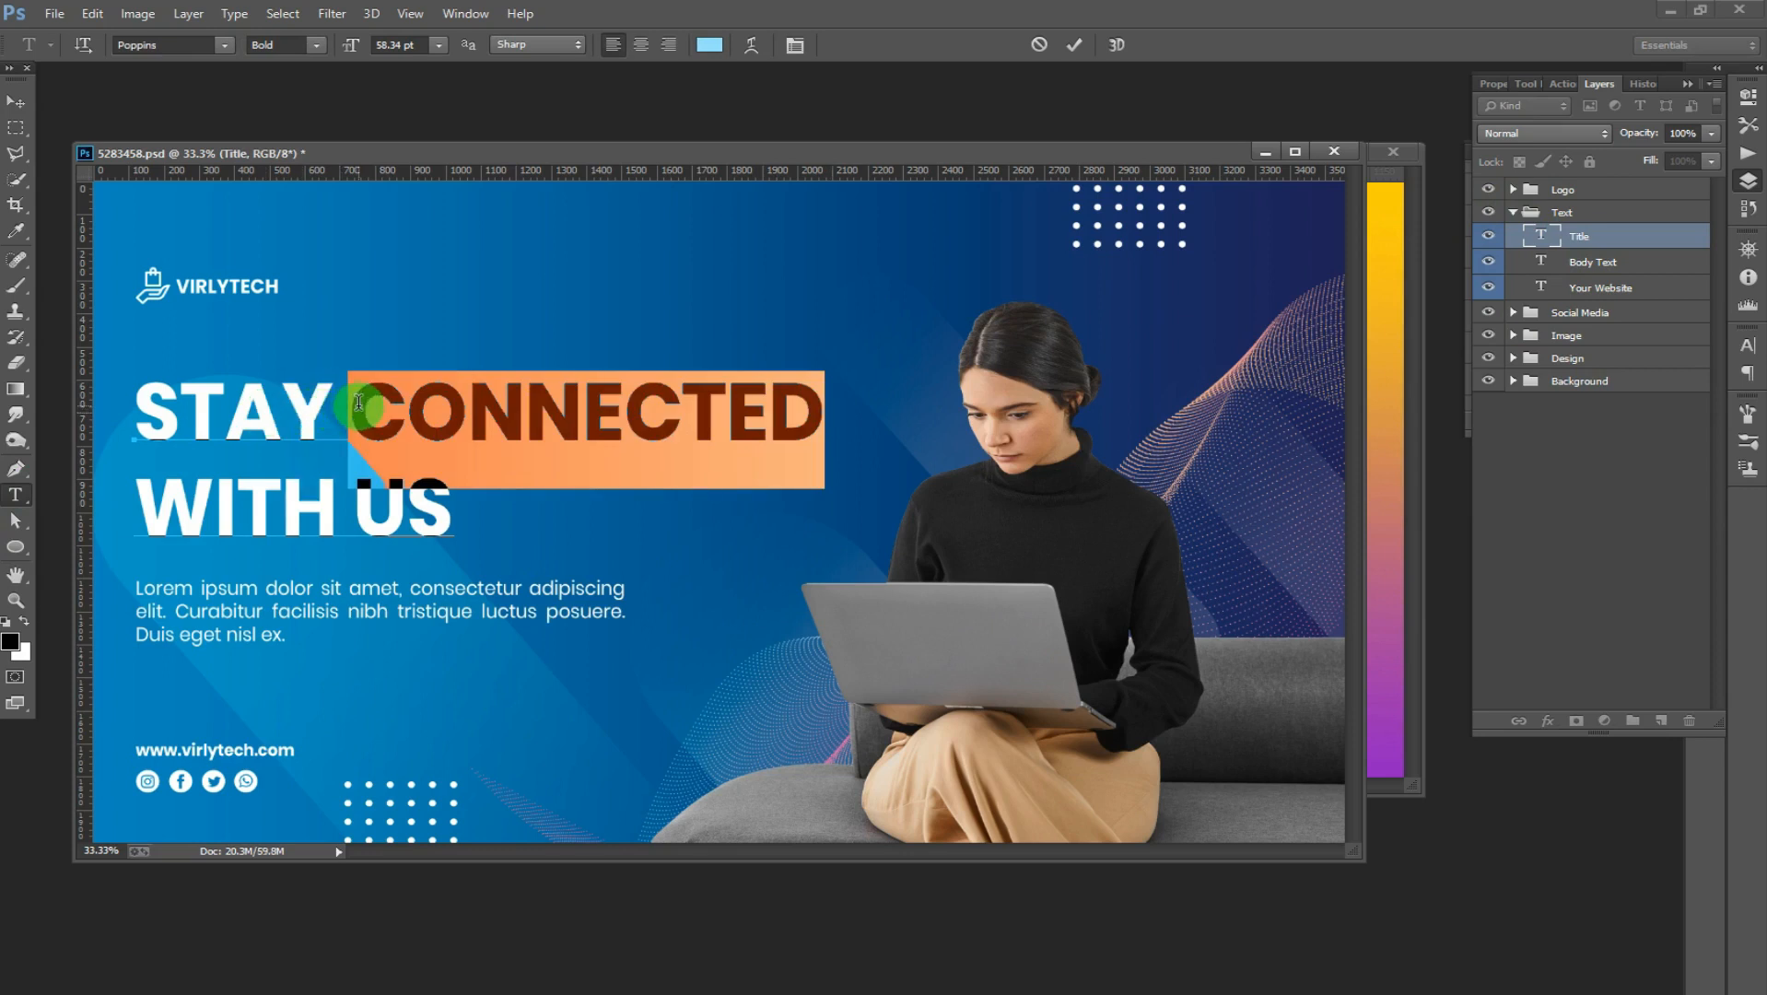
{"action": "type", "text": "THUMBNAIL"}
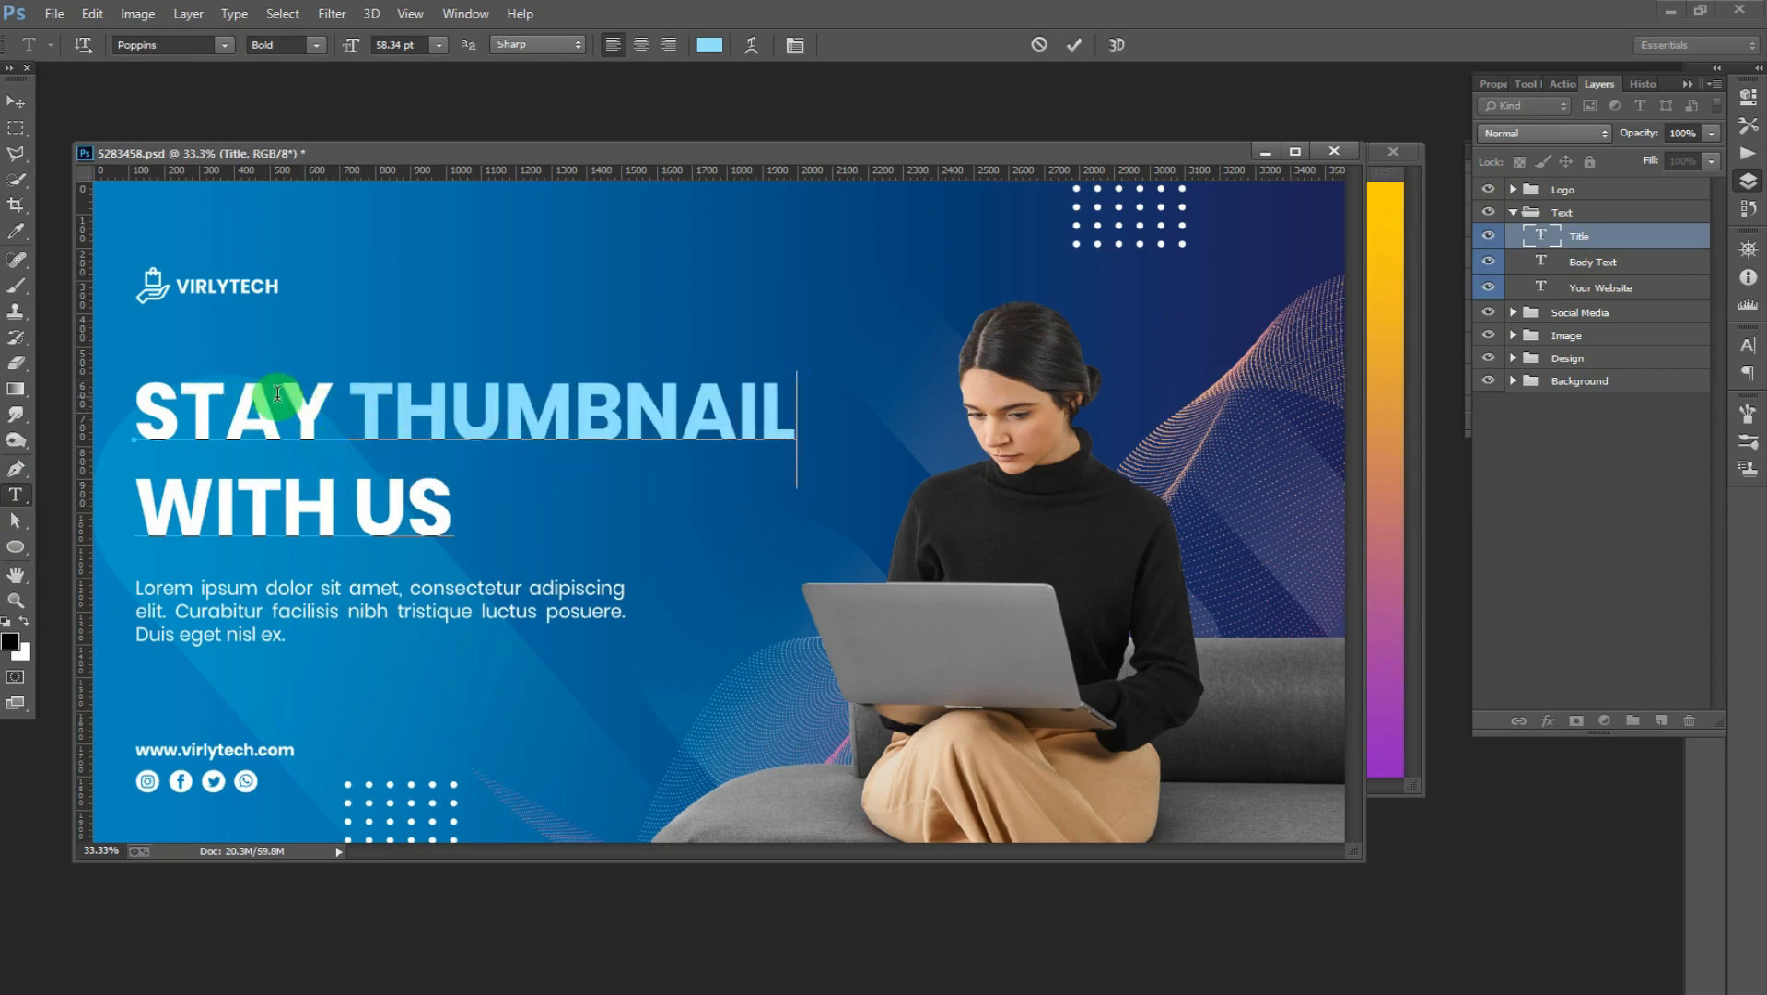
Step: Replace STAY with MAKE on the title's first line and change its second line to IN PHOTOSHOP
{"action": "left_click_drag", "start_coordinate": [277, 393], "coordinate": [136, 409]}
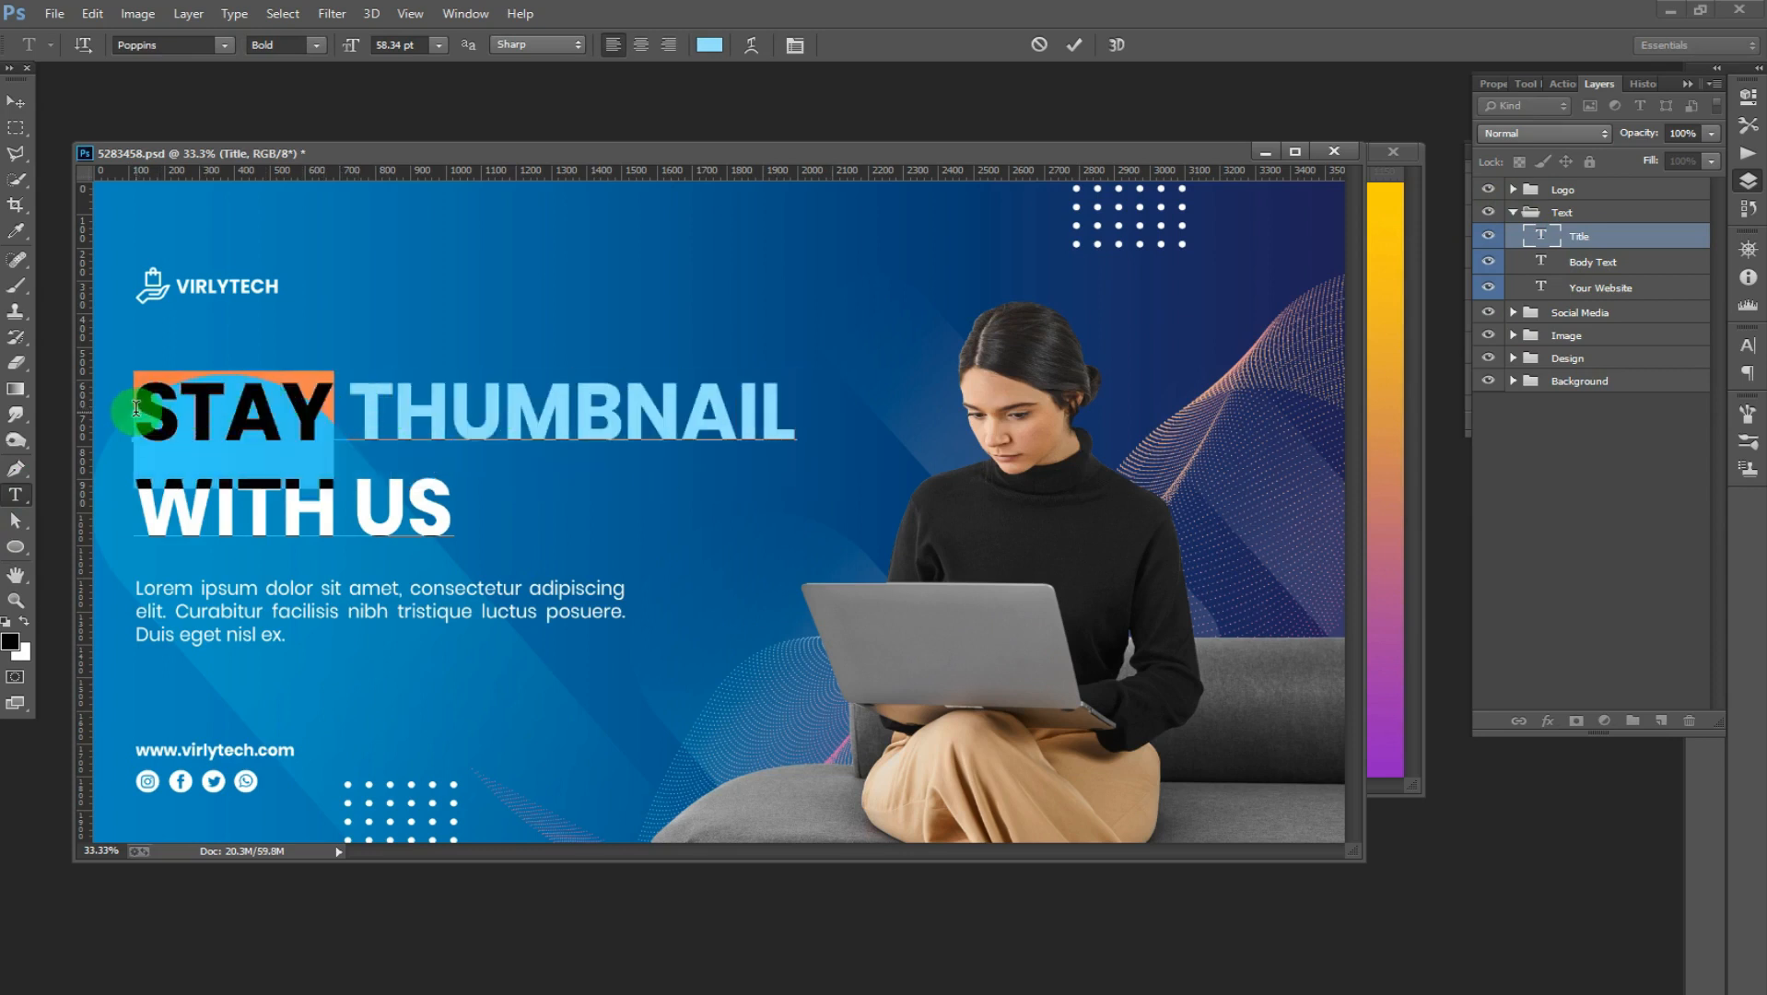
{"action": "type", "text": "MAKE"}
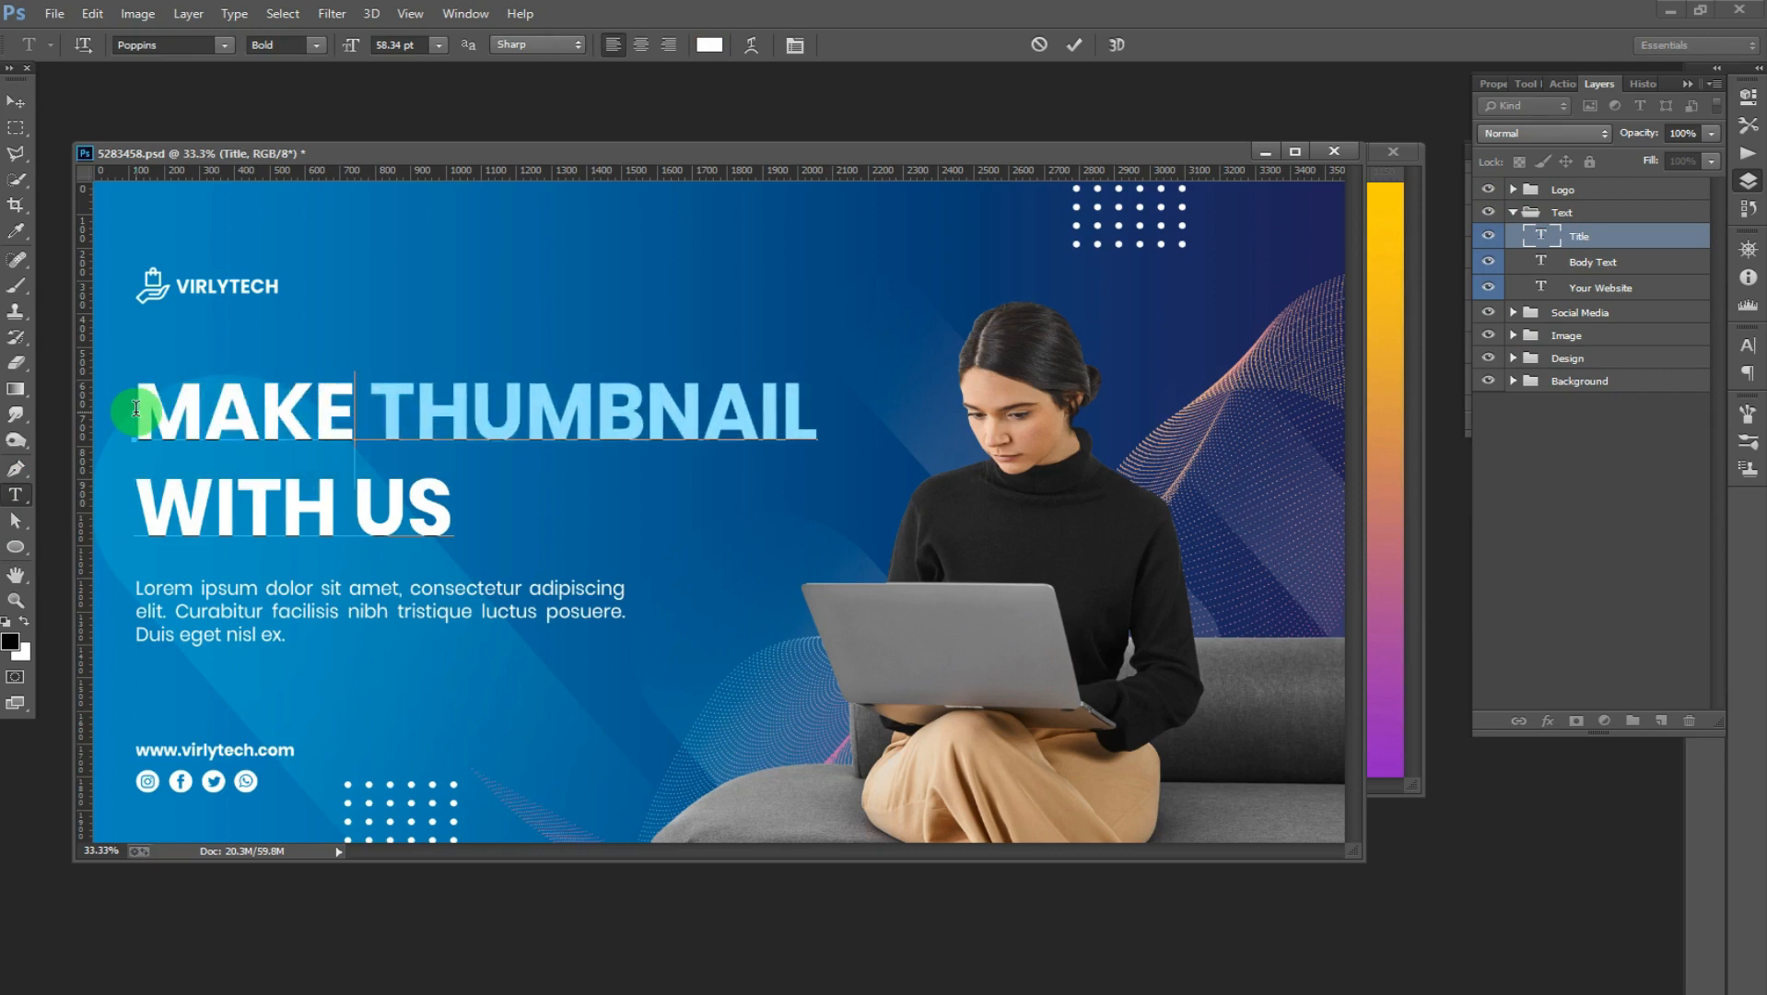
{"action": "left_click_drag", "start_coordinate": [453, 505], "coordinate": [86, 505]}
{"action": "type", "text": "IN"}
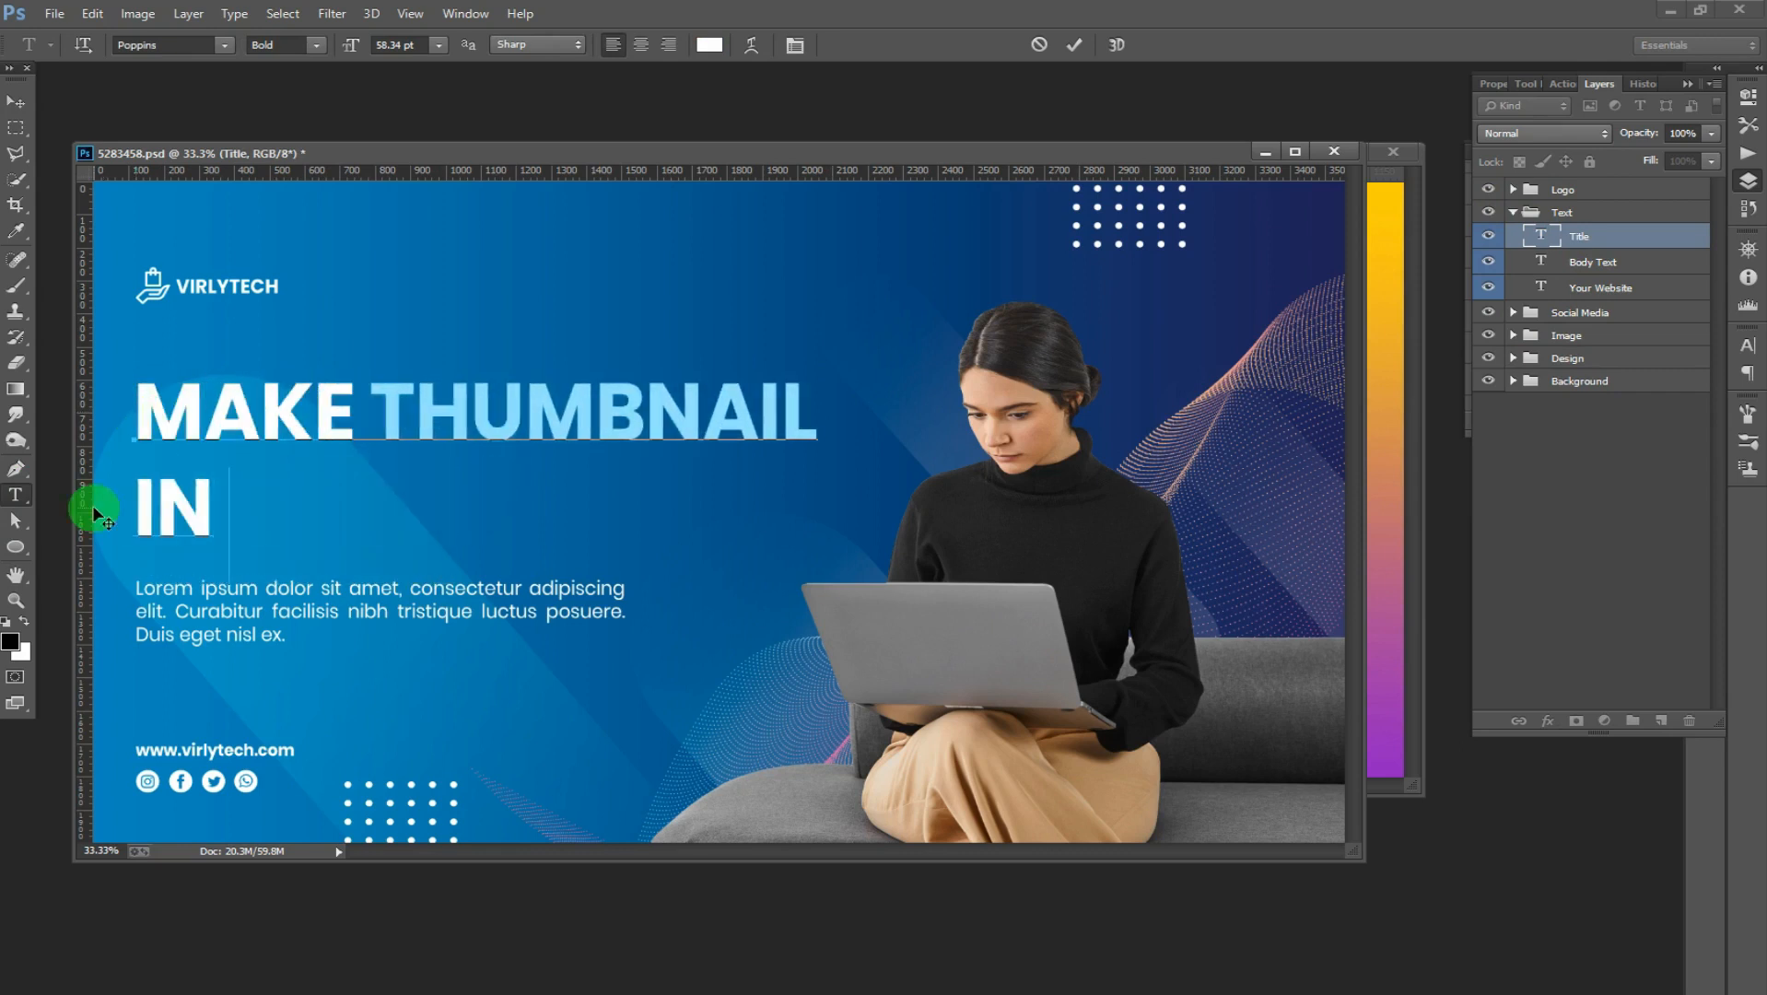
{"action": "type", "text": " PHOTOSHO"}
{"action": "left_click", "coordinate": [16, 102]}
Step: Replace the placeholder paragraph below the title with "With NO Effort" and enlarge its font to nearly the title's size
{"action": "left_click", "coordinate": [16, 496]}
{"action": "left_click_drag", "start_coordinate": [340, 645], "coordinate": [124, 589]}
{"action": "type", "text": "WI"}
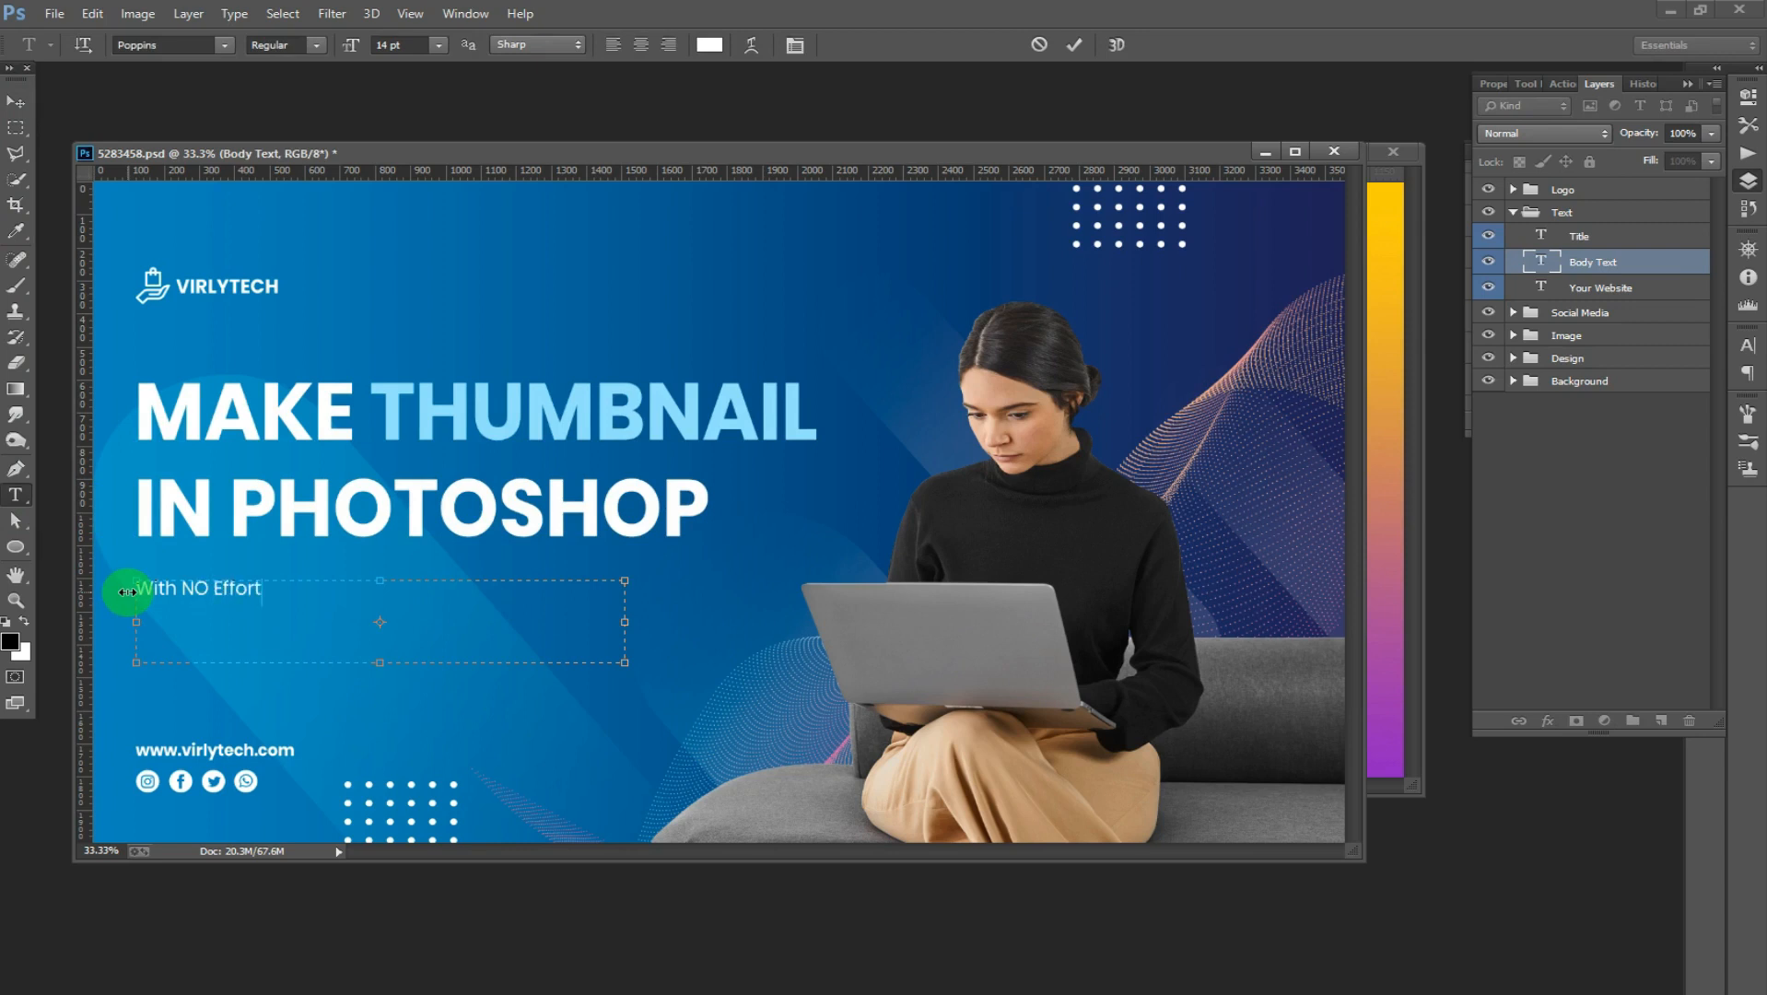
{"action": "key", "text": "ctrl+a"}
{"action": "left_click", "coordinate": [439, 45]}
{"action": "left_click", "coordinate": [450, 360]}
{"action": "left_click", "coordinate": [439, 45]}
{"action": "left_click", "coordinate": [441, 331]}
{"action": "left_click", "coordinate": [16, 101]}
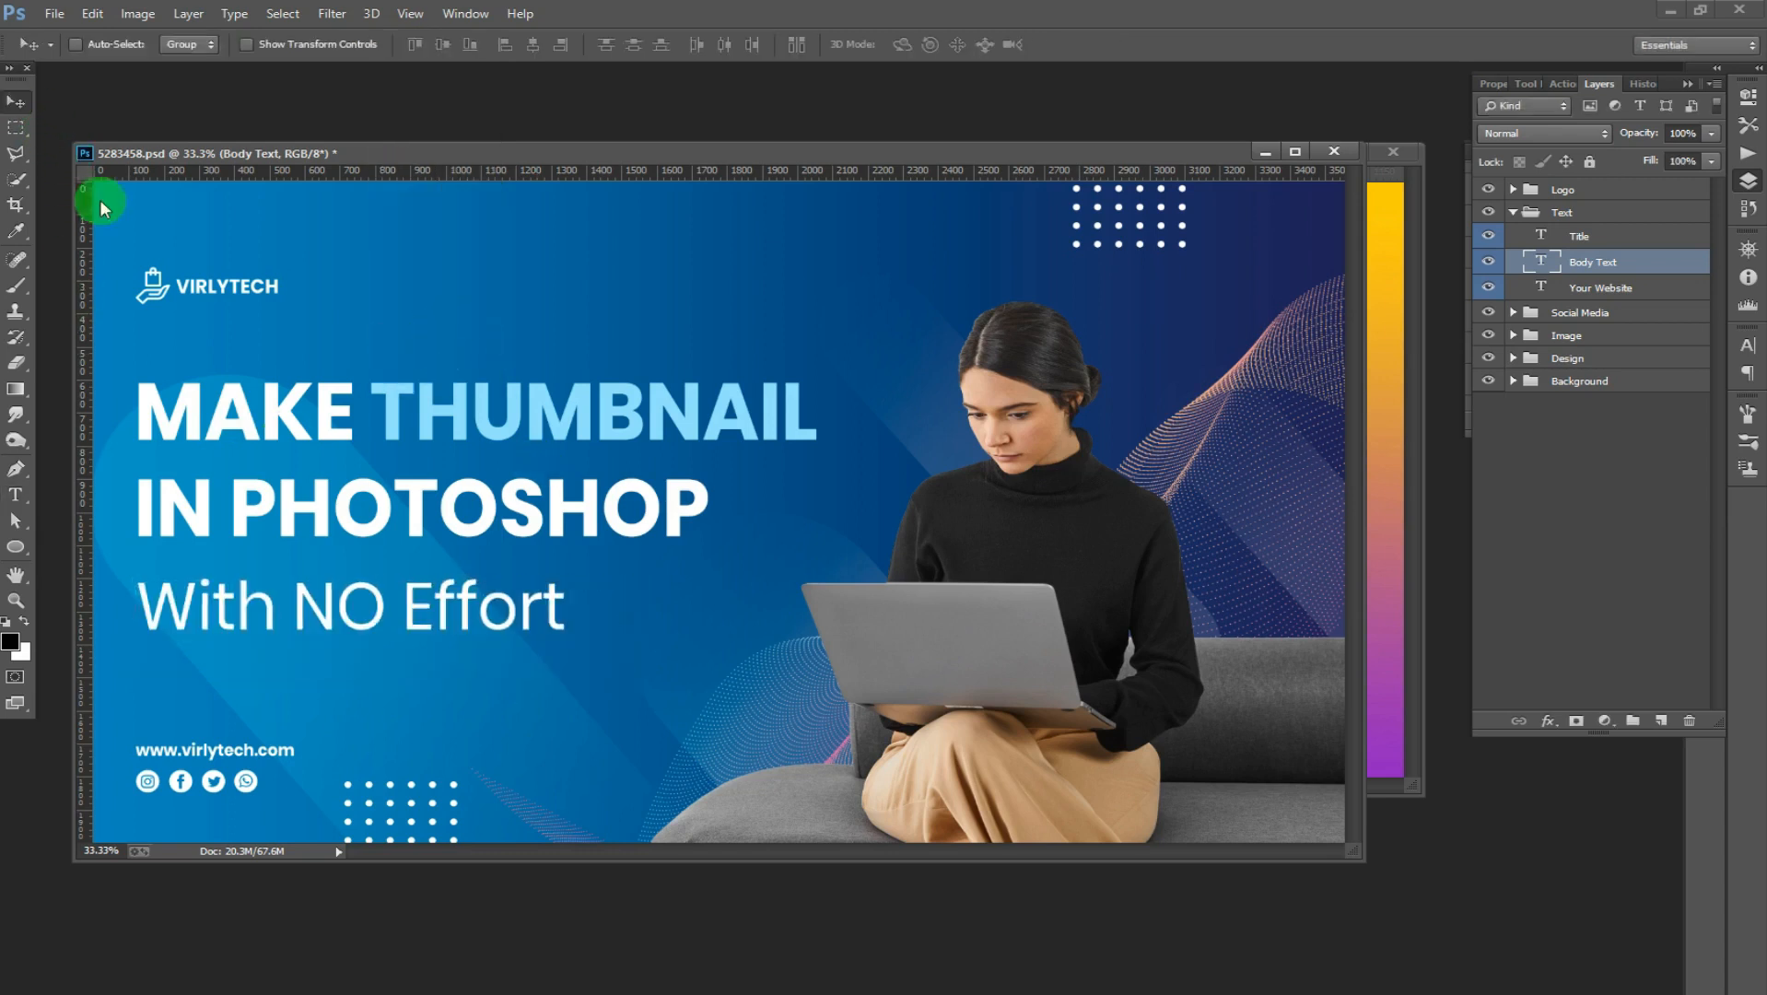
Step: Try to edit the VIRLYTECH logo text directly with the Type tool
{"action": "left_click", "coordinate": [14, 495]}
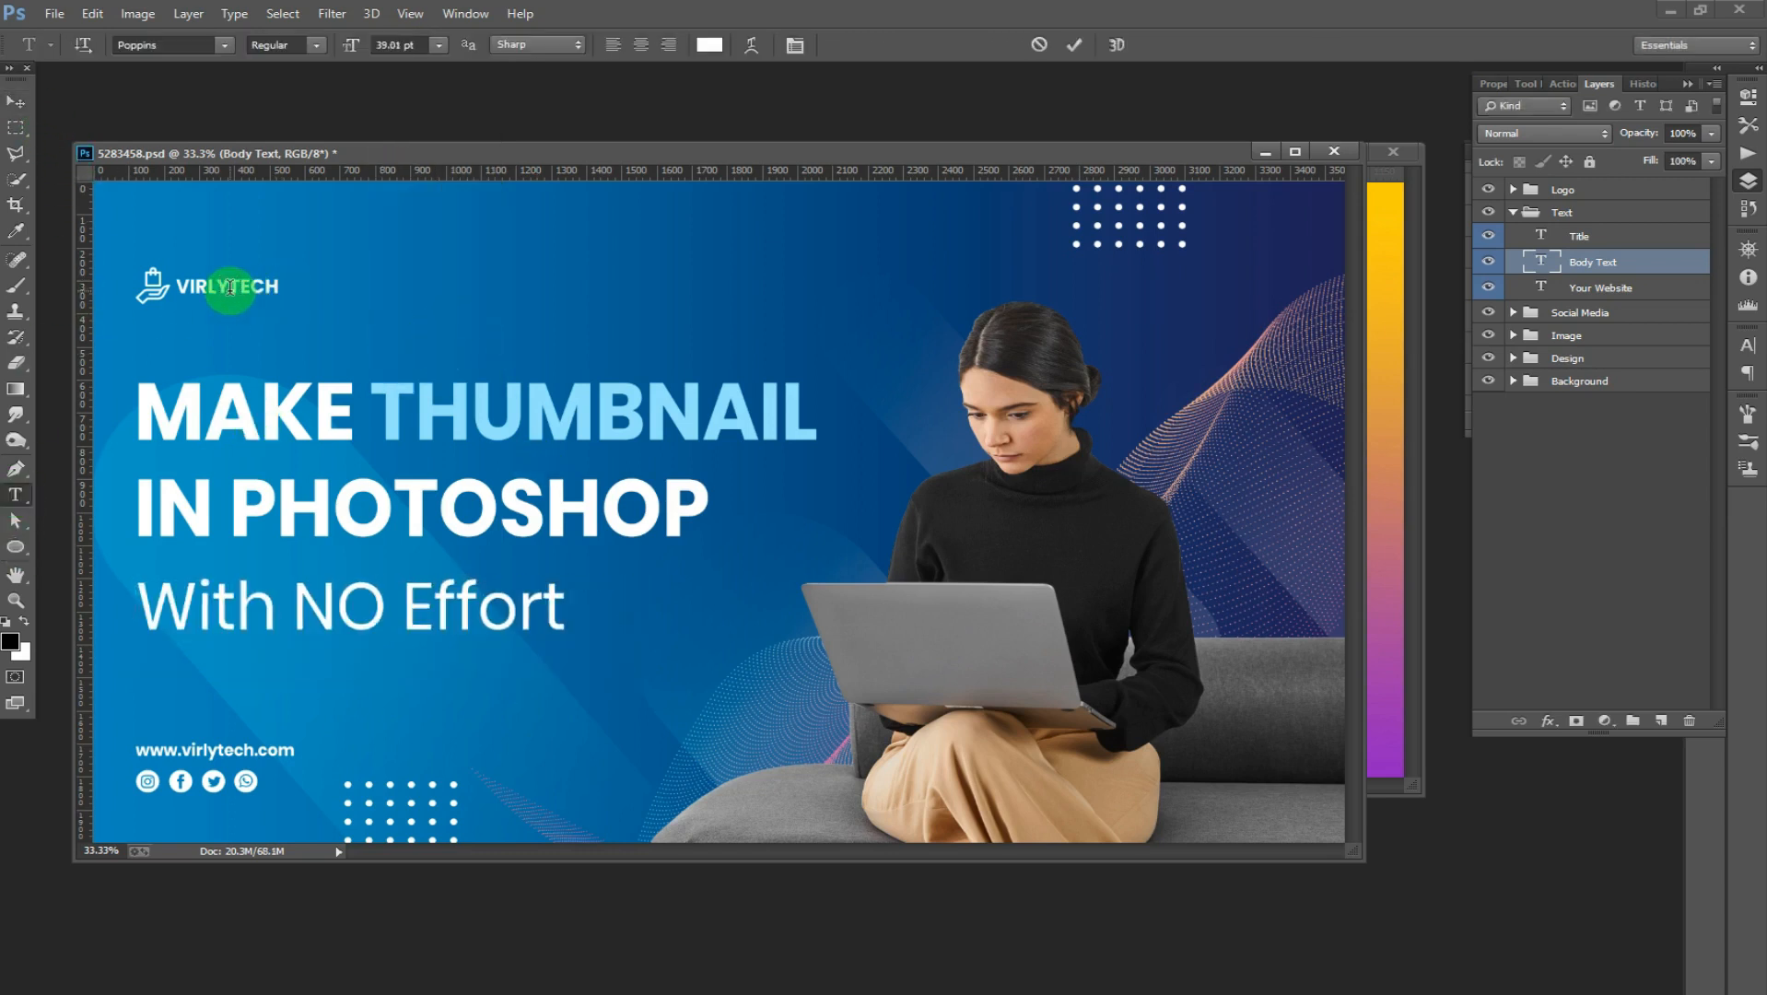
{"action": "left_click", "coordinate": [230, 289]}
{"action": "left_click", "coordinate": [16, 101]}
Step: Open the VIRLYTECH logo's smart object without updating its text layers, close it again, and hide the logo layer in the design
{"action": "right_click", "coordinate": [208, 287]}
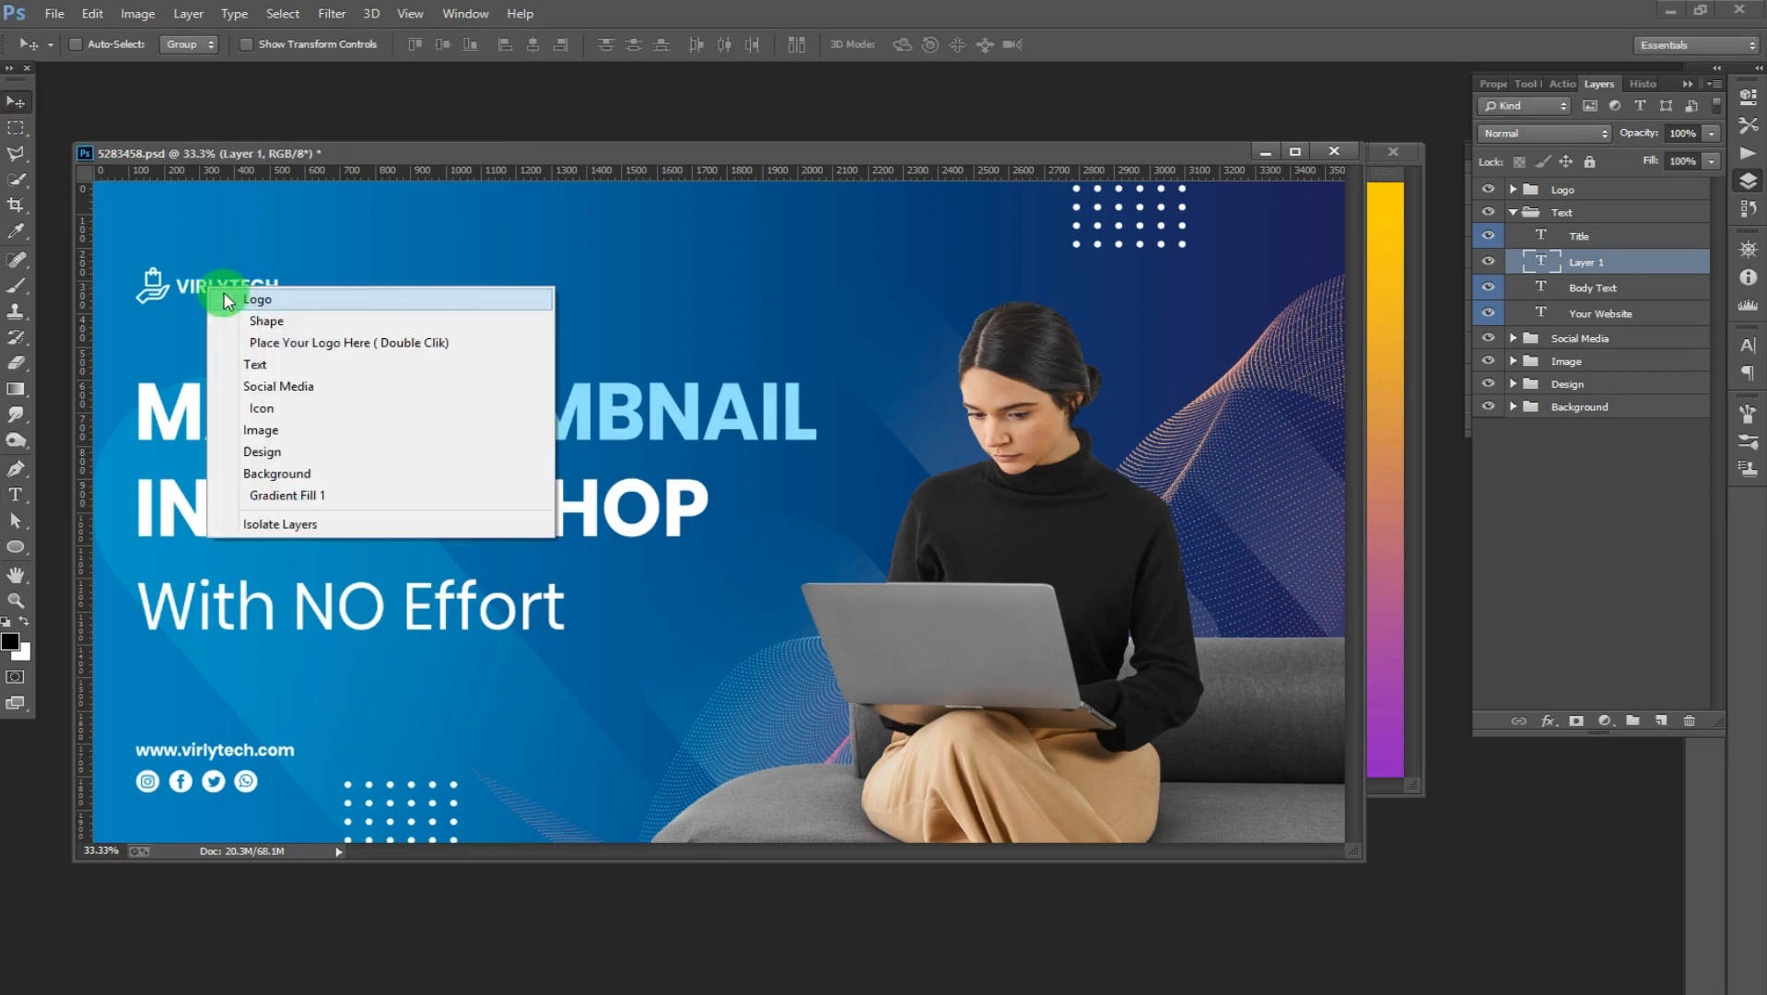
{"action": "left_click", "coordinate": [277, 301]}
{"action": "left_click", "coordinate": [1516, 193]}
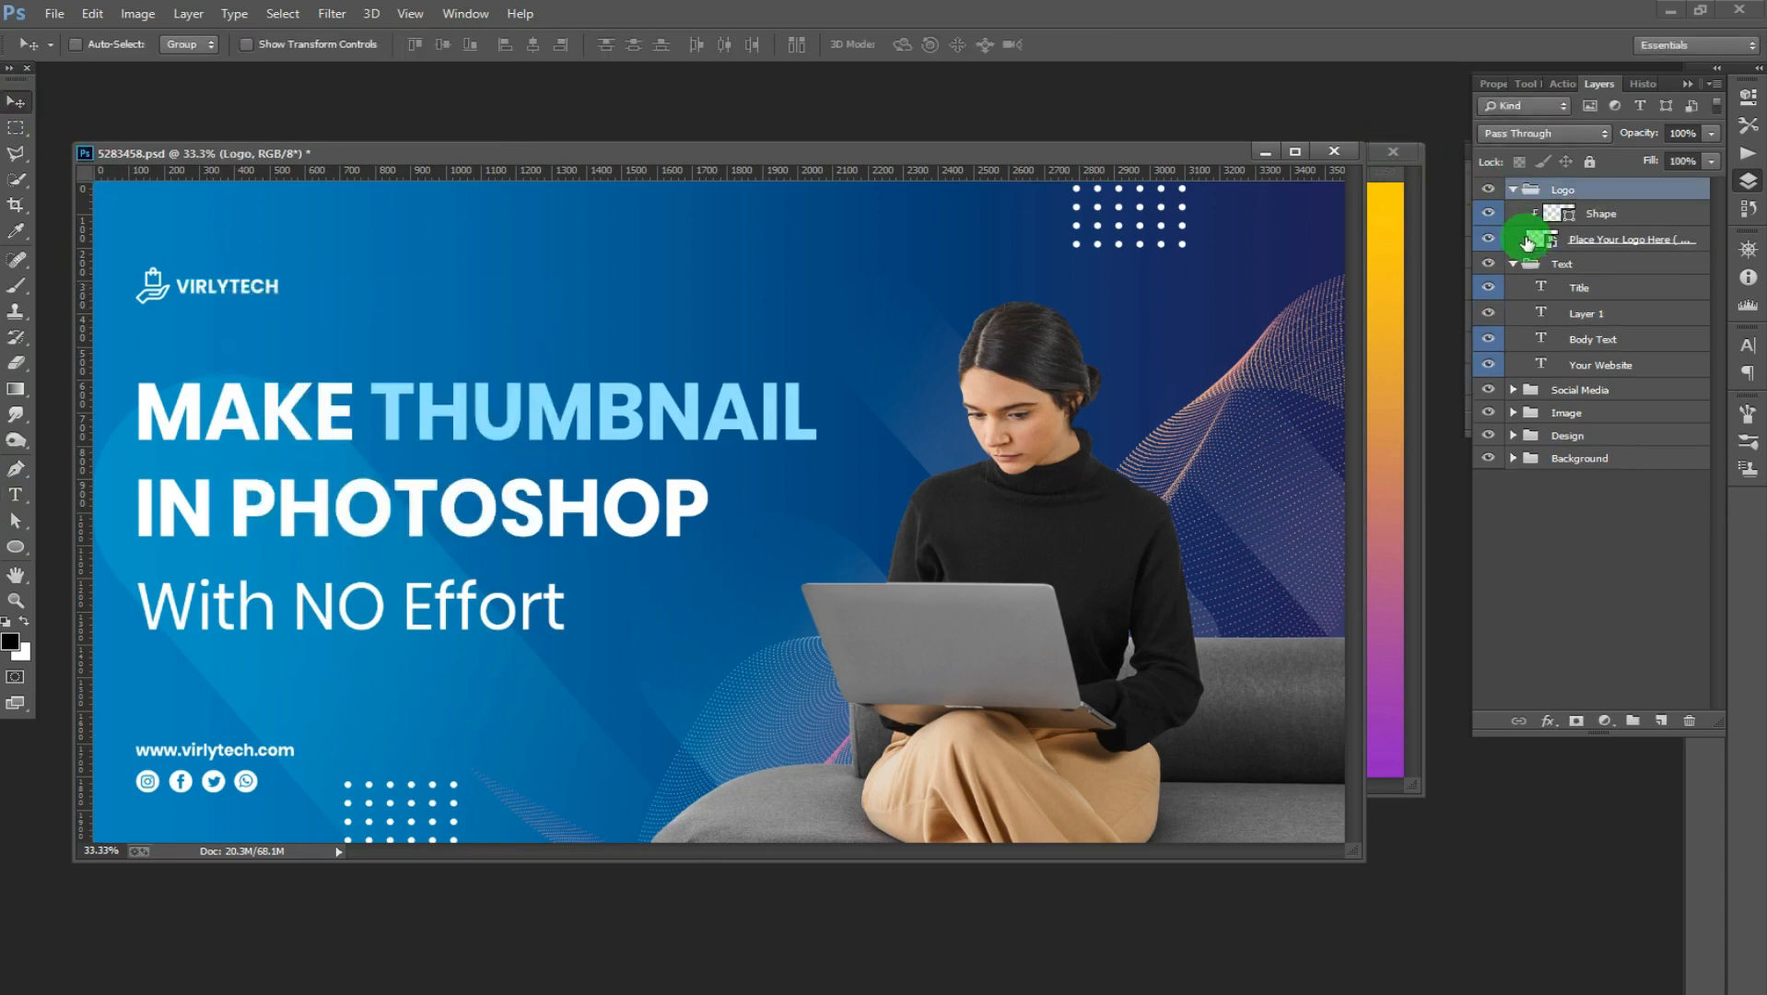
{"action": "double_click", "coordinate": [1551, 240]}
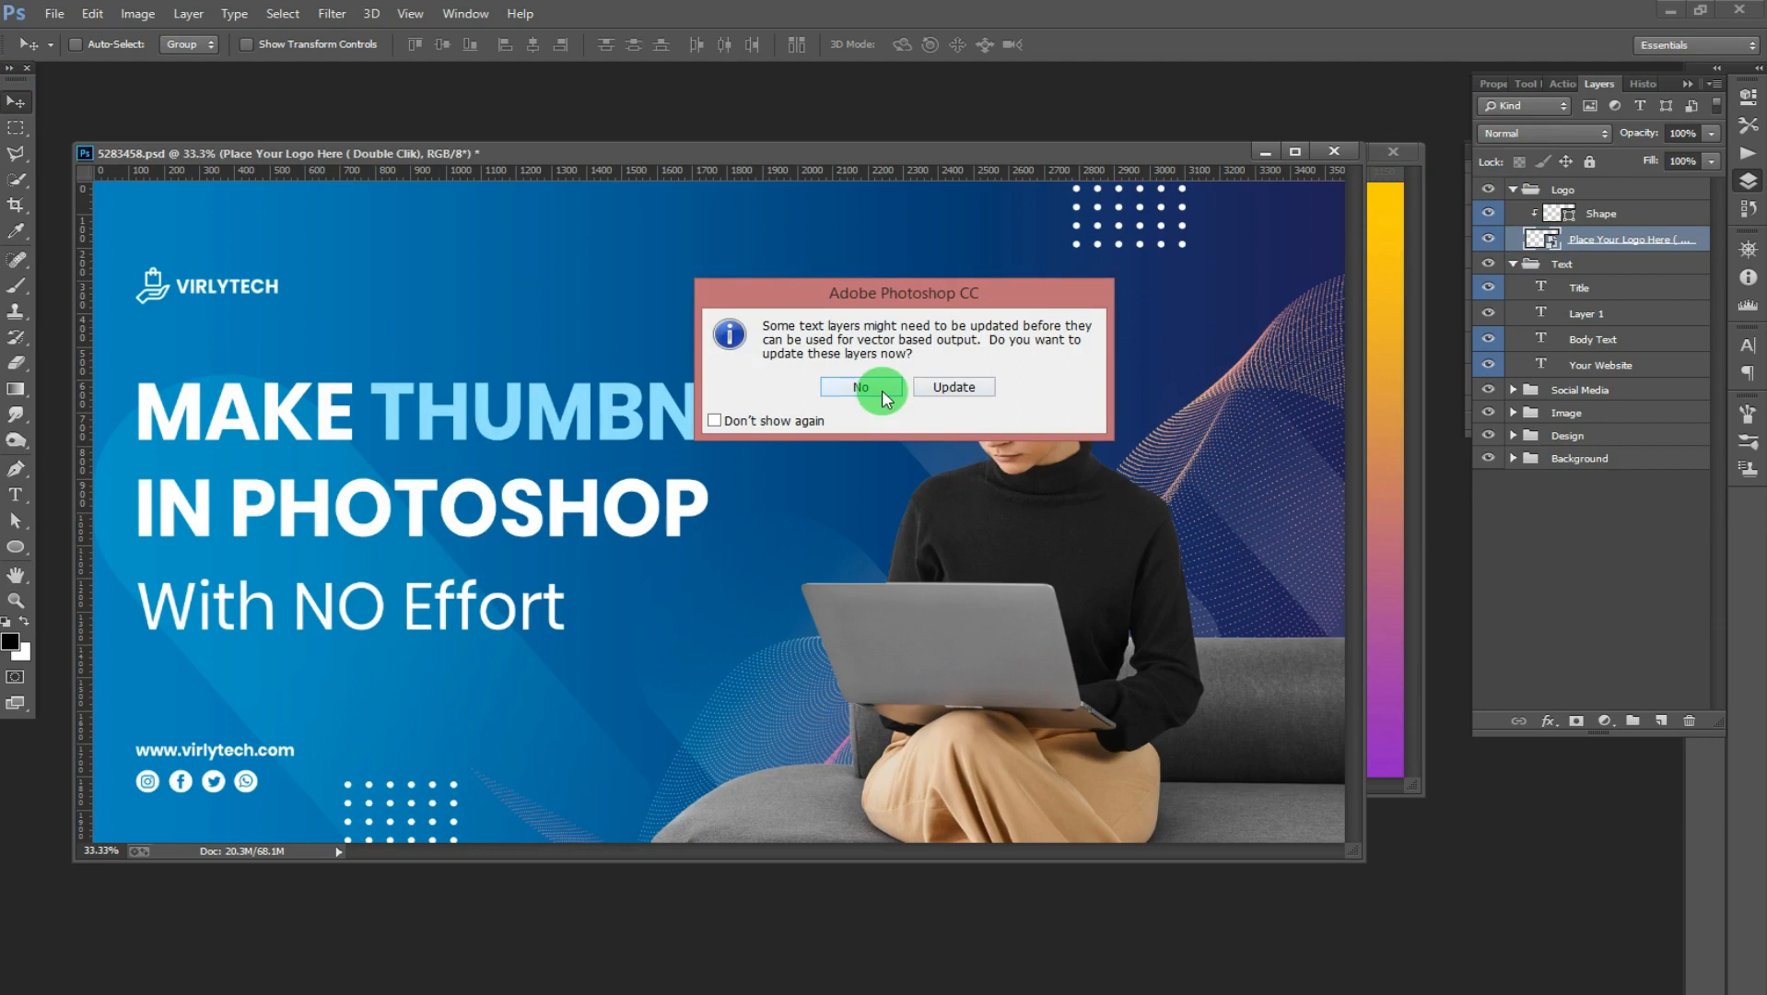
{"action": "left_click", "coordinate": [883, 394]}
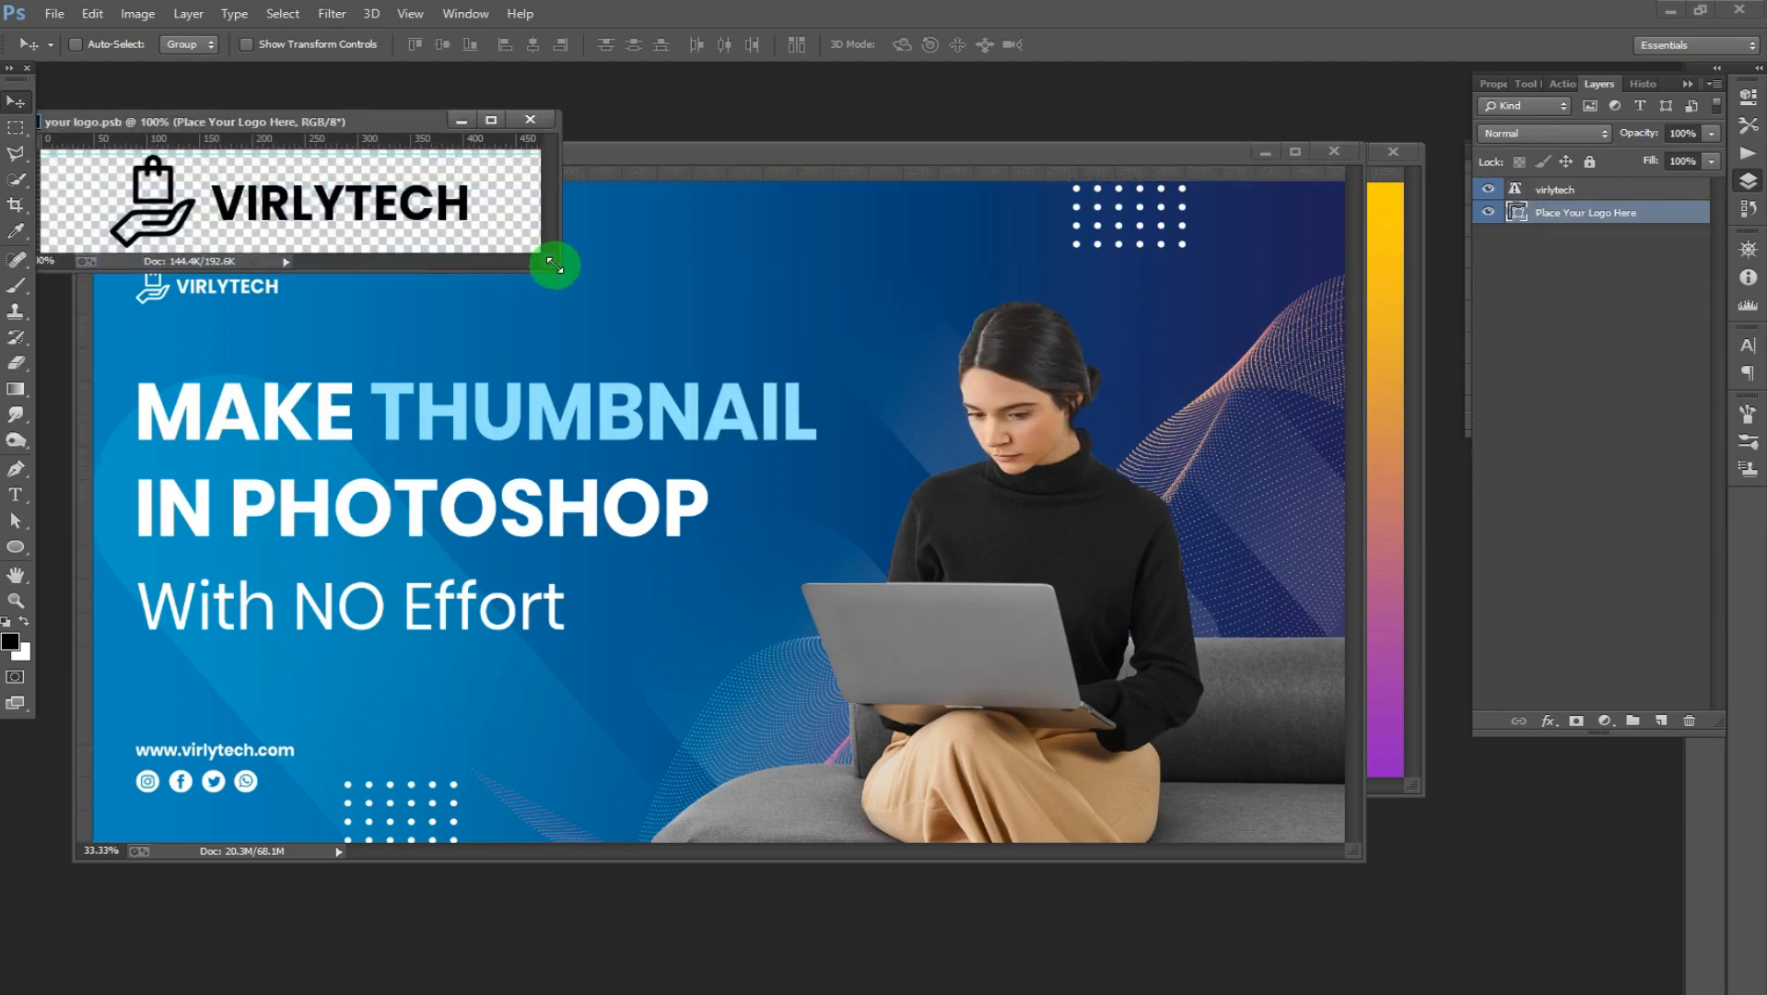
{"action": "left_click_drag", "start_coordinate": [554, 264], "coordinate": [821, 450]}
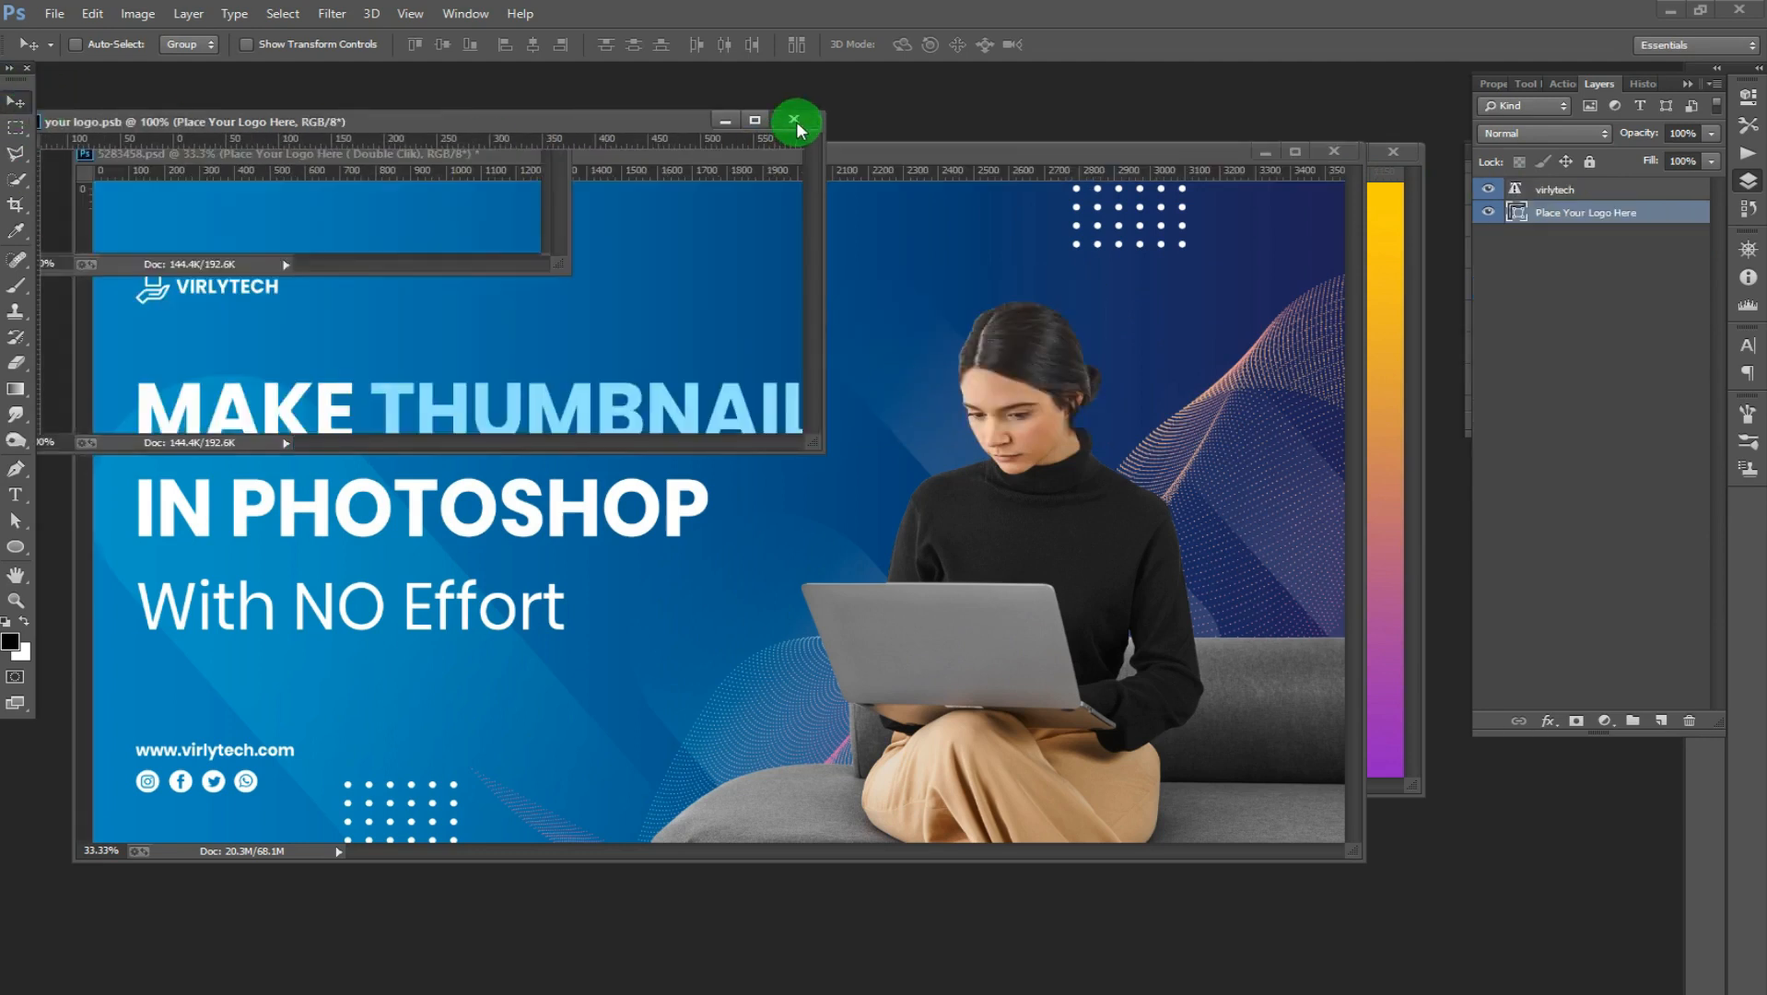
{"action": "left_click", "coordinate": [794, 122]}
Step: Open the jtm.png logo from the My Data folder on drive D
{"action": "left_click", "coordinate": [63, 19]}
{"action": "left_click", "coordinate": [96, 55]}
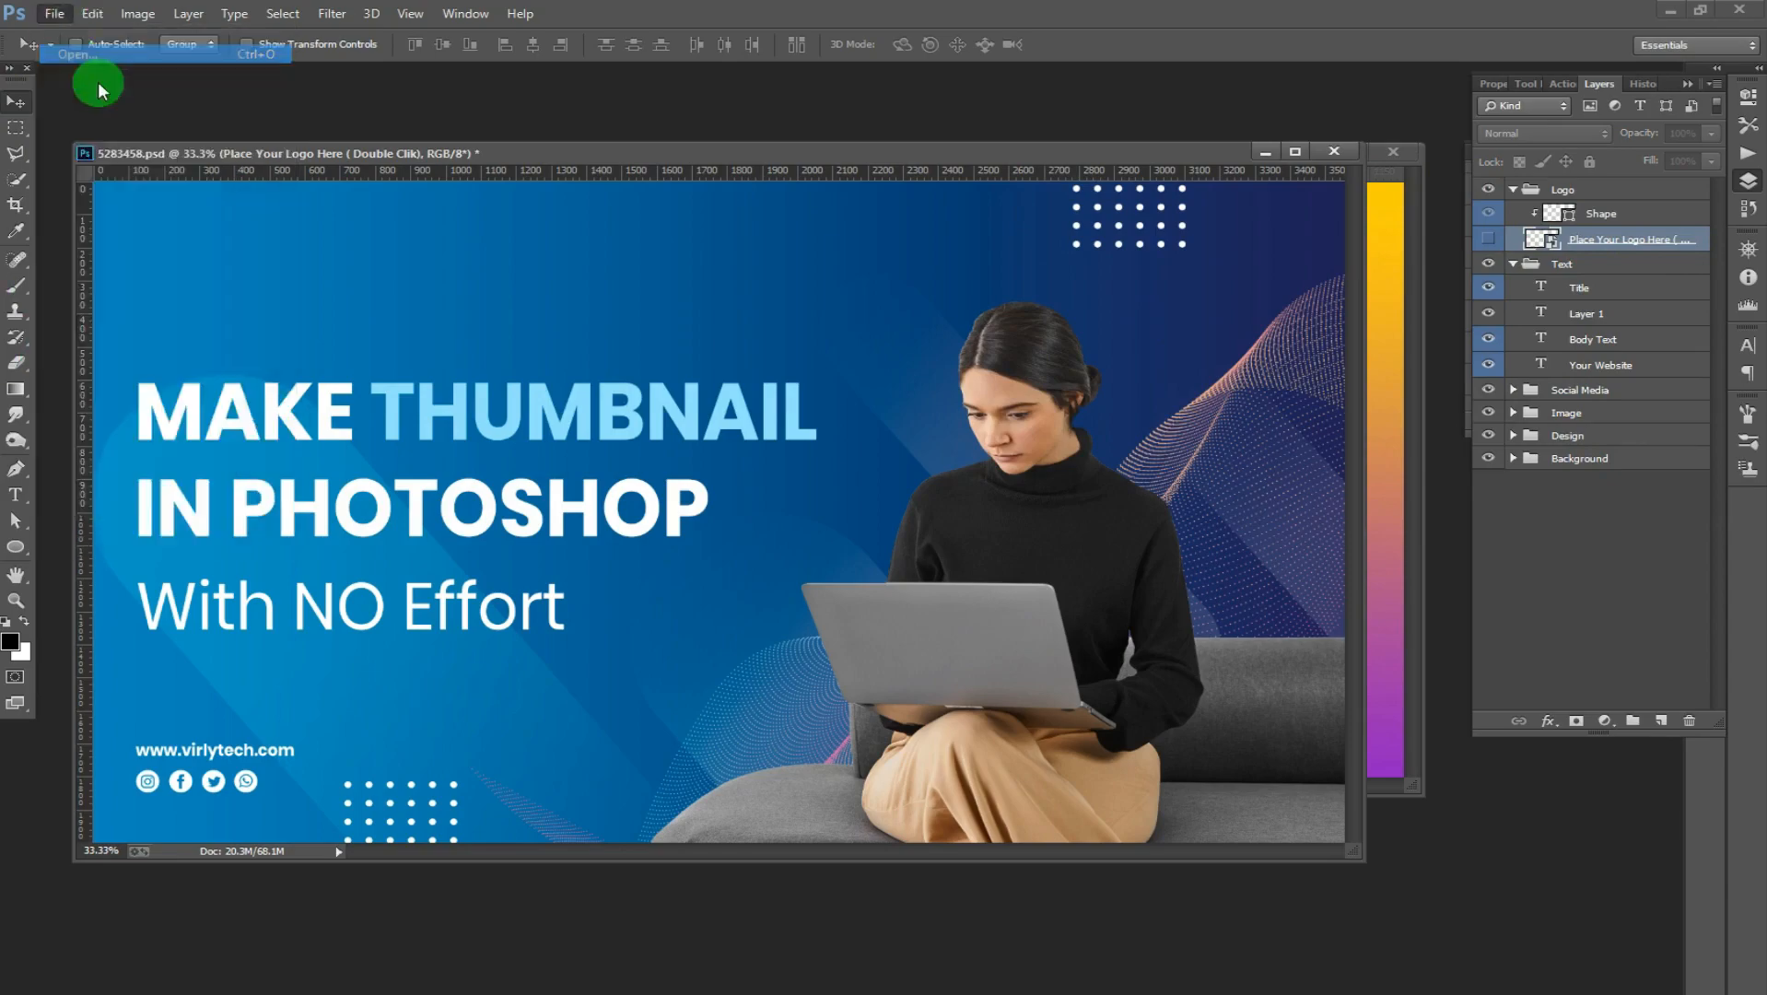
{"action": "left_click", "coordinate": [92, 367]}
{"action": "double_click", "coordinate": [516, 202]}
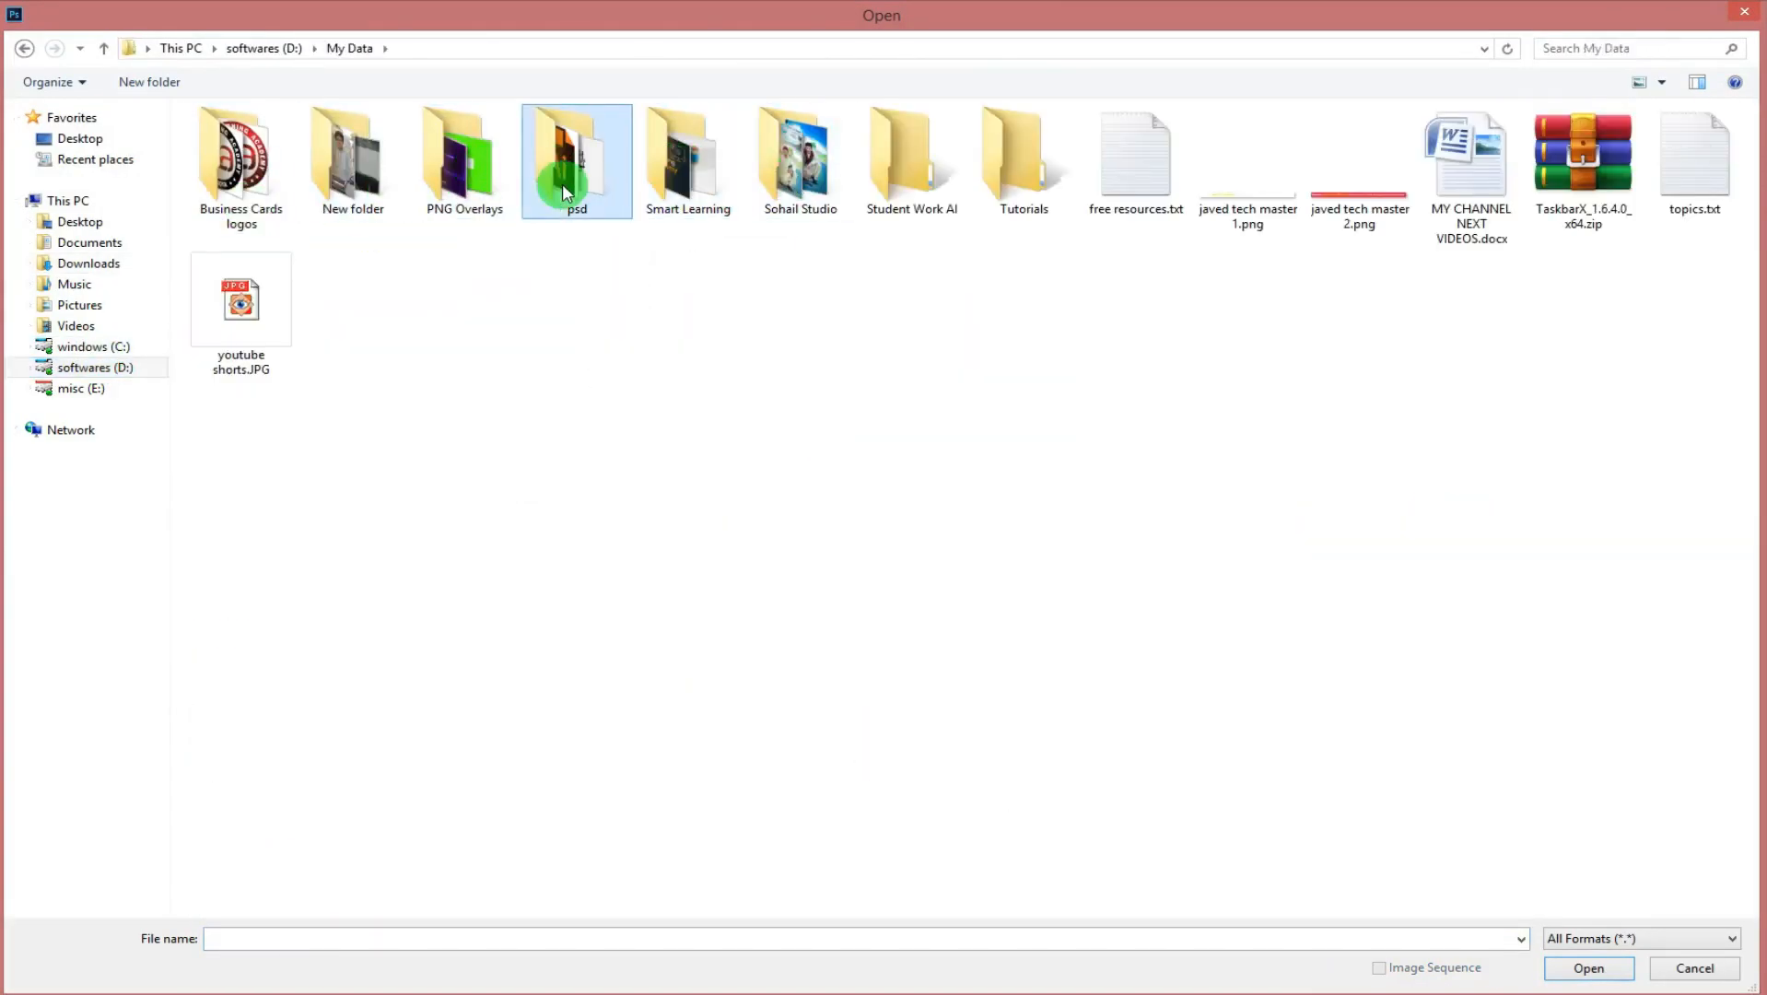
{"action": "double_click", "coordinate": [458, 157]}
{"action": "double_click", "coordinate": [1137, 304]}
Step: Try to copy the circular logo from jtm.png into the Logo group of 5283458.psd
{"action": "left_click_drag", "start_coordinate": [509, 395], "coordinate": [1060, 428]}
{"action": "left_click", "coordinate": [1067, 438]}
{"action": "left_click", "coordinate": [496, 958]}
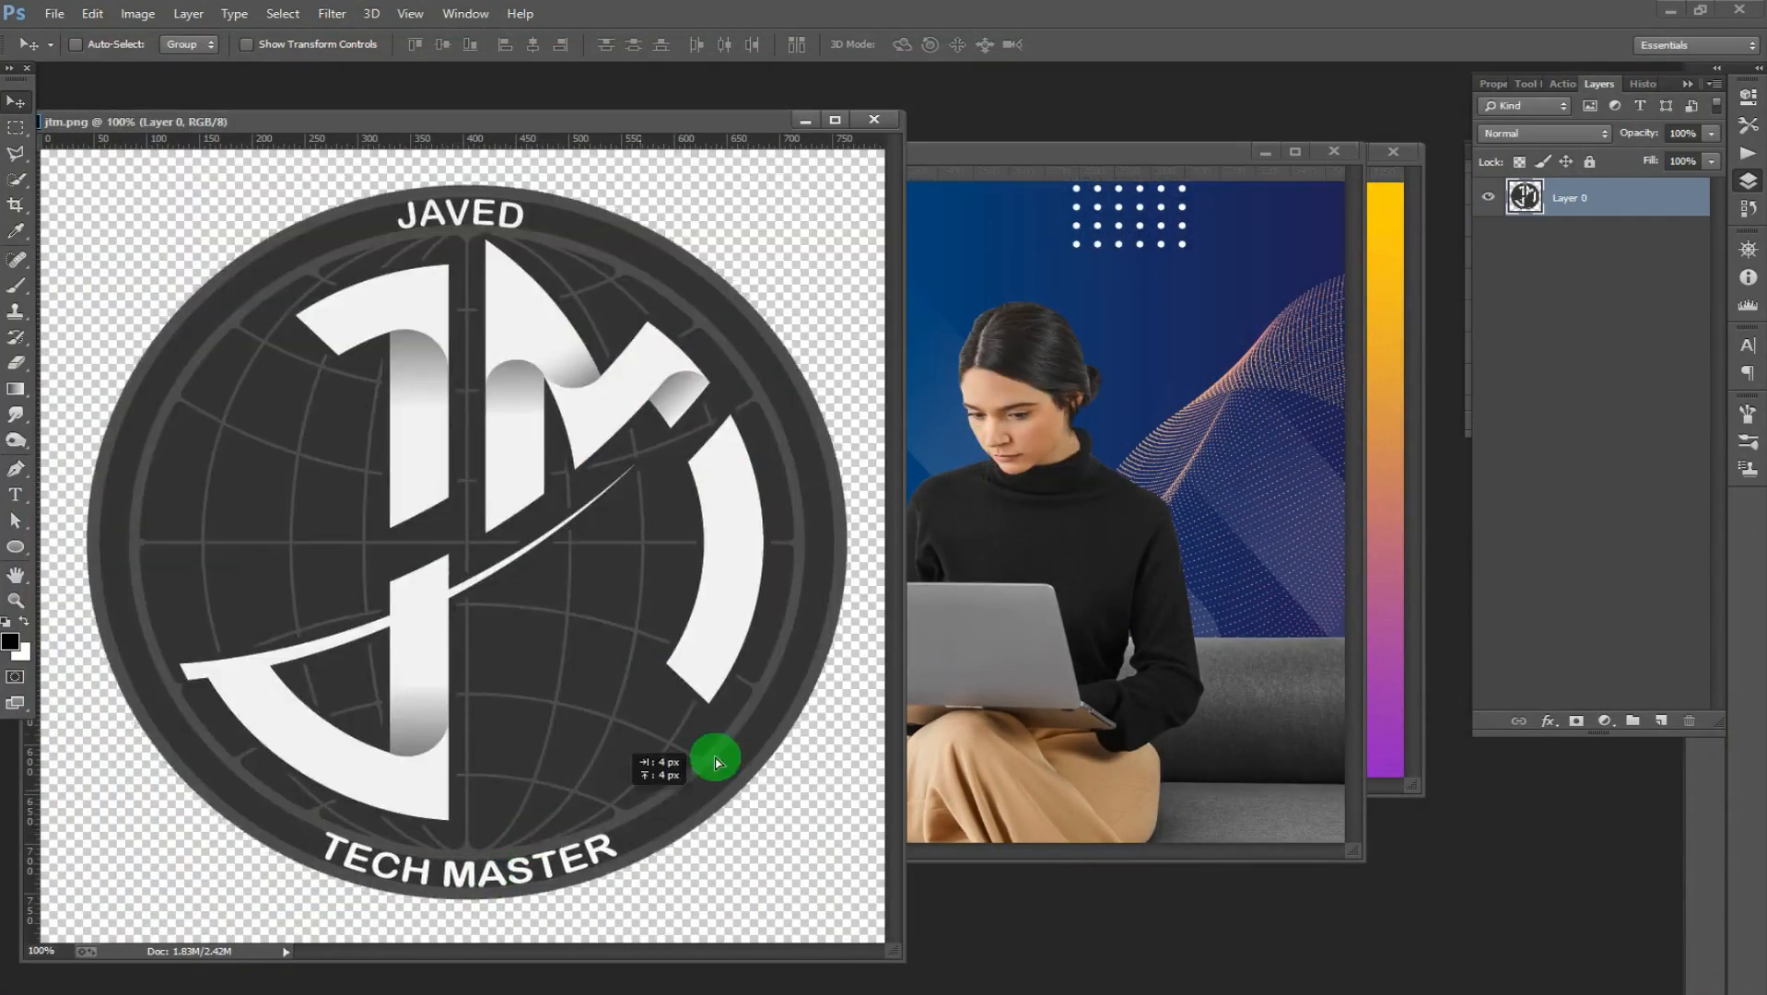
{"action": "left_click_drag", "start_coordinate": [718, 758], "coordinate": [1007, 557]}
{"action": "left_click", "coordinate": [985, 450]}
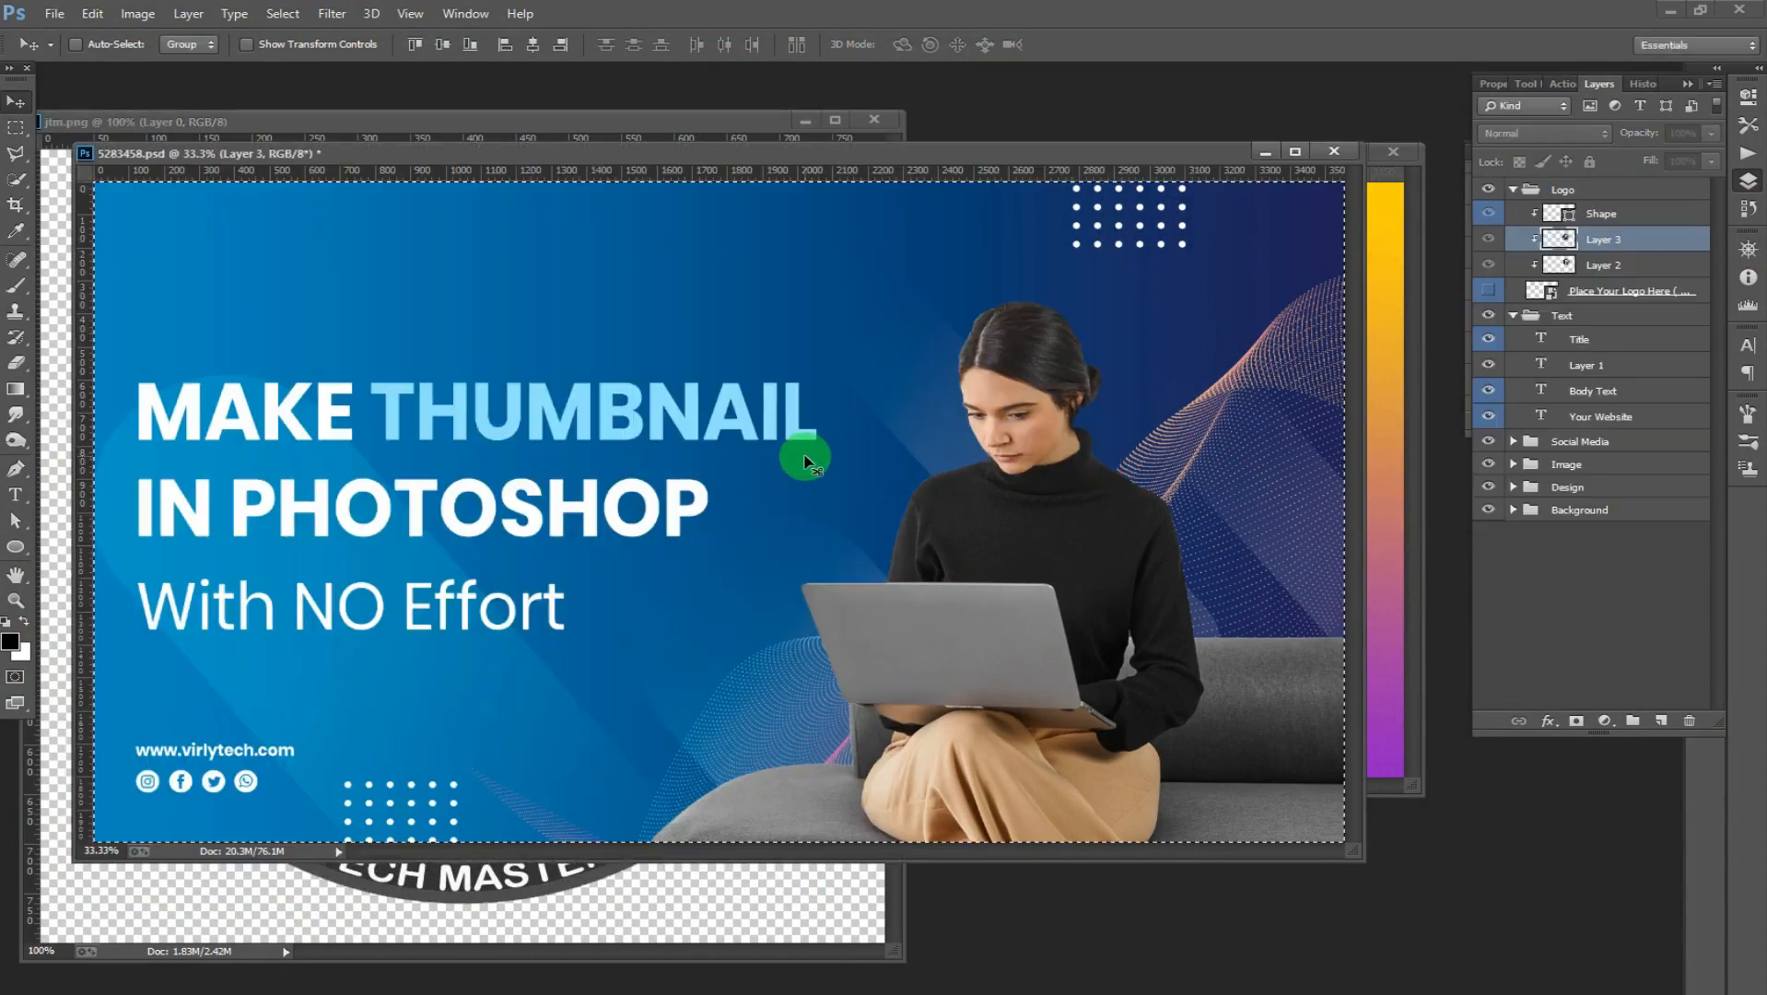
Step: Paste the circular logo above the Shape layer in the Logo group, scale it down and place it in the design's upper-left corner
{"action": "left_click", "coordinate": [1604, 192]}
{"action": "key", "text": "ctrl+v"}
{"action": "left_click_drag", "start_coordinate": [808, 512], "coordinate": [324, 315]}
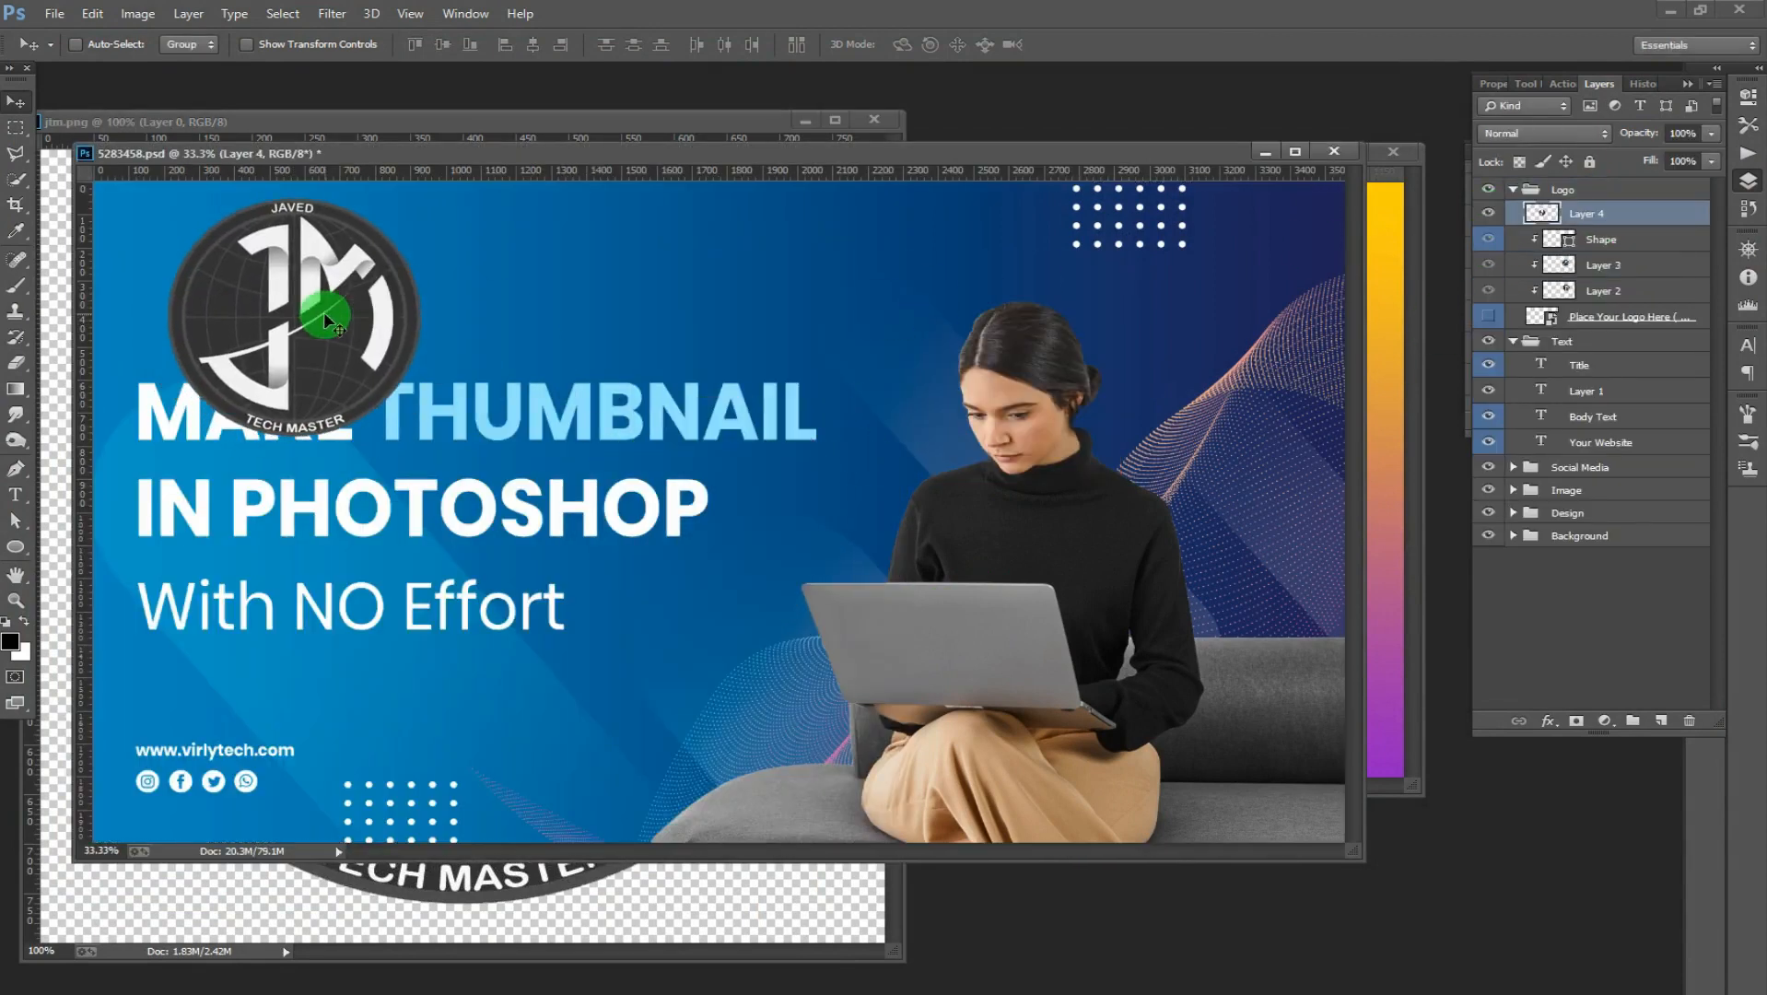
{"action": "key", "text": "ctrl+t"}
{"action": "left_click_drag", "start_coordinate": [362, 390], "coordinate": [209, 287]}
{"action": "key", "text": "Return"}
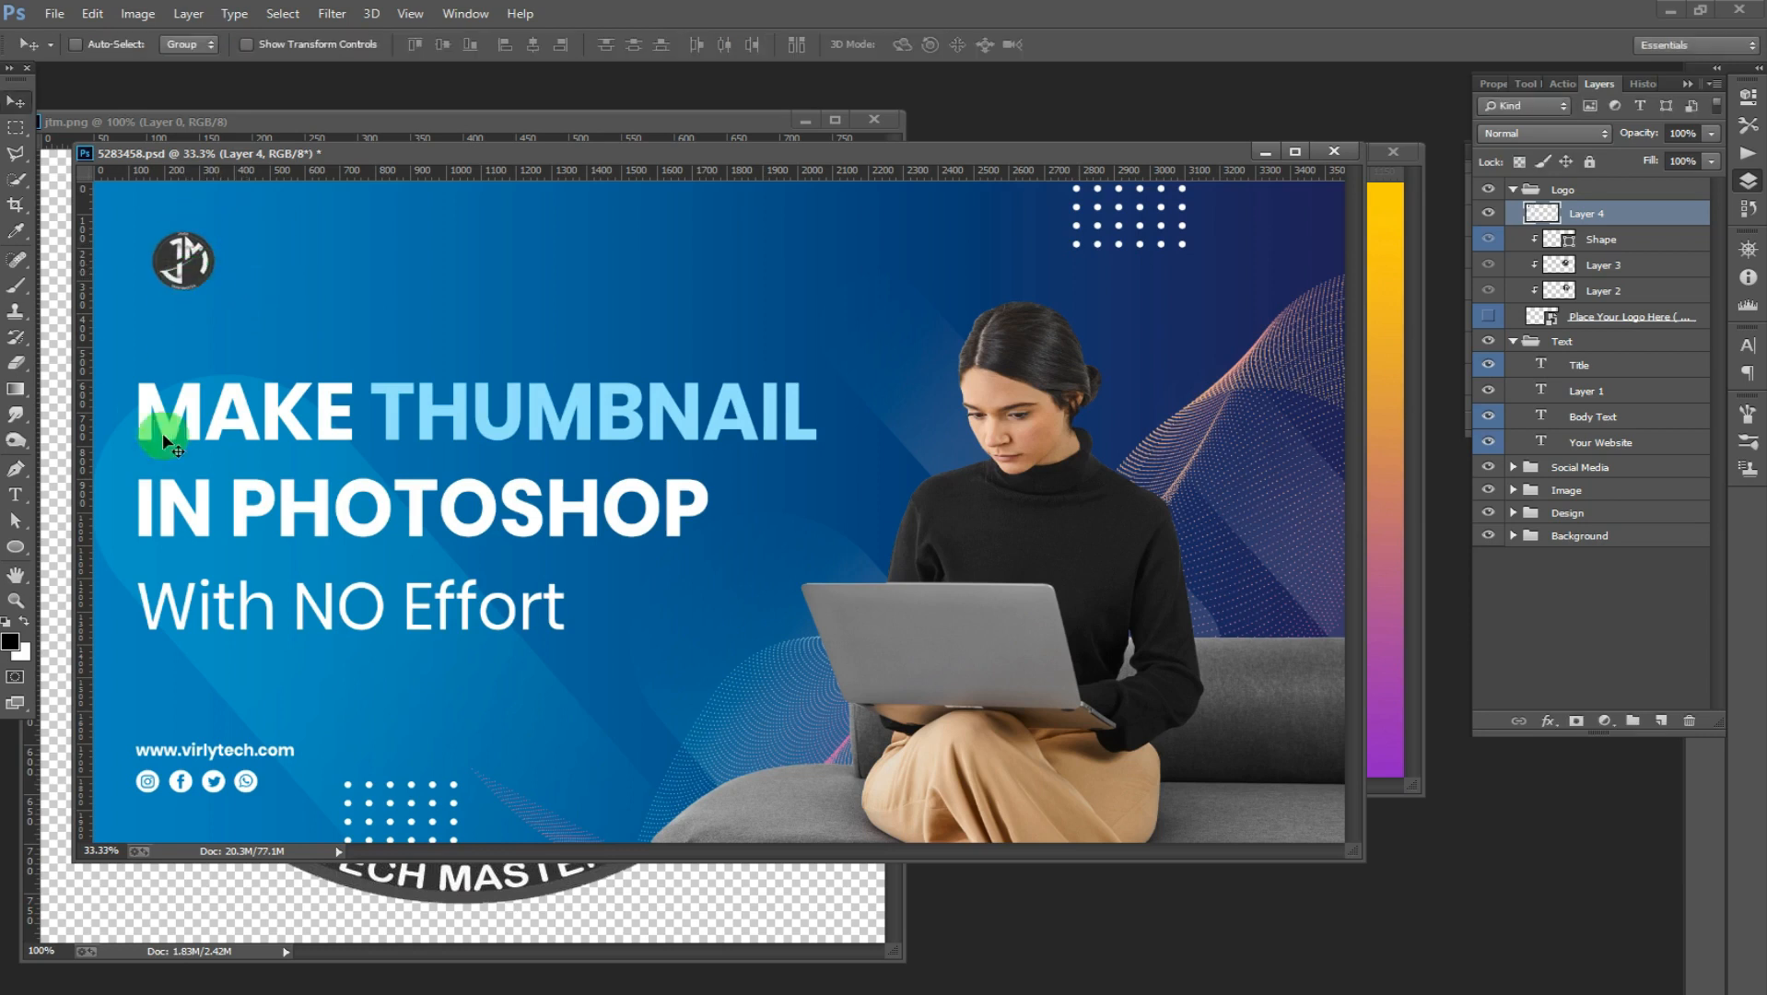
Step: Duplicate the Title text layer and move the copy up beside the circular logo
{"action": "right_click", "coordinate": [440, 419]}
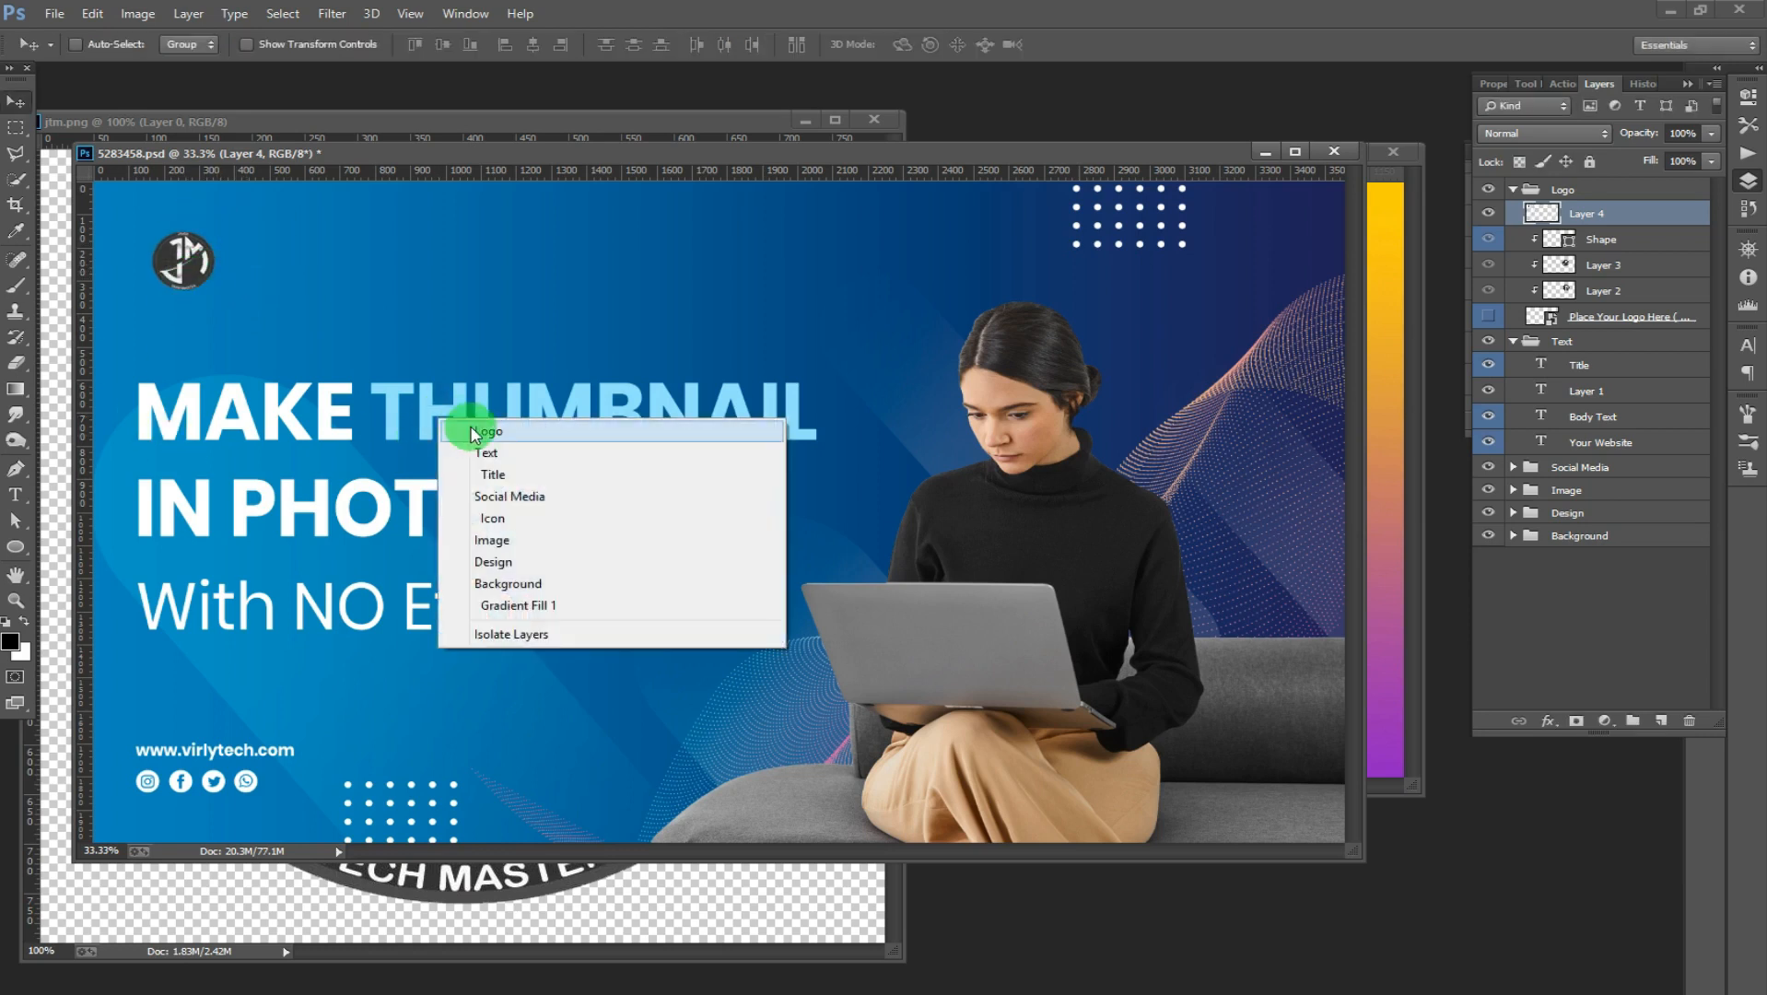
{"action": "left_click", "coordinate": [491, 475]}
{"action": "left_click_drag", "start_coordinate": [564, 488], "coordinate": [336, 417]}
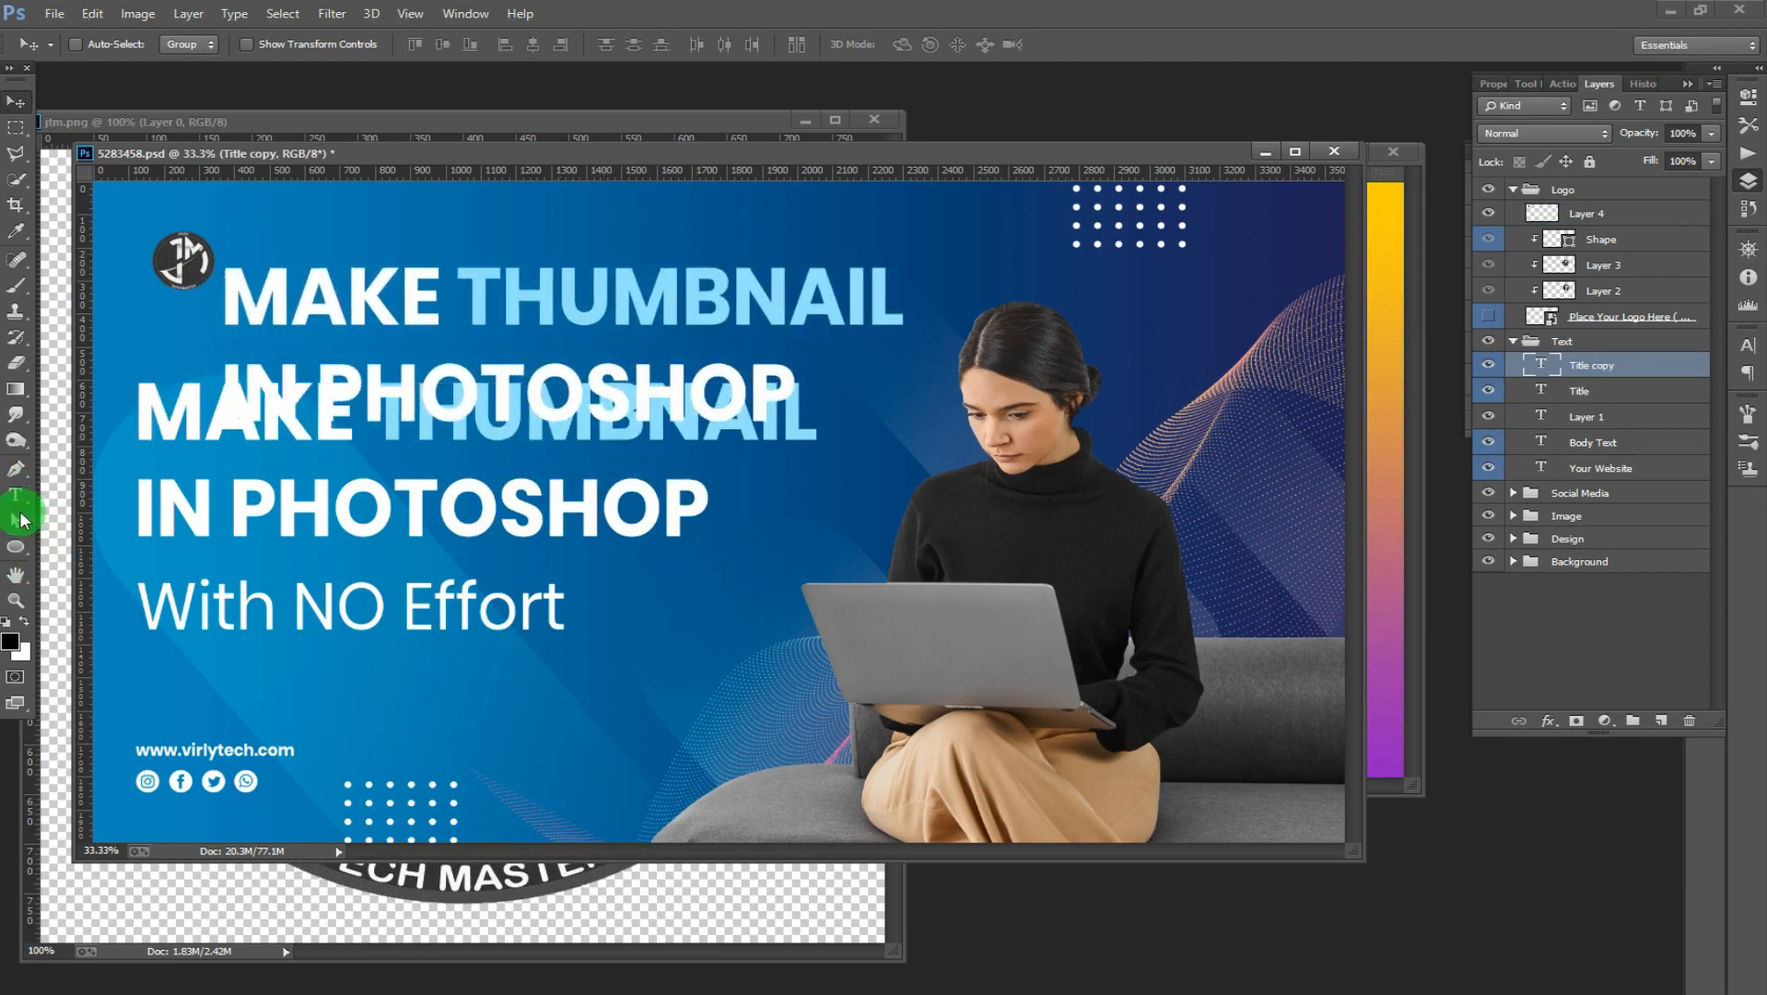
Step: Replace the duplicated title's text with JAVED TECH MASTER on a single line and set its font size to 36 pt
{"action": "left_click", "coordinate": [18, 498]}
{"action": "left_click_drag", "start_coordinate": [795, 392], "coordinate": [95, 379]}
{"action": "key", "text": "BackSpace"}
{"action": "key", "text": "BackSpace"}
{"action": "left_click_drag", "start_coordinate": [464, 315], "coordinate": [225, 307]}
{"action": "key", "text": "BackSpace"}
{"action": "type", "text": "JAVED TECH MASTER"}
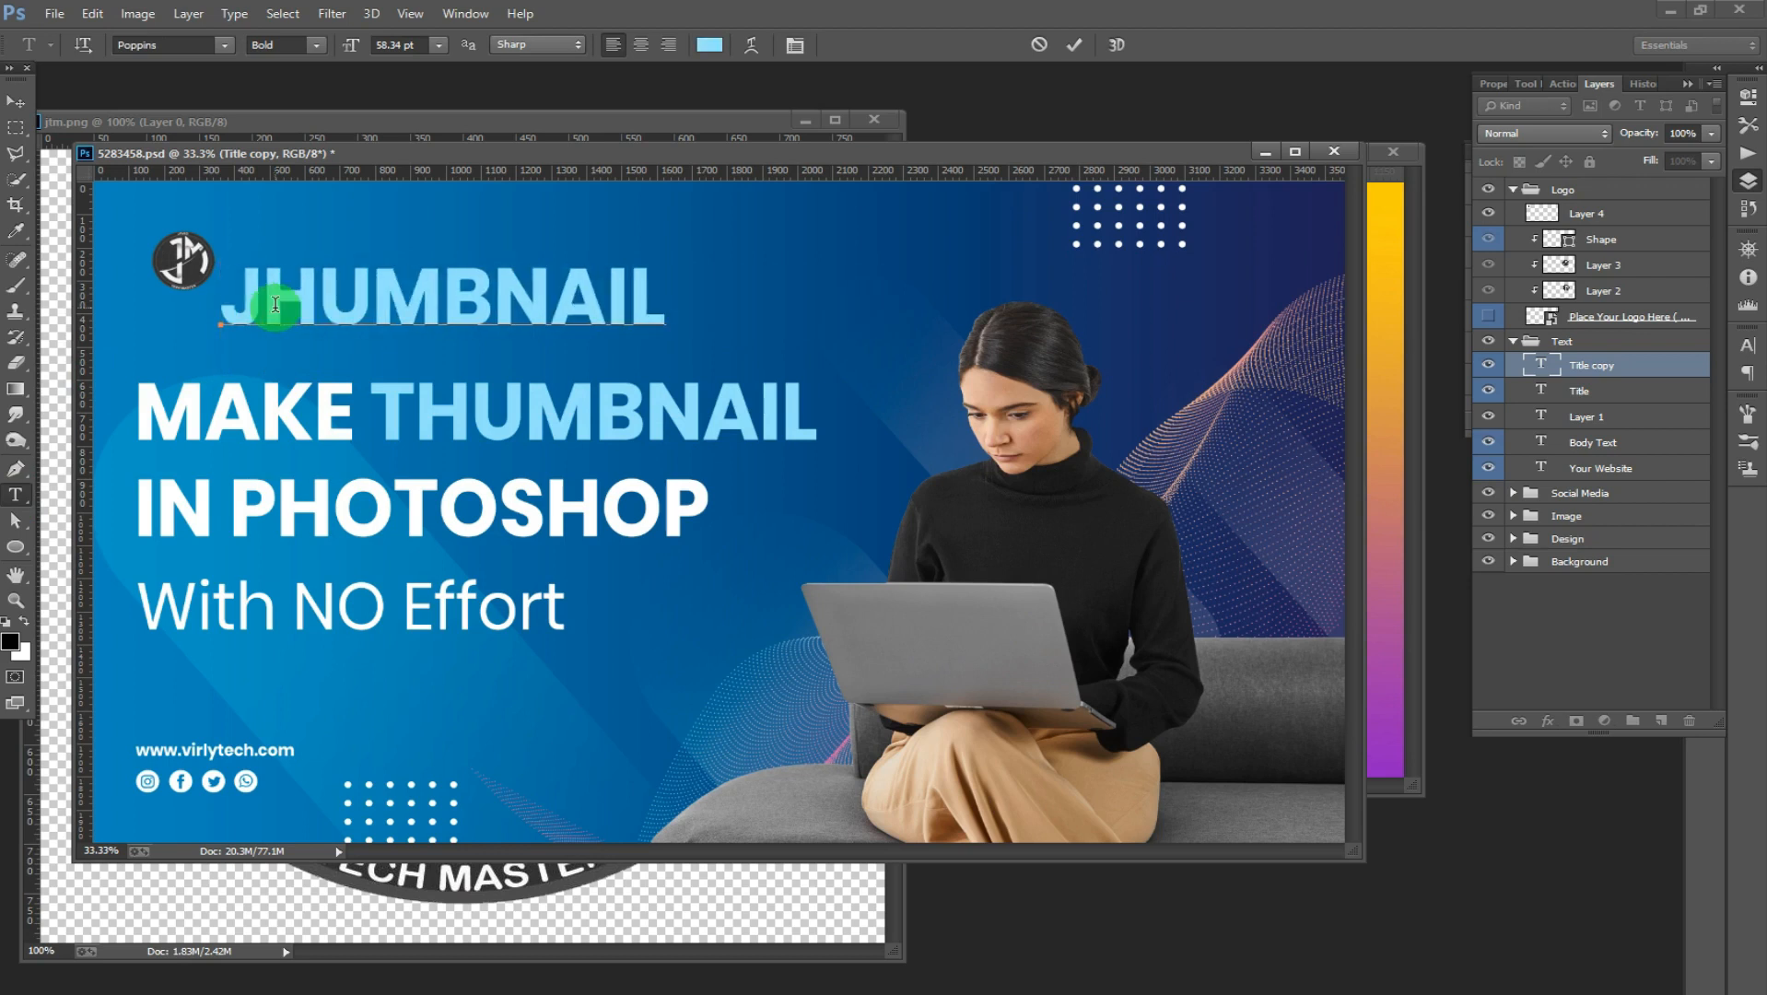
{"action": "key", "text": "shift+End"}
{"action": "key", "text": "BackSpace"}
{"action": "key", "text": "ctrl+a"}
{"action": "left_click", "coordinate": [439, 45]}
{"action": "left_click", "coordinate": [447, 305]}
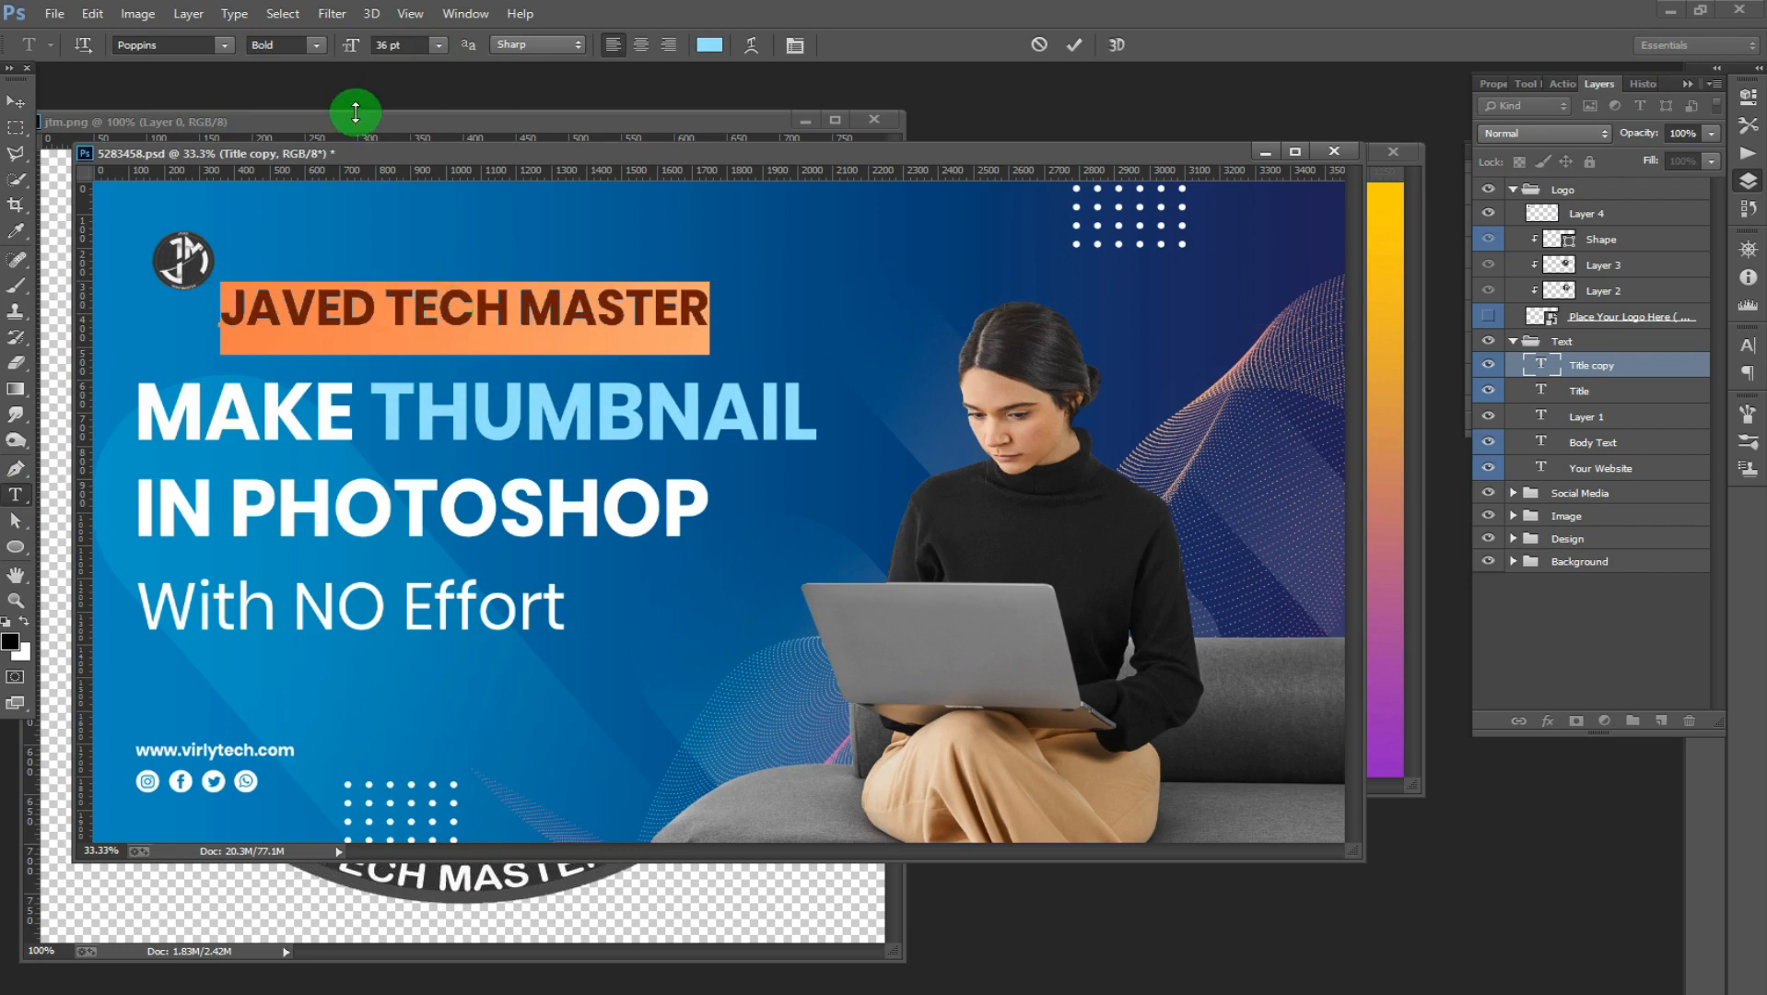
Step: Recolour the JAVED TECH MASTER text to a bright golden yellow
{"action": "left_click", "coordinate": [709, 45]}
{"action": "left_click", "coordinate": [929, 244]}
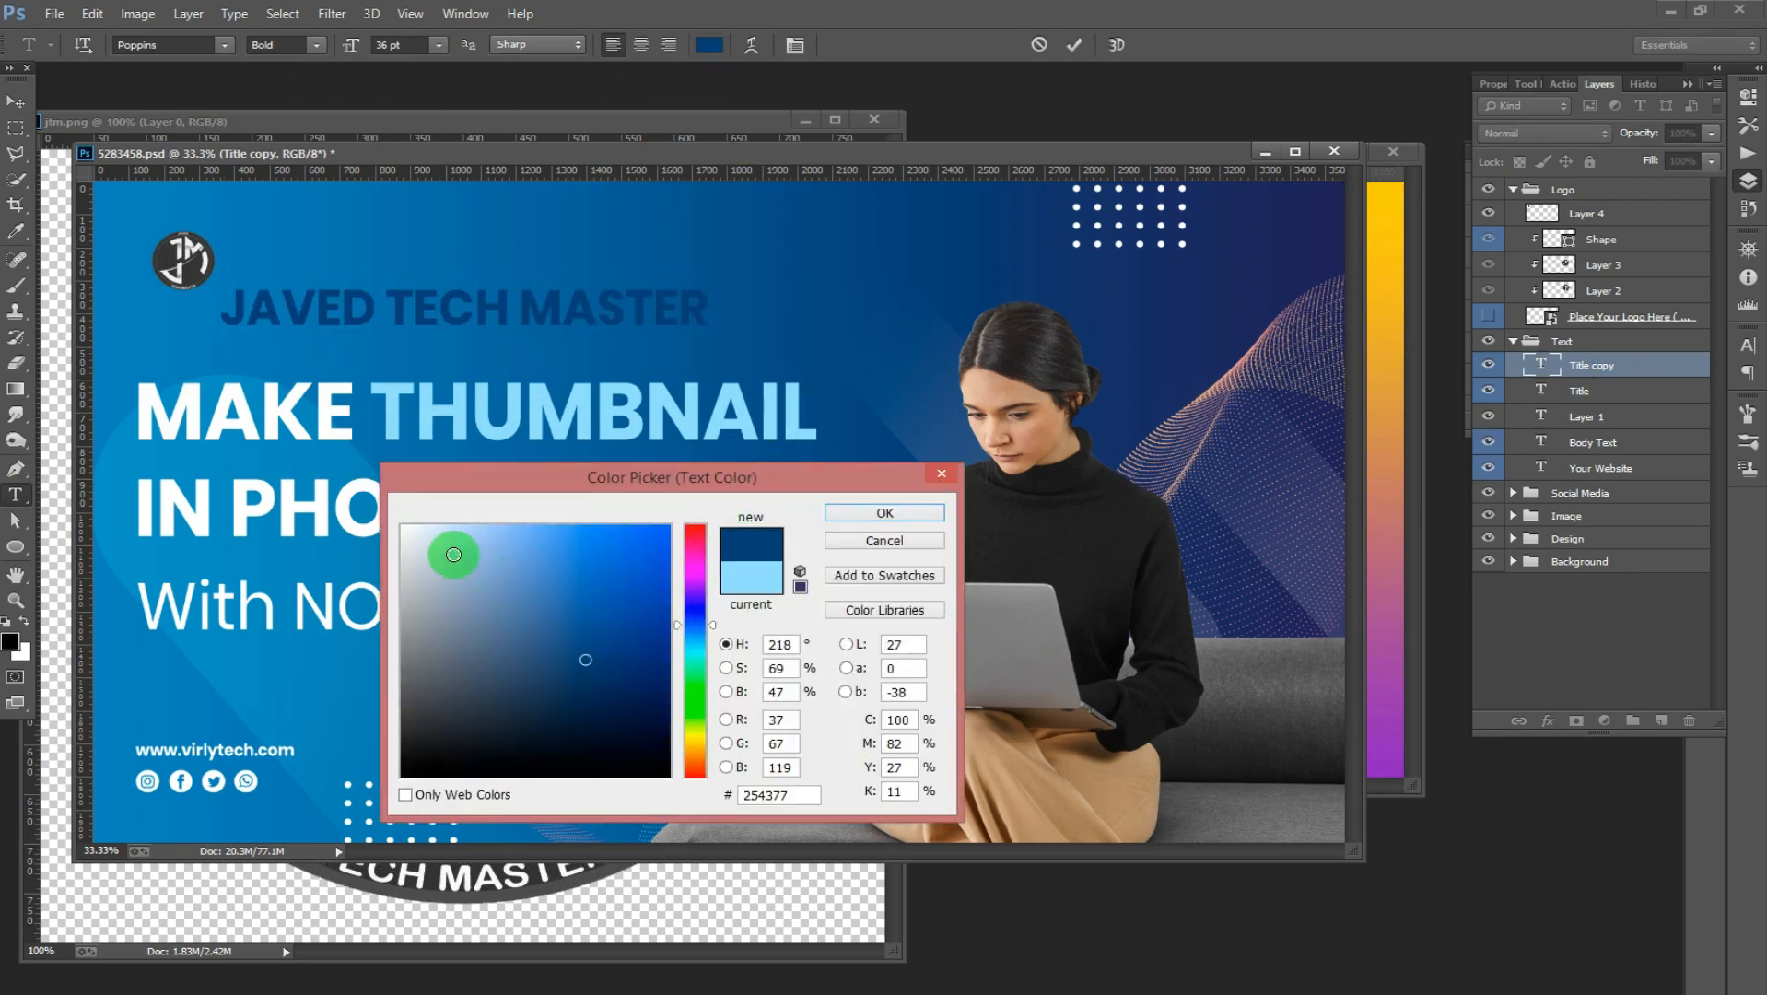
{"action": "left_click", "coordinate": [454, 554]}
{"action": "left_click", "coordinate": [1265, 343]}
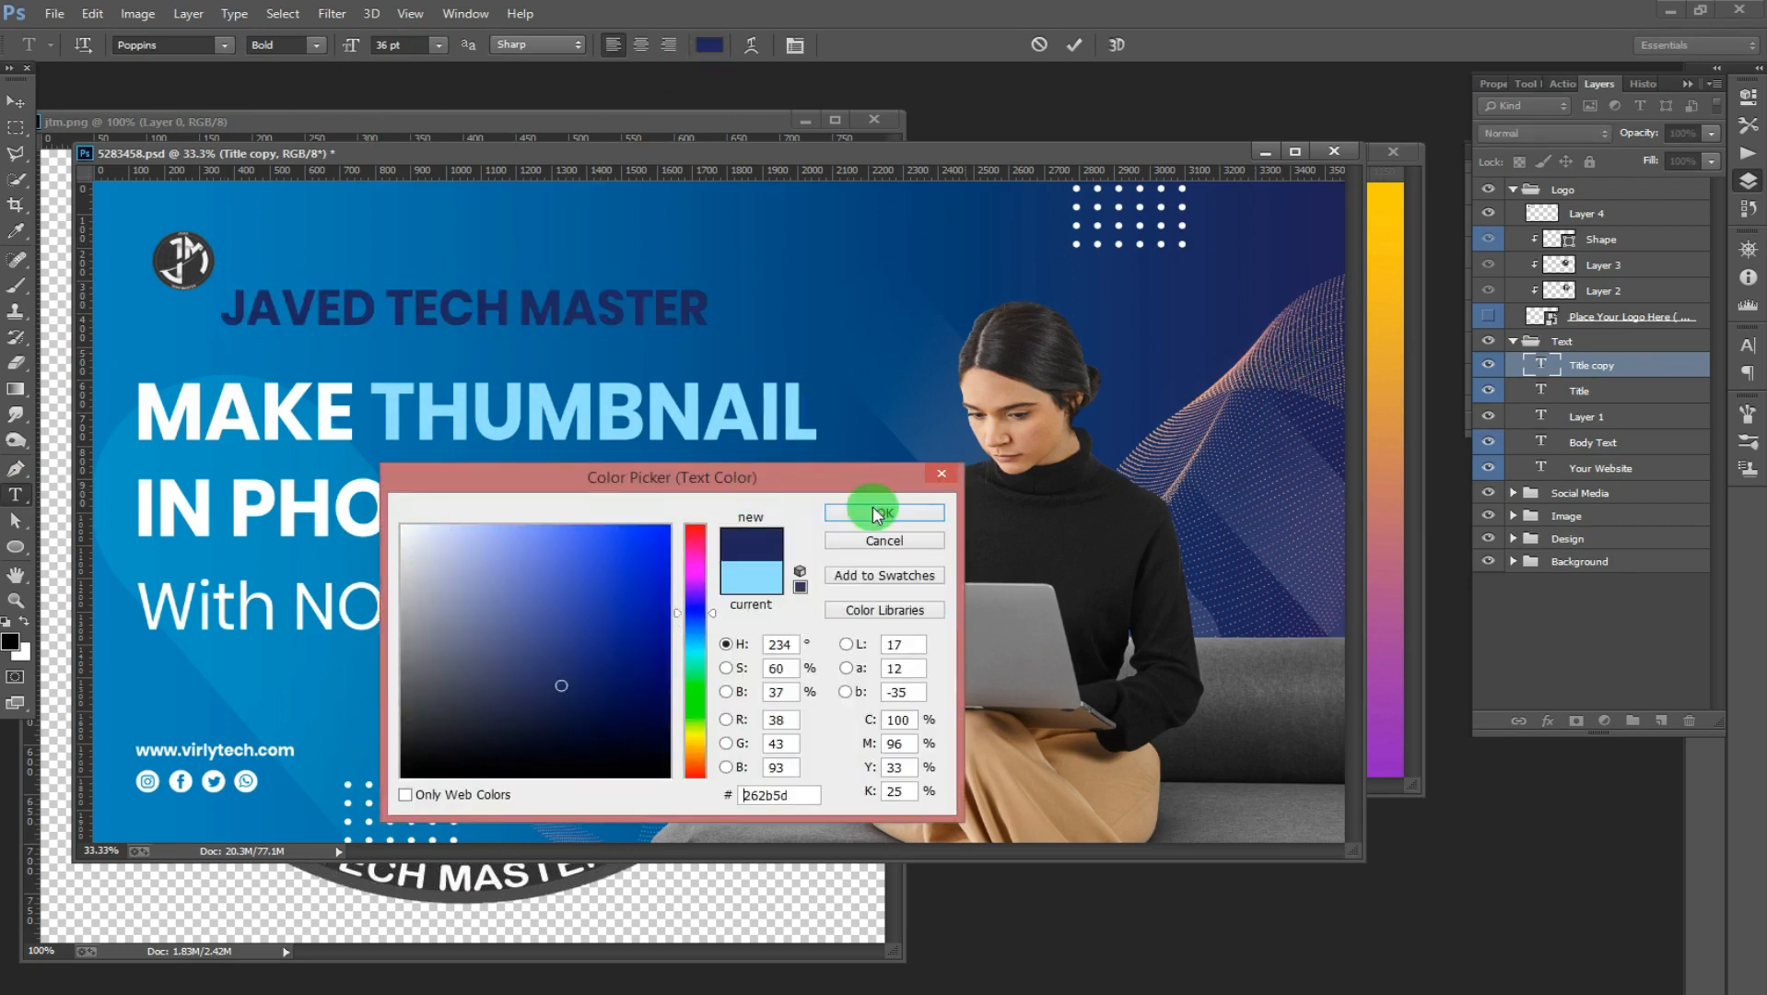
{"action": "left_click", "coordinate": [693, 730]}
{"action": "left_click", "coordinate": [640, 611]}
{"action": "left_click", "coordinate": [695, 741]}
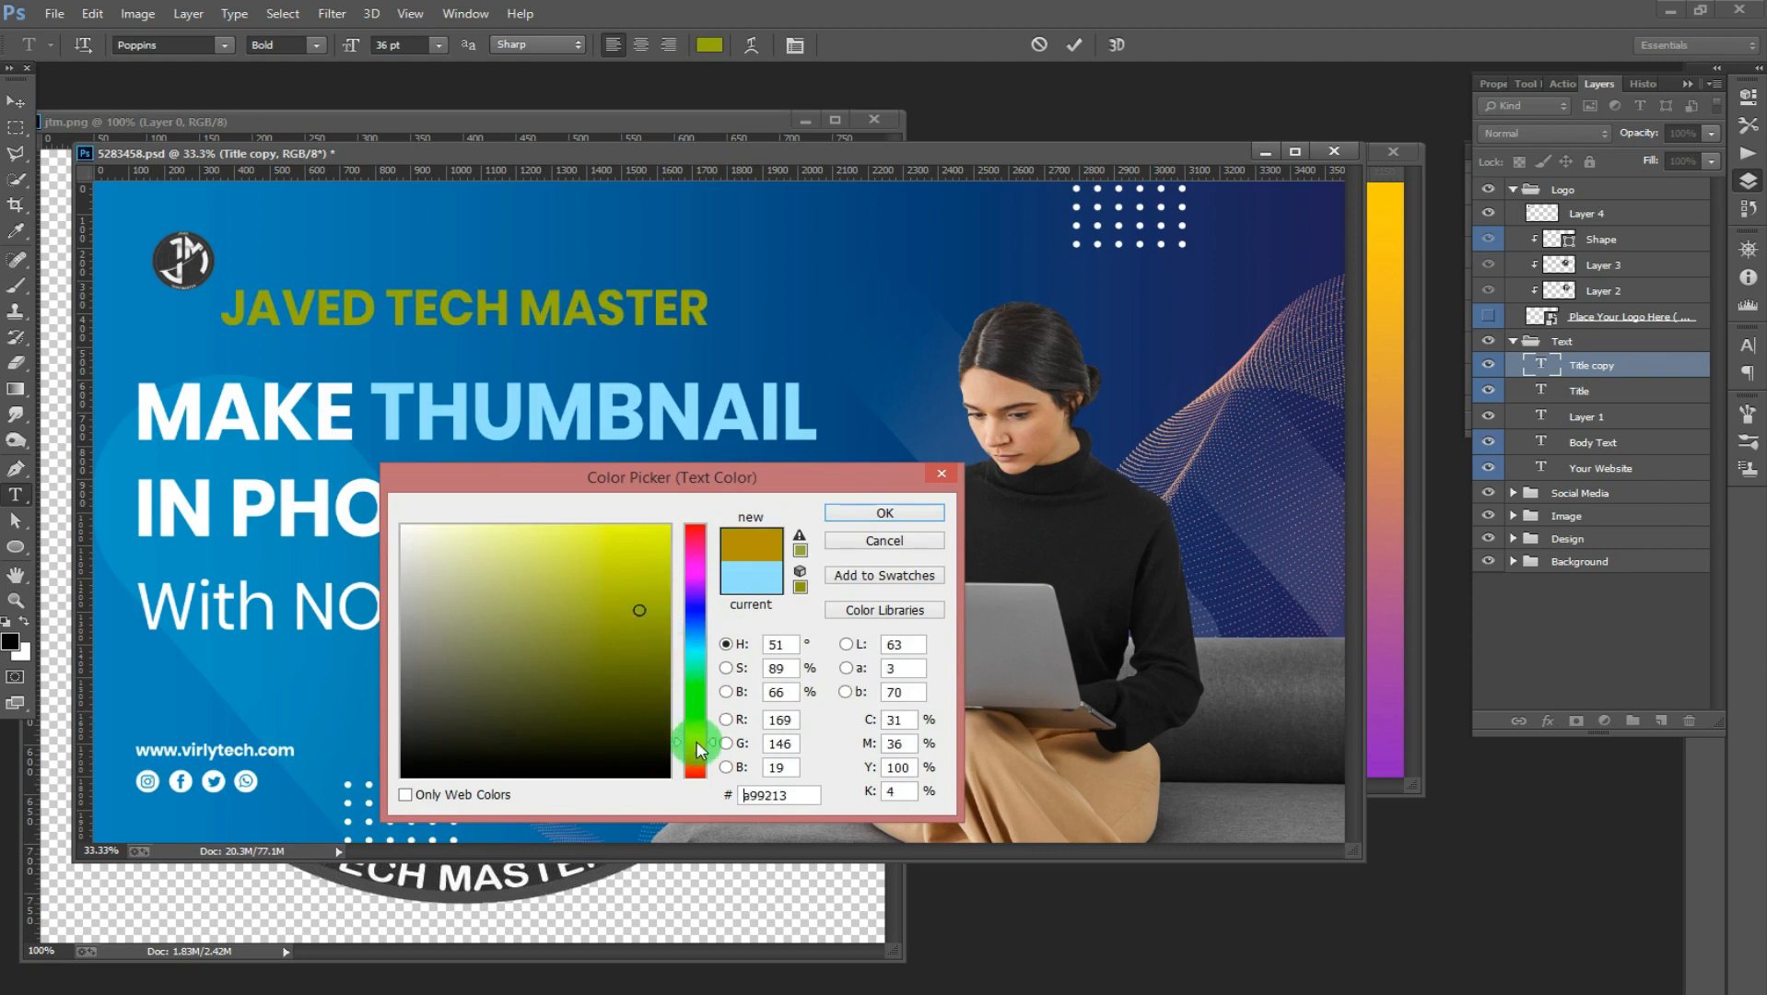
{"action": "left_click", "coordinate": [665, 527]}
{"action": "left_click", "coordinate": [886, 514]}
{"action": "key", "text": "ctrl+Return"}
{"action": "key", "text": "v"}
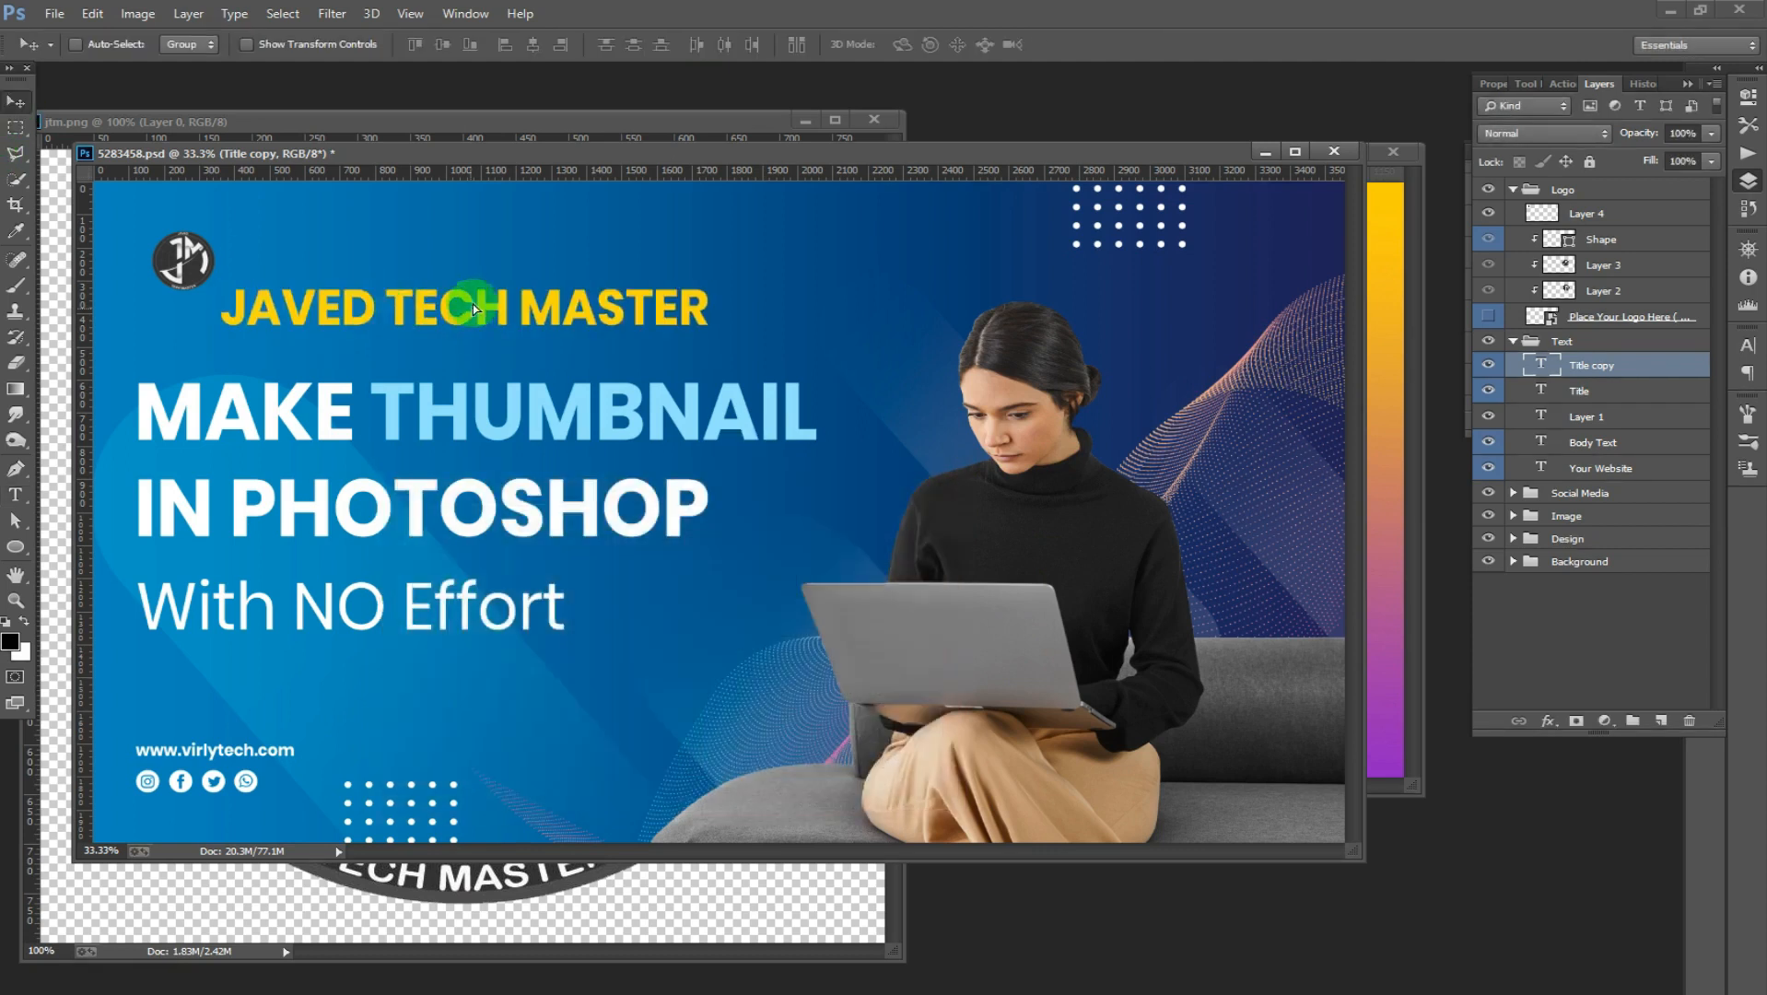
{"action": "left_click_drag", "start_coordinate": [471, 297], "coordinate": [479, 258]}
{"action": "right_click", "coordinate": [197, 755]}
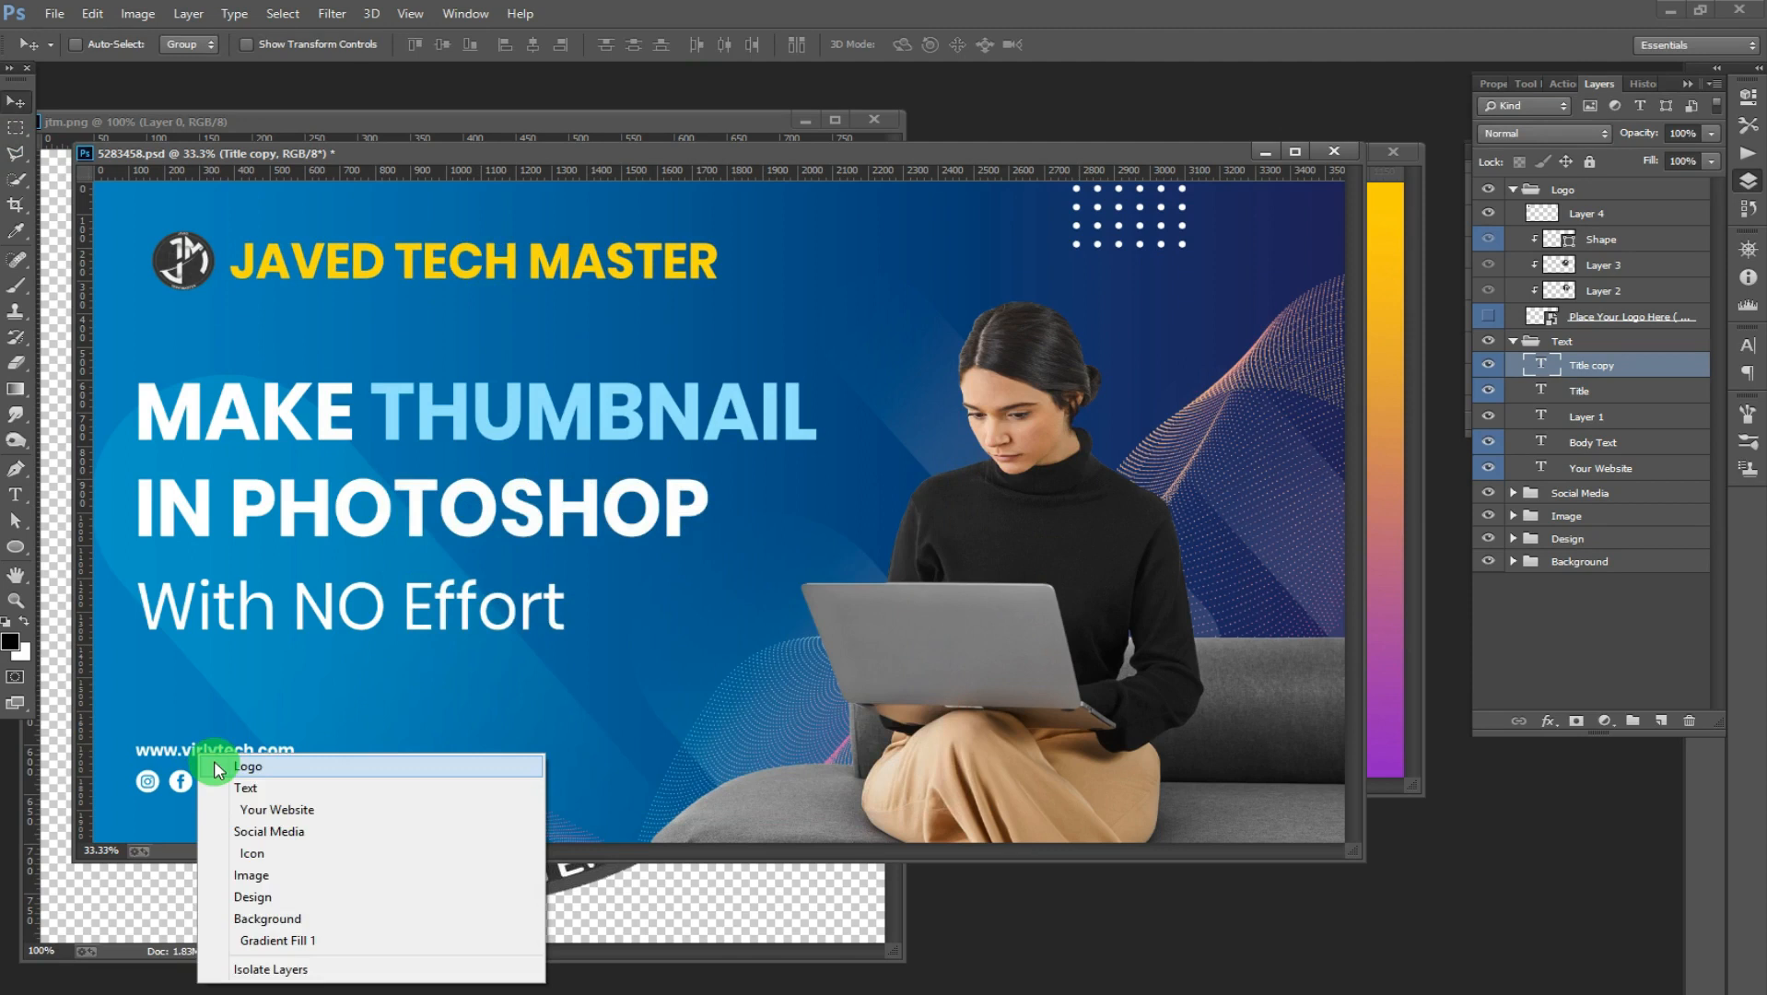
{"action": "left_click", "coordinate": [222, 764]}
{"action": "left_click", "coordinate": [18, 496]}
{"action": "left_click_drag", "start_coordinate": [260, 751], "coordinate": [200, 747]}
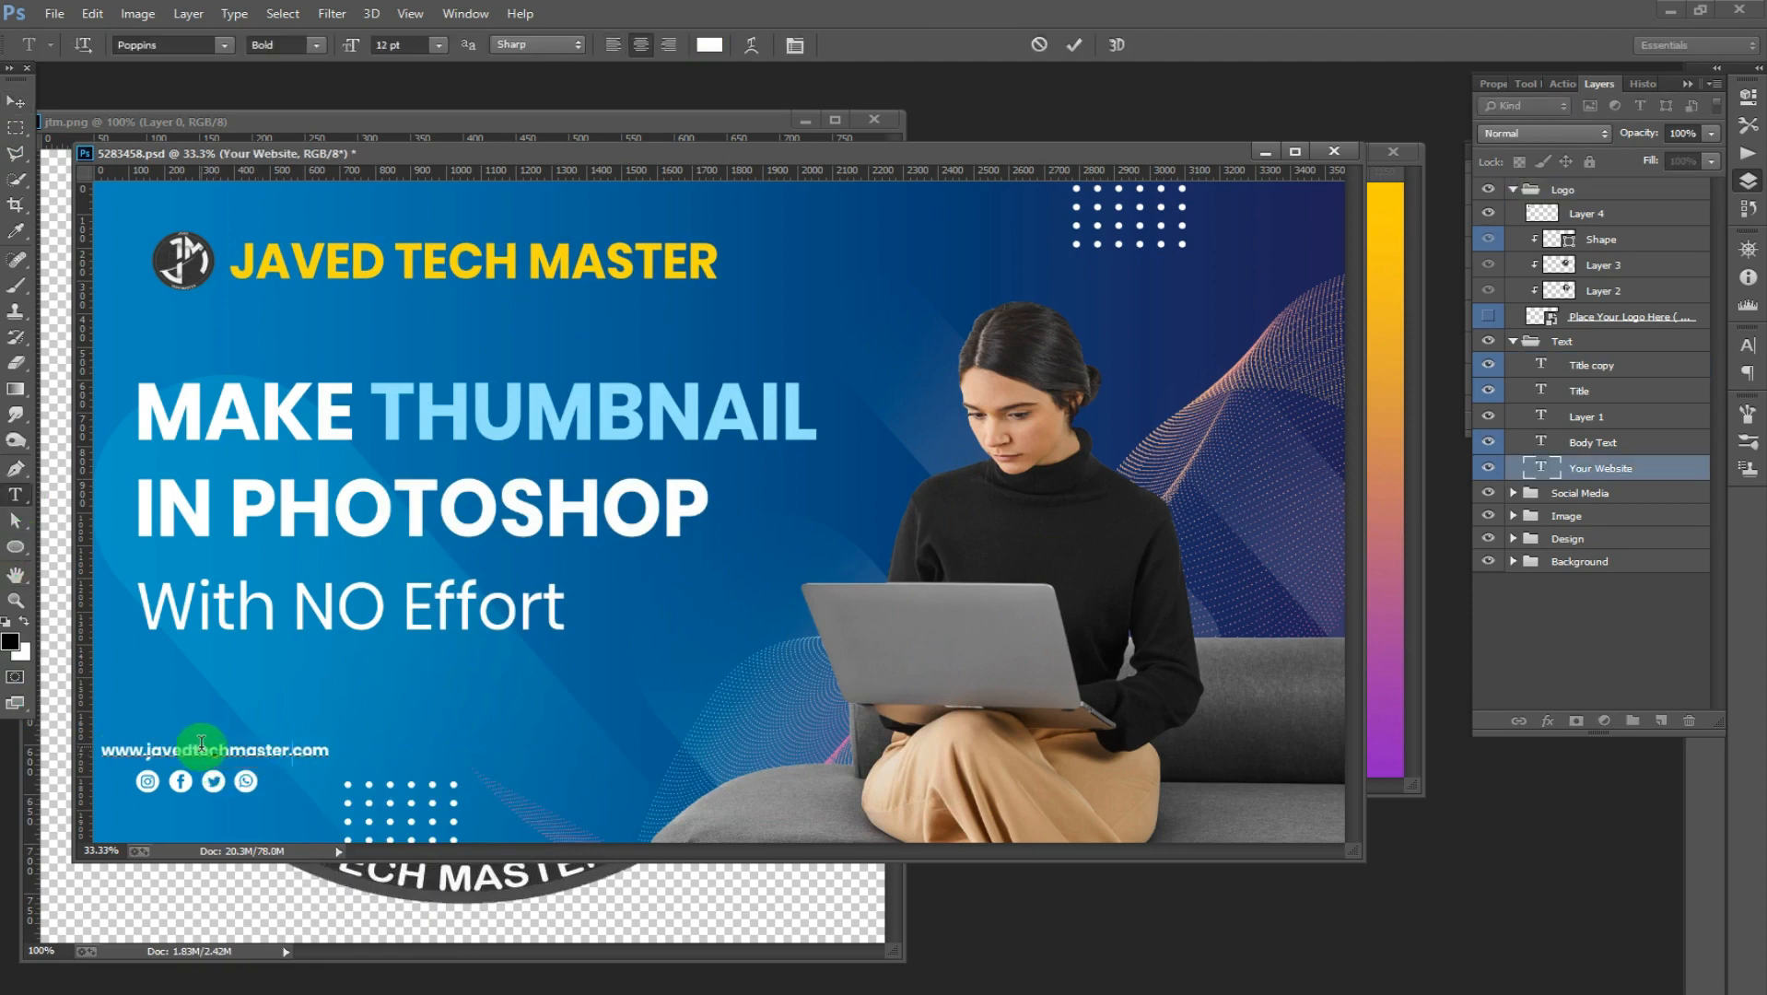
{"action": "left_click", "coordinate": [13, 102]}
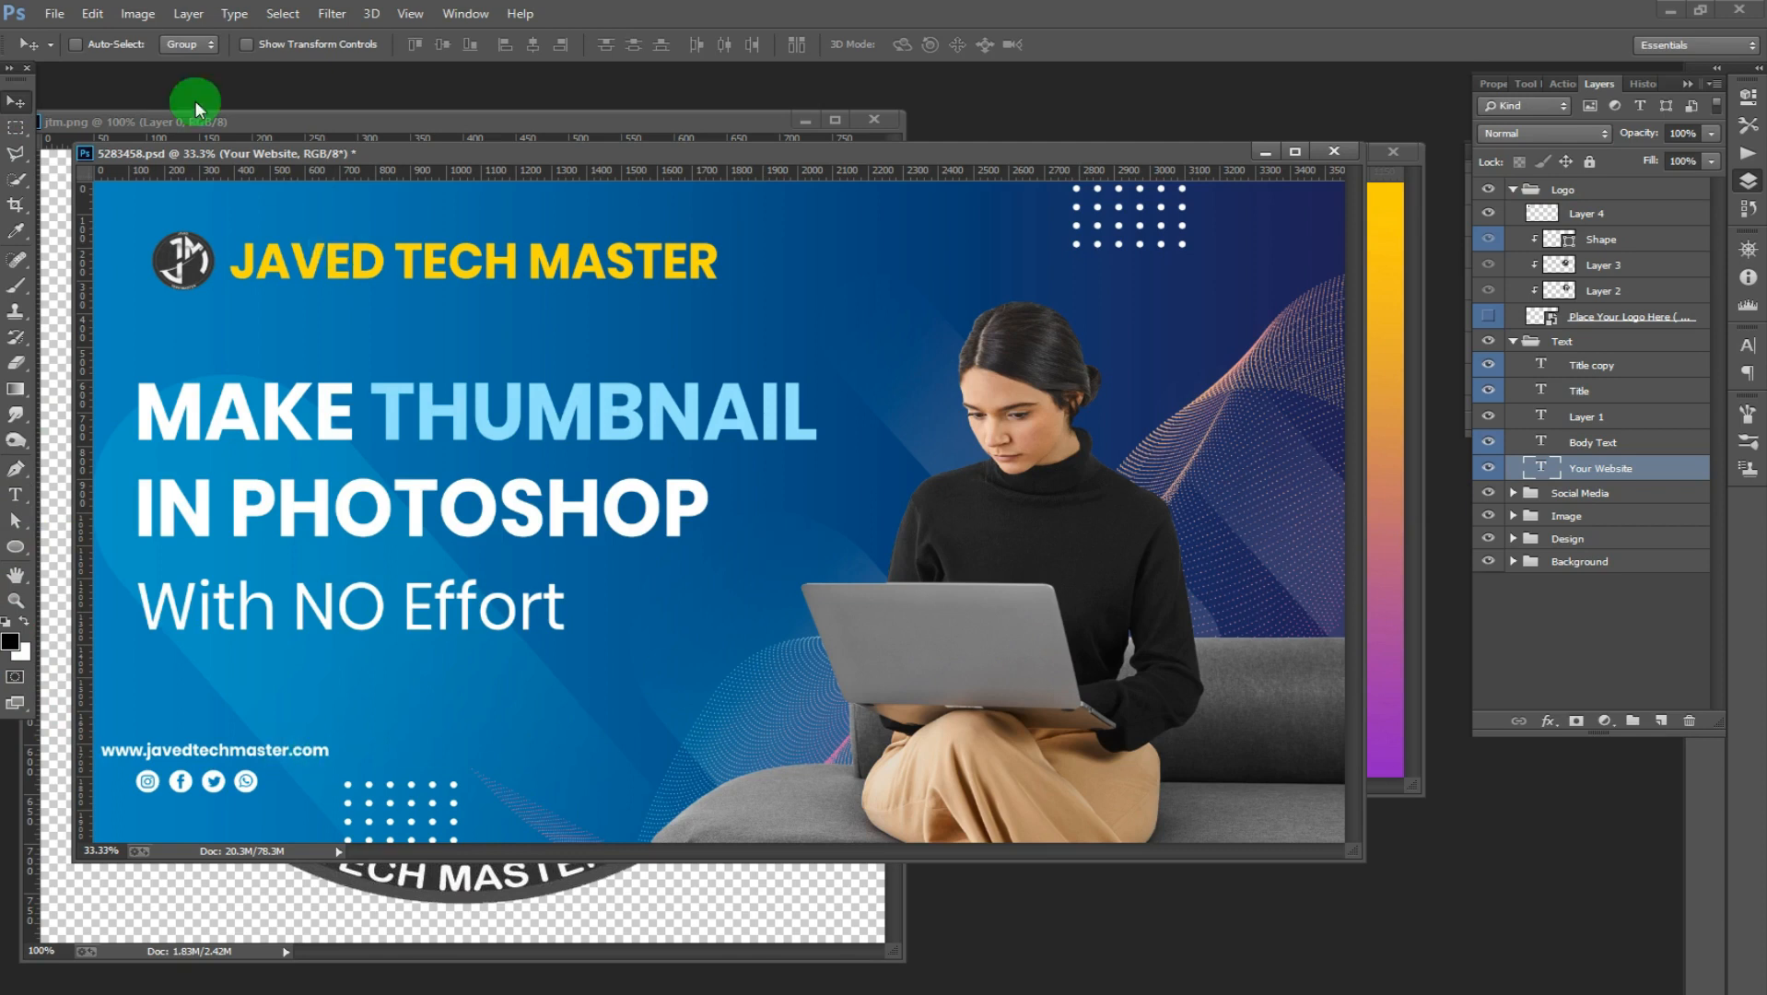
Step: Open the gradient editor for the Gradient Fill 1 layer in the Background group
{"action": "left_click", "coordinate": [1511, 566]}
{"action": "left_click", "coordinate": [1514, 564]}
{"action": "double_click", "coordinate": [1550, 584]}
{"action": "left_click", "coordinate": [1208, 453]}
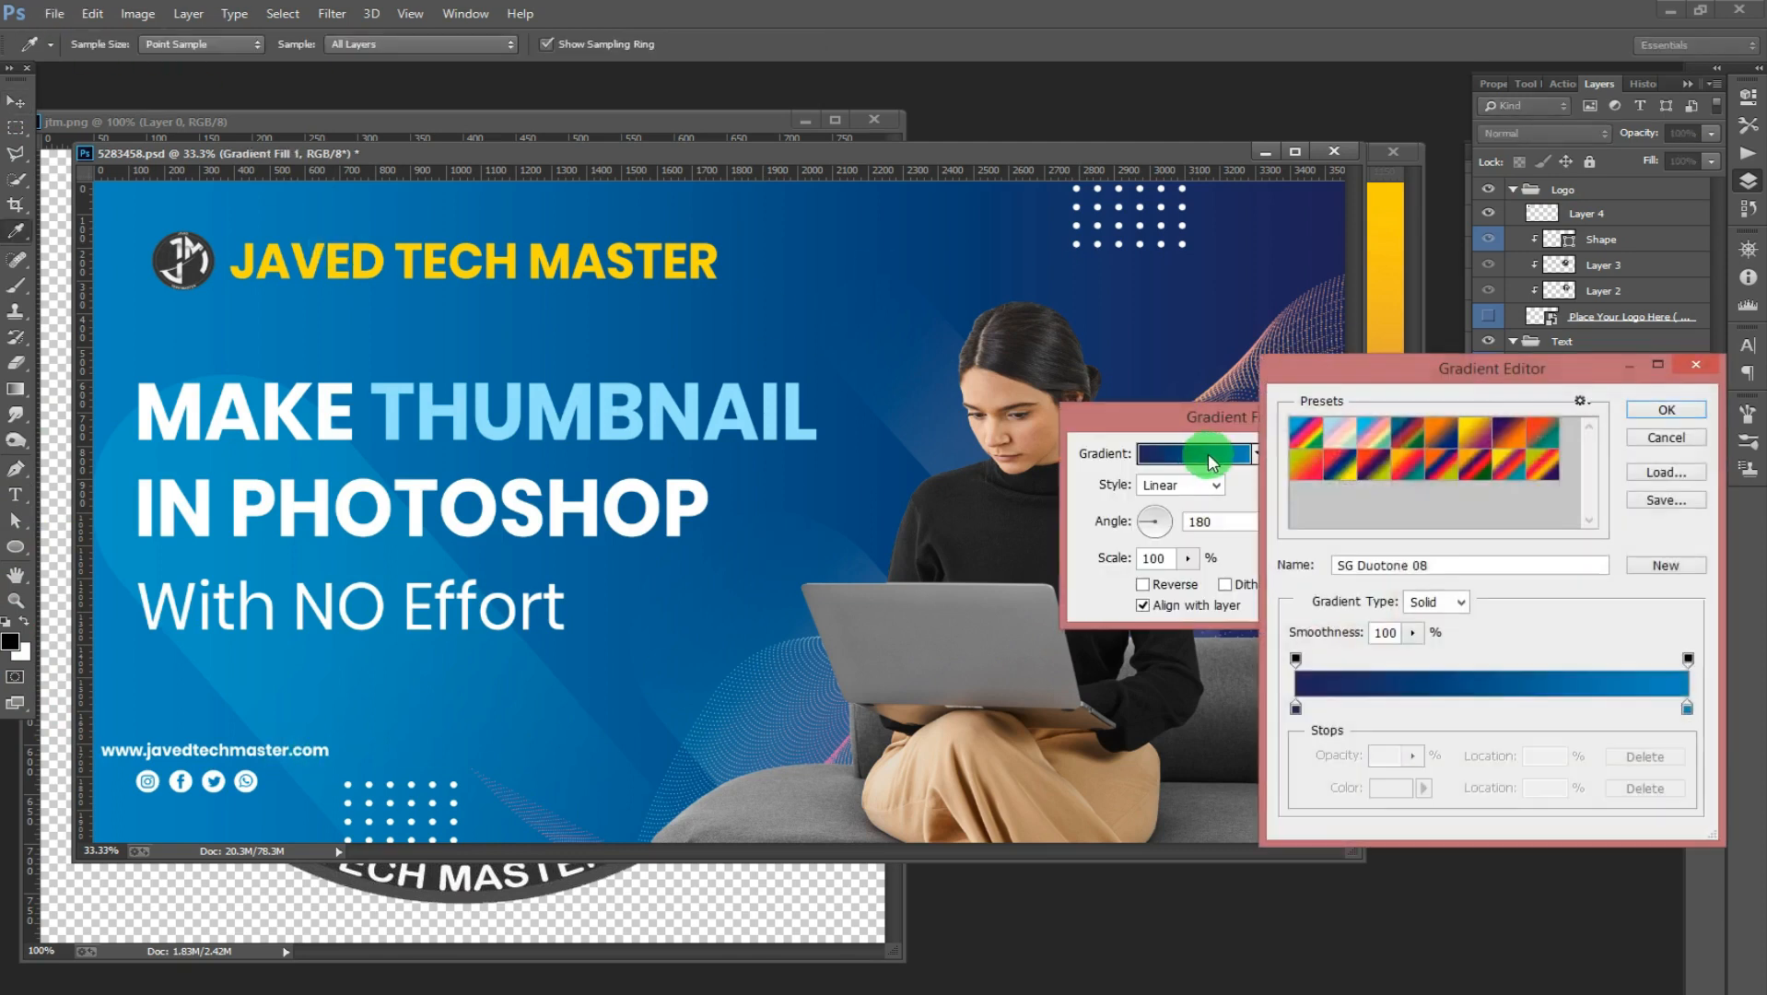
Step: Try other gradient presets on the background, including Yellow, Violet and Red-Orange, Blue-Green and Blue-Violet, Yellow-Orange
{"action": "left_click", "coordinate": [1342, 474]}
{"action": "left_click", "coordinate": [1445, 435]}
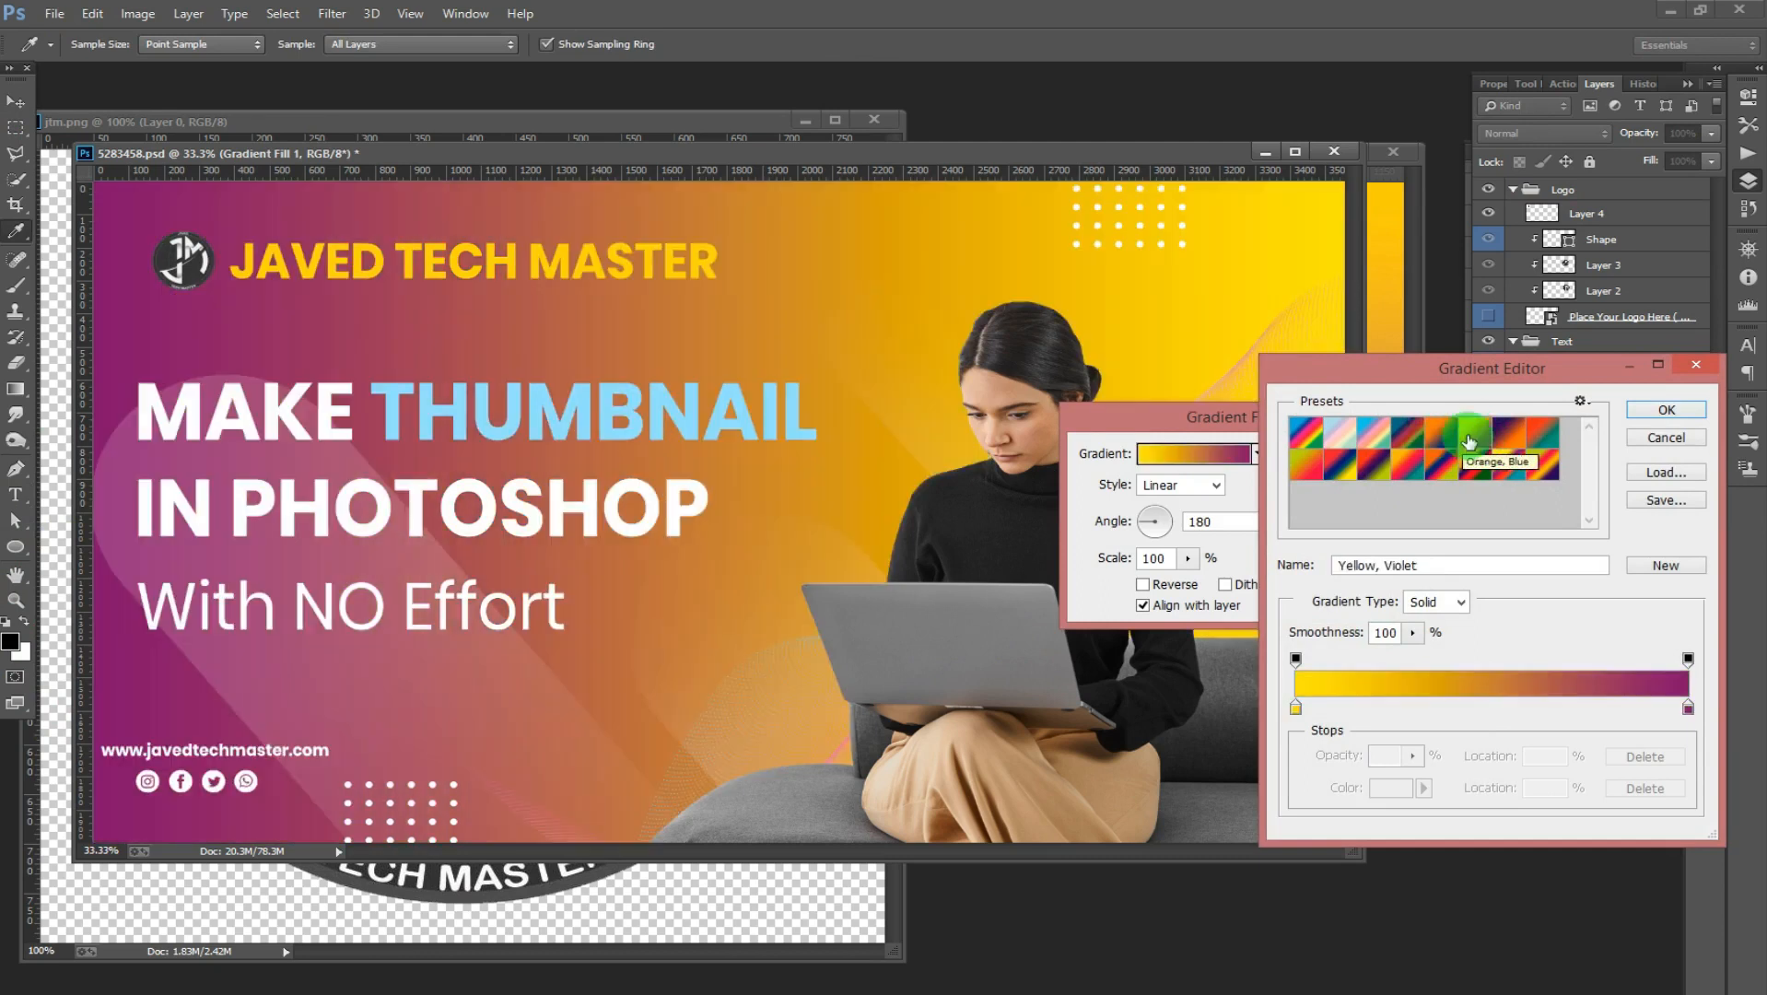
{"action": "left_click", "coordinate": [1473, 438]}
{"action": "left_click", "coordinate": [1516, 445]}
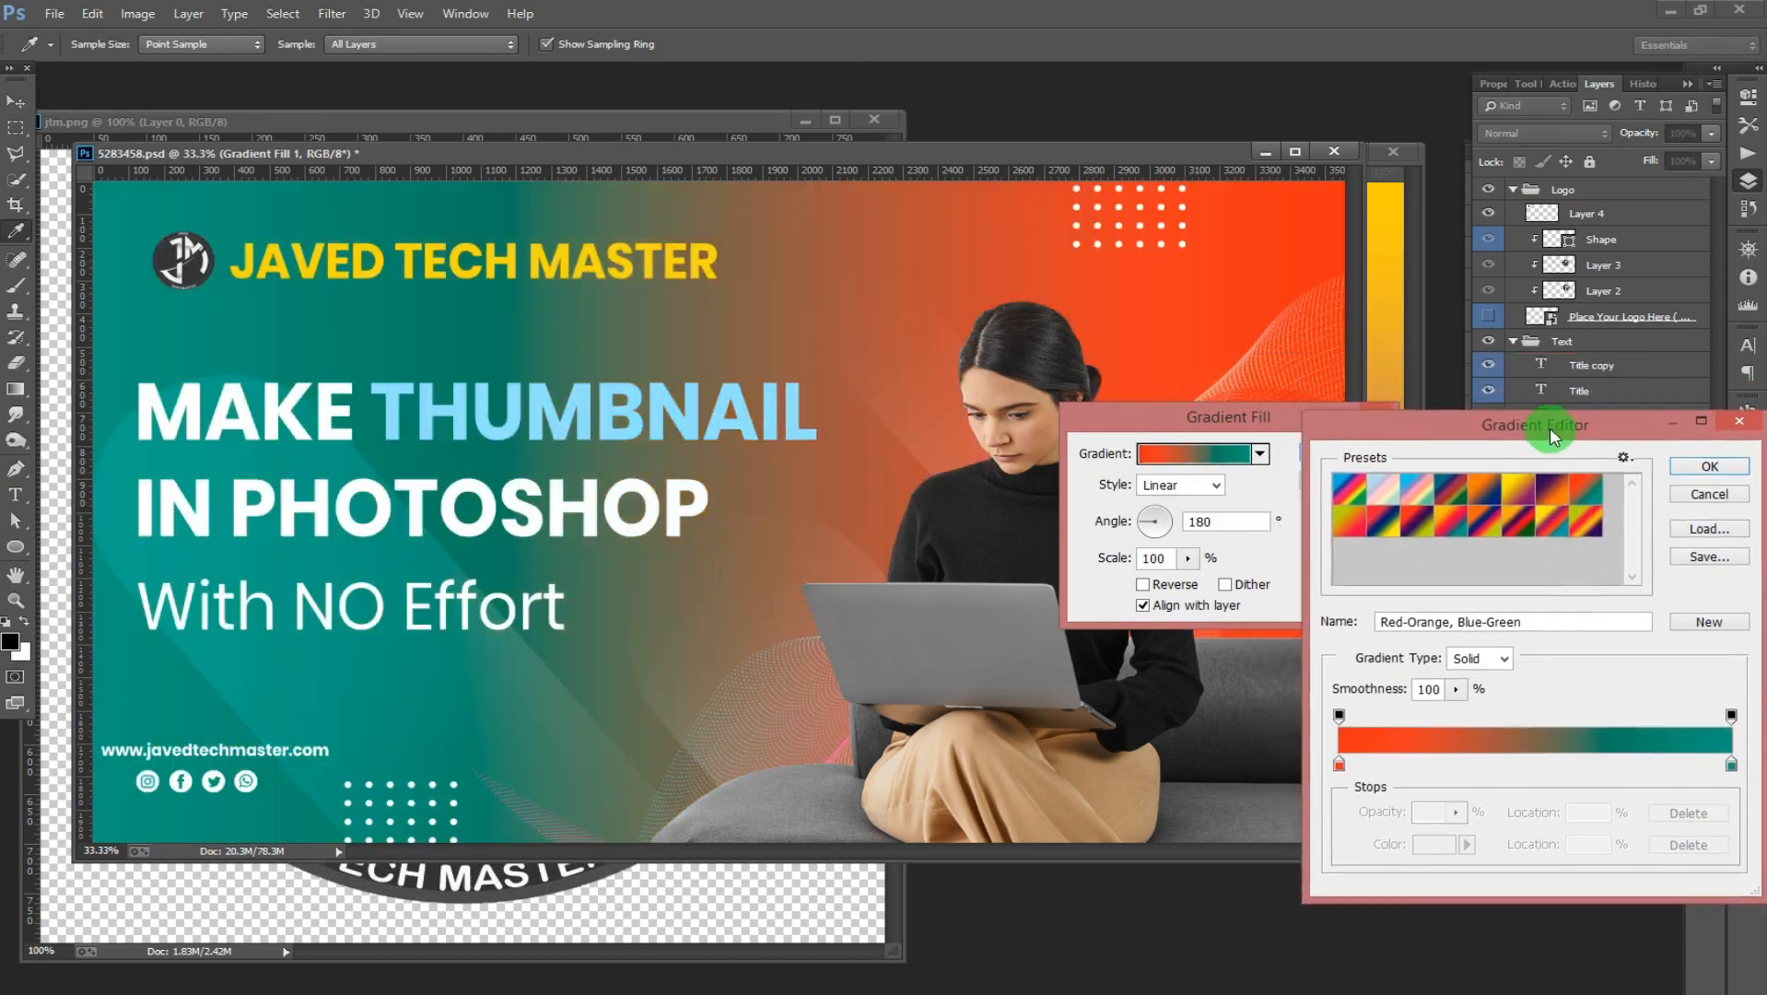
{"action": "left_click", "coordinate": [1502, 503]}
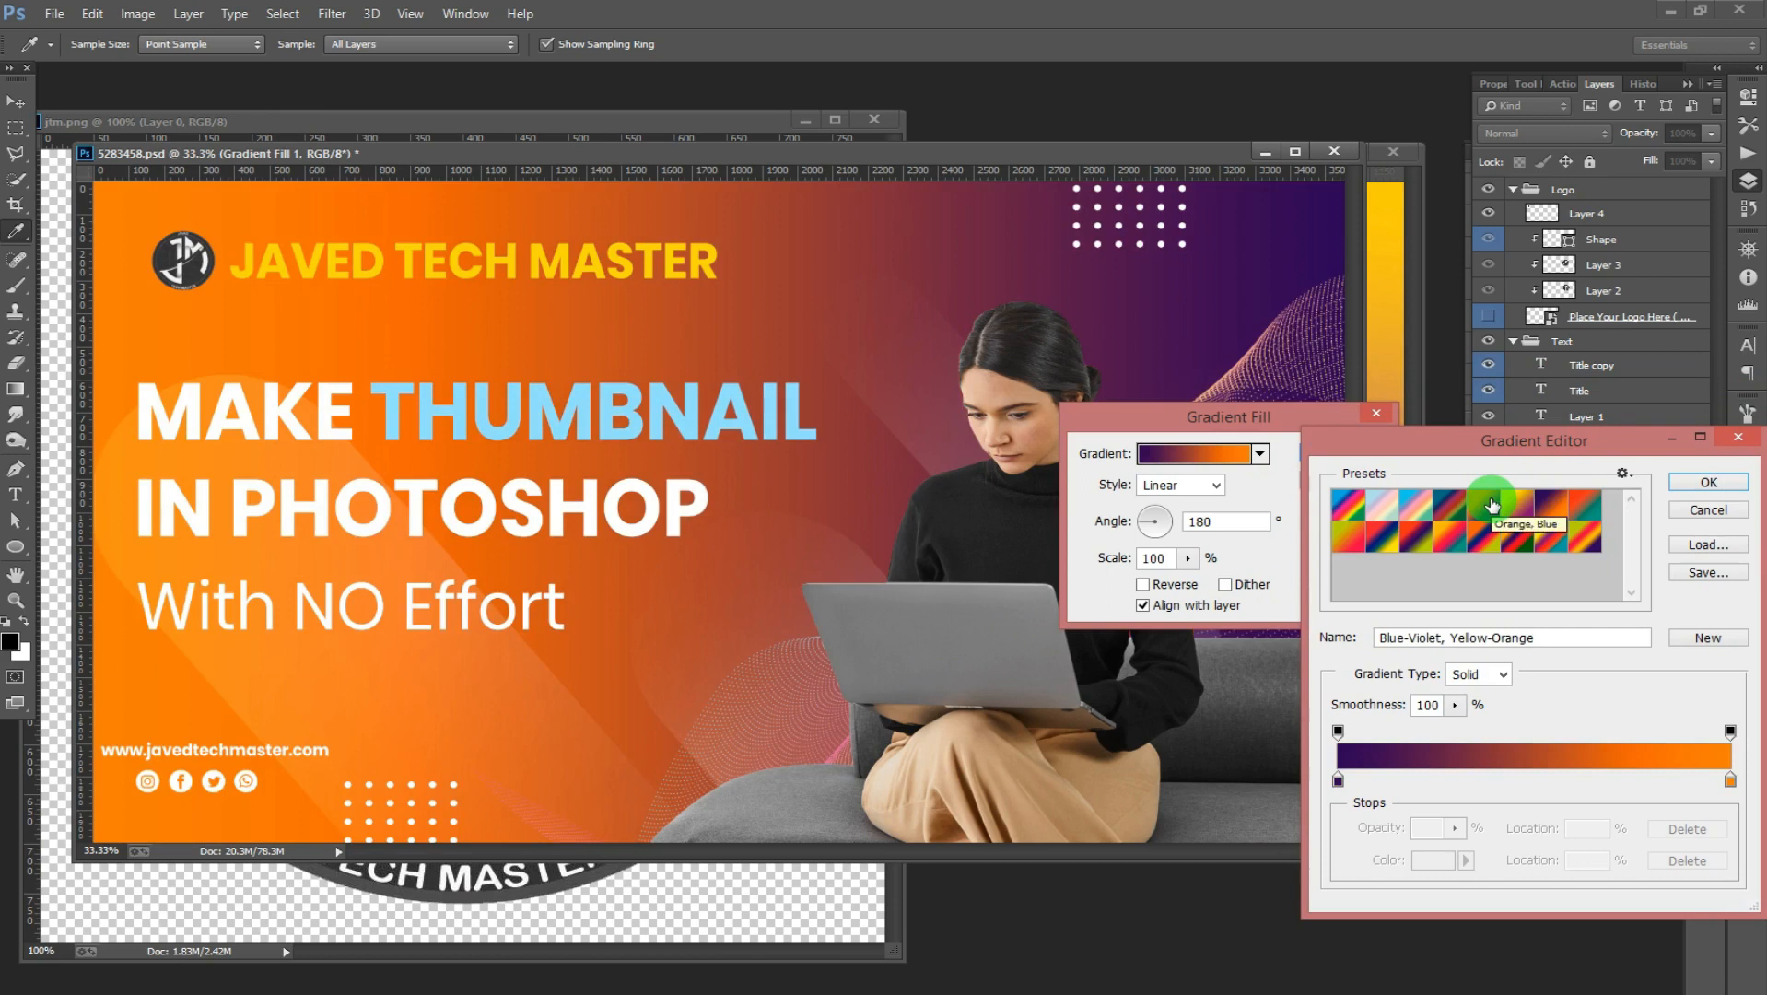
{"action": "left_click", "coordinate": [1355, 498]}
{"action": "left_click", "coordinate": [1427, 502]}
Step: Apply the Orange, Blue gradient preset to the background fill
{"action": "left_click", "coordinate": [1490, 504]}
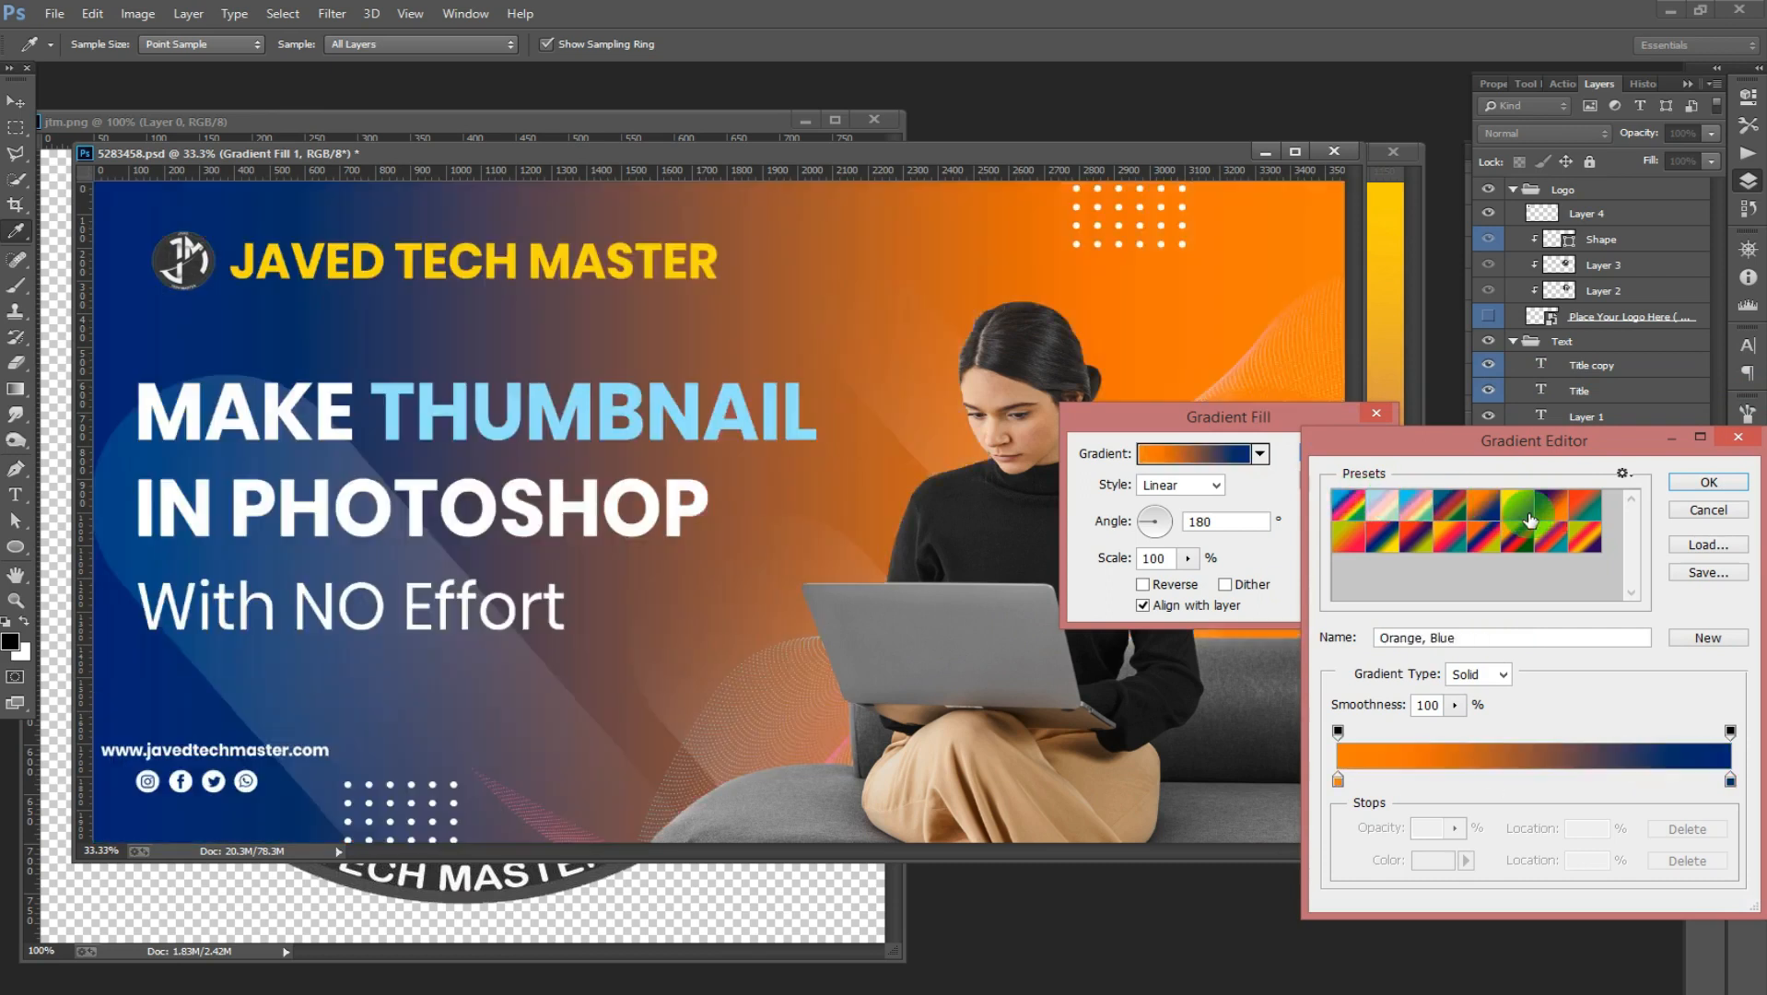
{"action": "left_click_drag", "start_coordinate": [1545, 450], "coordinate": [1592, 493]}
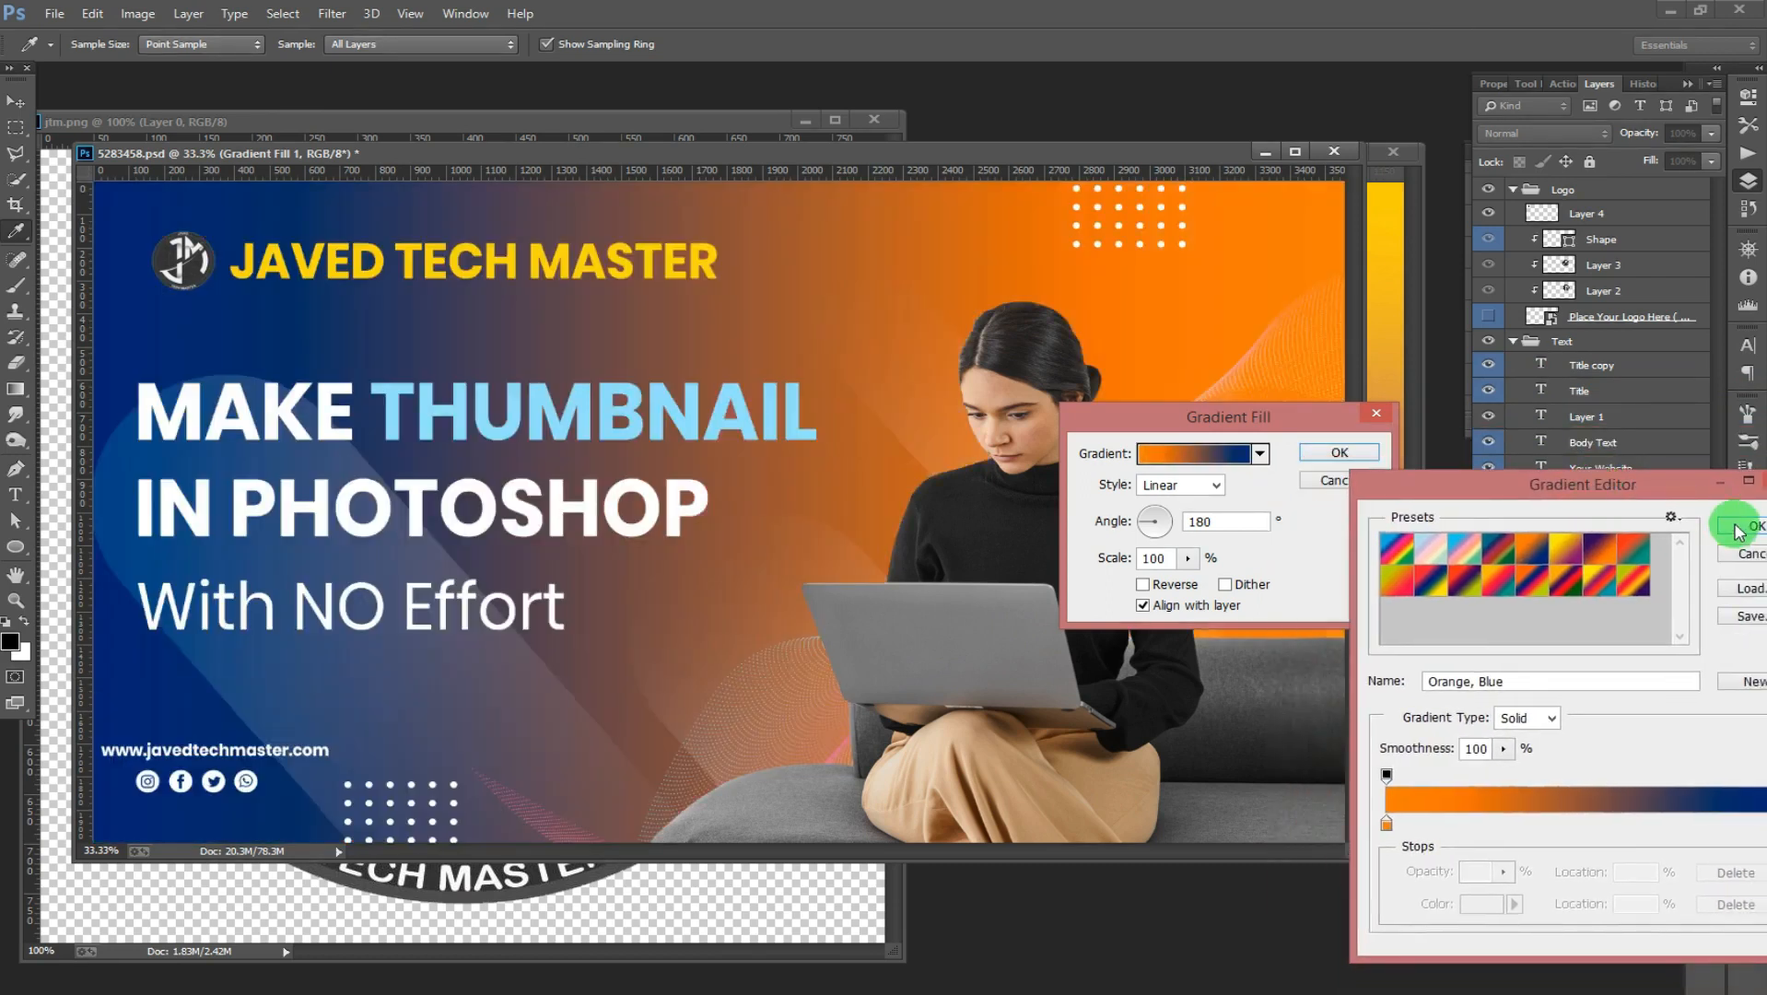
{"action": "left_click", "coordinate": [1737, 525]}
{"action": "left_click", "coordinate": [1340, 453]}
{"action": "mouse_move", "coordinate": [631, 154]}
{"action": "left_mouse_down"}
{"action": "mouse_move", "coordinate": [632, 114]}
{"action": "mouse_move", "coordinate": [629, 178]}
{"action": "left_mouse_up"}
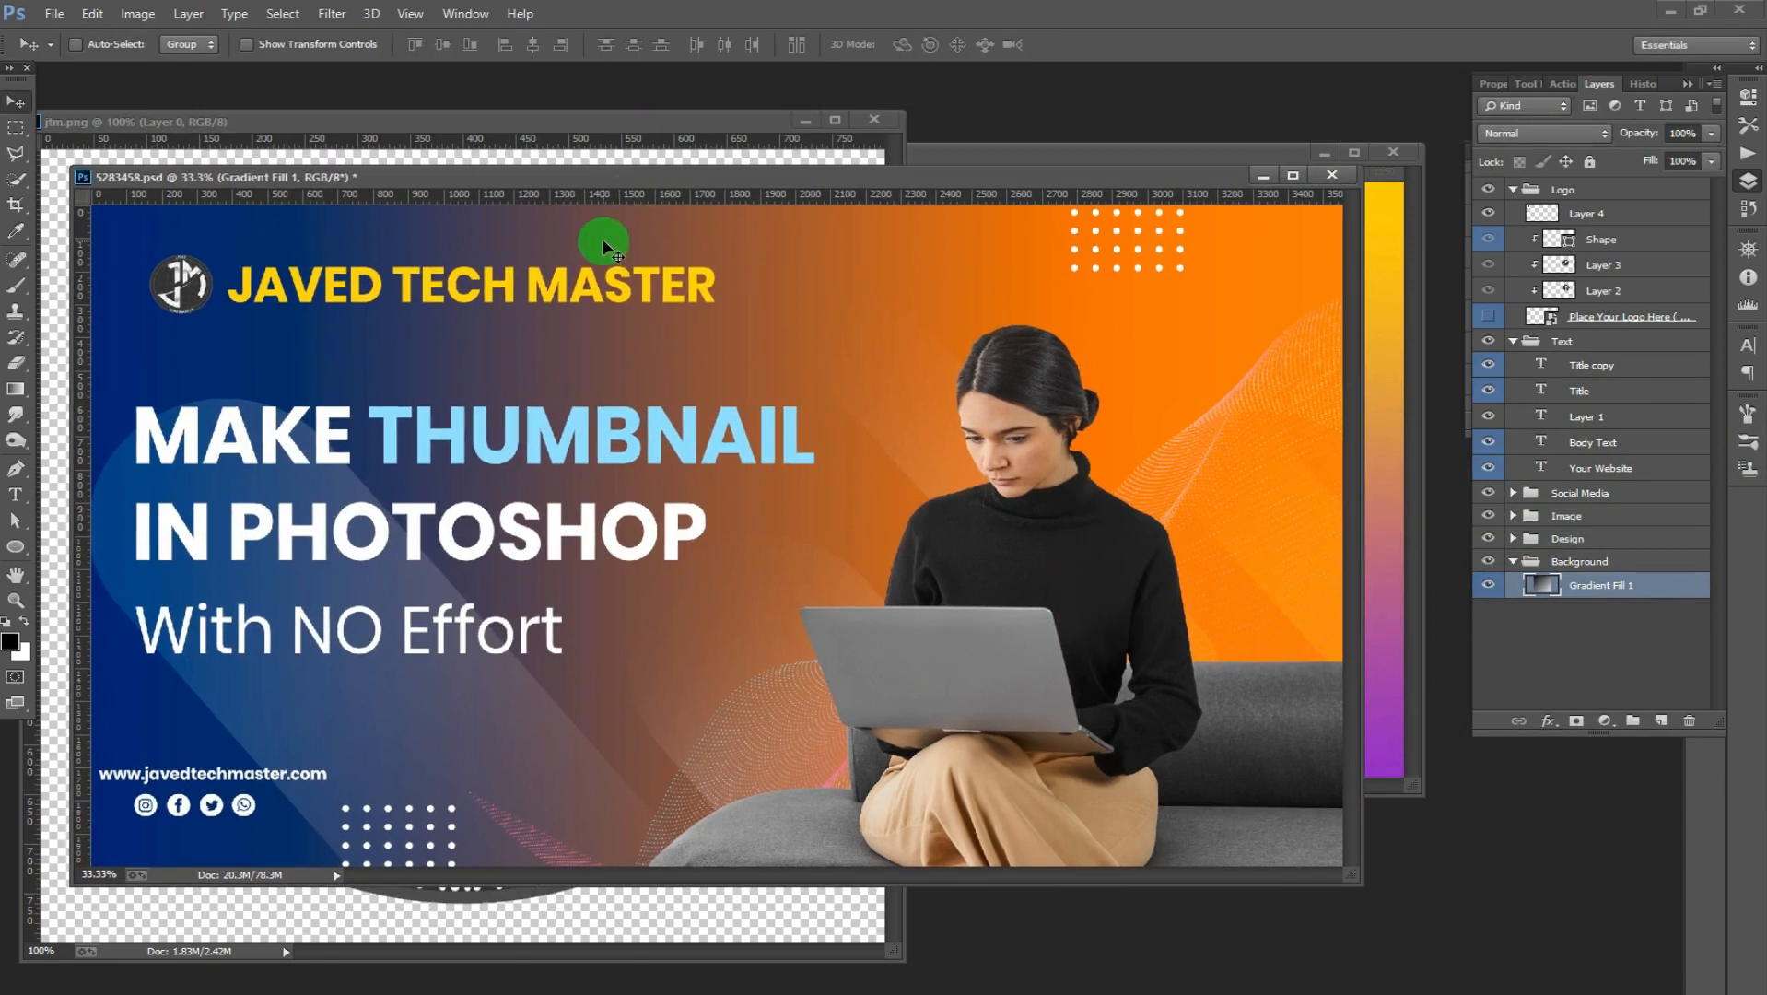
Step: Try hiding the Logo and Text groups in turn to find which one holds the JAVED TECH MASTER title
{"action": "right_click", "coordinate": [397, 283]}
{"action": "left_click", "coordinate": [443, 296]}
{"action": "left_click", "coordinate": [1489, 189]}
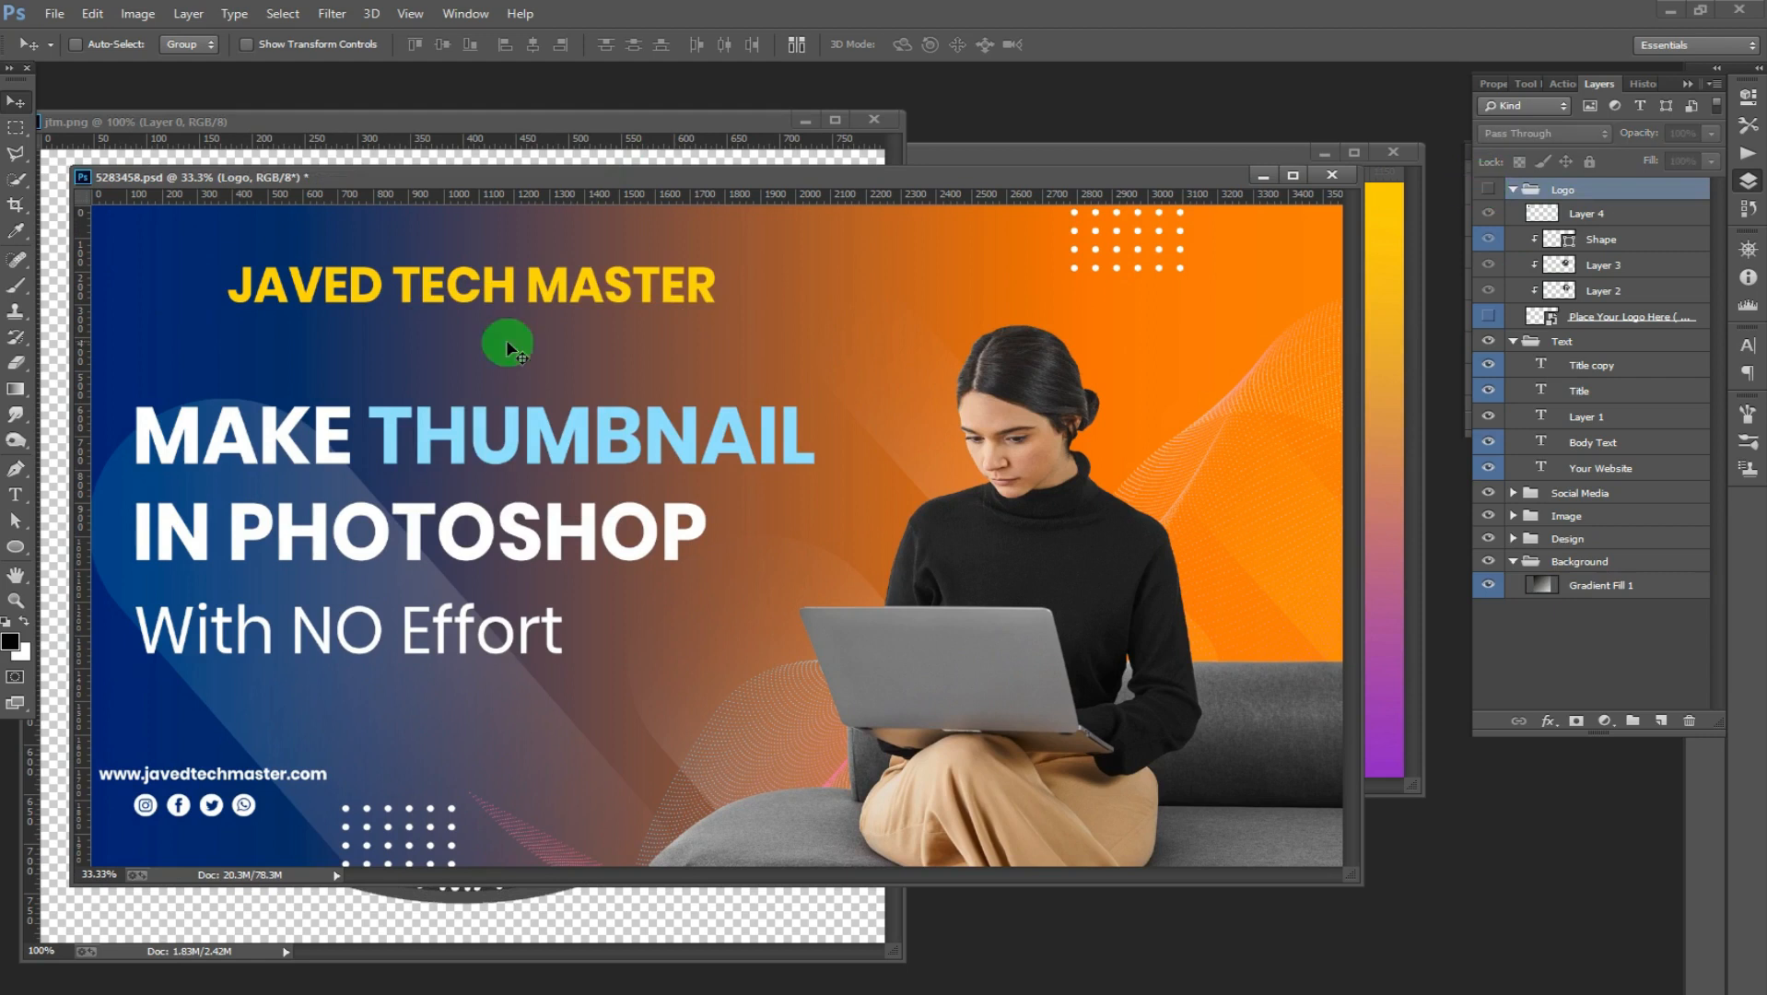
{"action": "right_click", "coordinate": [352, 293]}
{"action": "left_click", "coordinate": [424, 295]}
{"action": "left_click", "coordinate": [1489, 343]}
{"action": "left_click", "coordinate": [1488, 343]}
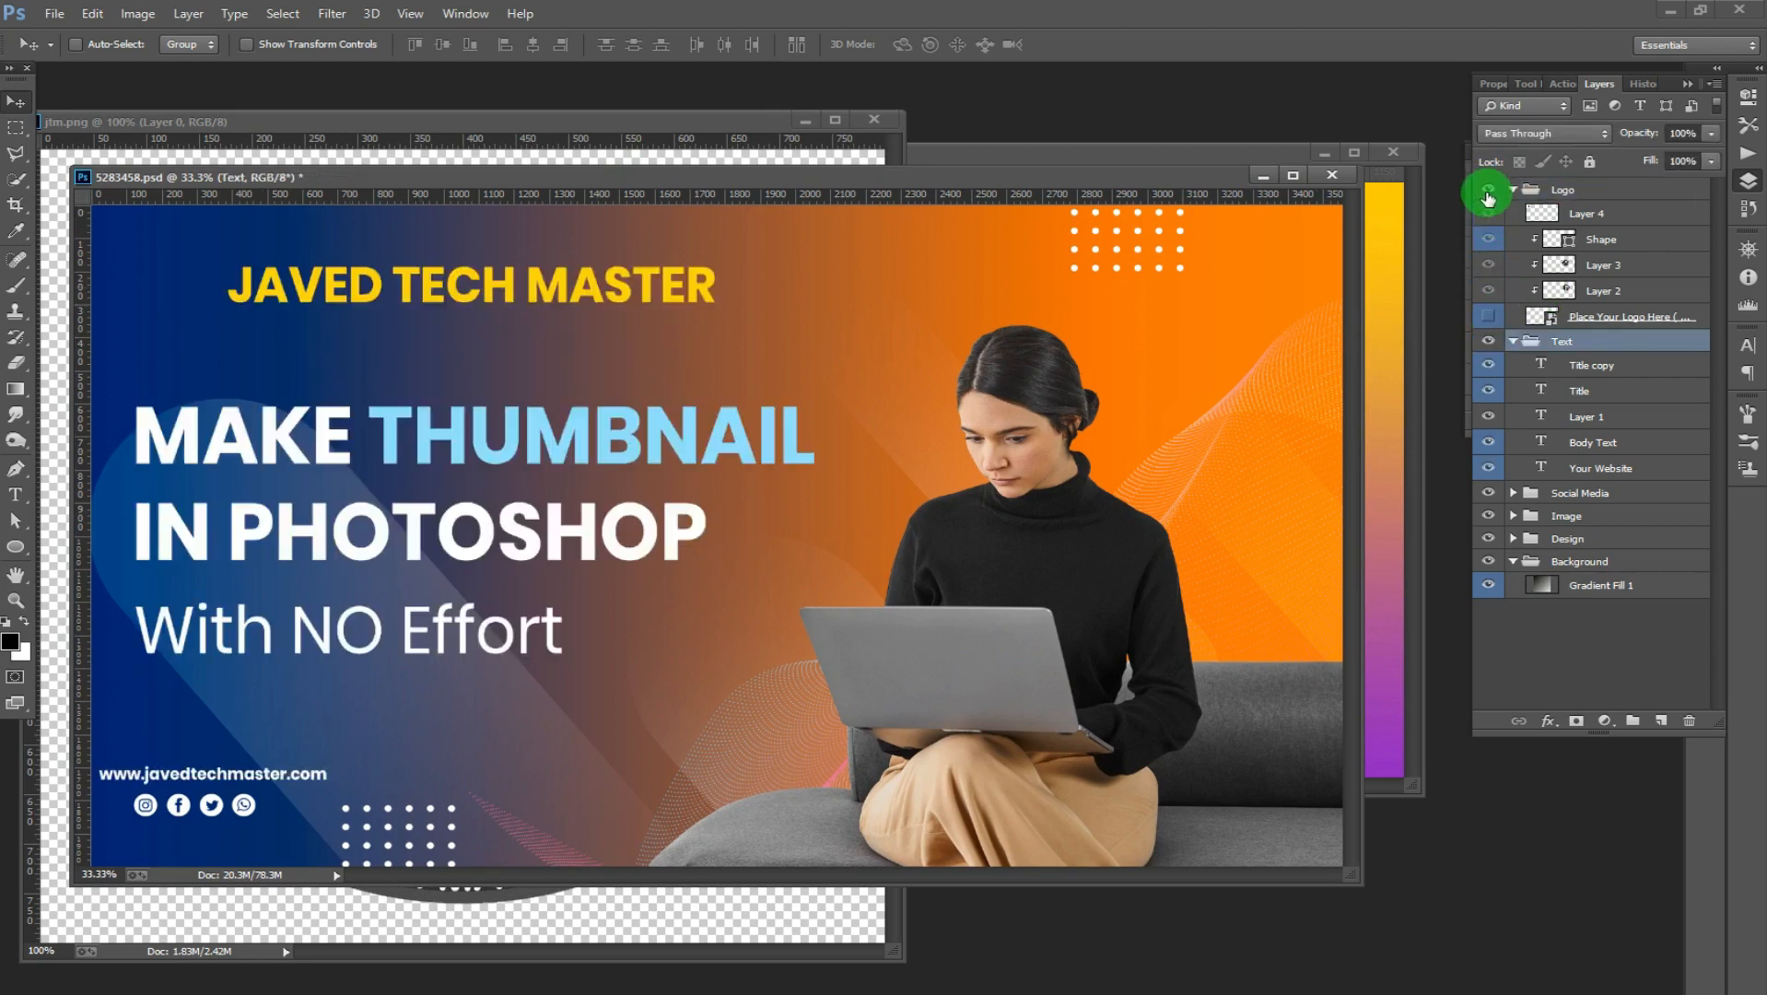
{"action": "left_click", "coordinate": [1488, 191]}
{"action": "left_click", "coordinate": [1501, 189]}
{"action": "left_click", "coordinate": [1513, 190]}
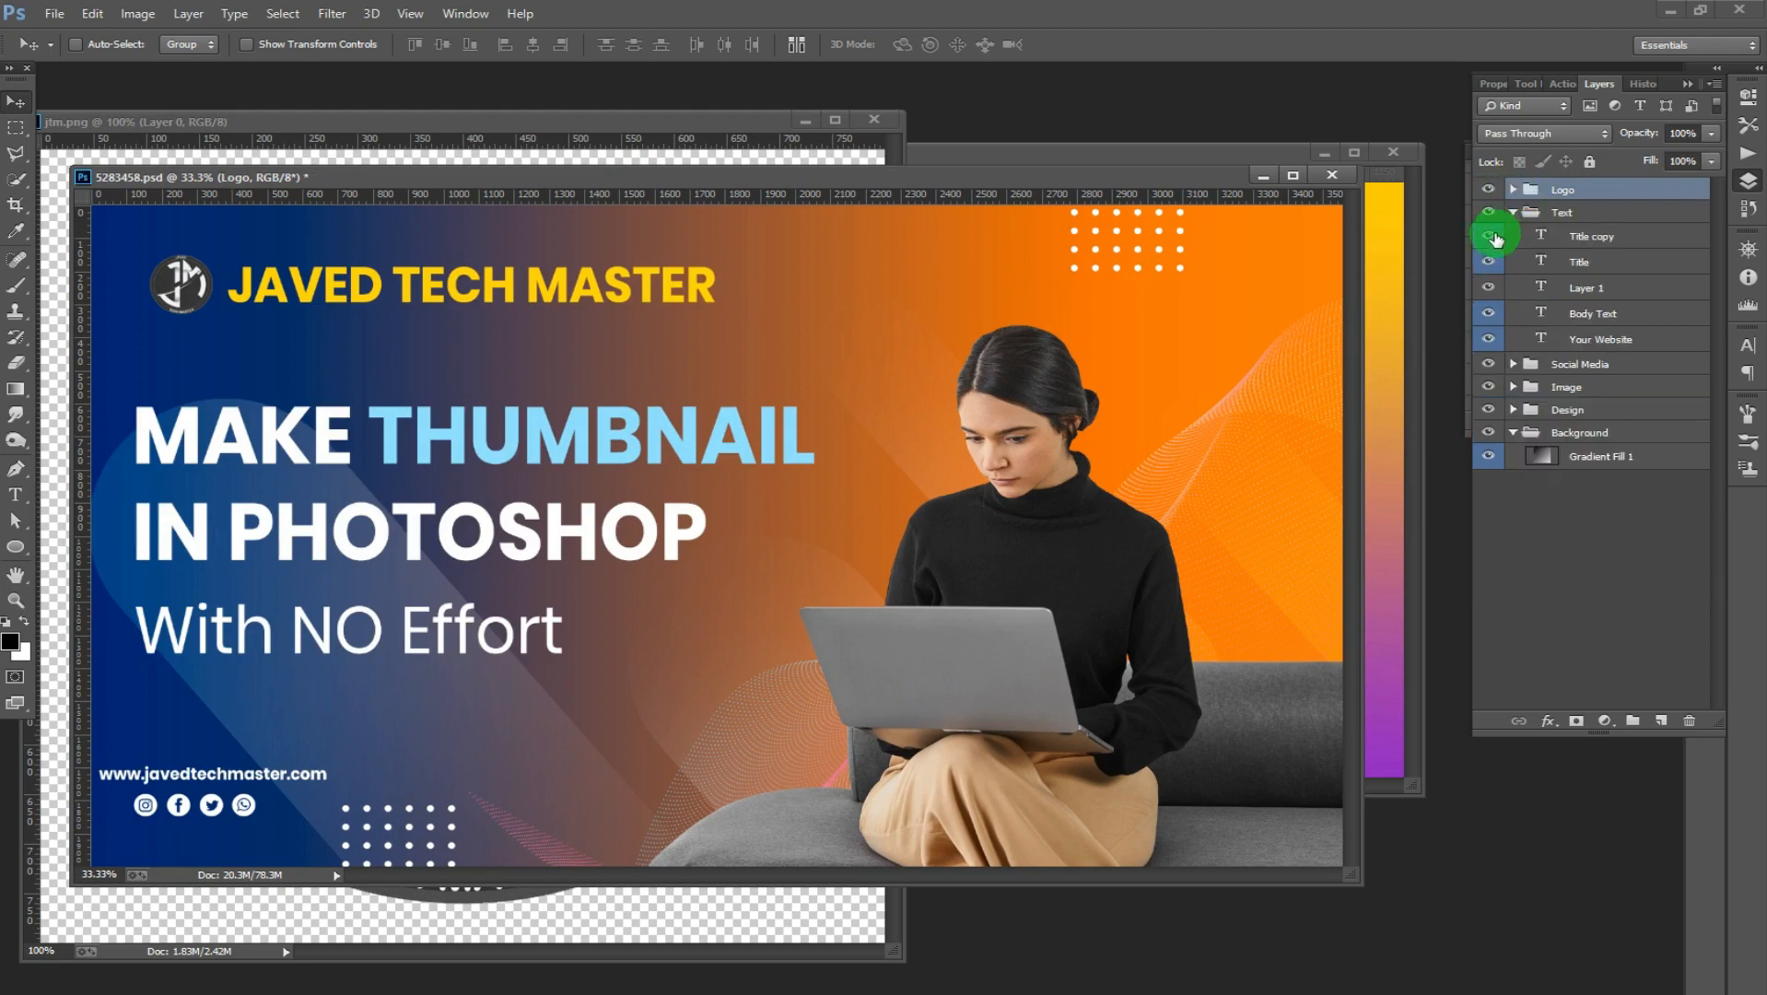
Step: Hide the Title copy text layer and the Logo group
{"action": "left_click", "coordinate": [1488, 236]}
{"action": "right_click", "coordinate": [178, 284]}
{"action": "left_click", "coordinate": [1487, 189]}
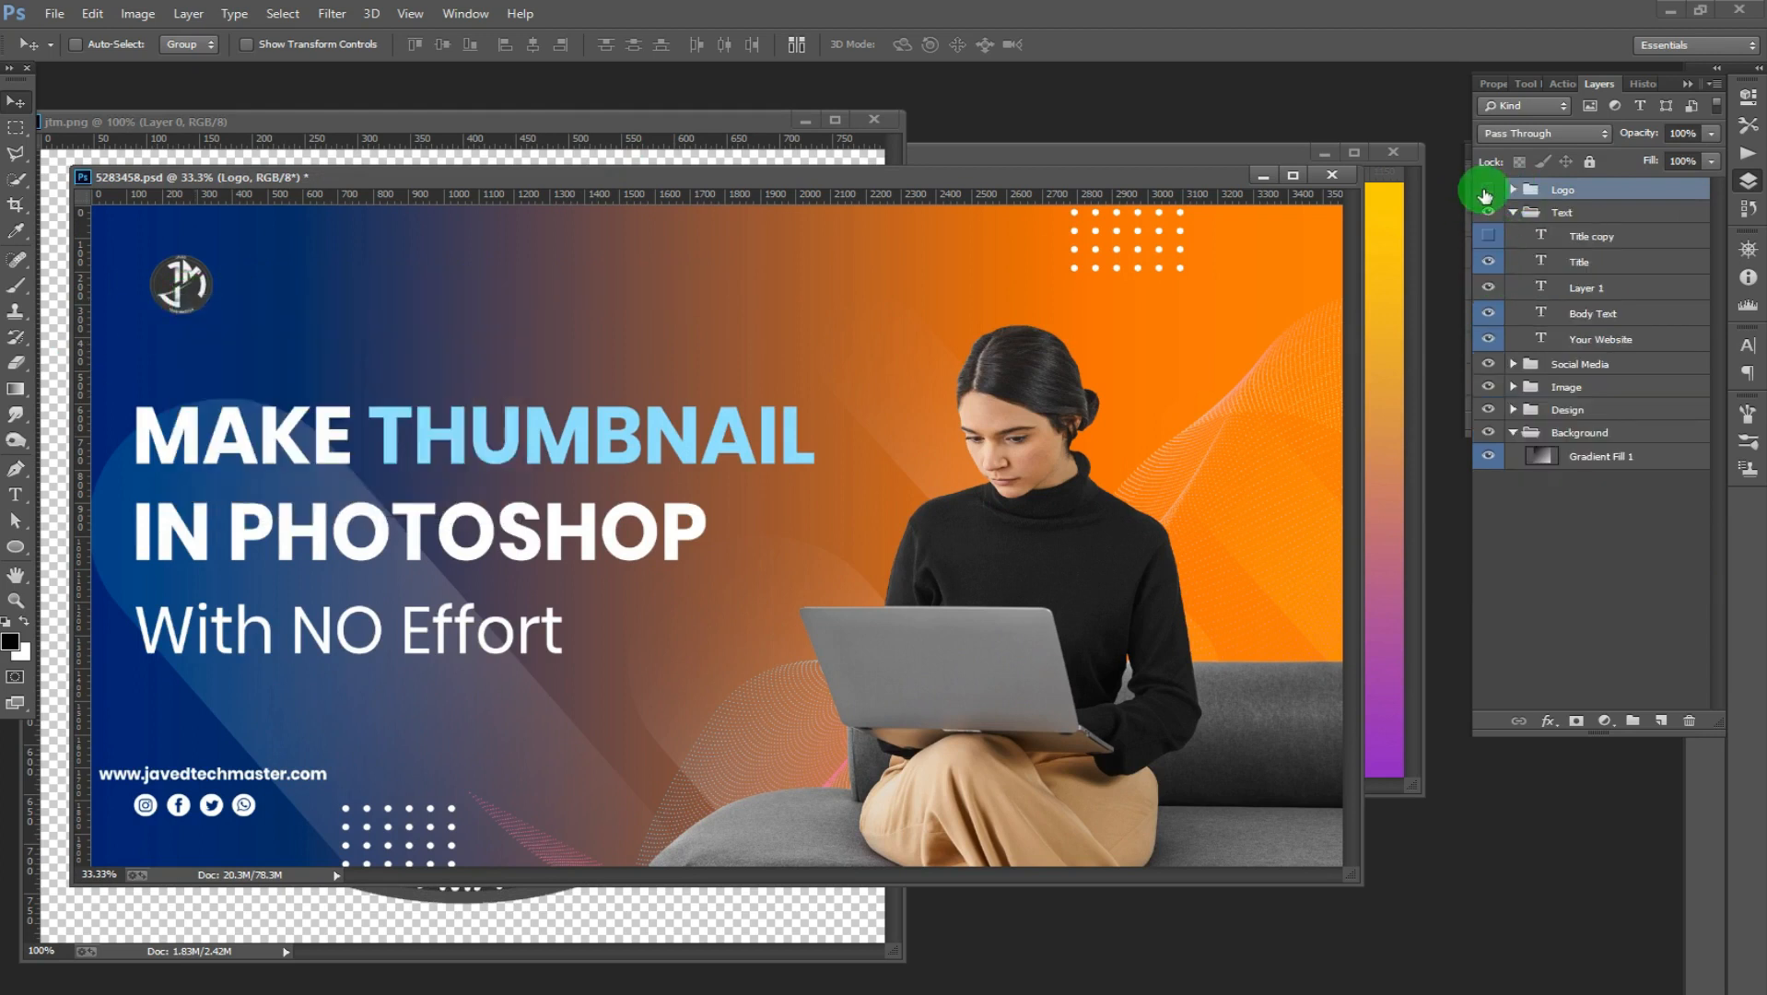
{"action": "left_click", "coordinate": [1488, 189]}
Step: Close the ezgif.com-gif-maker.jpg and jtm.png documents
{"action": "left_click", "coordinate": [1386, 276]}
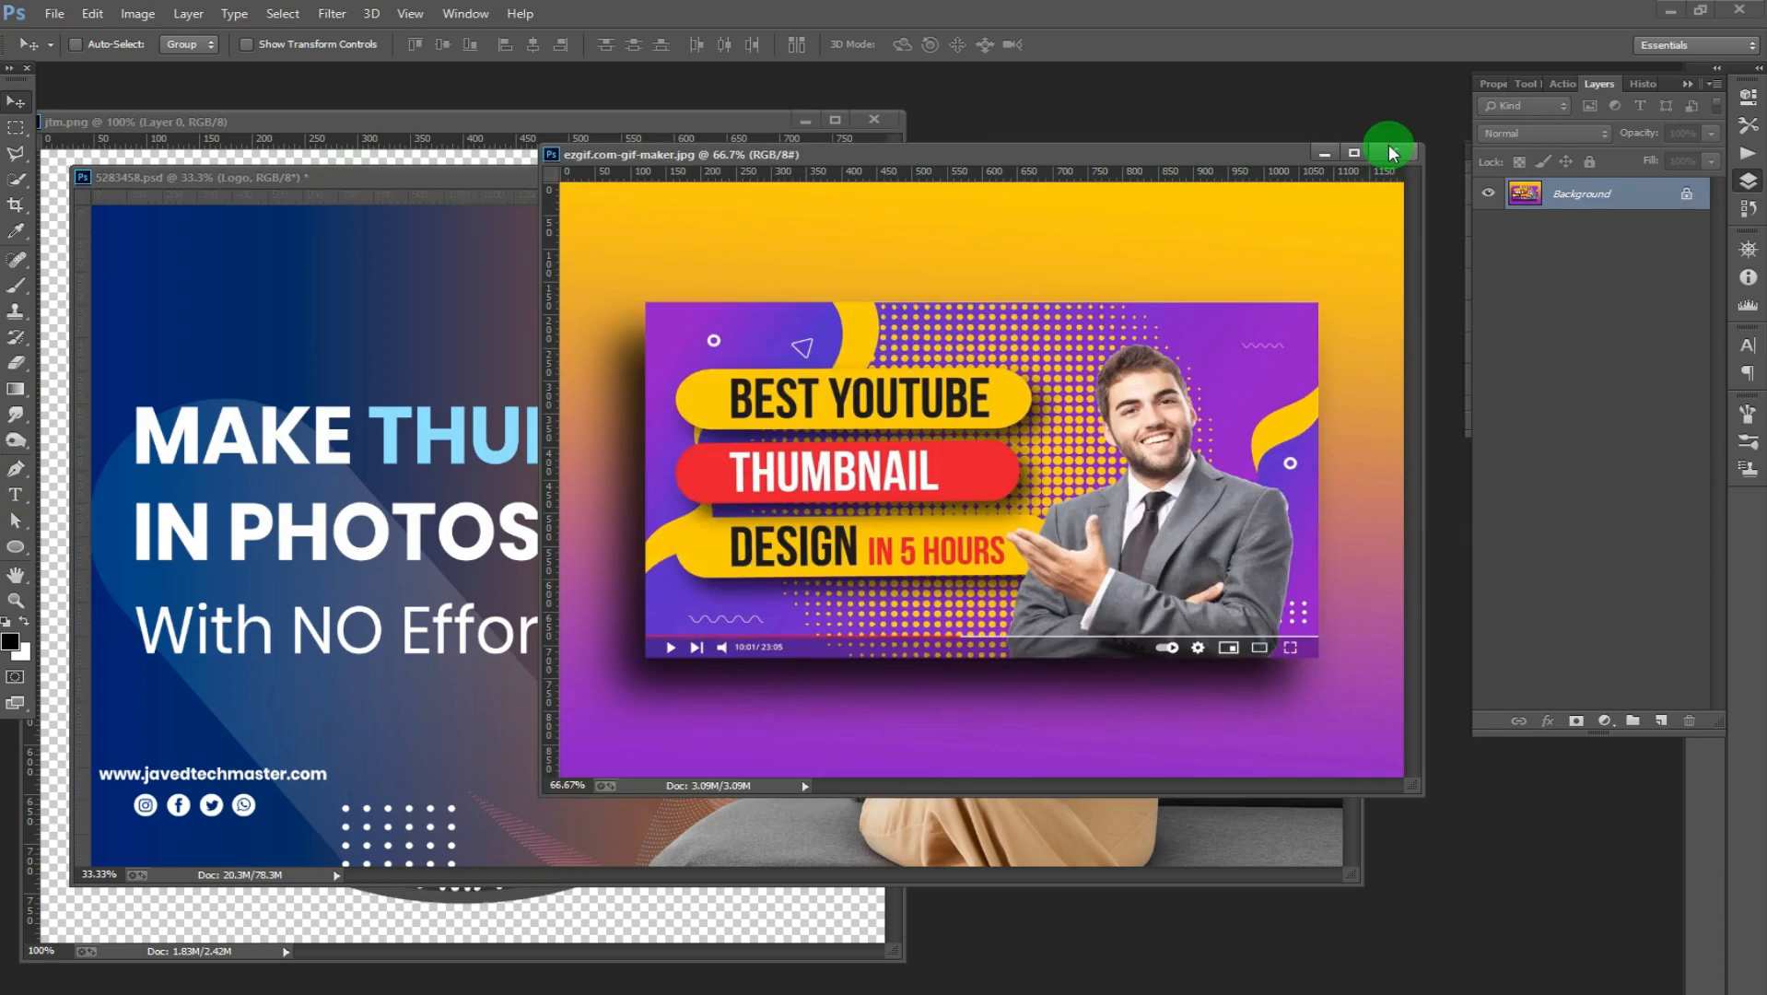
{"action": "left_click", "coordinate": [1391, 152]}
{"action": "left_click", "coordinate": [233, 121]}
{"action": "left_click", "coordinate": [875, 121]}
Step: Open thumbnail.psd from the Downloads folder
{"action": "left_click", "coordinate": [37, 14]}
{"action": "left_click", "coordinate": [69, 53]}
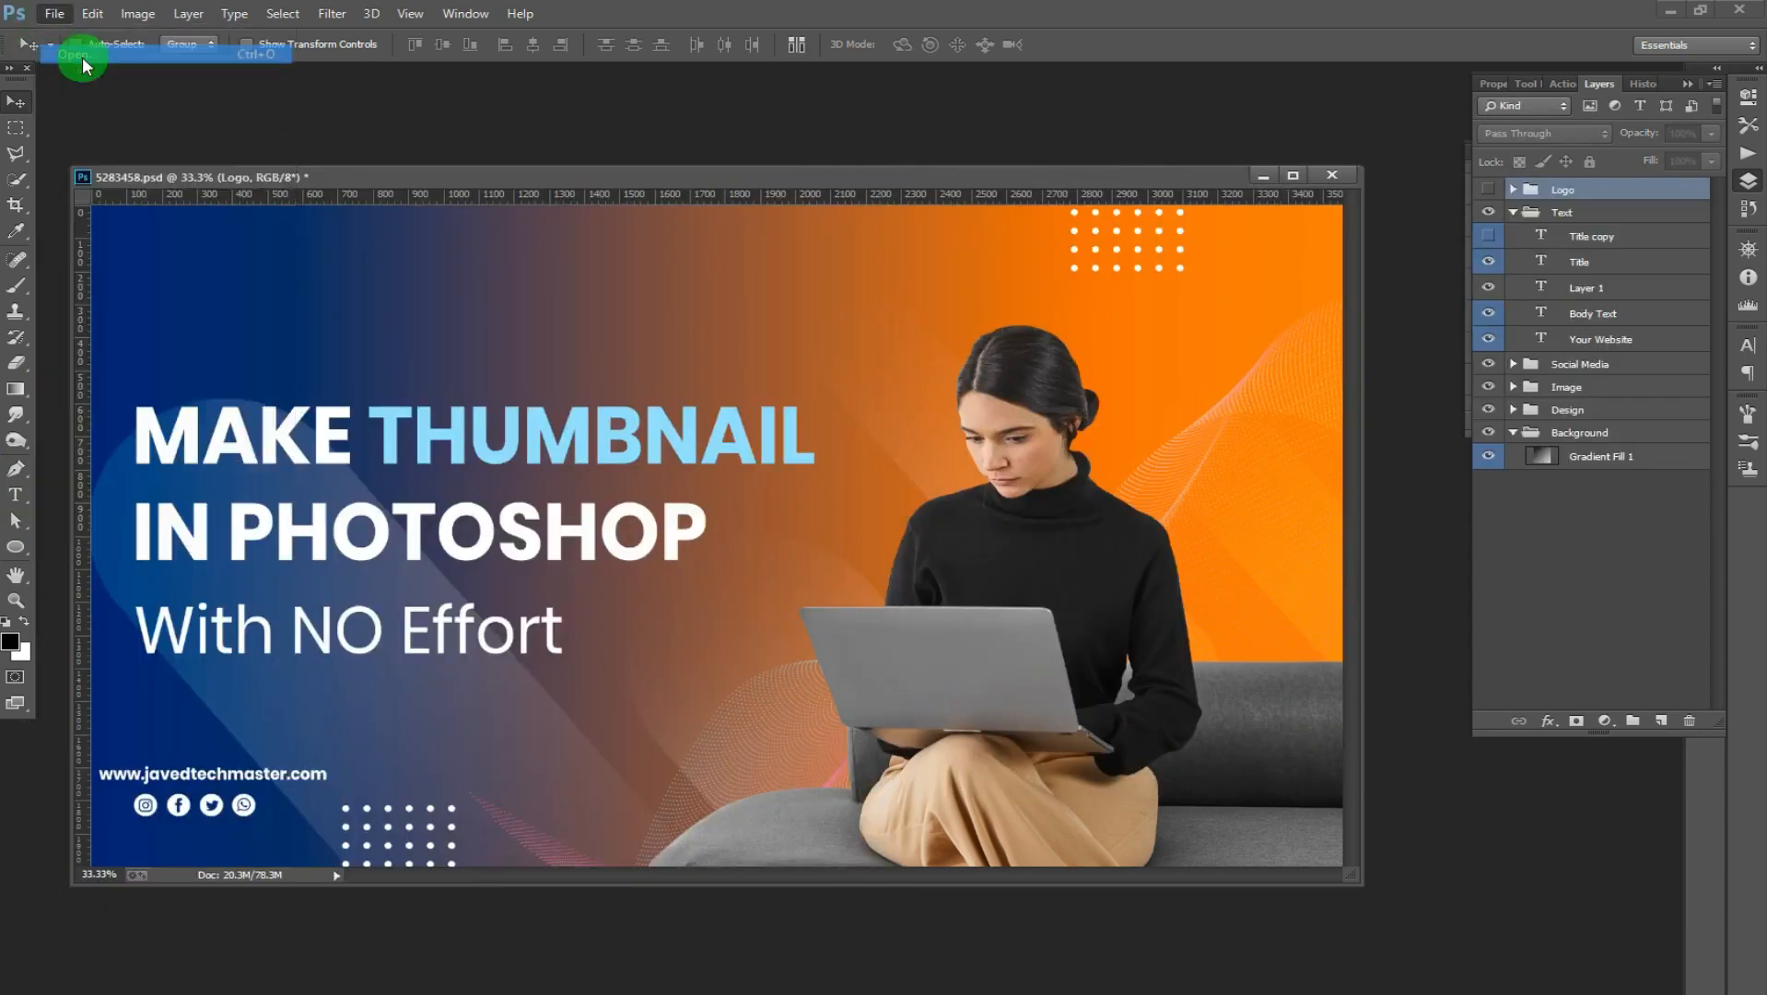
{"action": "left_click", "coordinate": [88, 263]}
{"action": "double_click", "coordinate": [568, 221]}
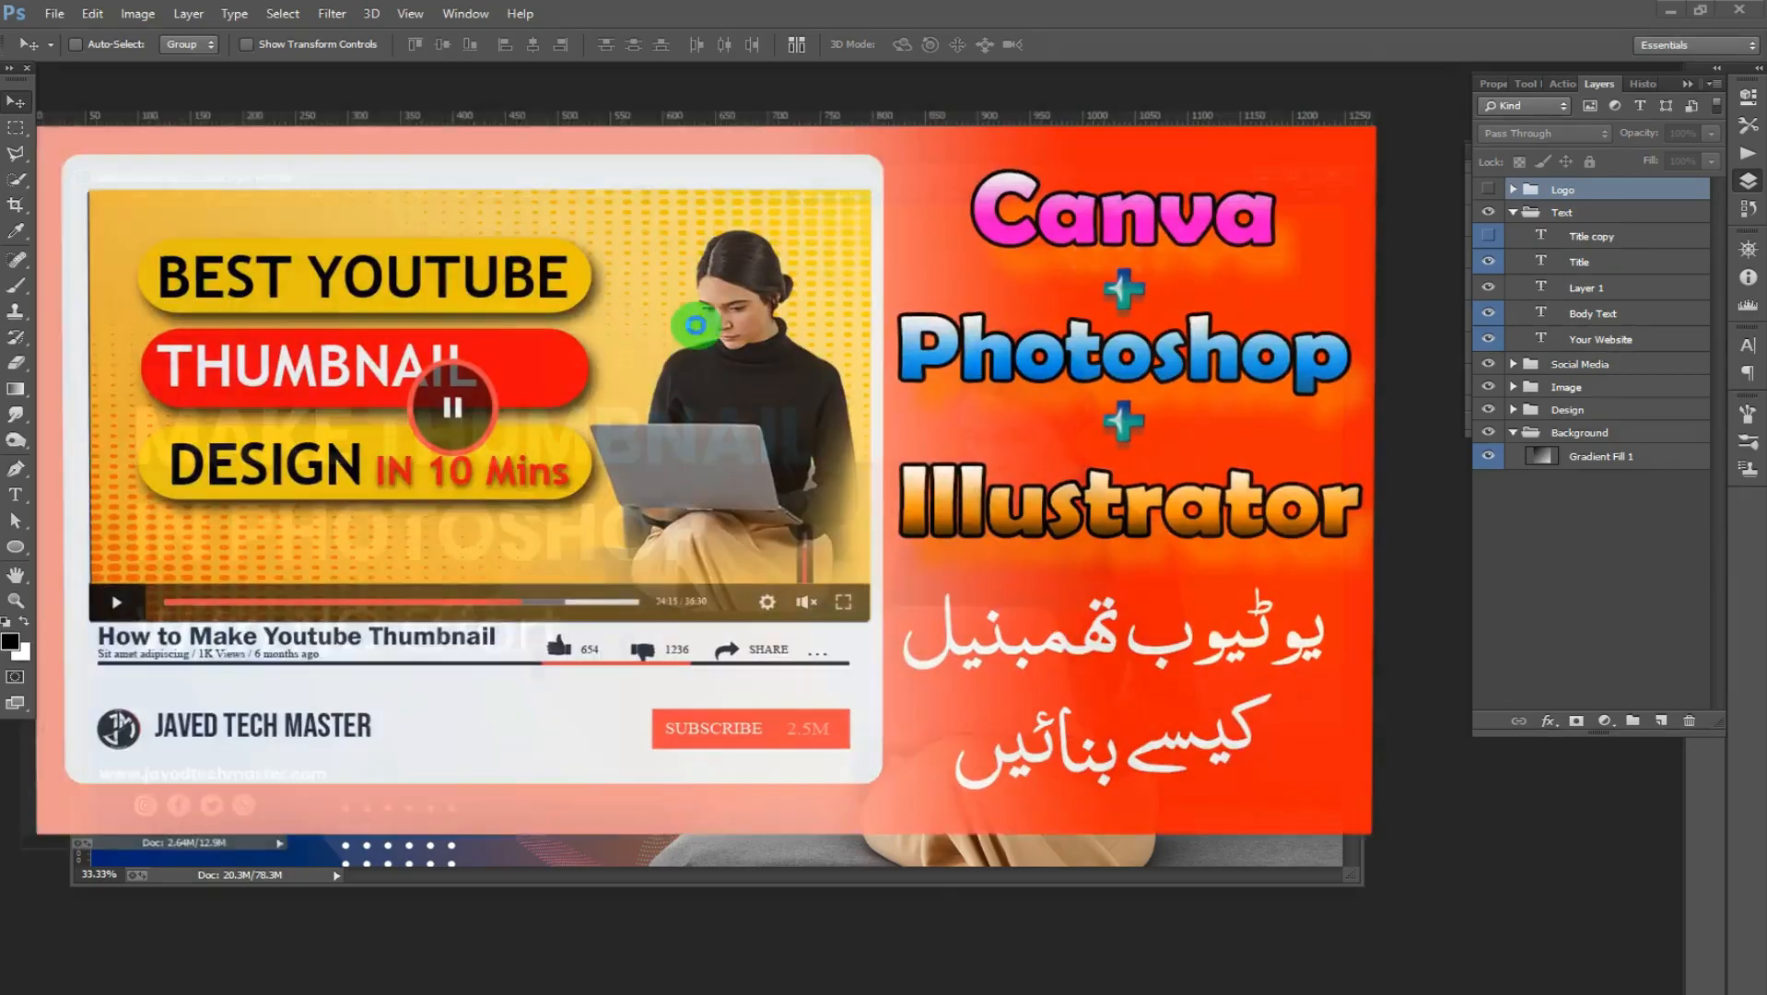
Step: Copy the Urdu headline layer from thumbnail.psd into the 5283458.psd design, accepting the colour profile conversion
{"action": "right_click", "coordinate": [1087, 646]}
{"action": "left_click", "coordinate": [1146, 681]}
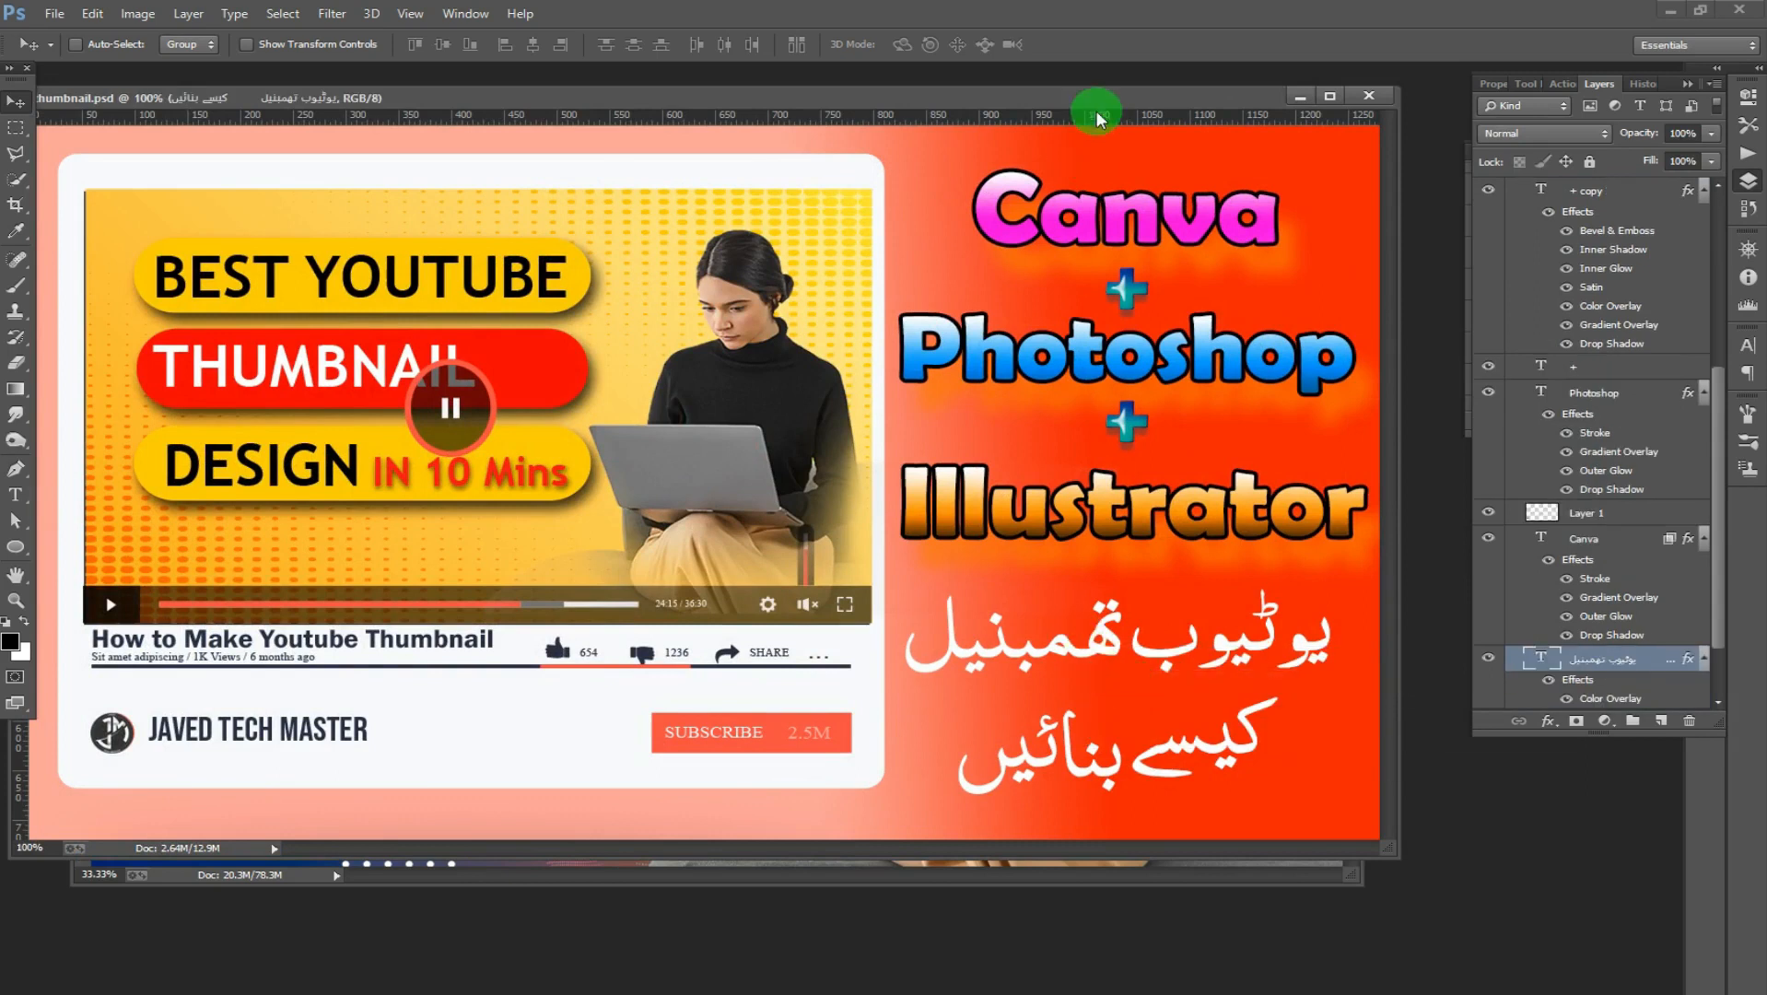
{"action": "left_click_drag", "start_coordinate": [1096, 112], "coordinate": [1165, 449]}
{"action": "left_click_drag", "start_coordinate": [1170, 921], "coordinate": [968, 502]}
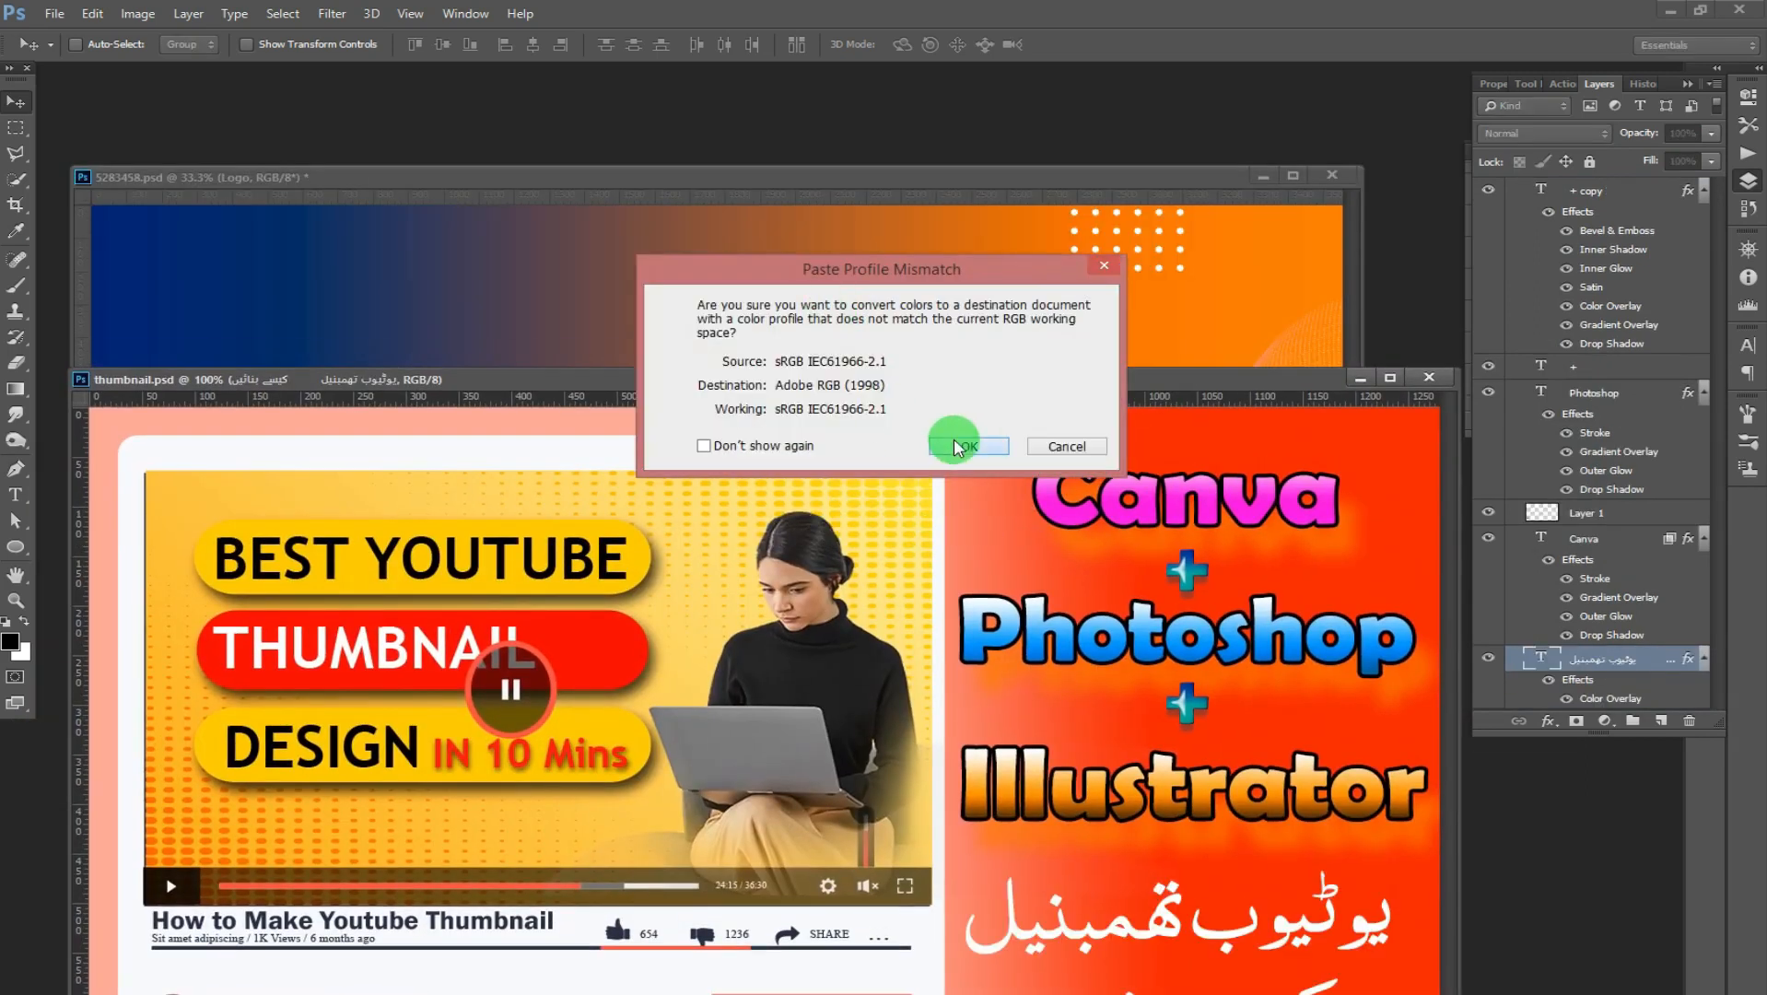
{"action": "left_click", "coordinate": [949, 442]}
Step: Edit the copied Urdu text into one line reading فوٹو شاپ میں آسانی یوٹیوب تھمبنیل بنانا سیکھیں
{"action": "left_click", "coordinate": [16, 494]}
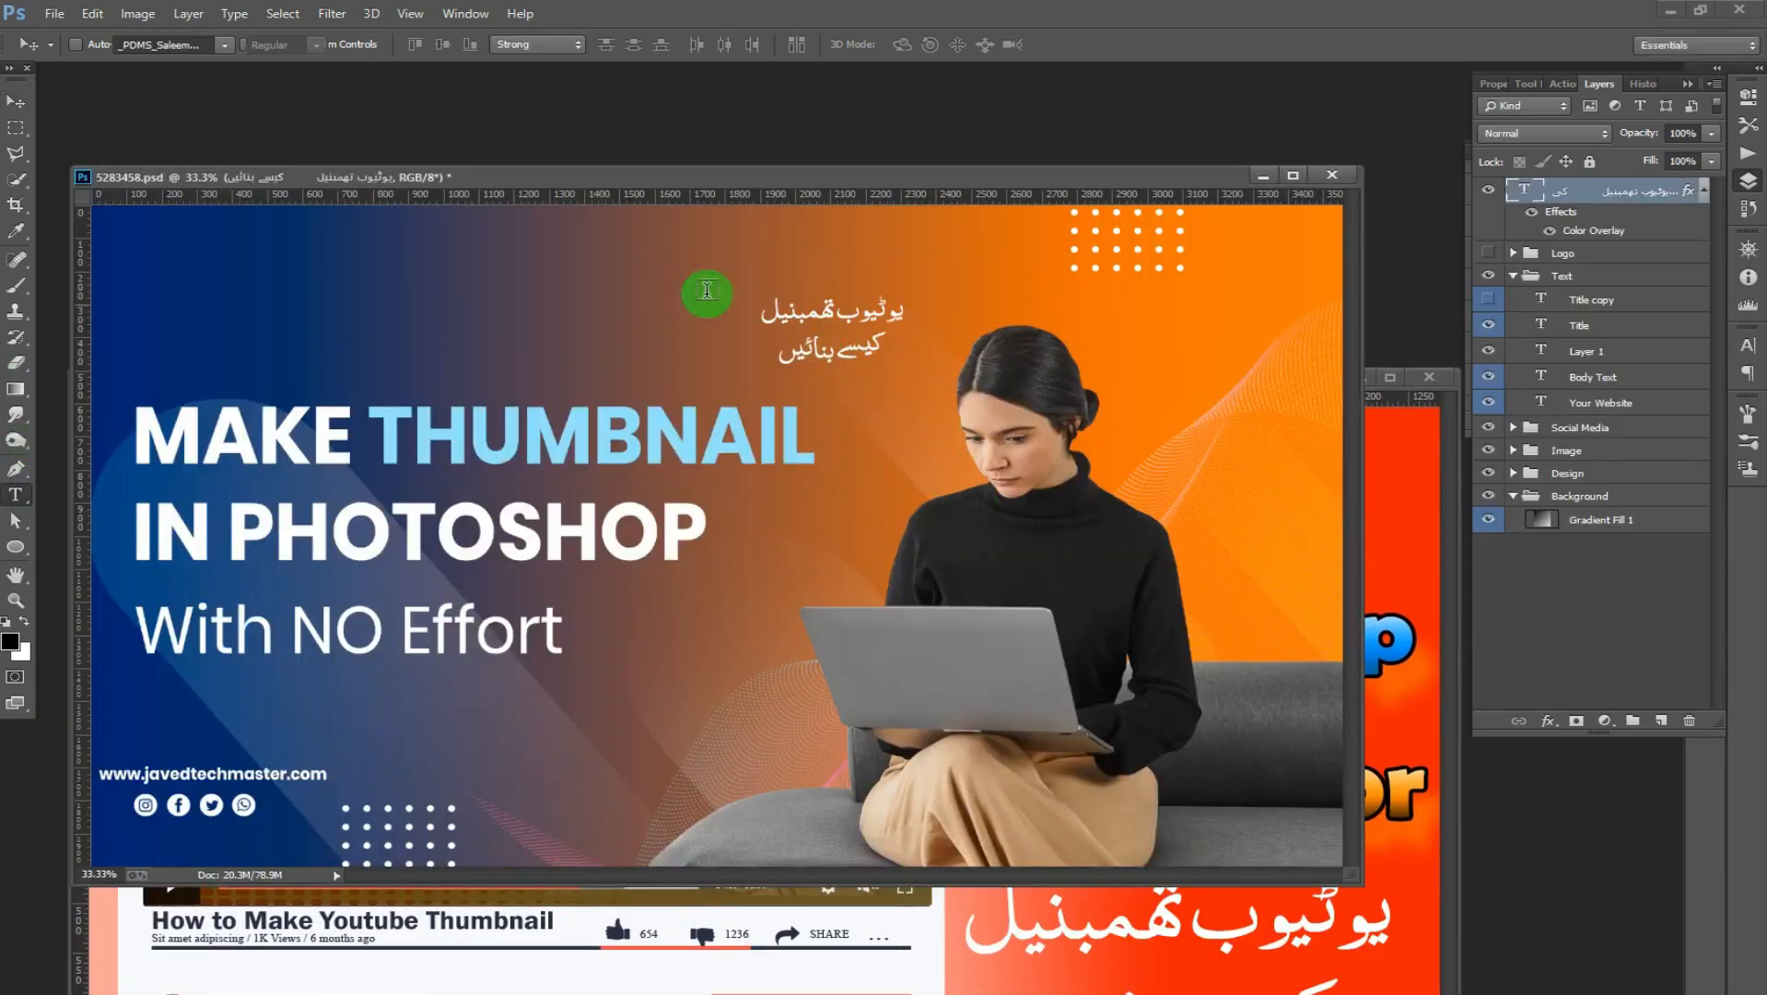
{"action": "left_click", "coordinate": [765, 318]}
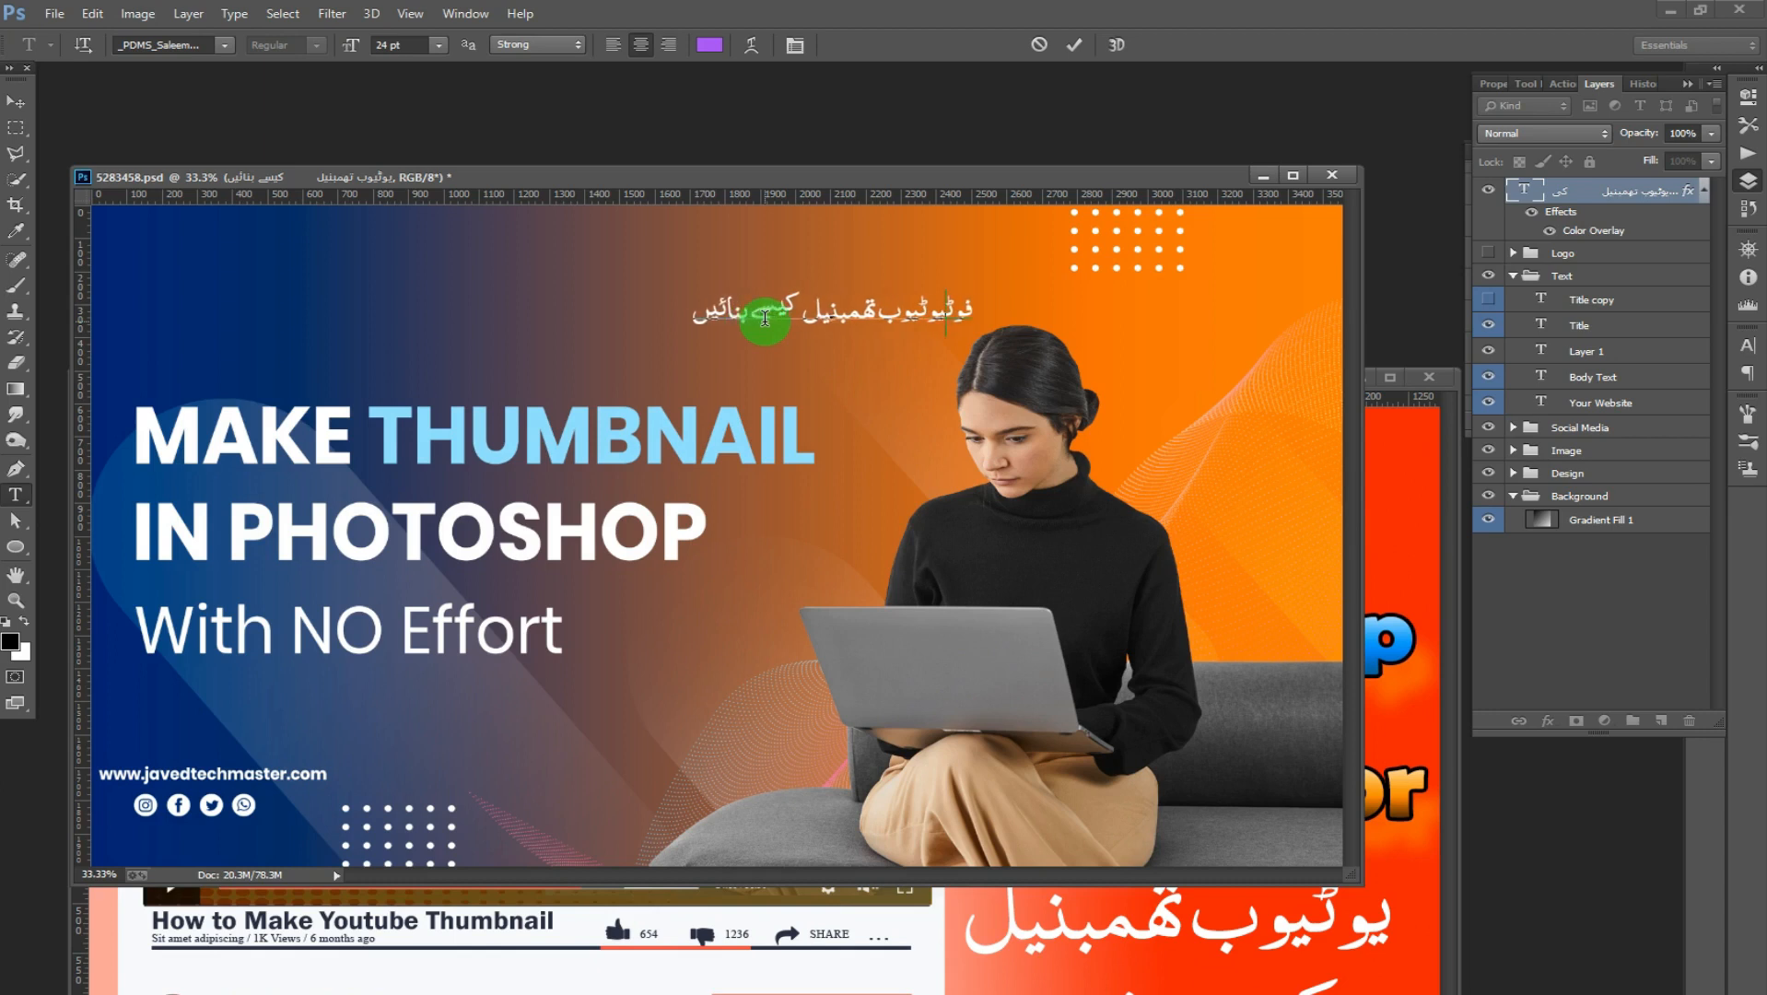
{"action": "type", "text": "میں آسانی"}
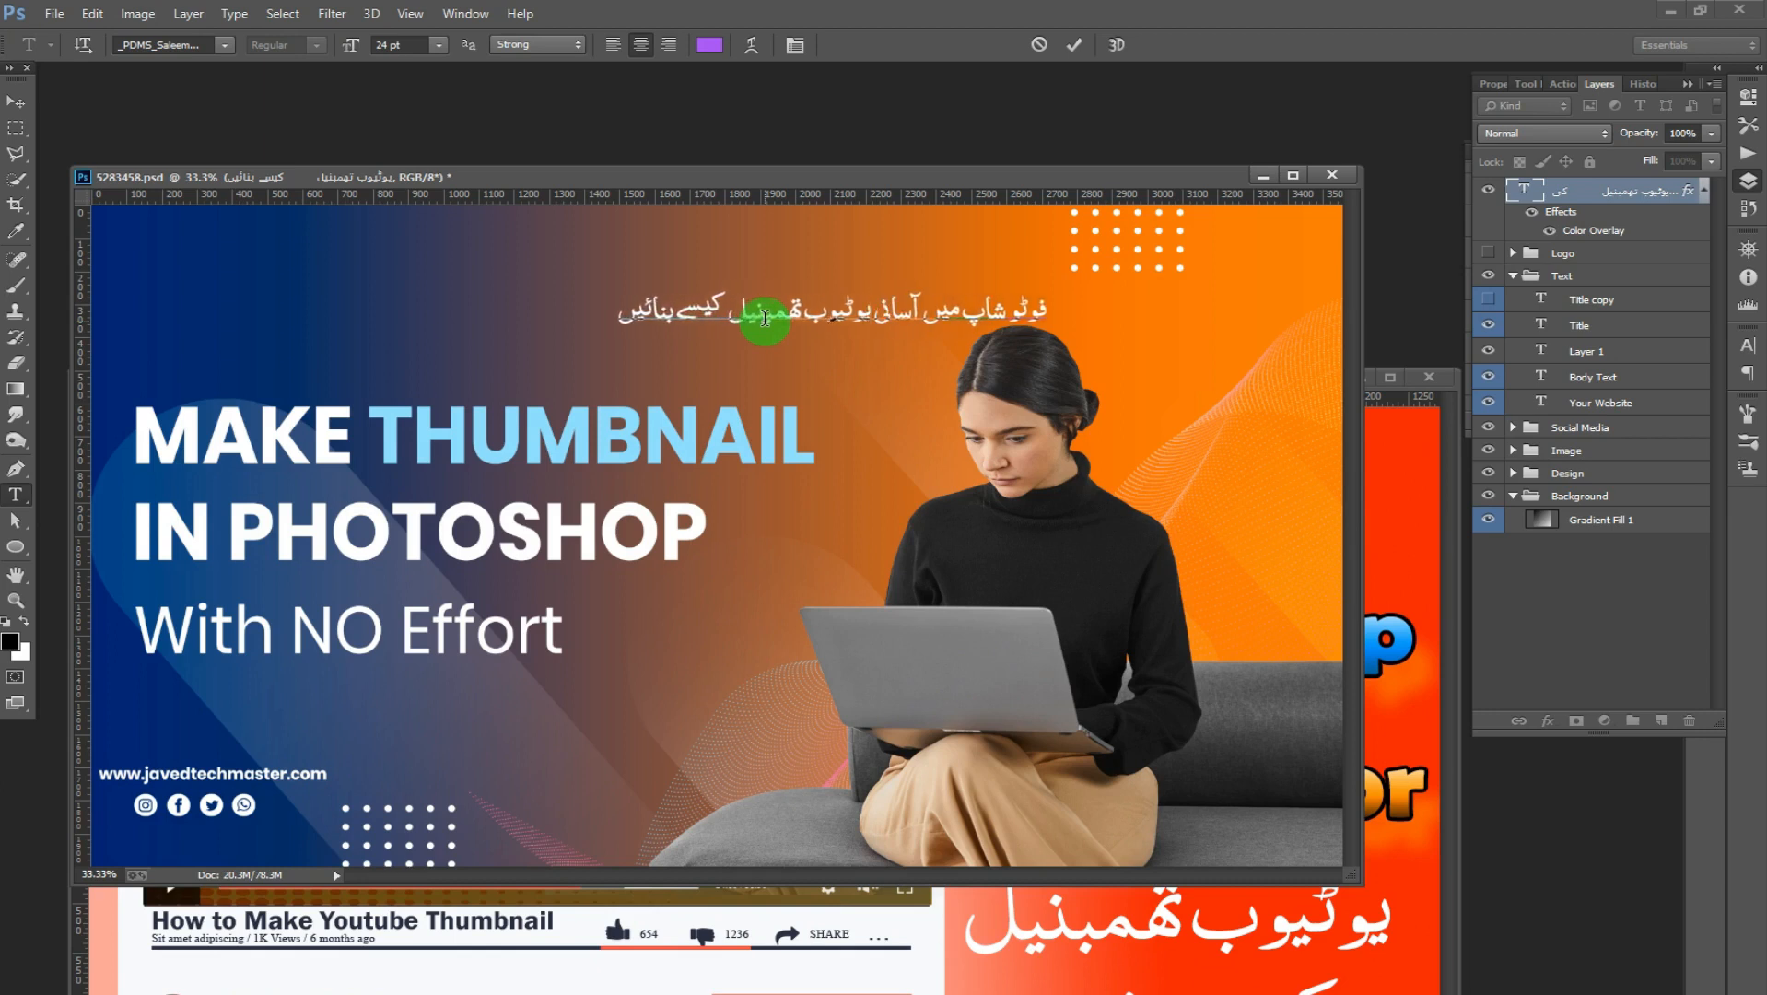
{"action": "key", "text": "BackSpace"}
{"action": "key", "text": "BackSpace"}
{"action": "key", "text": "BackSpace"}
{"action": "key", "text": "BackSpace"}
{"action": "key", "text": "BackSpace"}
{"action": "key", "text": "BackSpace"}
{"action": "key", "text": "BackSpace"}
{"action": "key", "text": "BackSpace"}
{"action": "key", "text": "BackSpace"}
{"action": "key", "text": "BackSpace"}
{"action": "key", "text": "BackSpace"}
{"action": "key", "text": "BackSpace"}
{"action": "type", "text": "بنانا سیکھیں"}
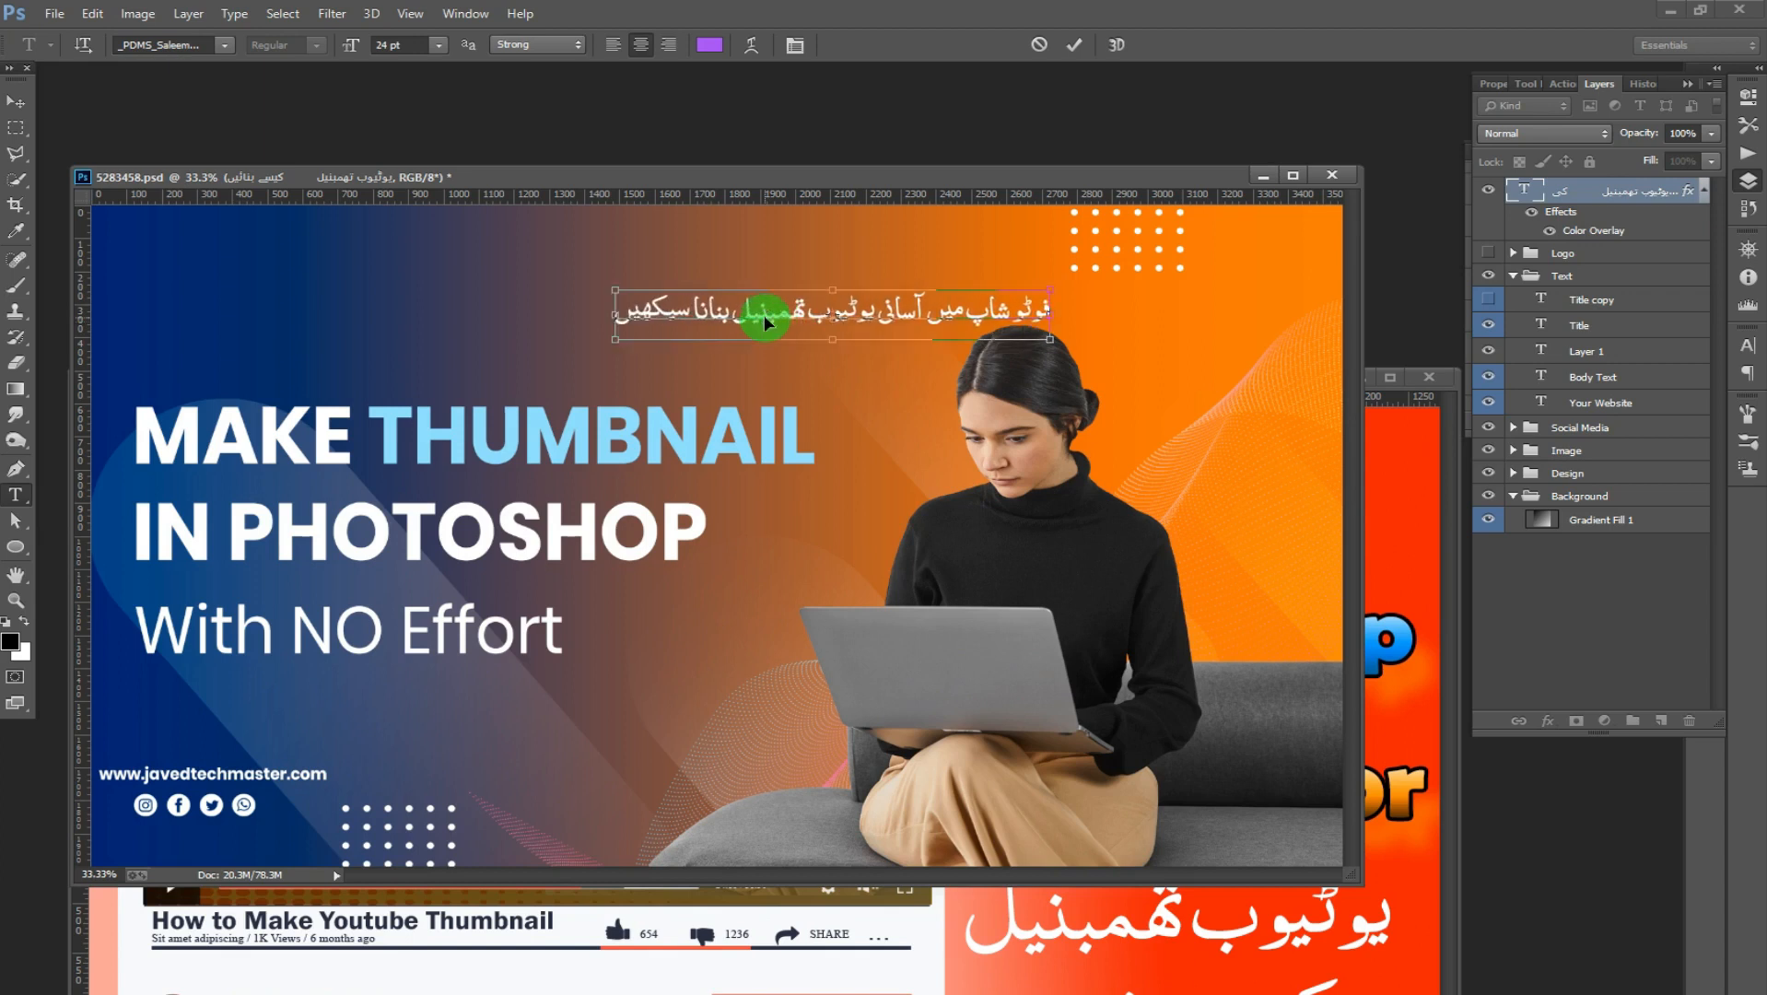
Step: Set the font size of the whole Urdu line to 60 pt
{"action": "key", "text": "ctrl+a"}
{"action": "left_click", "coordinate": [442, 44]}
{"action": "left_click", "coordinate": [434, 359]}
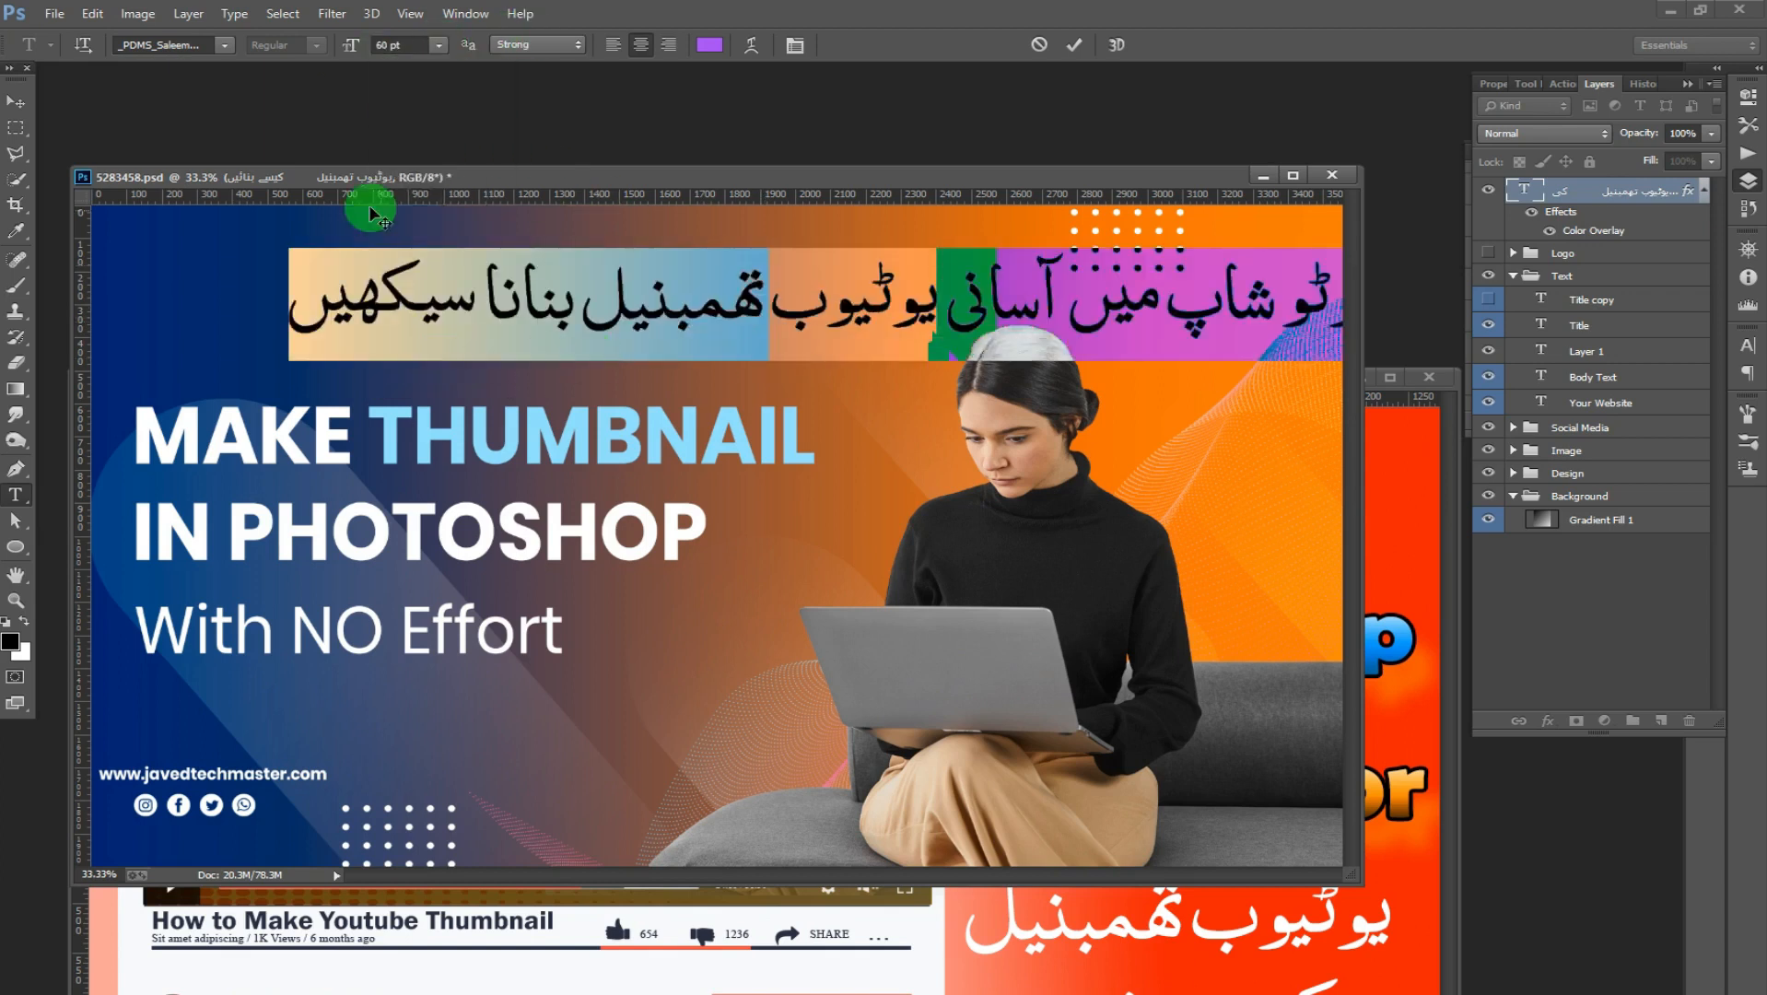
Step: Scale the Urdu line down and place it above the MAKE THUMBNAIL headline, clear of the woman's head
{"action": "left_click", "coordinate": [16, 102]}
{"action": "left_click_drag", "start_coordinate": [693, 297], "coordinate": [551, 293]}
{"action": "key", "text": "ctrl+t"}
{"action": "left_click_drag", "start_coordinate": [1276, 241], "coordinate": [996, 265]}
{"action": "key", "text": "Return"}
{"action": "left_click_drag", "start_coordinate": [747, 308], "coordinate": [743, 281]}
Step: Save a copy of the design as the JPEG file thumbnail.jpg in the Downloads folder, accepting the JPEG options
{"action": "left_click", "coordinate": [55, 14]}
{"action": "left_click", "coordinate": [138, 197]}
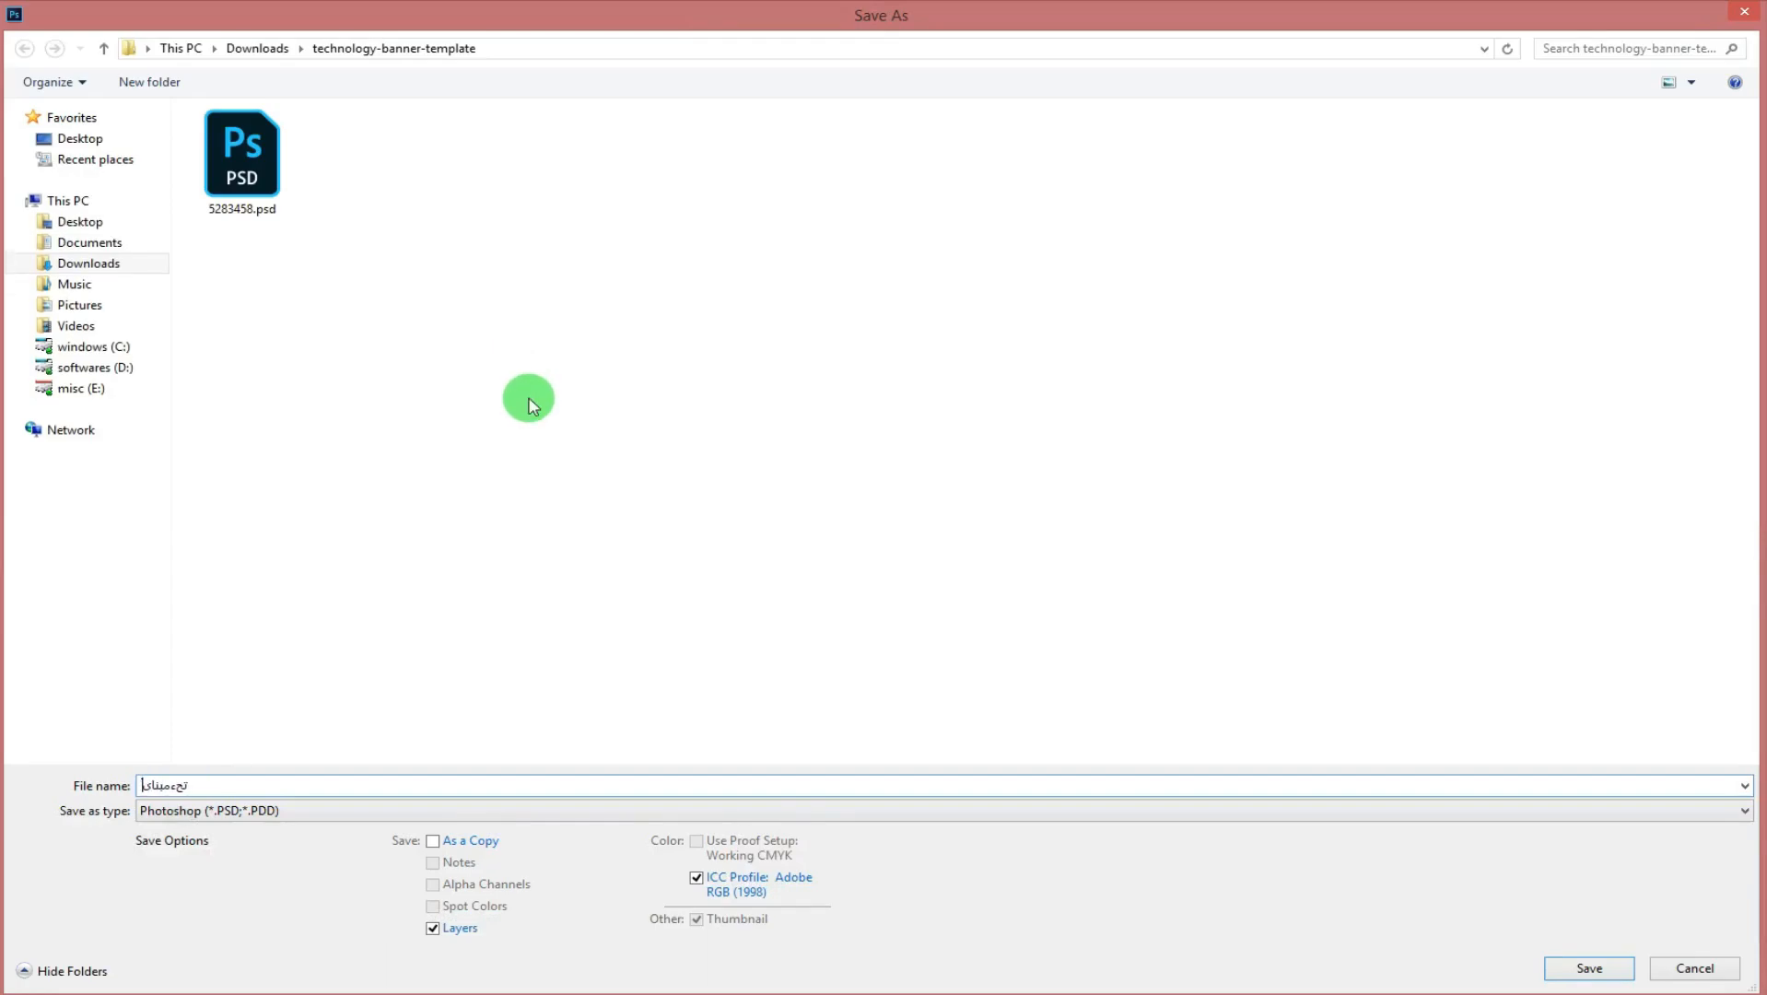
{"action": "type", "text": "thumbnail.jpg"}
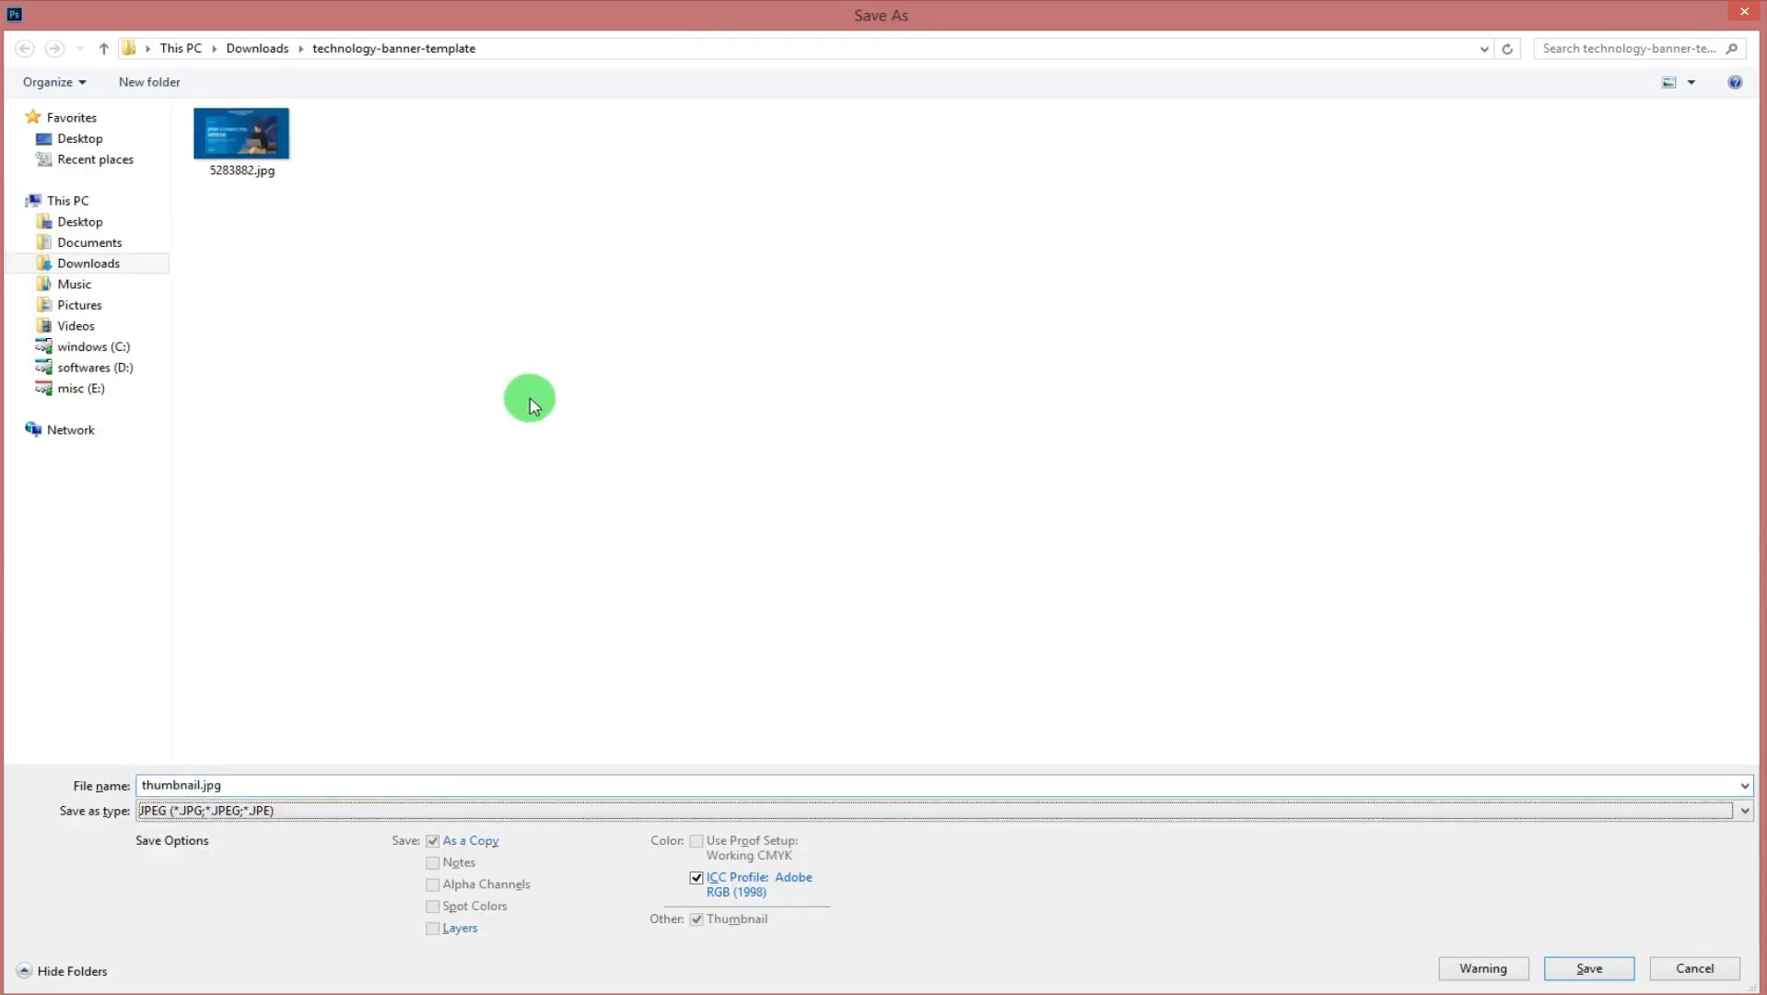
{"action": "left_click", "coordinate": [276, 48]}
{"action": "left_click", "coordinate": [1583, 968]}
{"action": "left_click", "coordinate": [1015, 284]}
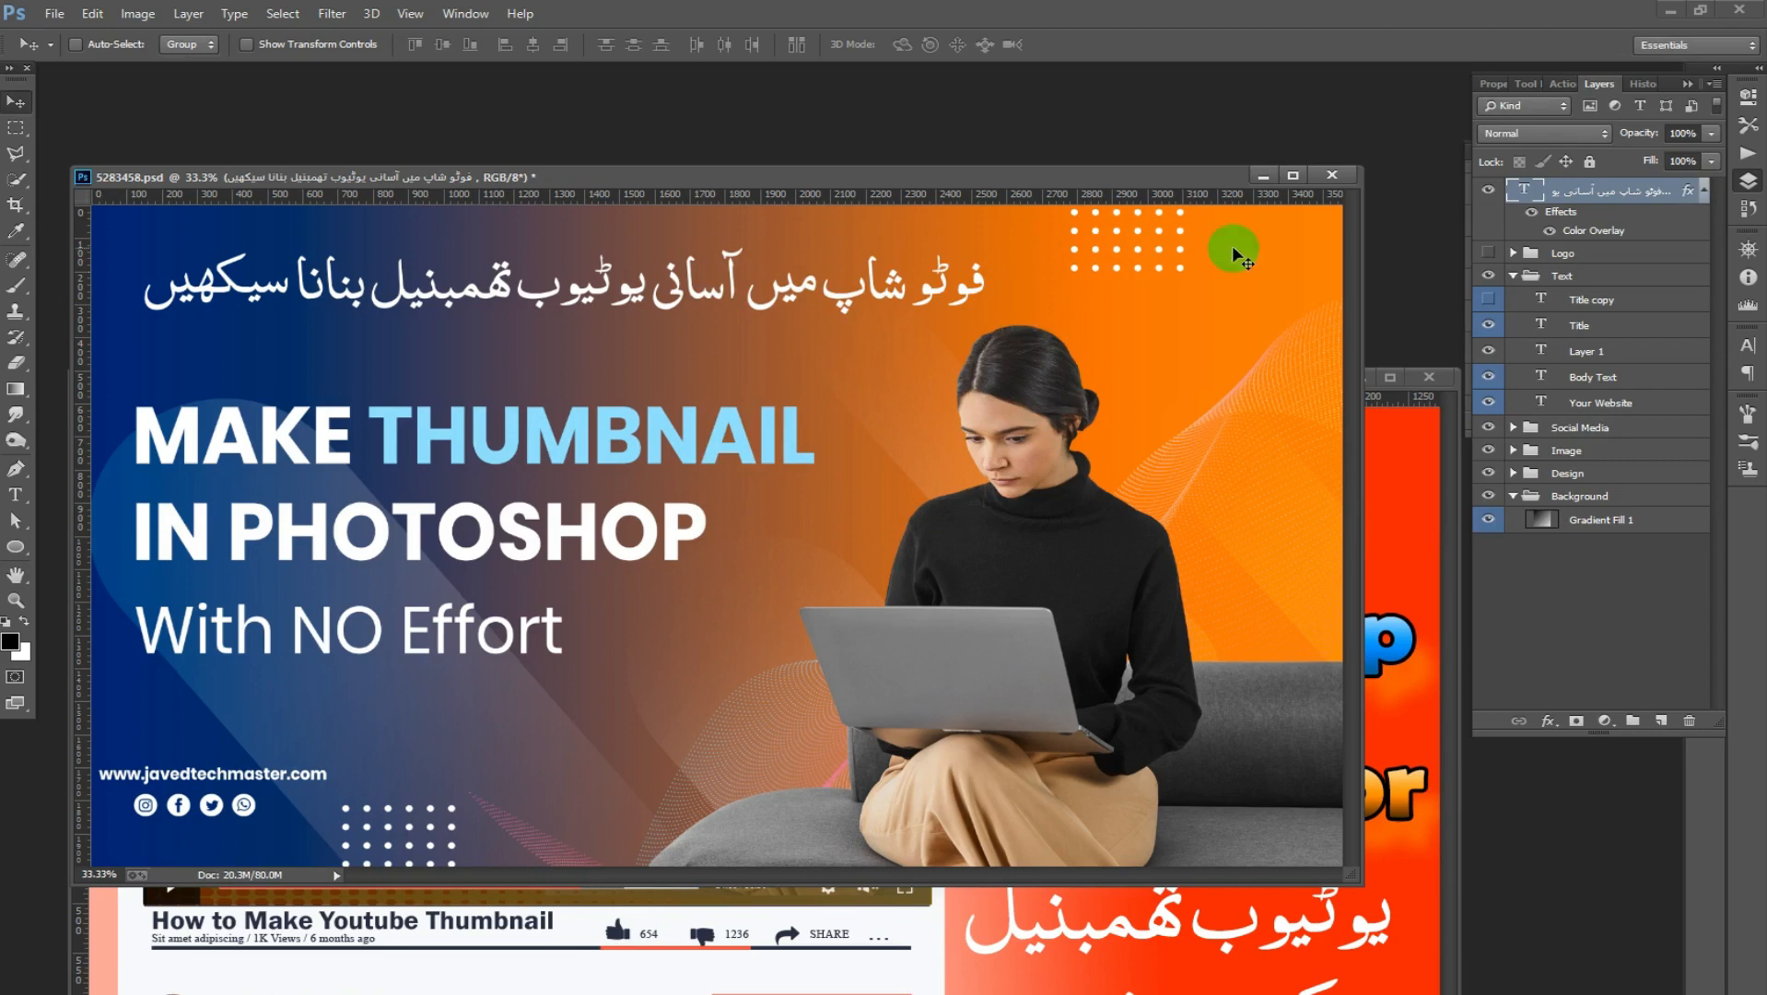
Step: Close the 5283458.psd document, saving its changes, and move the thumbnail.psd window higher in the workspace
{"action": "left_click", "coordinate": [1326, 177]}
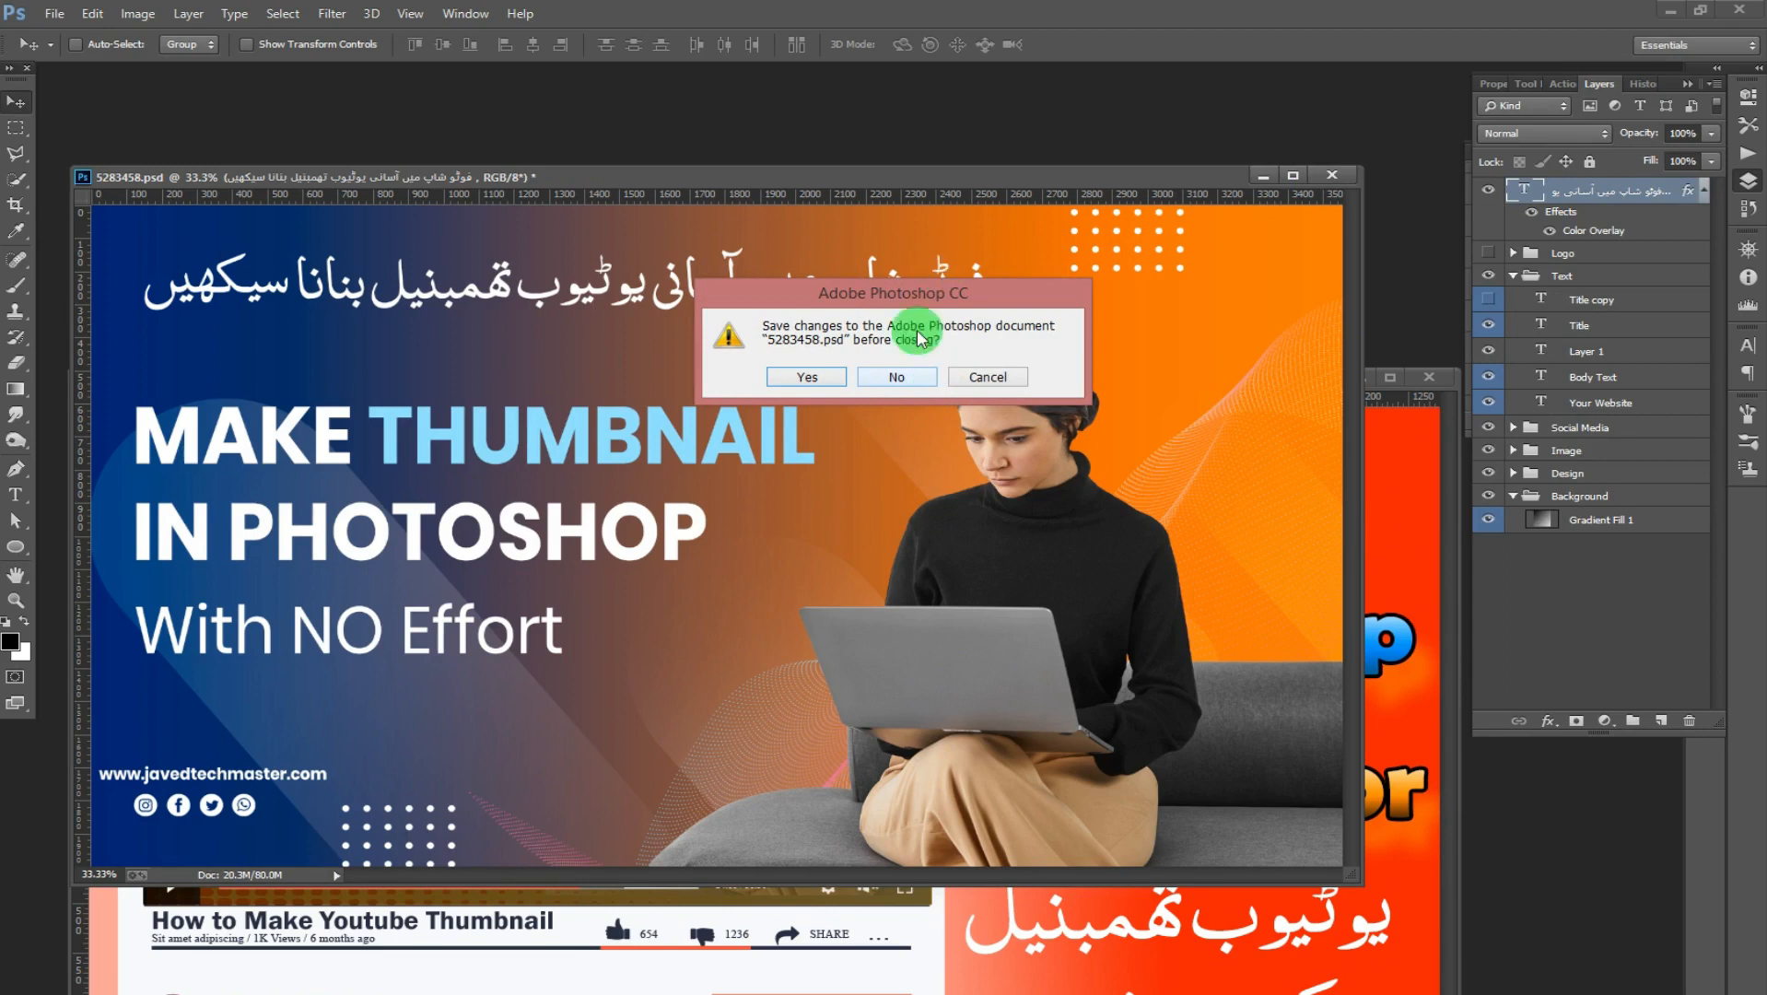
{"action": "left_click", "coordinate": [836, 386]}
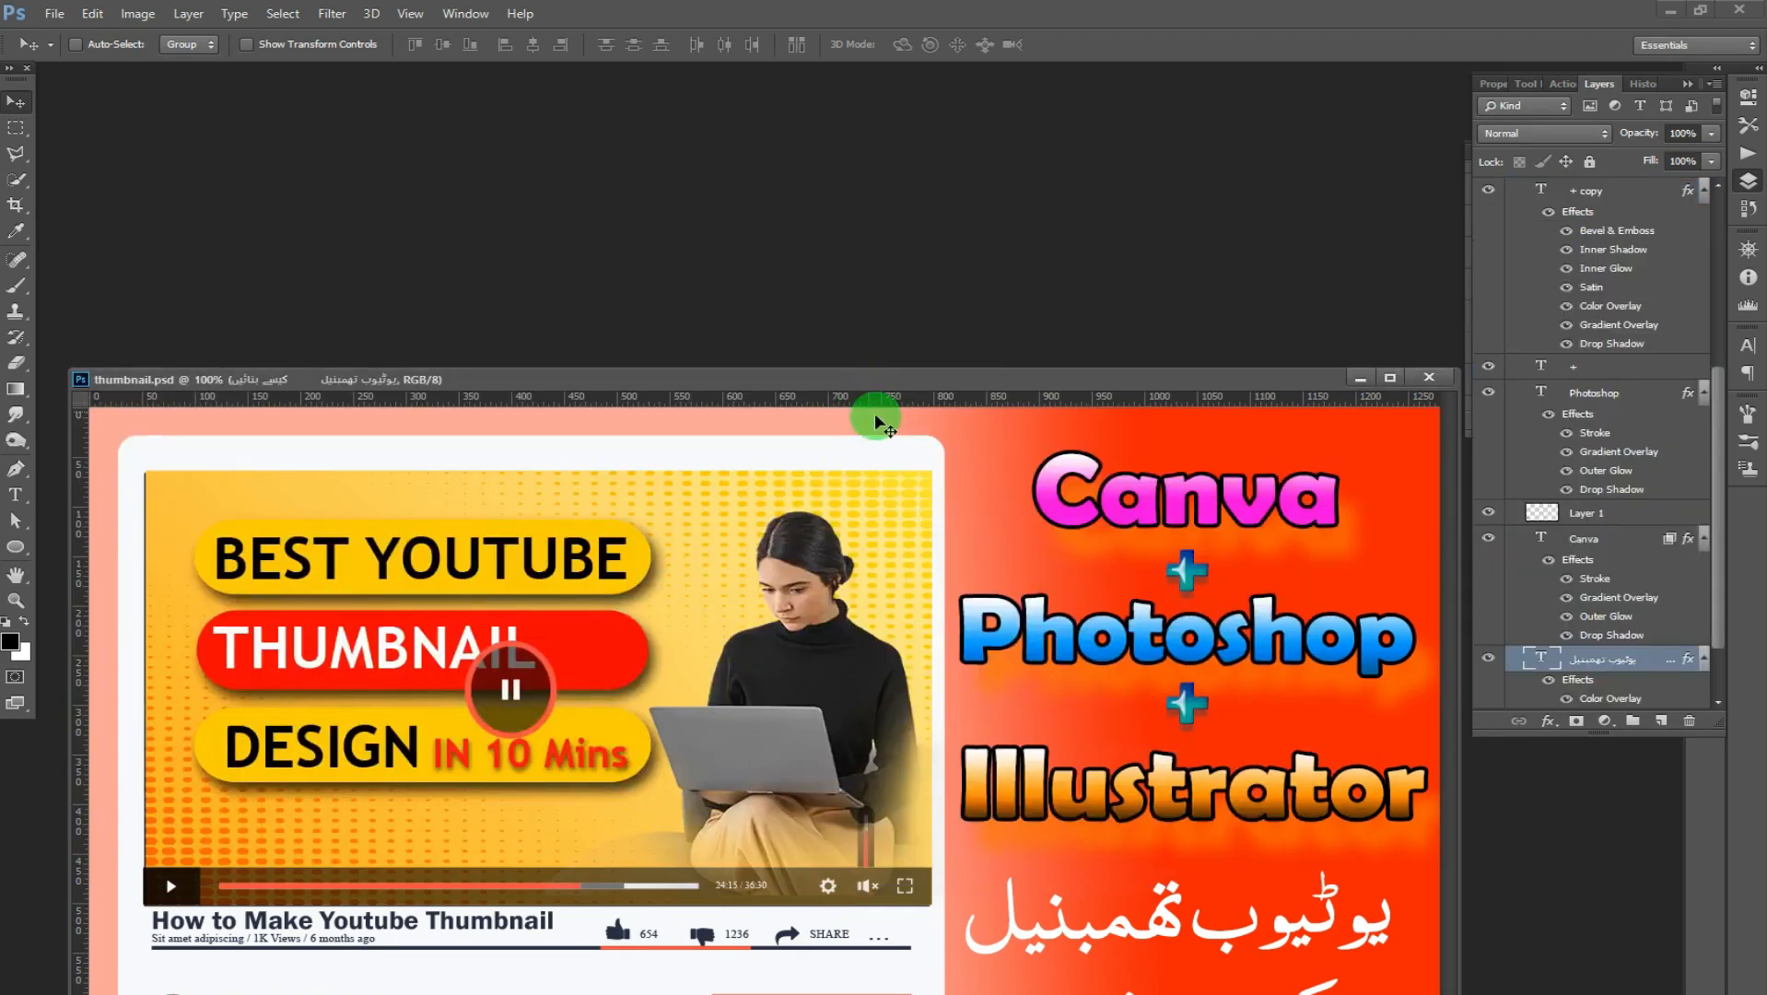
{"action": "left_click_drag", "start_coordinate": [1125, 377], "coordinate": [1111, 164]}
Step: Try to open the exported thumbnail from the technology-banner-template folder
{"action": "left_click", "coordinate": [57, 15]}
{"action": "left_click", "coordinate": [79, 46]}
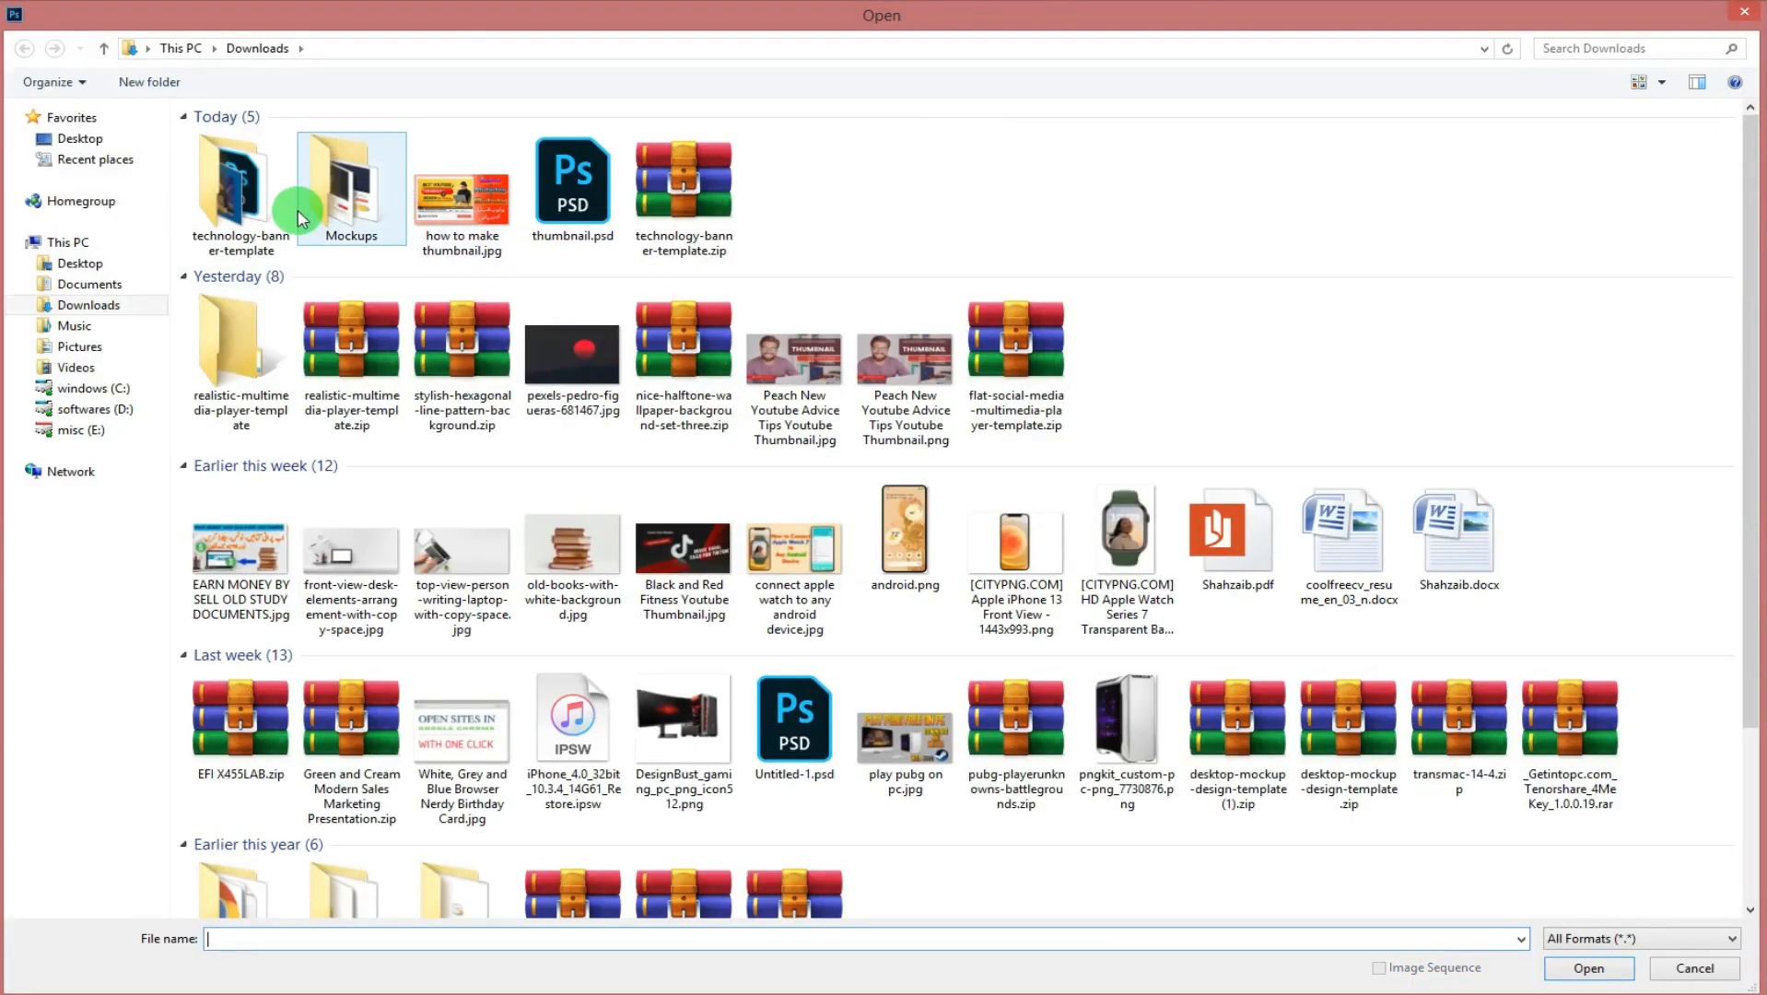
{"action": "double_click", "coordinate": [236, 203]}
{"action": "double_click", "coordinate": [374, 193]}
{"action": "left_click", "coordinate": [1267, 96]}
Step: Open the exported thumbnail.jpg from the Downloads folder
{"action": "left_click", "coordinate": [54, 14]}
{"action": "left_click", "coordinate": [72, 53]}
{"action": "left_click", "coordinate": [269, 51]}
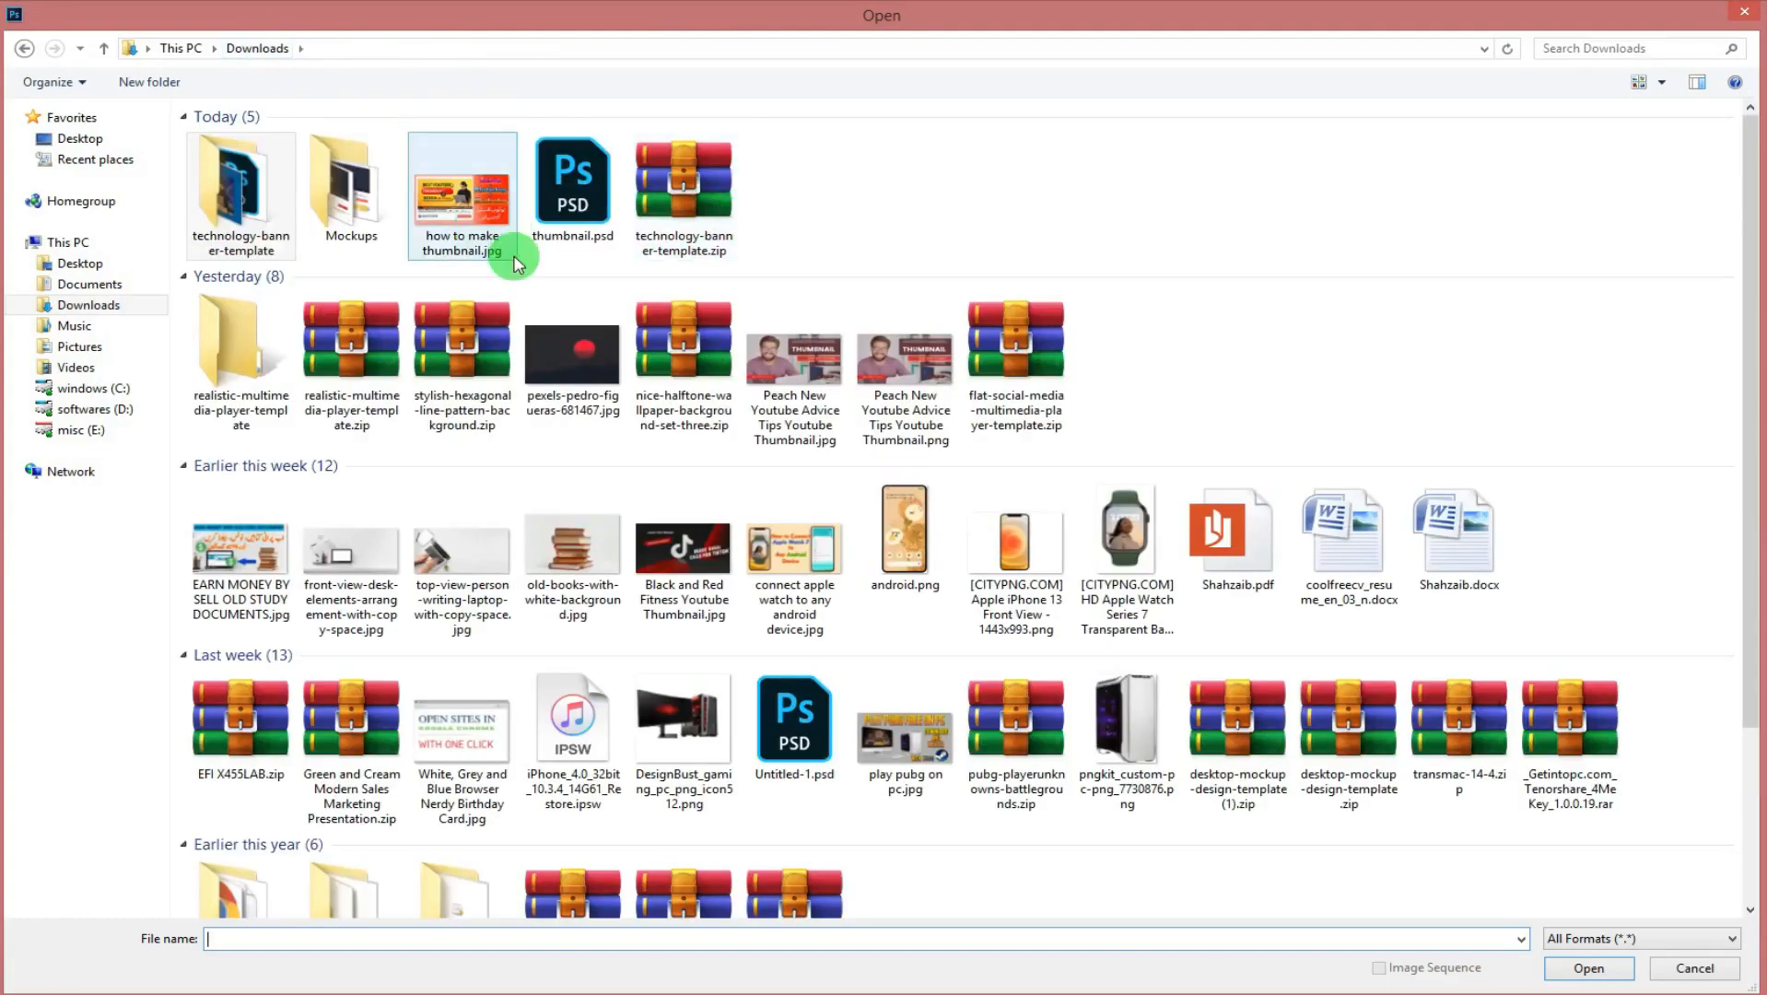
{"action": "left_click", "coordinate": [573, 181]}
{"action": "scroll", "coordinate": [535, 198], "scroll_direction": "down", "scroll_amount": 3}
{"action": "double_click", "coordinate": [1207, 830]}
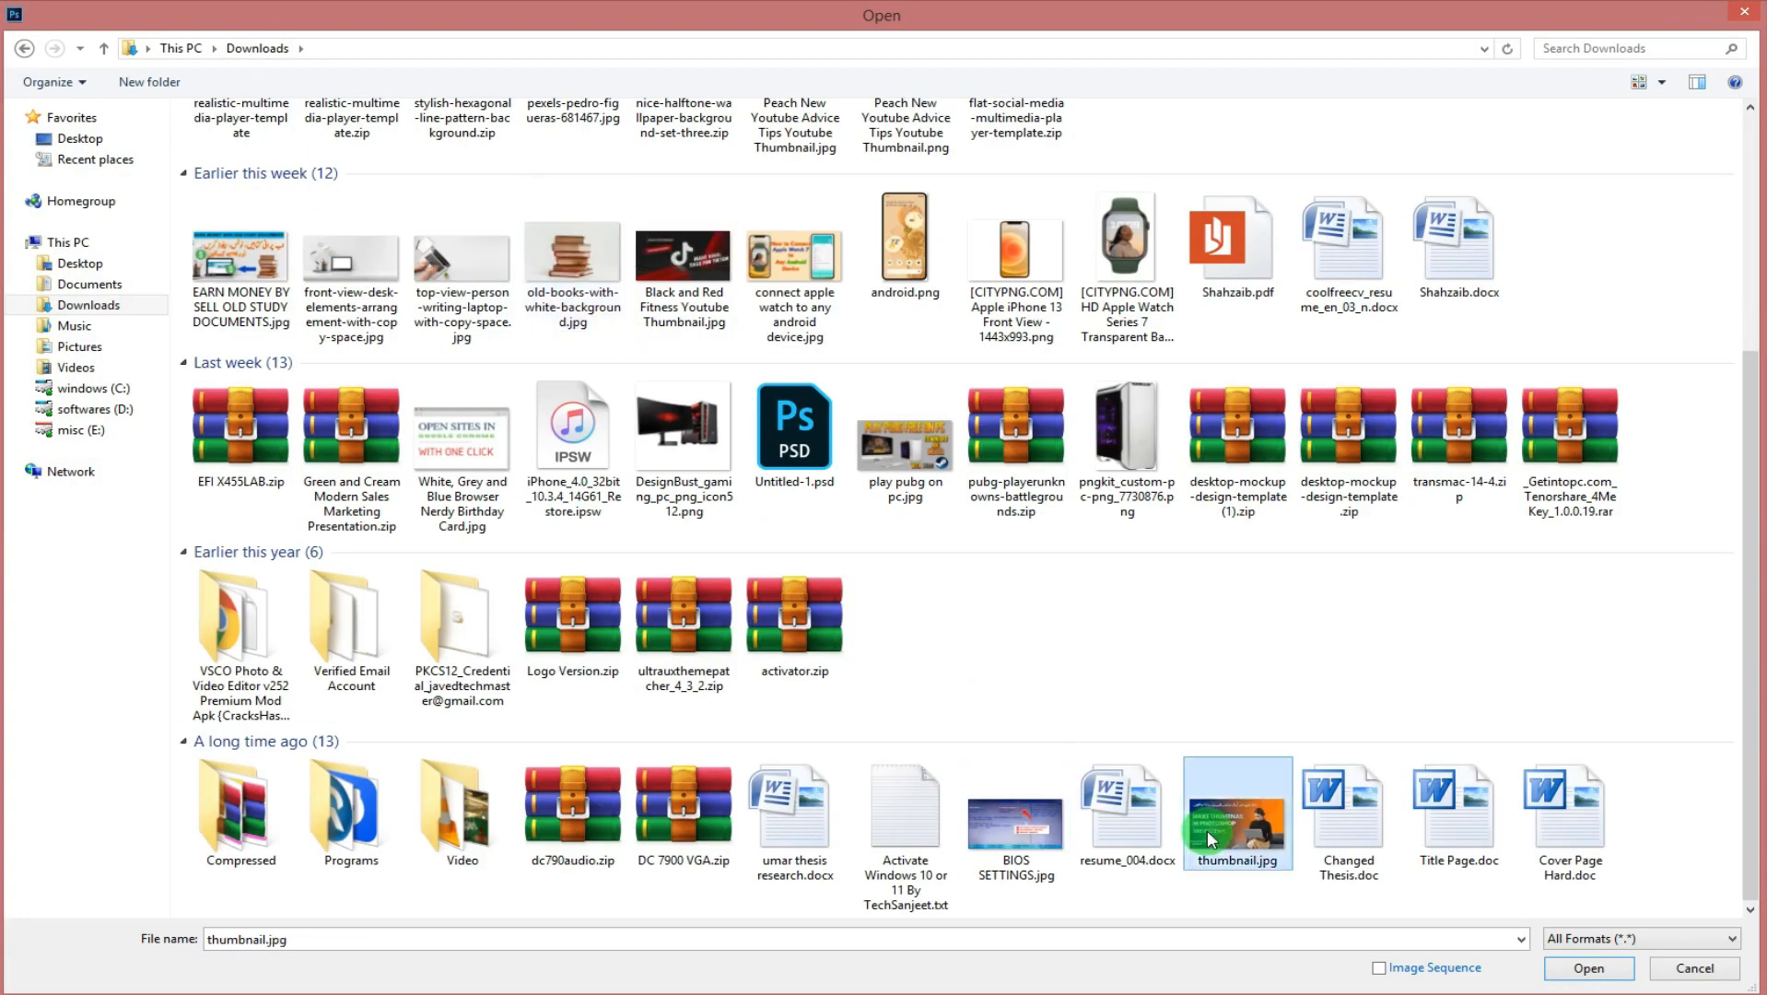